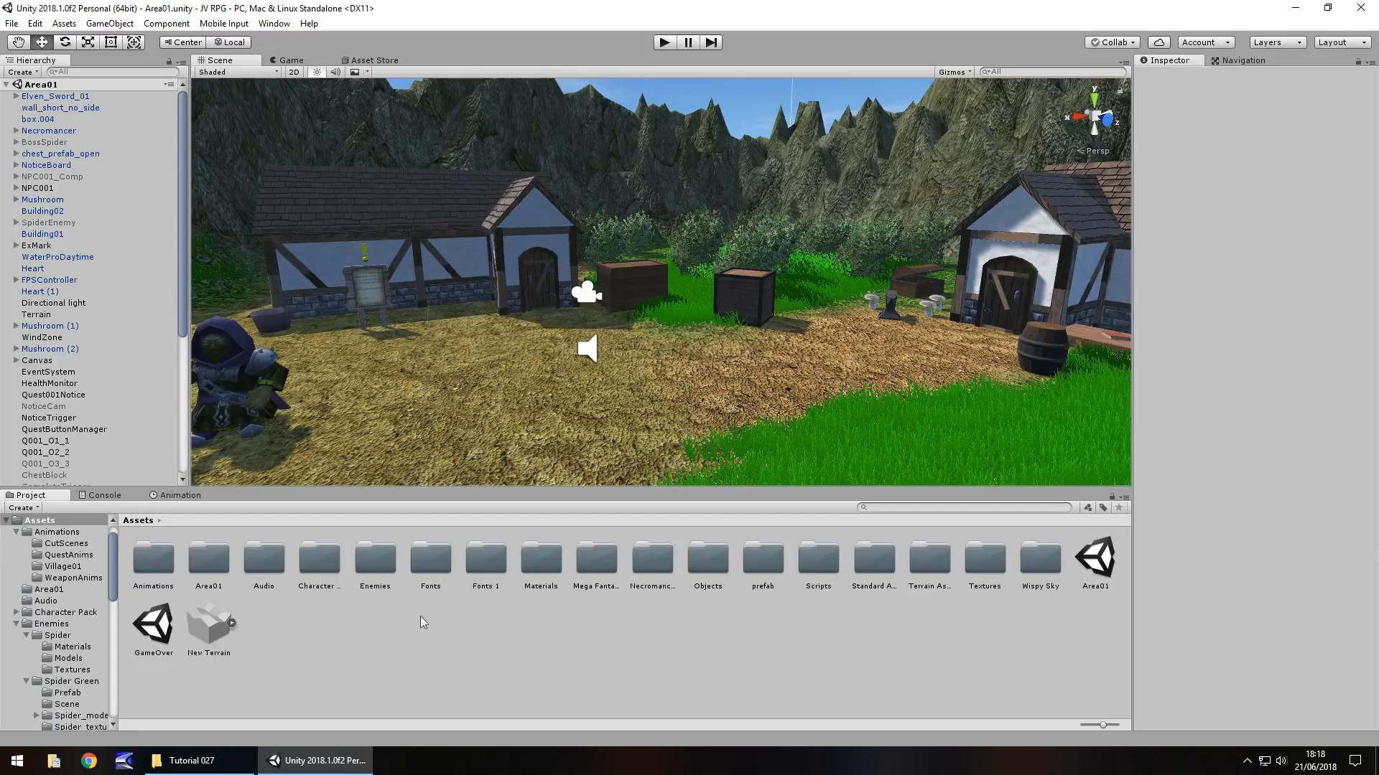
- Create a new scene and add a 3D plane to it
left_click(11, 23)
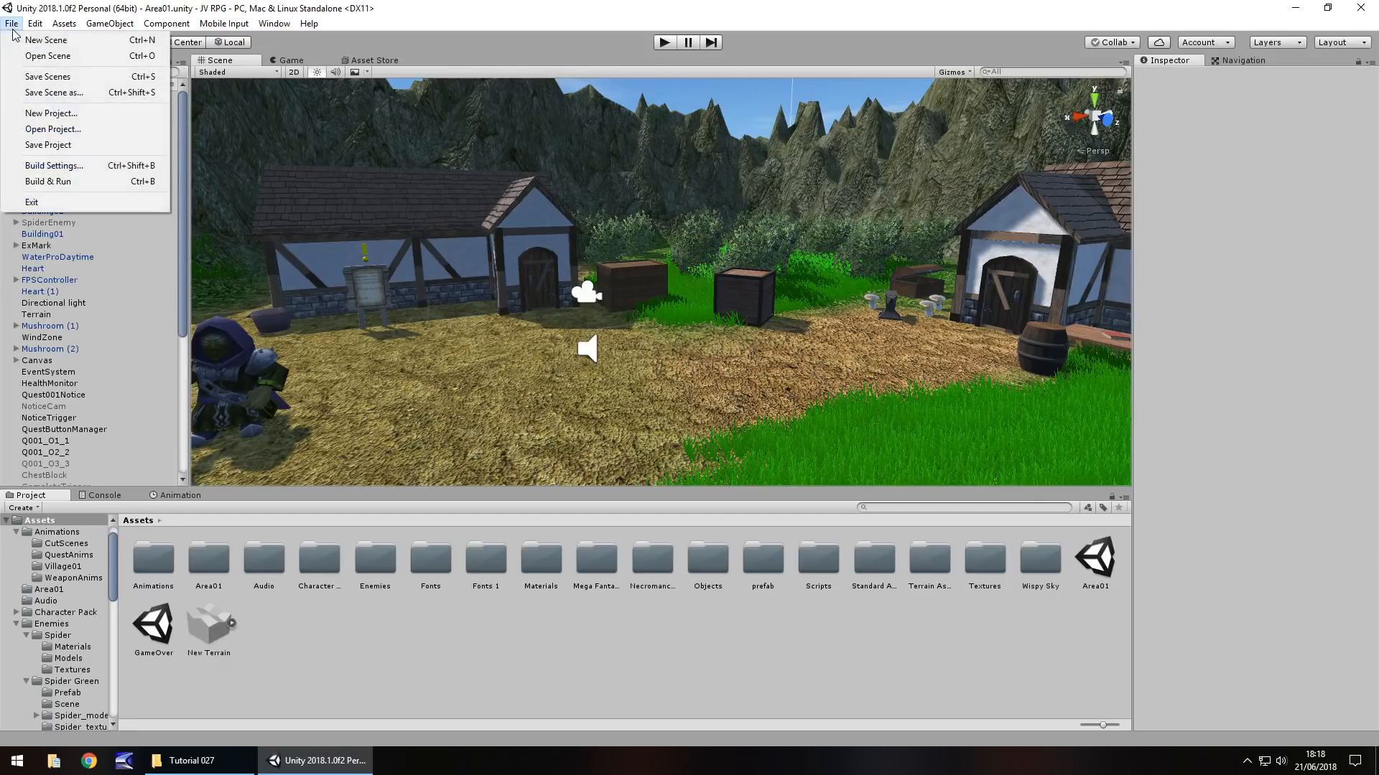
left_click(58, 42)
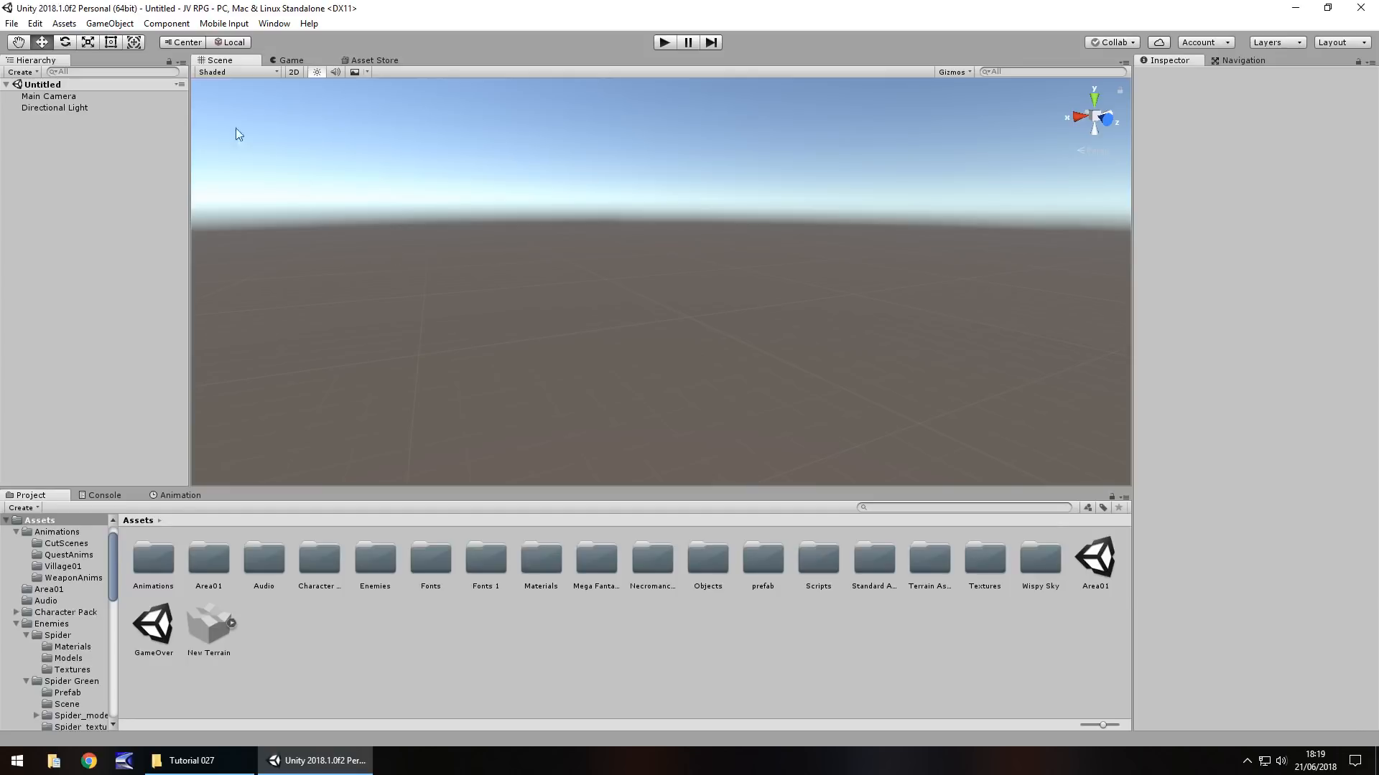
left_click(109, 24)
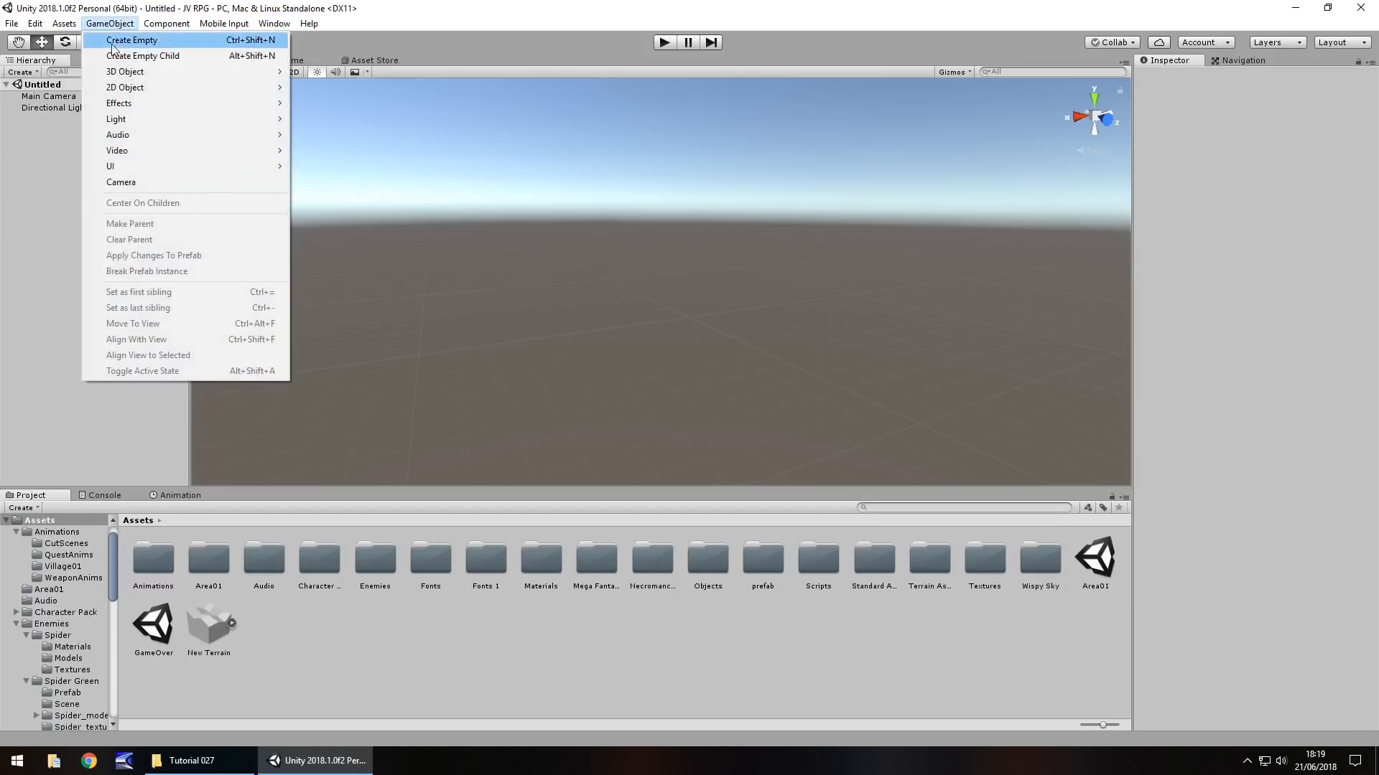
mouse_move(136, 73)
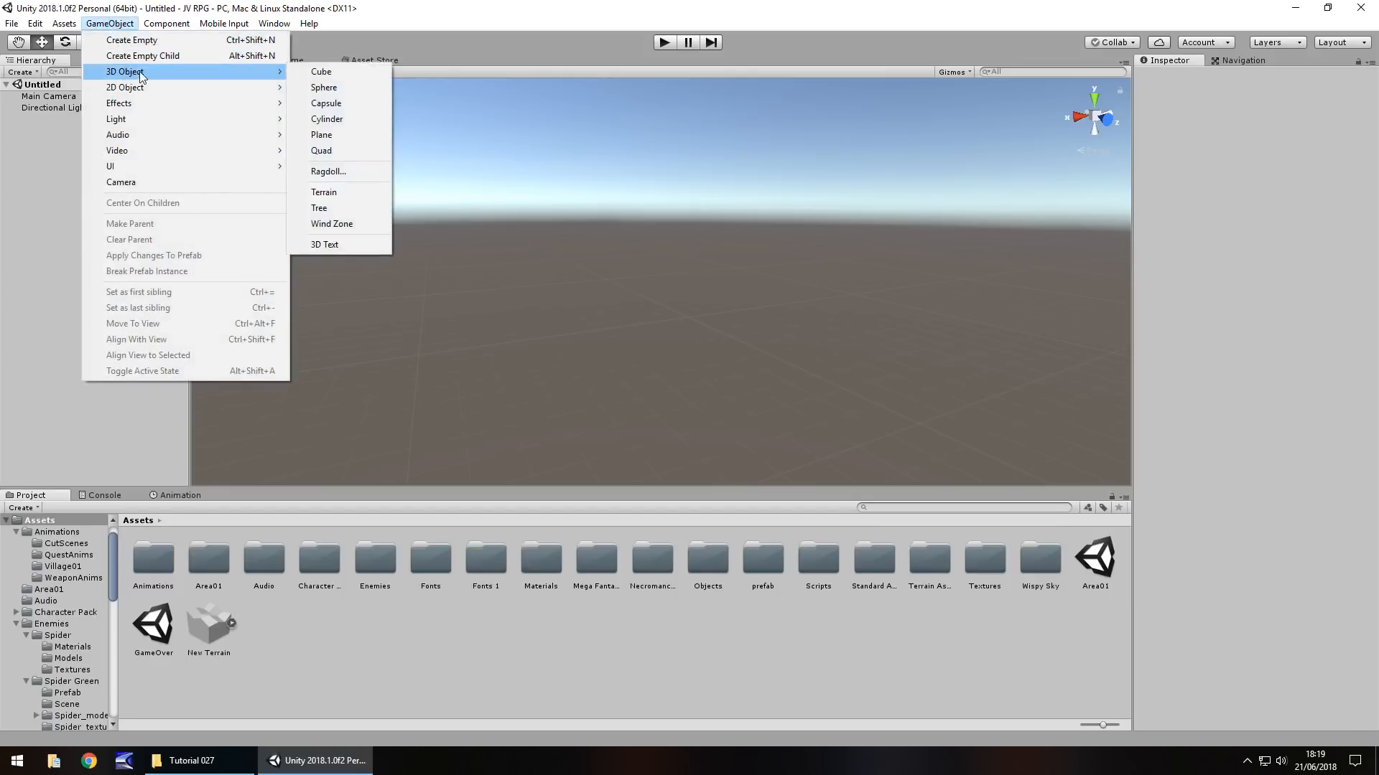
left_click(338, 134)
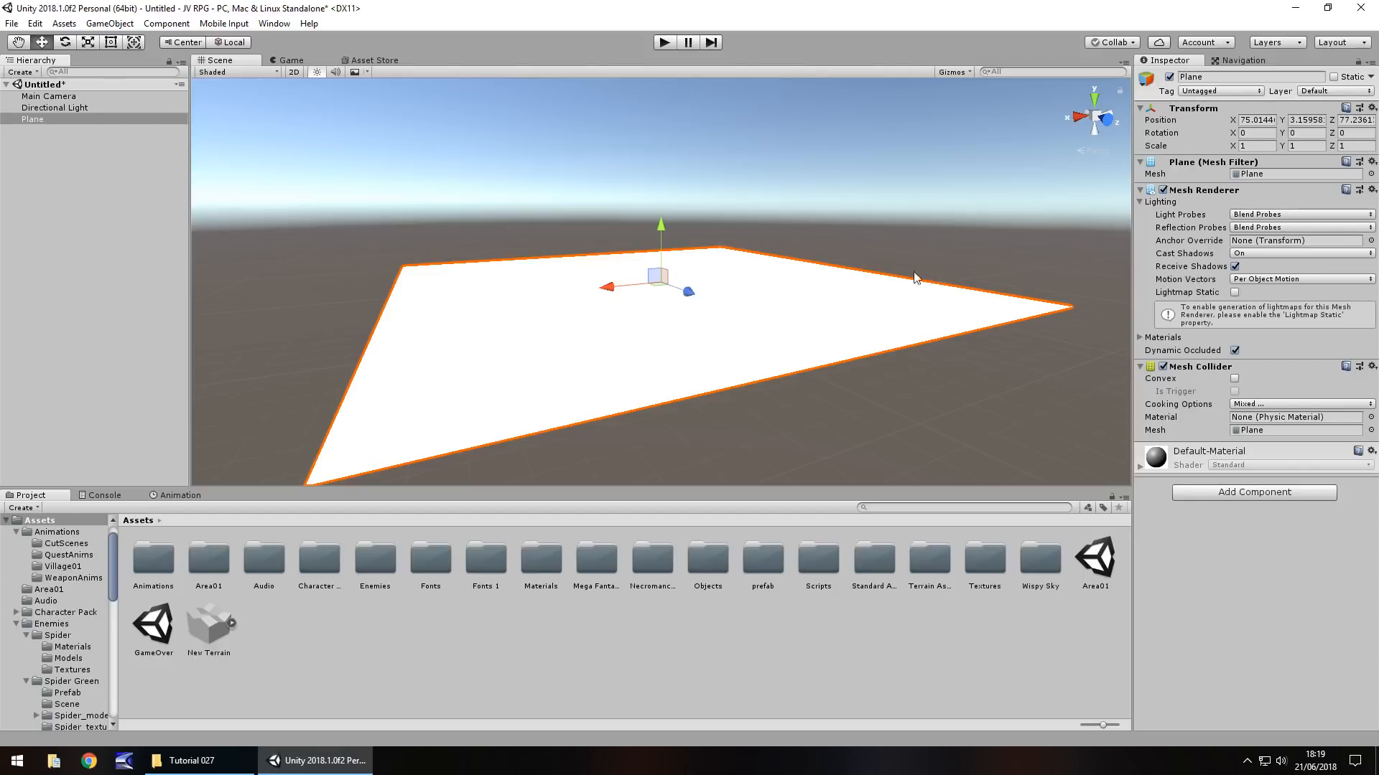
- Set the plane's position to 0 on X, Y and Z
left_click(52, 96)
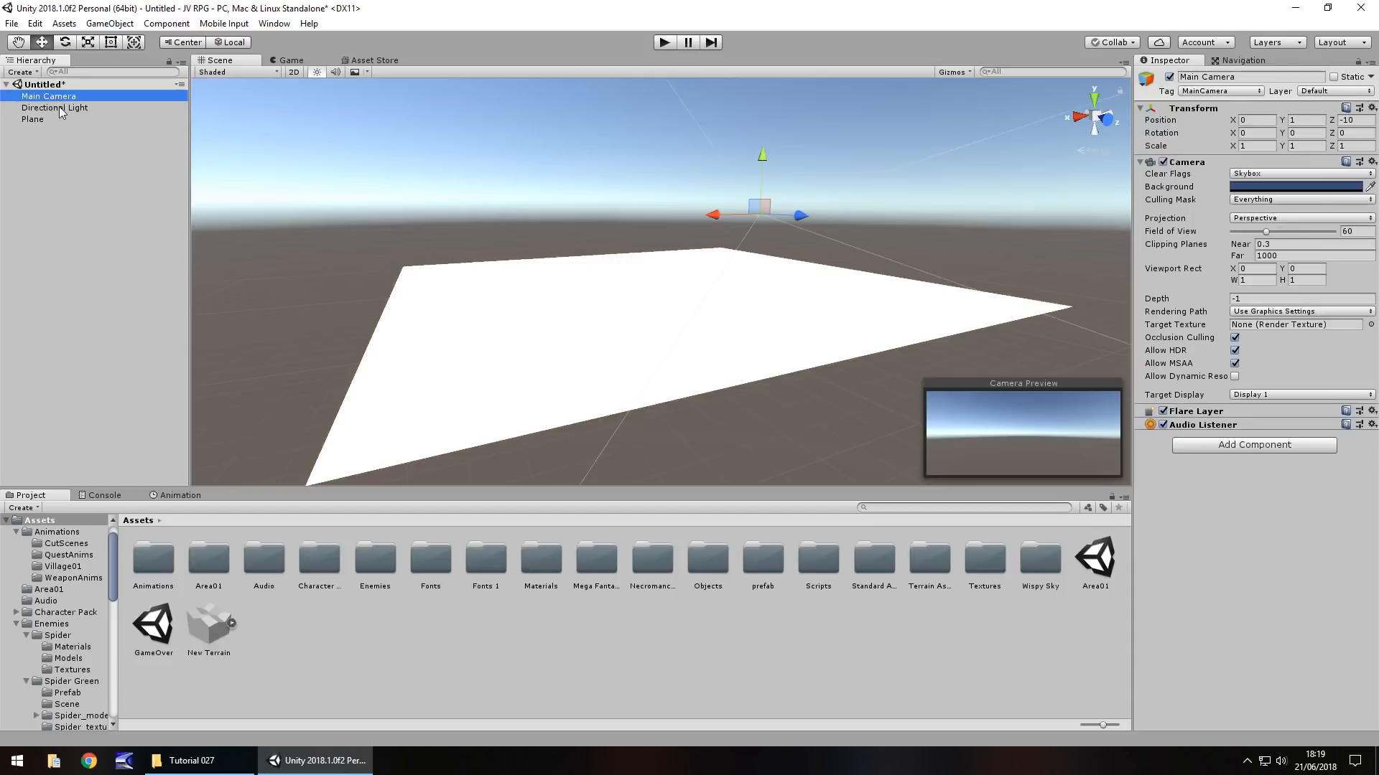
left_click(32, 121)
right_click_drag(693, 261, 575, 323)
scroll(718, 251, "down", 4)
left_click(1268, 119)
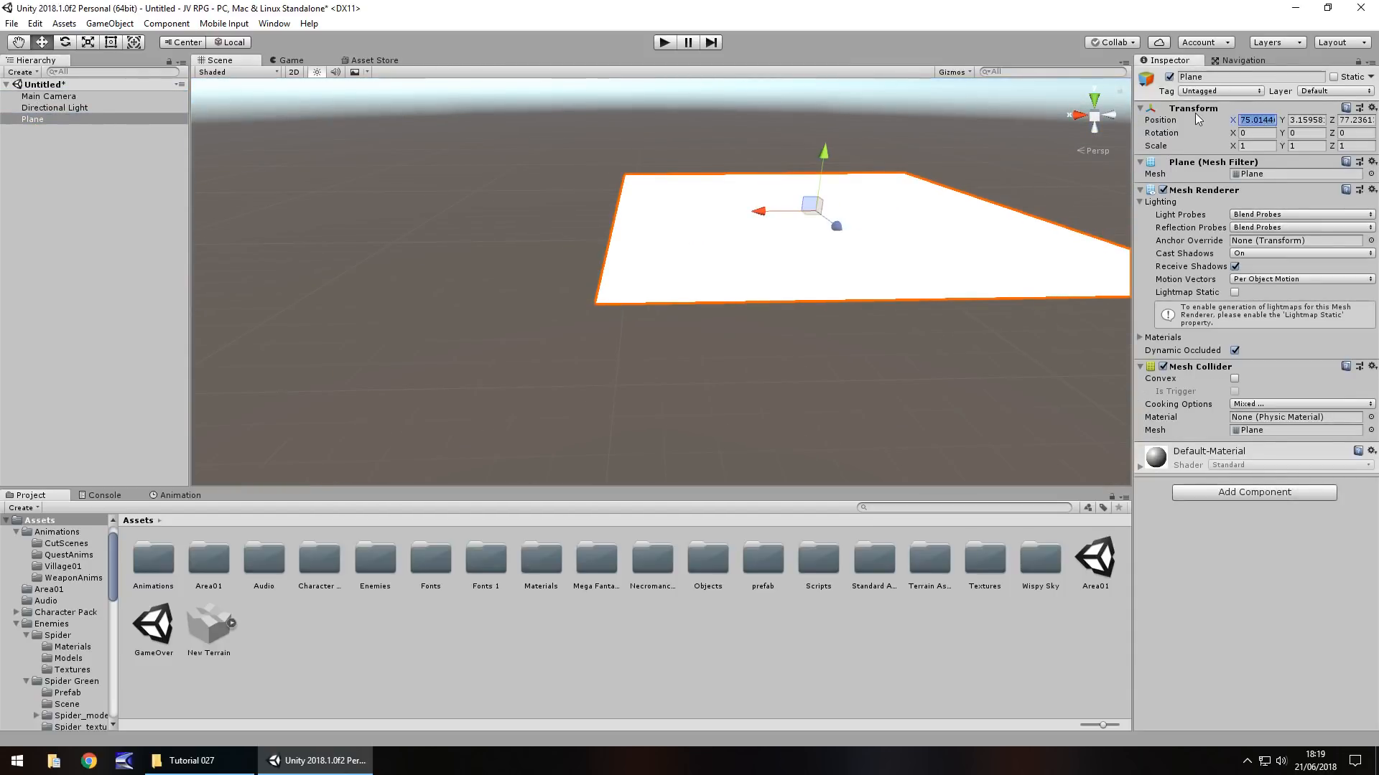
type("0")
key("Tab")
type("0")
key("Tab")
type("0")
- Set the plane's X rotation to -90 so that it stands upright
left_click(36, 121)
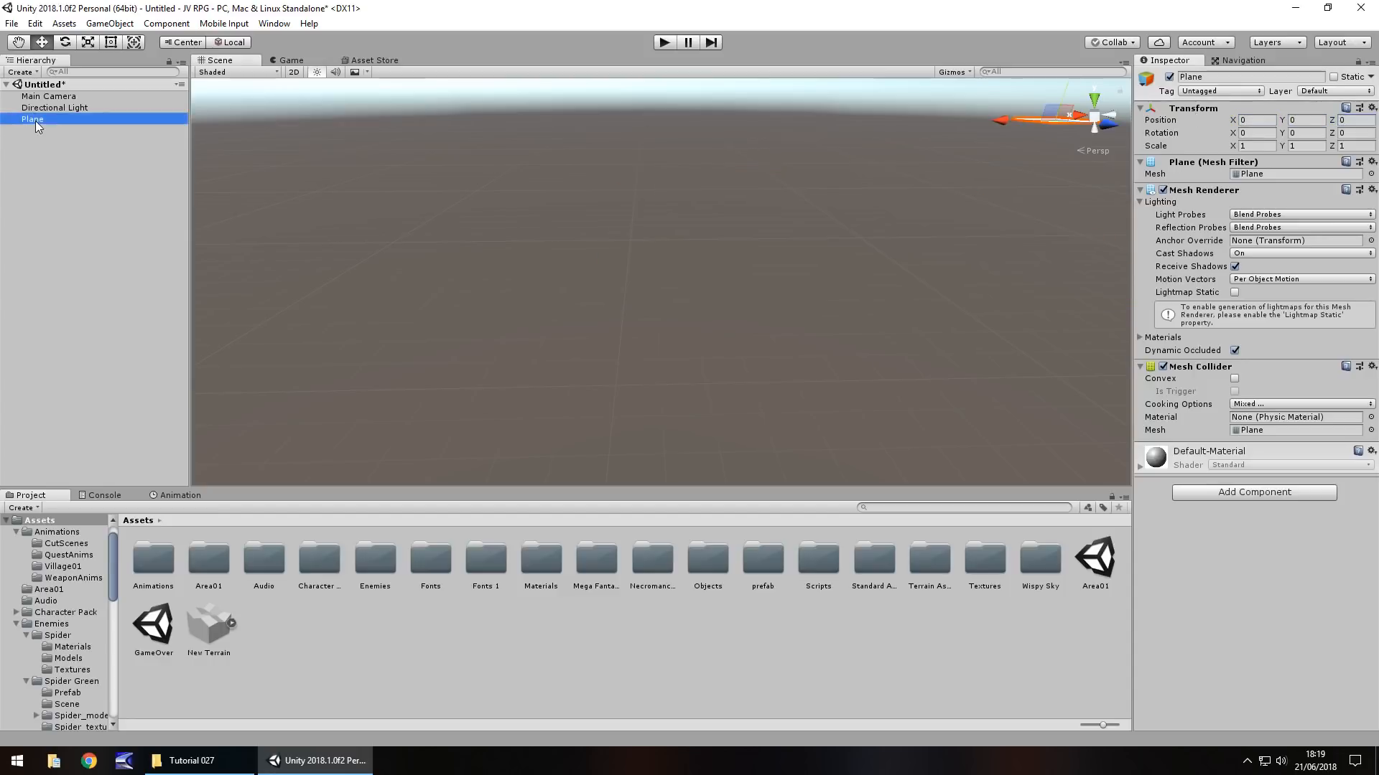
key("f")
right_click_drag(510, 221, 622, 222)
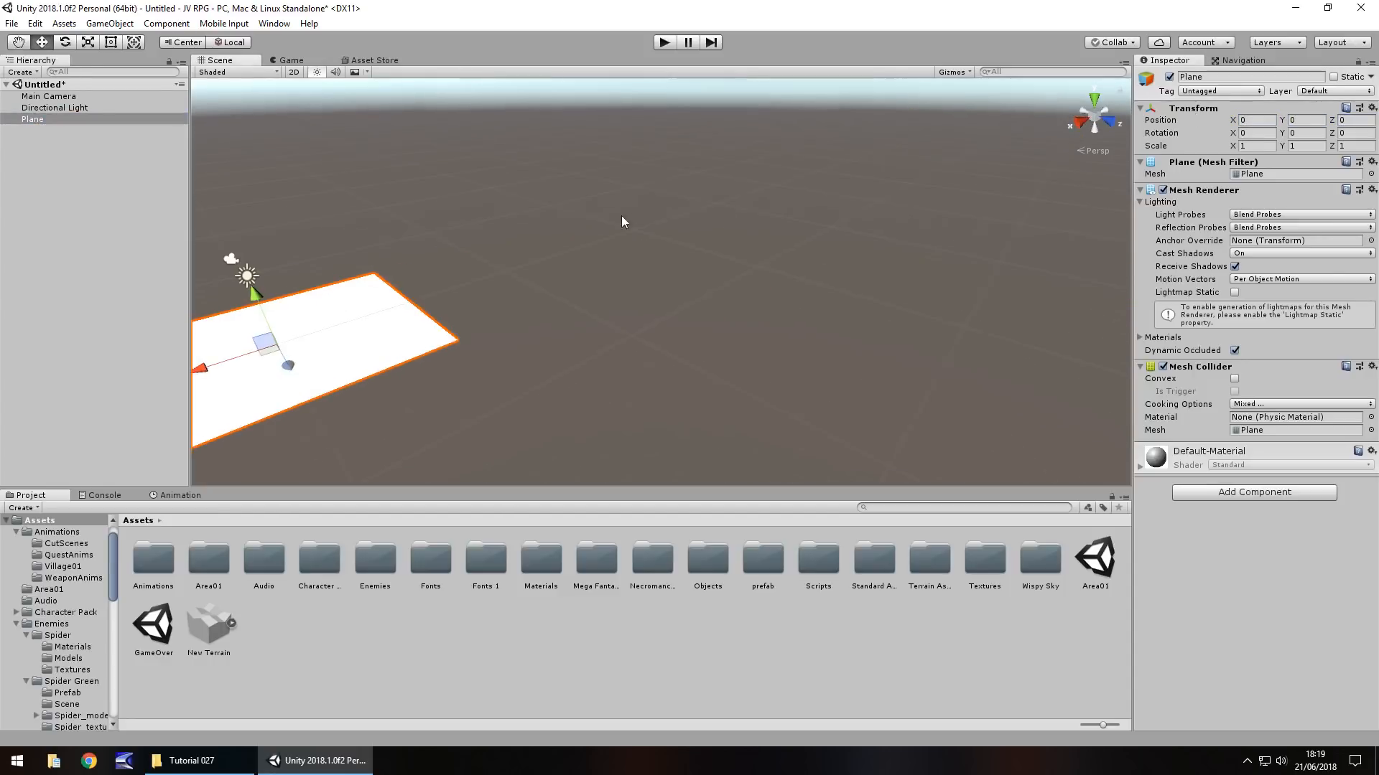
middle_click_drag(621, 217, 876, 221)
right_click_drag(424, 231, 652, 240)
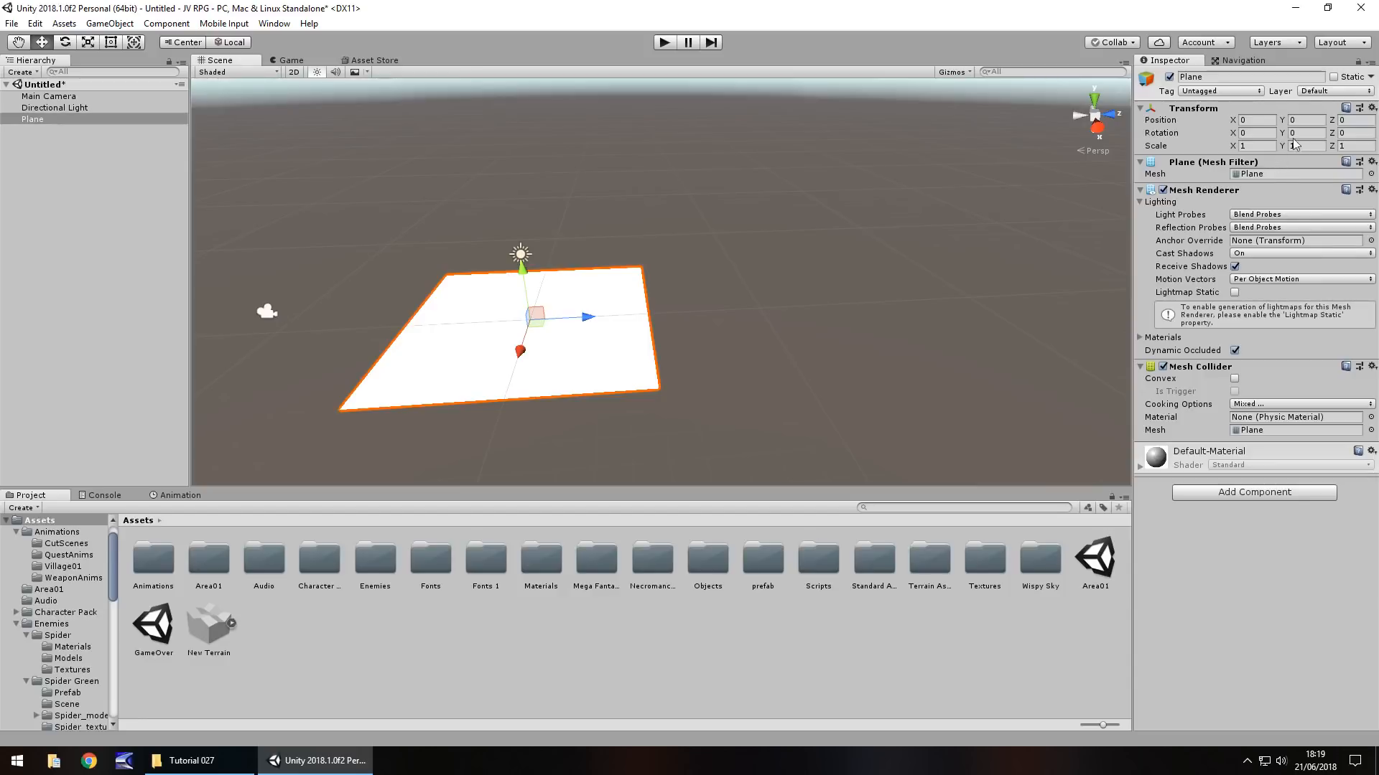
left_click(1253, 134)
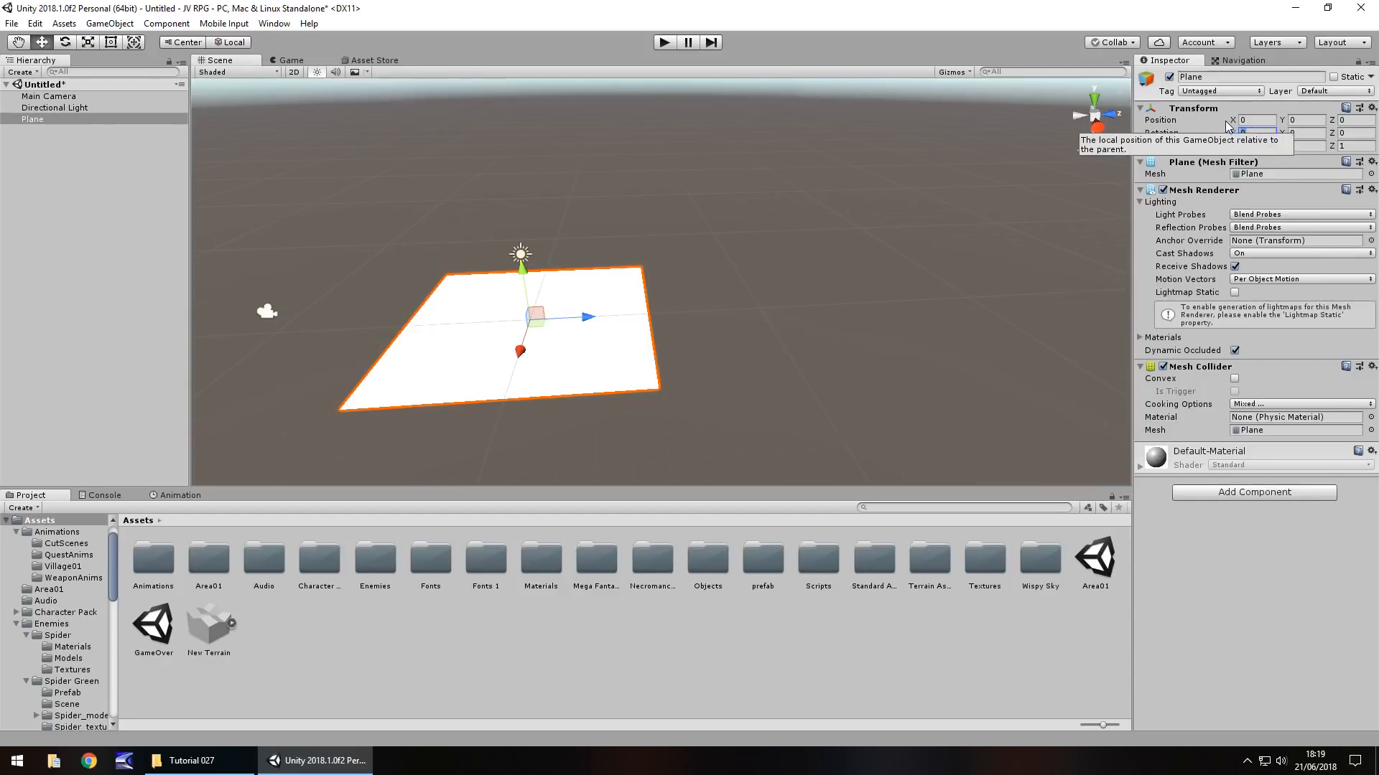
type("9")
key("BackSpace")
type("-90")
- Move the upright plane away from the camera and up, to about Y 2.23 and Z 10.9, and check the camera preview
middle_click_drag(314, 267, 690, 267)
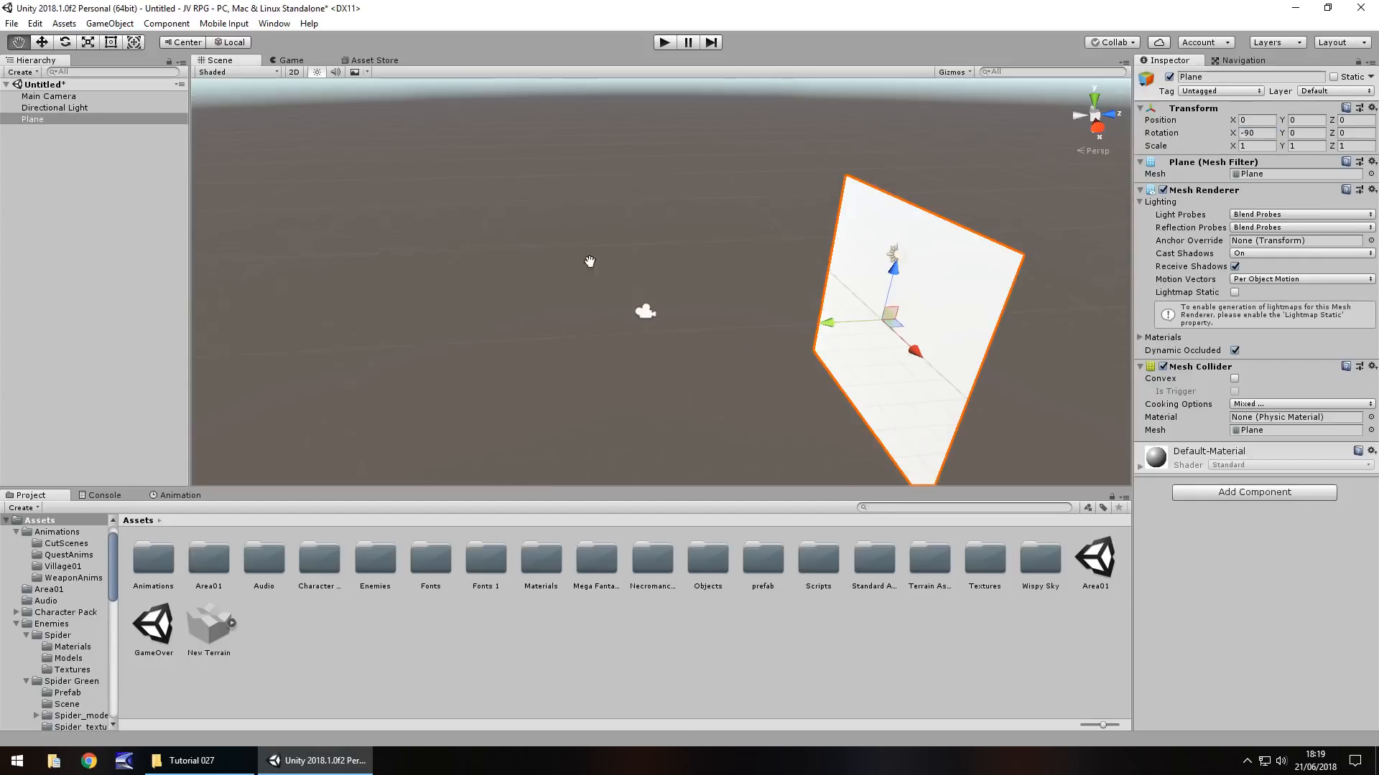
left_click(58, 97)
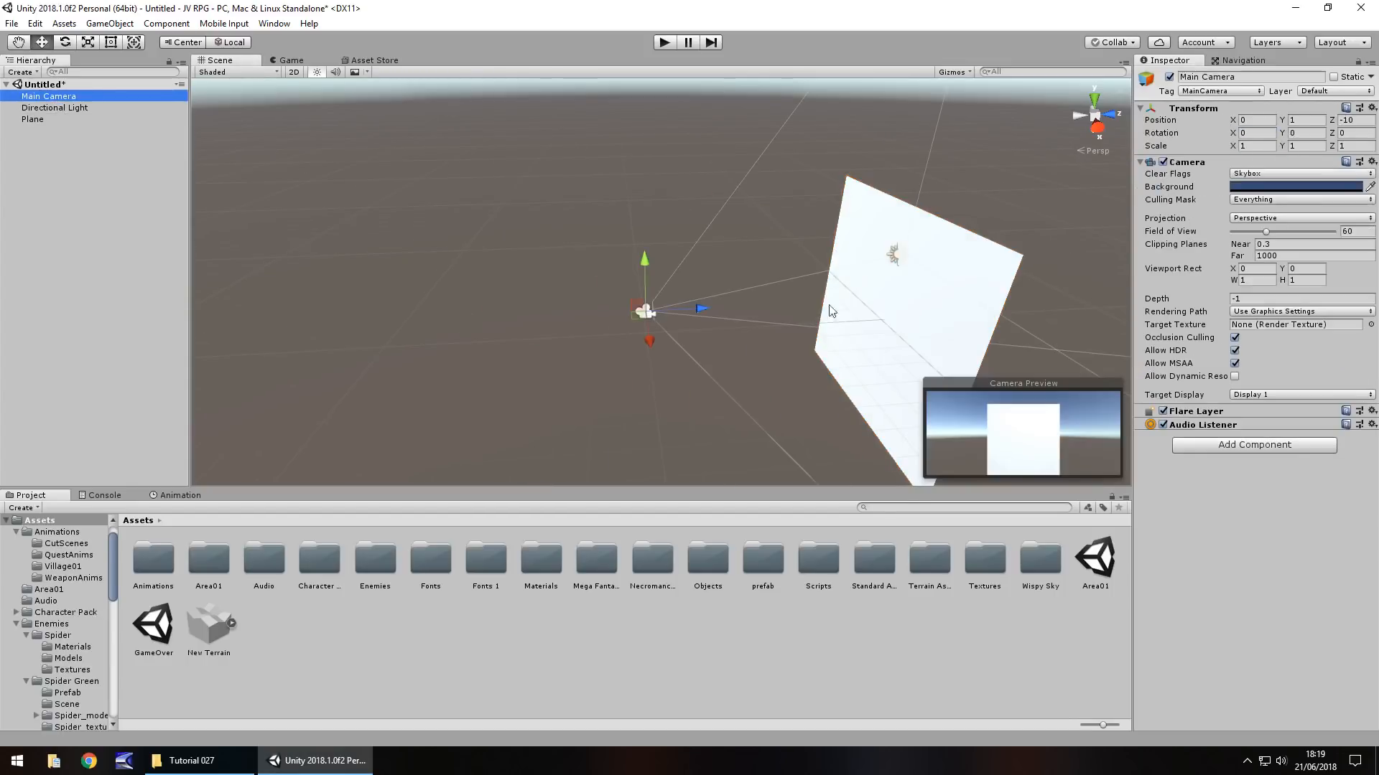
middle_click_drag(559, 288, 506, 251)
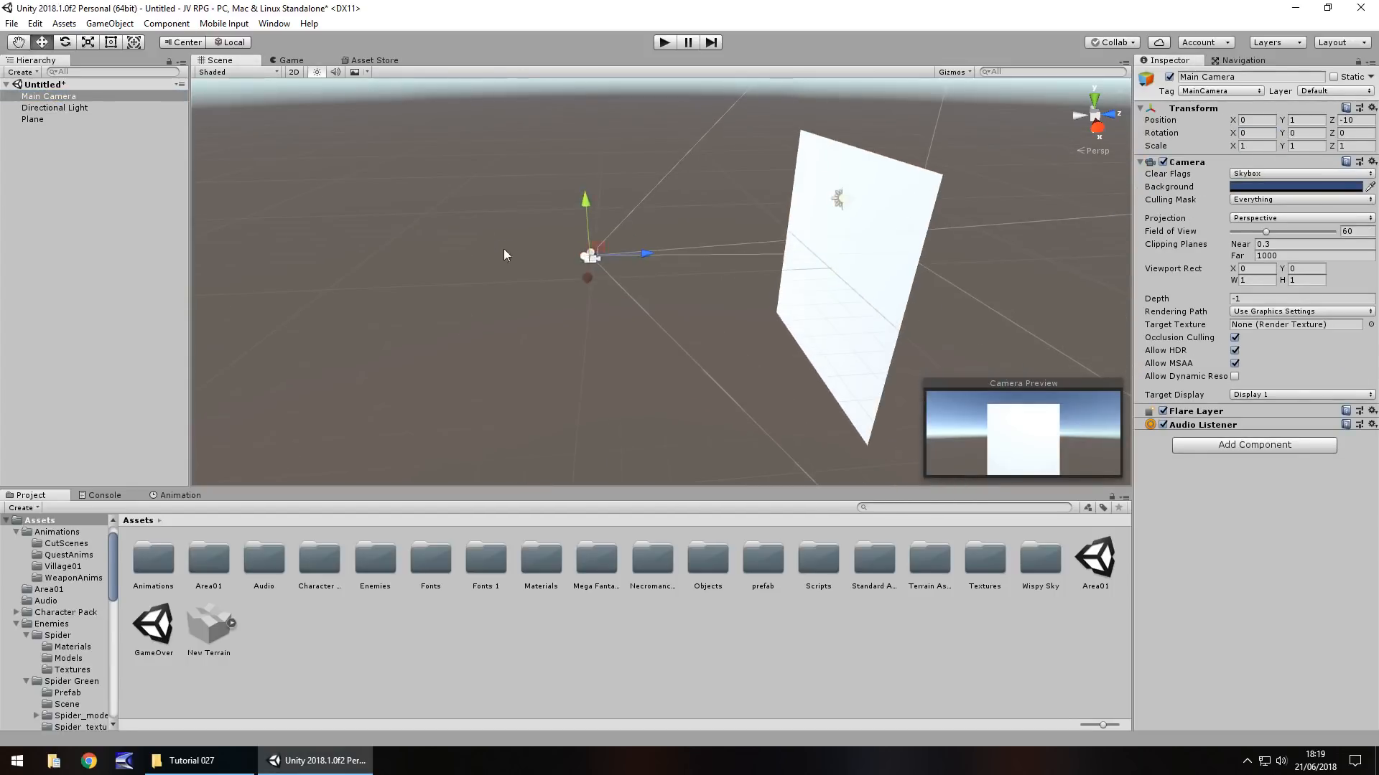
left_click(769, 263)
left_click_drag(769, 263, 793, 276)
right_click_drag(793, 277, 902, 272)
left_click_drag(808, 167, 812, 126)
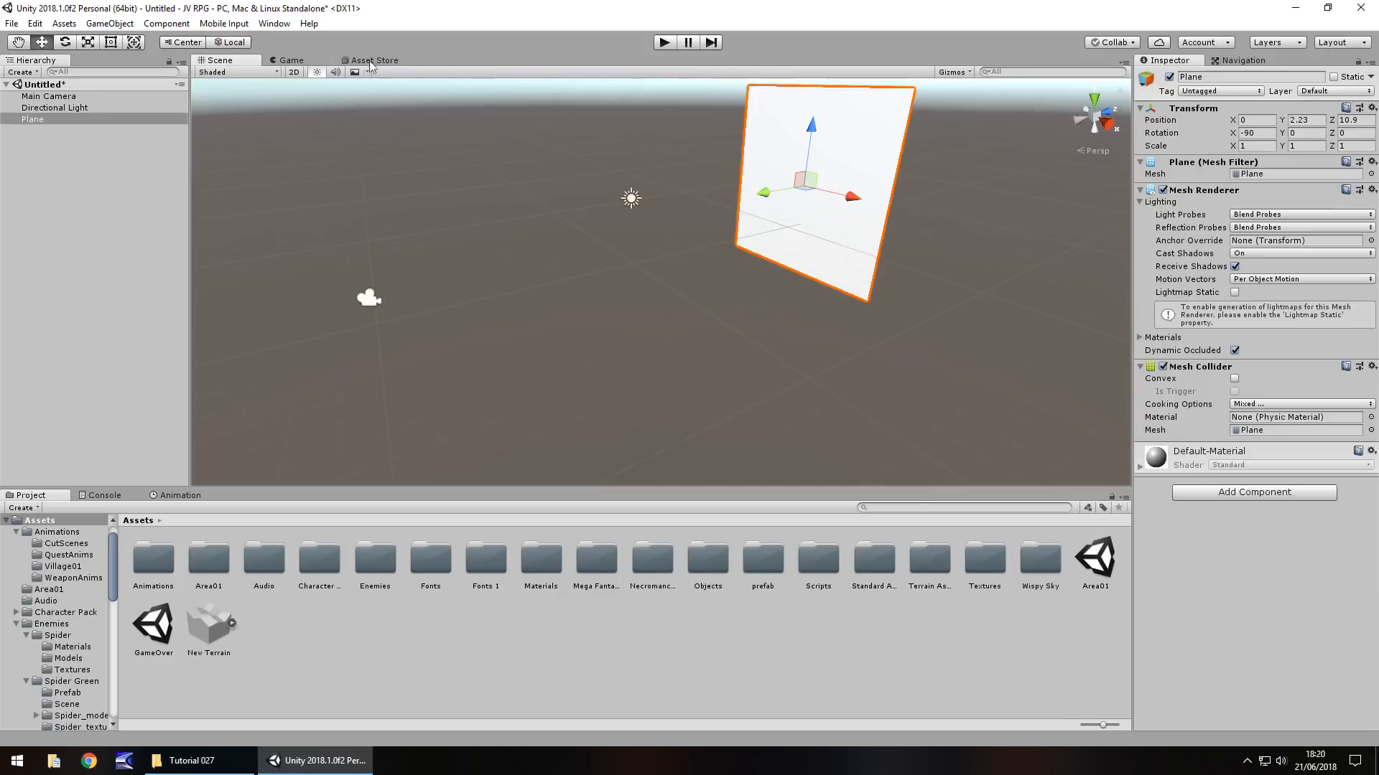
left_click(48, 96)
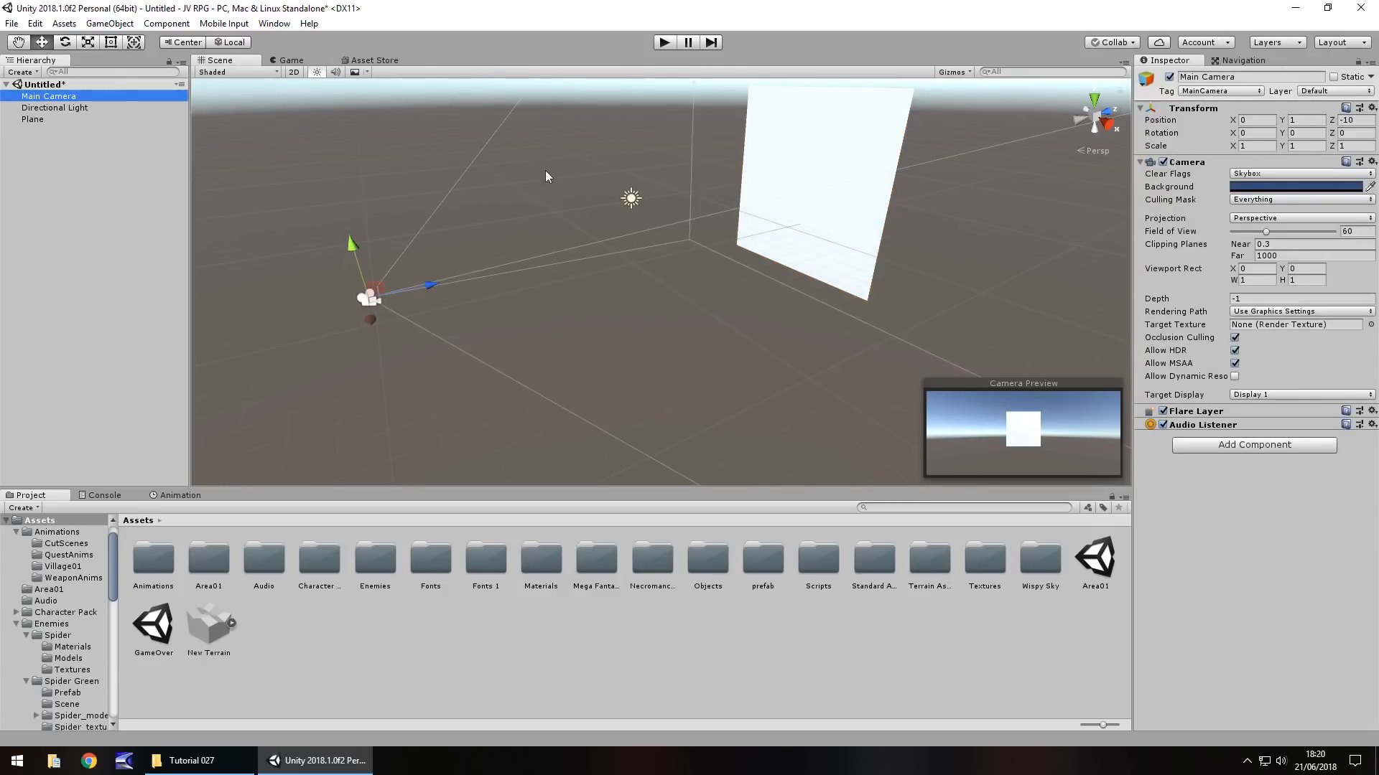
- Duplicate the plane and move the copy behind the original, to about Z 12.68
left_click_drag(545, 176, 442, 231, "alt")
left_click_drag(313, 201, 474, 259, "alt")
left_click(503, 267)
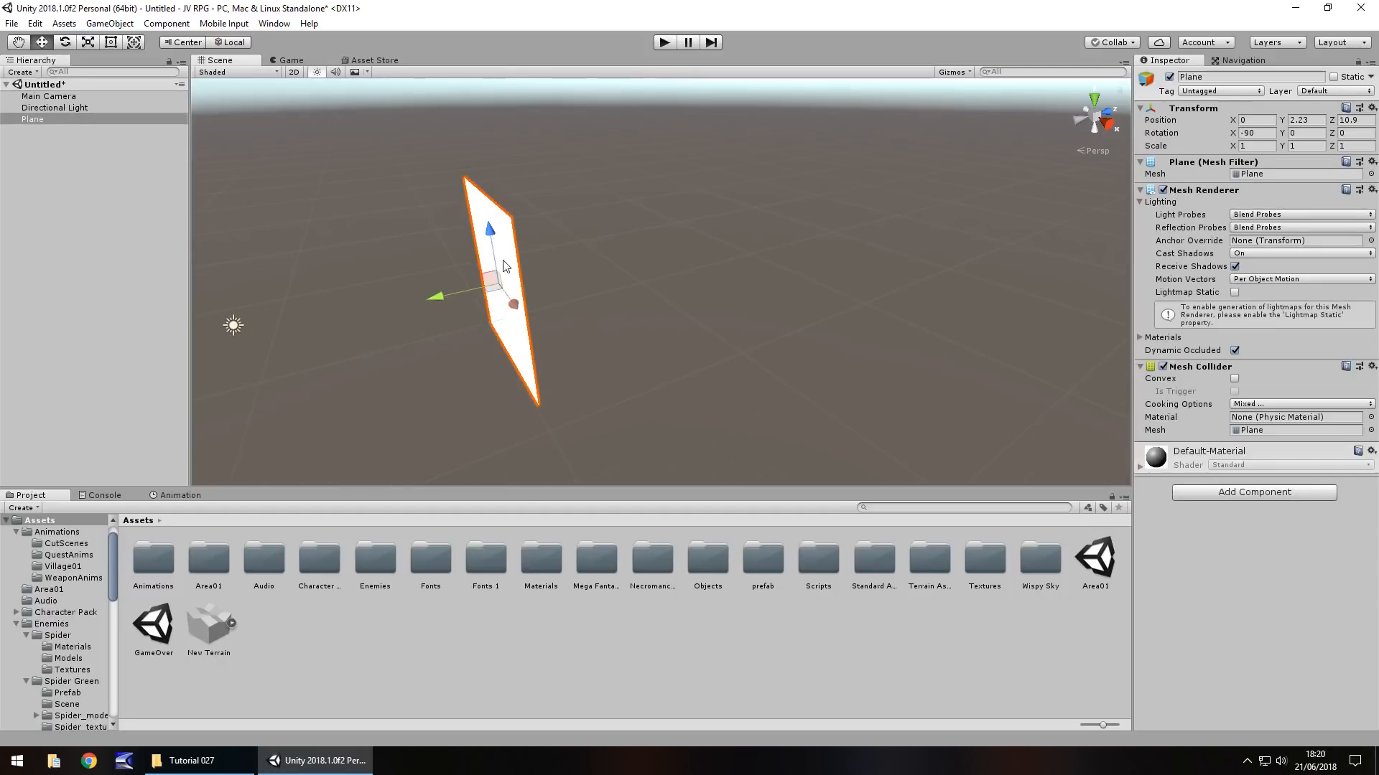
key("ctrl+d")
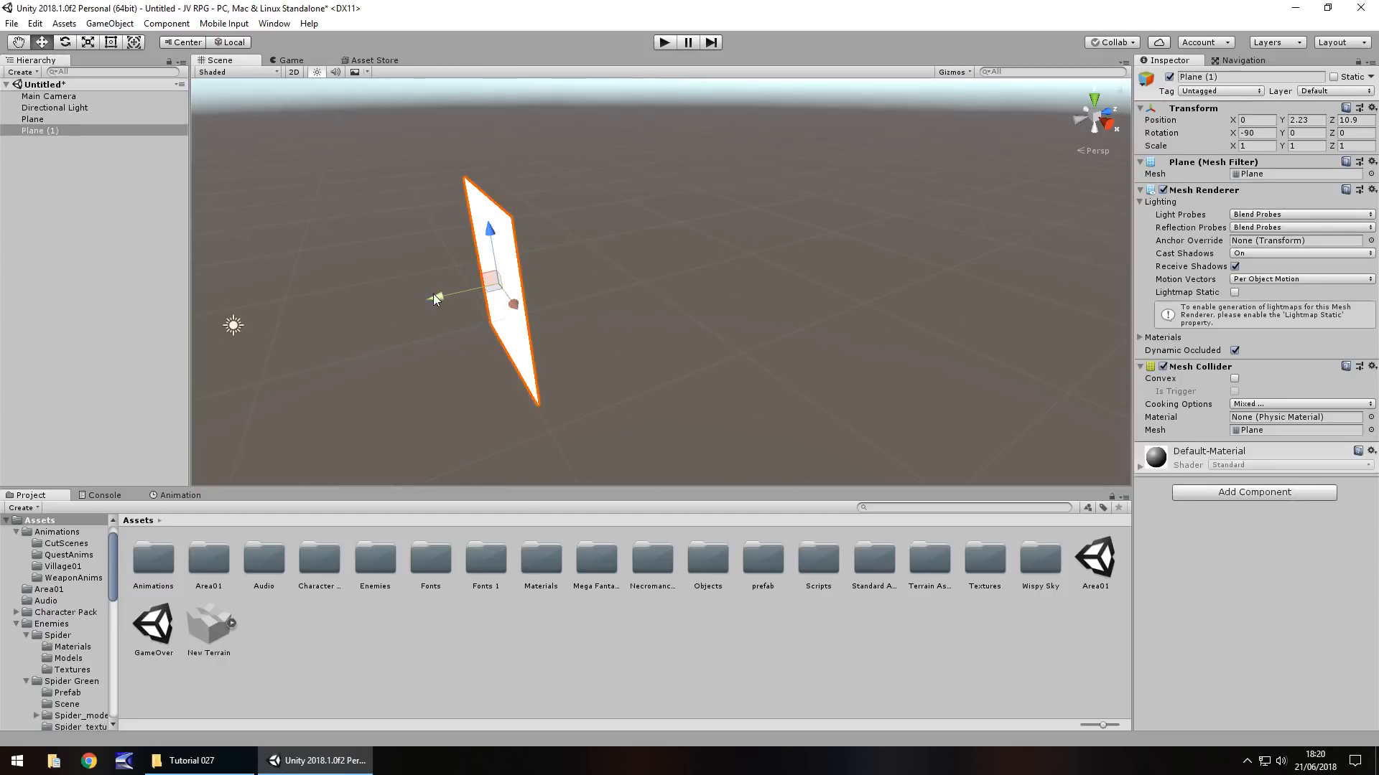
left_click_drag(433, 294, 467, 291)
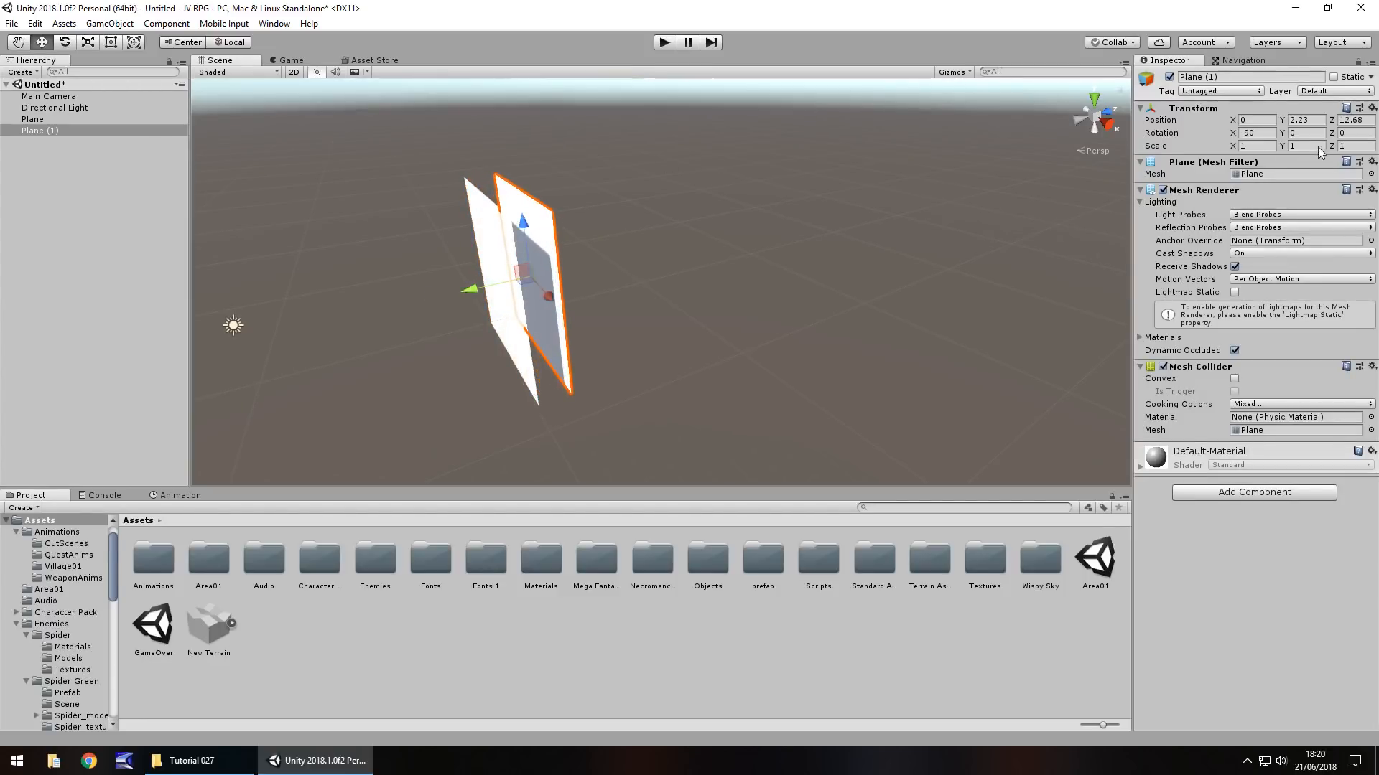
- Scale the duplicate plane to 10 on X and Z as a backdrop and check the camera preview
left_click(1260, 147)
type("10")
left_click(1353, 145)
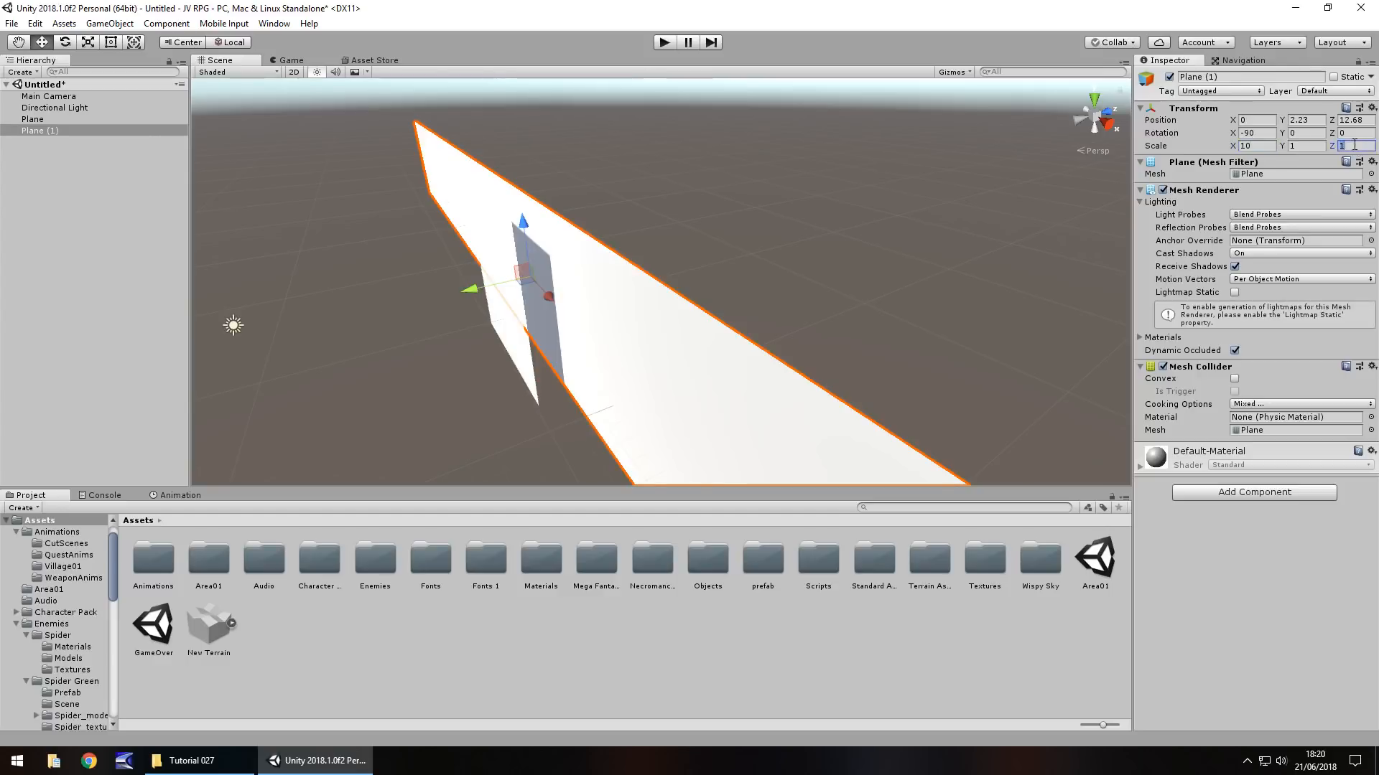
type("10")
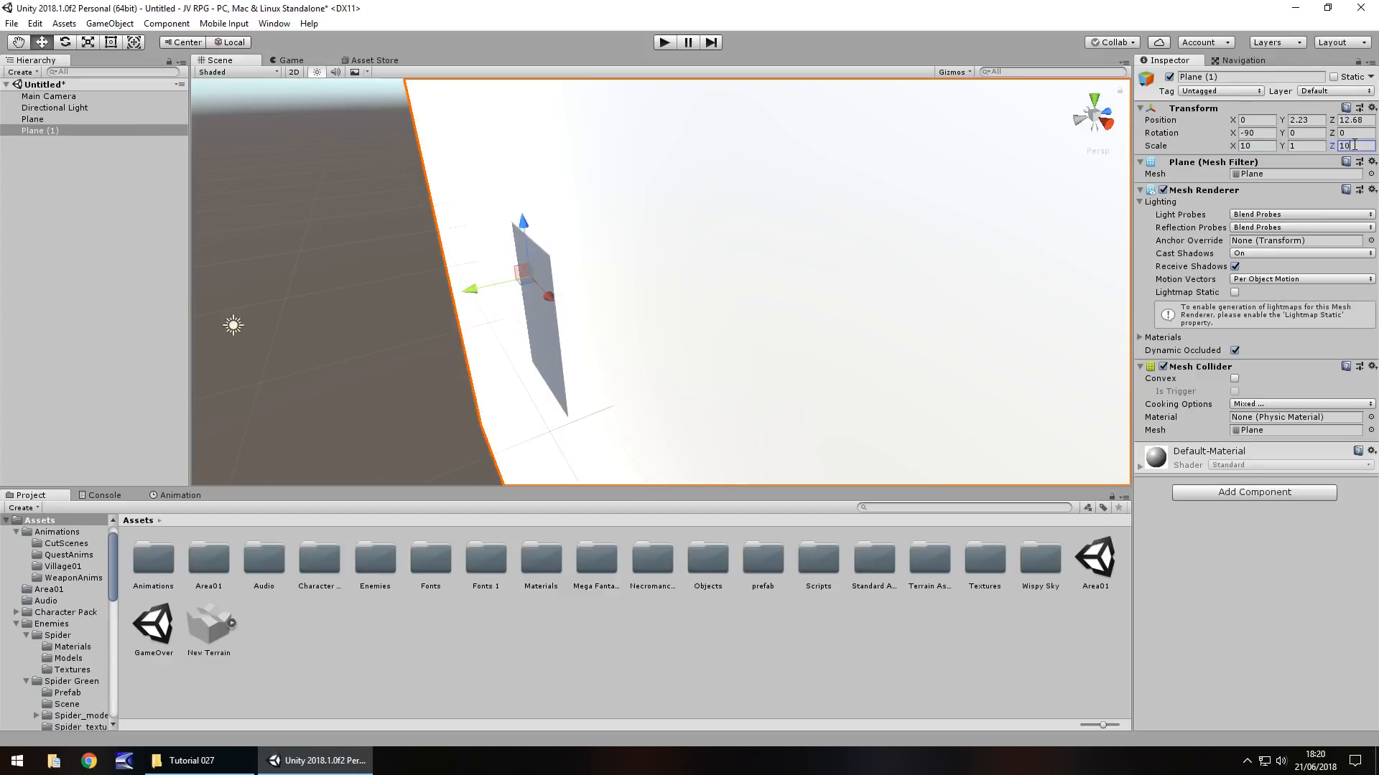
left_click(50, 97)
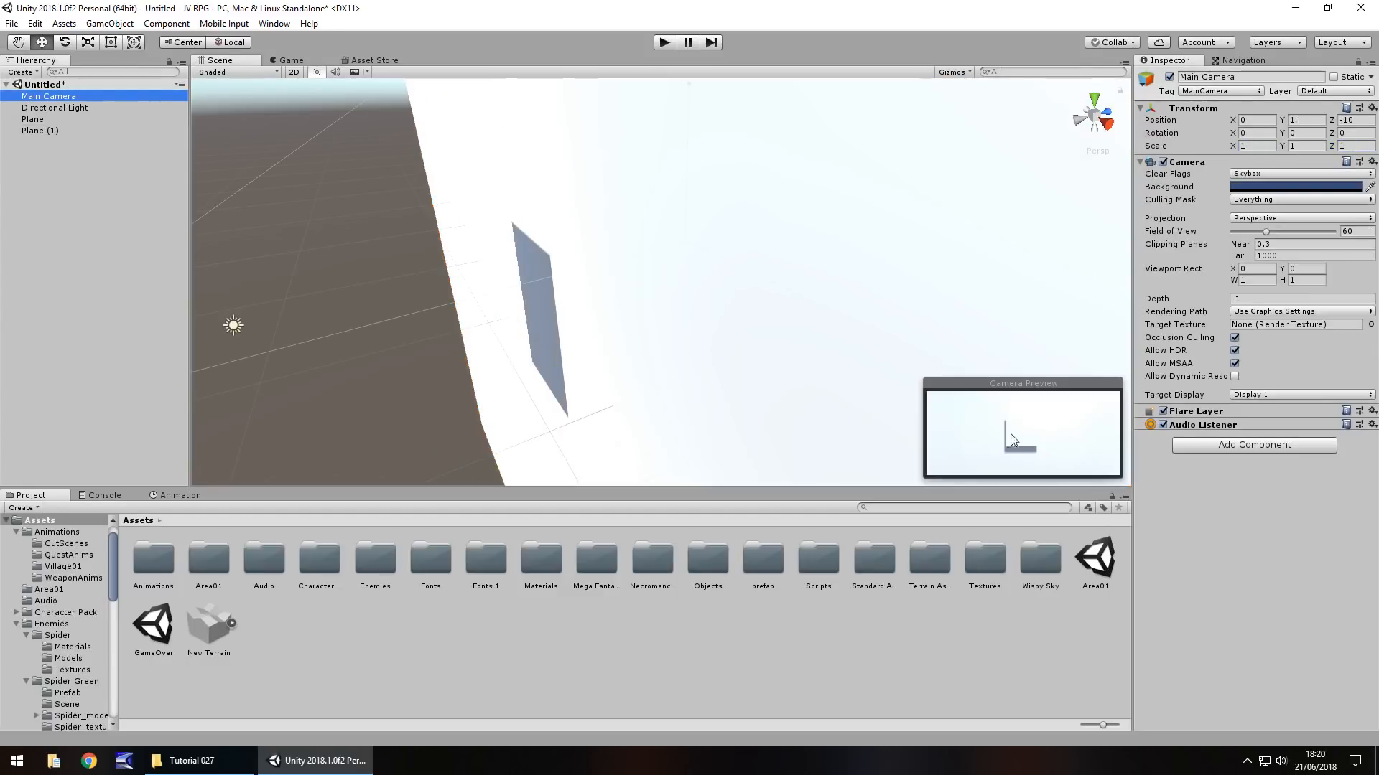
- Create a new material named BlackMat in the Materials folder
left_click(36, 131)
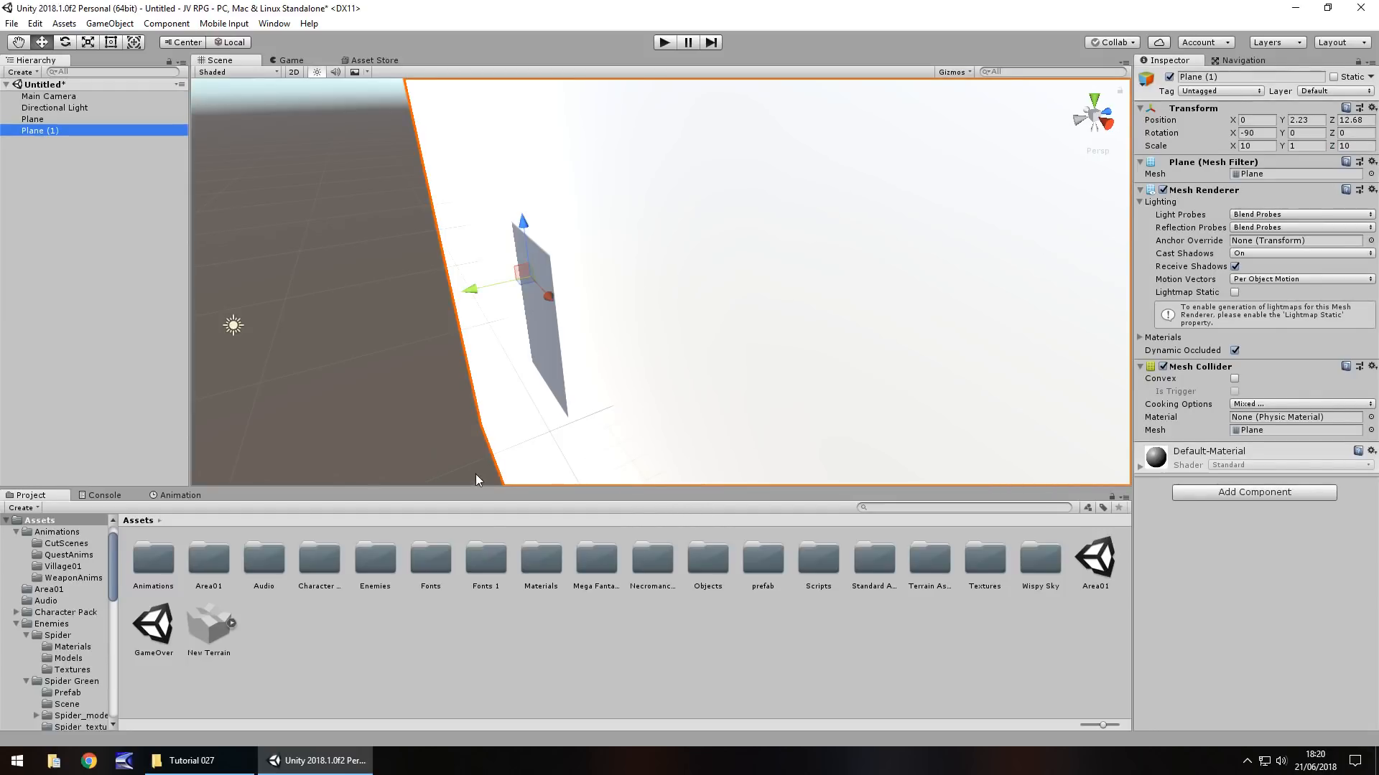
double_click(548, 557)
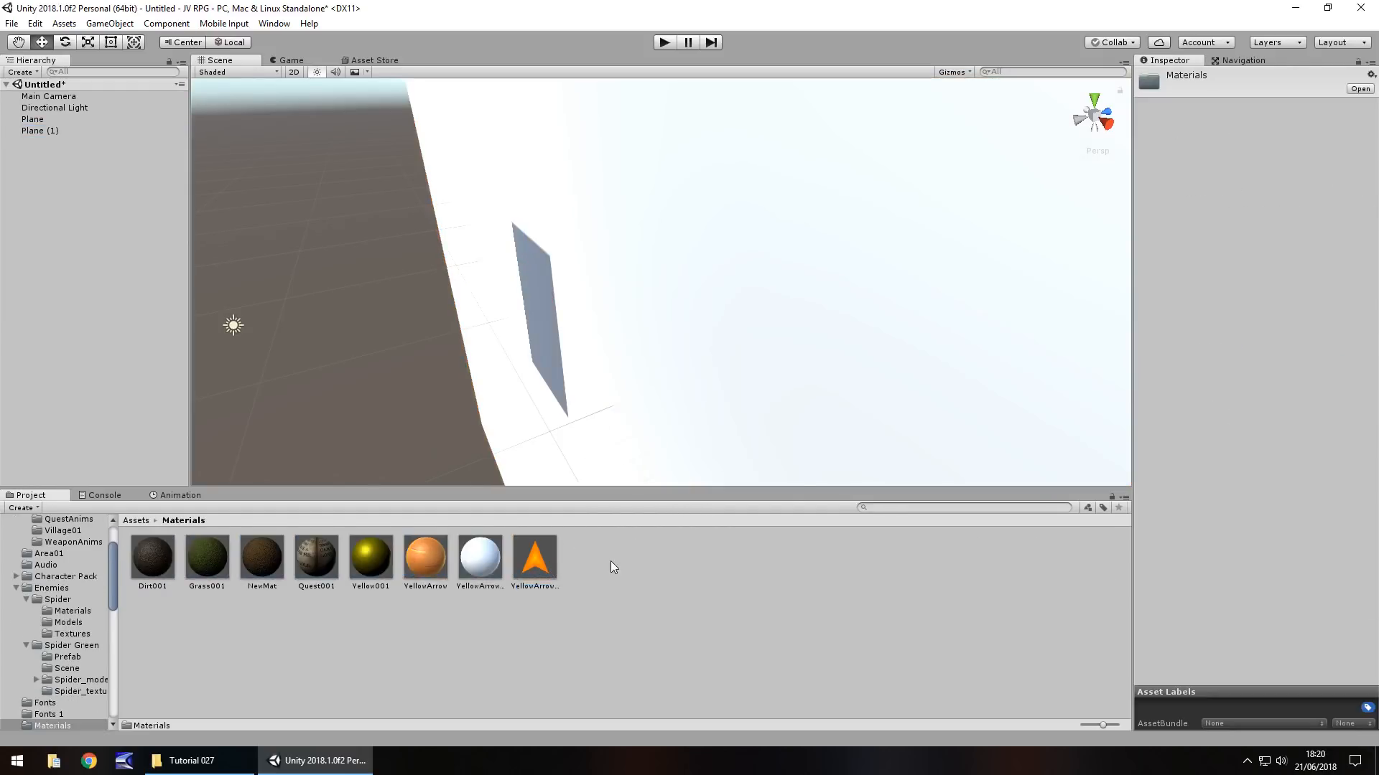
right_click(610, 561)
mouse_move(662, 262)
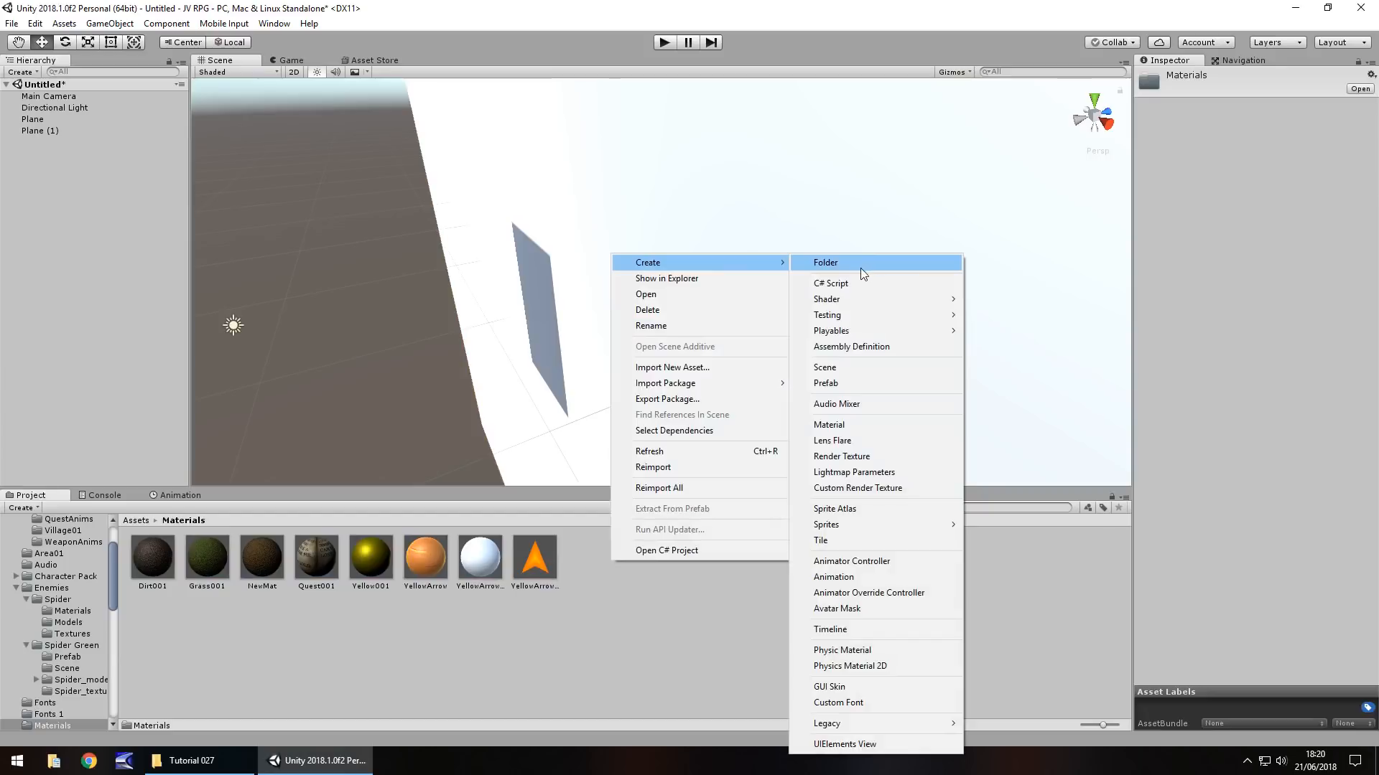
left_click(832, 424)
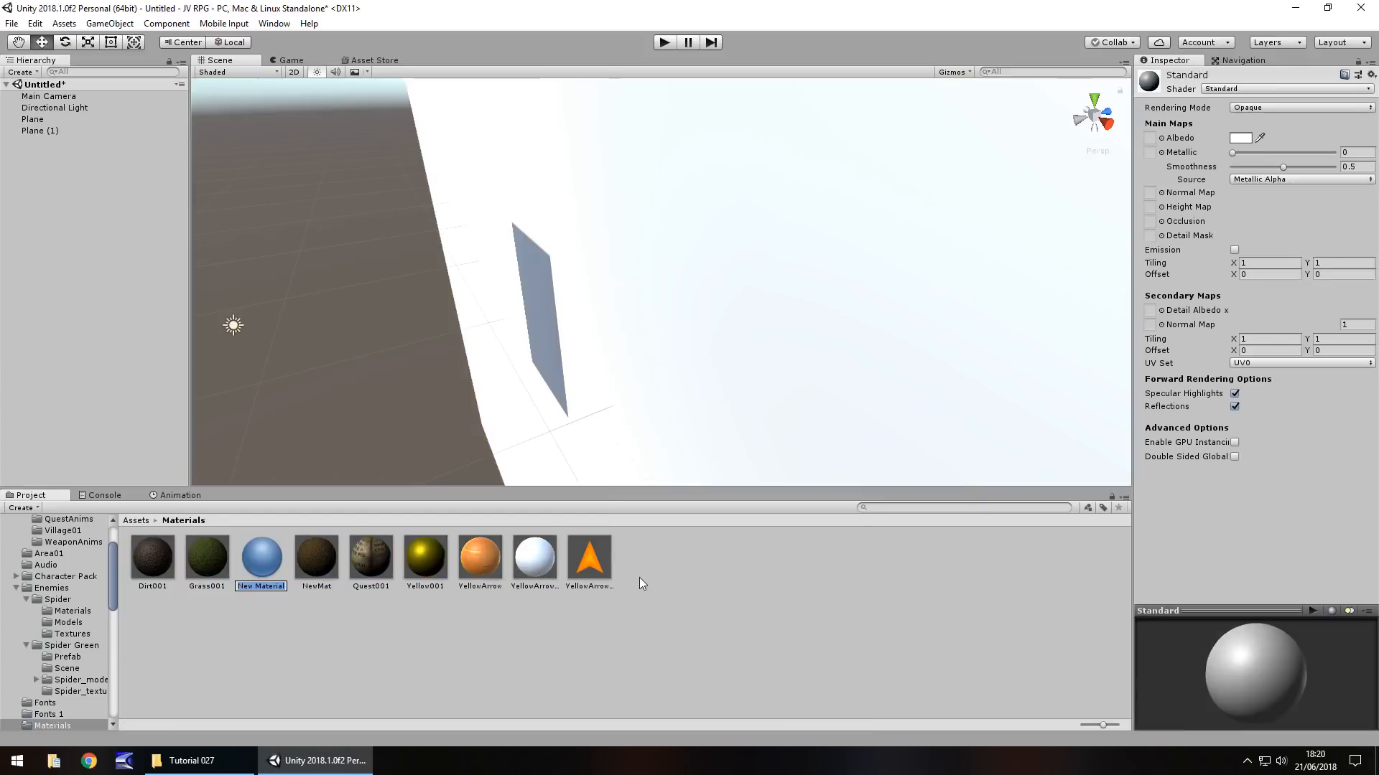
type("BlackMat")
key("Return")
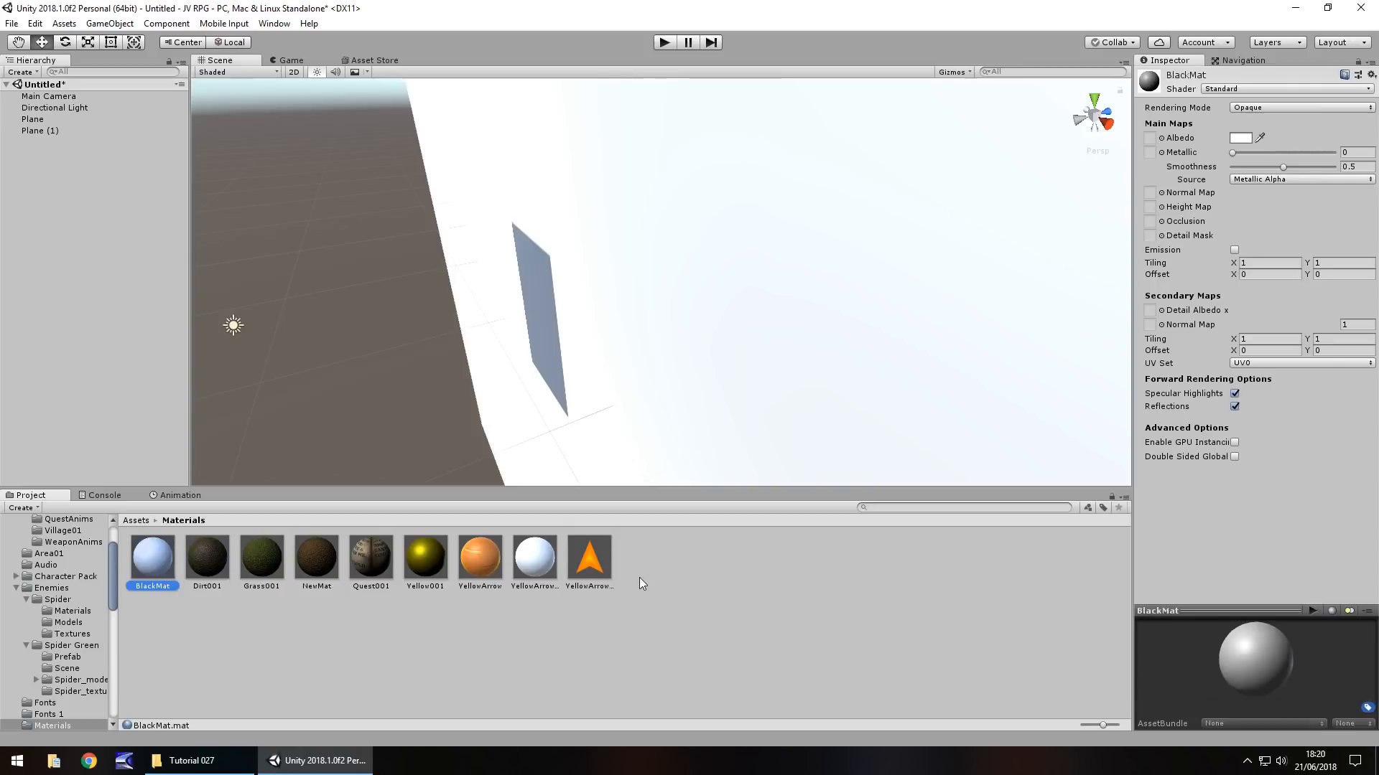
- Deactivate the scene's Directional Light
left_click(60, 108)
left_click(1169, 77)
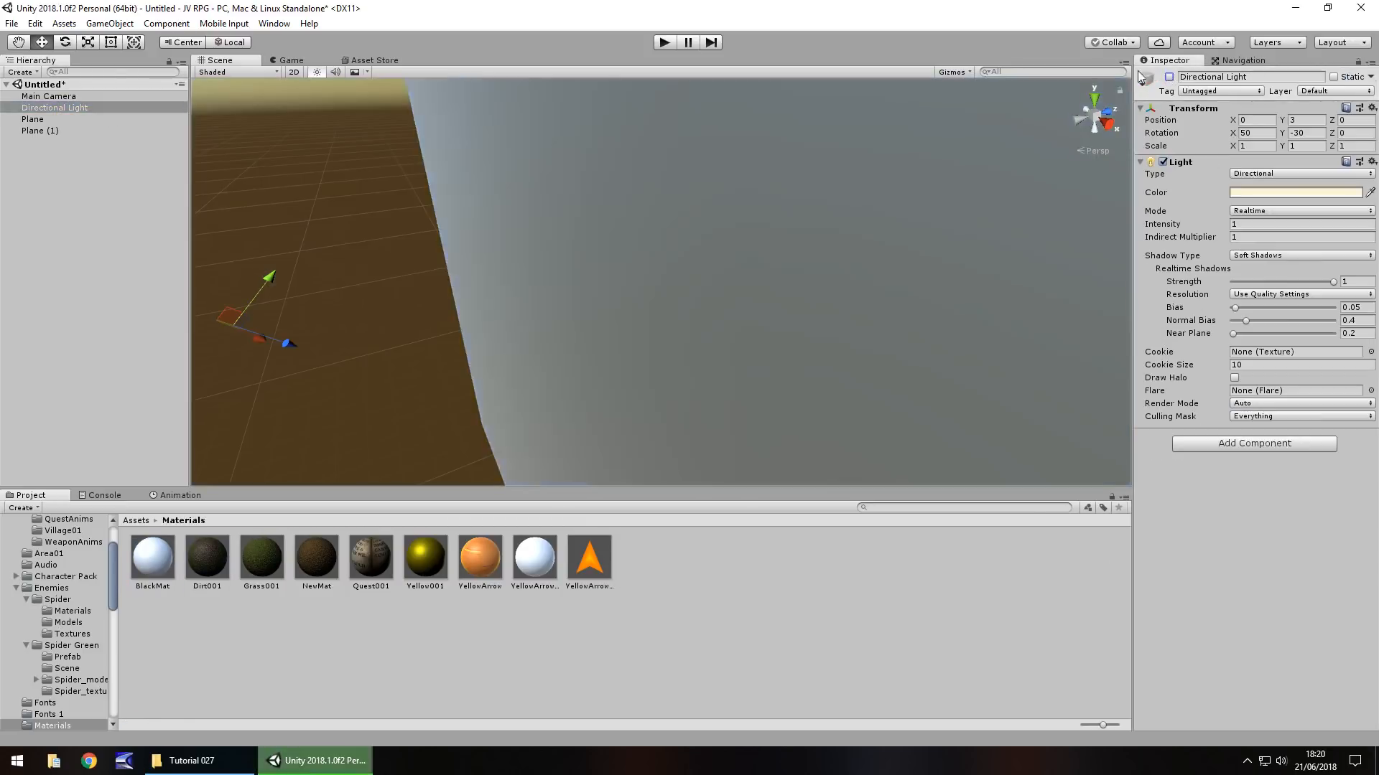
- Set BlackMat's albedo colour to black (000000) and its metallic and smoothness values to 1
left_click(153, 559)
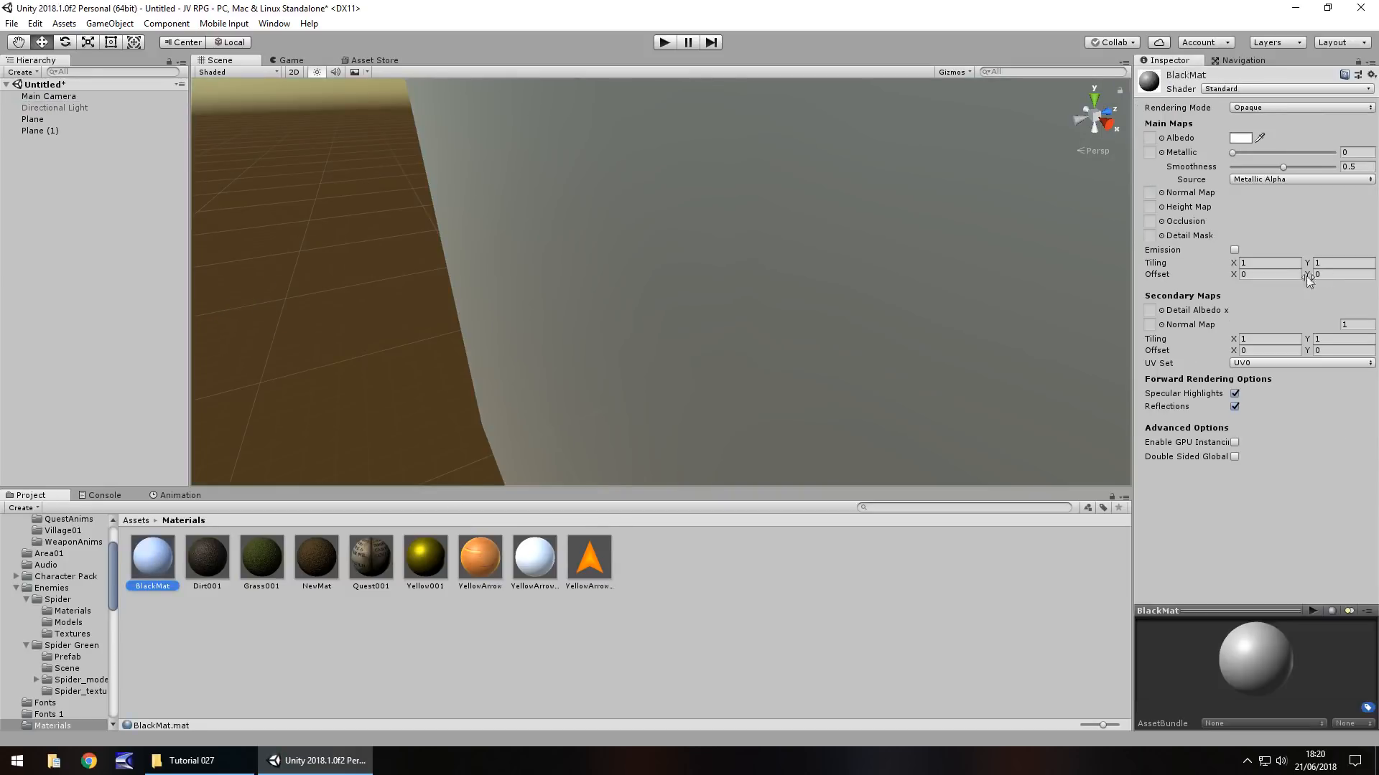
left_click(1242, 140)
left_click_drag(205, 141, 204, 192)
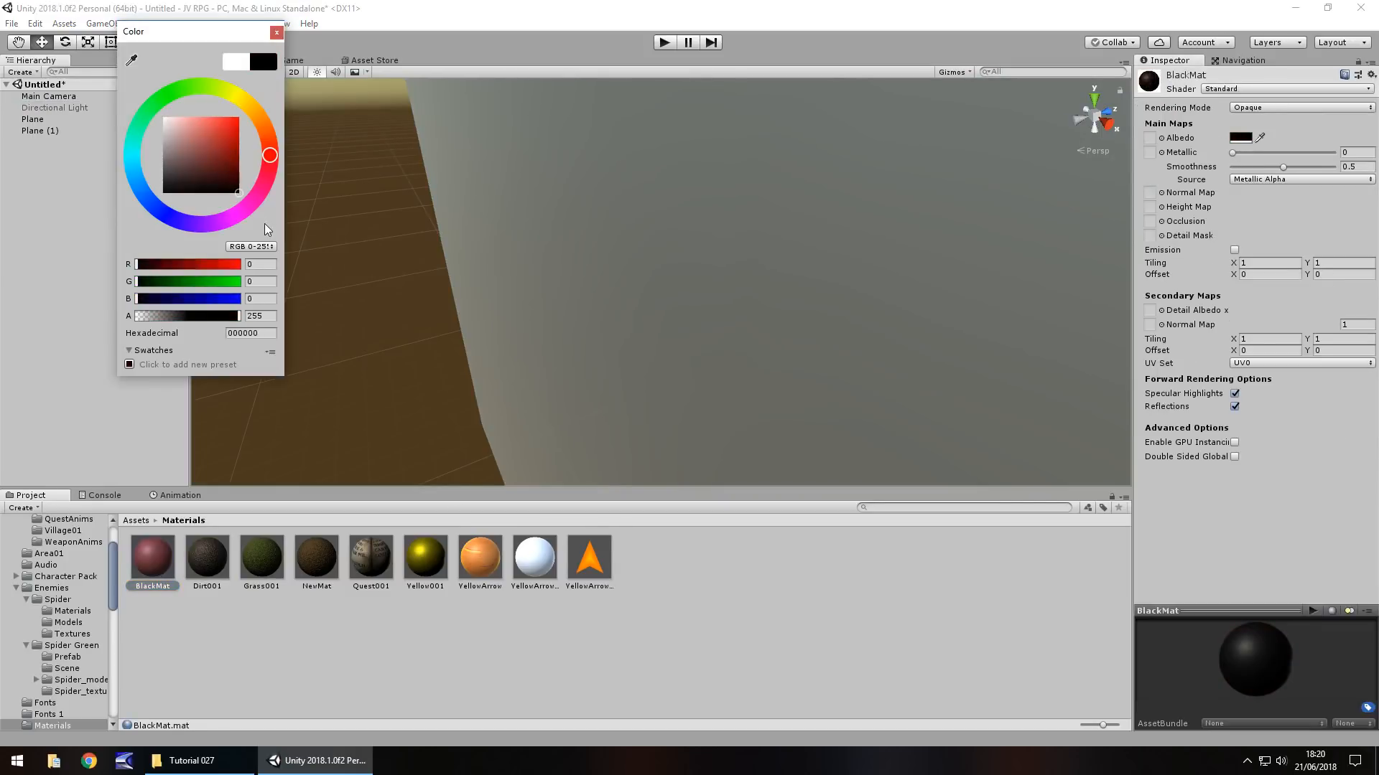
left_click(275, 32)
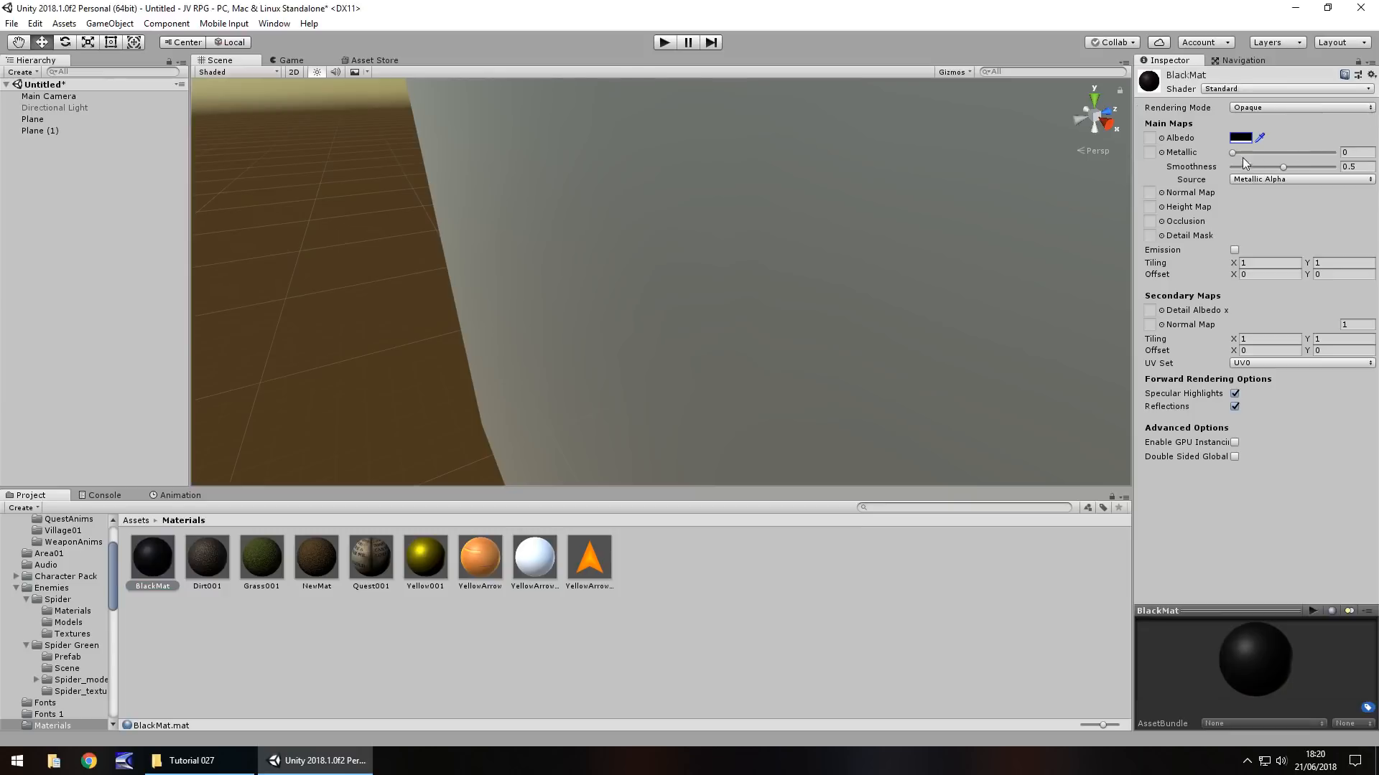
left_click_drag(1232, 153, 1376, 171)
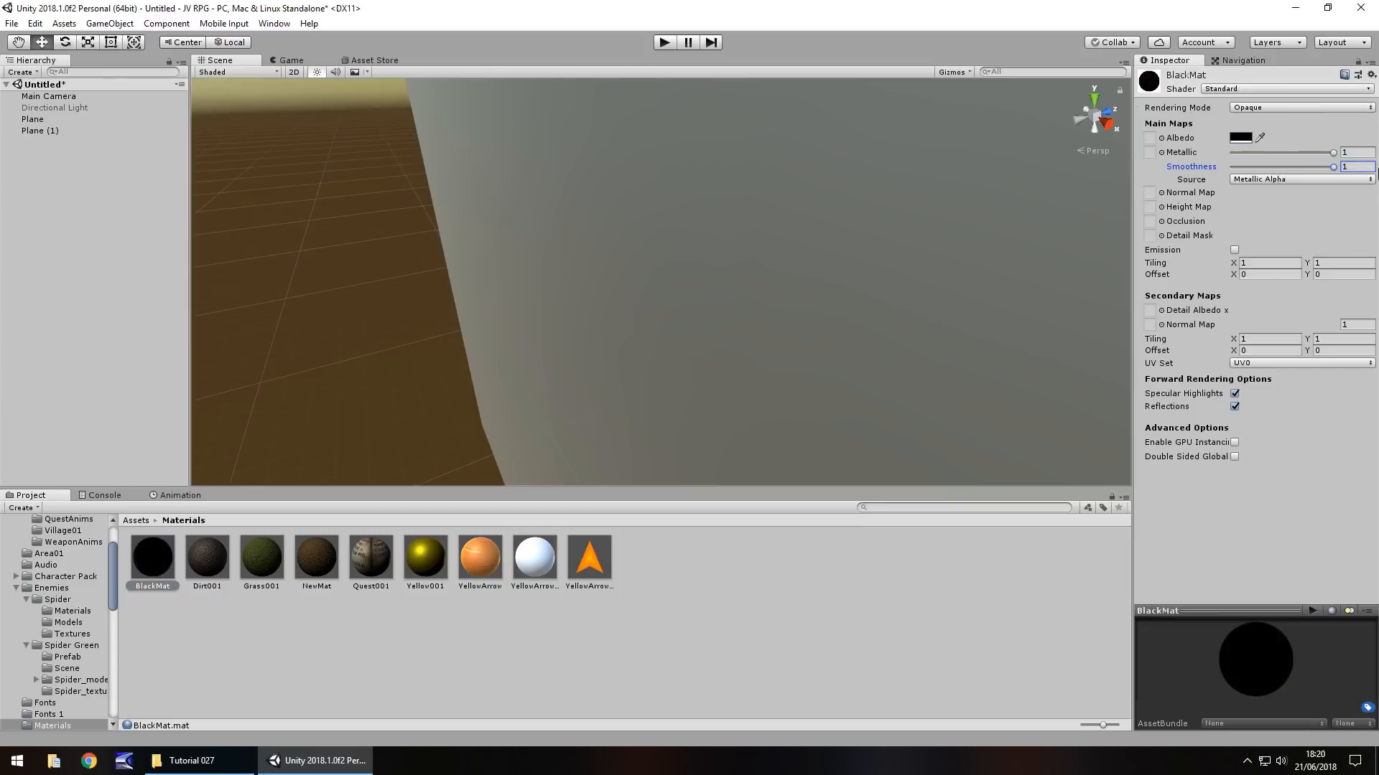
- Apply the BlackMat material to the large backdrop plane, Plane (1)
left_click_drag(152, 567, 35, 132)
middle_click_drag(379, 305, 891, 295)
right_click_drag(610, 287, 746, 313)
scroll(744, 316, "down", 2)
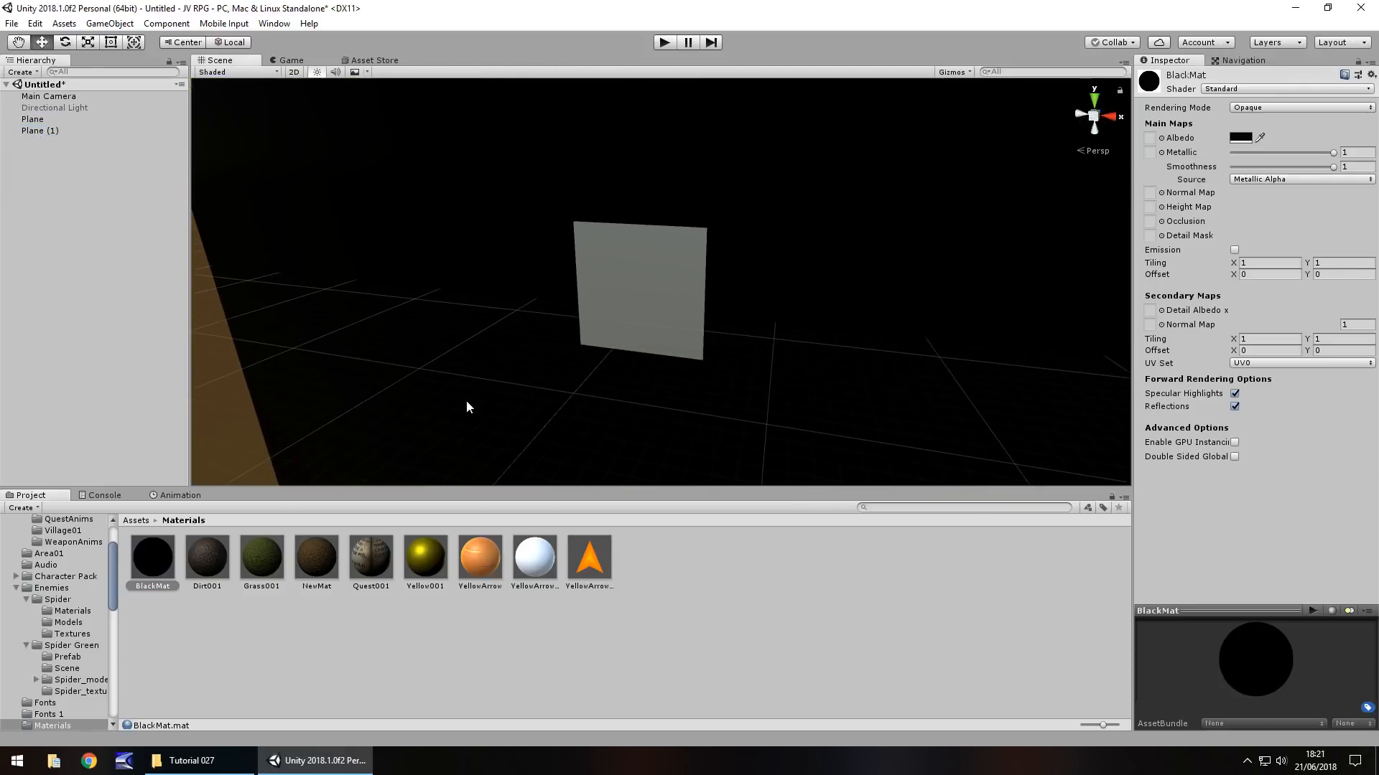
- Import the RPGLogo image from the Tutorial 027 folder into the Textures folder and apply it to the upright plane
left_click_drag(114, 567, 112, 680)
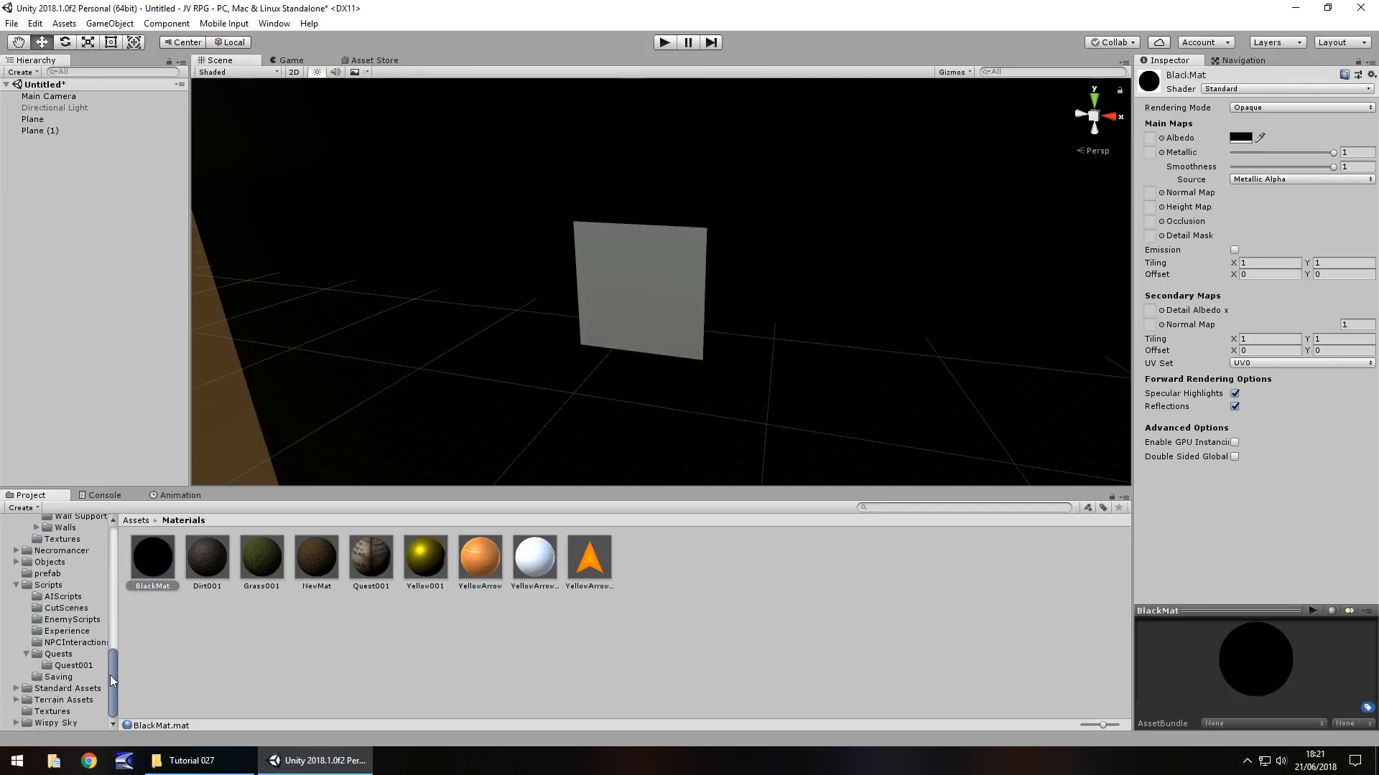
left_click(58, 713)
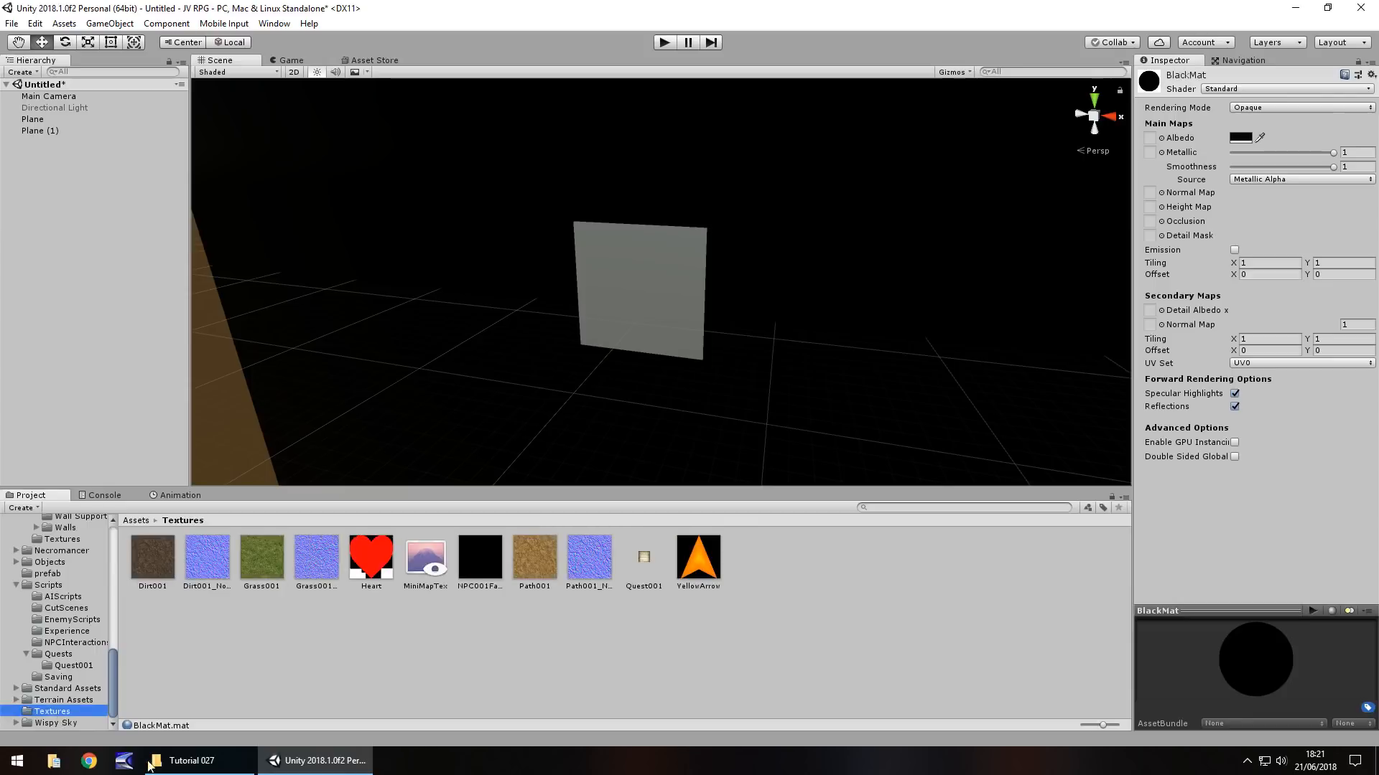
left_click(190, 761)
left_click_drag(160, 110, 40, 132)
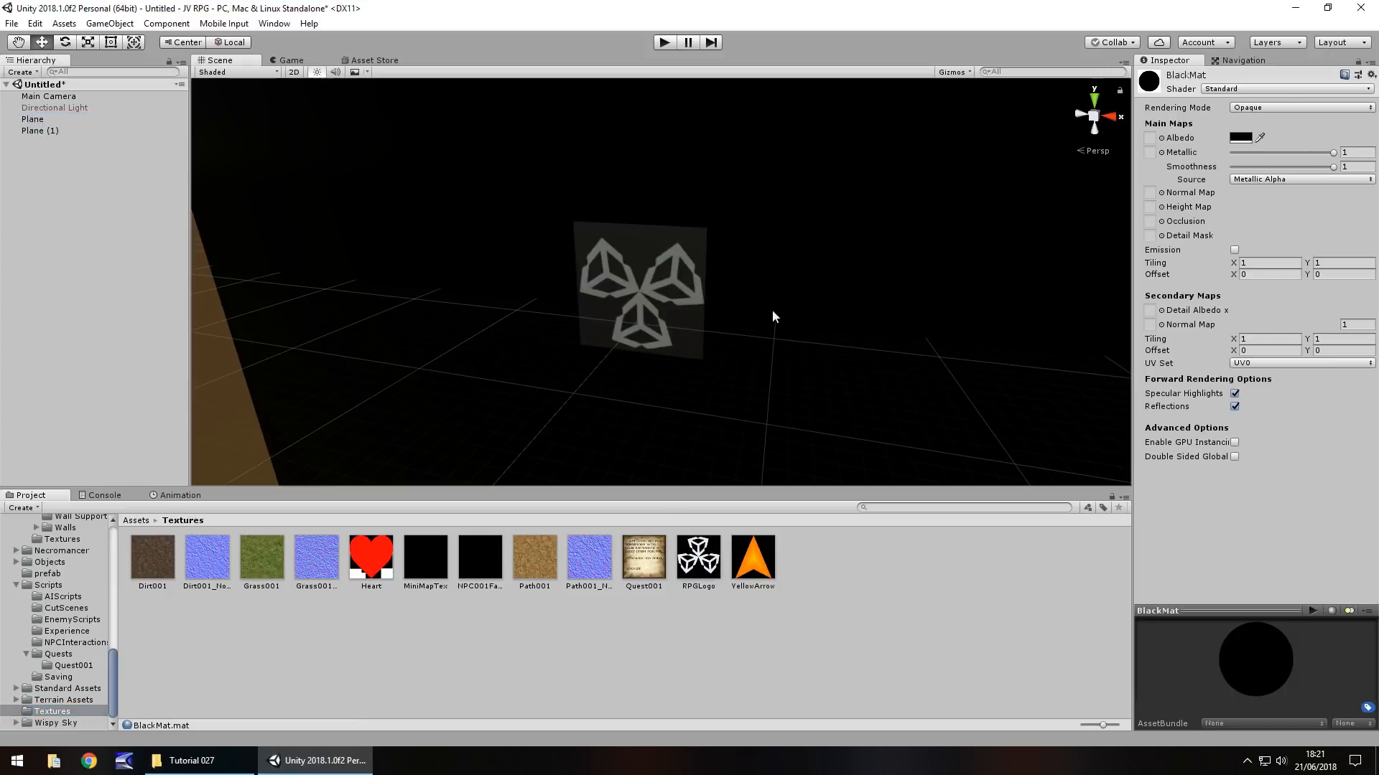
- Set the metallic and smoothness values of the RPGLogo material in the Materials folder to 1
left_click(640, 266)
scroll(63, 569, "up", 3)
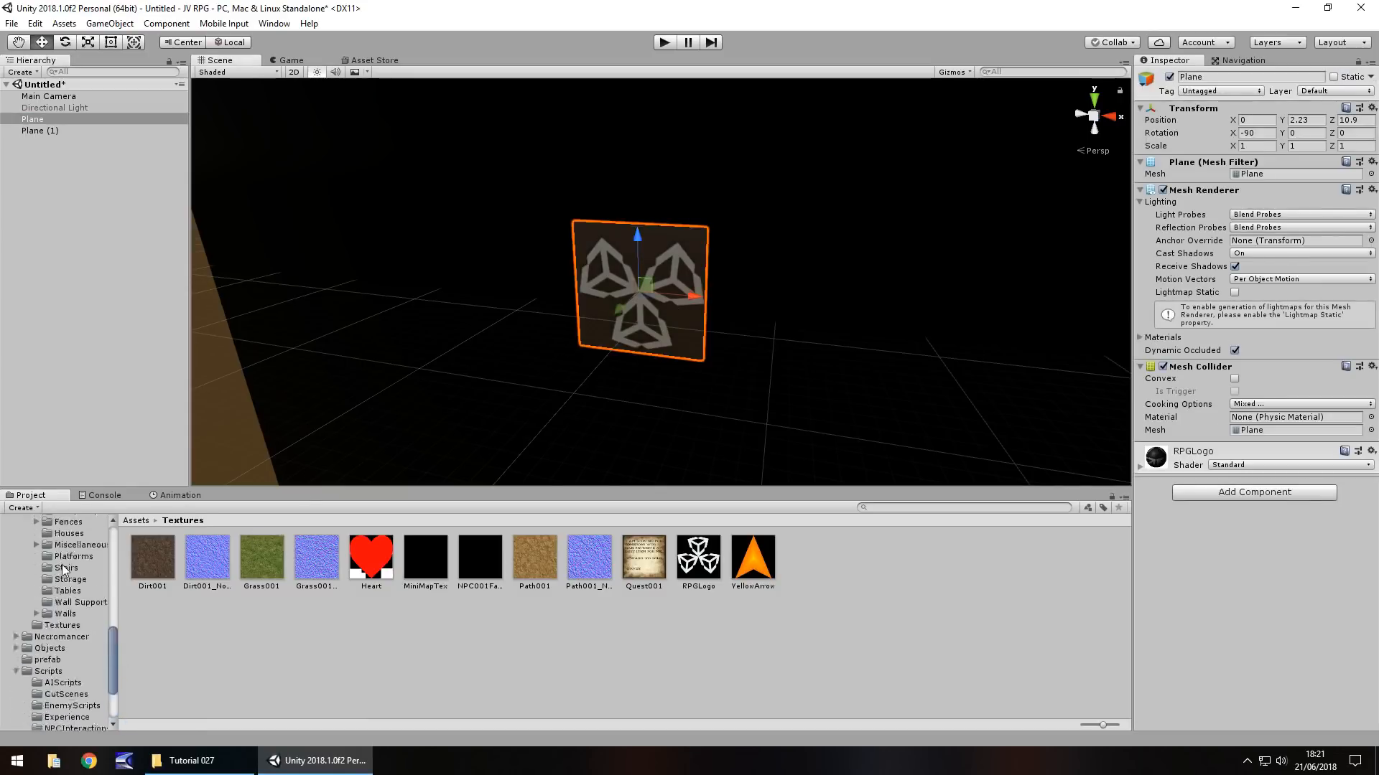
scroll(63, 570, "up", 5)
left_click(70, 624)
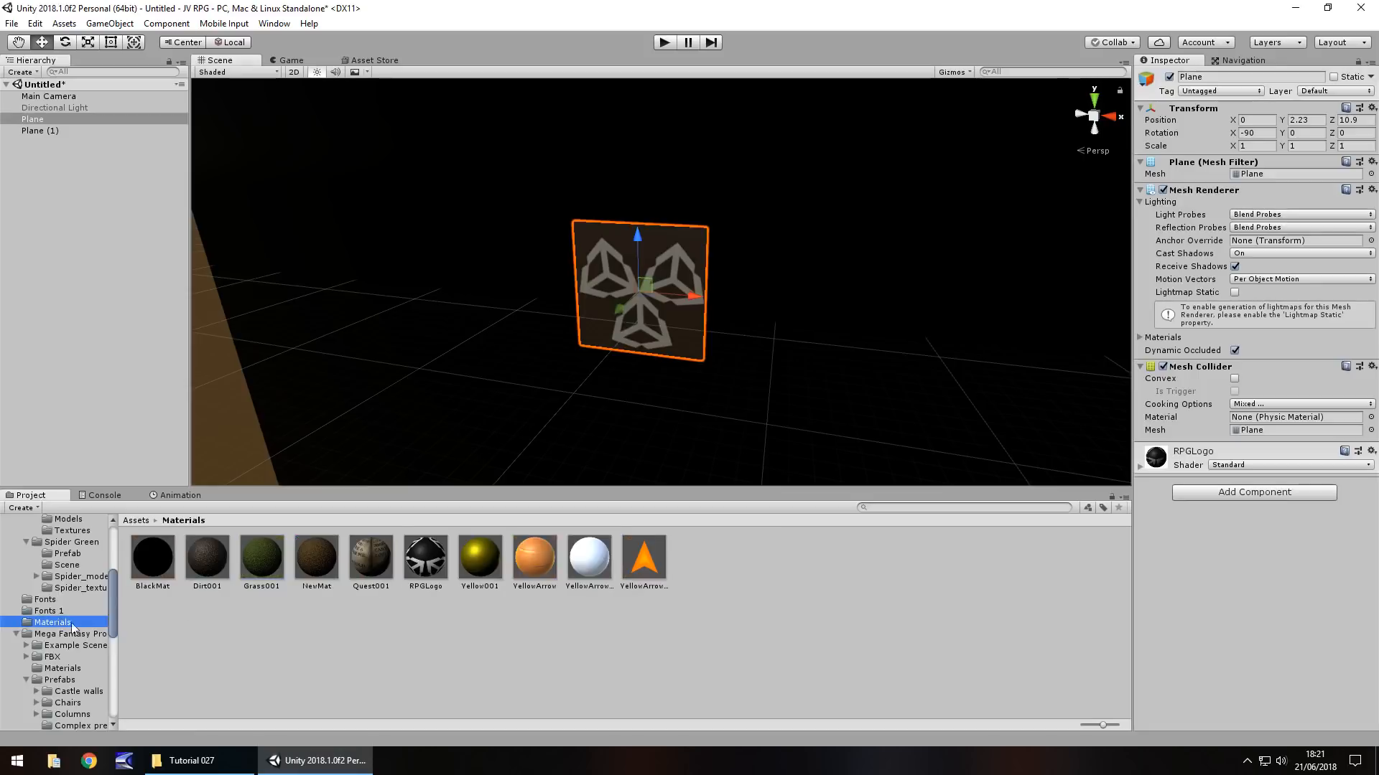
left_click(426, 561)
left_click_drag(1231, 152, 1365, 153)
left_click_drag(1282, 168, 1364, 167)
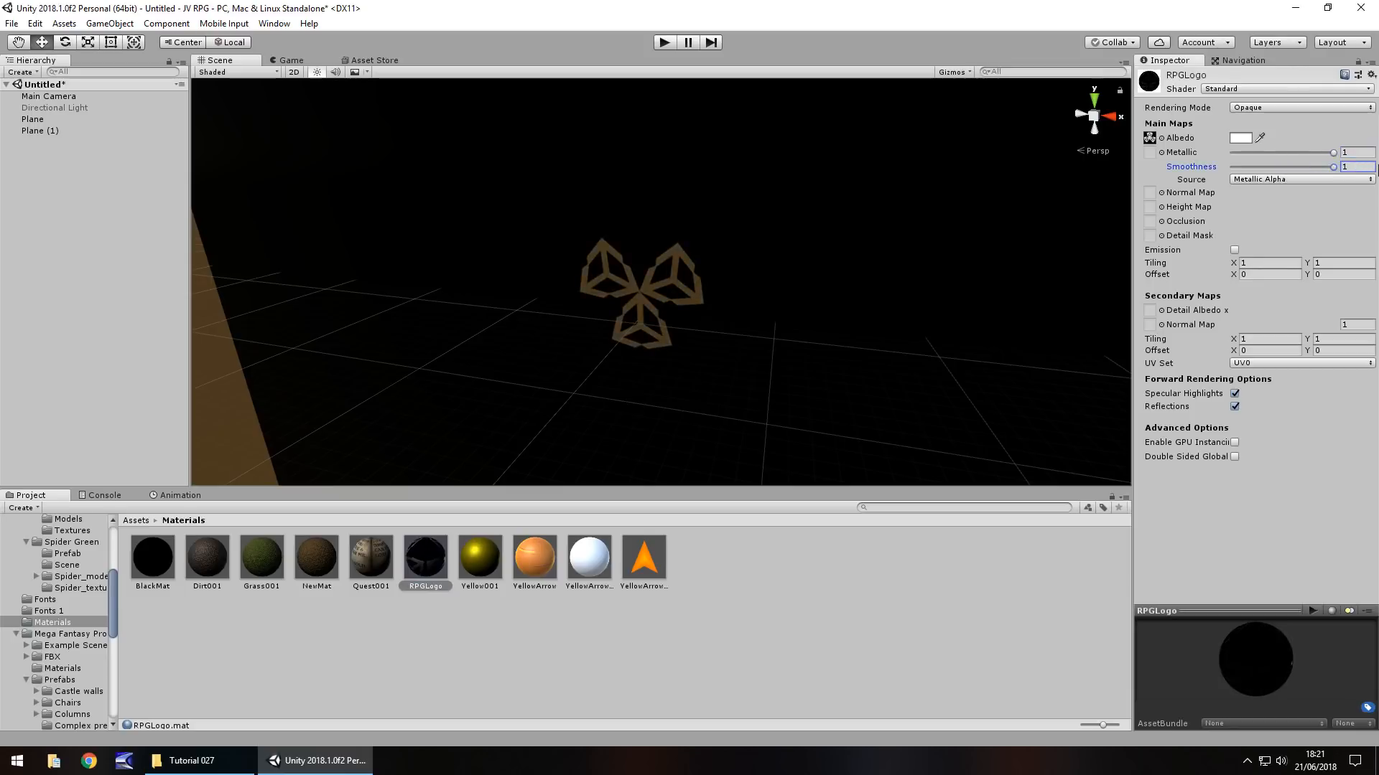
- Play-test the scene and try activating the Directional Light while it is running
left_click(665, 43)
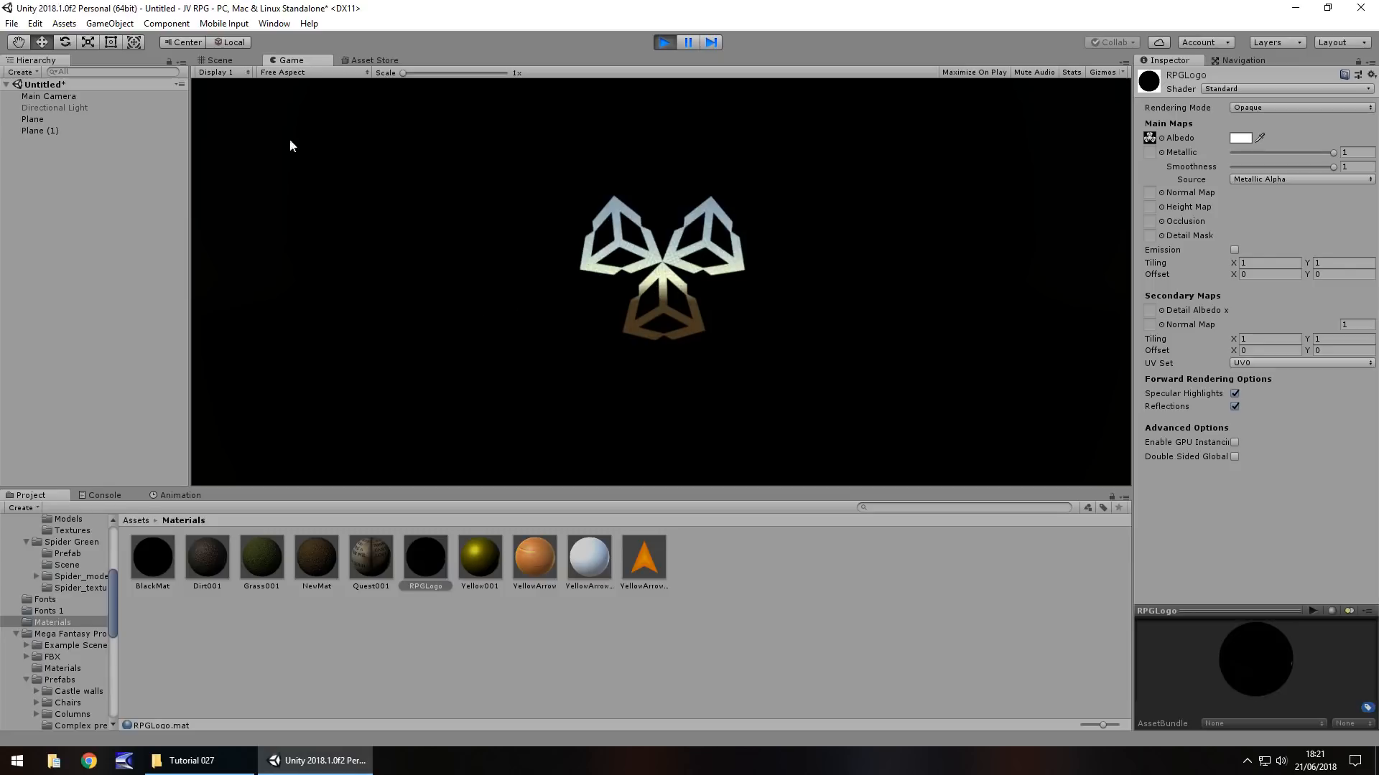
left_click(82, 108)
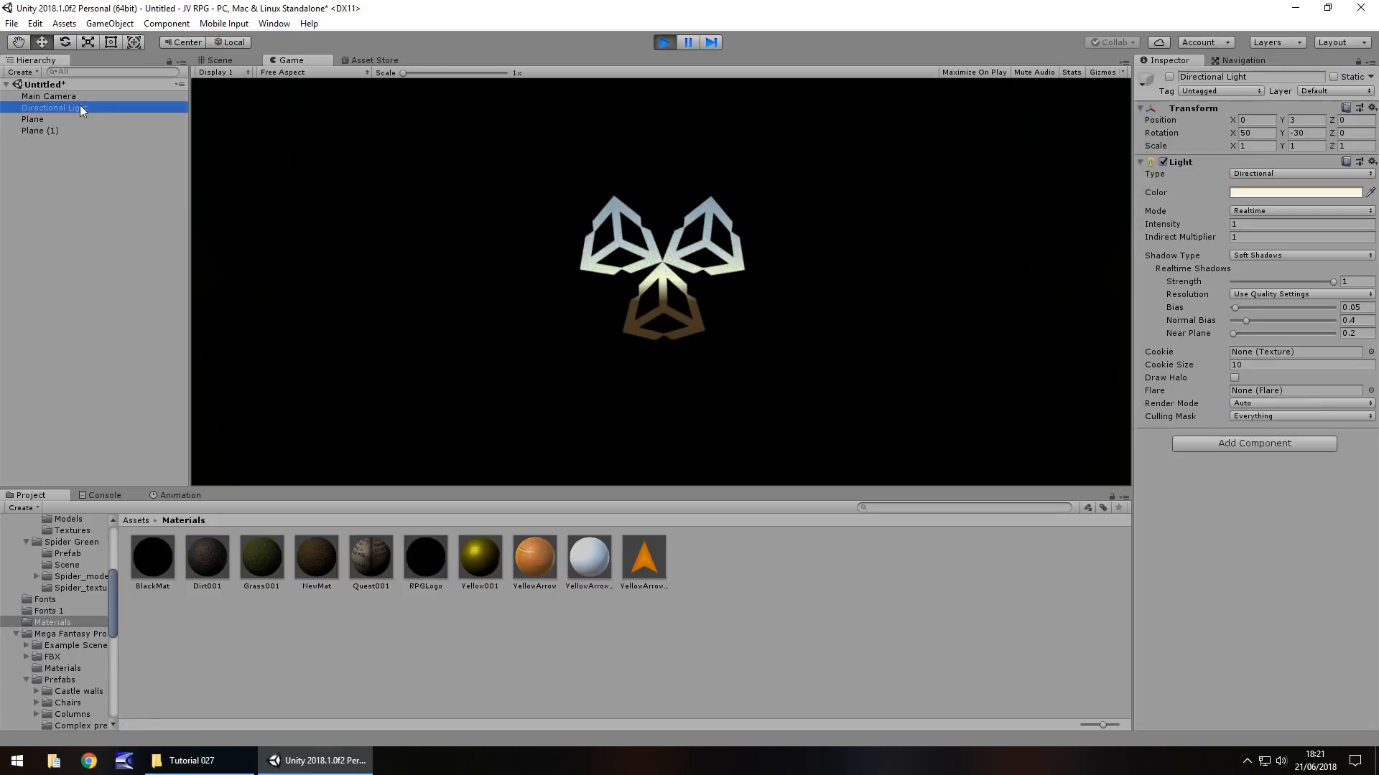
left_click(1169, 77)
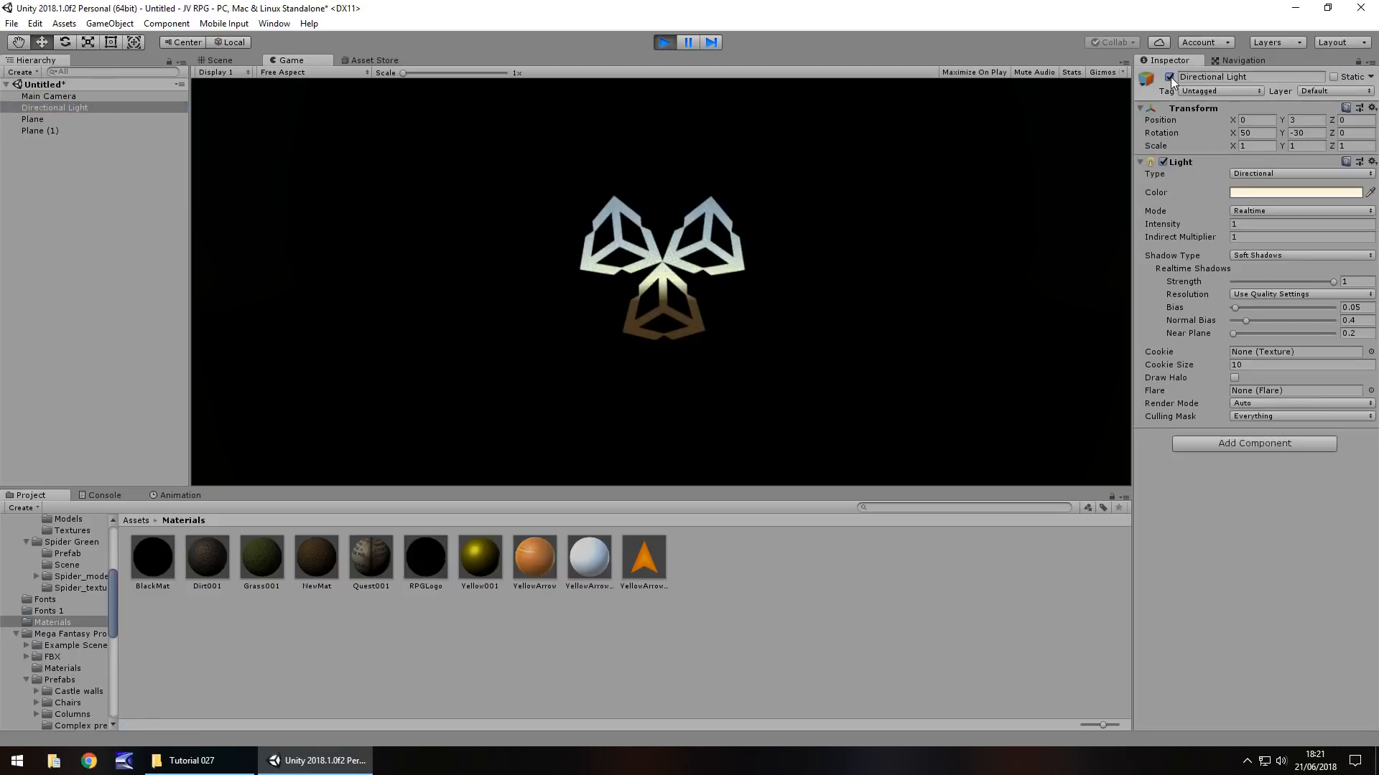
left_click(664, 43)
- Activate the Directional Light in edit mode and play-test the scene
left_click(94, 108)
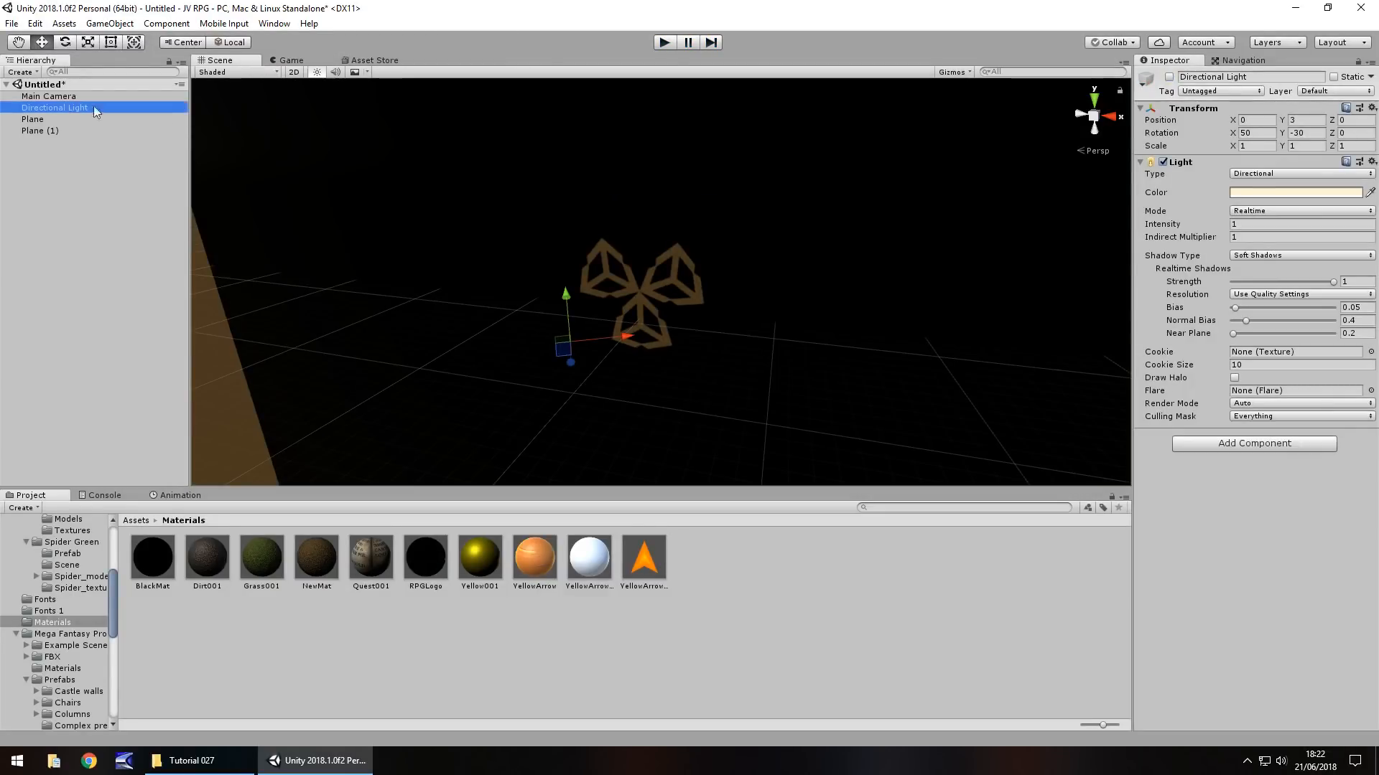
left_click(1169, 77)
right_click_drag(756, 175, 655, 169)
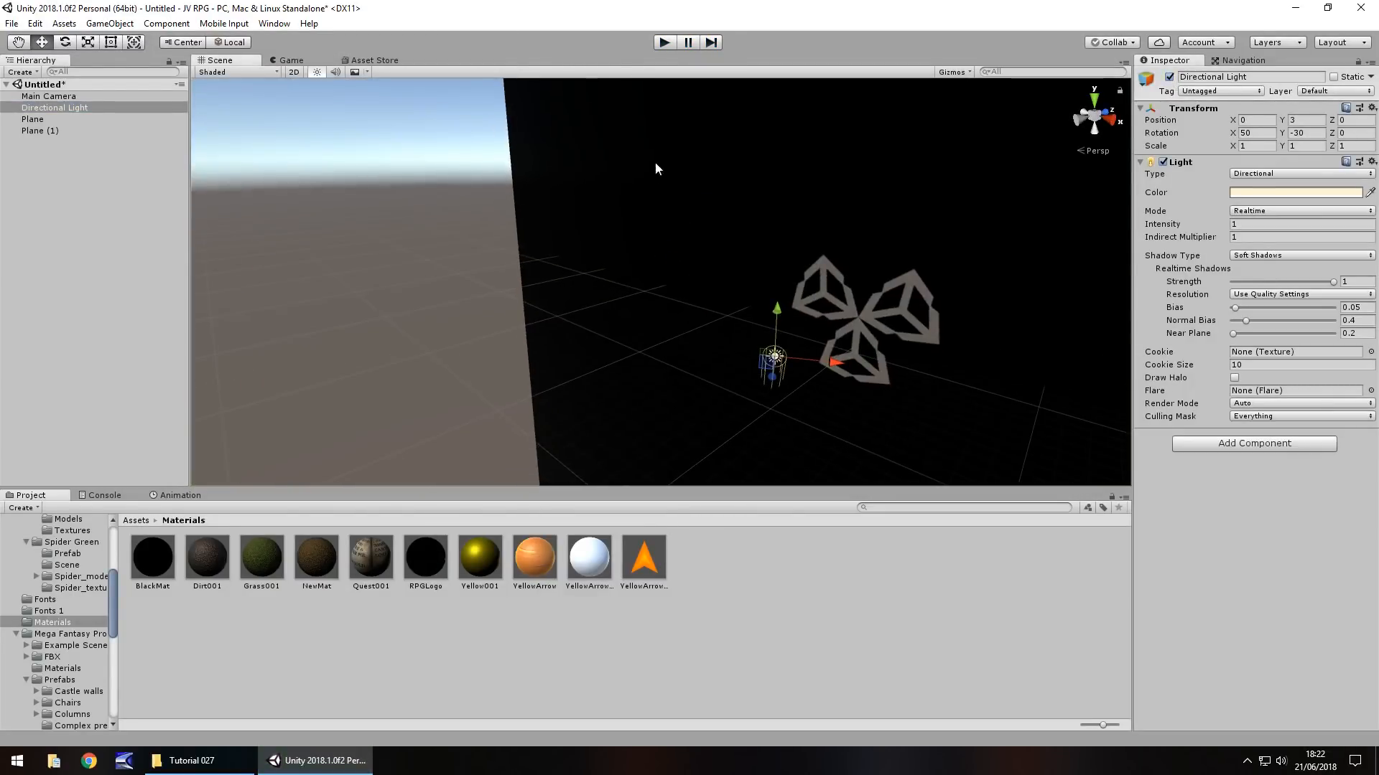
left_click(666, 43)
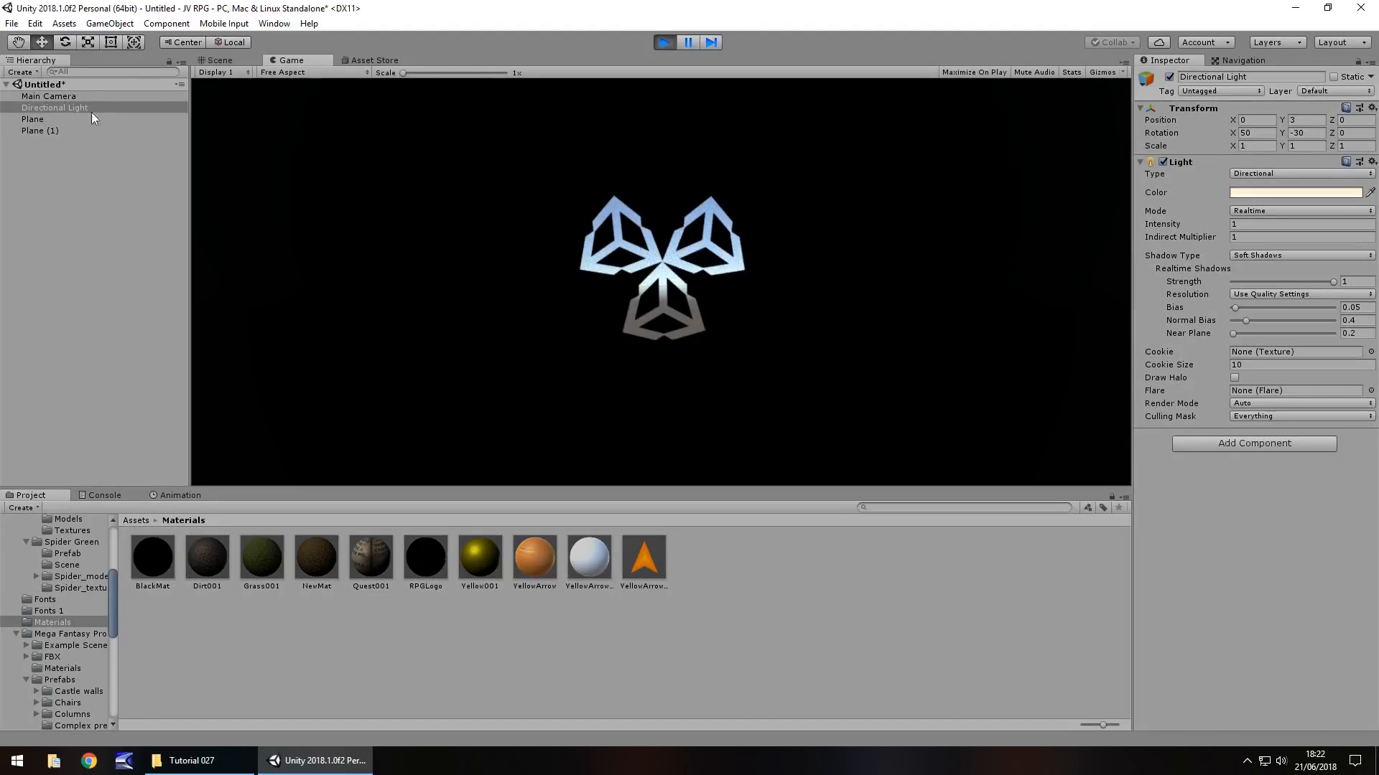
left_click(663, 43)
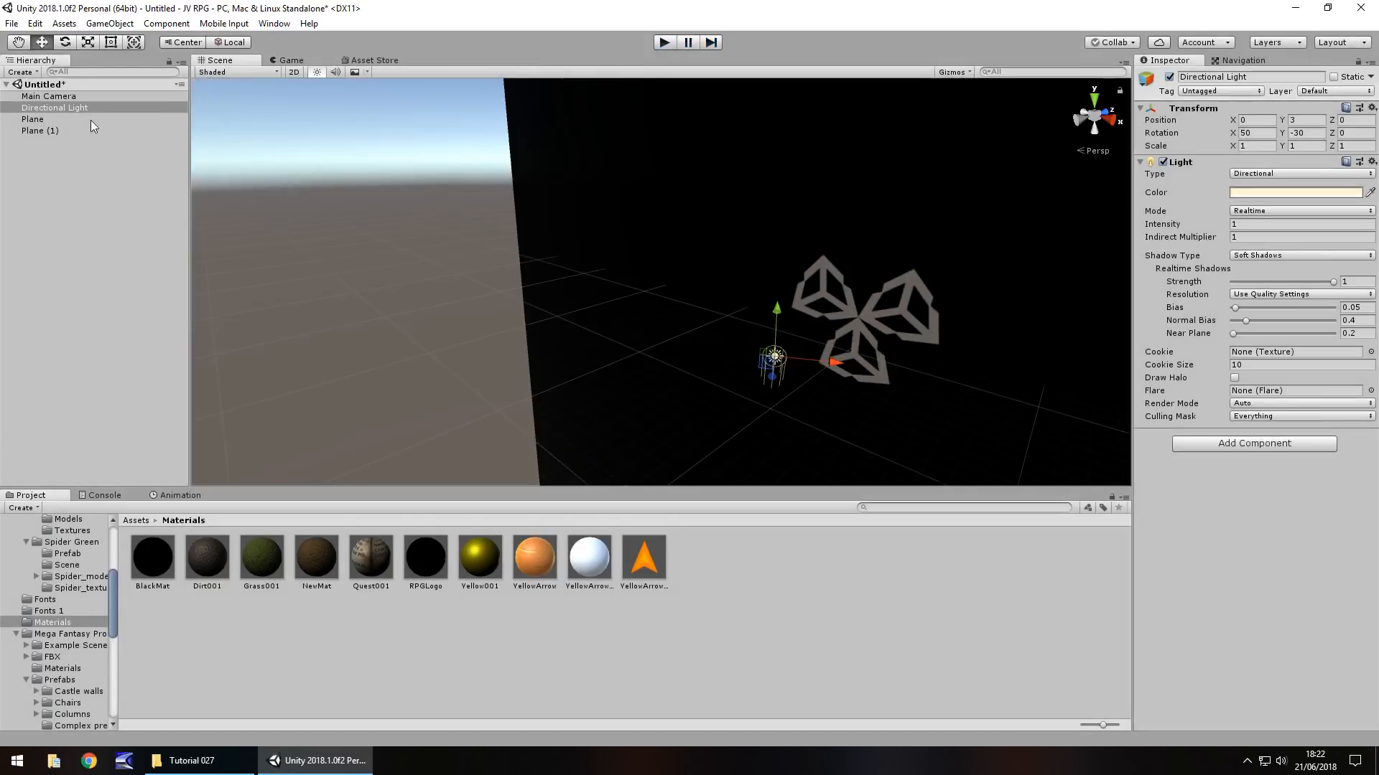
- Make the logo Plane and the Main Camera children of the backdrop Plane (1)
right_click_drag(462, 193, 429, 223)
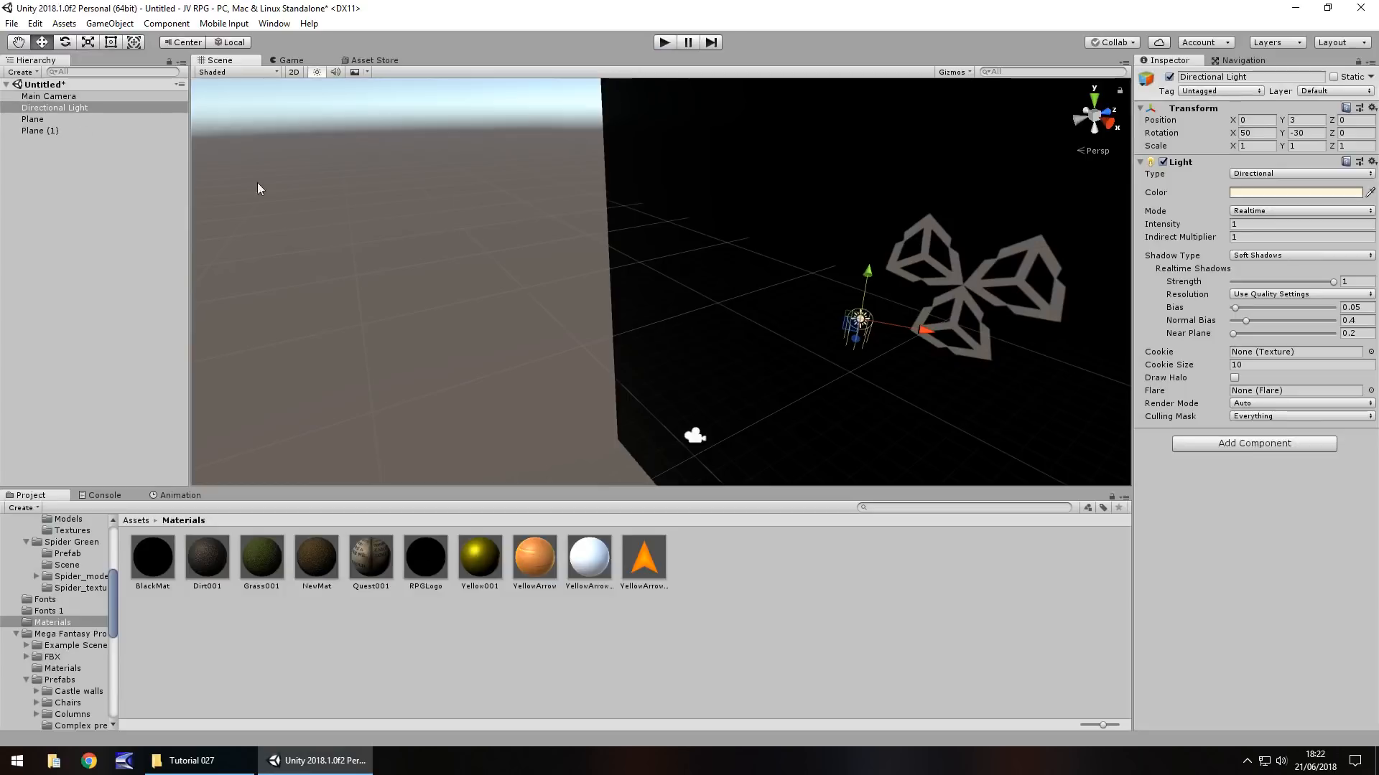
left_click(31, 119)
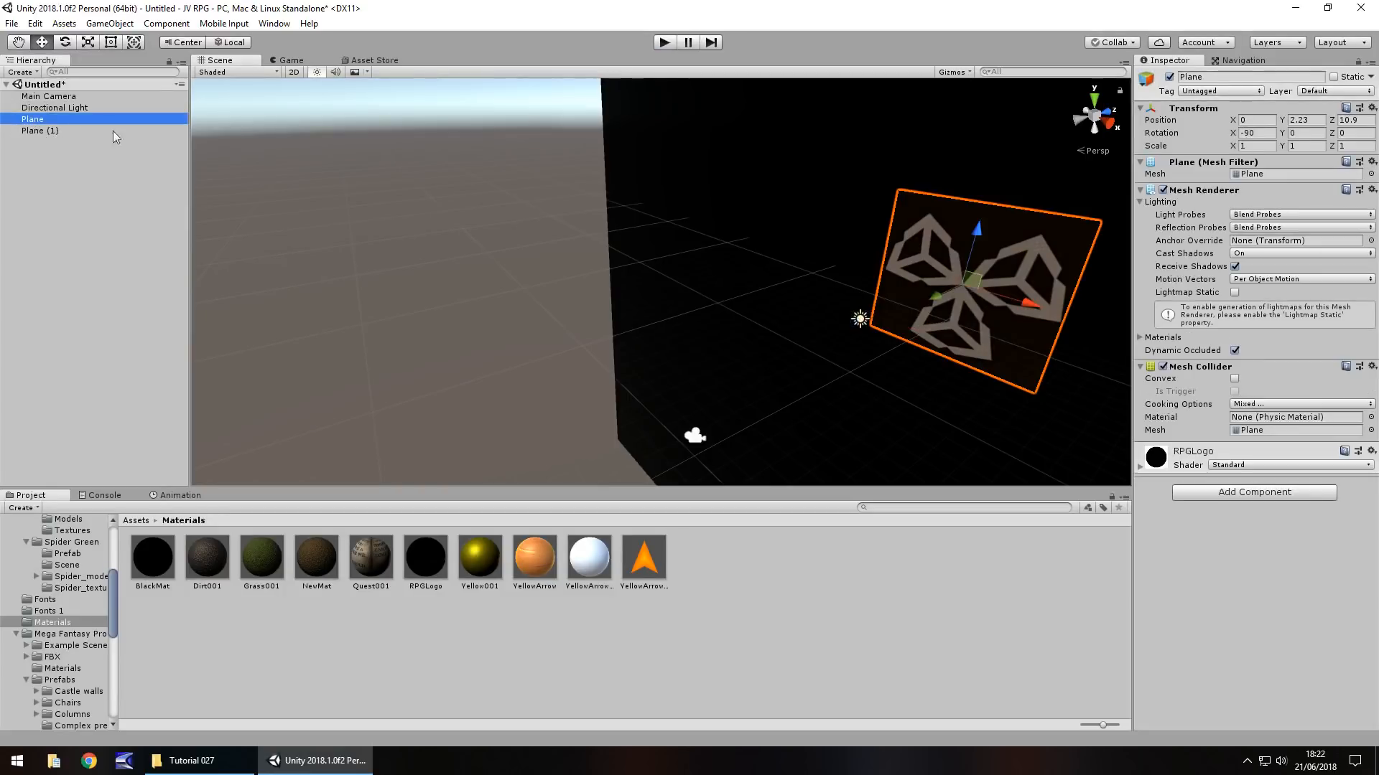
mouse_move(35, 121)
left_mouse_down()
mouse_move(52, 120)
mouse_move(43, 131)
left_mouse_up()
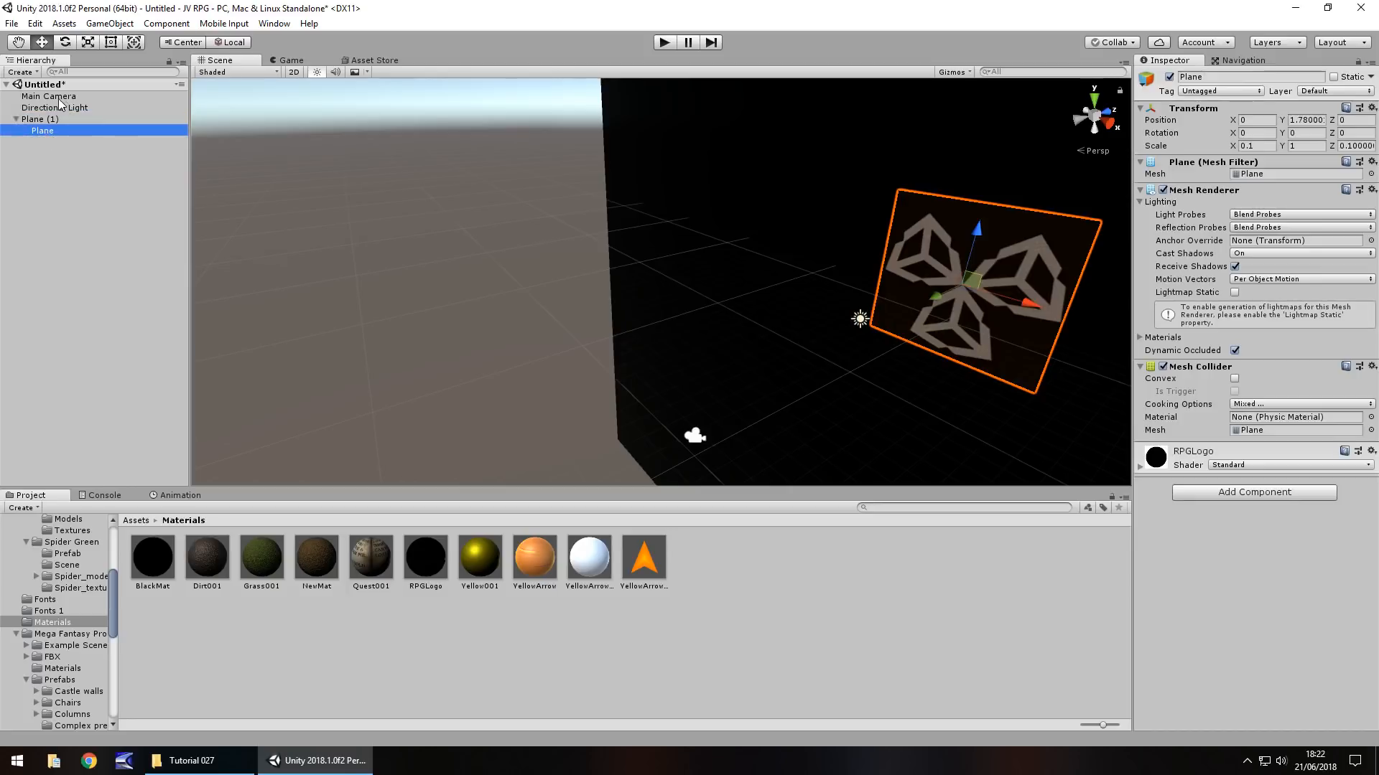
left_click_drag(65, 98, 47, 124)
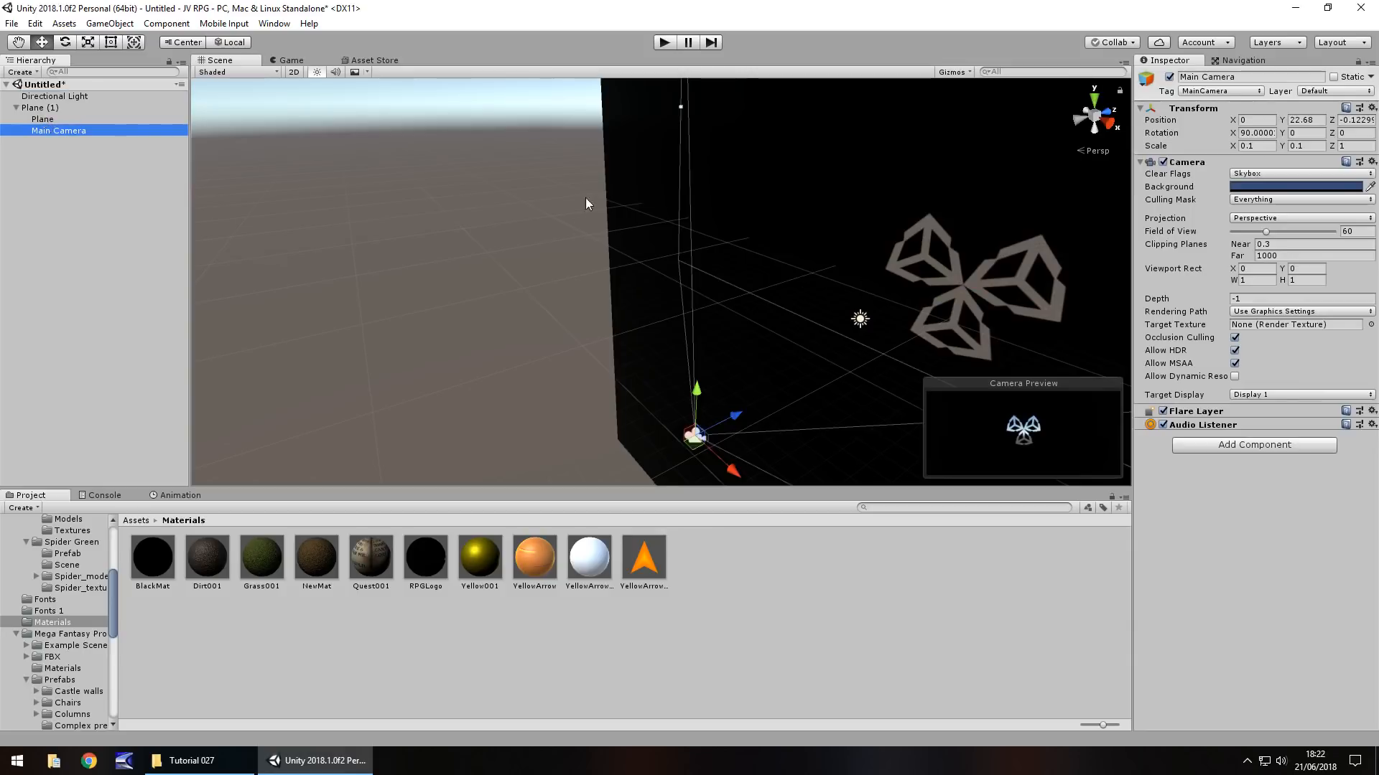
- Rotate the parent Plane (1) about X to about -130 degrees and check its child Plane and Main Camera
scroll(526, 227, "down", 3)
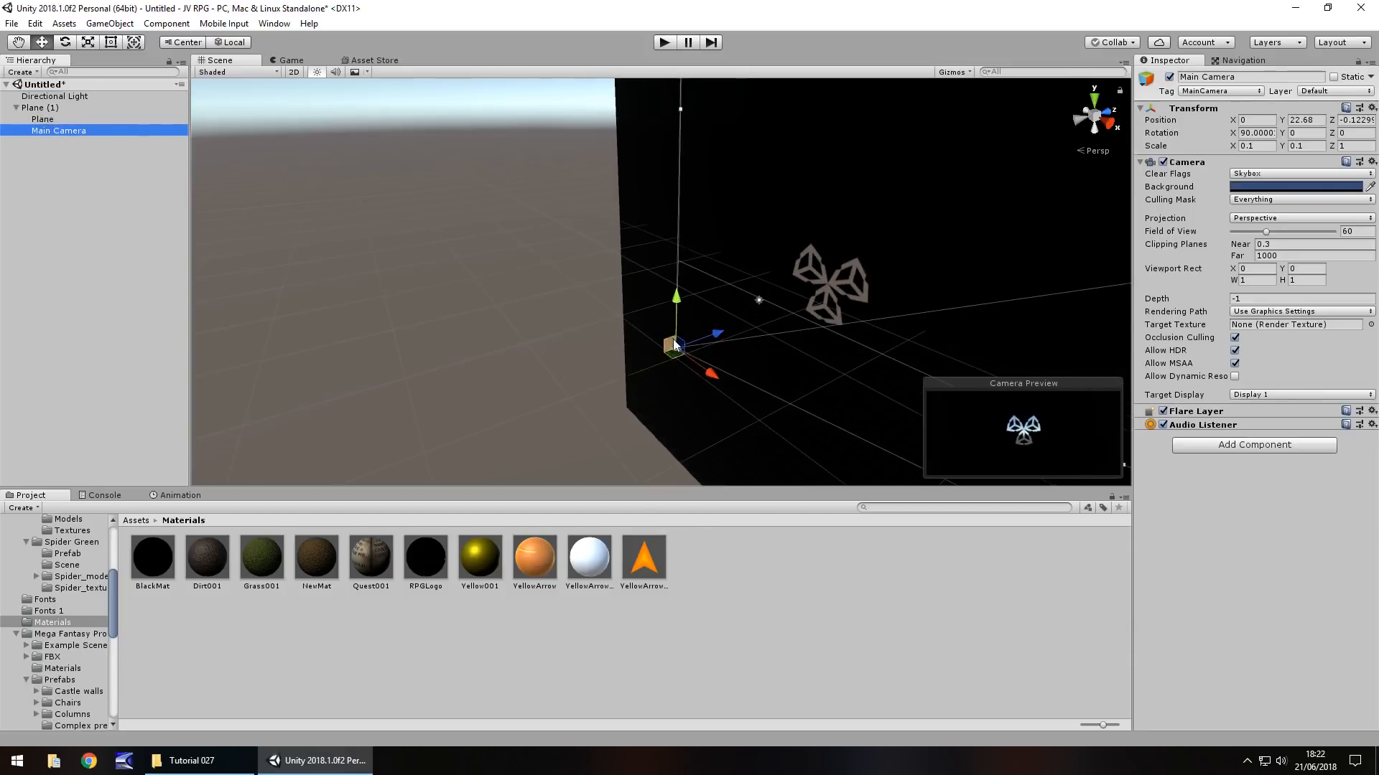
left_click(43, 108)
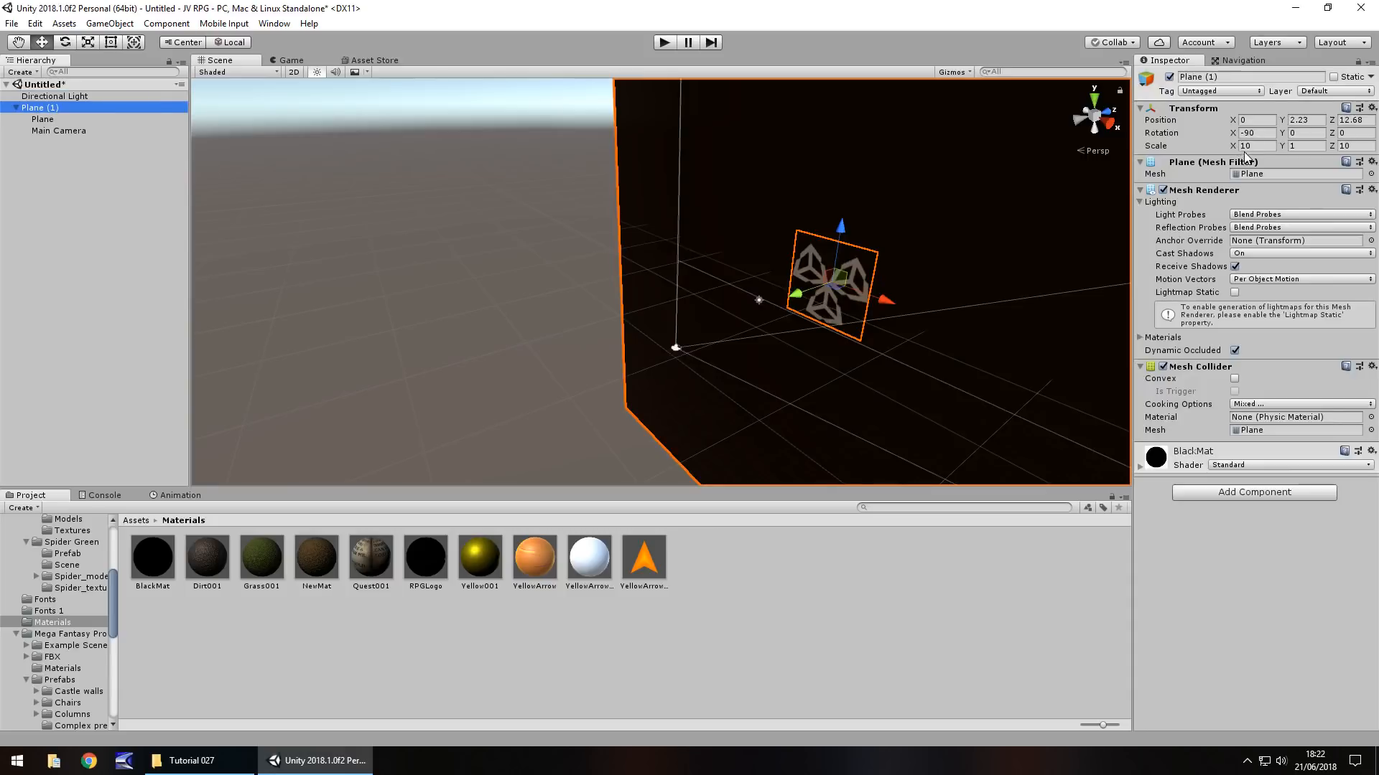
left_click_drag(1232, 135, 316, 101)
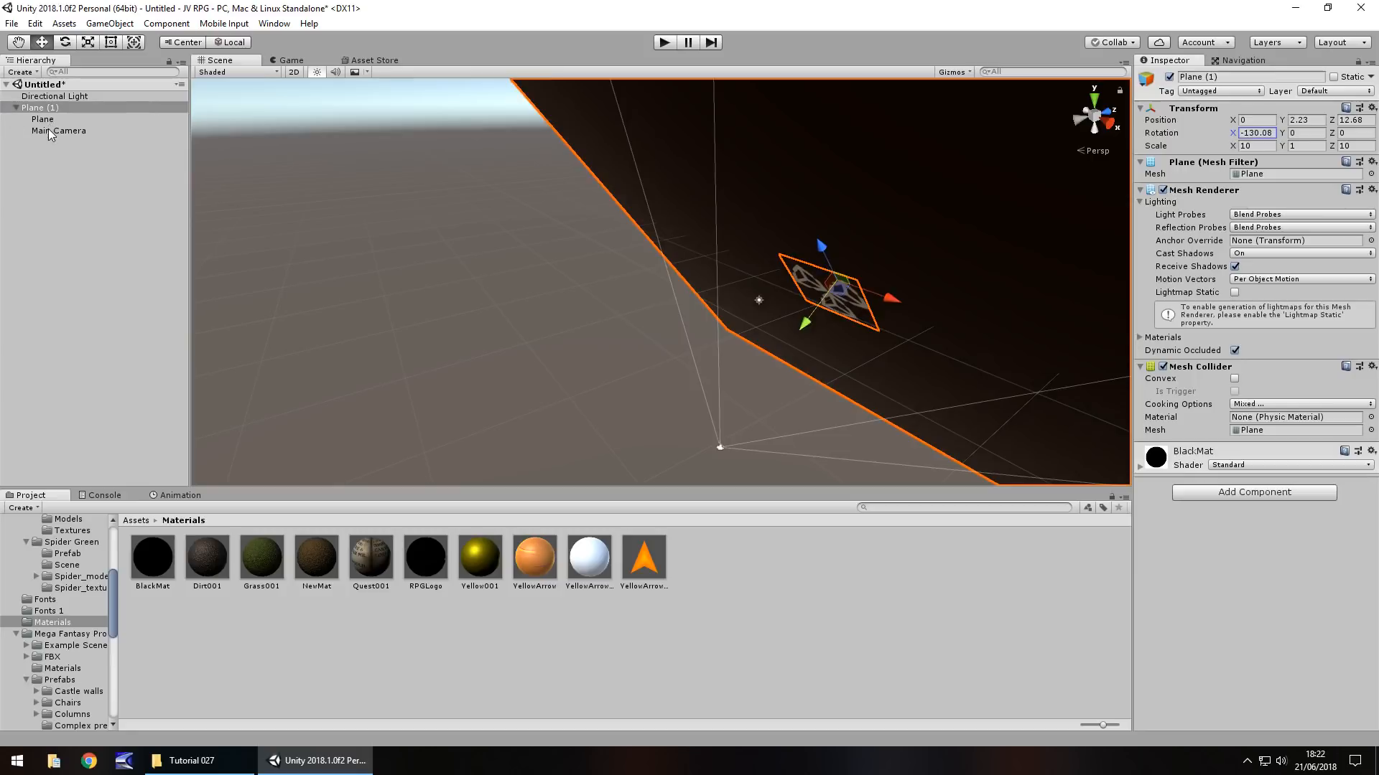
left_click(46, 120)
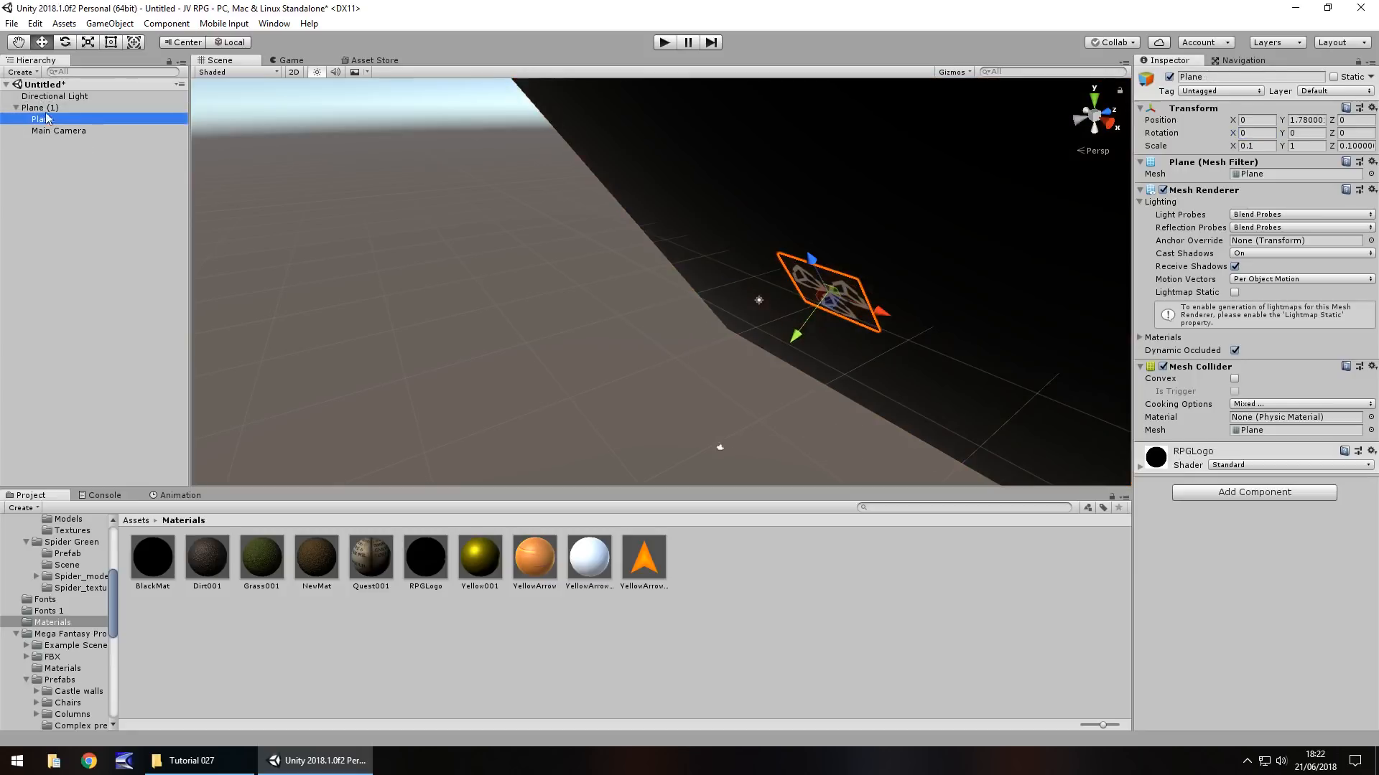
left_click(50, 131)
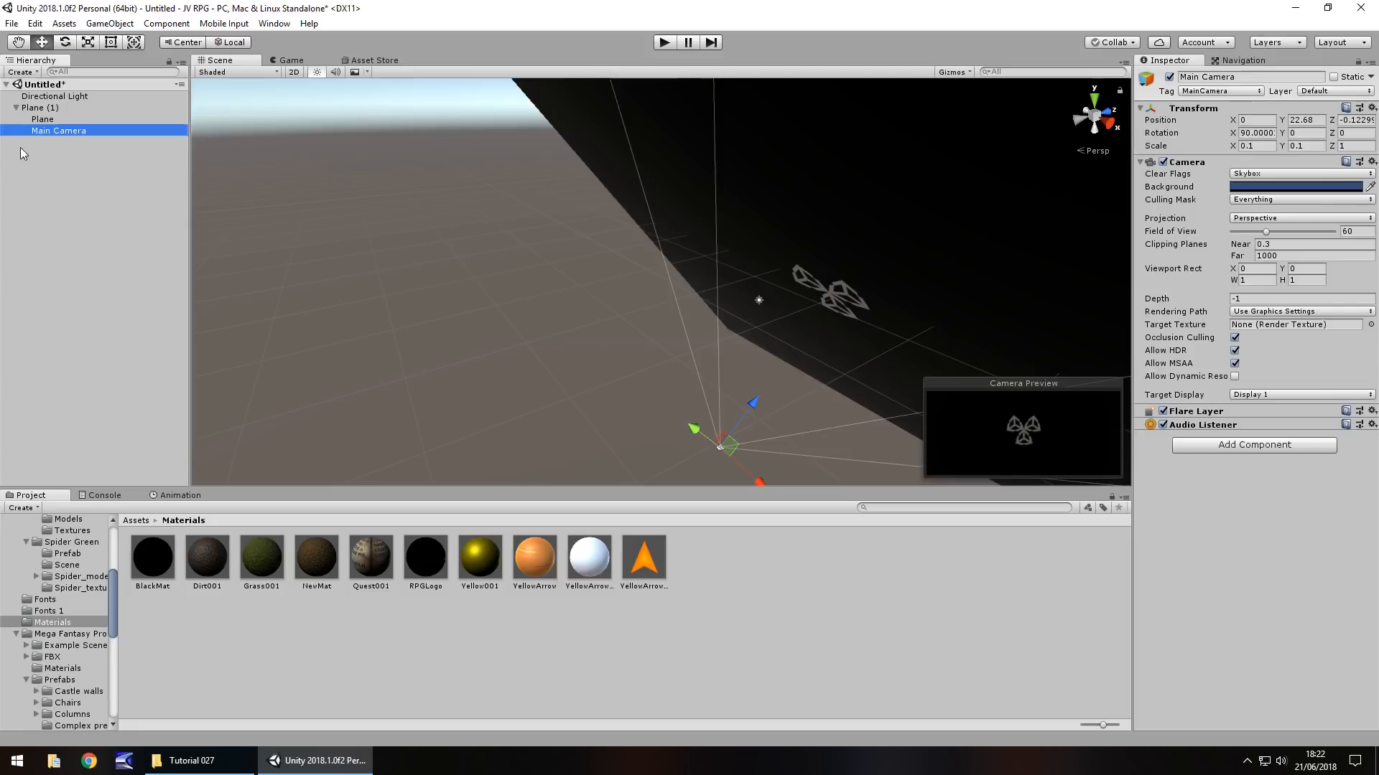
- Change the scene's skybox material to Sprites-Default in the Lighting settings
left_click(274, 24)
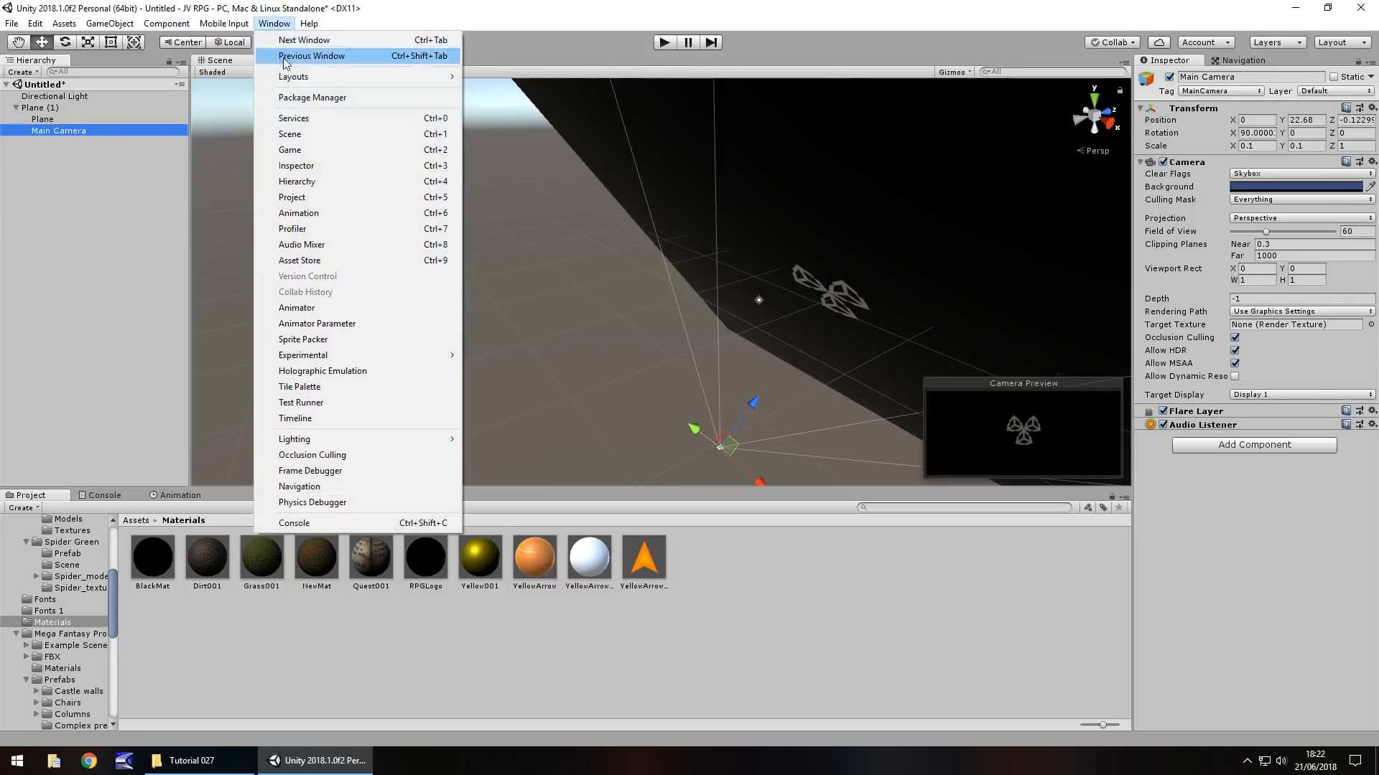
mouse_move(323, 439)
left_click(499, 440)
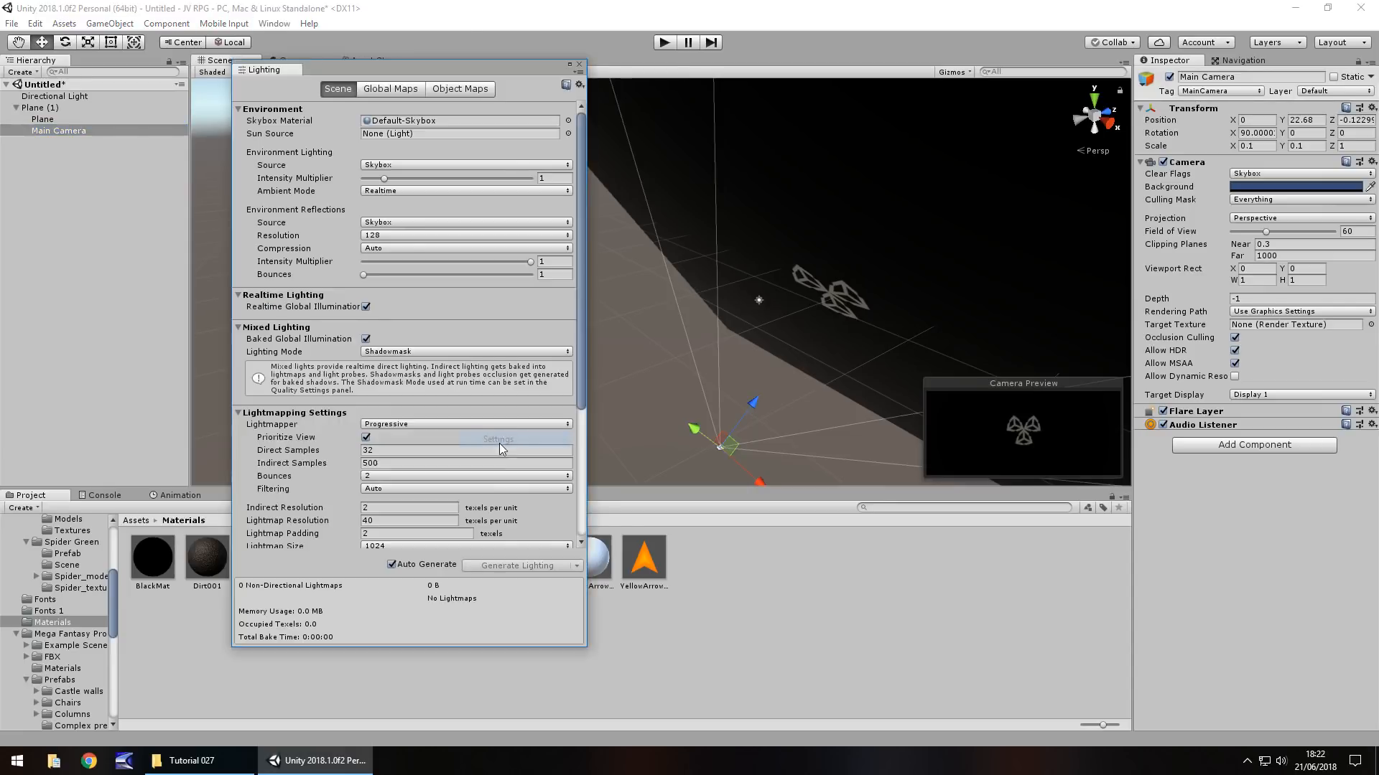
left_click(568, 121)
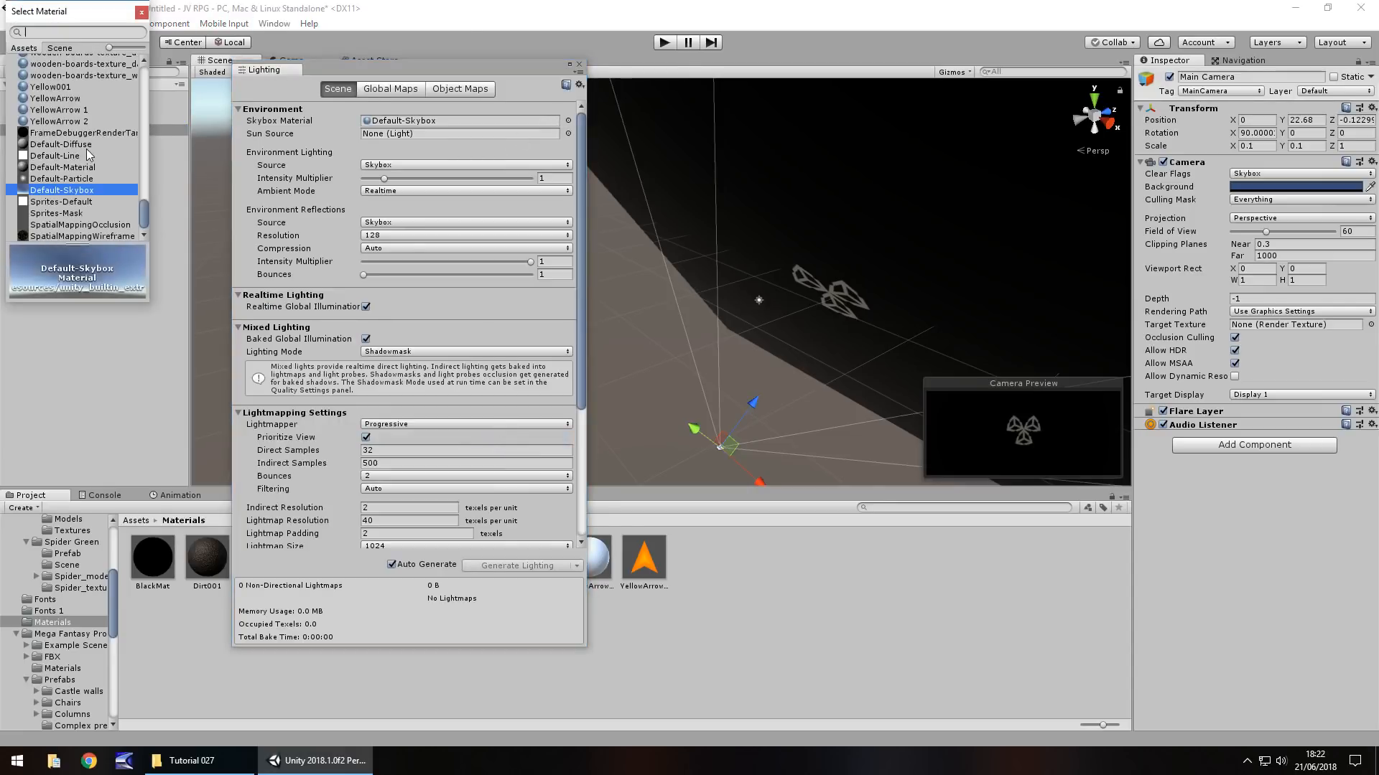
left_click(67, 205)
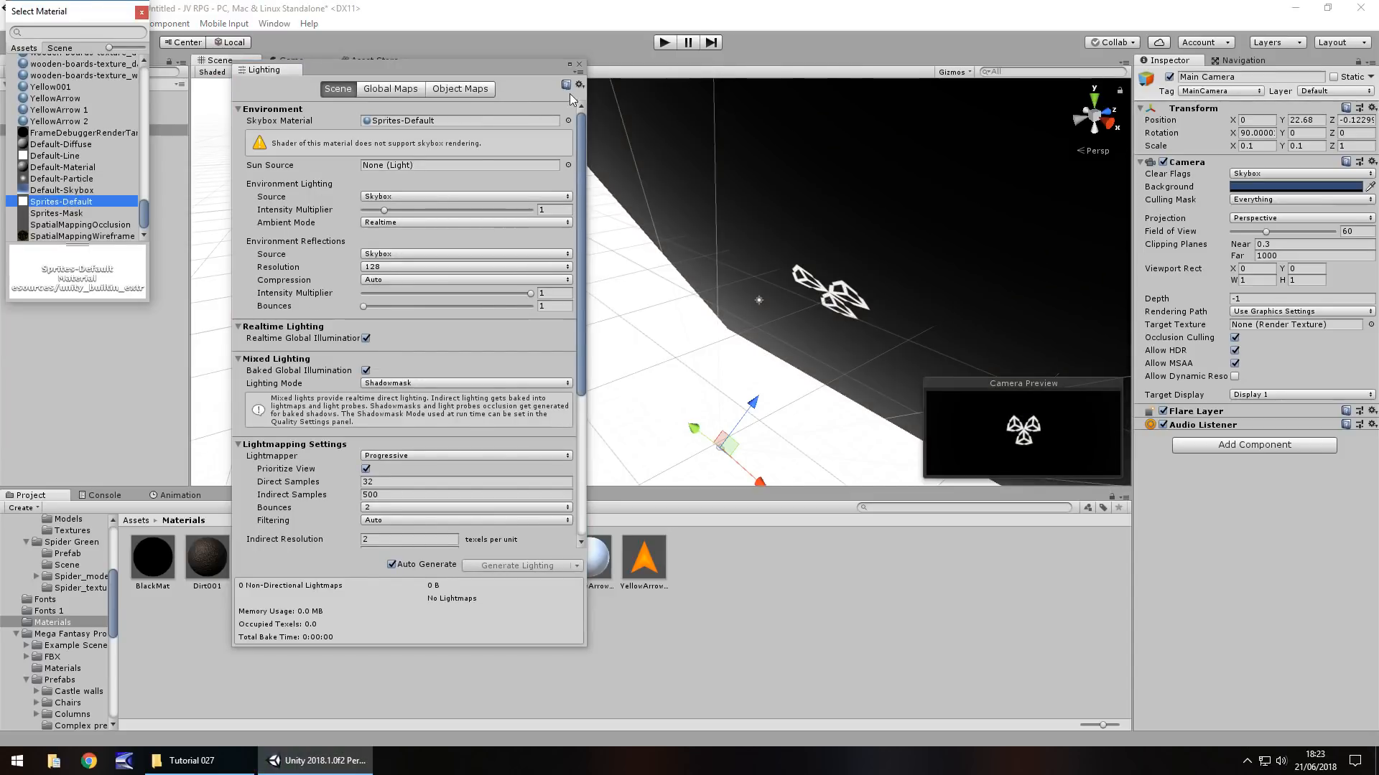
left_click(580, 64)
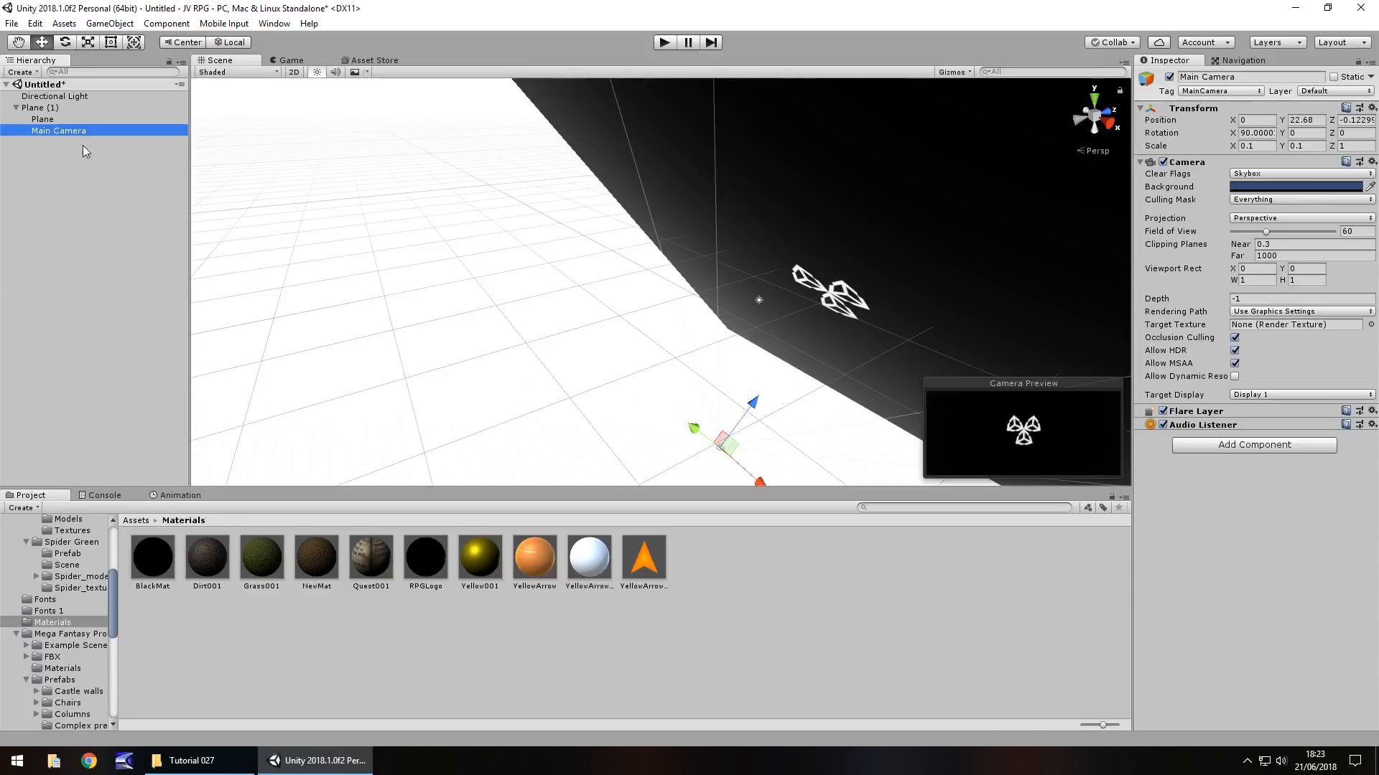
- Set the X rotation of Plane (1) to -90
left_click(40, 109)
left_click(1257, 133)
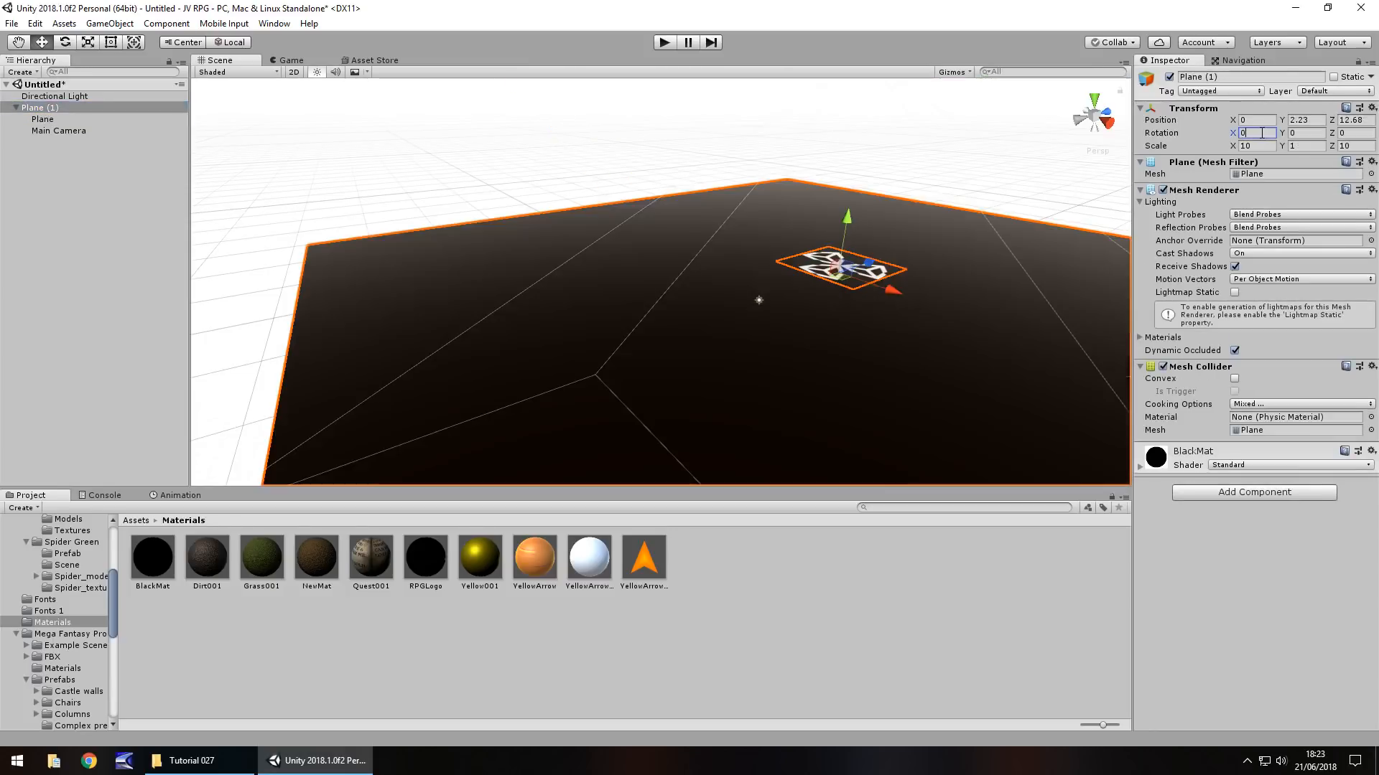
type("0-90")
left_click(517, 221)
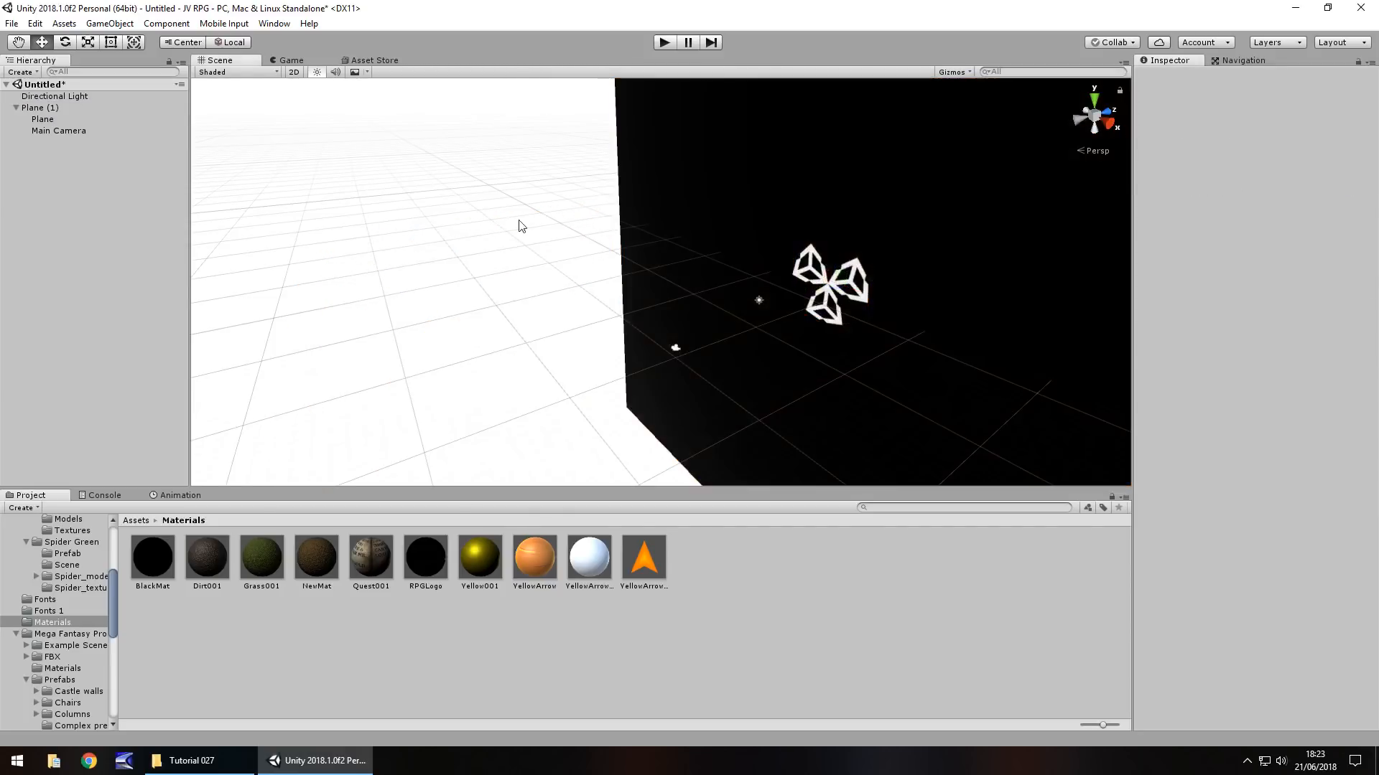
right_click_drag(459, 242, 637, 285)
left_click_drag(637, 285, 606, 283, "alt")
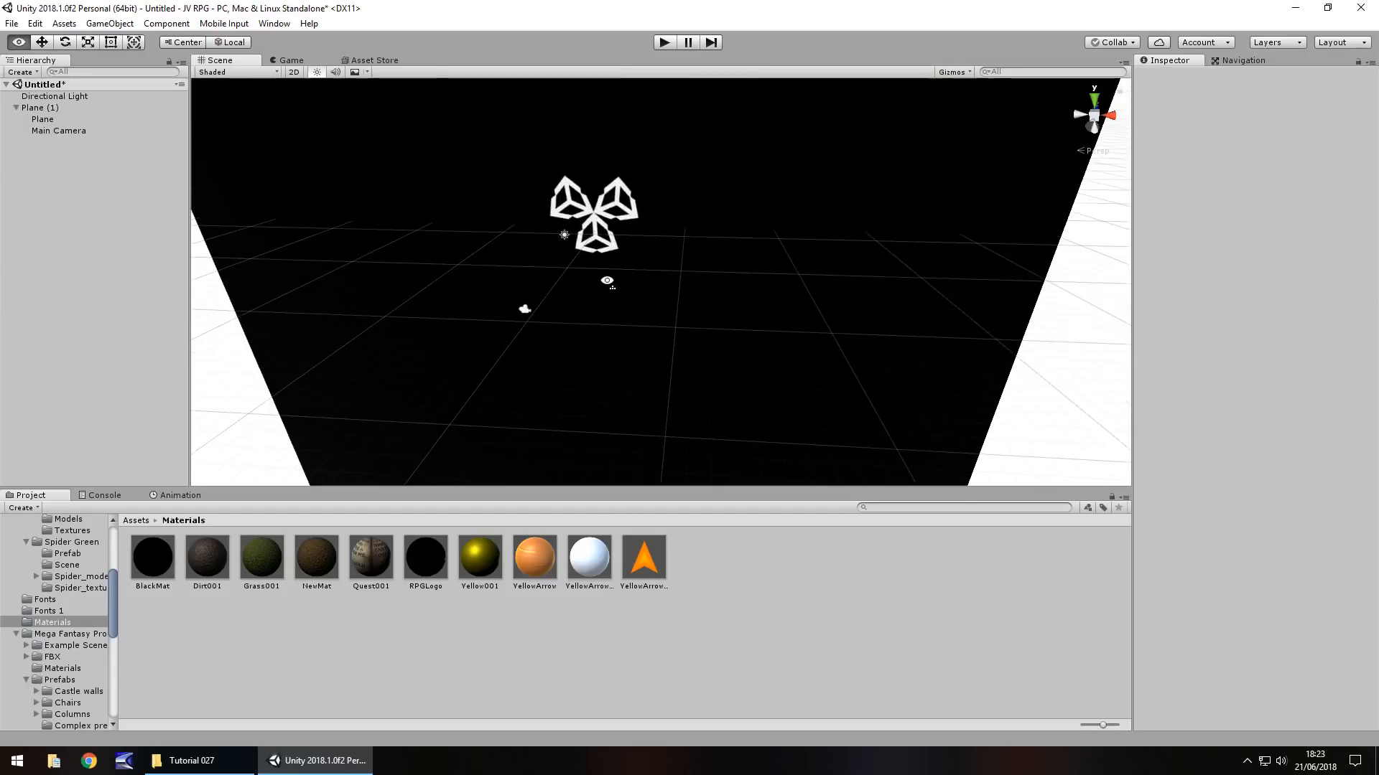
left_click_drag(385, 351, 409, 424, "alt")
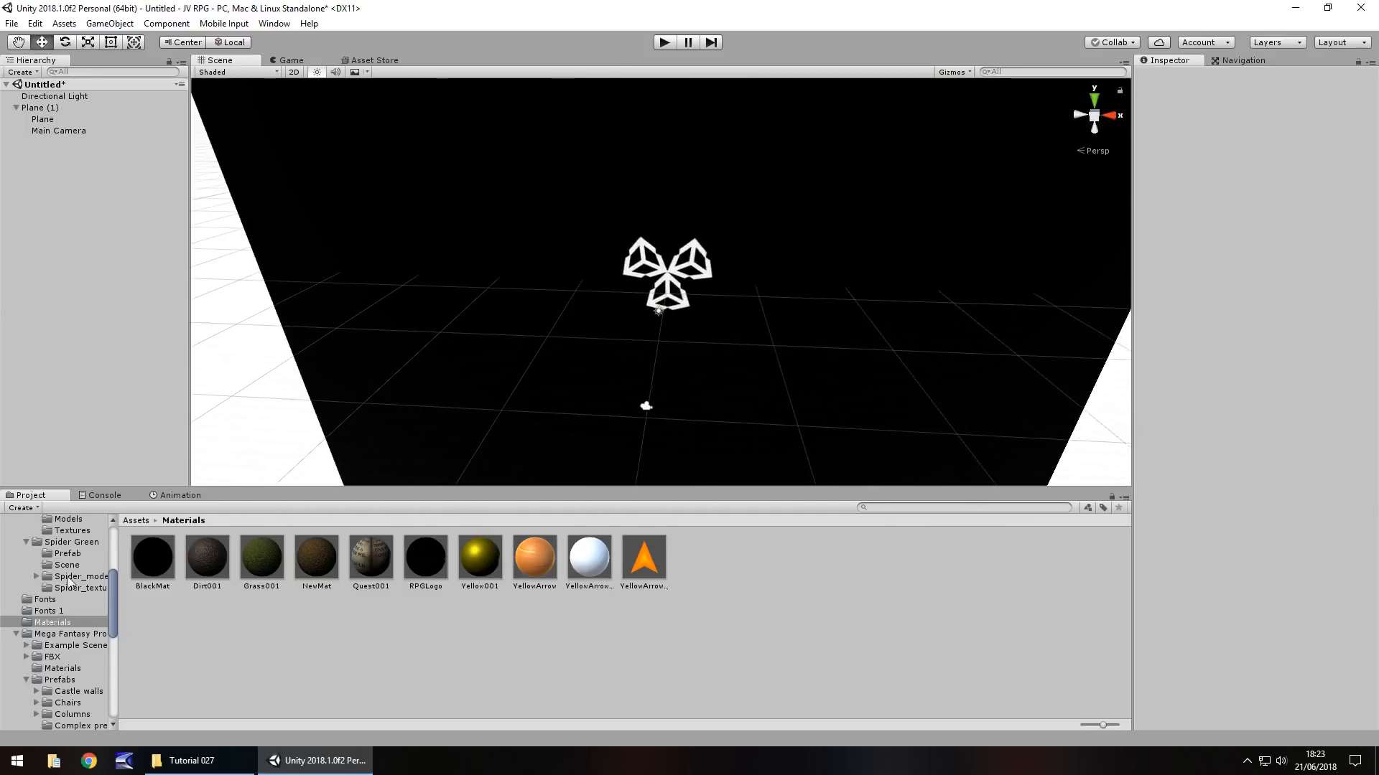
- Import the underworld font from the Tutorial 027 folder into the project's Fonts folder
left_click(90, 600)
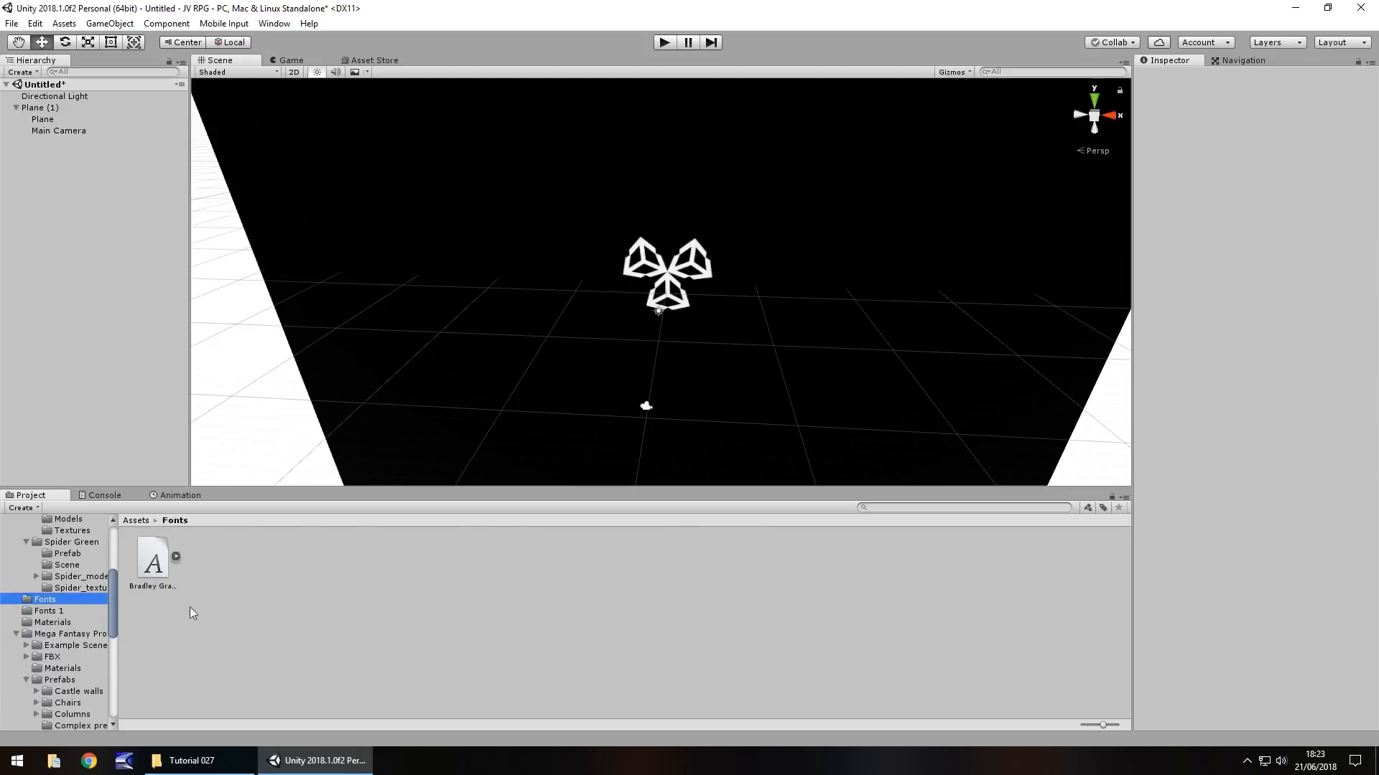
left_click(210, 745)
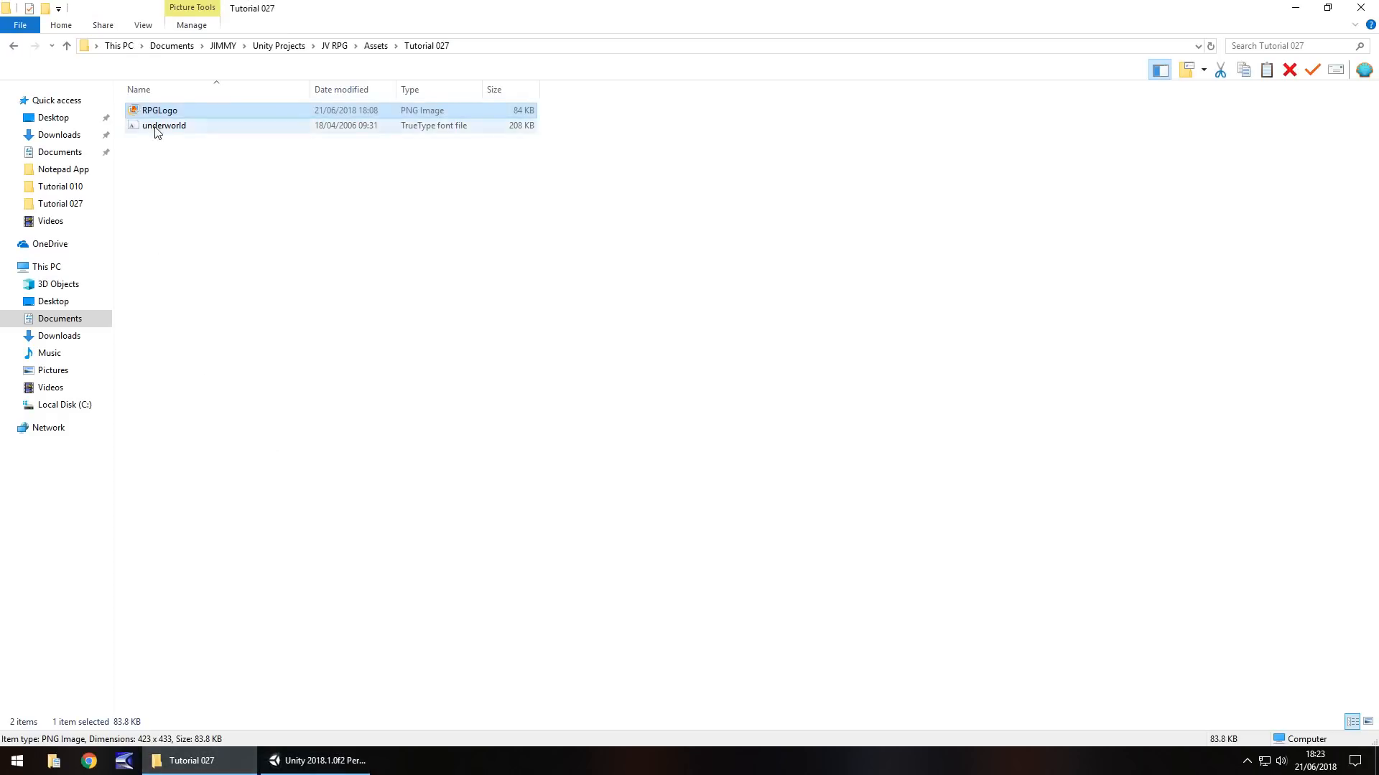
left_click_drag(156, 131, 203, 561)
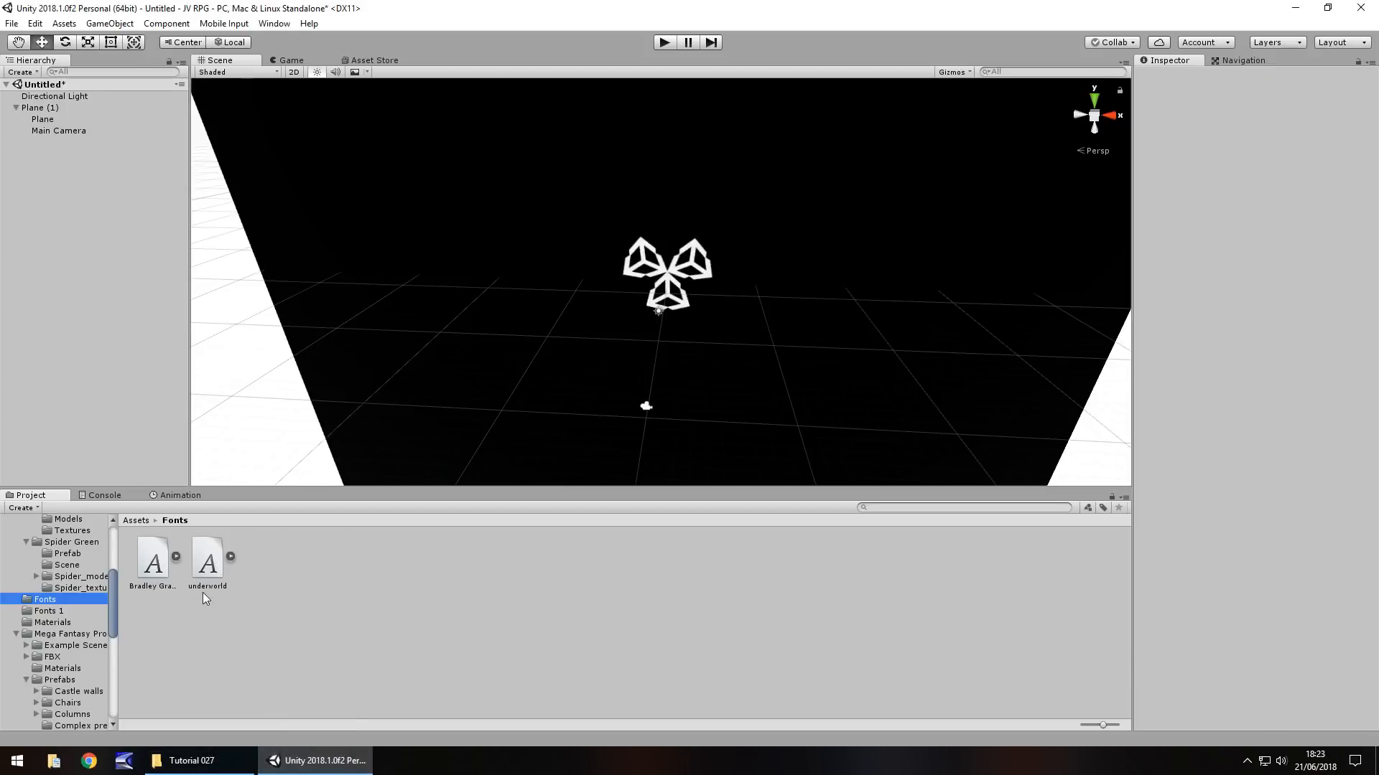
- Add a UI Text object to the scene and assign it the underworld font
left_click(109, 23)
mouse_move(129, 166)
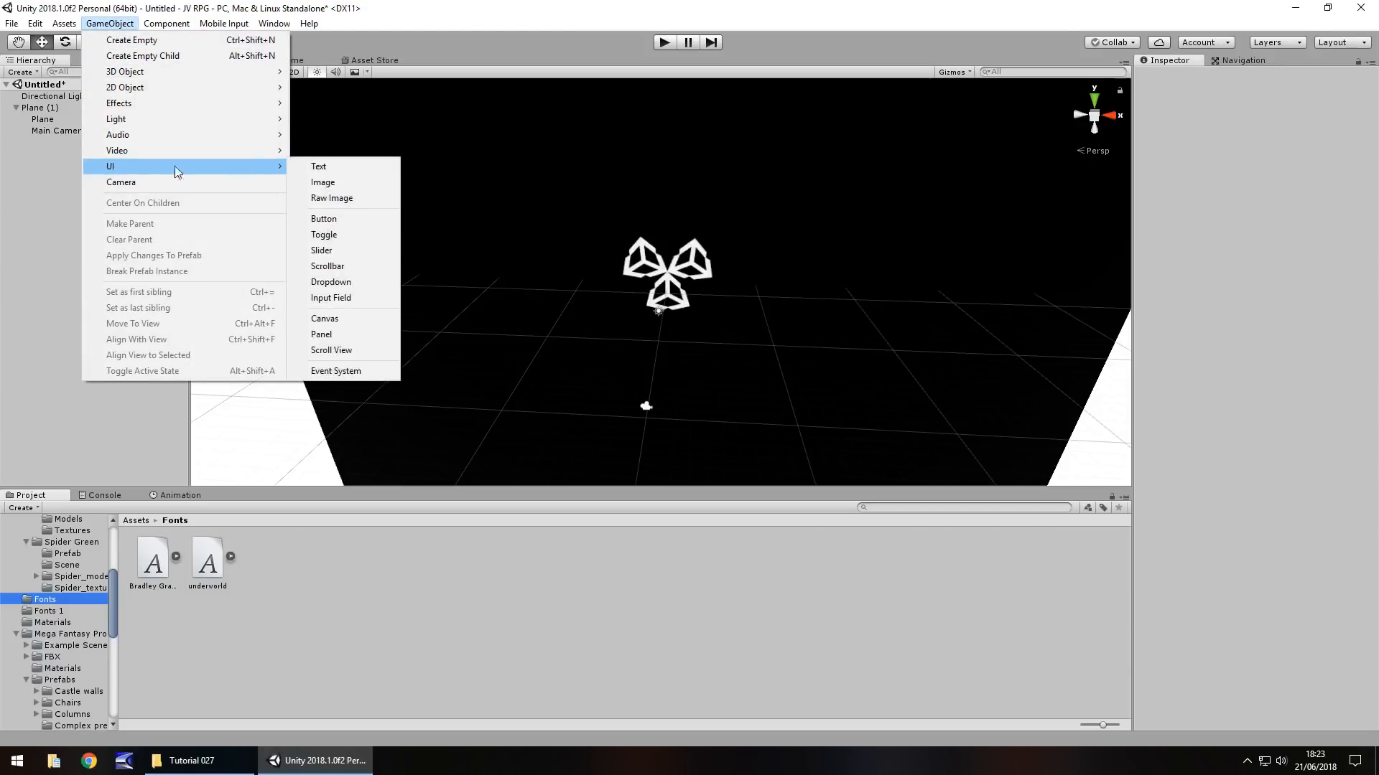
left_click(336, 165)
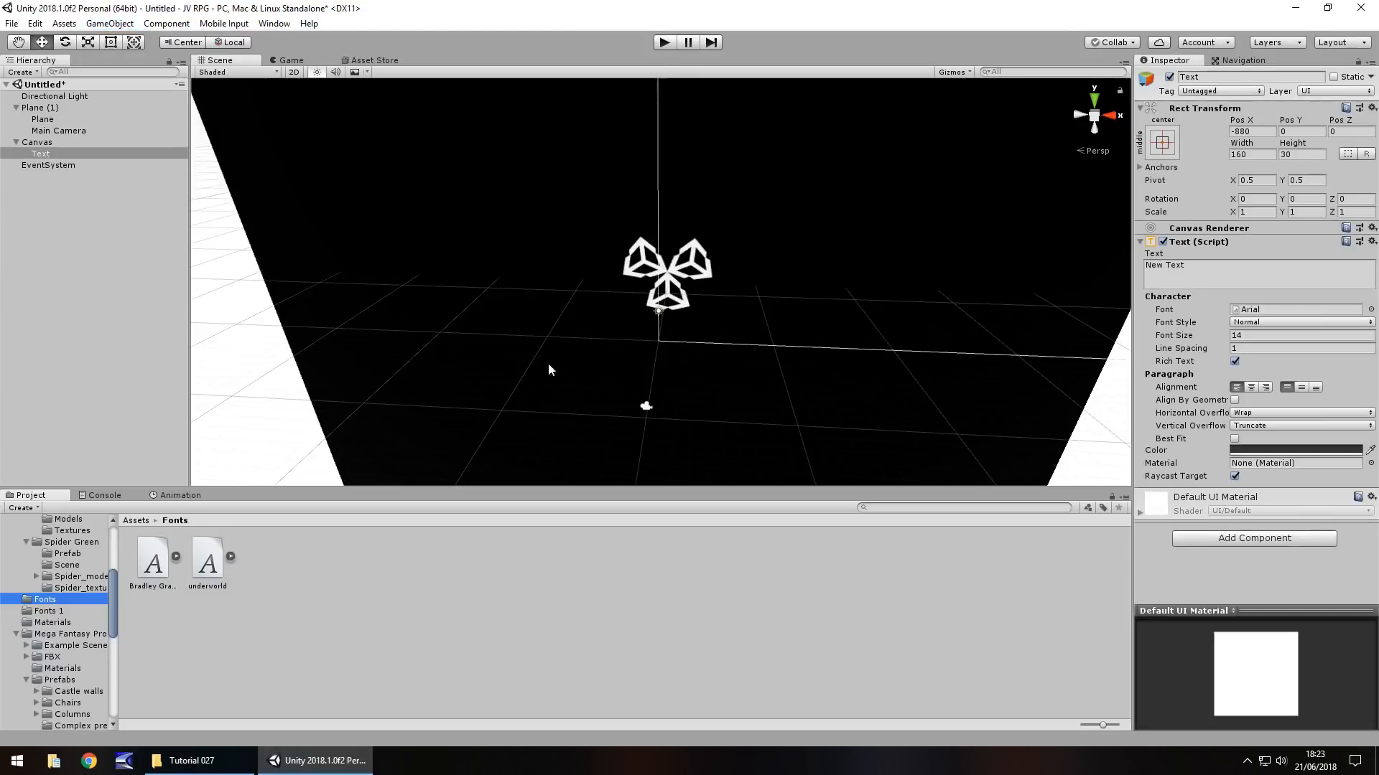
left_click_drag(208, 564, 1264, 313)
- Set the Text object's color to white
left_click(1238, 450)
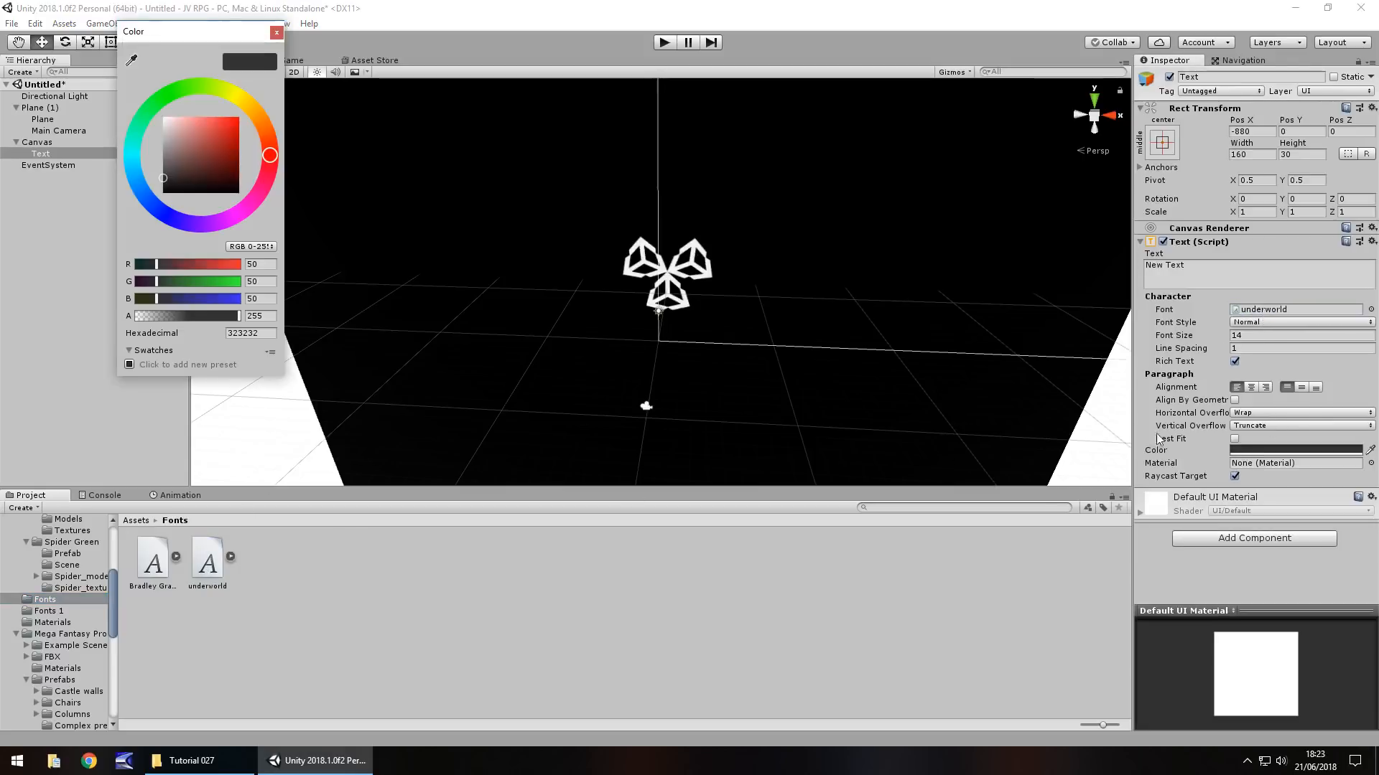
left_click_drag(199, 164, 159, 115)
left_click(277, 32)
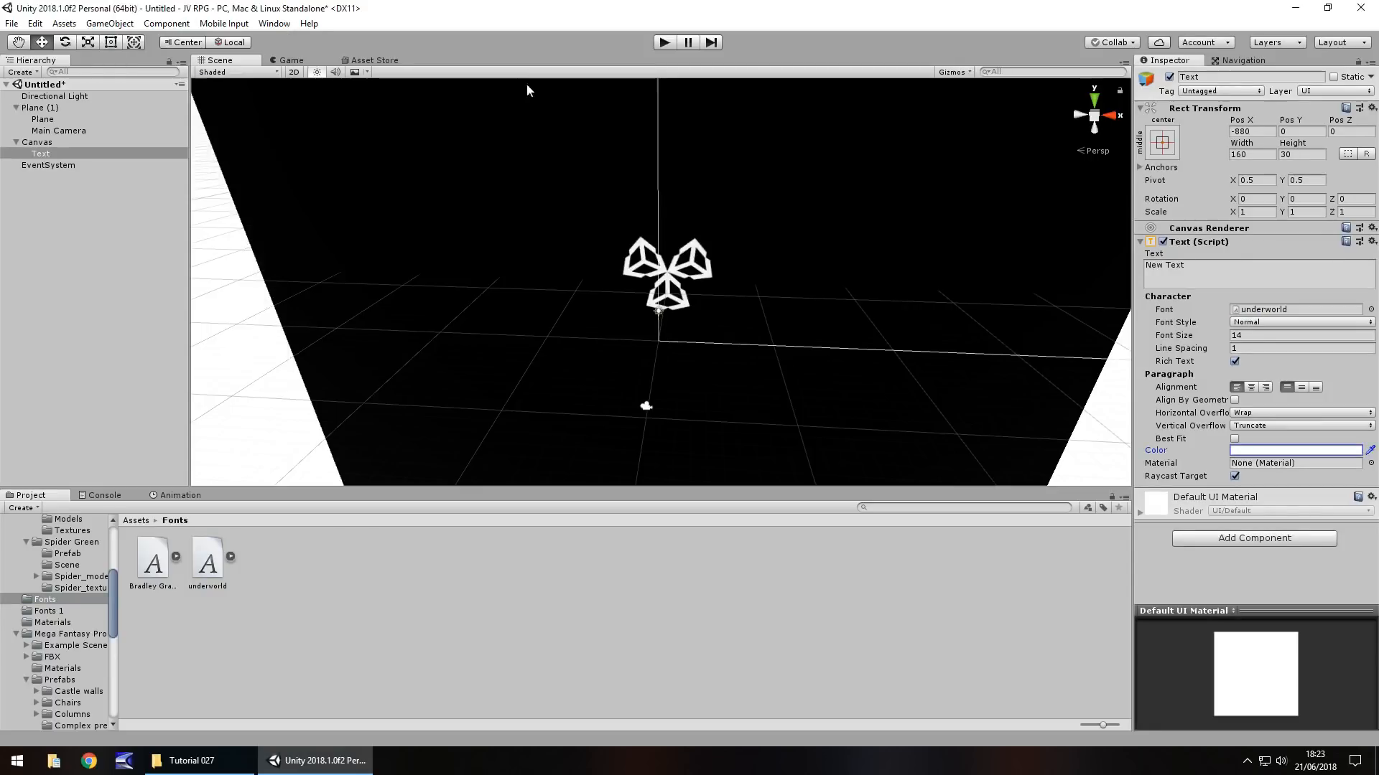
- Anchor the Text to top center and set its Pos X and Pos Y to 0
left_click(1163, 143)
left_click(1241, 256)
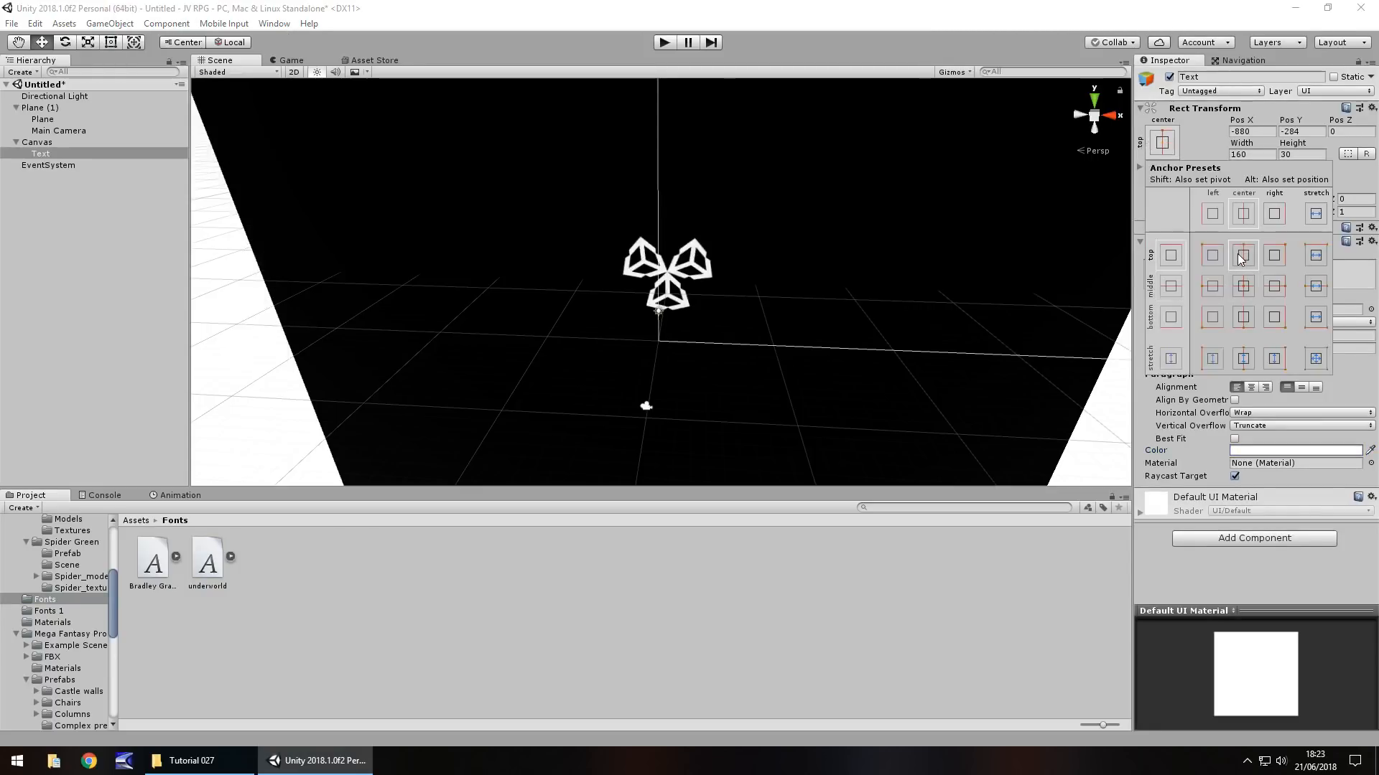
left_click(1253, 133)
left_click(1253, 133)
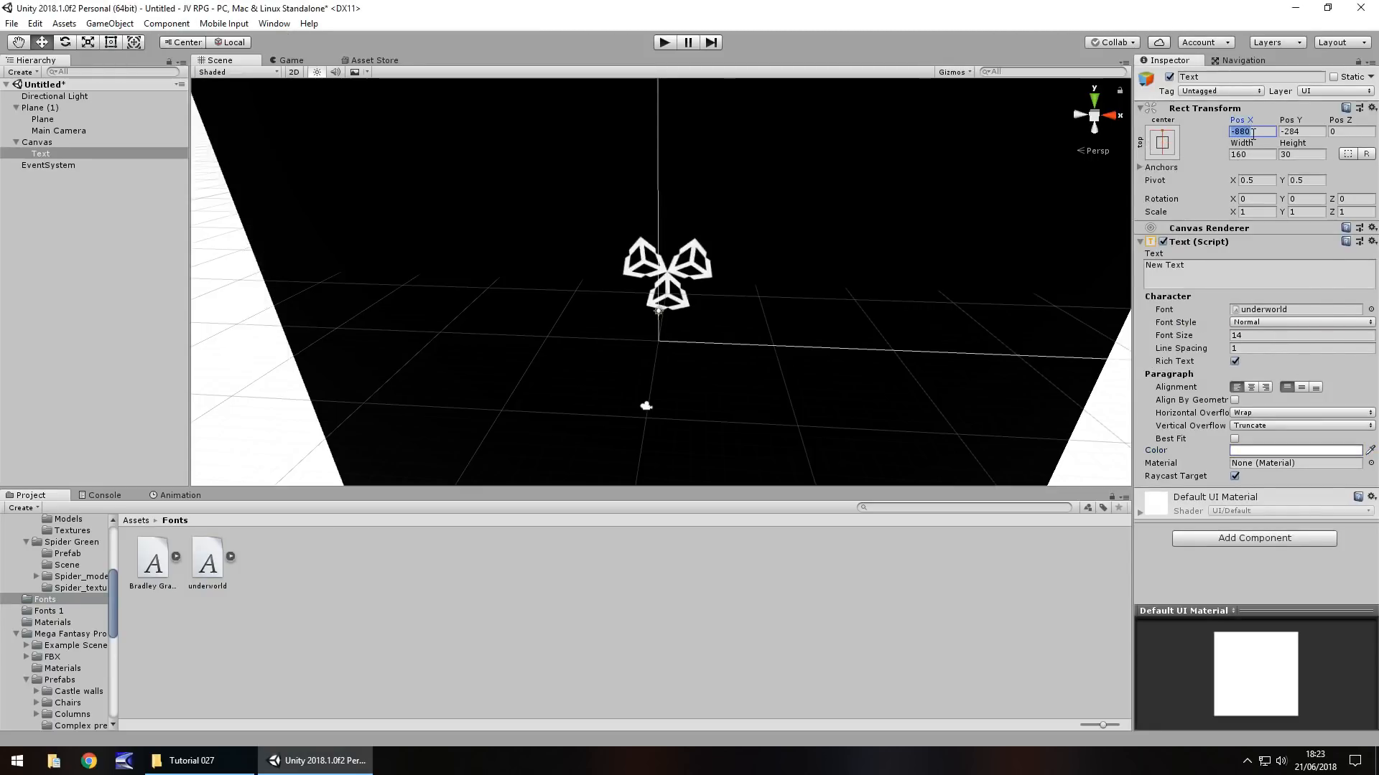
type("0")
key("Tab")
type("0")
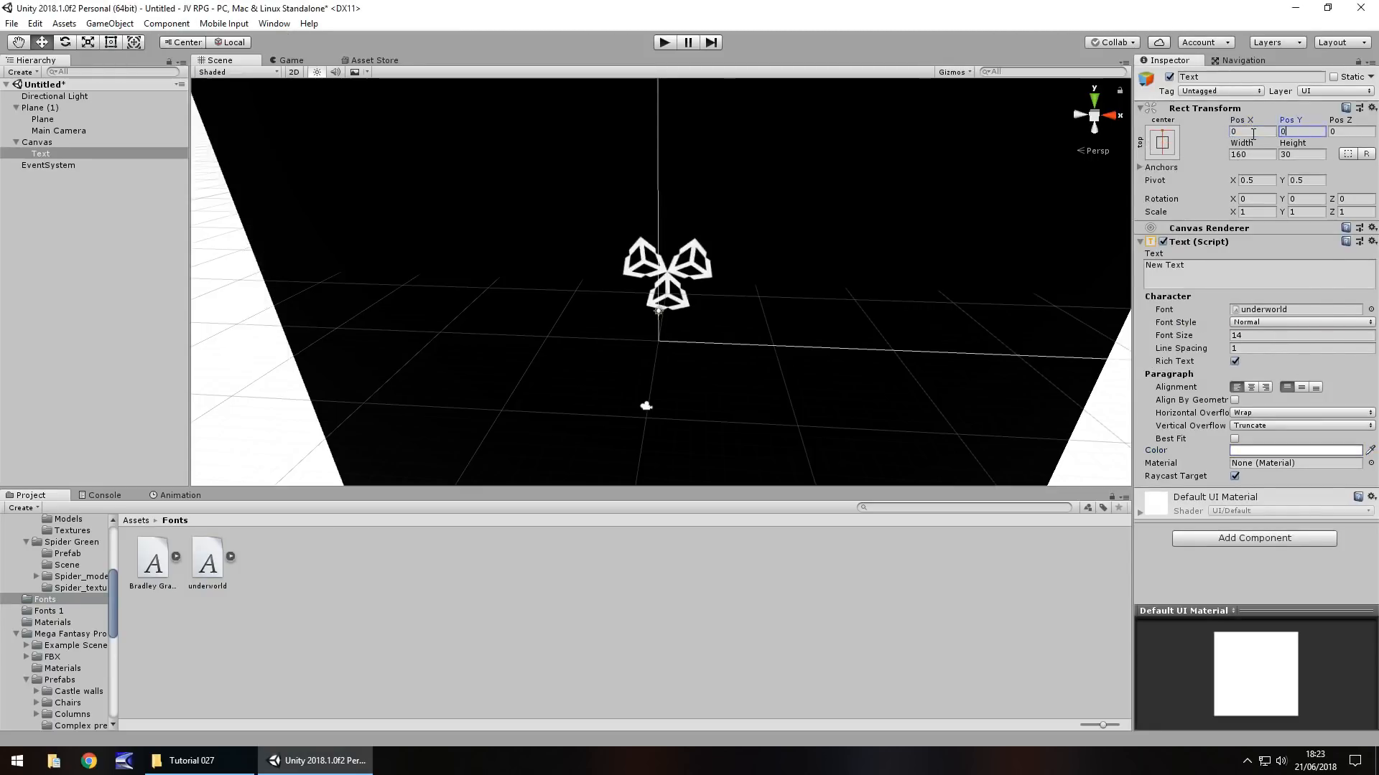
- Frame the Text in the scene and run the game briefly to check how it displays
double_click(43, 154)
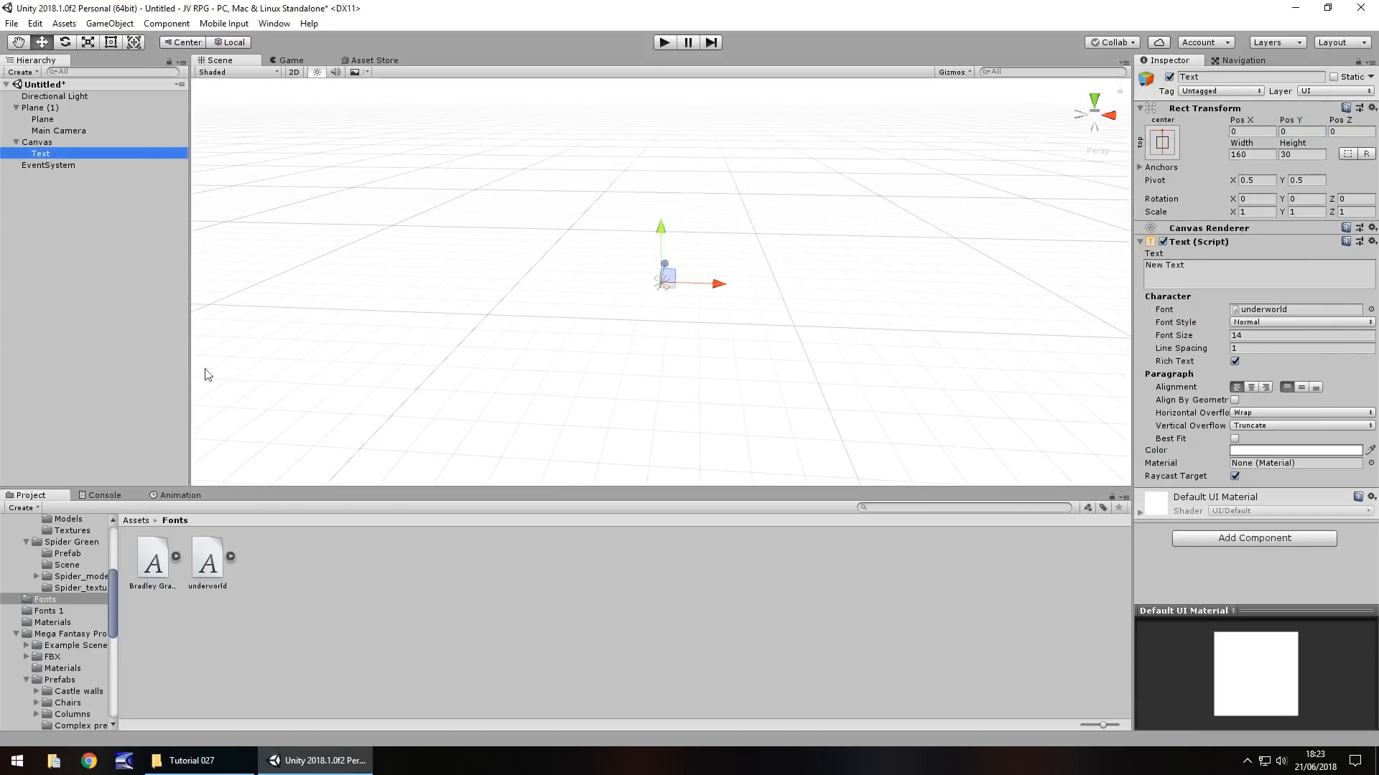
scroll(566, 325, "down", 10)
scroll(347, 341, "down", 3)
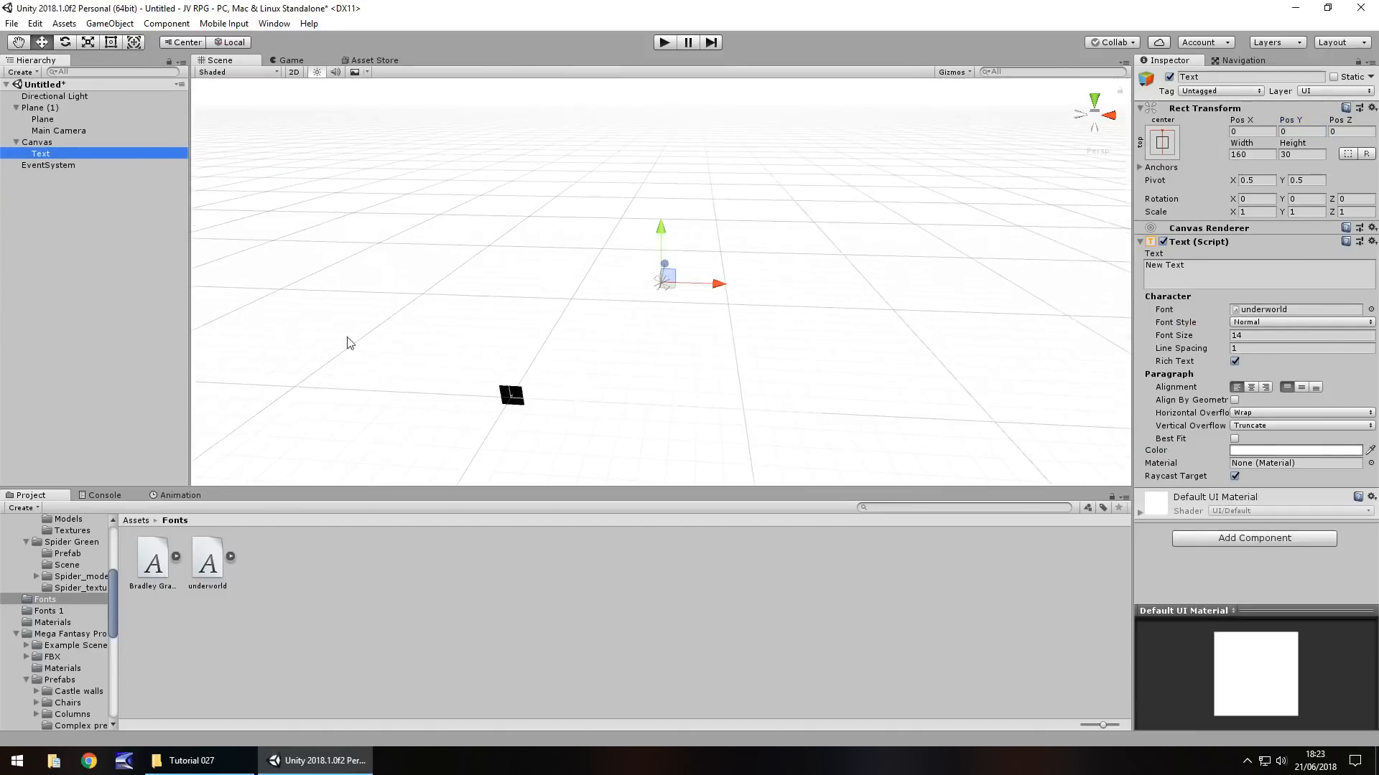
left_click(665, 43)
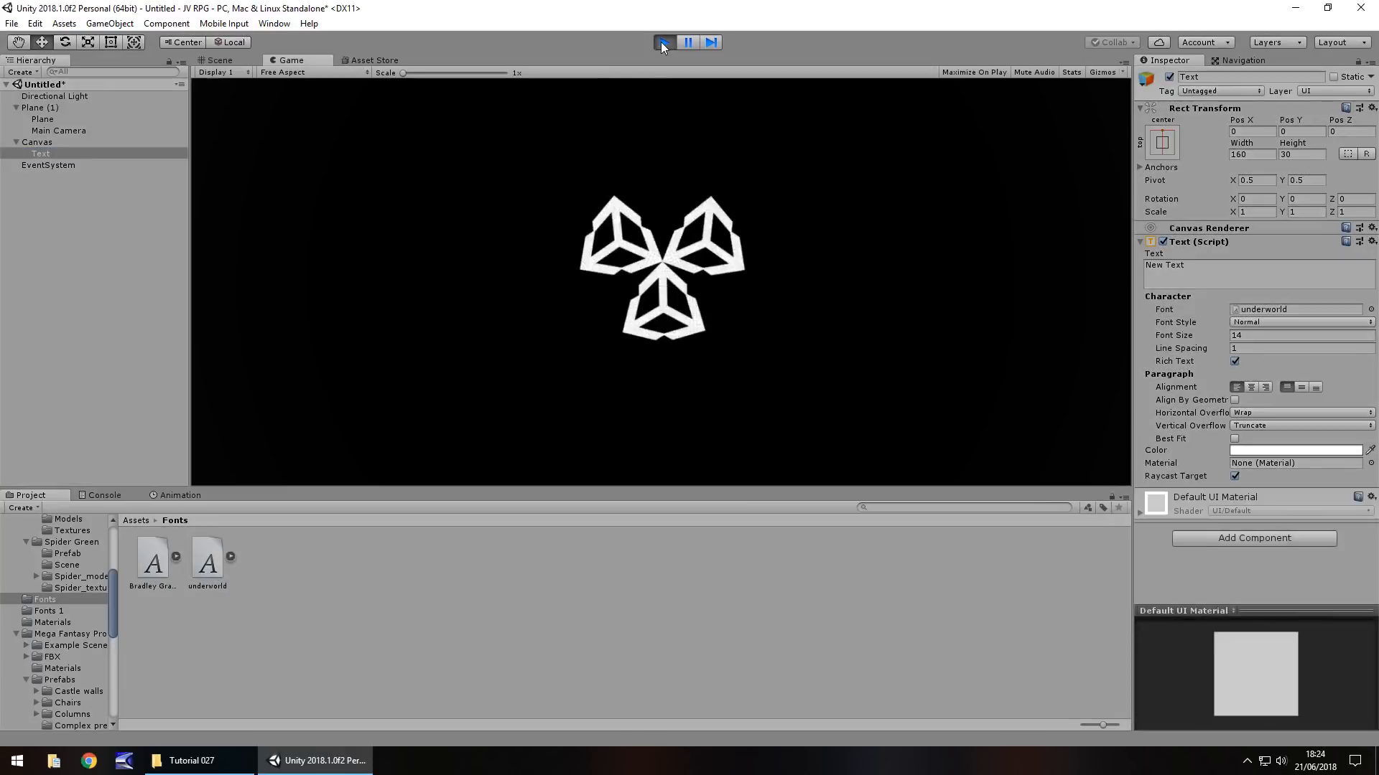
left_click(662, 43)
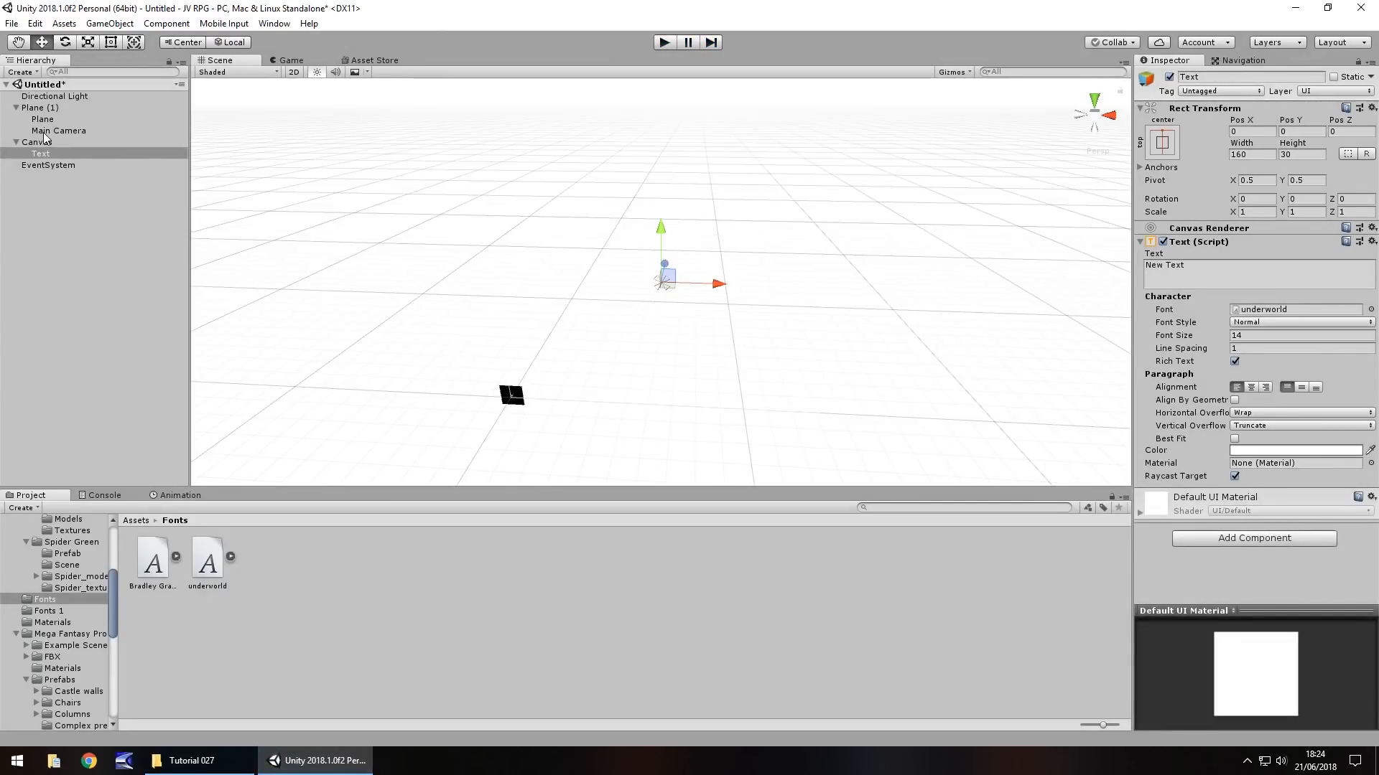
- Move Main Camera out of Plane (1) to the root level of the scene hierarchy
left_click_drag(48, 131, 41, 103)
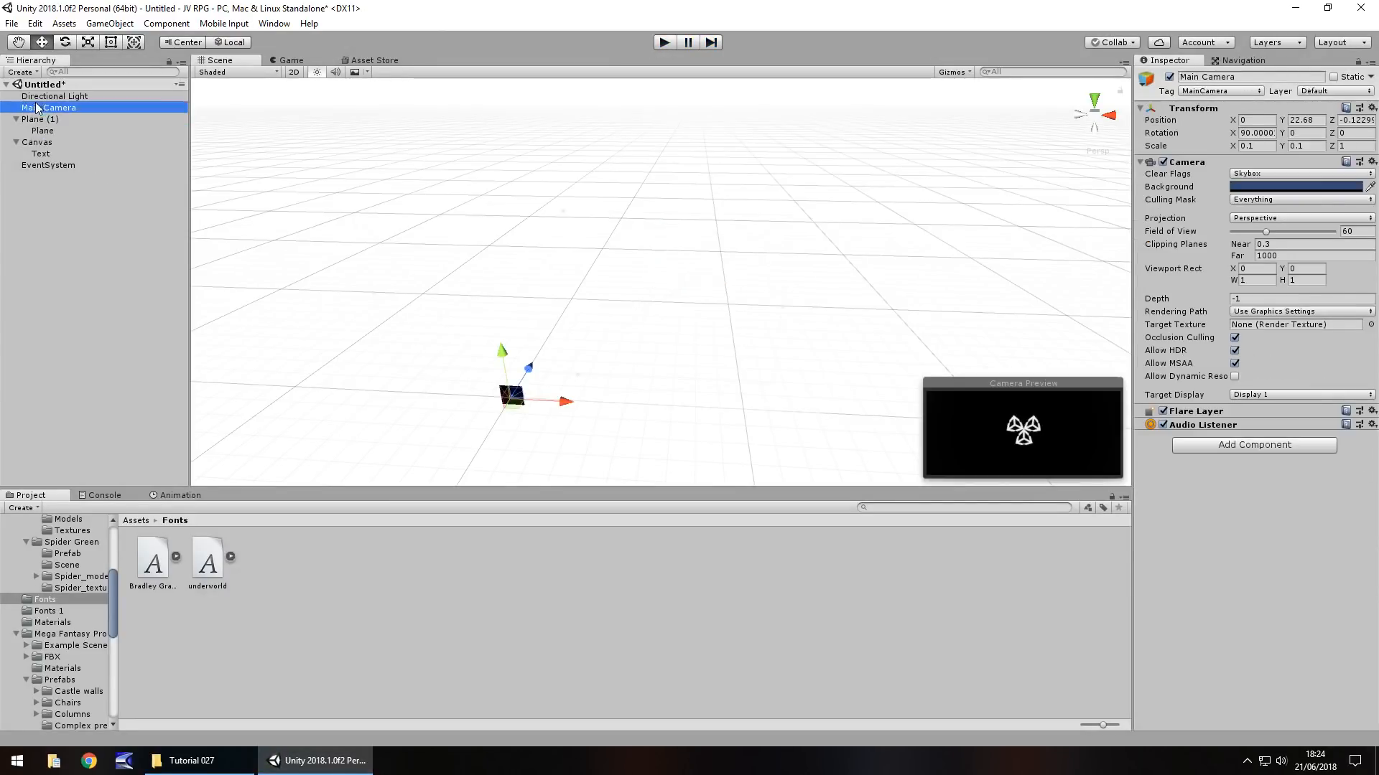
- Change the Text's anchor to middle center, set its Pos Y to 0, and frame it in the scene
left_click(40, 154)
left_click(1163, 142)
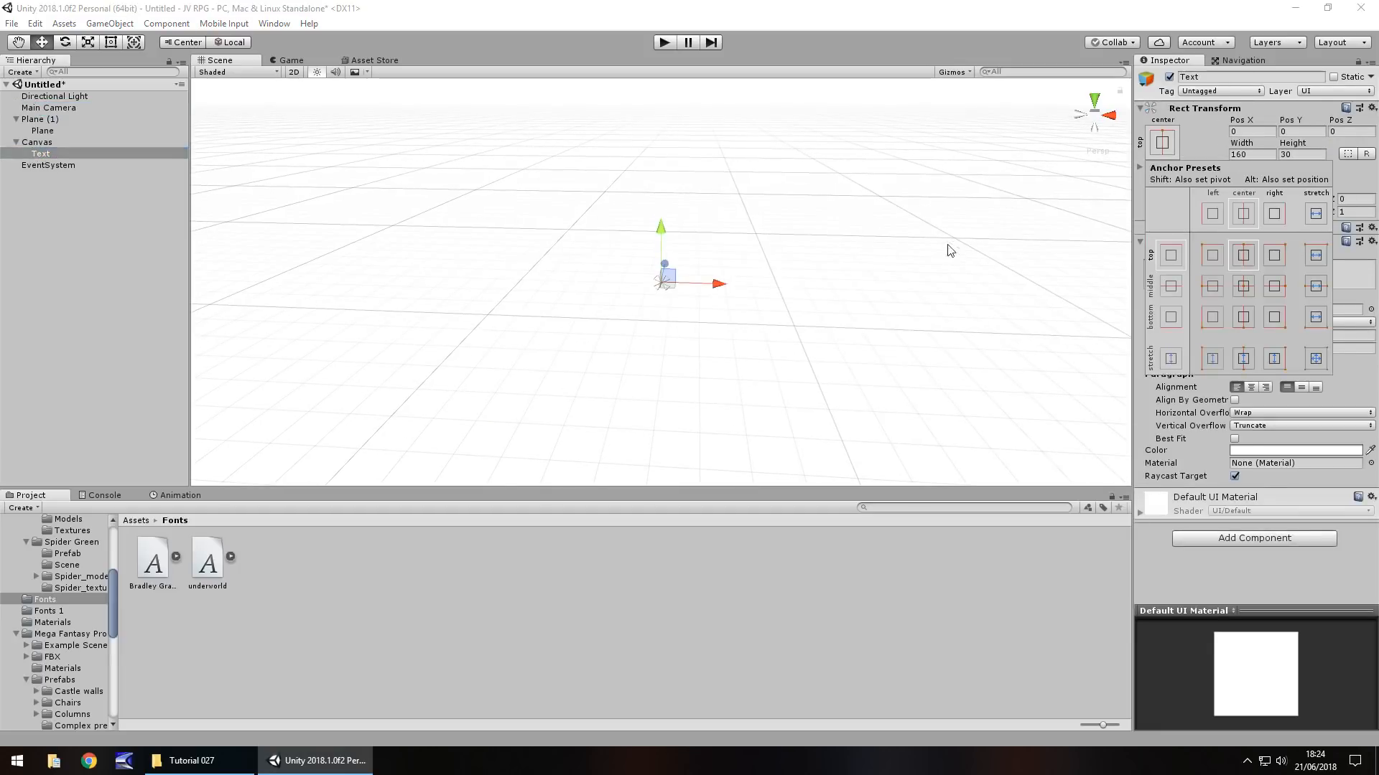
left_click(63, 164)
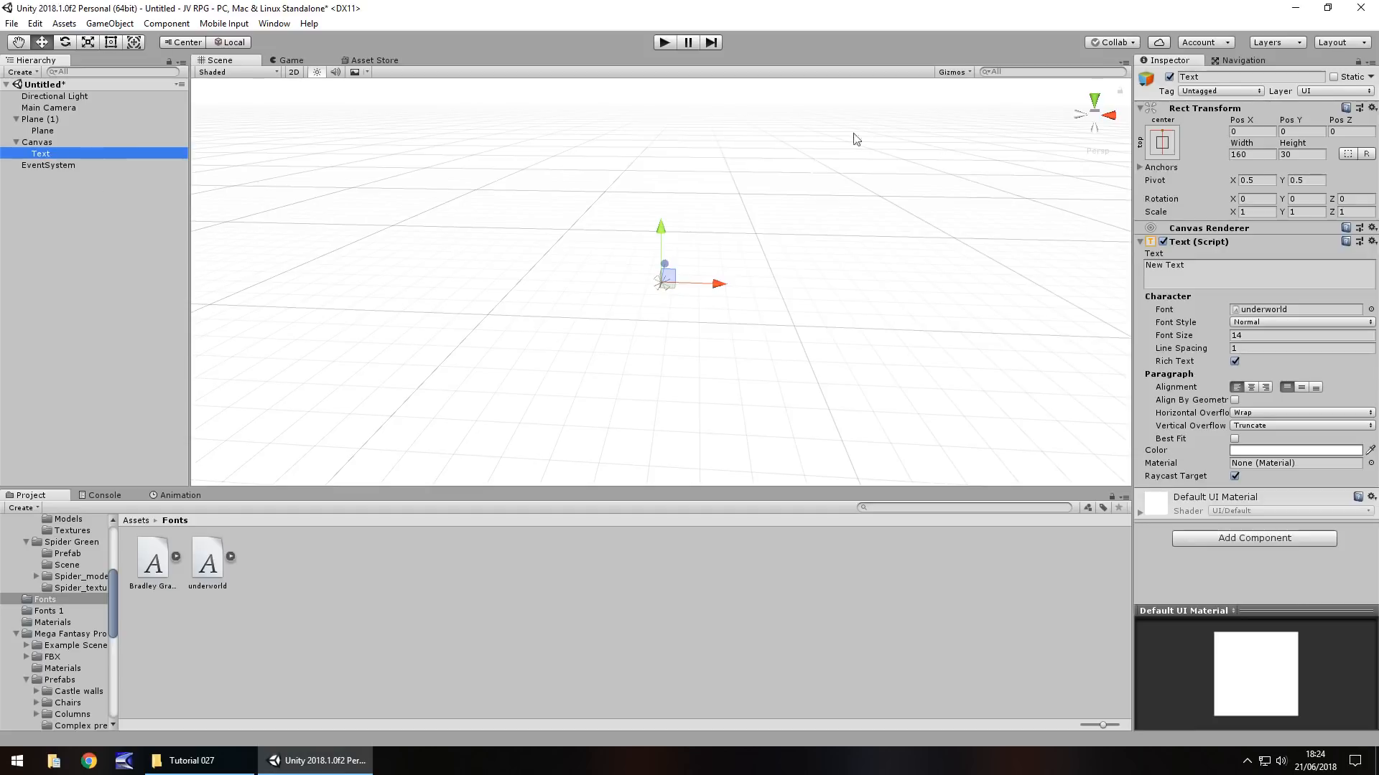
left_click(1161, 148)
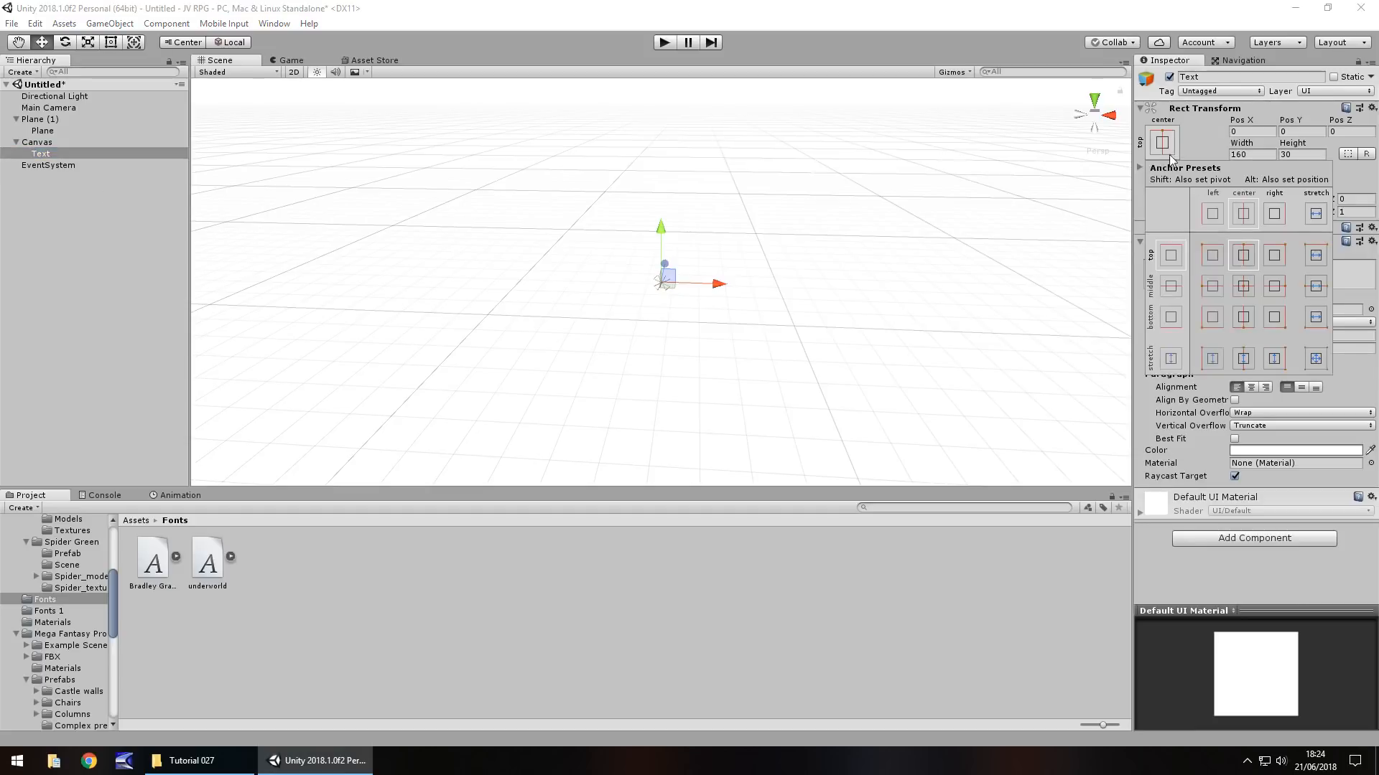
left_click(1247, 287)
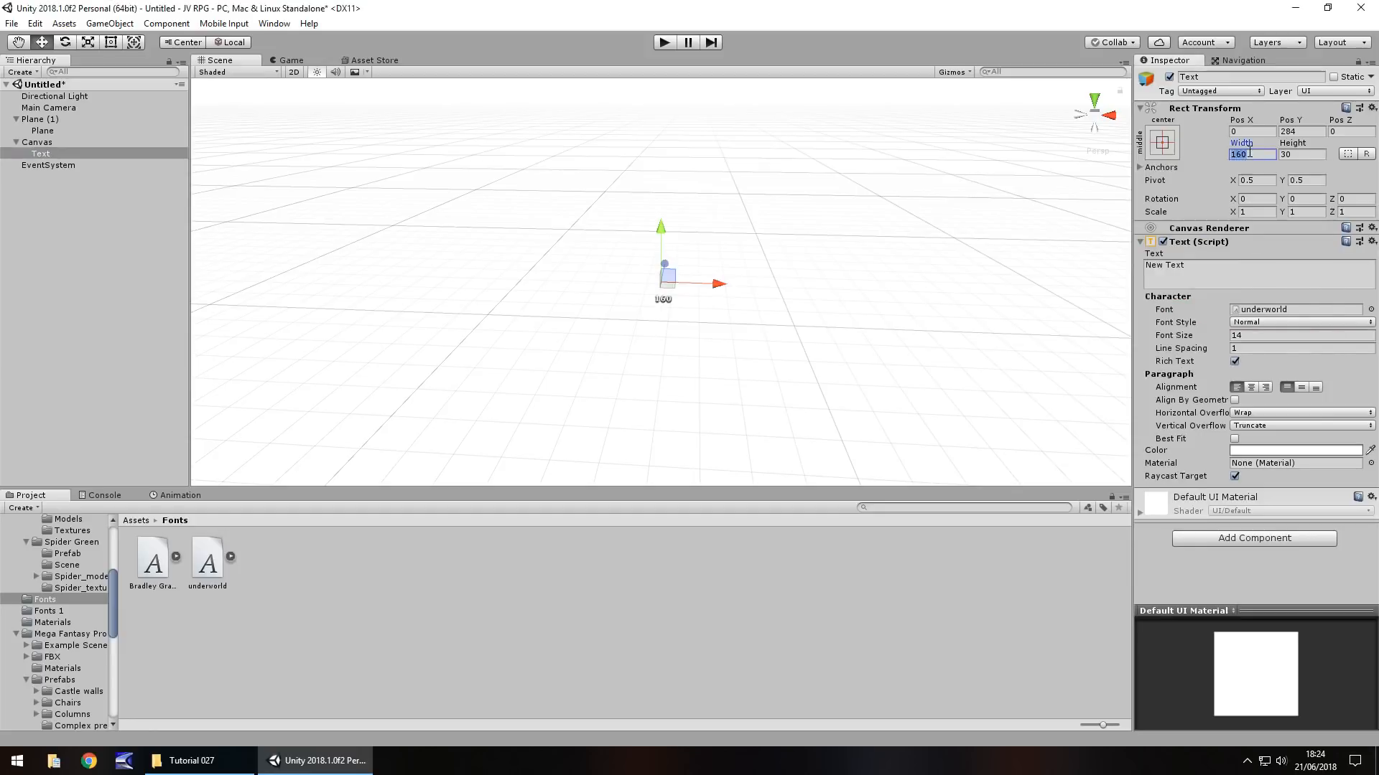
left_click(1301, 132)
type("0")
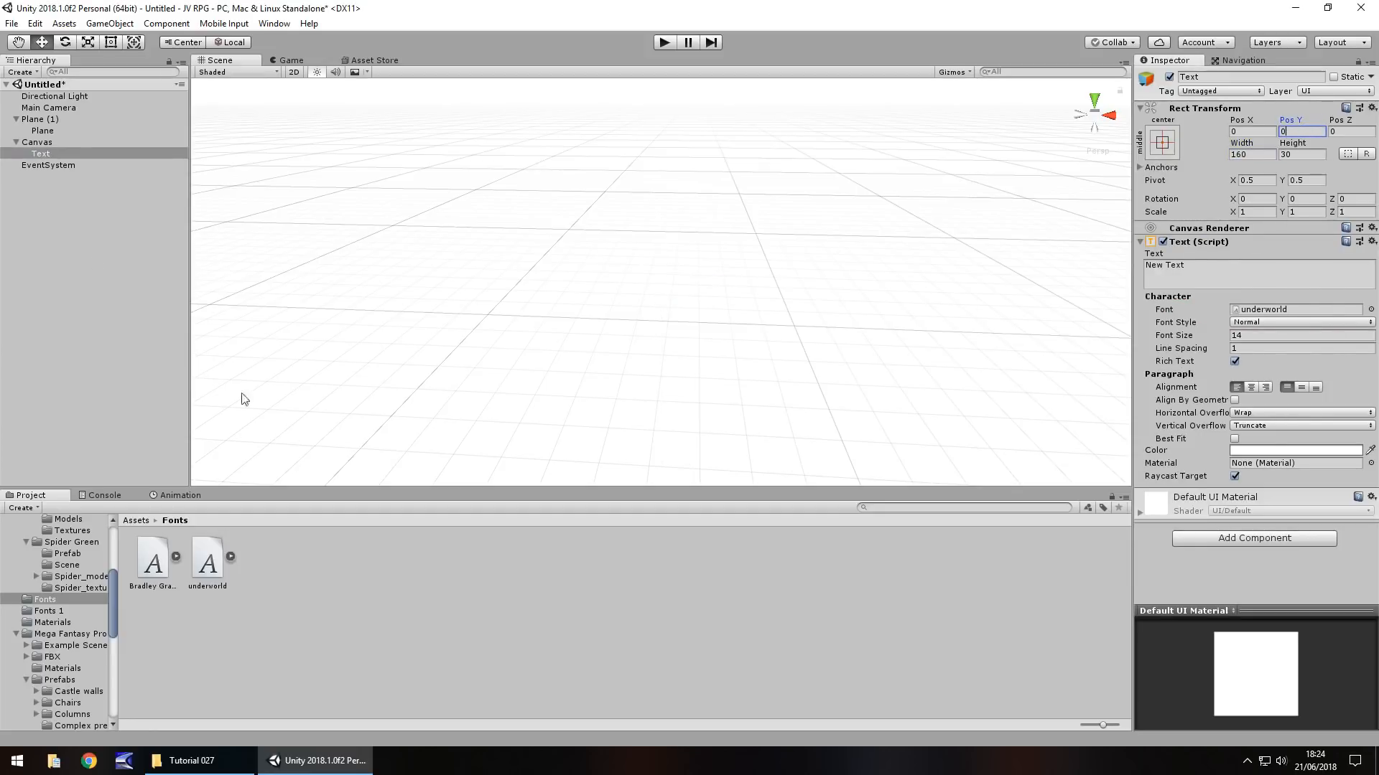
double_click(69, 156)
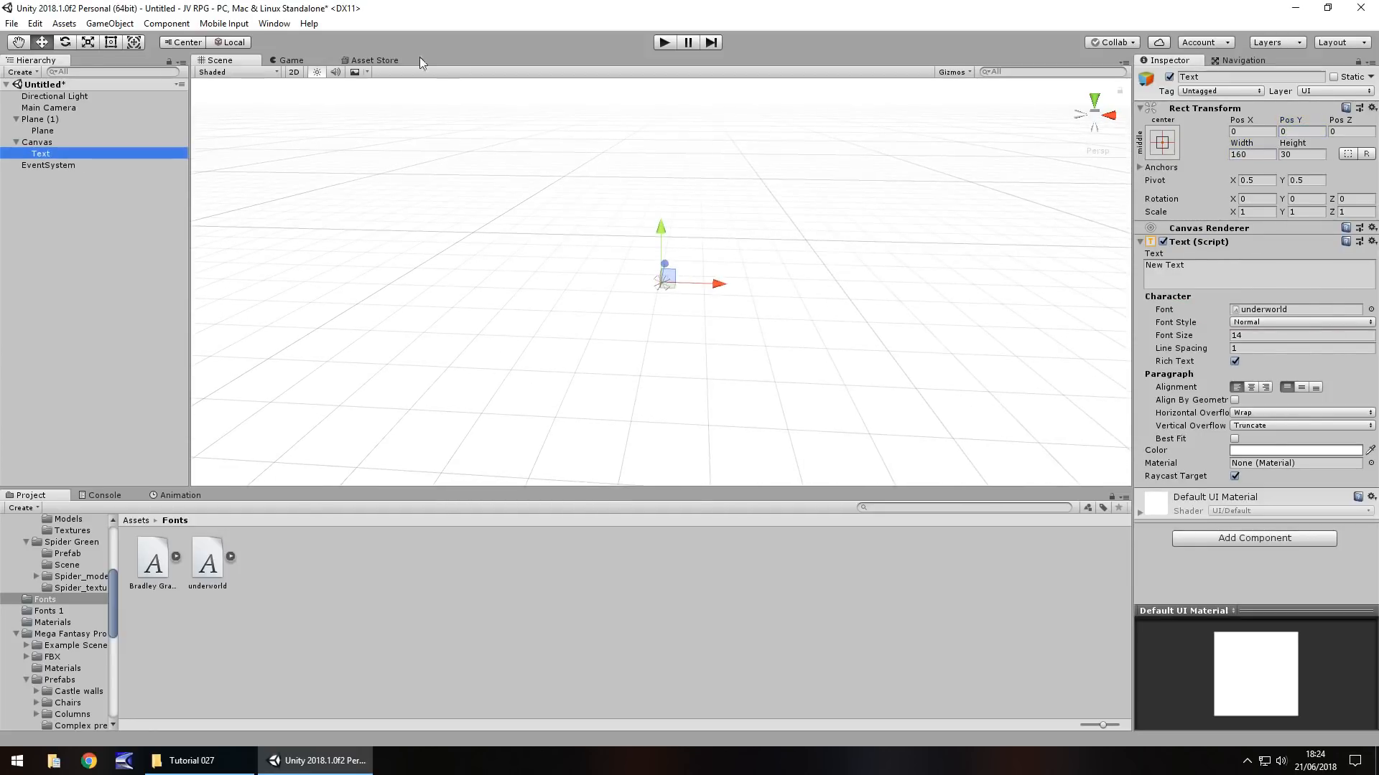
- Set the scene's skybox material to WispySkyboxCubeMat in the Lighting settings and test the scene in play mode
left_click(280, 24)
mouse_move(431, 440)
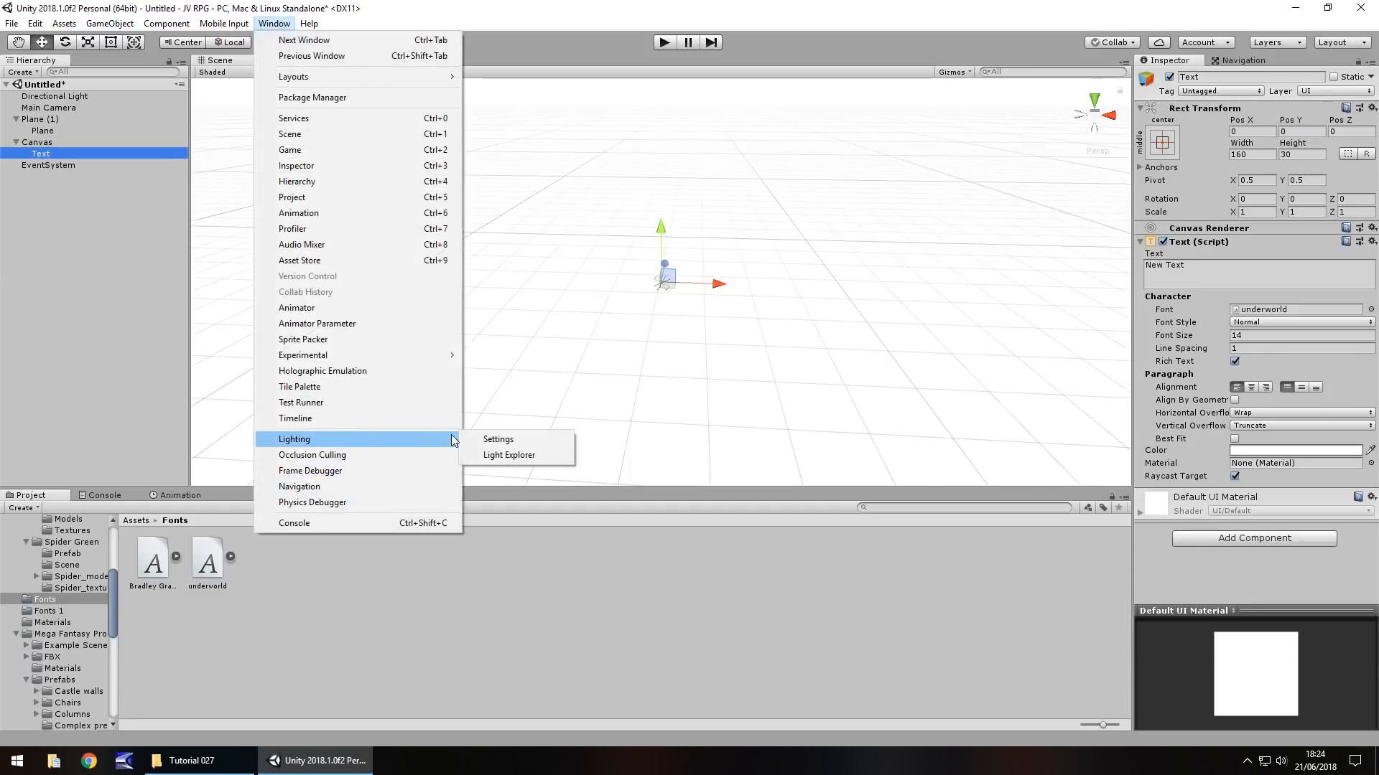
left_click(511, 442)
left_click(568, 121)
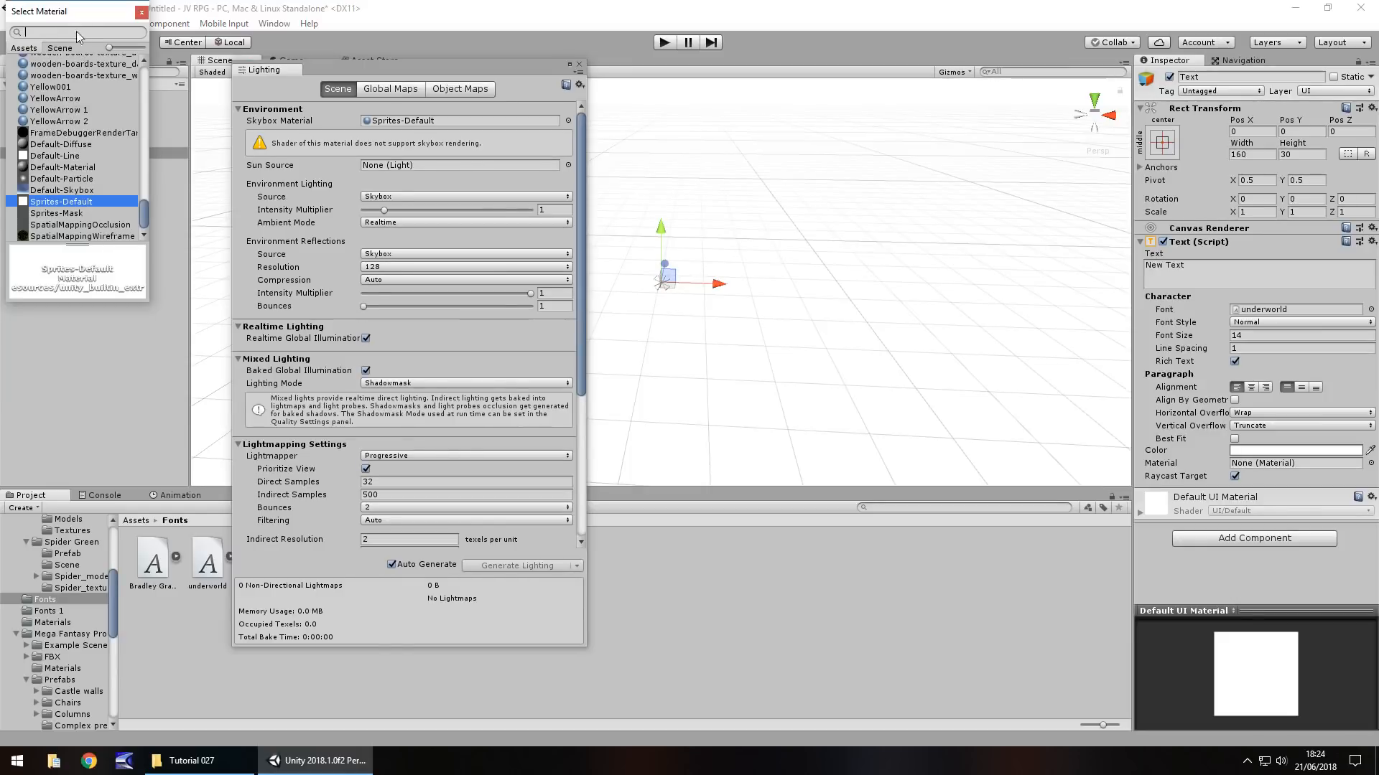
type("sky")
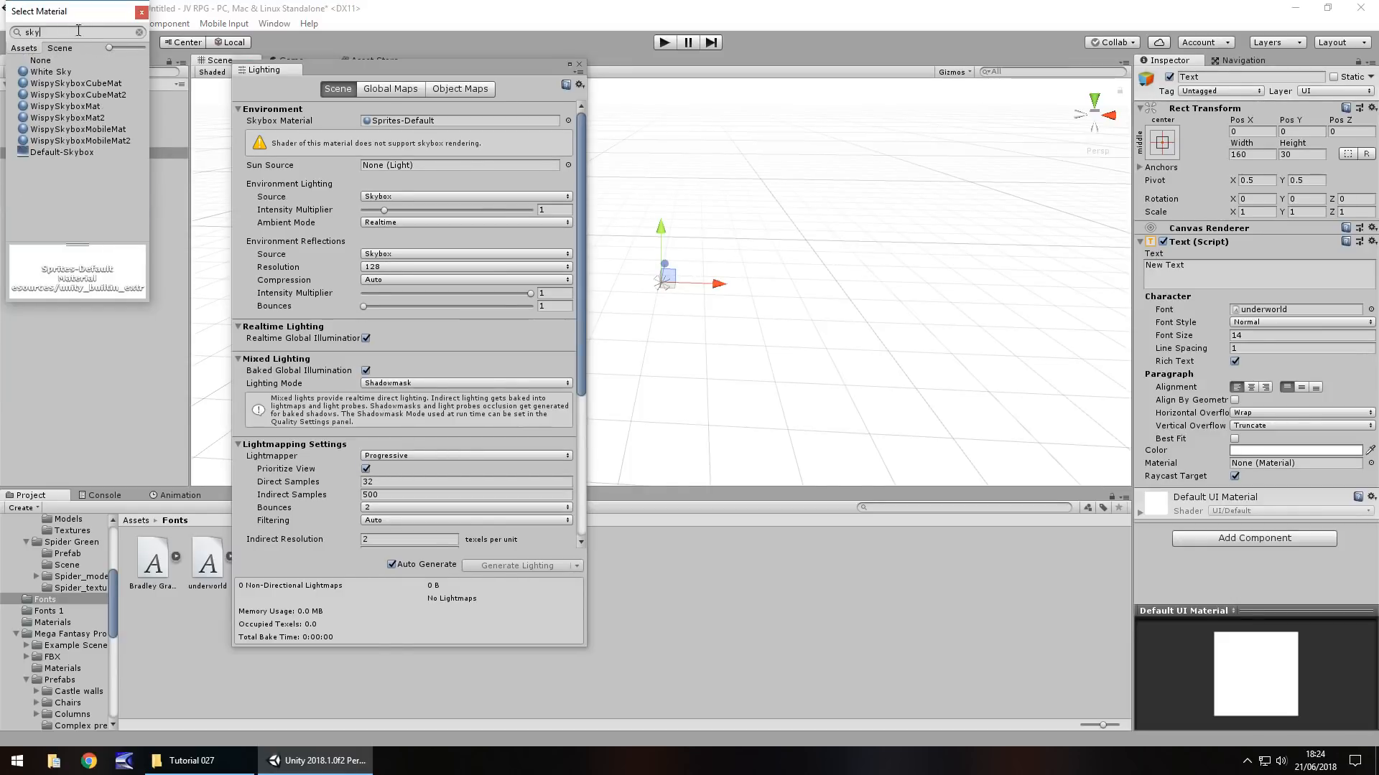
left_click(64, 72)
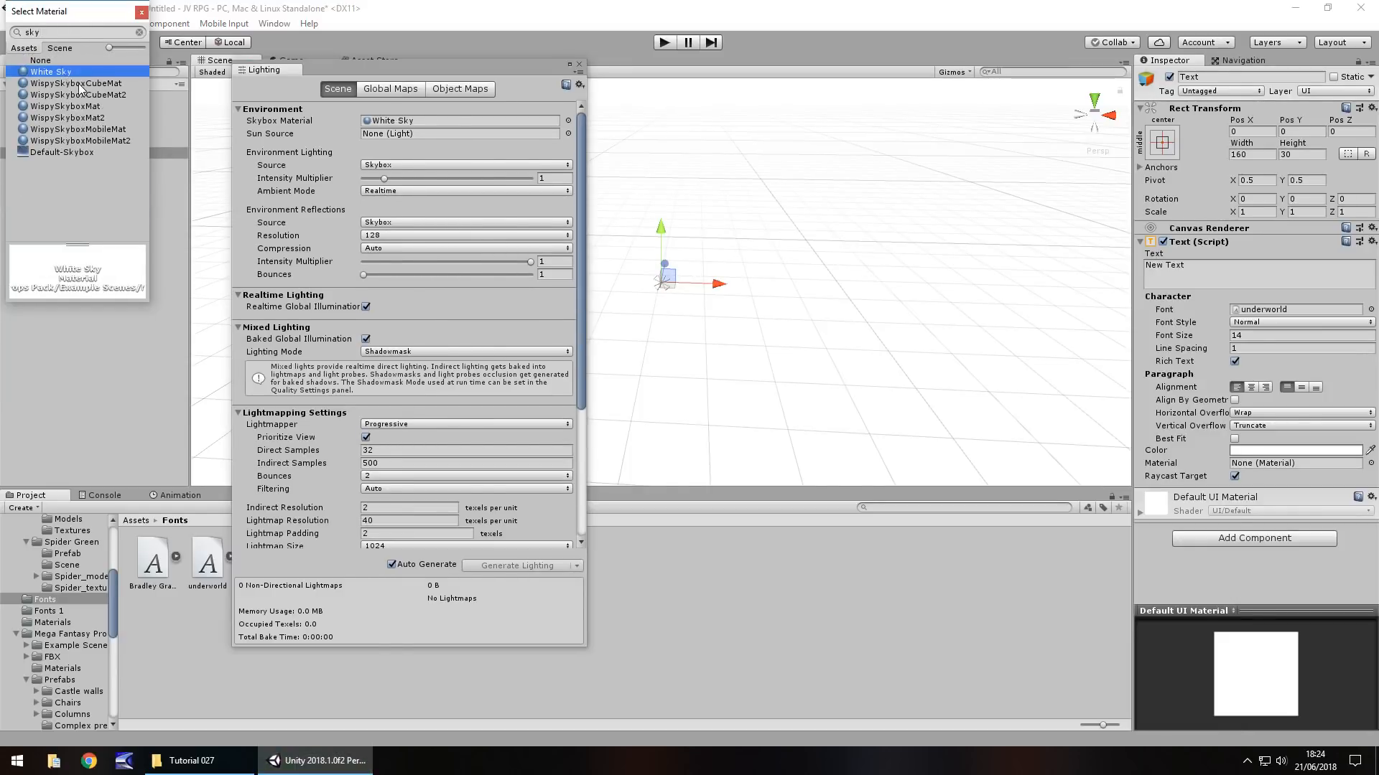
left_click(79, 83)
left_click(78, 72)
left_click(103, 83)
left_click(141, 12)
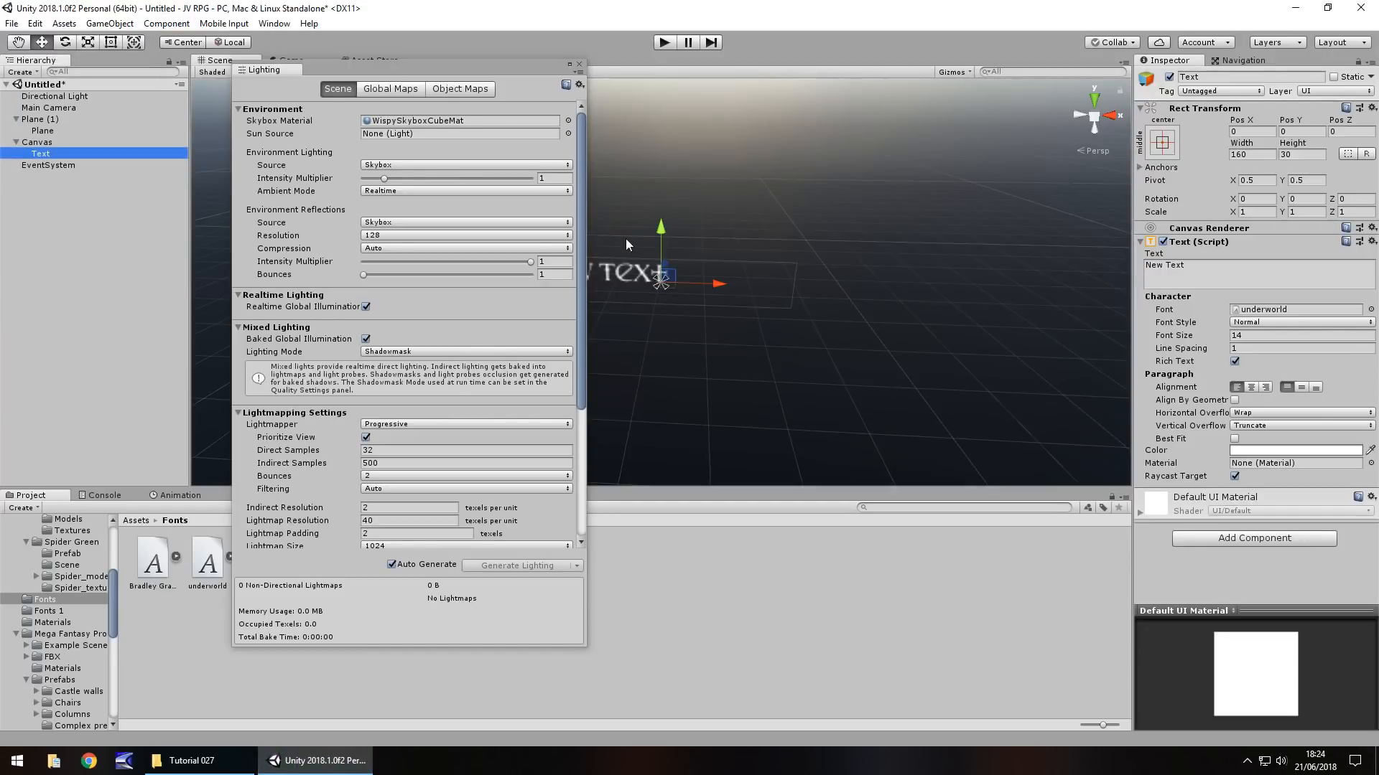
left_click(571, 64)
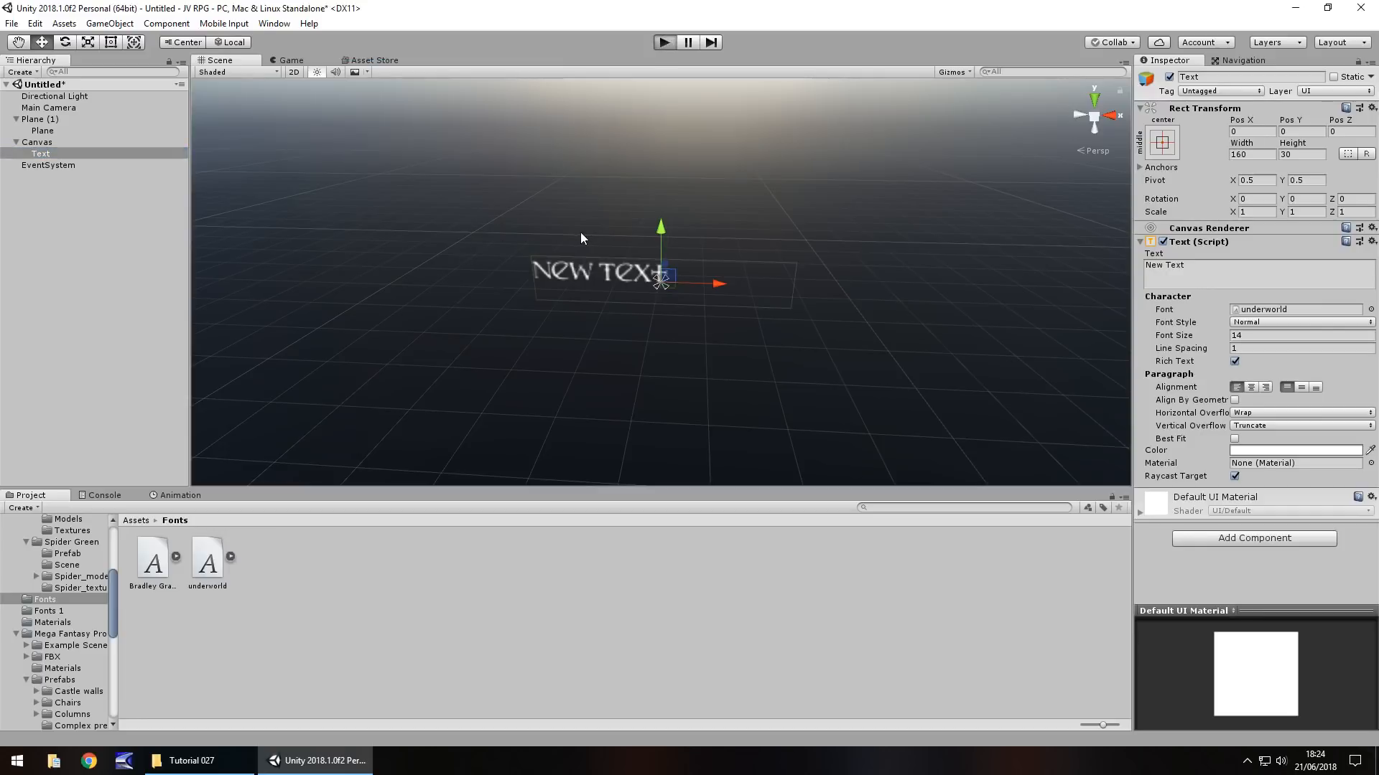
key("ctrl+p")
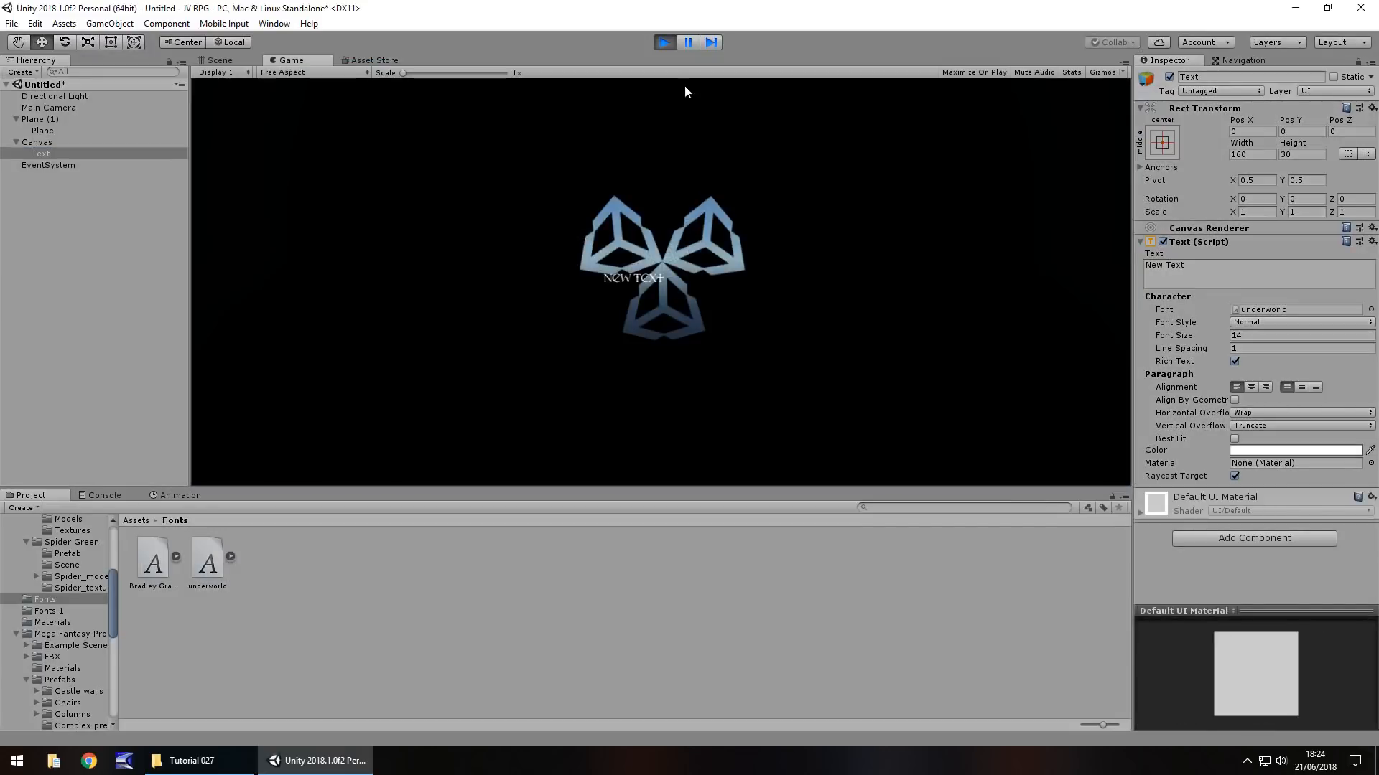
left_click(662, 43)
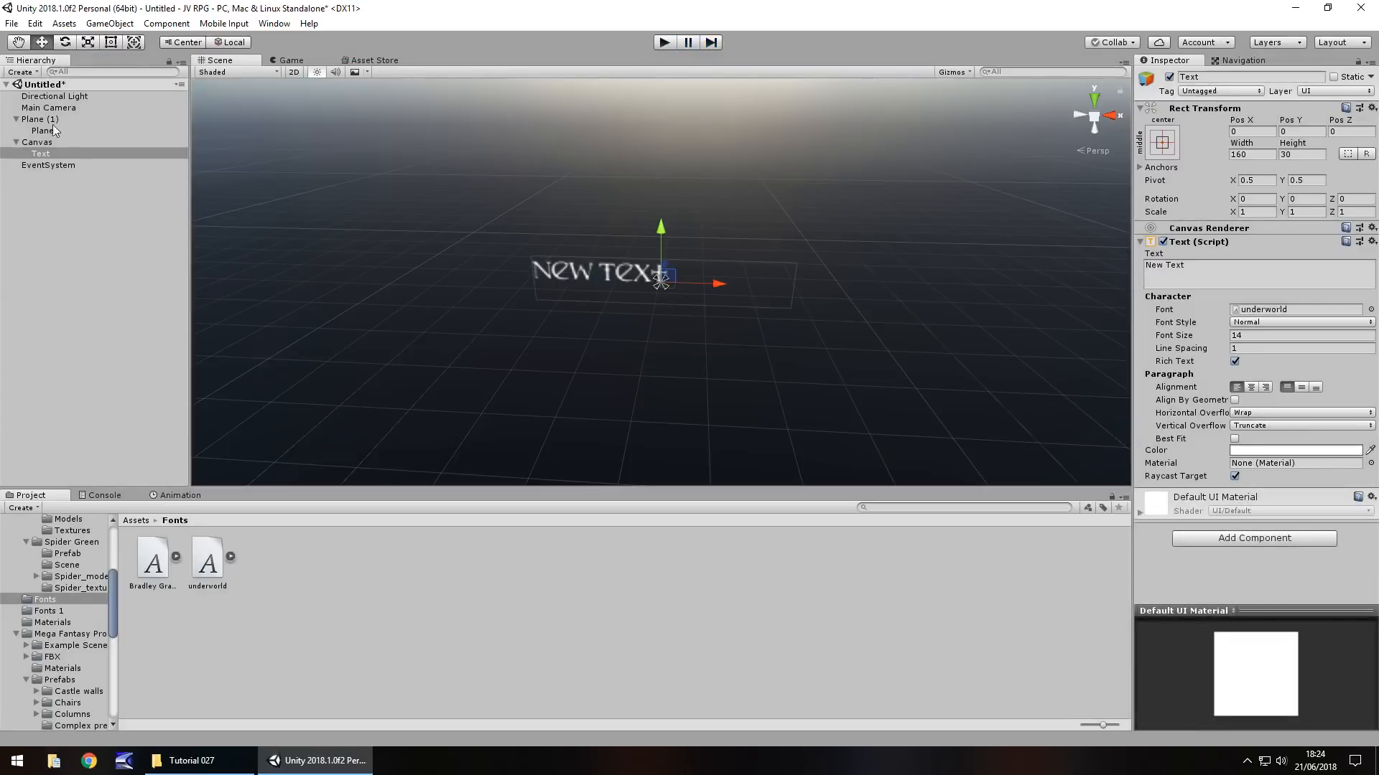
- Shift the RPGLogo Plane along the X axis to a position of about -0.18
double_click(50, 130)
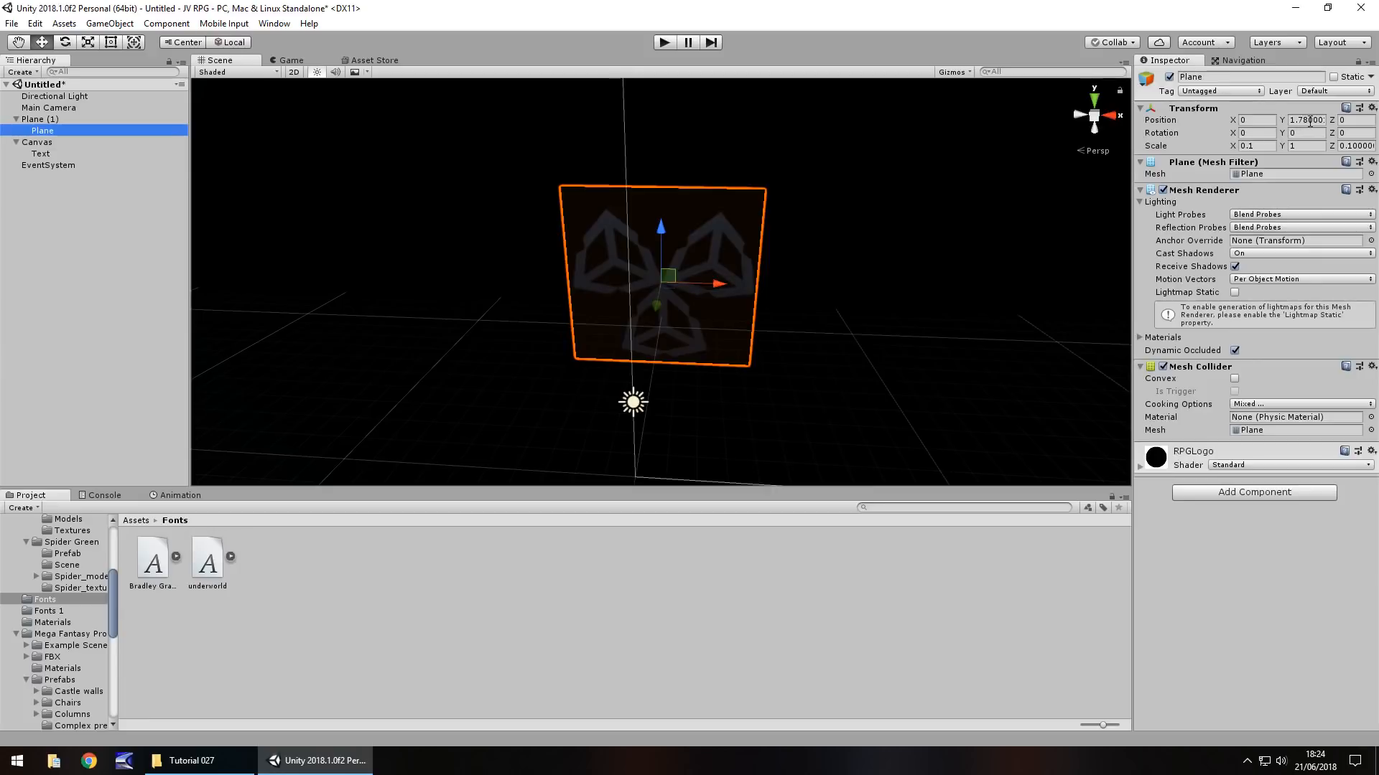
left_click_drag(716, 282, 707, 287)
left_click_drag(687, 286, 684, 284)
- Anchor the Text to top center and set its font size to 60
double_click(40, 154)
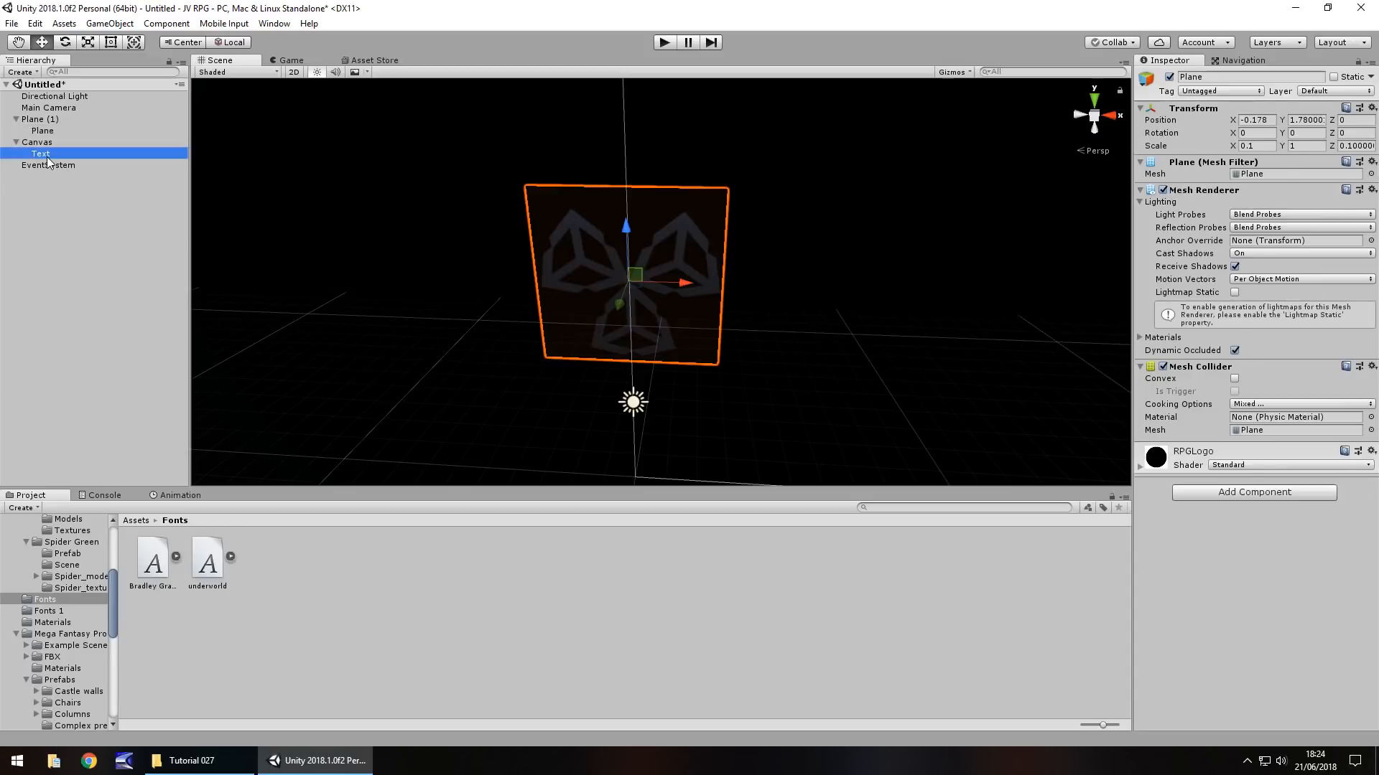
left_click(1162, 142)
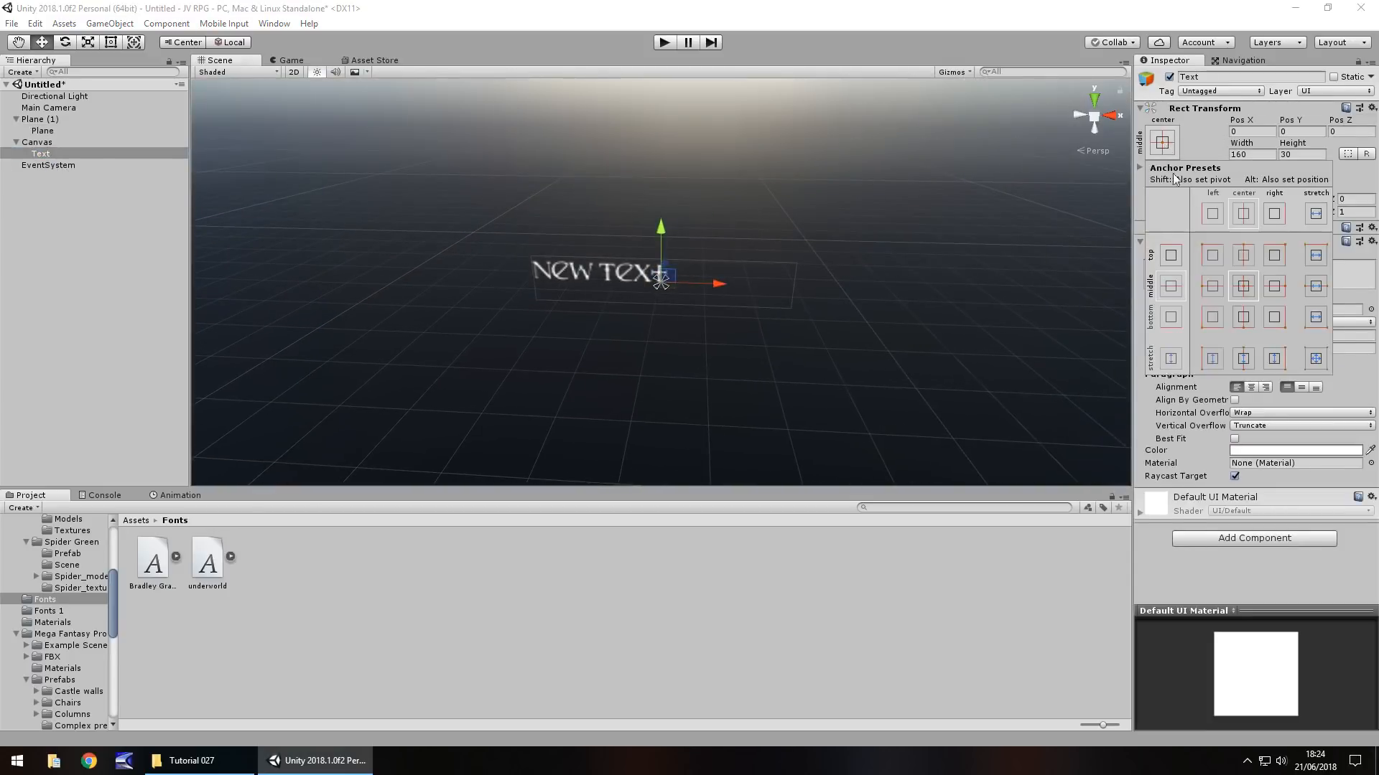
left_click(1247, 262)
left_click(1152, 523)
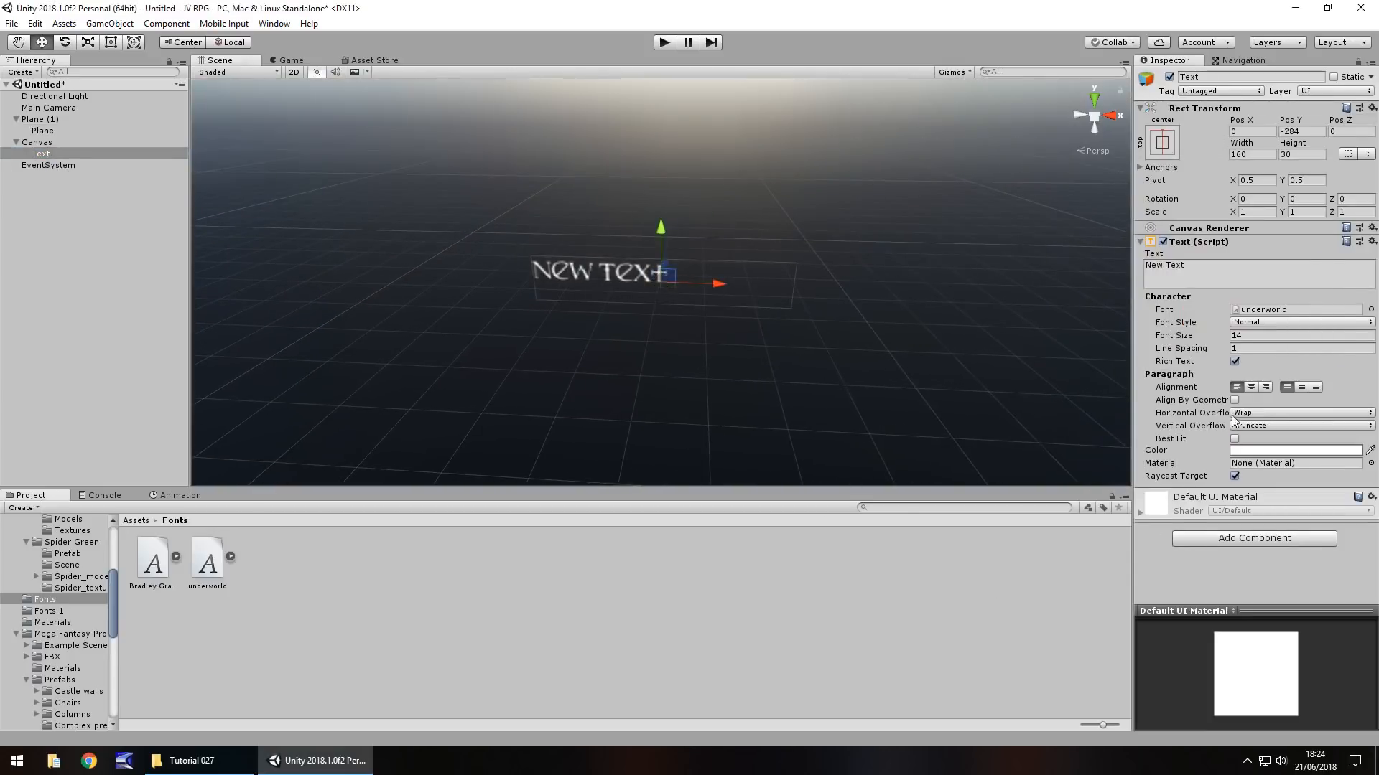
left_click(1255, 337)
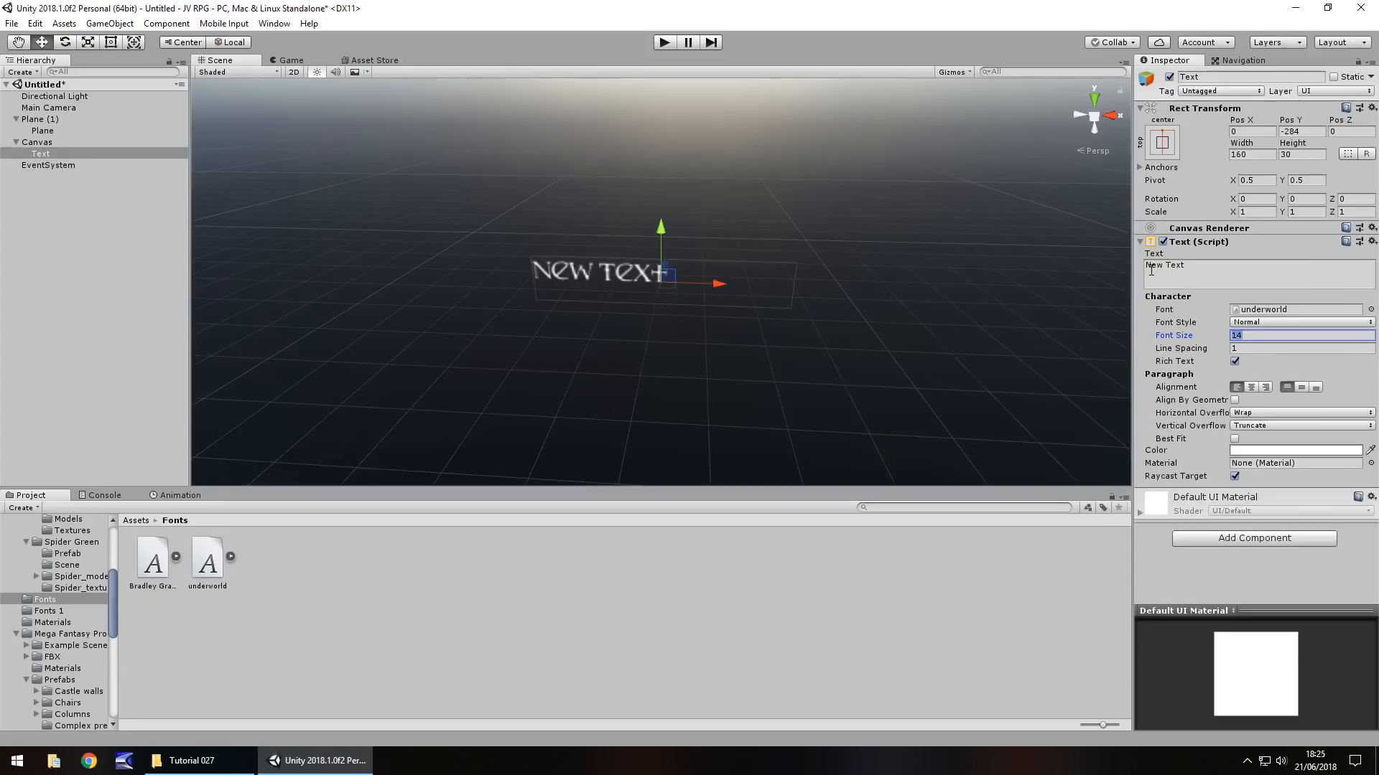
type("60")
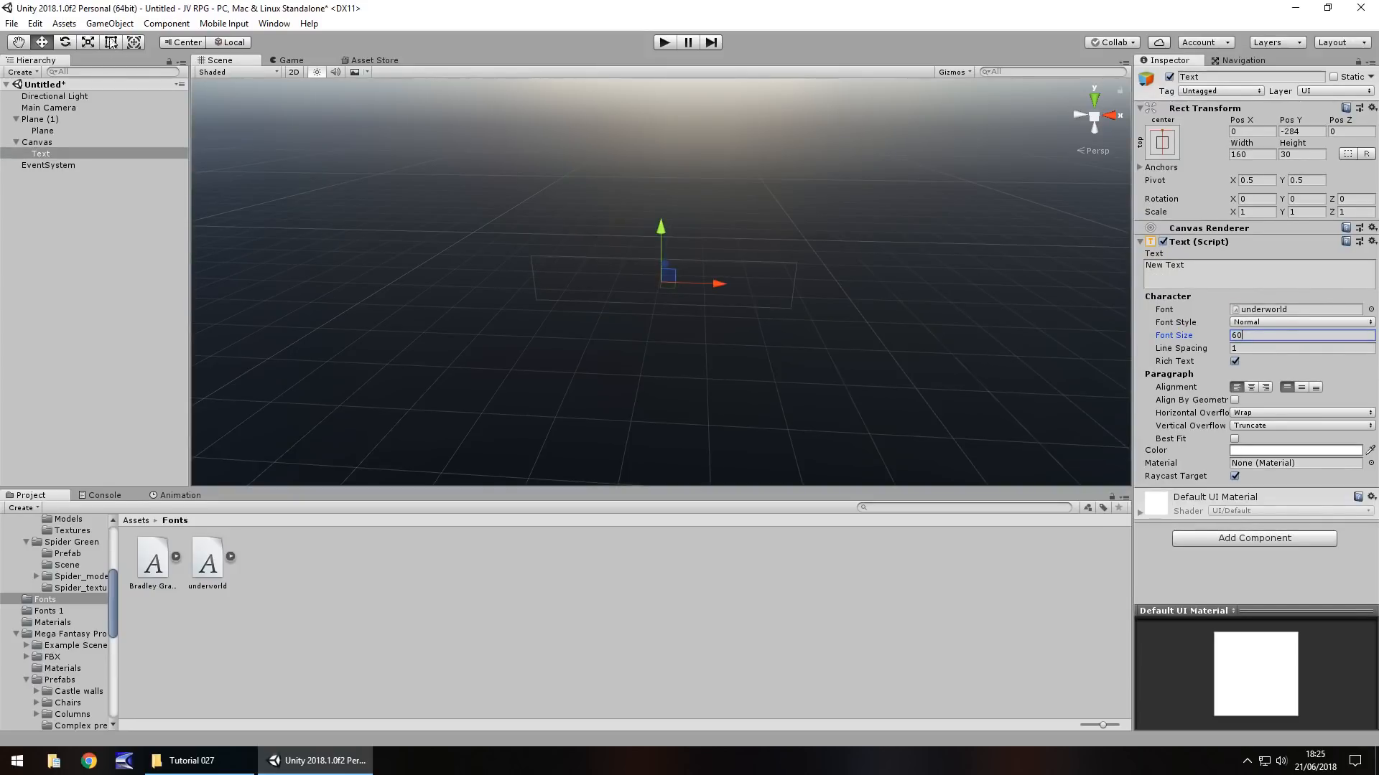
- Enlarge the Text's rectangle to about 512 wide and 120 high with the Rect tool
left_click(112, 42)
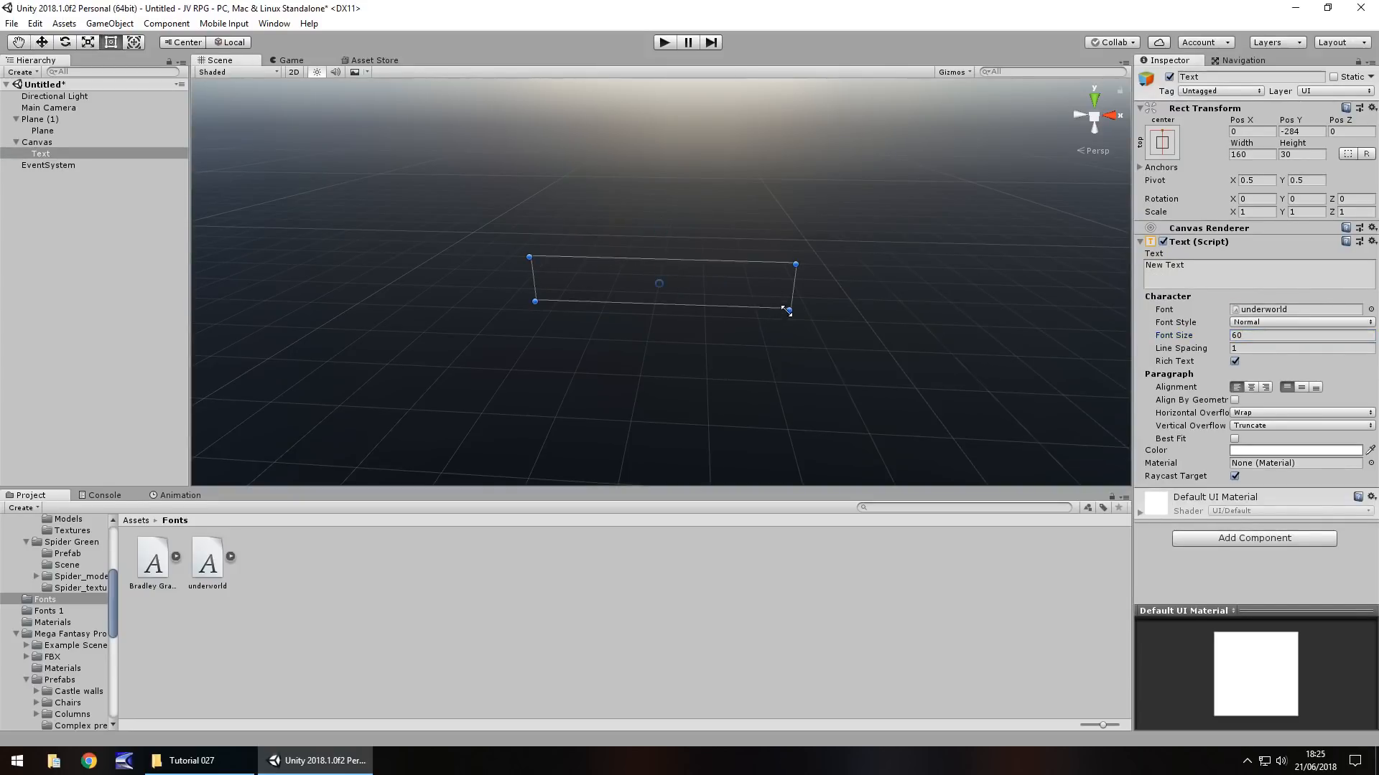
left_click_drag(788, 310, 1127, 453)
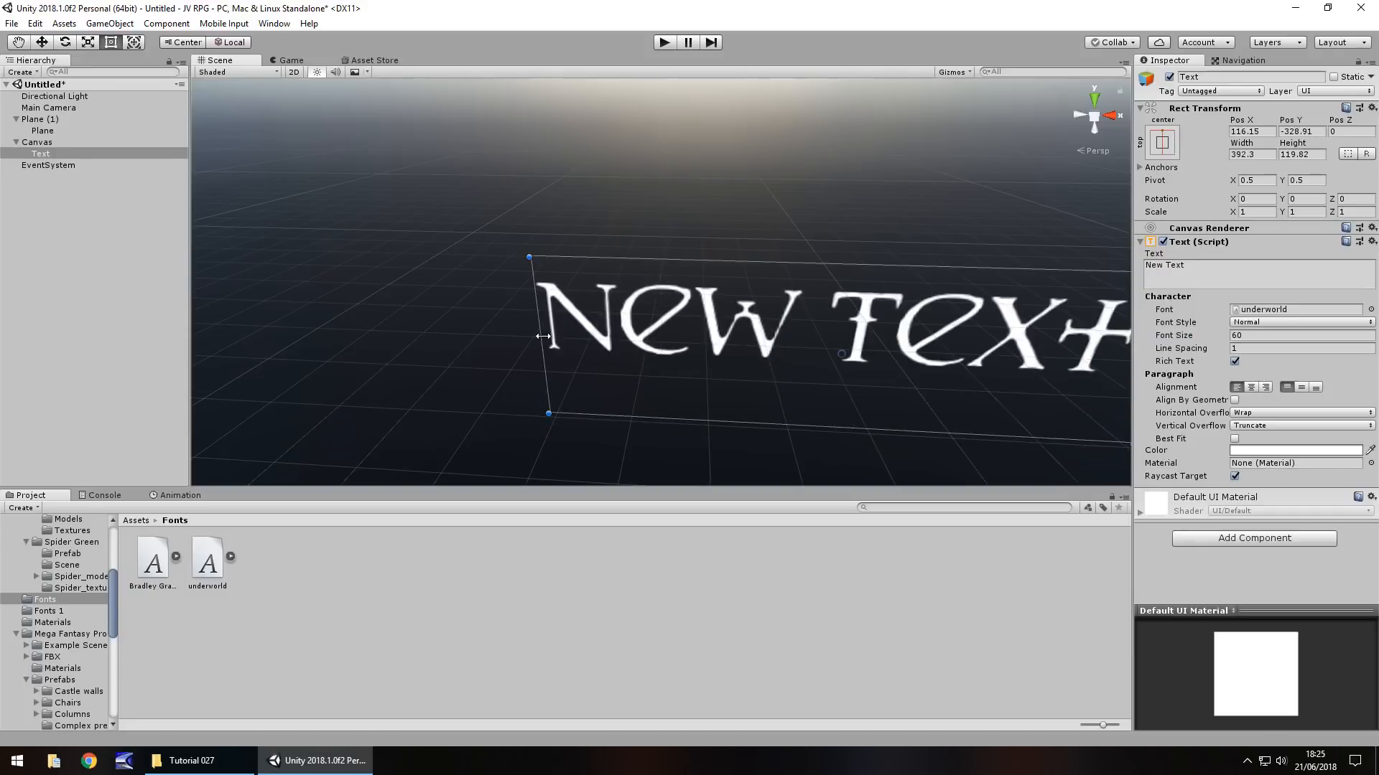
left_click_drag(543, 336, 369, 336)
- Set the Text's Pos X and Pos Y to 0, frame it, and move it down just inside the canvas's upper edge
left_click(1253, 131)
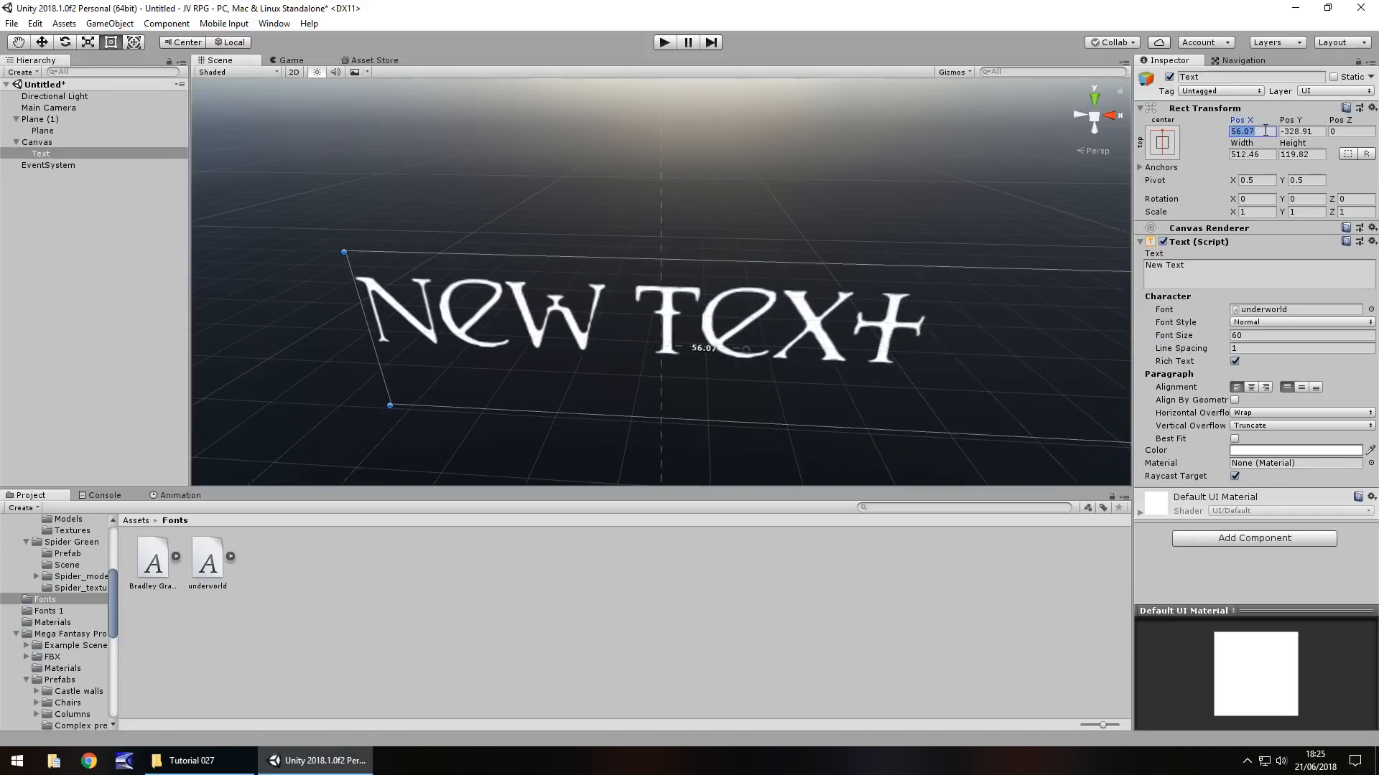
type("0")
left_click(1303, 132)
type("0")
double_click(36, 153)
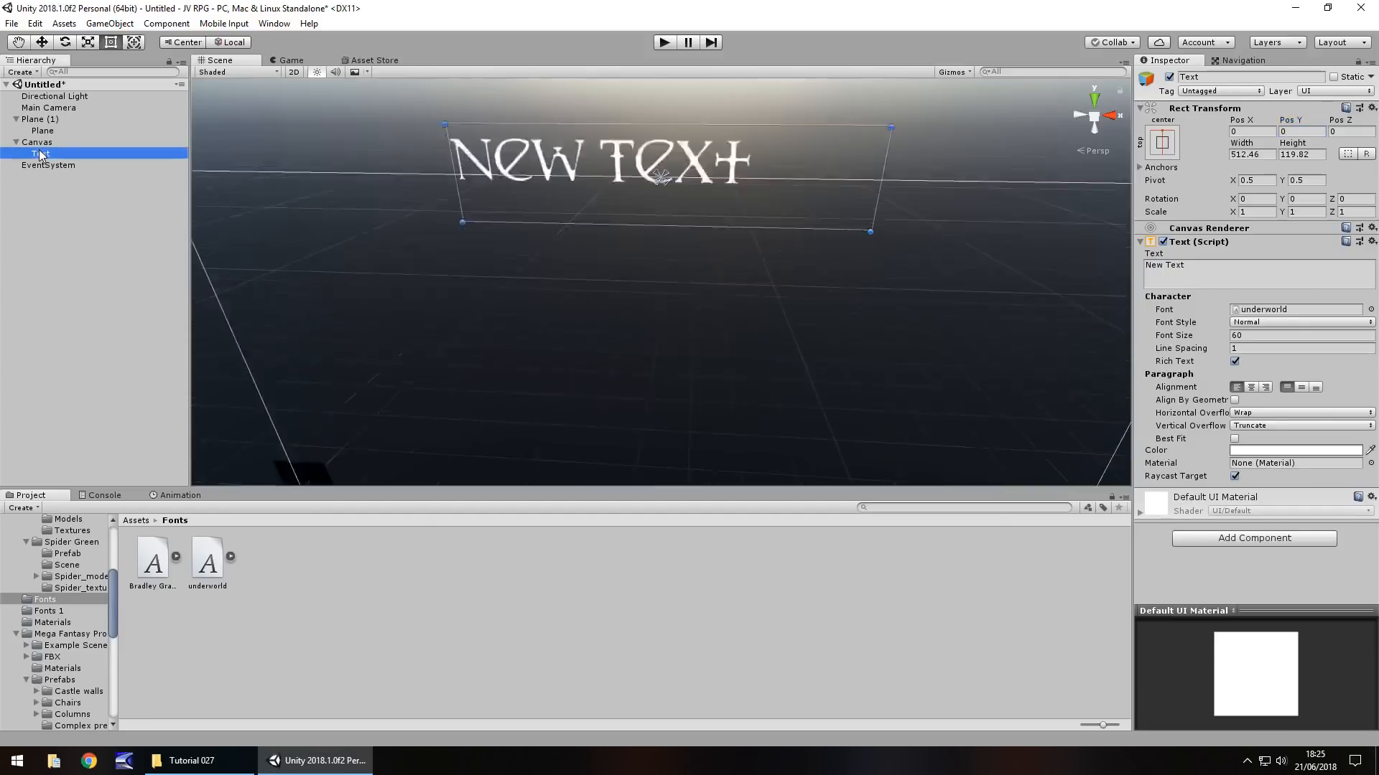
left_click_drag(716, 275, 716, 304)
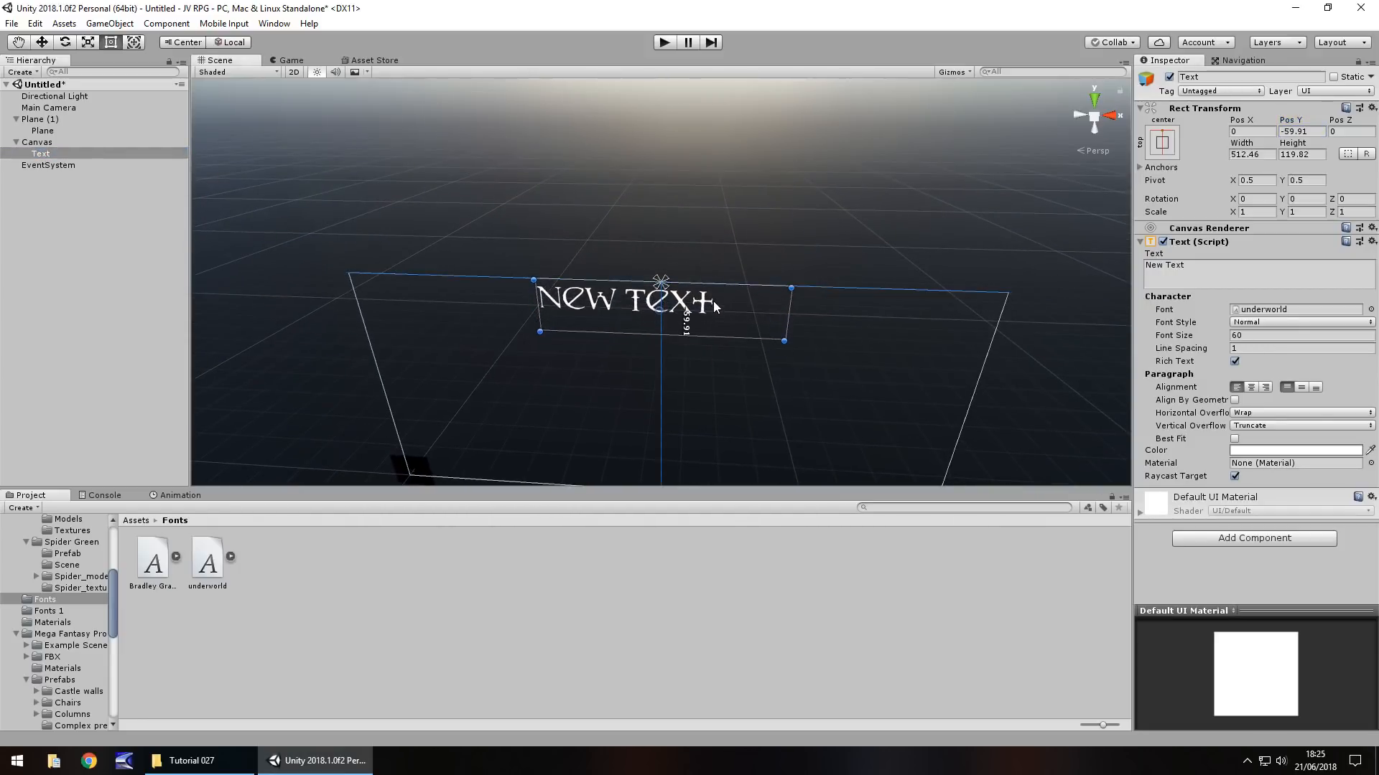
- Center the Text's alignment horizontally and lower its rectangle to a Pos Y of about -76
left_click(1251, 387)
left_click(1202, 274)
left_click_drag(746, 310, 718, 316)
- Change the Text's content to SKYJIM and test the scene in play mode
left_click(1199, 270)
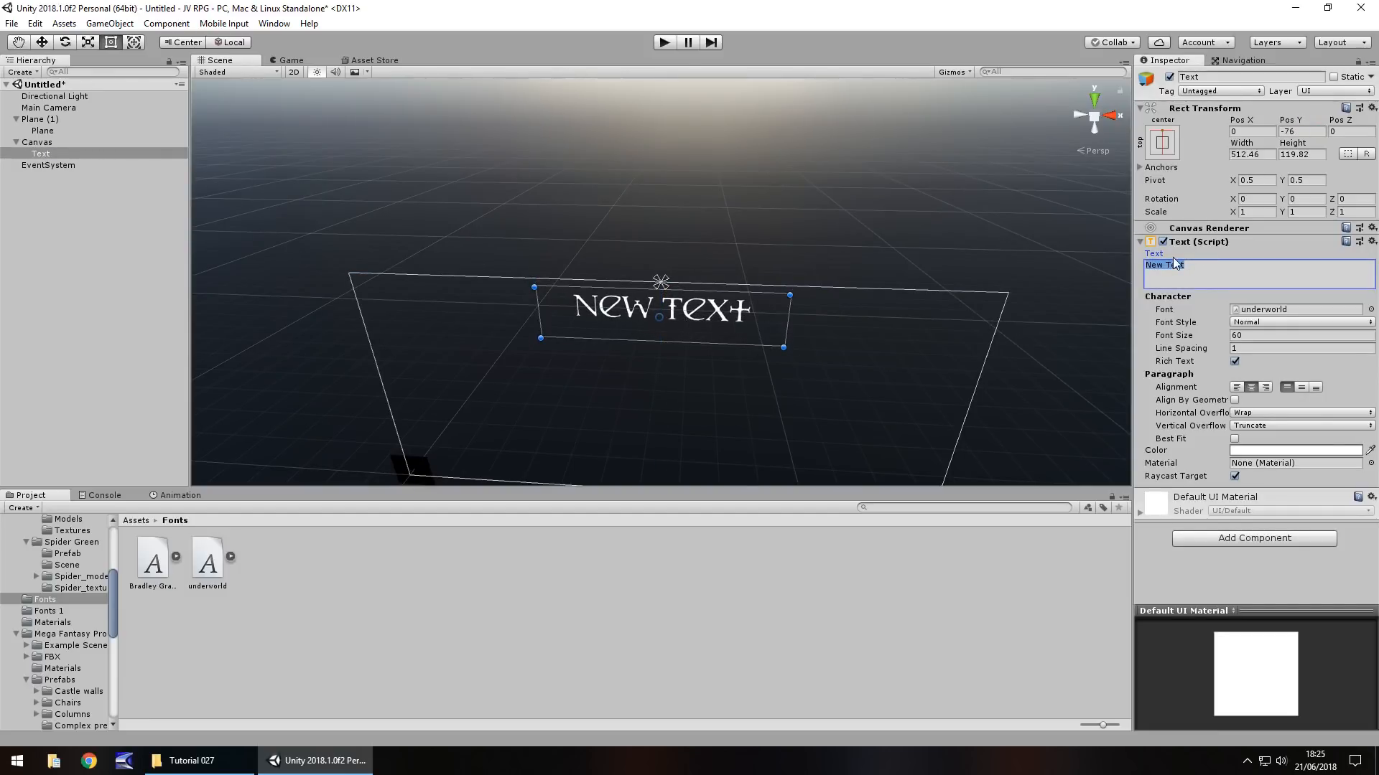
type("SKYJIM")
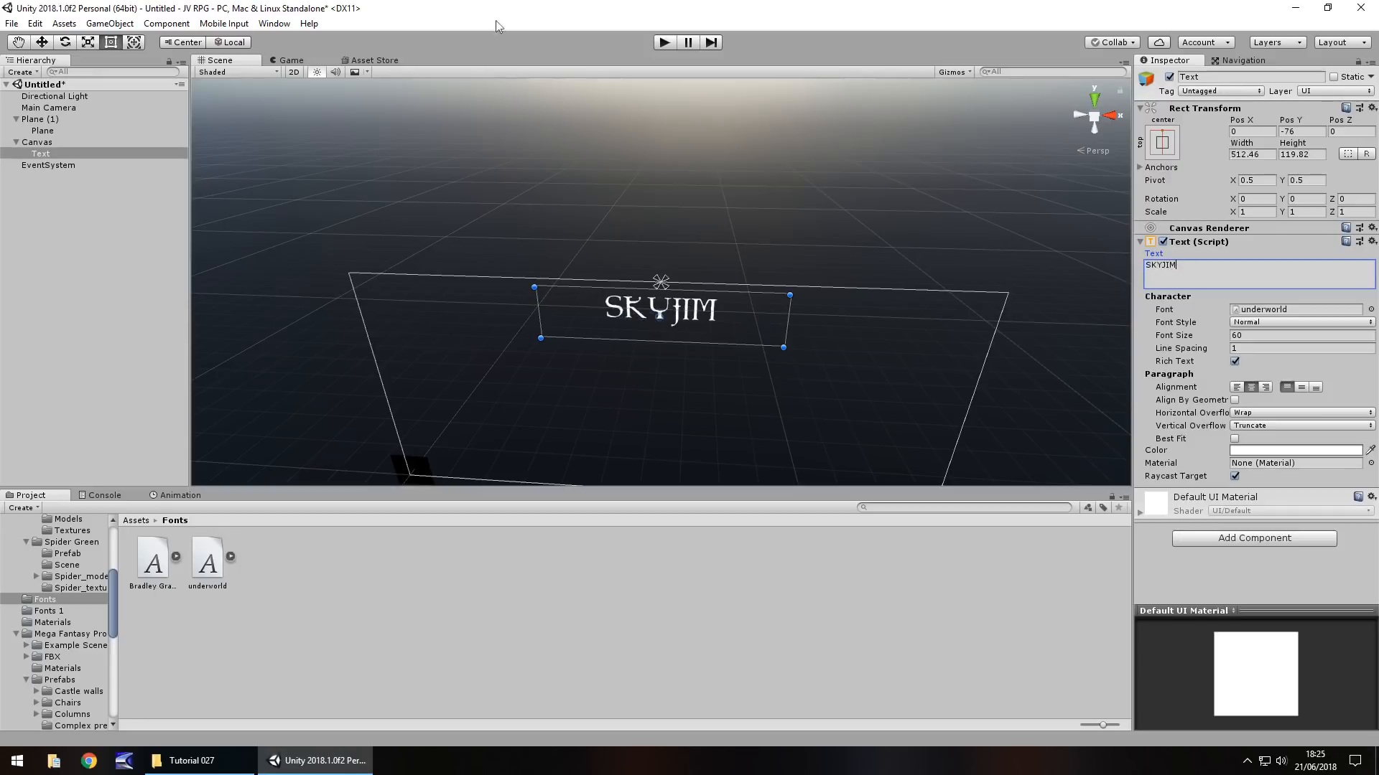
left_click(662, 43)
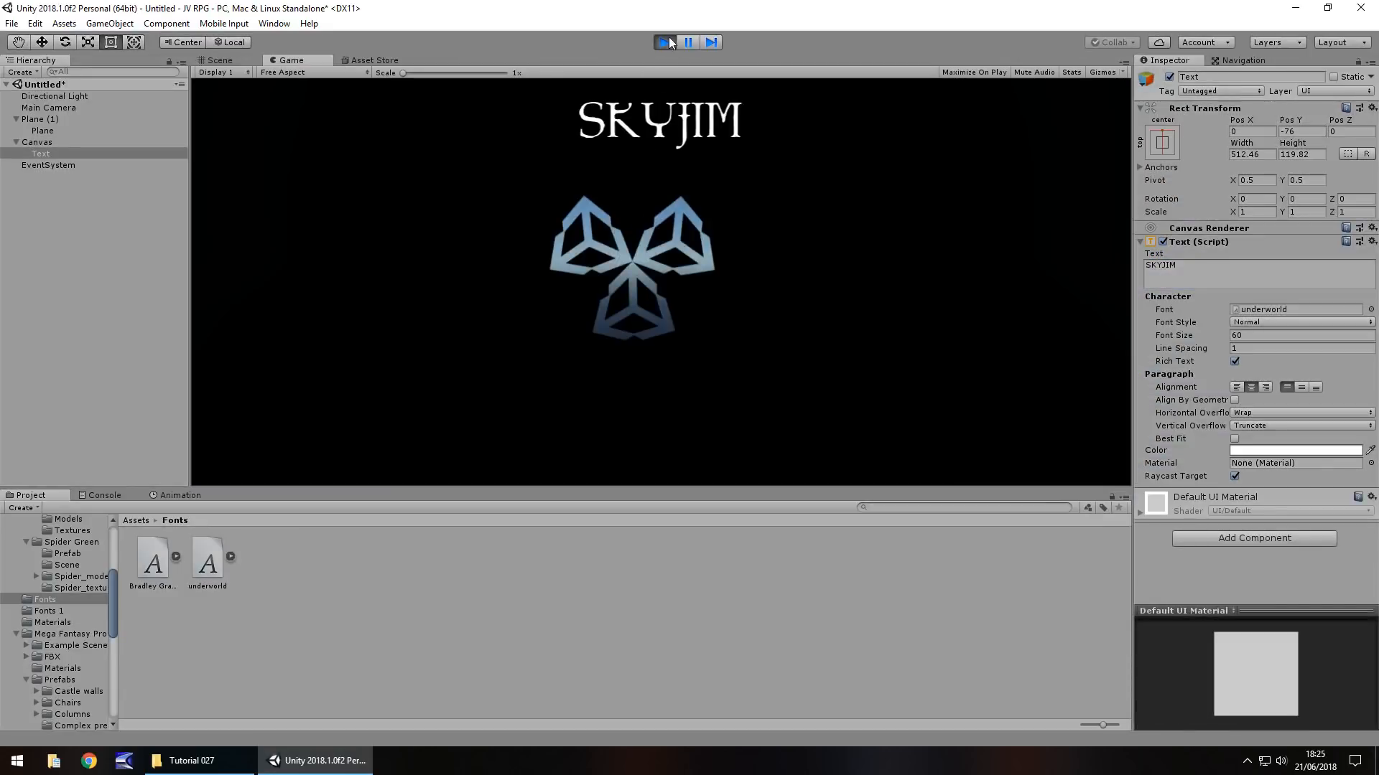
left_click(664, 42)
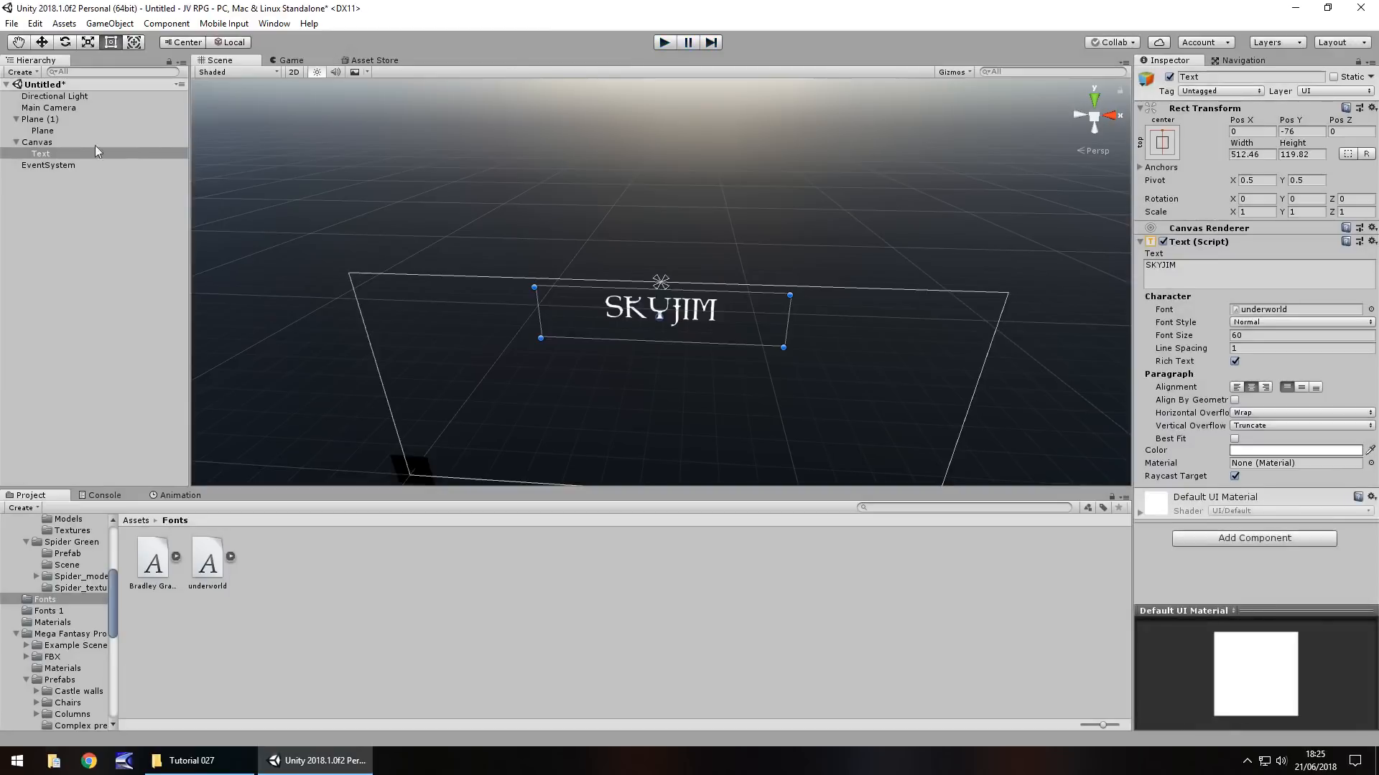
- Set the RPGLogo Plane's X position to 0 and test the scene in play mode
left_click(43, 131)
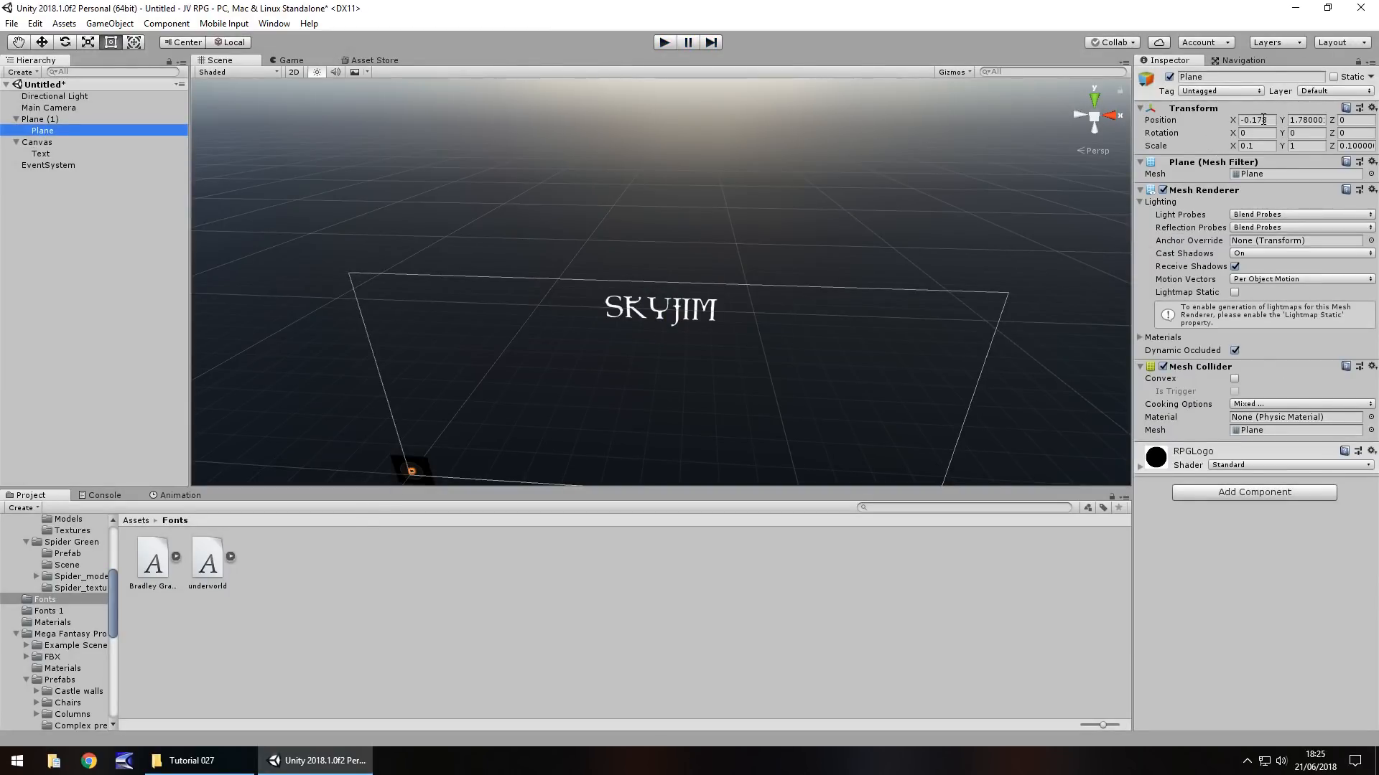
double_click(42, 132)
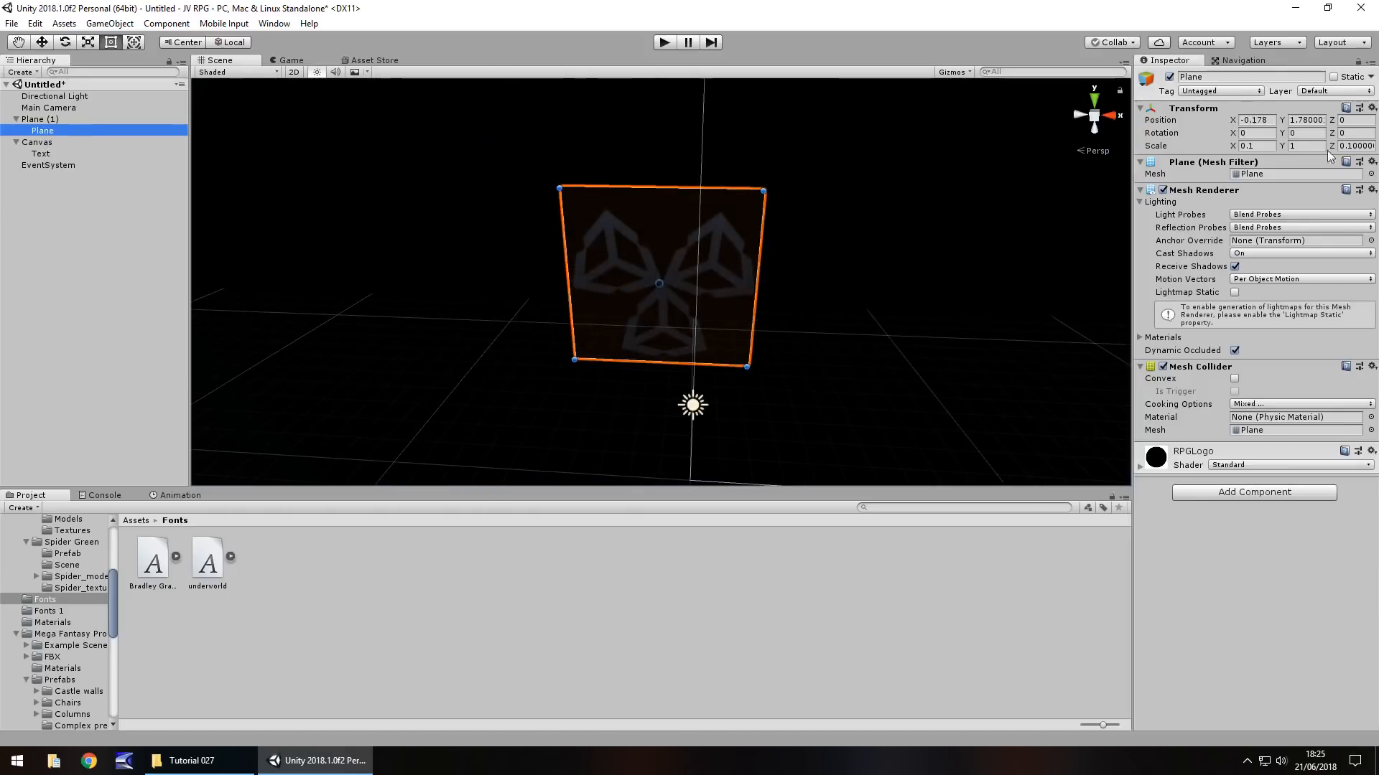
left_click(1255, 119)
type("0")
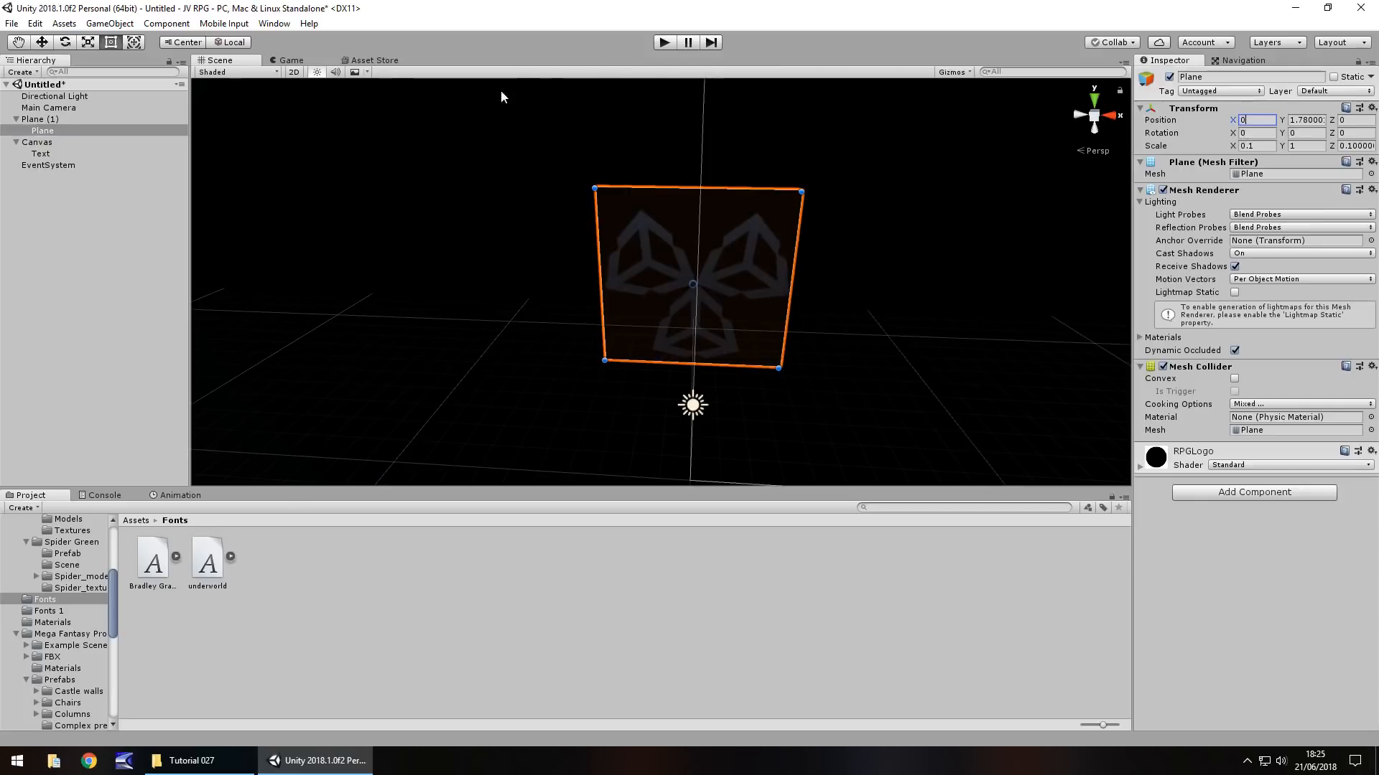
left_click(662, 45)
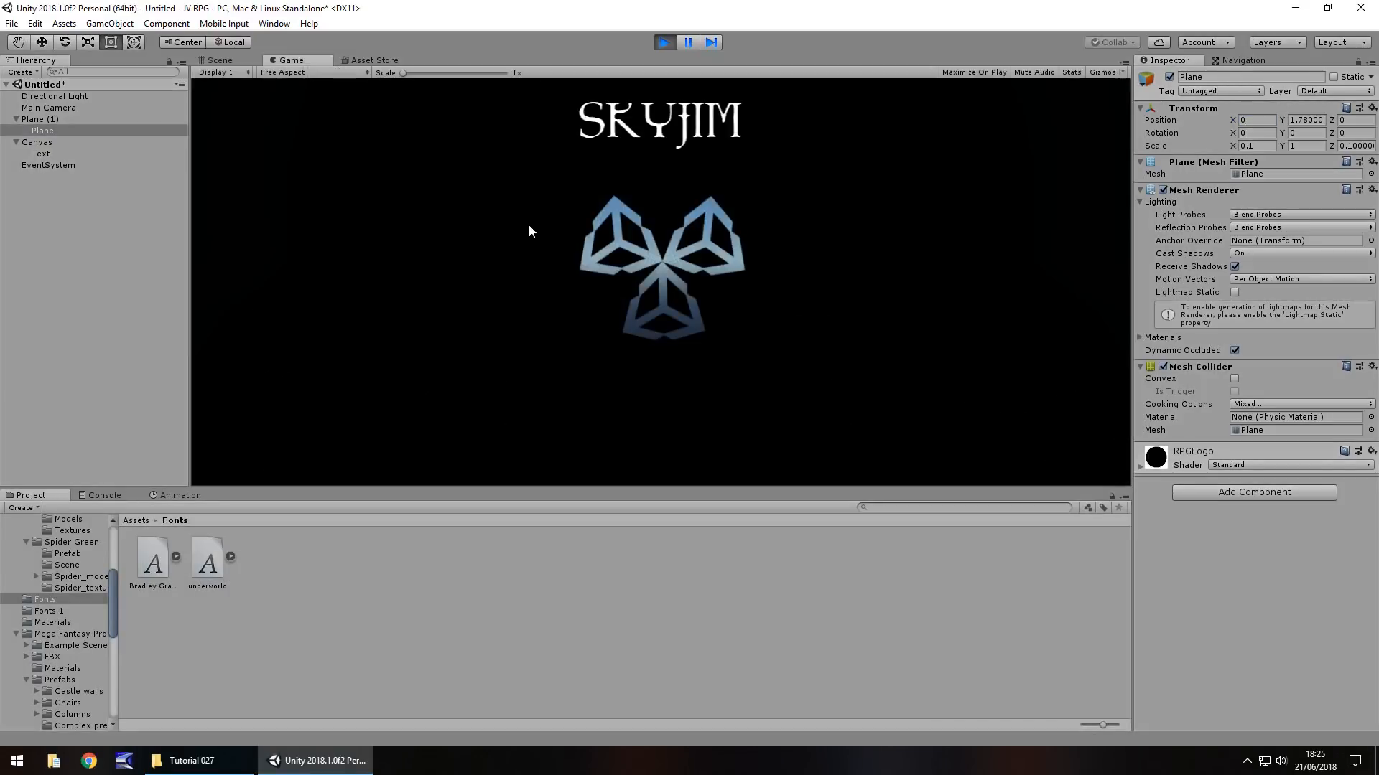
left_click(269, 25)
left_click(500, 5)
left_click(662, 44)
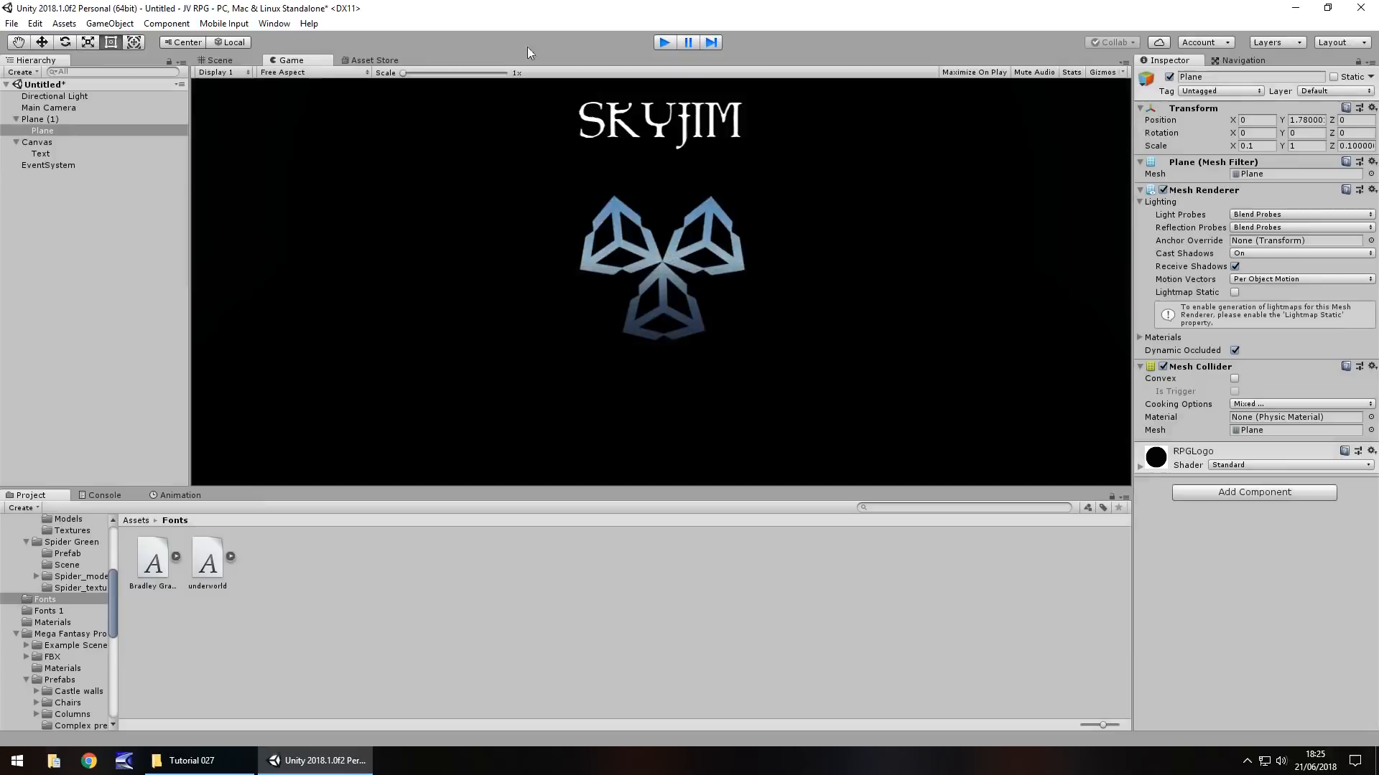
left_click(274, 24)
mouse_move(399, 440)
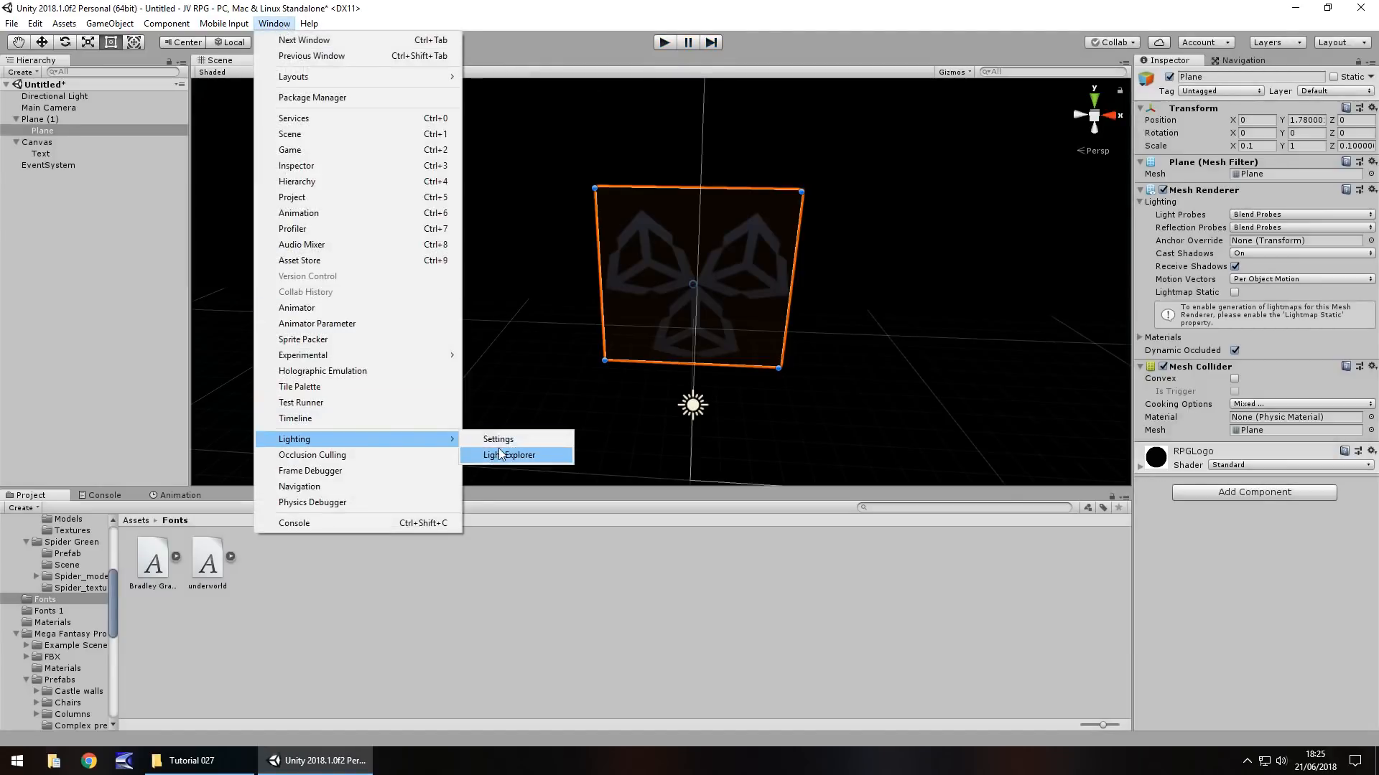
left_click(500, 455)
left_click(356, 11)
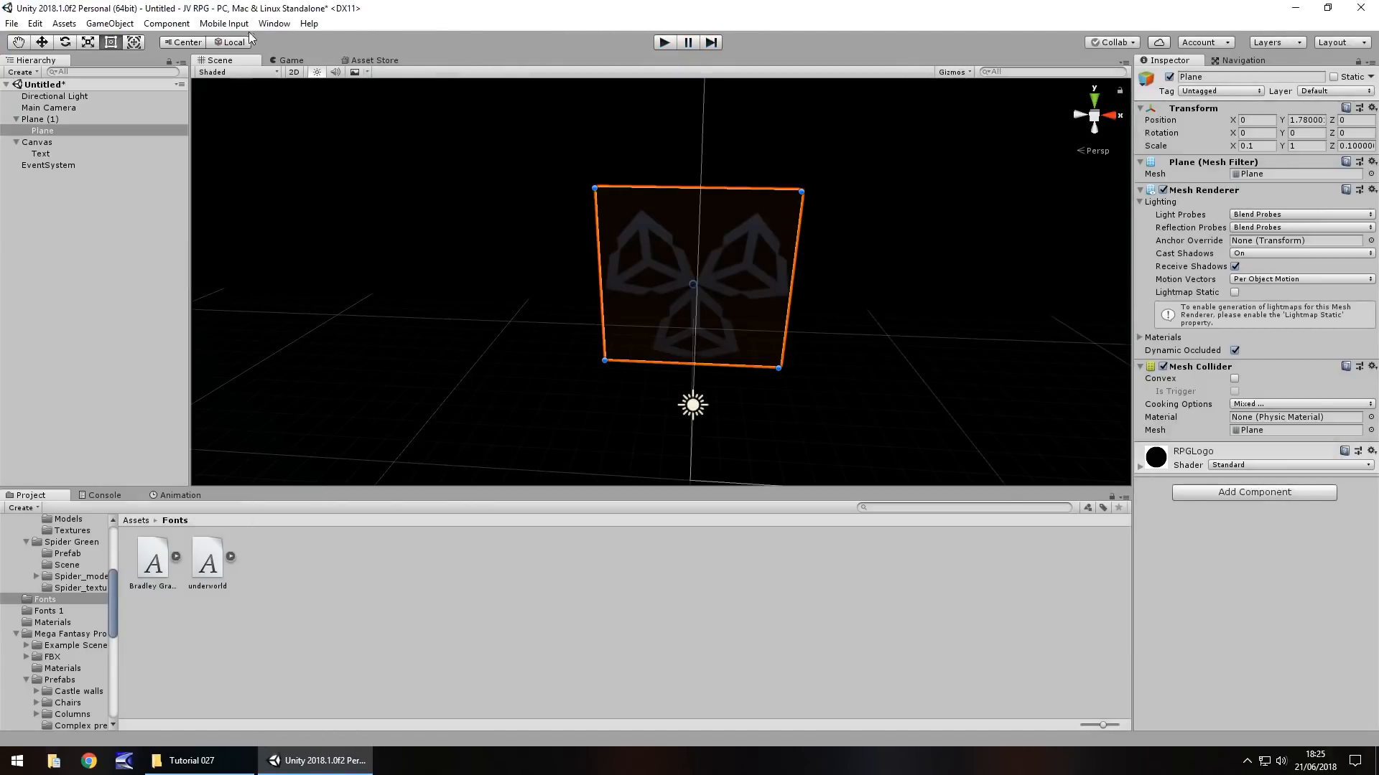
- Set the scene's skybox material to White Sky in the Lighting settings and test the scene in play mode
left_click(274, 24)
mouse_move(365, 443)
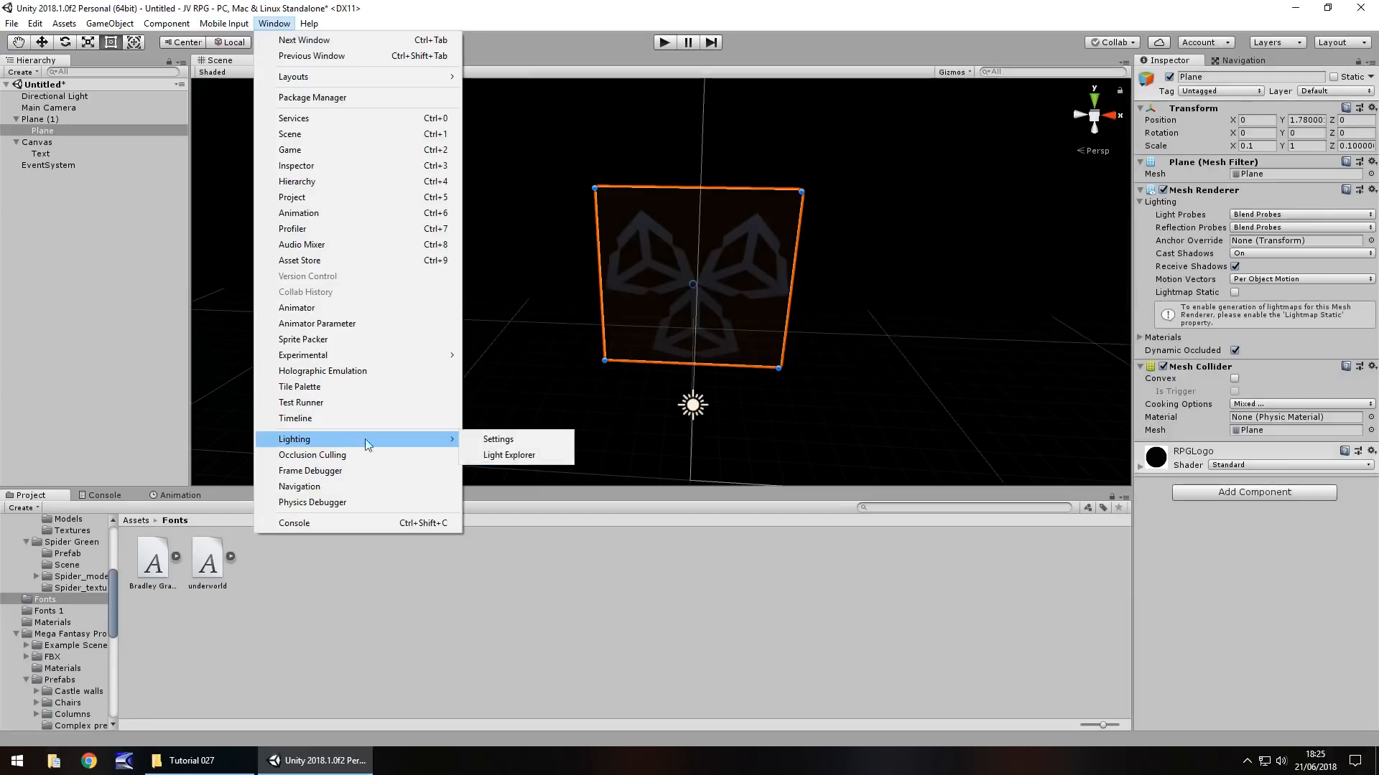
left_click(497, 438)
left_click(568, 120)
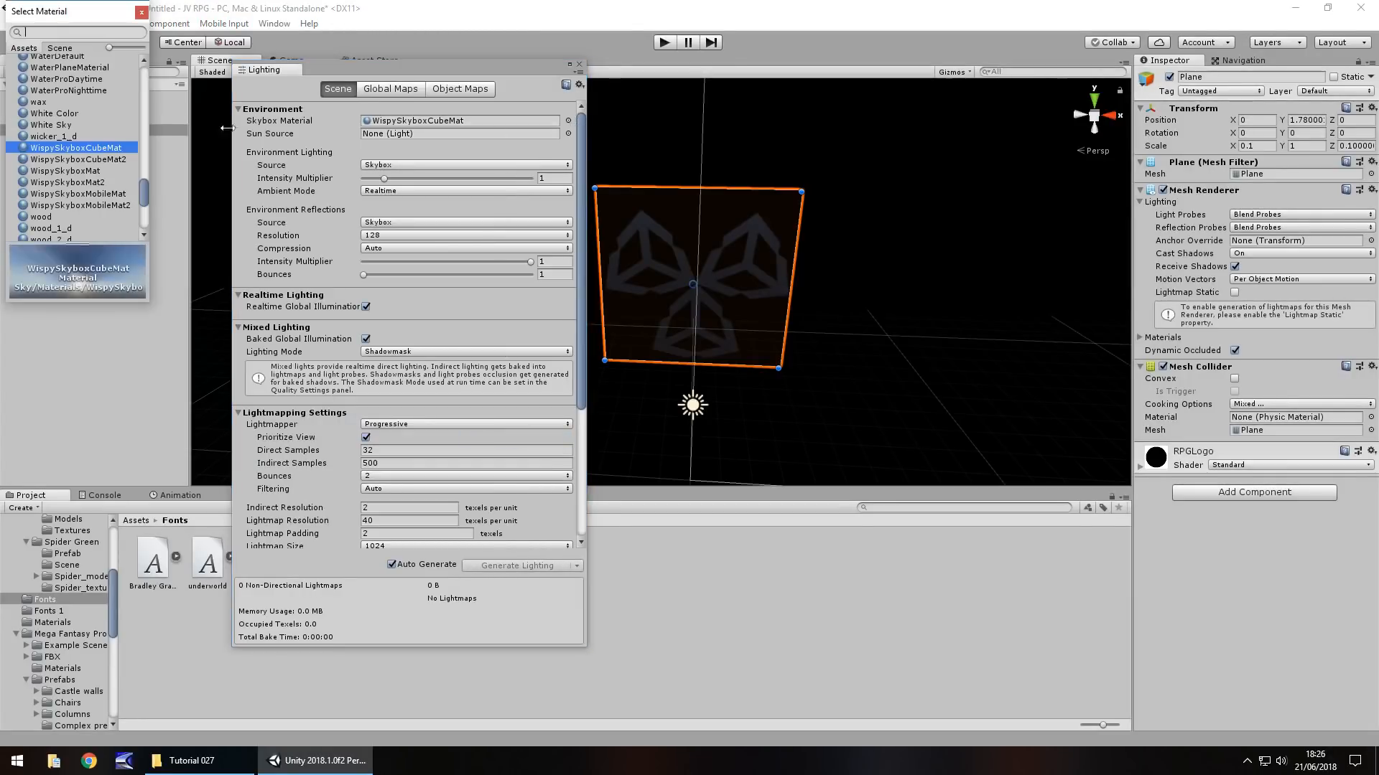
type("SKY")
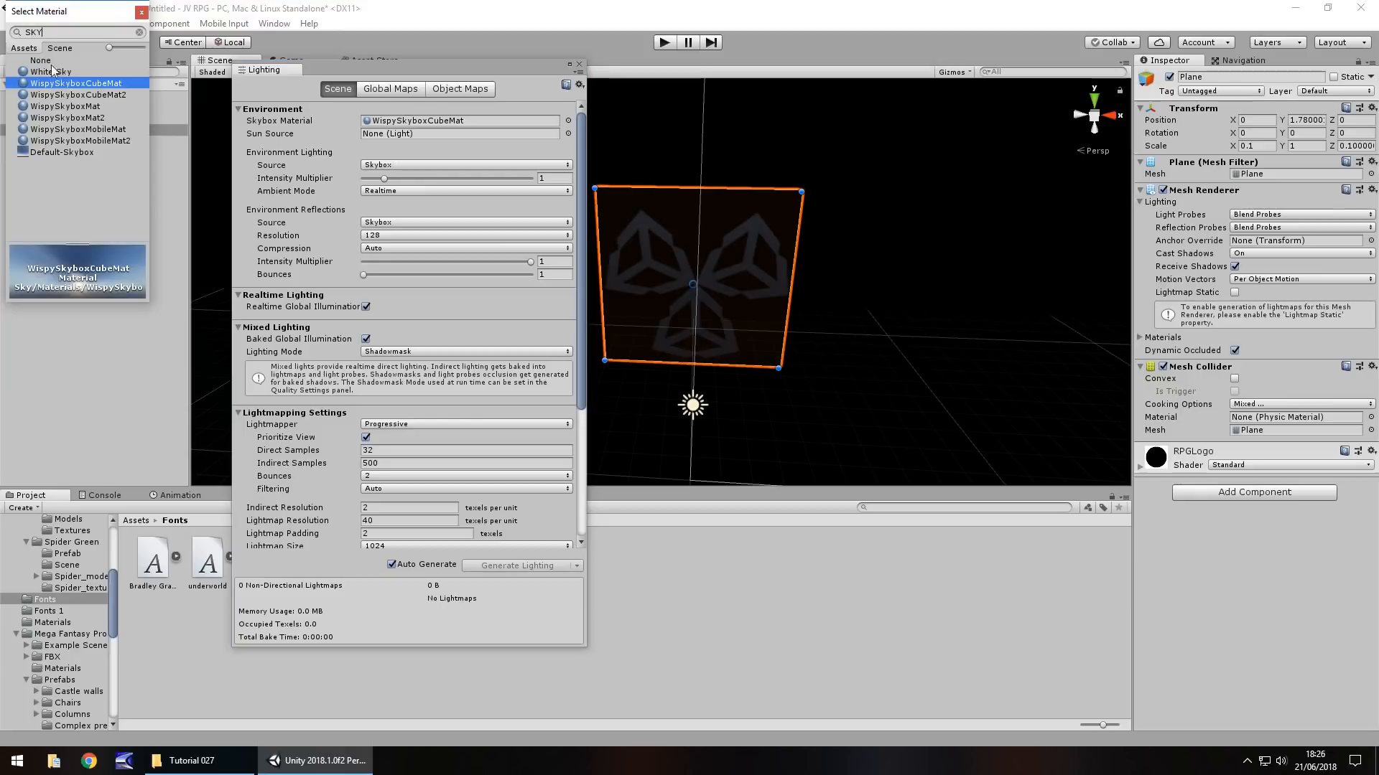
left_click(54, 72)
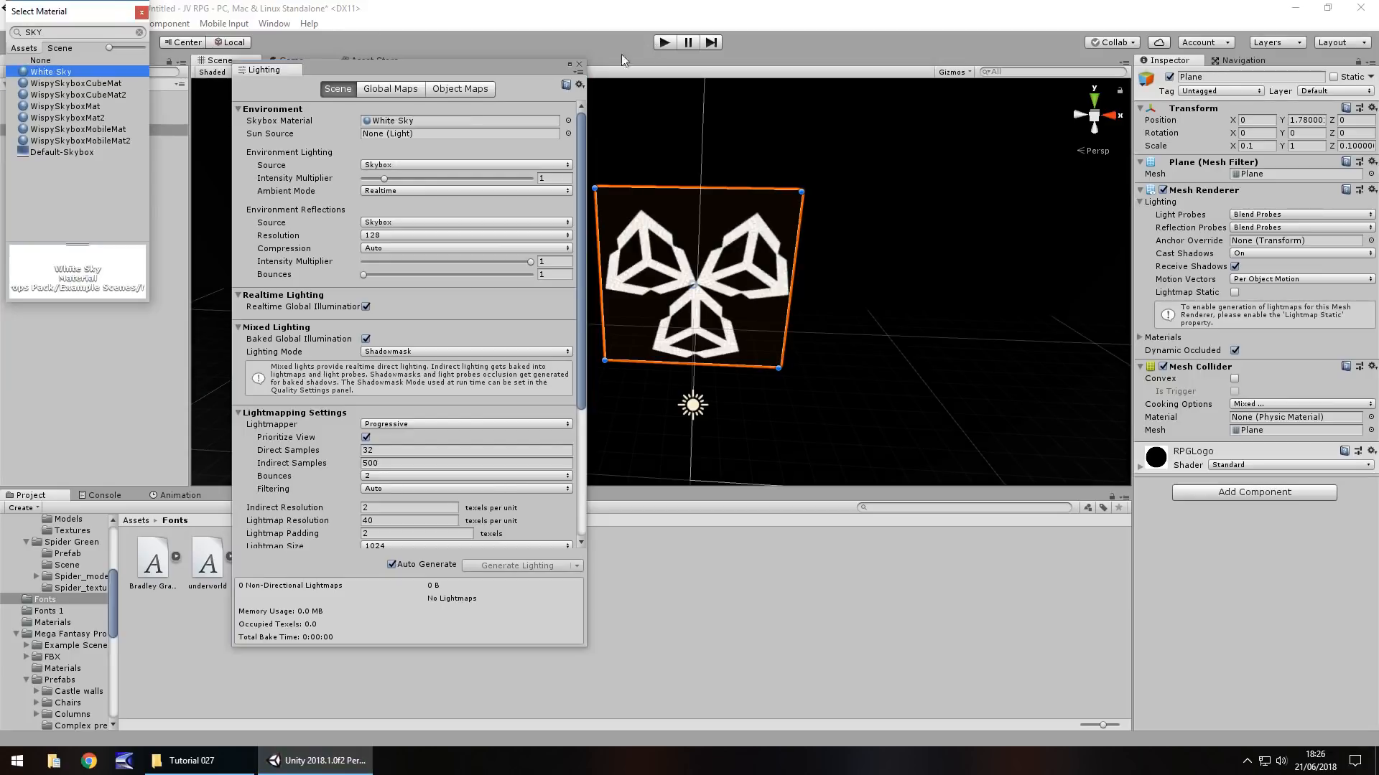
left_click(141, 12)
left_click(580, 67)
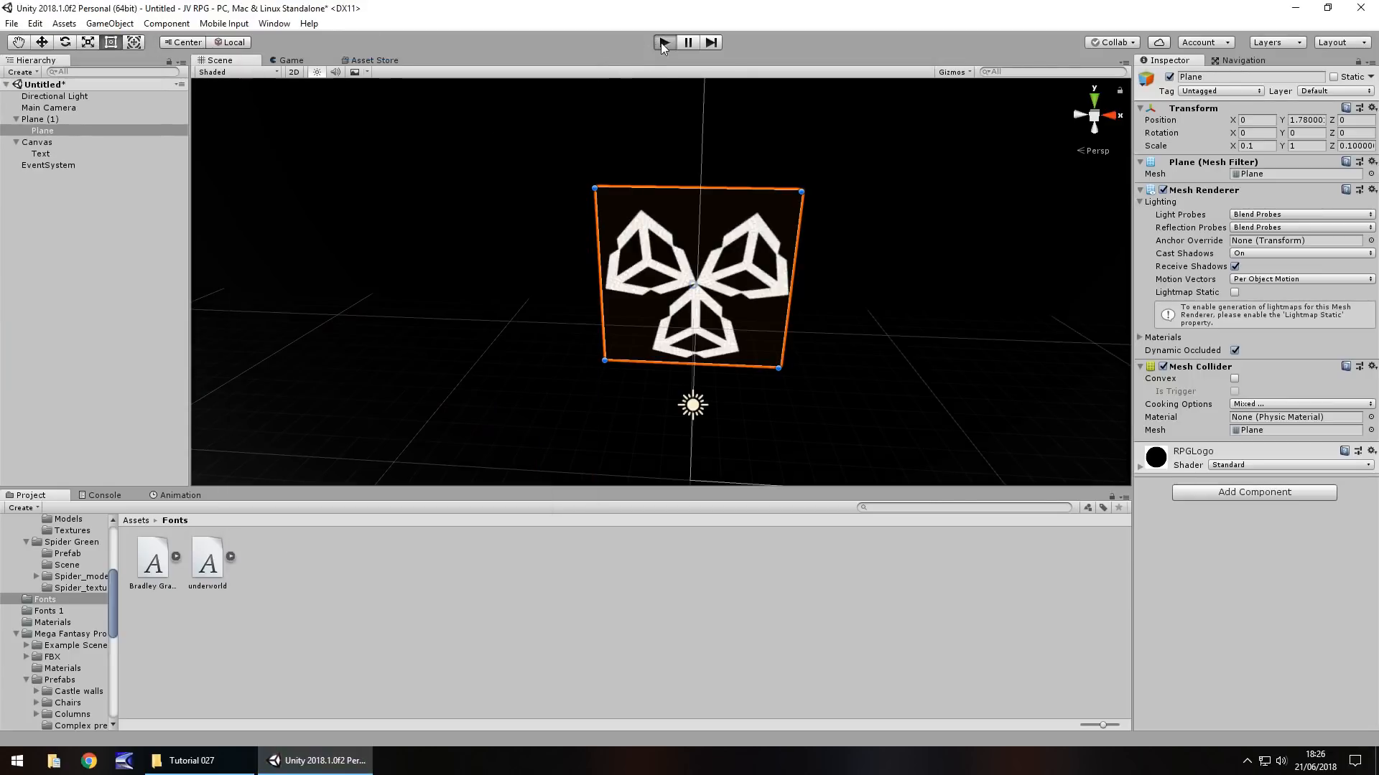
key("ctrl+p")
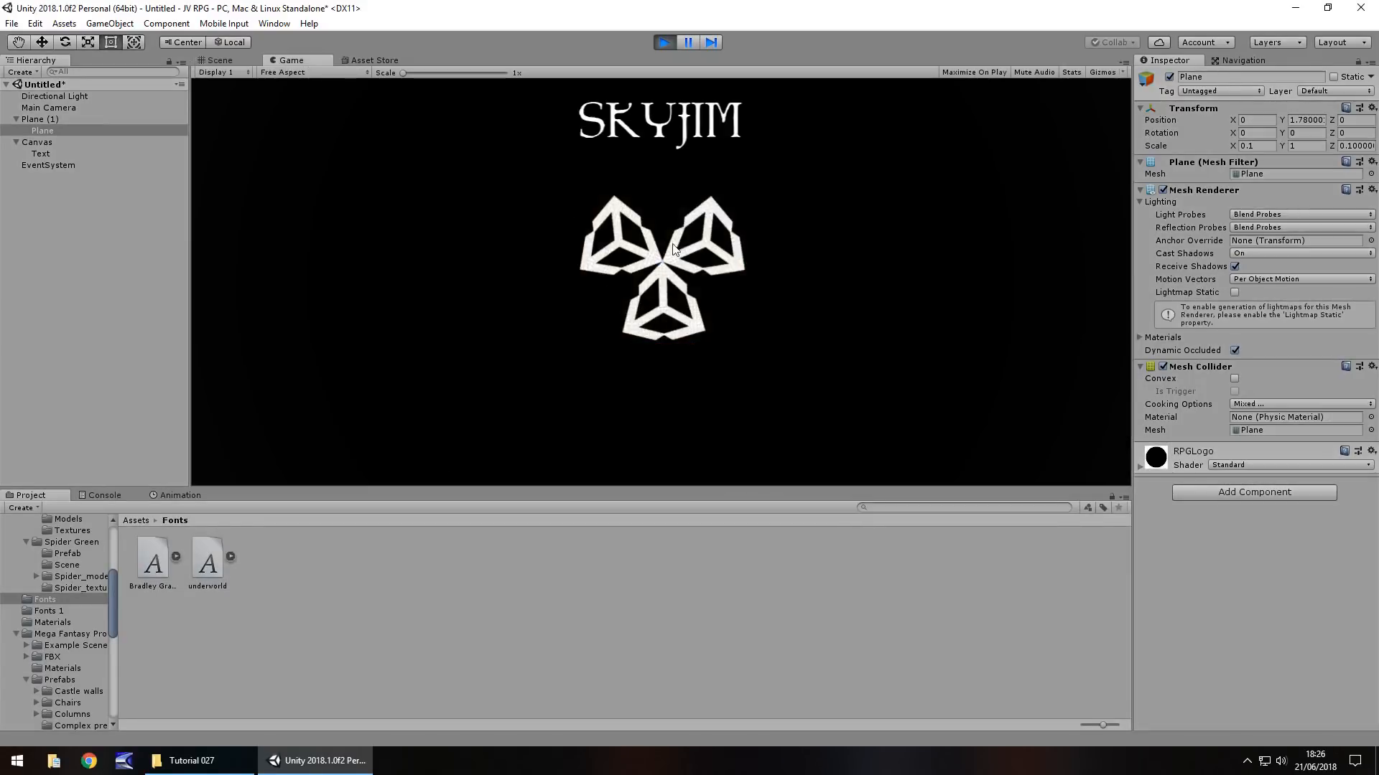
left_click(665, 43)
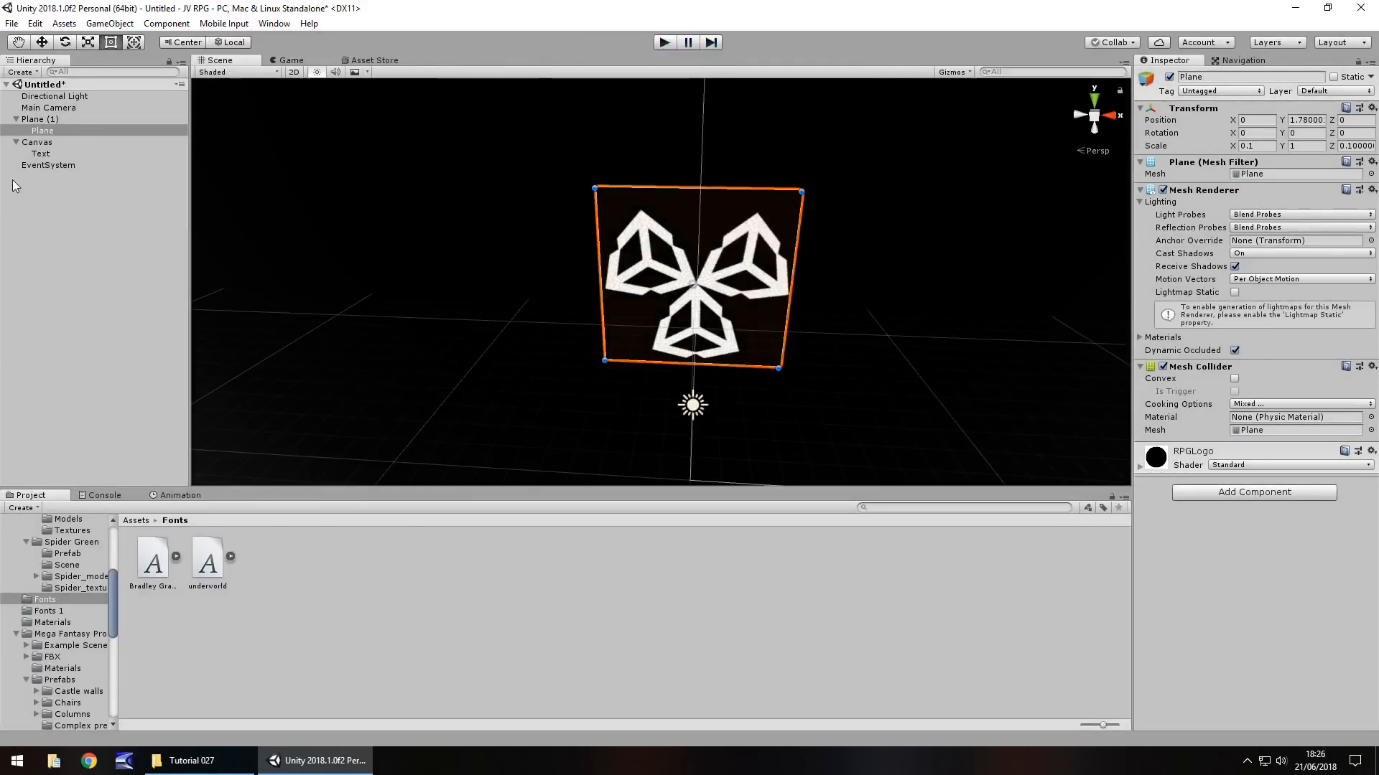
- Rename the canvas's Text object as Logo
right_click(33, 154)
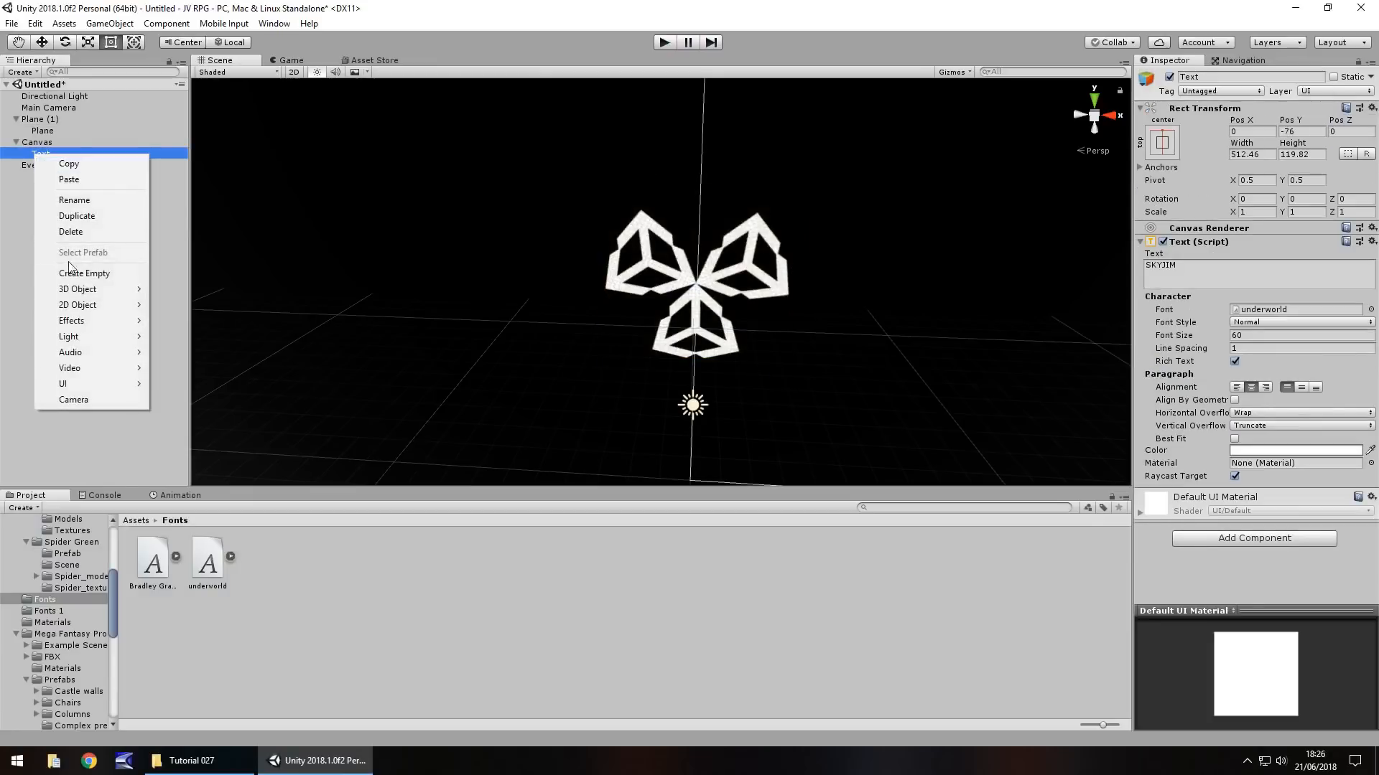
left_click(96, 198)
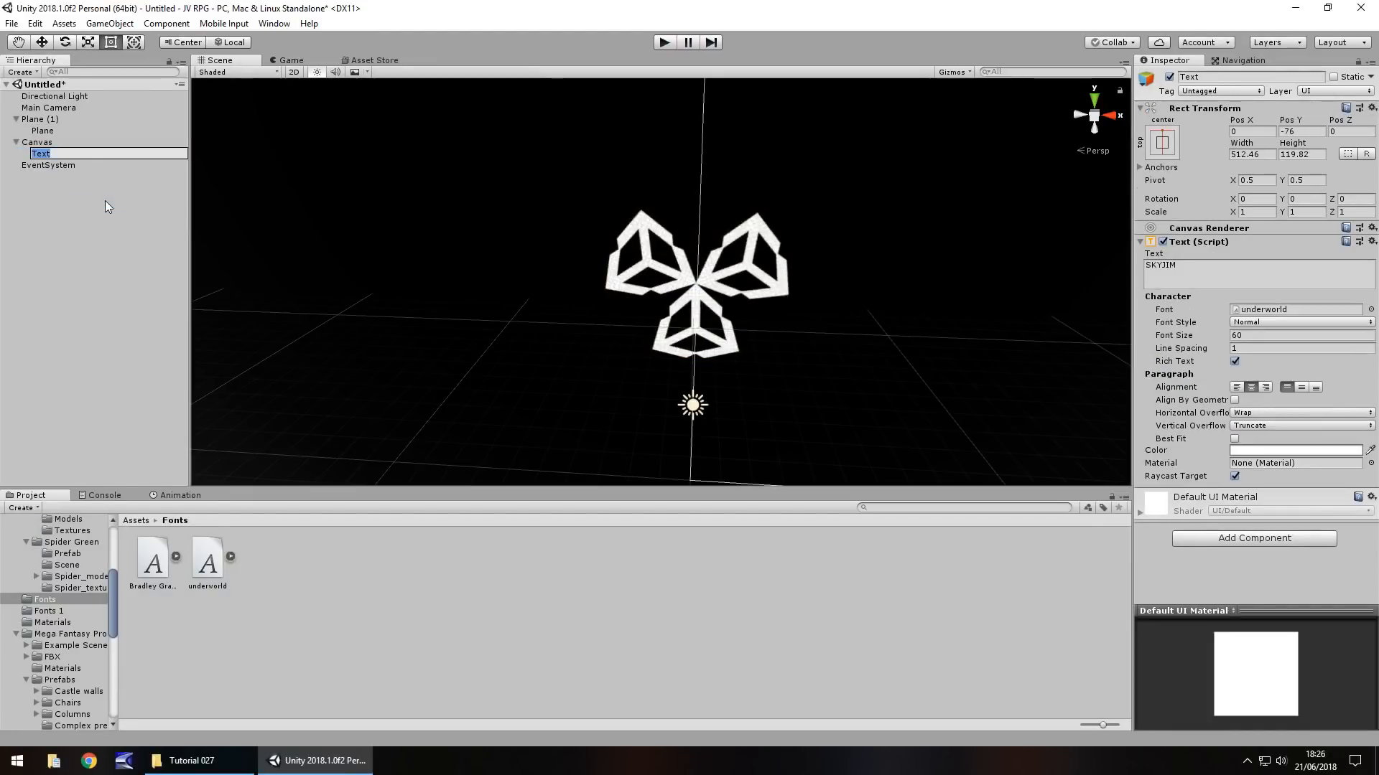
type("KL")
key("BackSpace")
key("BackSpace")
type("Logo")
key("Return")
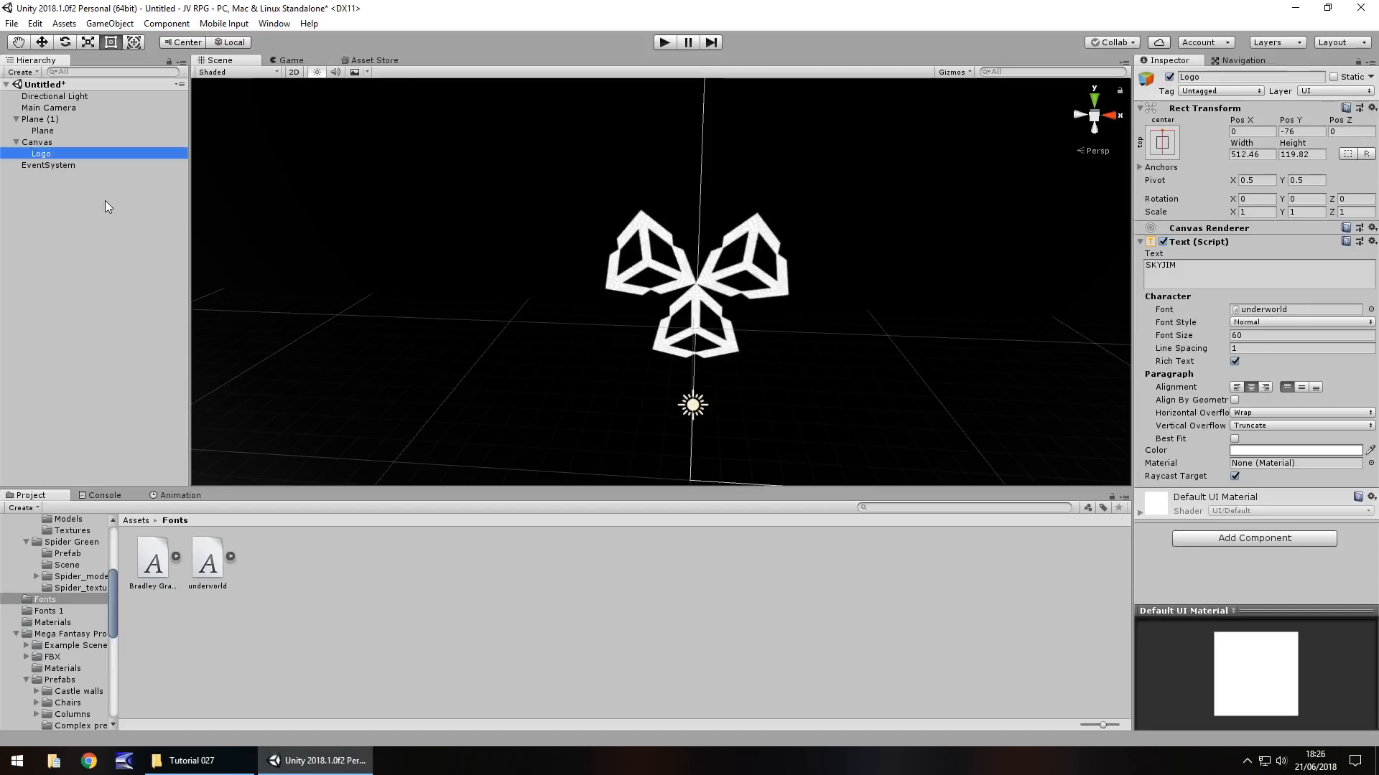
- Add a second UI Text to the canvas with the content "Click Anywhere To Begin"
left_click(109, 23)
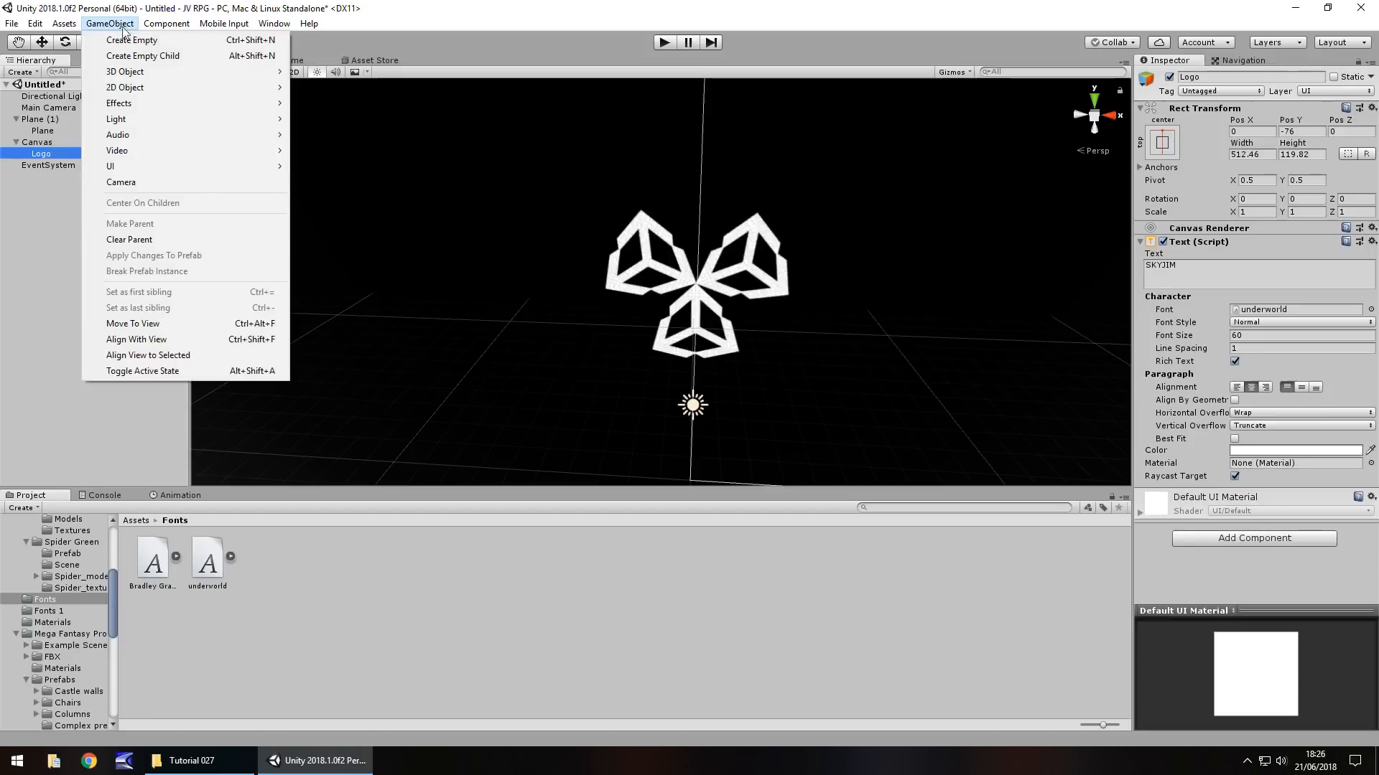
mouse_move(121, 174)
left_click(316, 166)
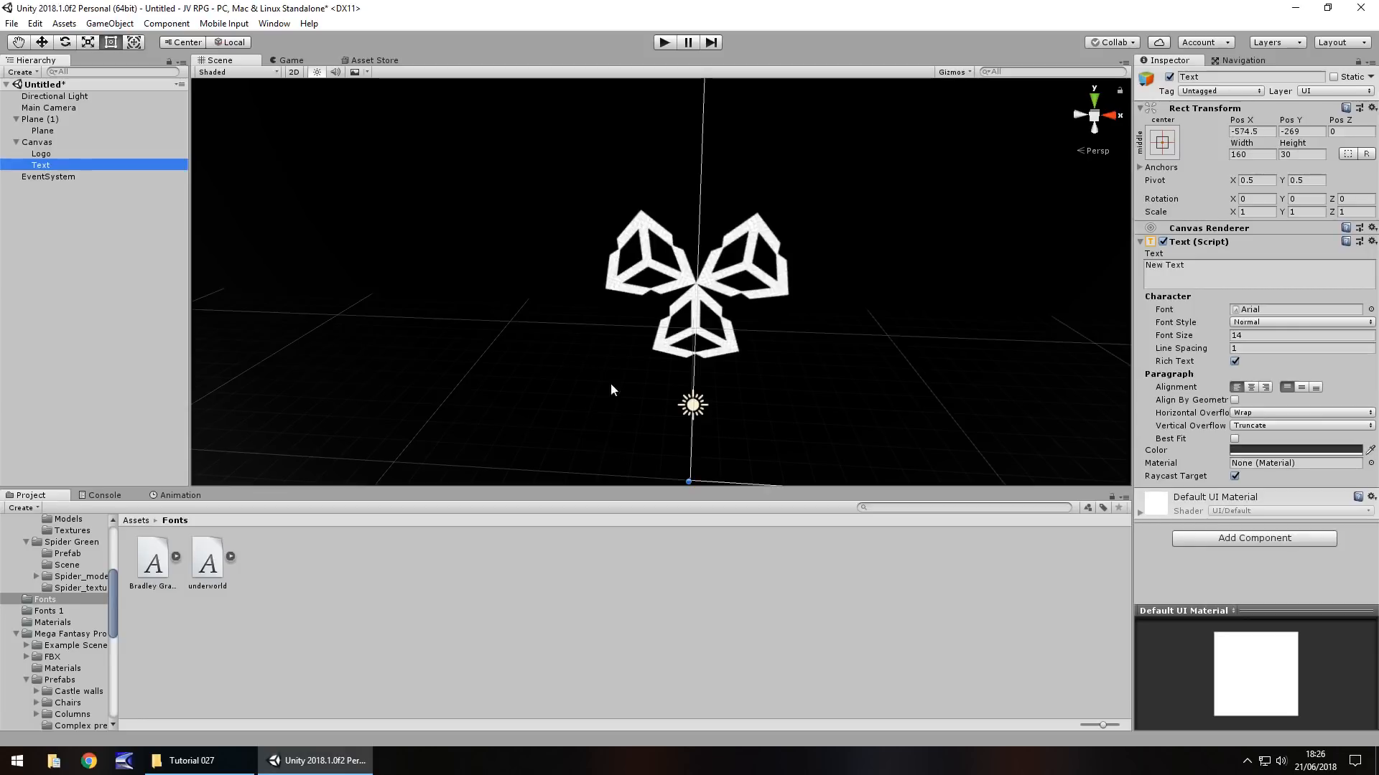
left_click(1212, 274)
type("Click ")
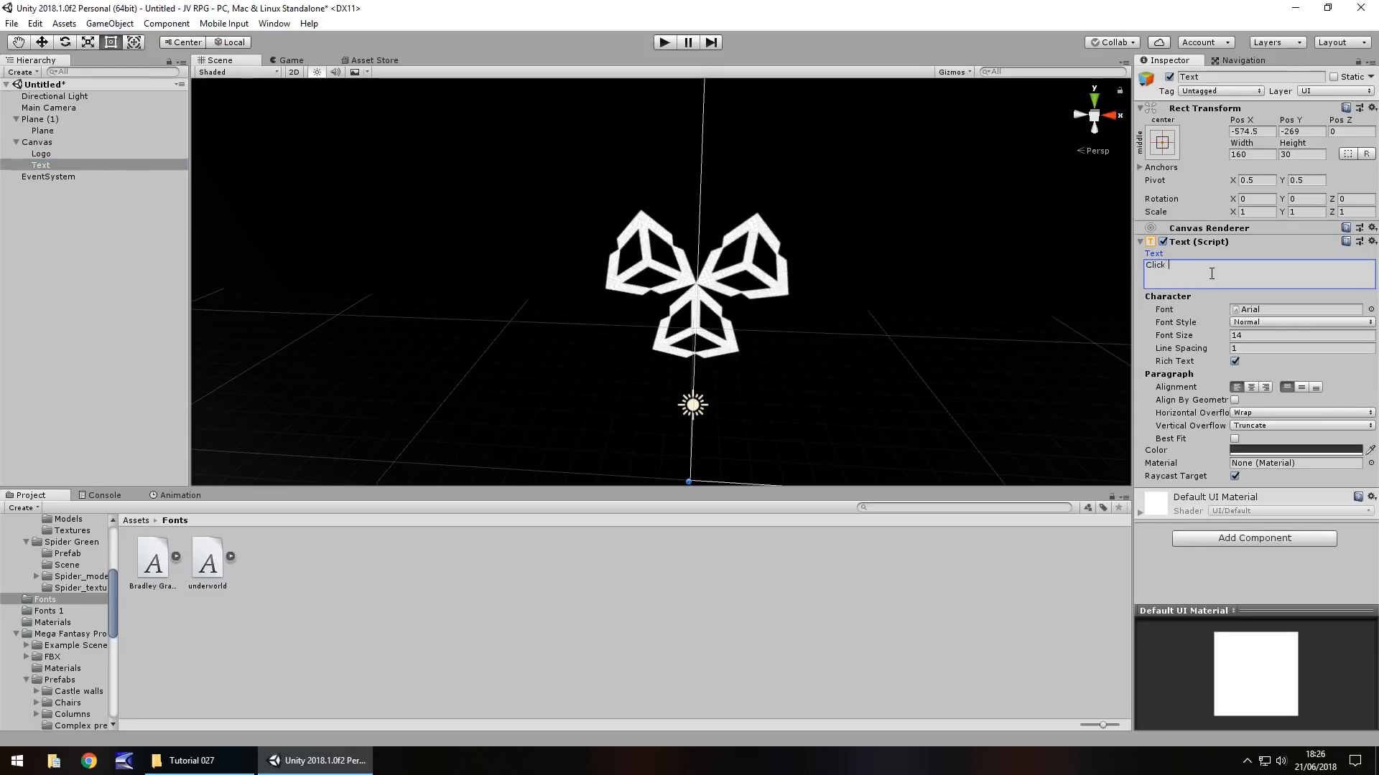
type("Anywhere To Begin")
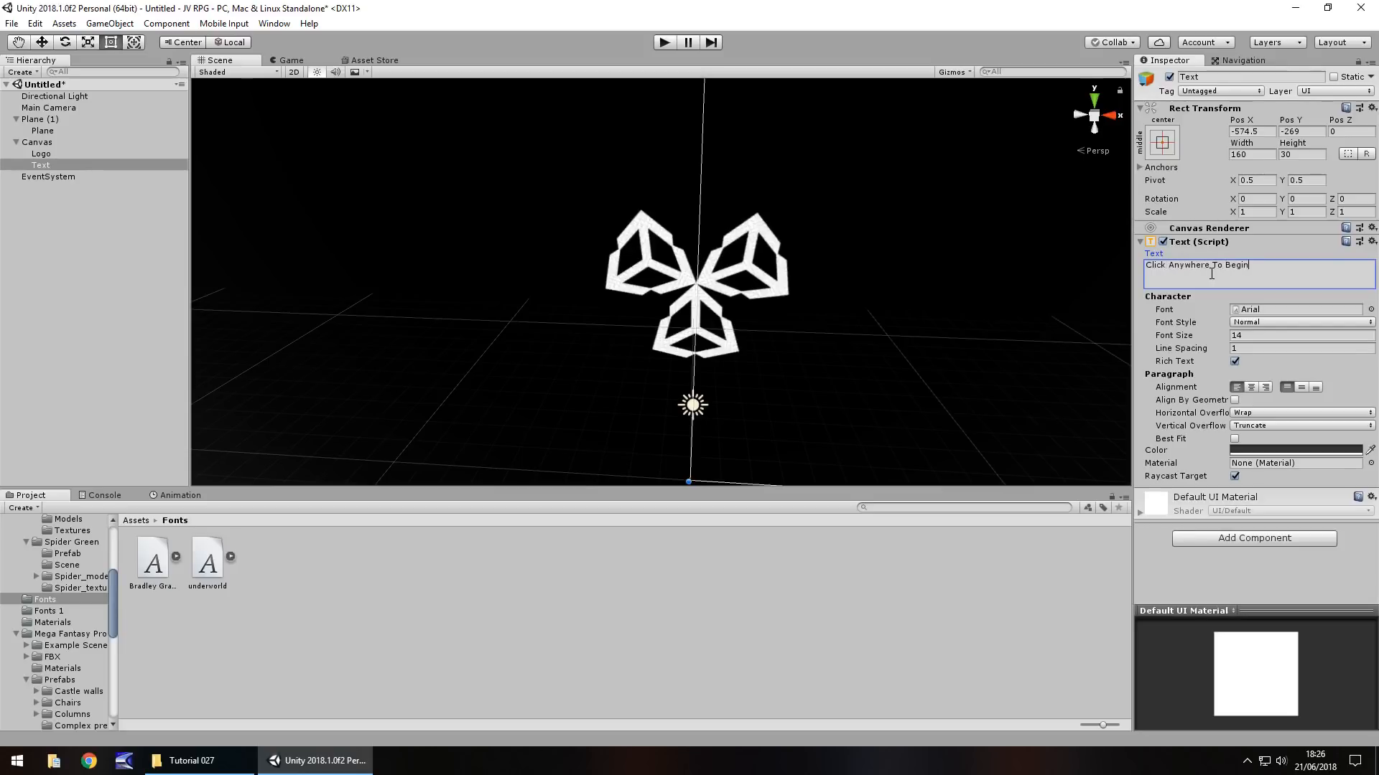
- Set the new Text's color to white and its font to Bradley Gratis
left_click(1278, 450)
left_click(163, 117)
left_click(277, 32)
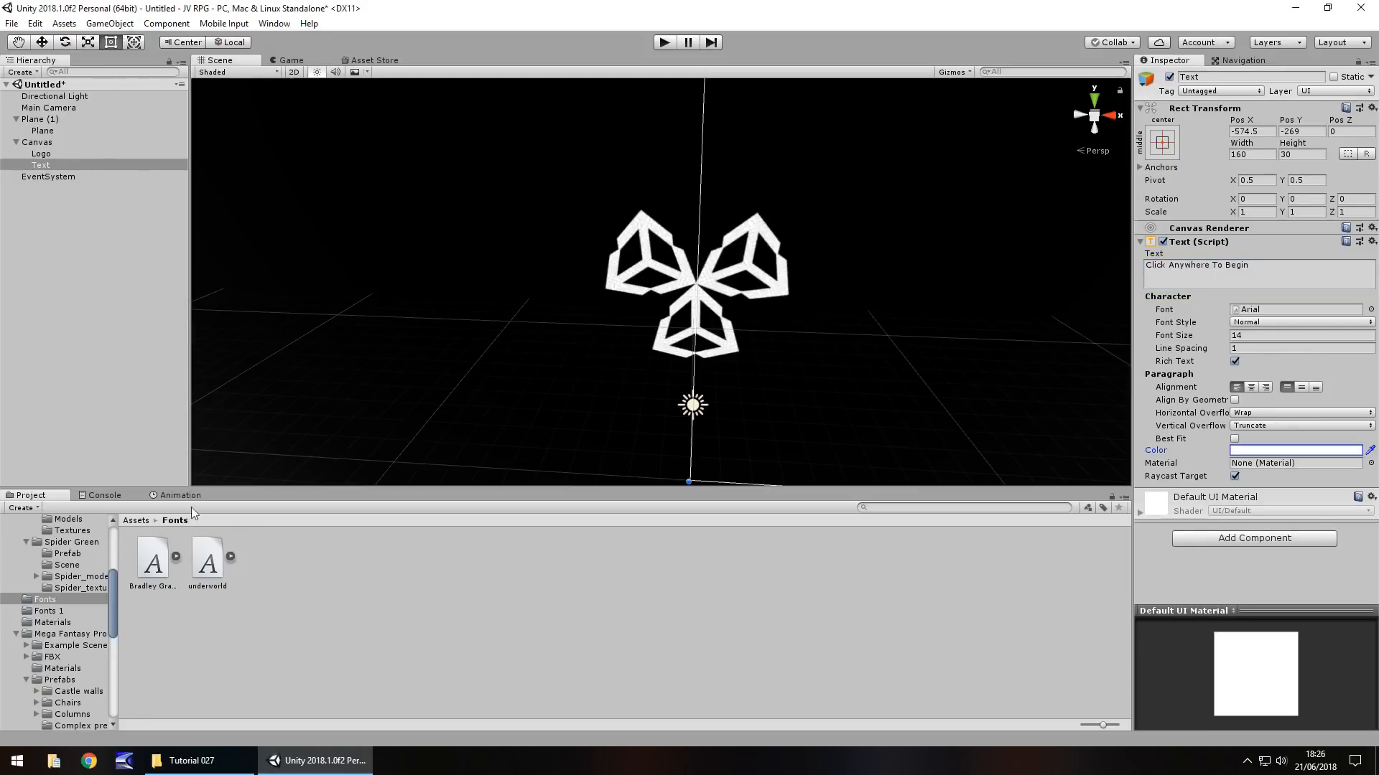
left_click_drag(144, 572, 1267, 311)
- Anchor the new Text to bottom center and set its Pos X and Pos Y to 0
left_click(1162, 142)
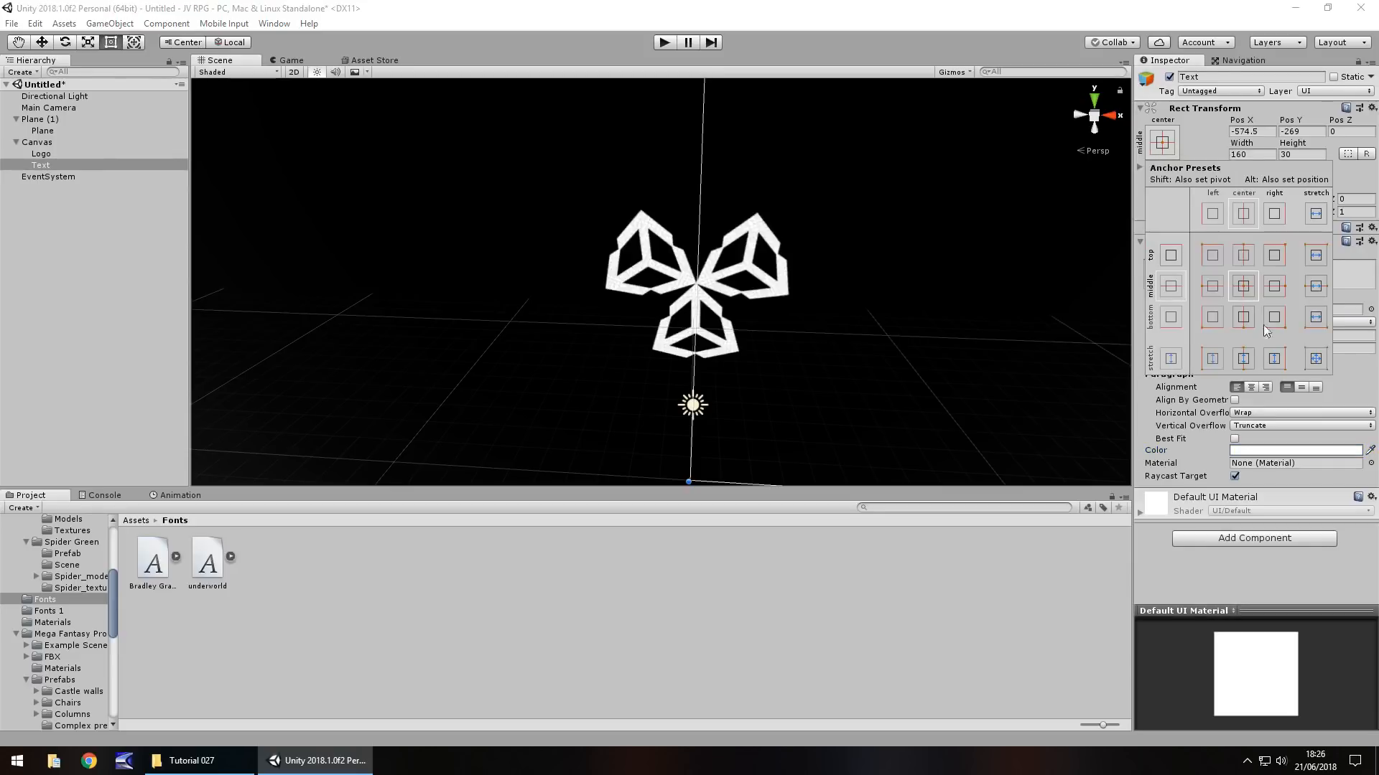
left_click(1243, 316)
left_click(1254, 132)
type("0")
key("Tab")
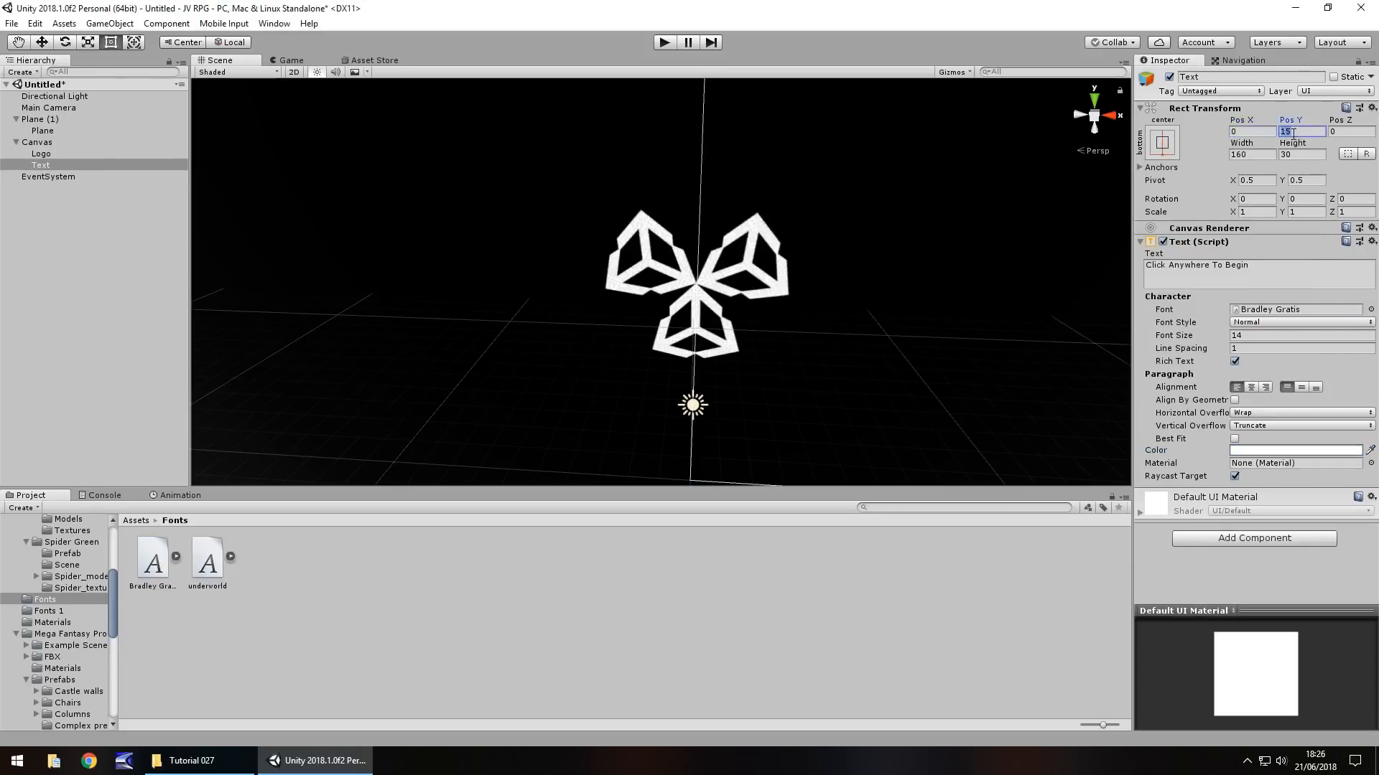
type("0")
- Frame the new Text, raise it to a Pos Y of about 42.7, and run the scene in play mode
left_click(34, 164)
double_click(34, 165)
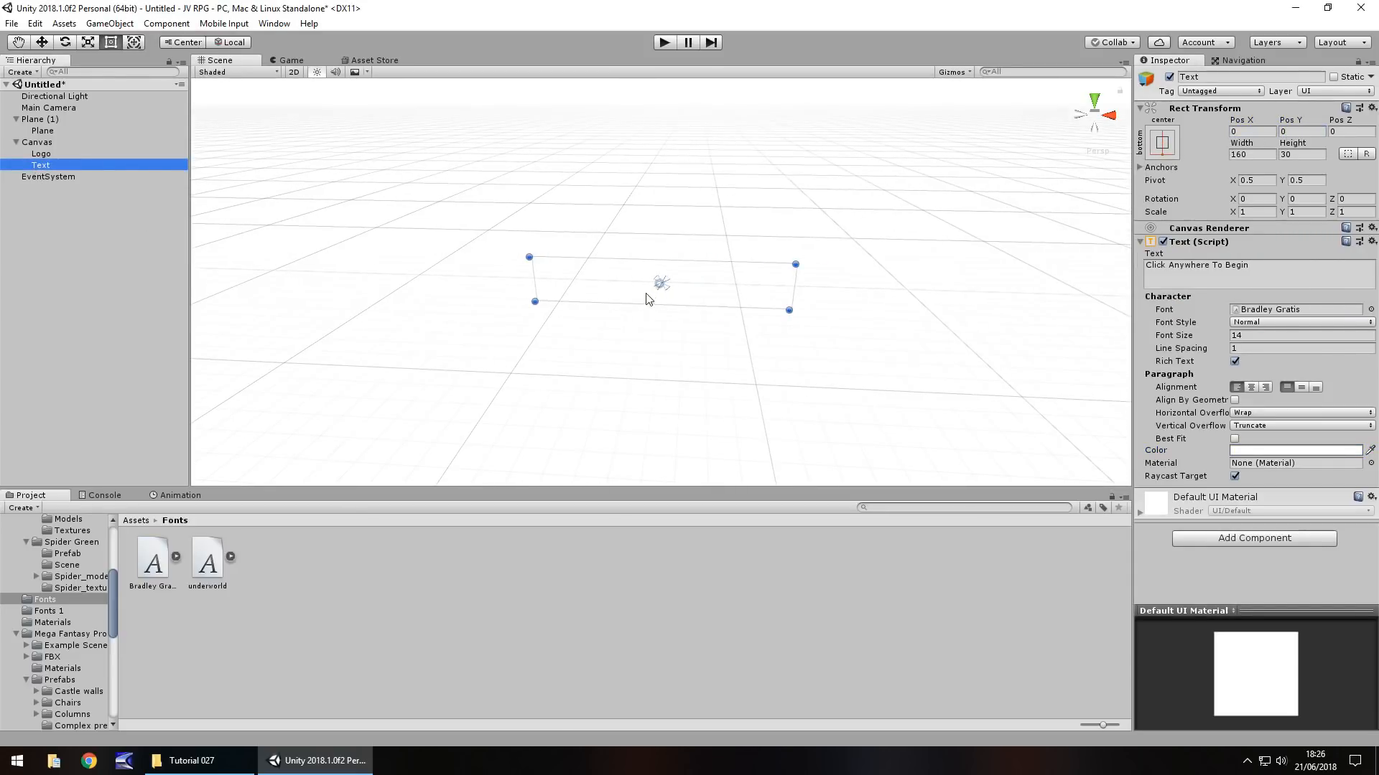
left_click_drag(702, 284, 707, 213)
left_click(664, 42)
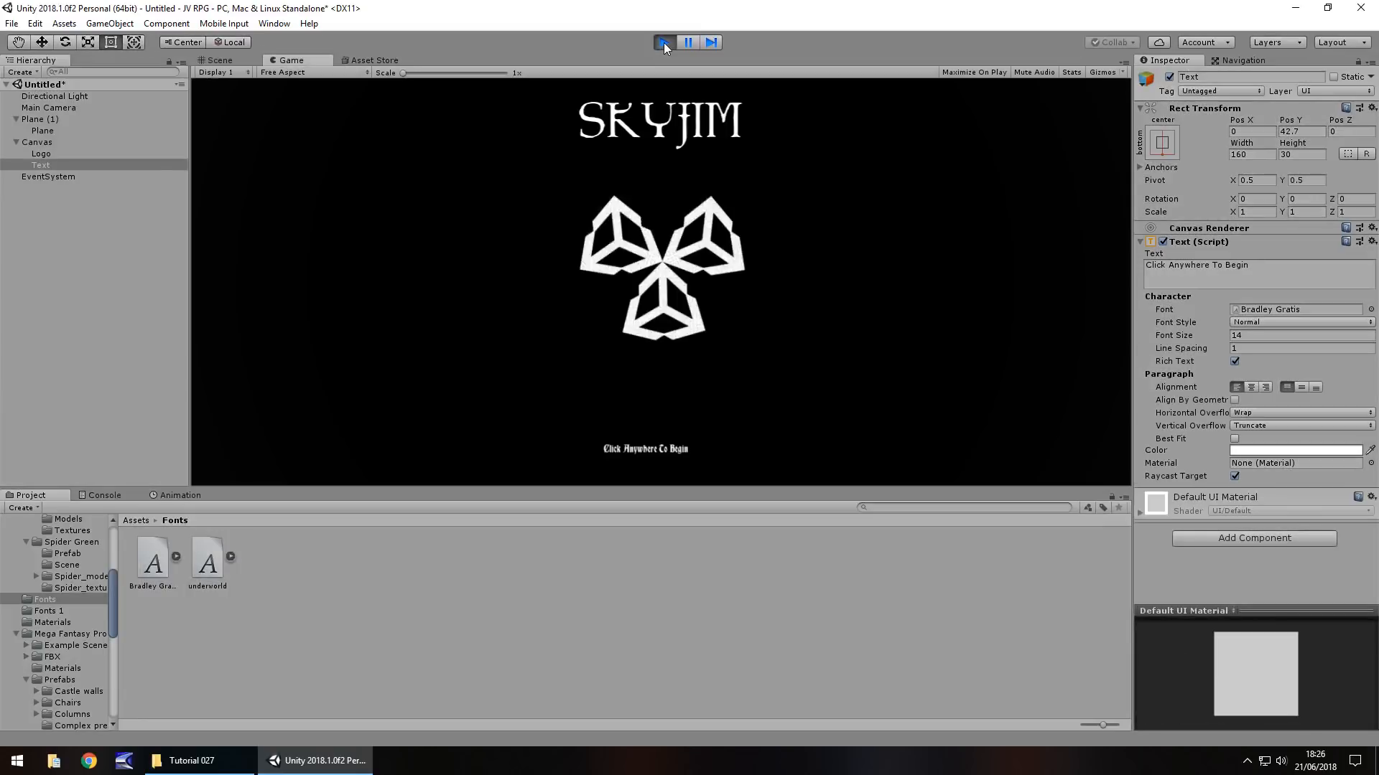
- Exit play mode and enlarge the prompt Text's box to about 312.55 wide by 35.05 high
left_click(664, 41)
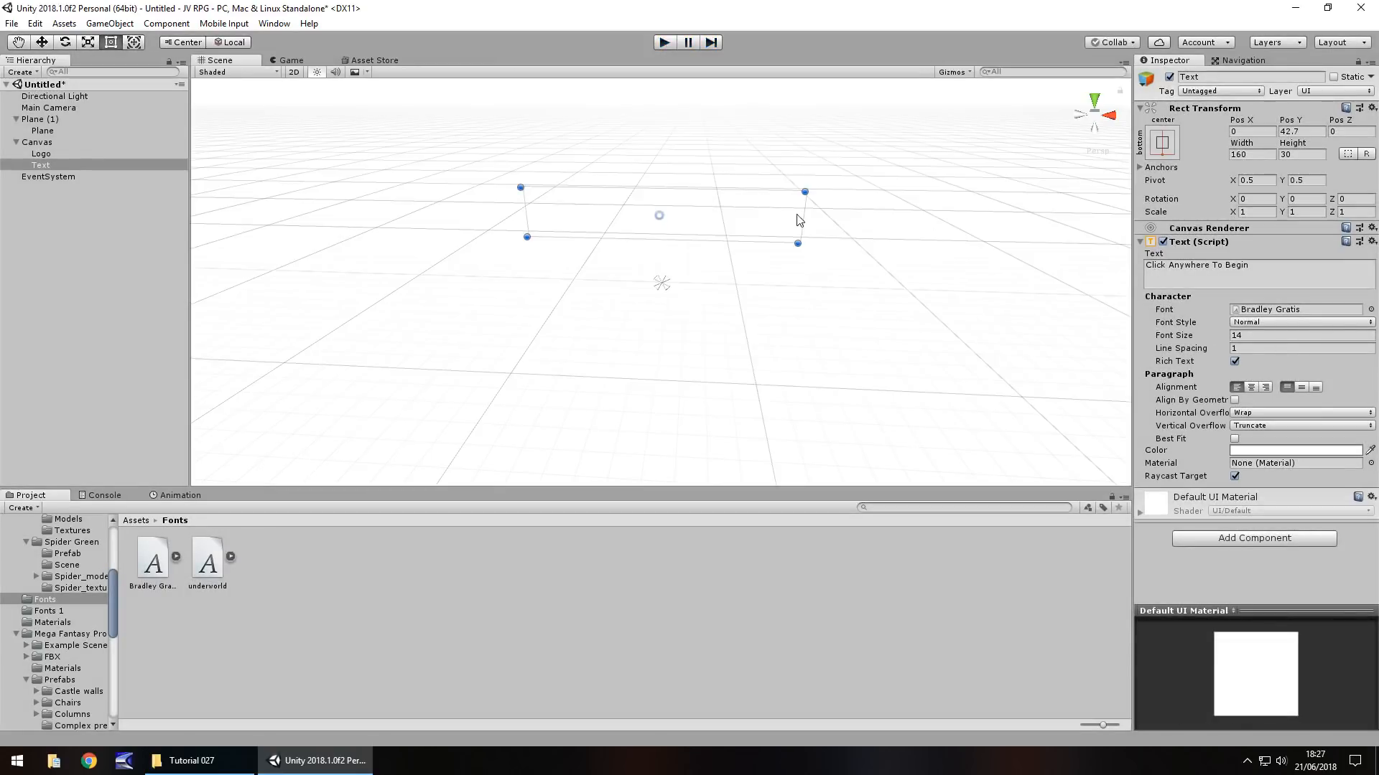
left_click_drag(799, 219, 1091, 222)
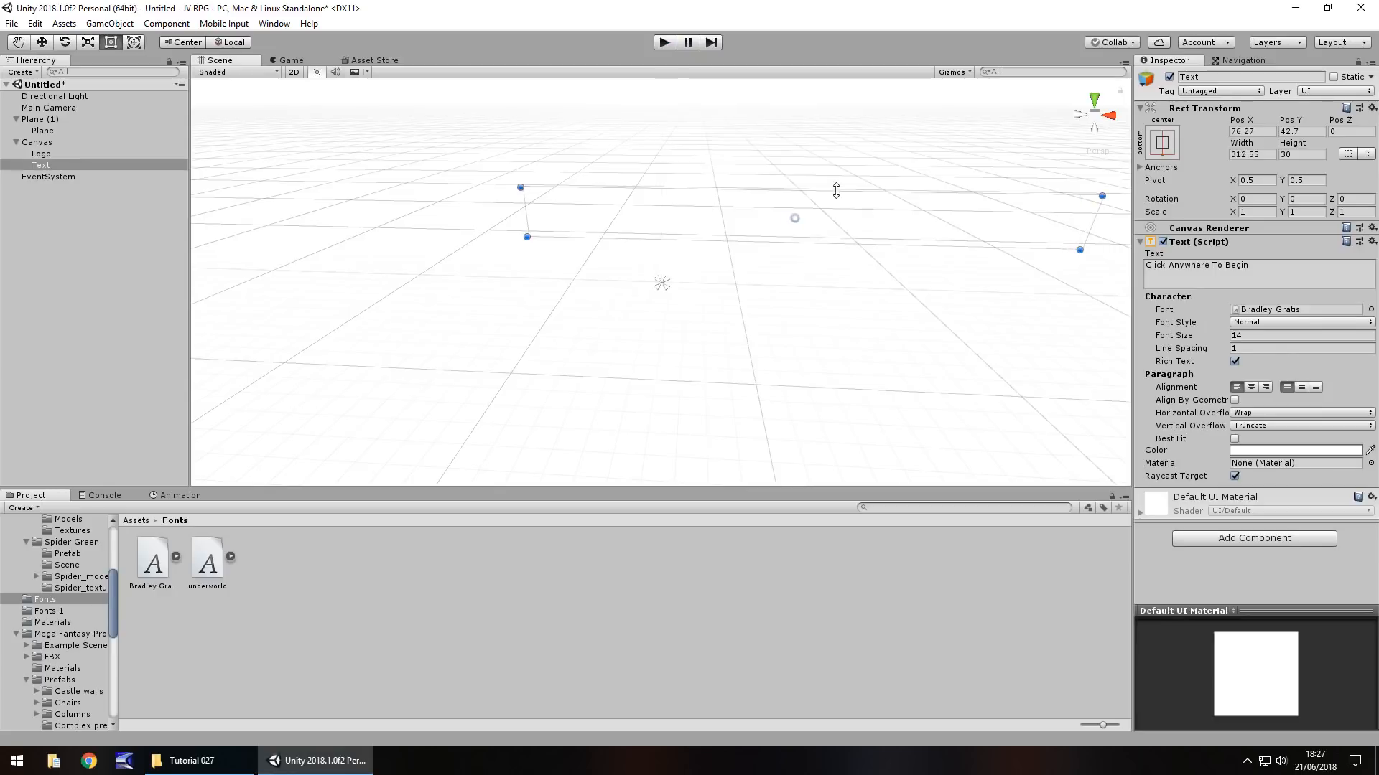
left_click_drag(836, 190, 836, 181)
- Set the prompt Text's font size to 28, center its alignment, and move the box to about Pos X 0 and Pos Y 47.4
left_click(1240, 335)
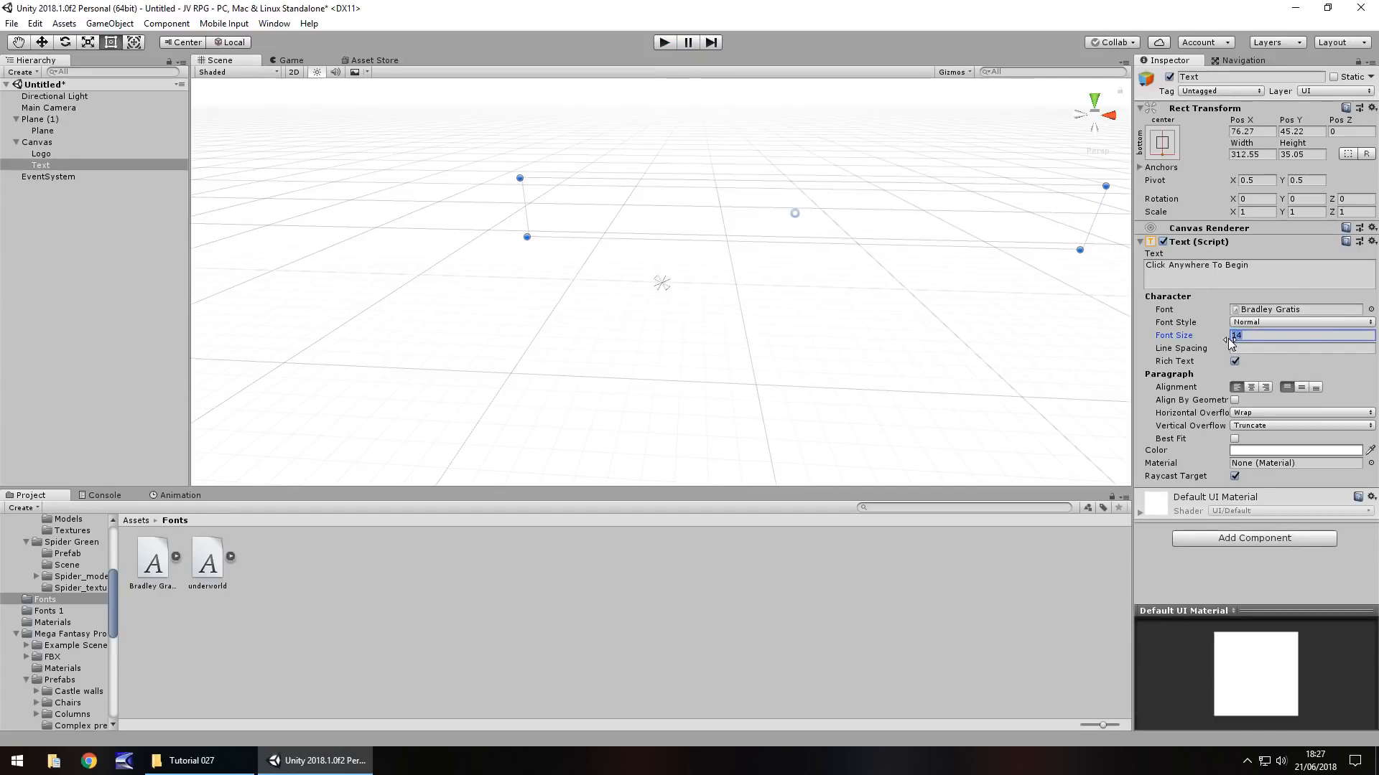
type("28")
left_click(1251, 388)
left_click_drag(850, 224, 720, 223)
- Run the scene in play mode to check the enlarged prompt, and stop it
left_click(687, 43)
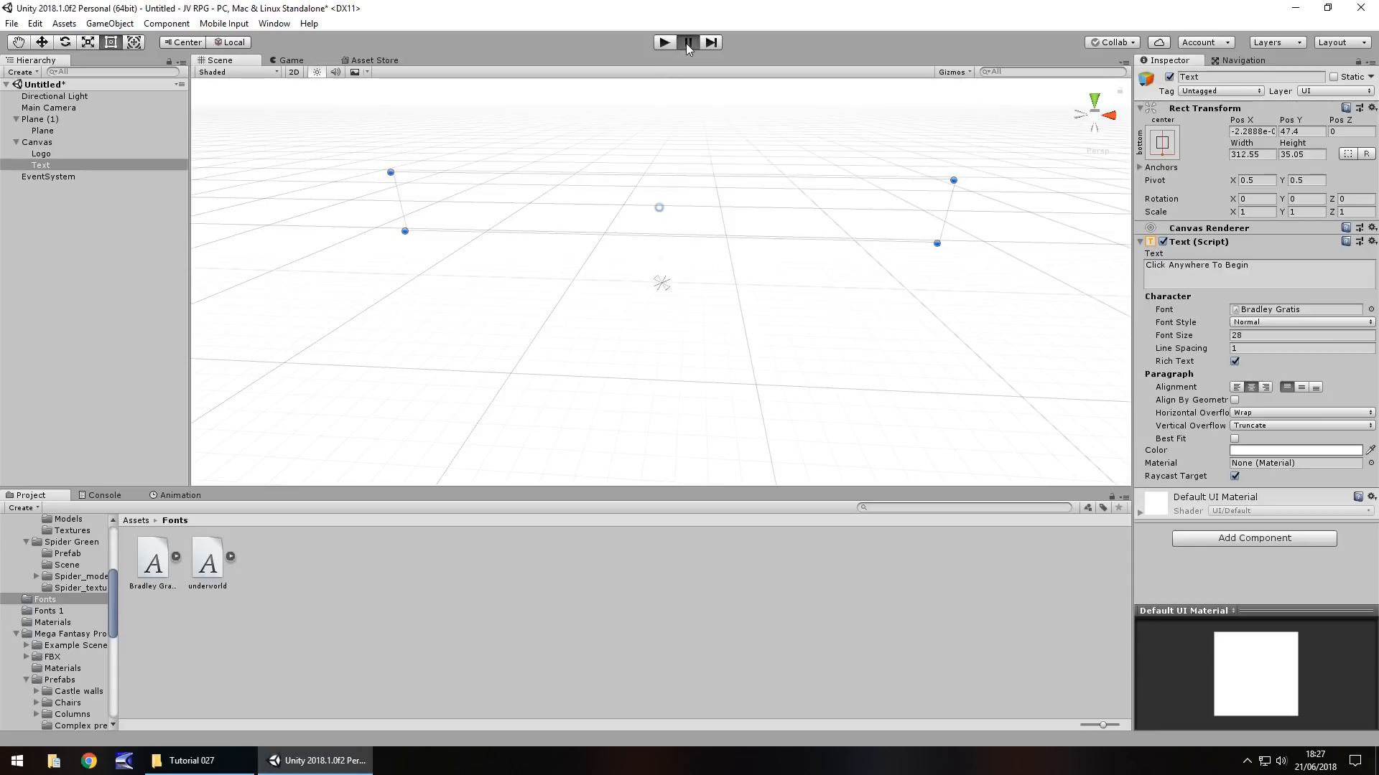
left_click(665, 43)
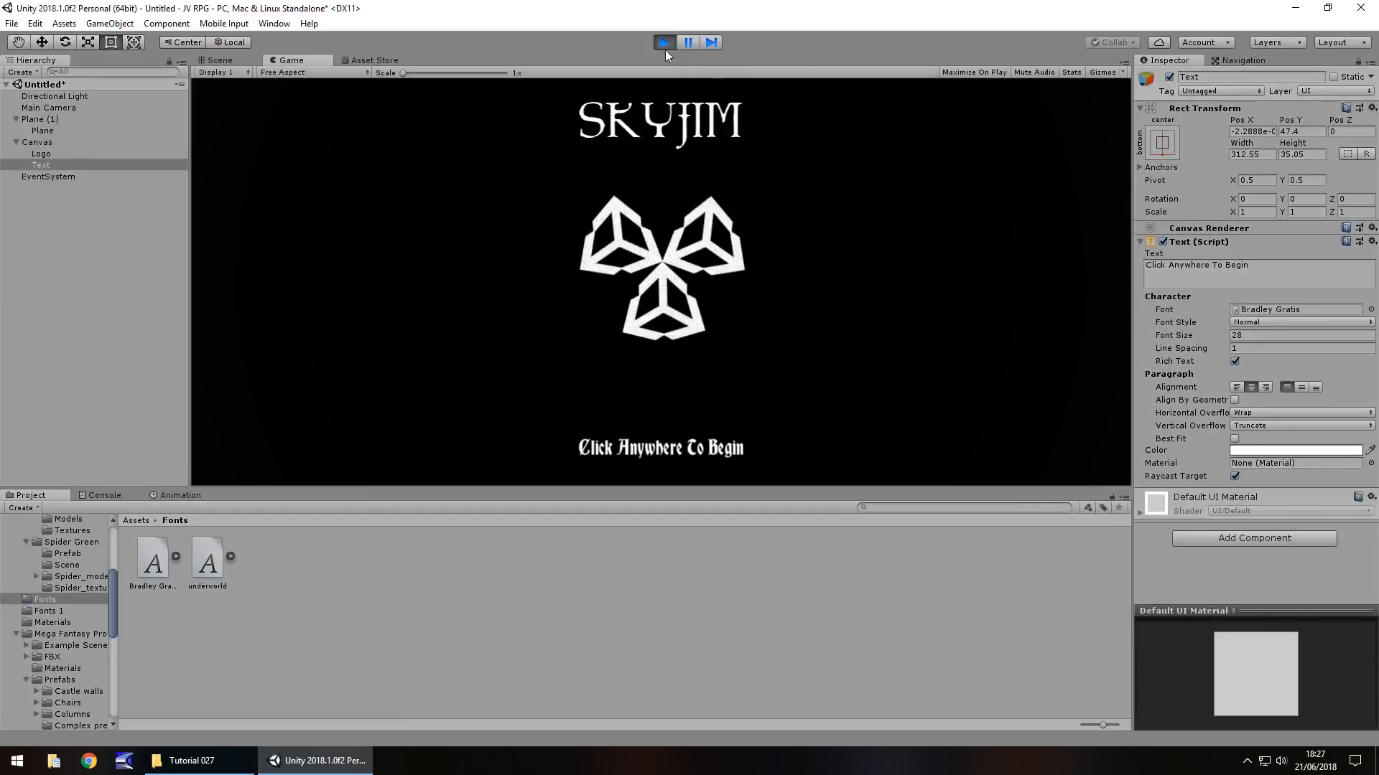
left_click(665, 43)
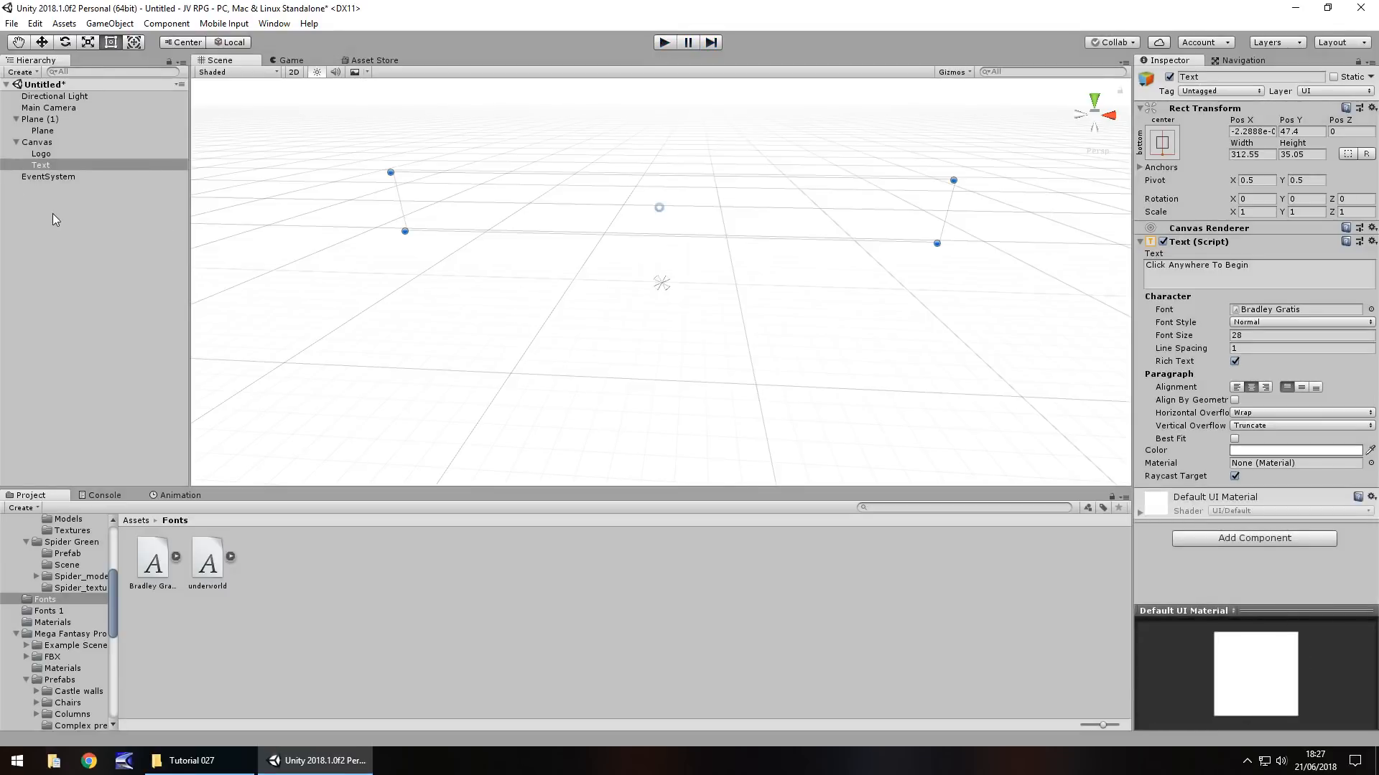
- Frame the Main Camera and add a Particle System as a child of Plane (1)
double_click(48, 106)
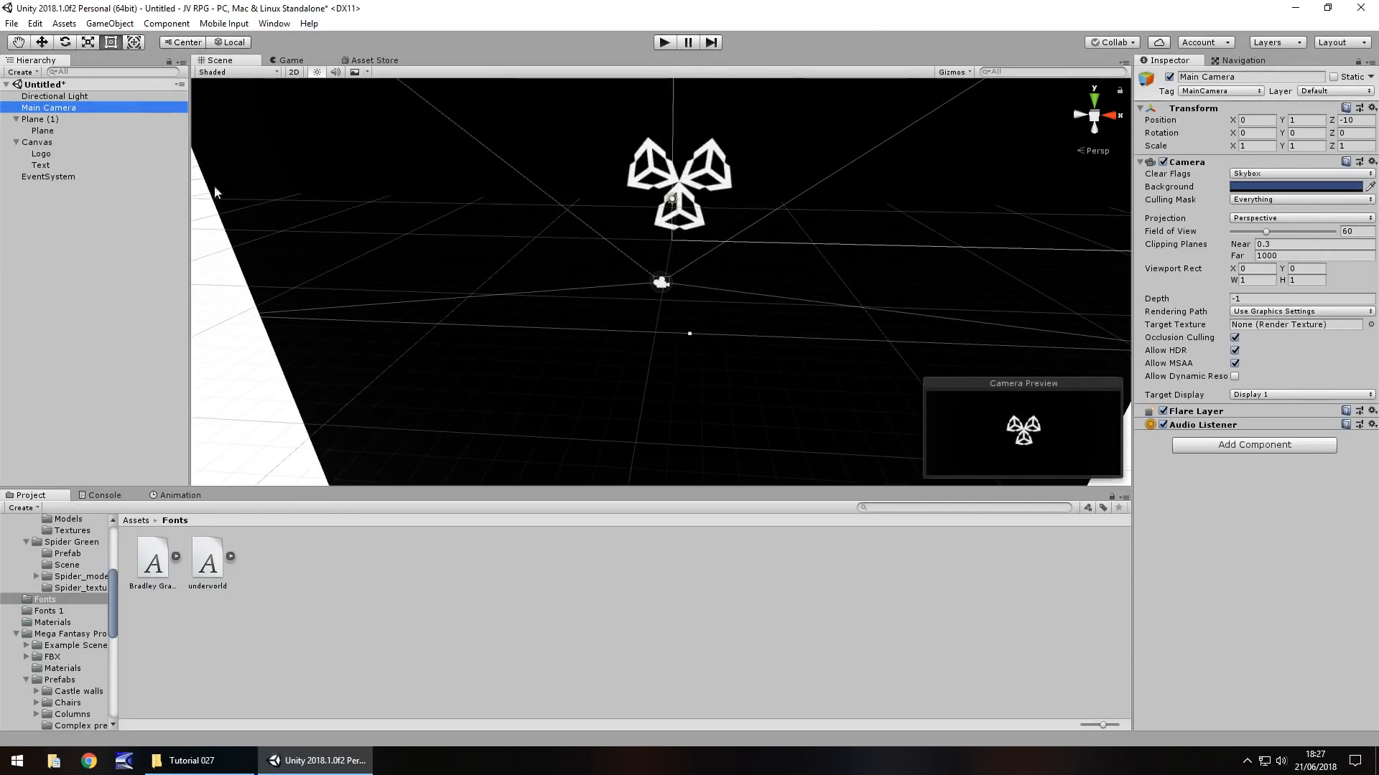
left_click(40, 121)
right_click(39, 122)
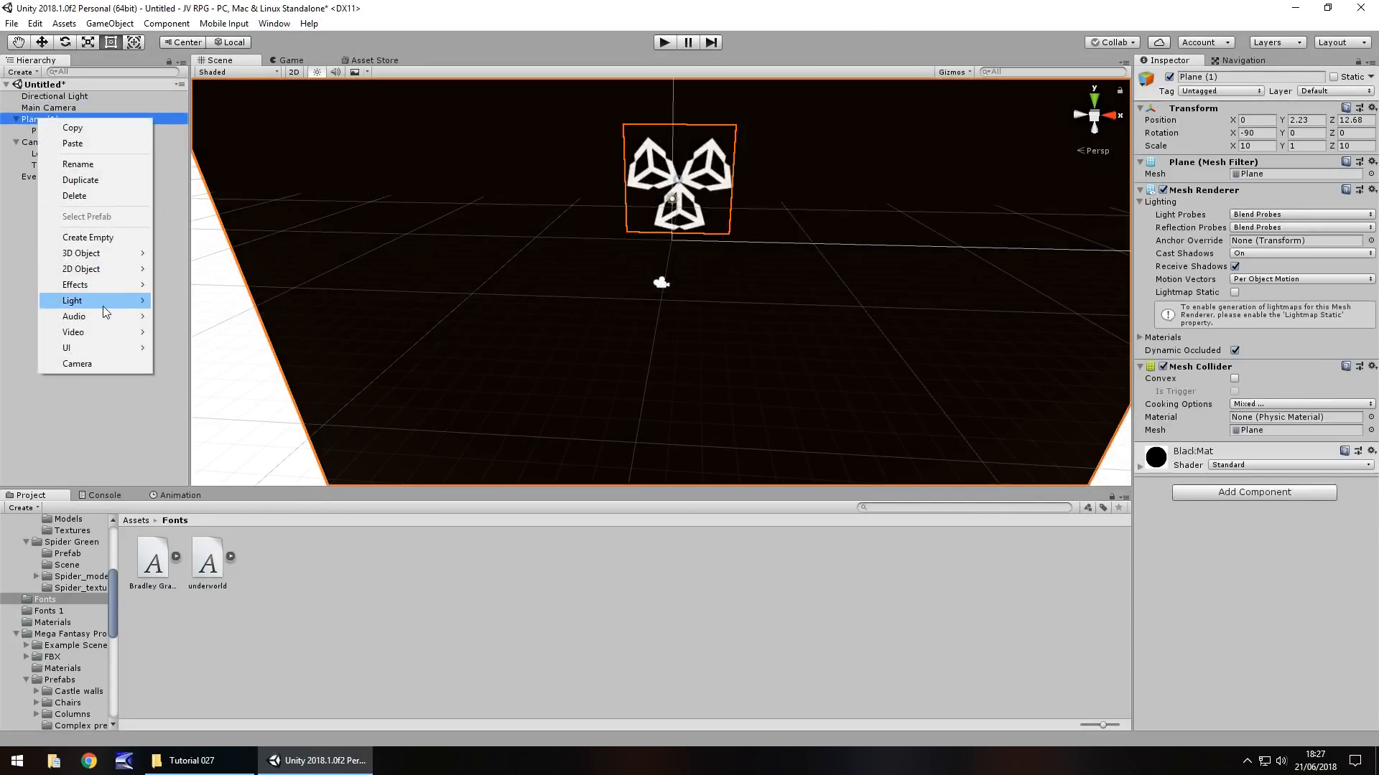
mouse_move(120, 290)
left_click(190, 286)
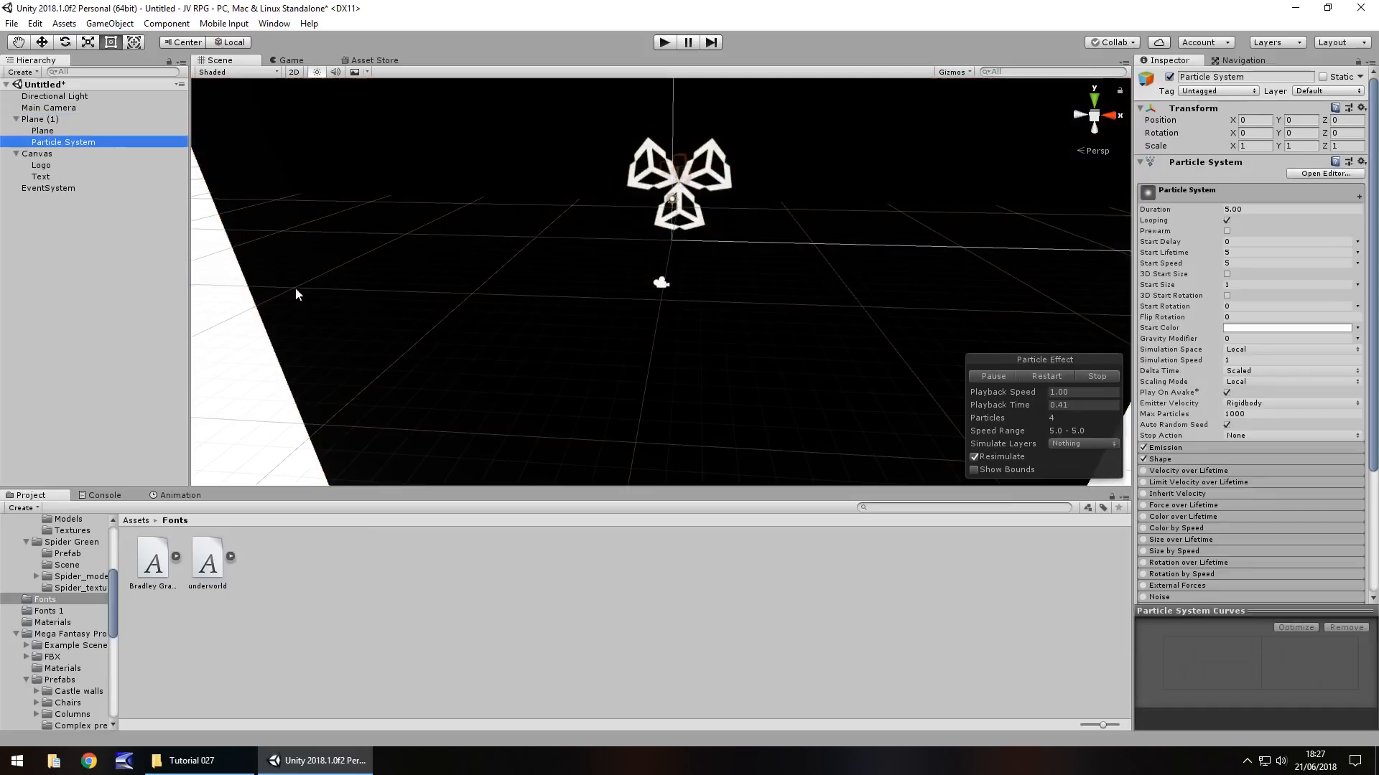
- Move the Particle System below the logo and in front of the plane, to about Y 12.58 and Z -1.442
right_click_drag(821, 248, 643, 235)
key("Right")
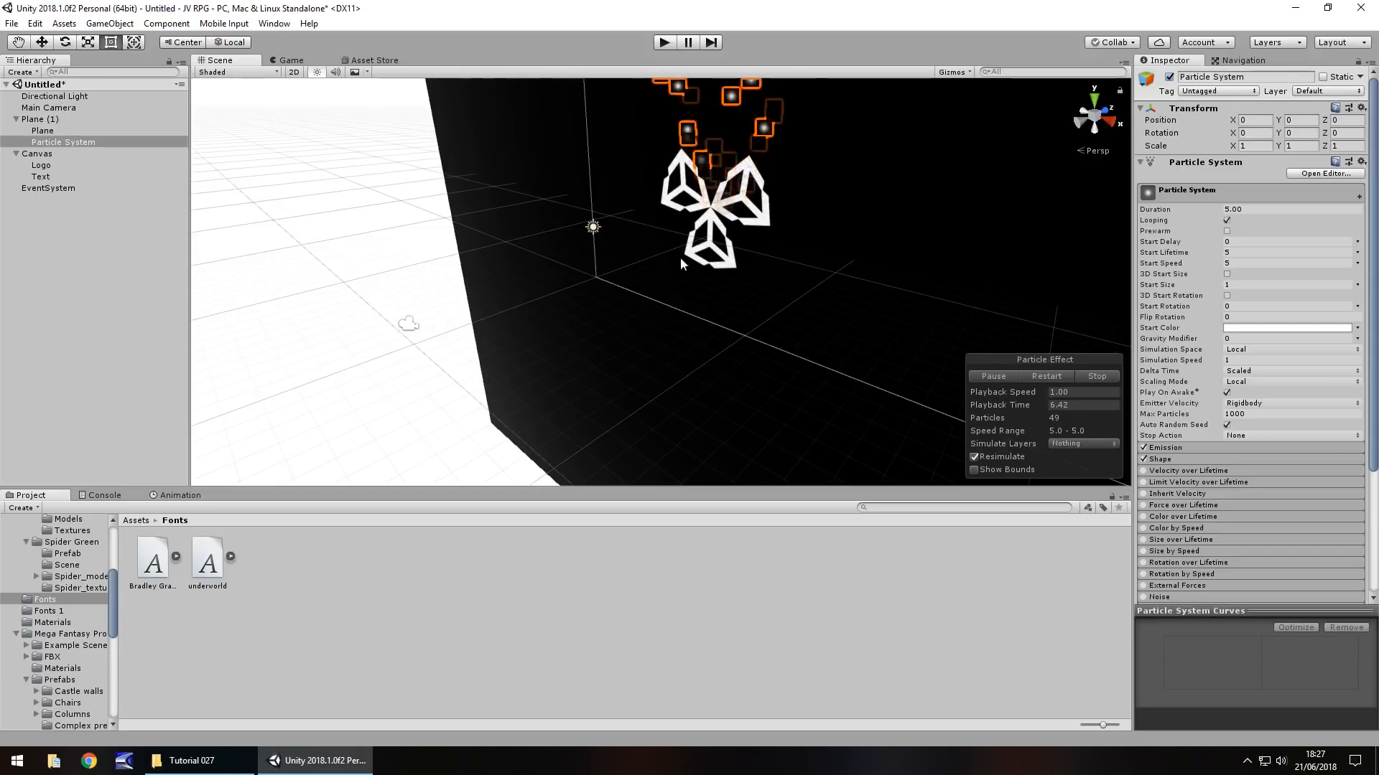
left_click(42, 43)
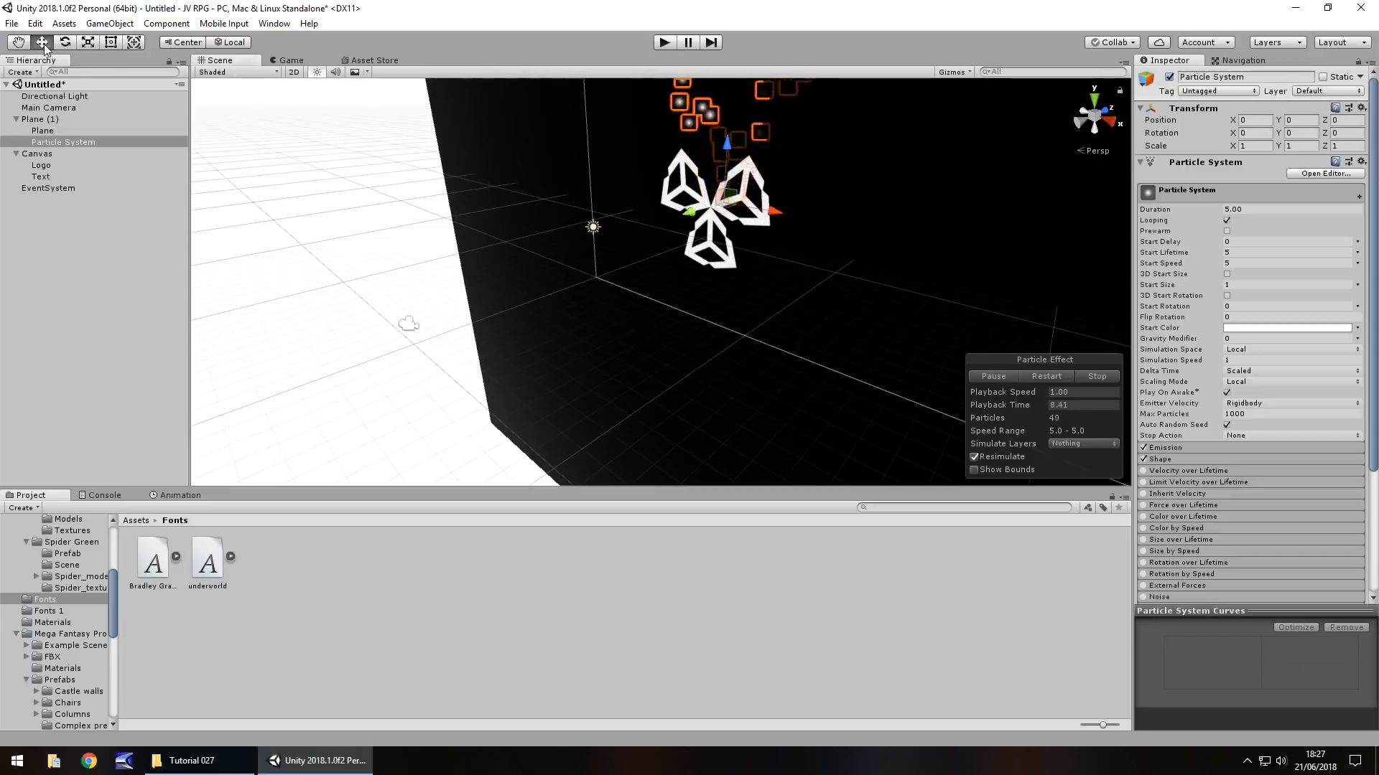
left_click_drag(684, 217, 598, 420)
right_click_drag(439, 273, 495, 199)
key("Left")
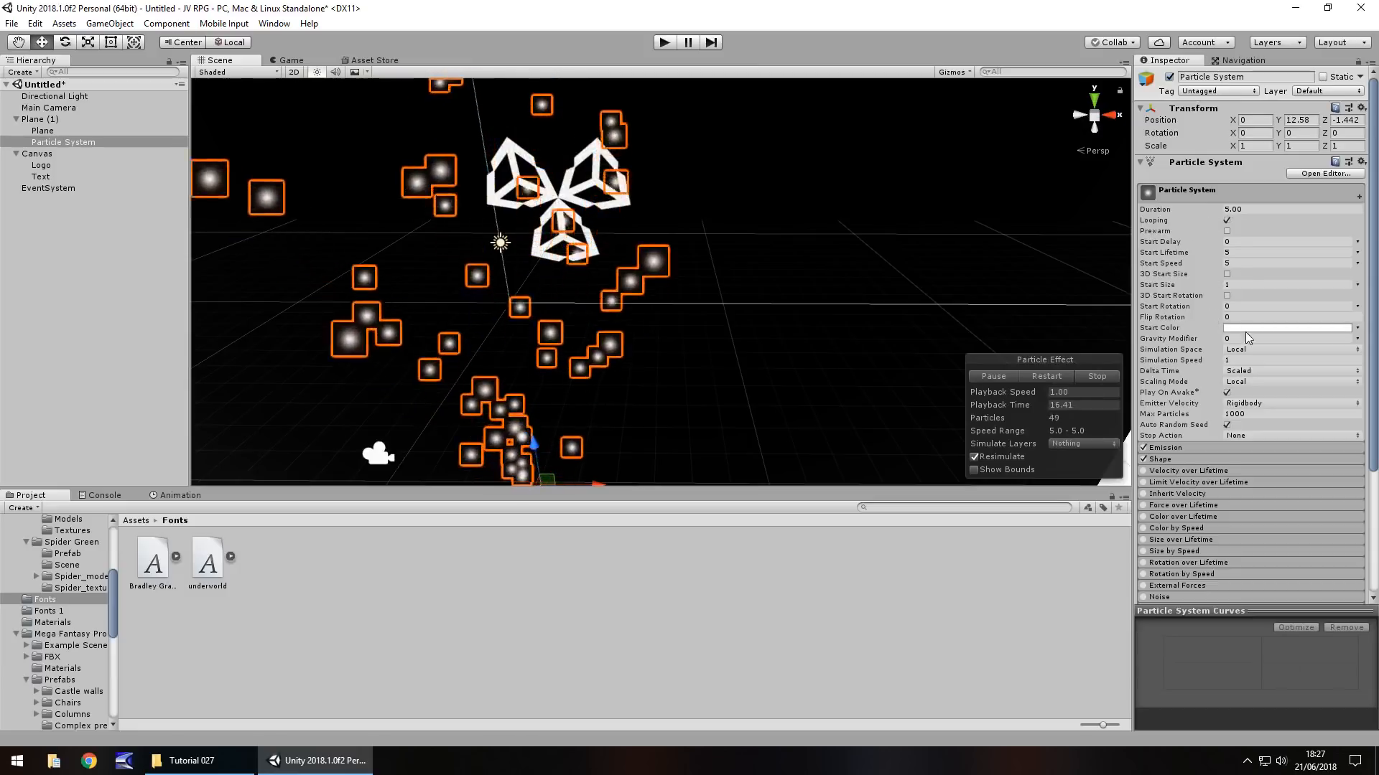
- Set the Particle System's emission Rate over Time to 100
left_click(1177, 447)
left_click(1261, 460)
type("100")
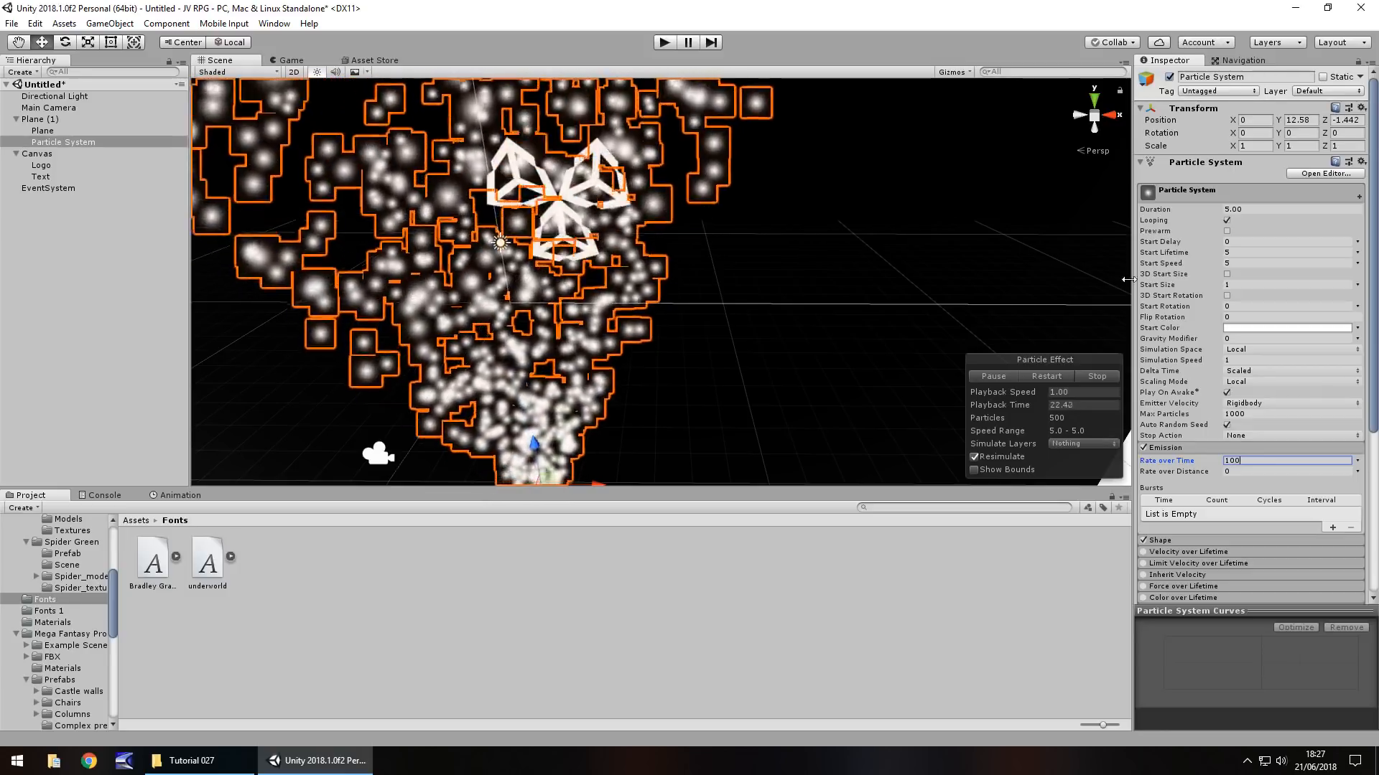
- Set the particles' Start Size to 2, Start Speed to 2 and Start Lifetime to 20
left_click(1250, 285)
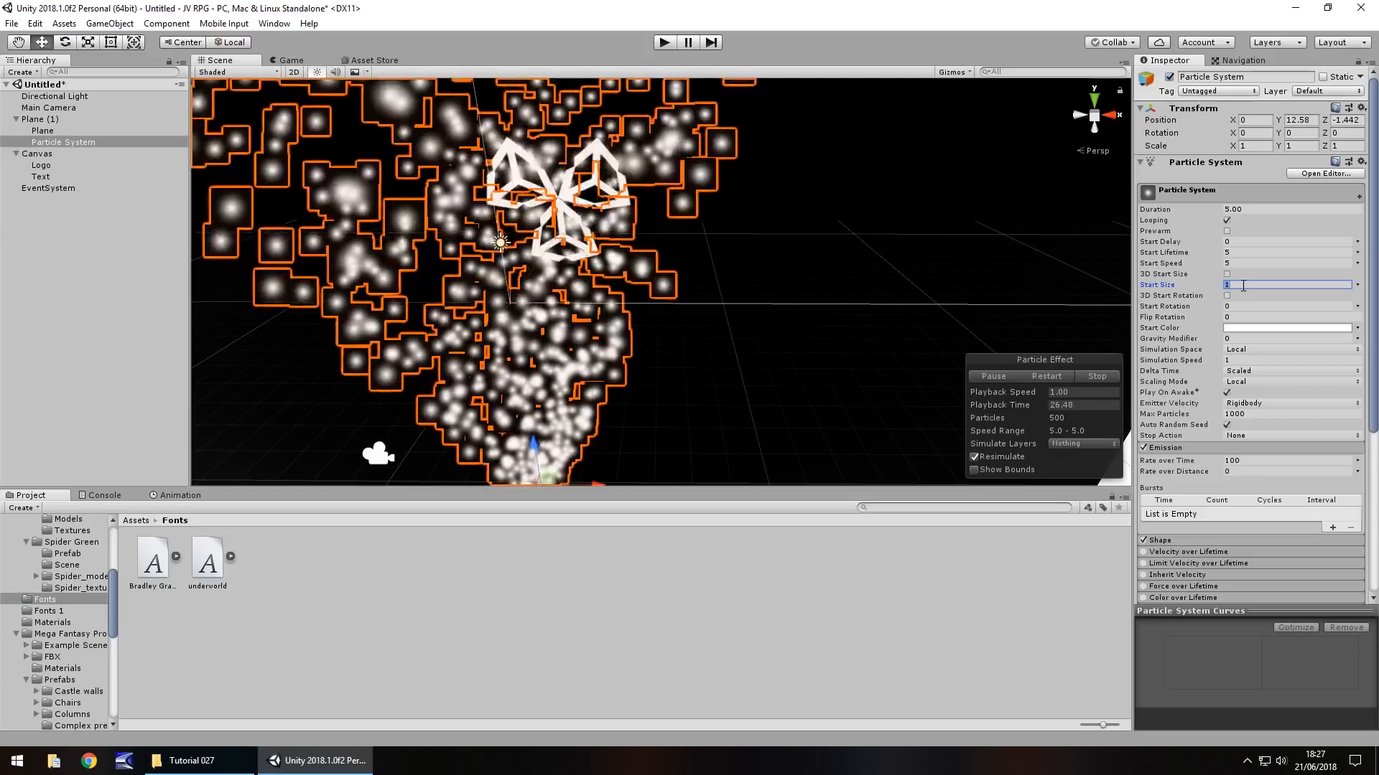
type("2")
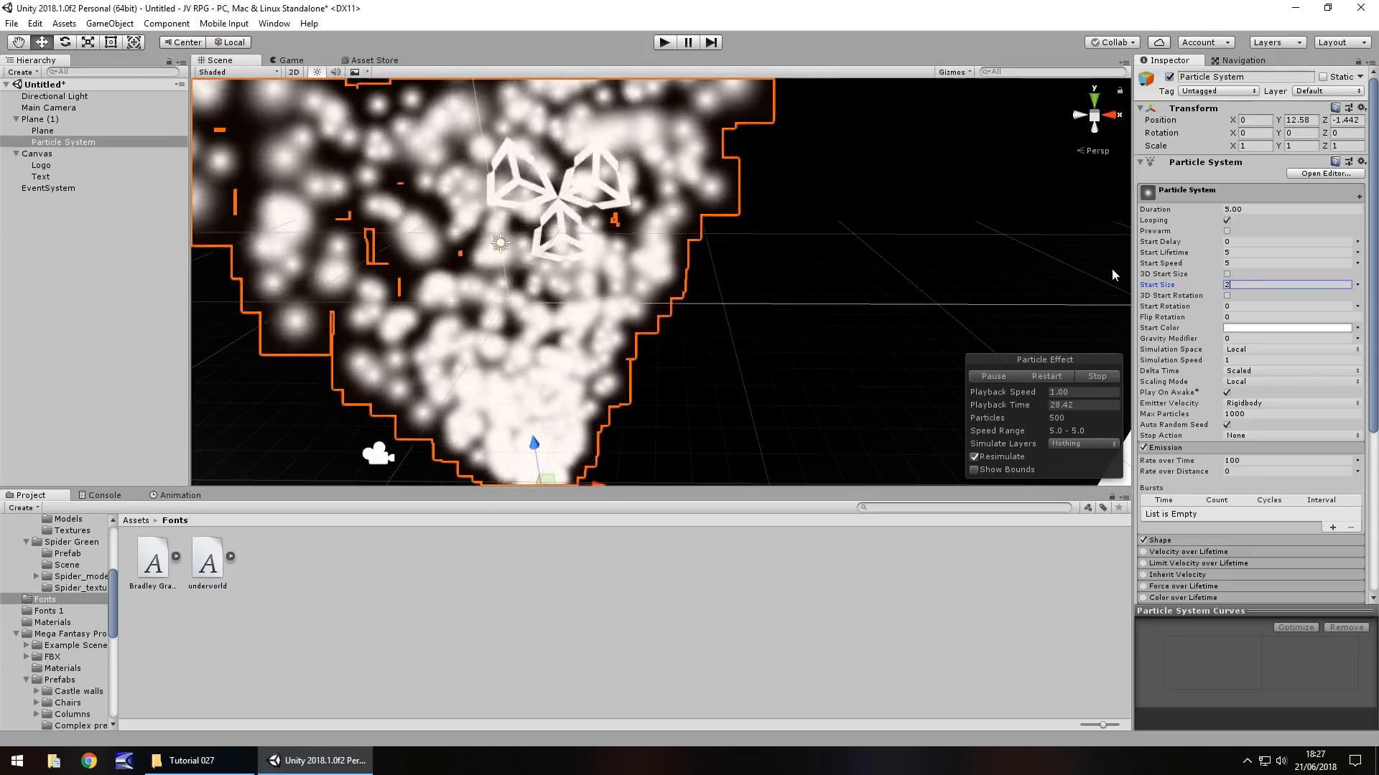
left_click(1249, 264)
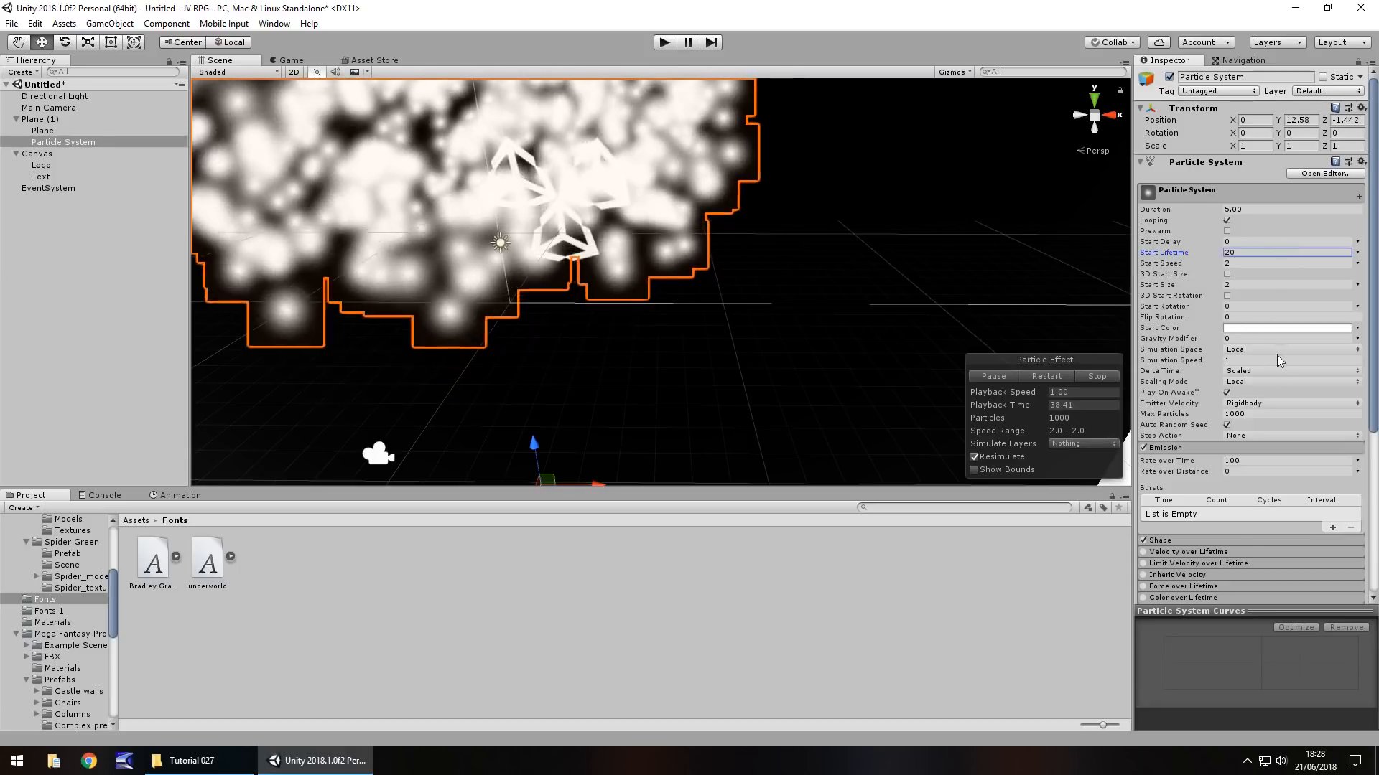
- Enable Size over Lifetime and shape its curve to peak at 1.0 near mid-life and fall to zero at the end
scroll(1277, 360, "down", 3)
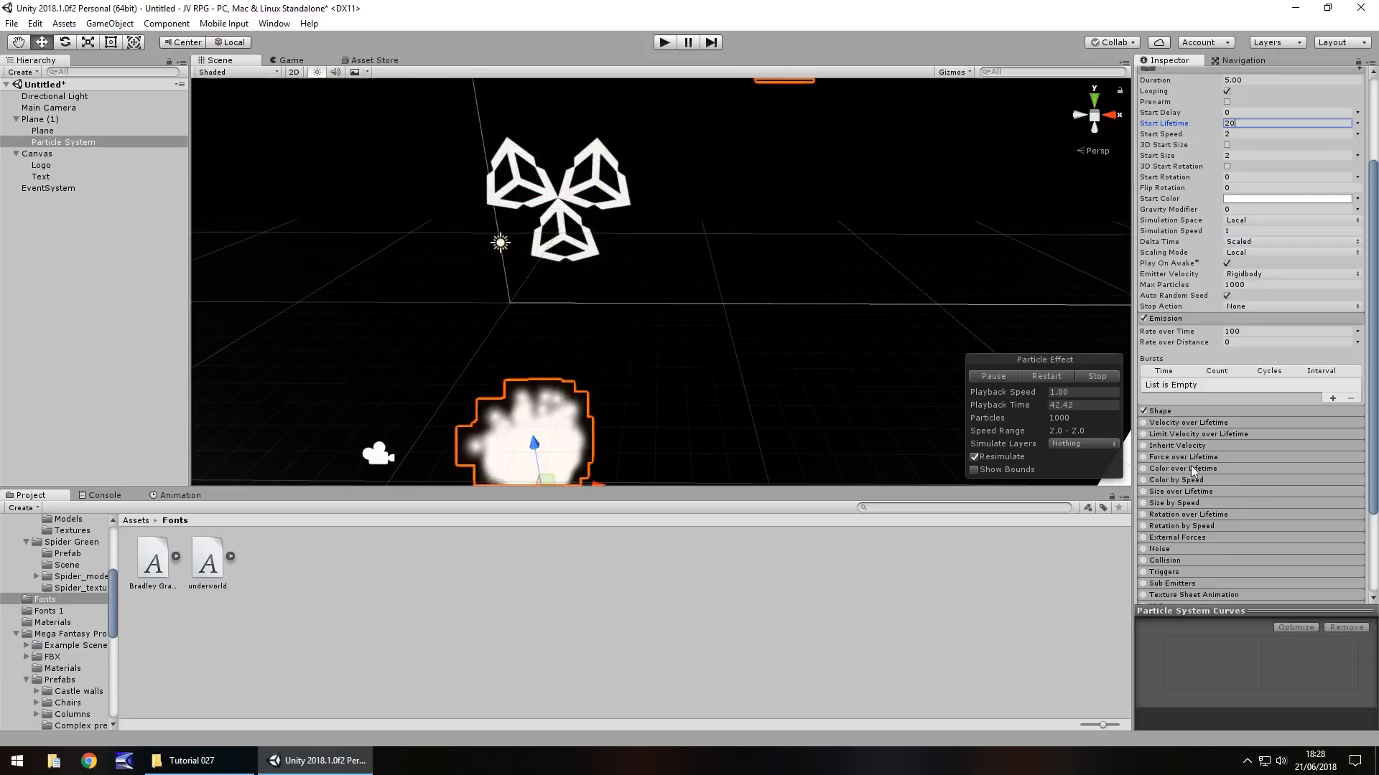
left_click(1143, 492)
left_click(1262, 515)
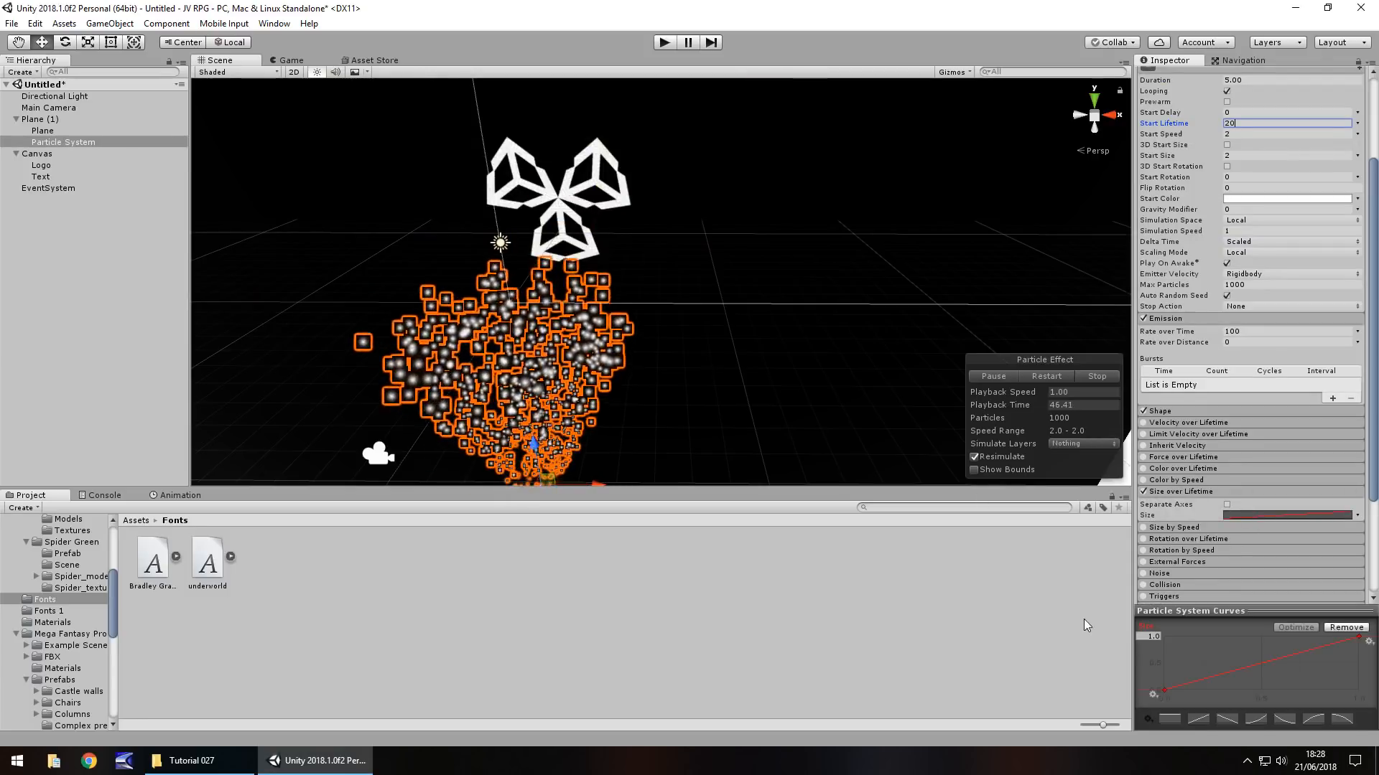
right_click(1195, 682)
left_click(1239, 692)
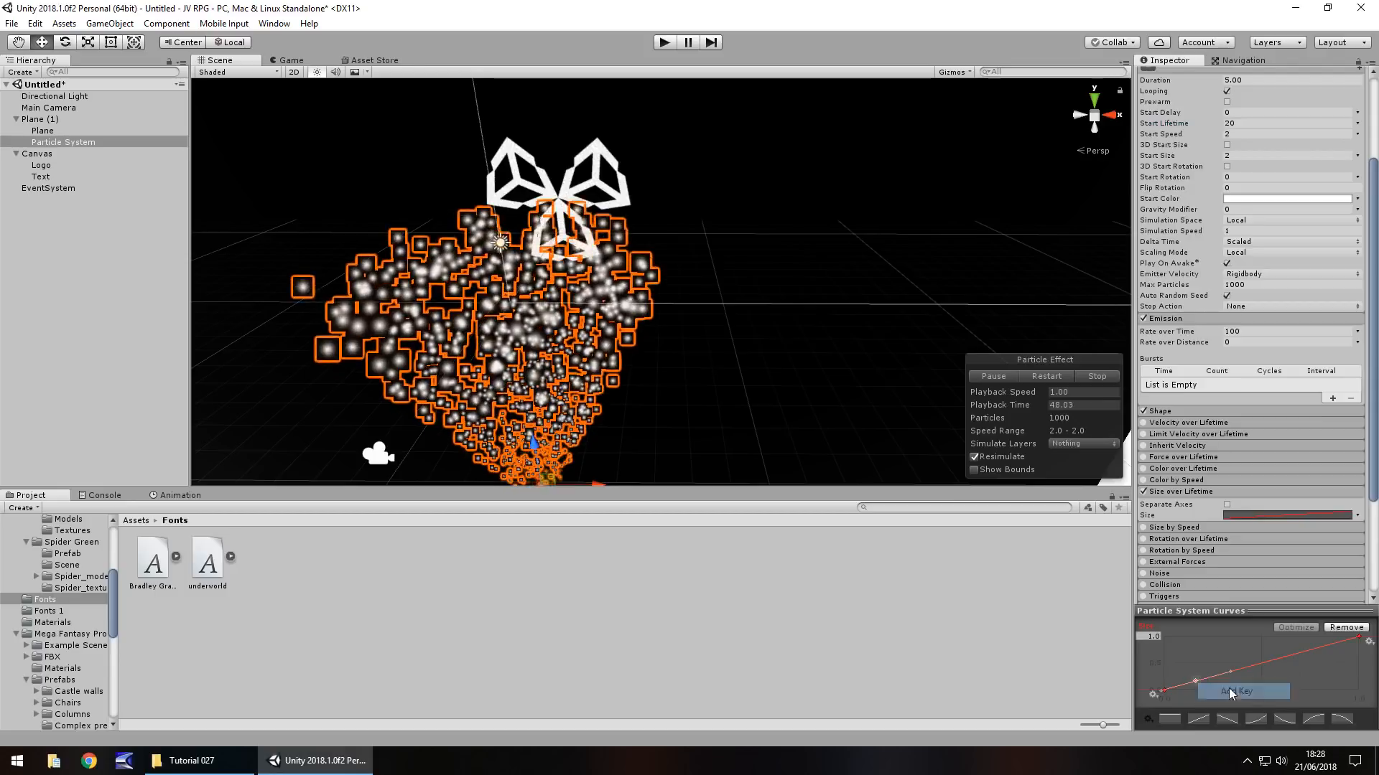
left_click_drag(1195, 681, 1260, 637)
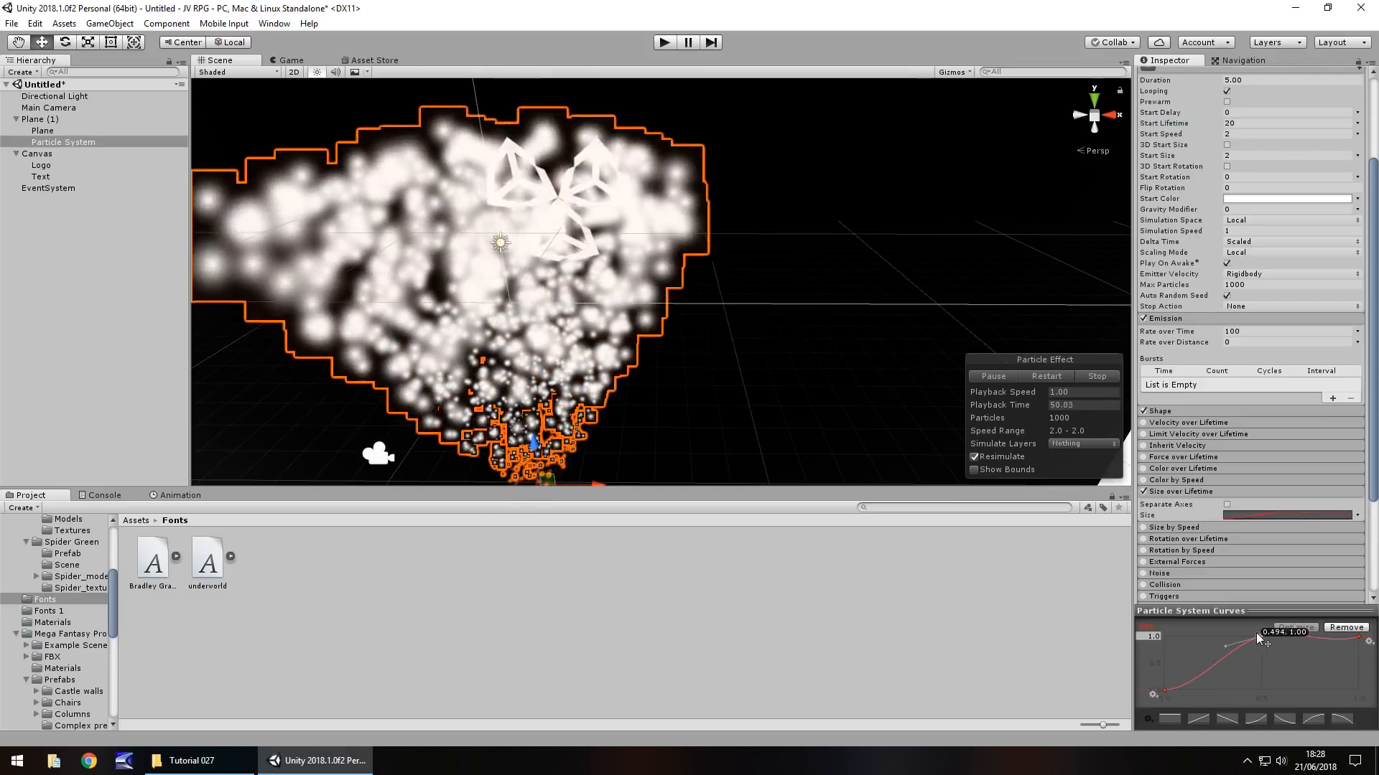
left_click_drag(1359, 638, 1364, 715)
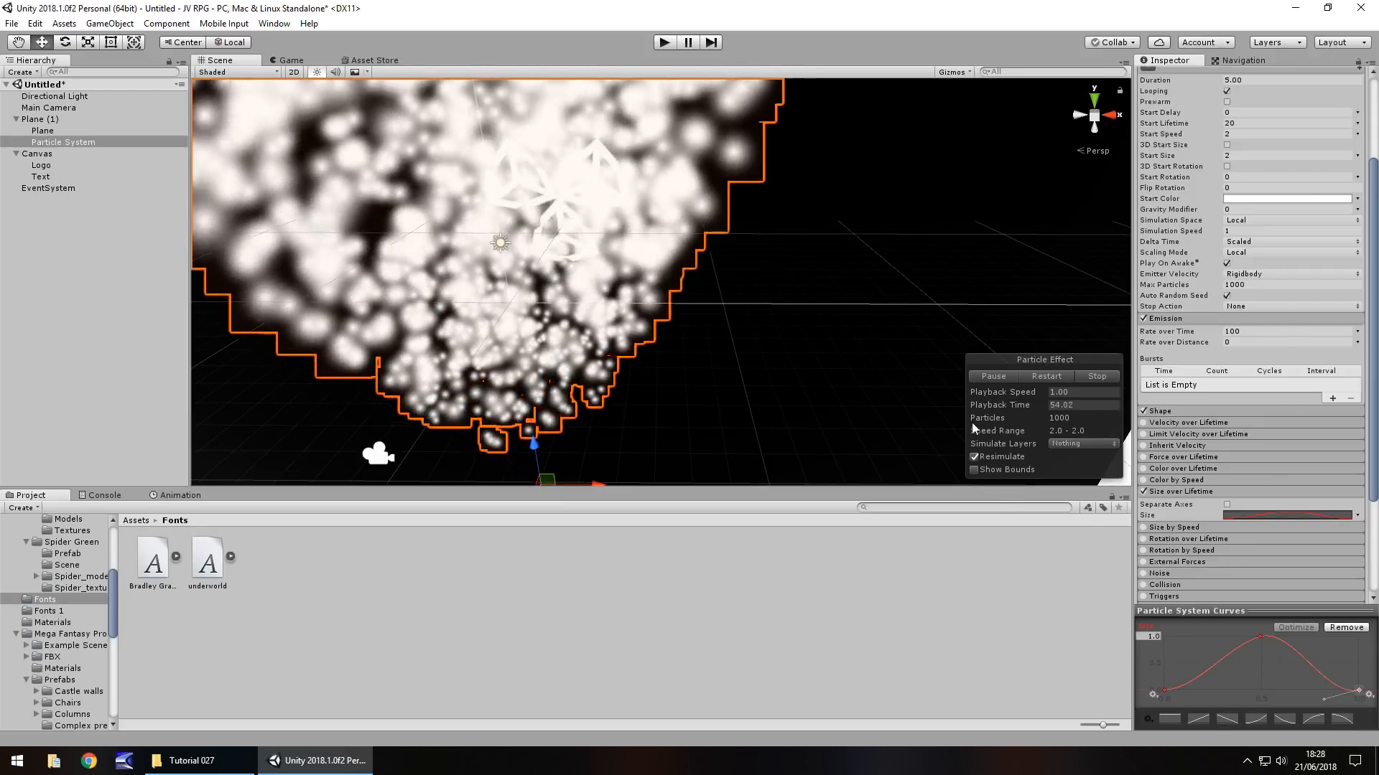
- Lower the alpha of the particles' Start Color to about 52, keeping it white
scroll(1359, 311, "up", 2)
scroll(1359, 310, "up", 3)
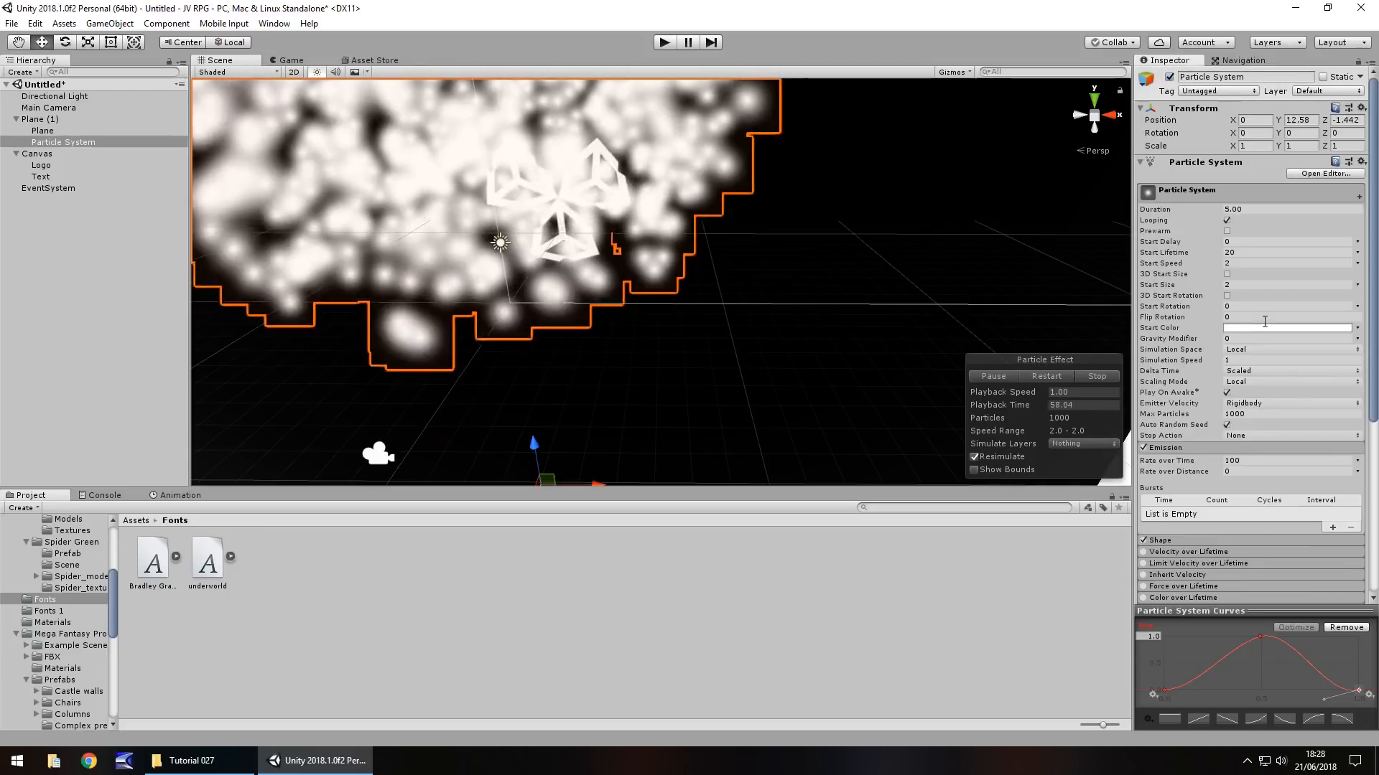
left_click(1286, 327)
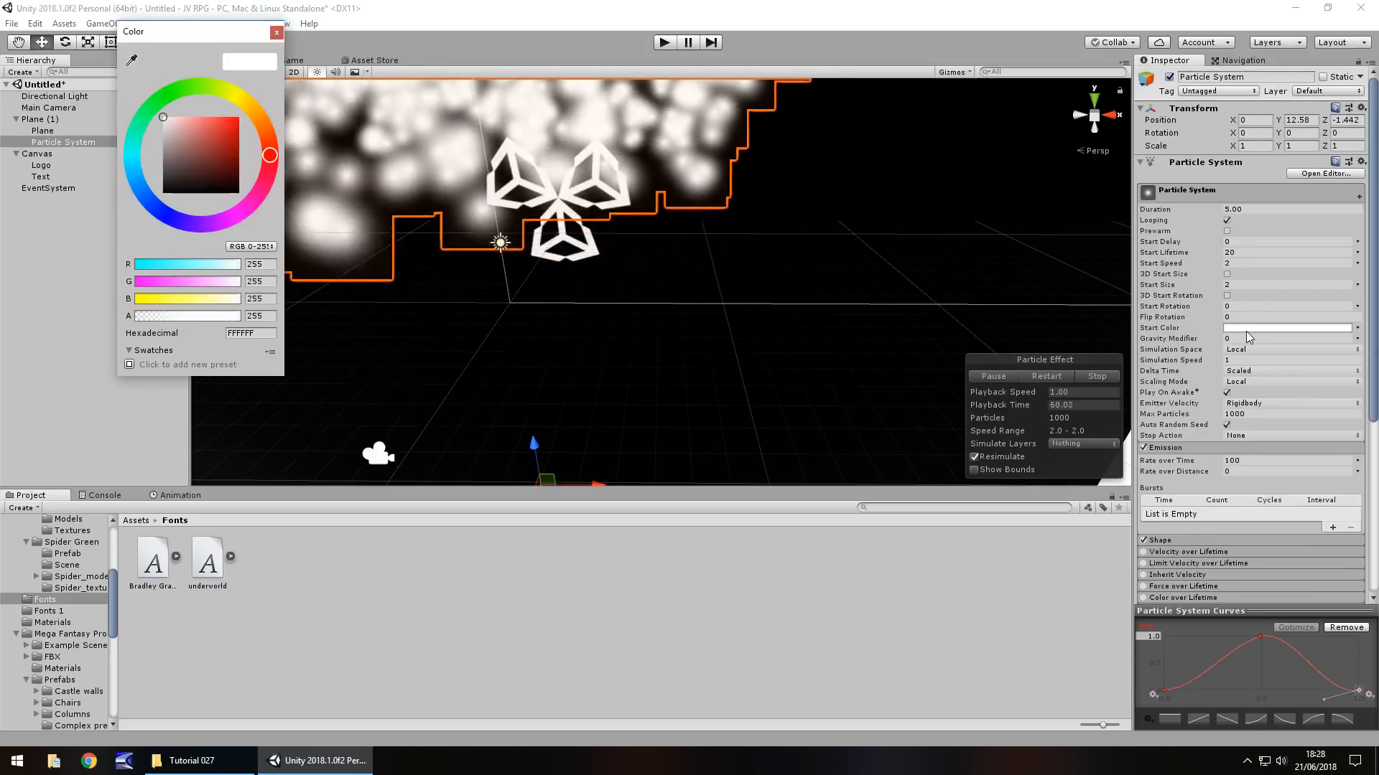
left_click_drag(239, 321, 156, 322)
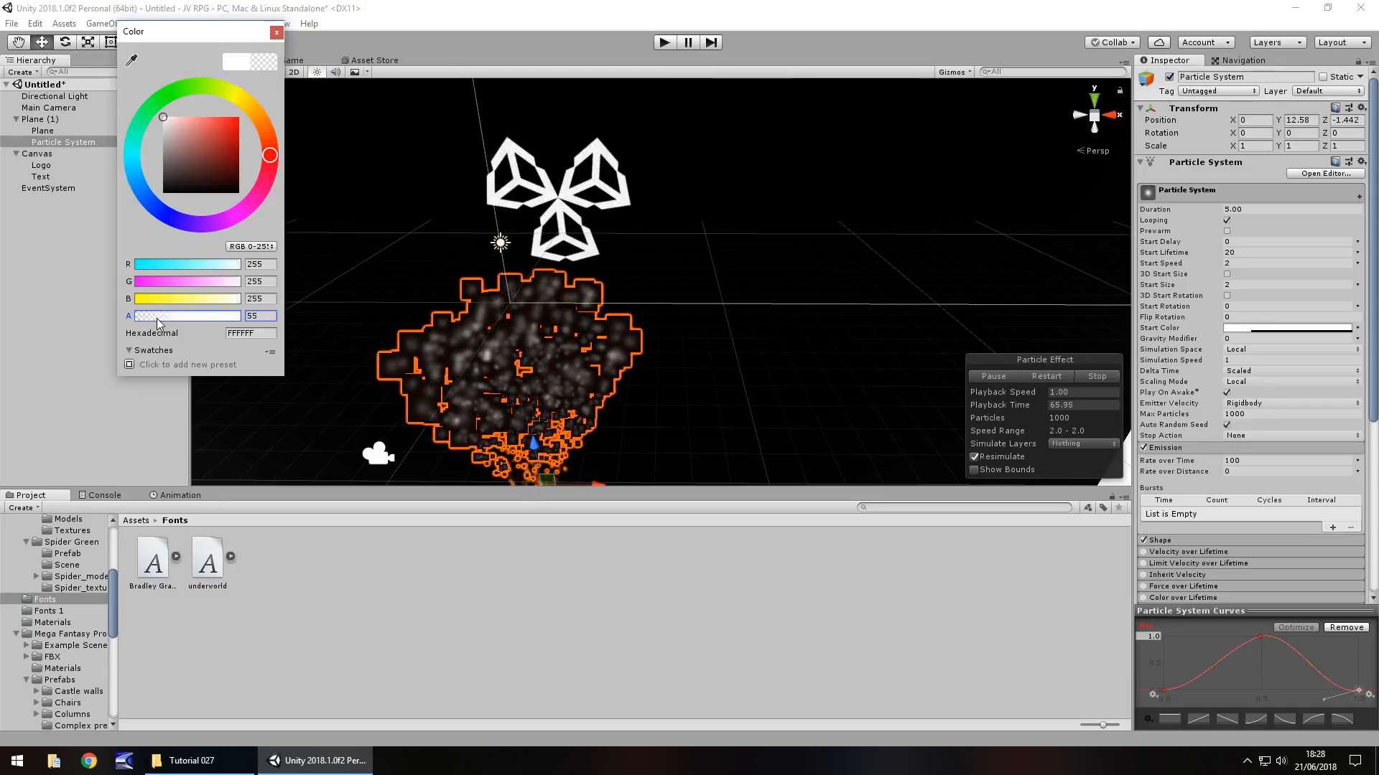
left_click(277, 33)
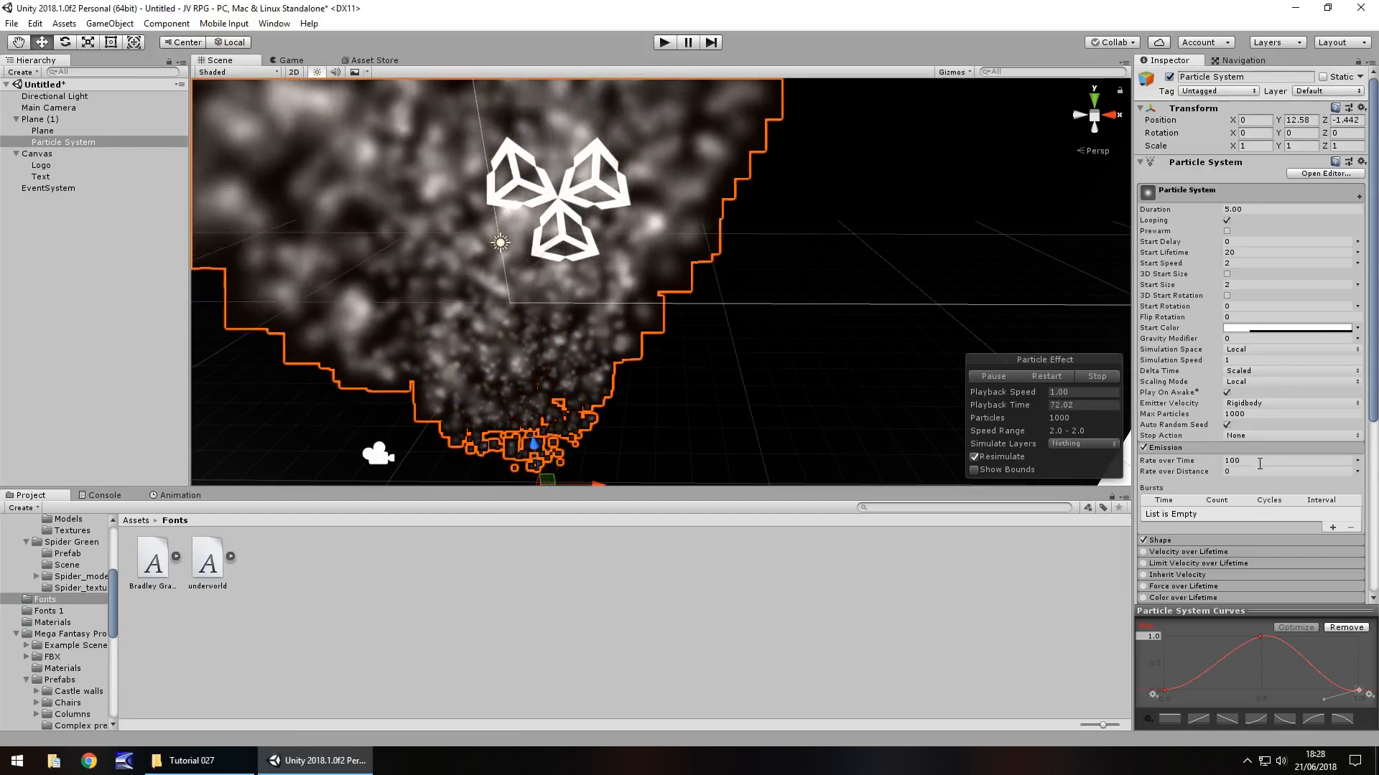
- Run the scene in play mode to check the particles behind the title, and stop it
scroll(1260, 464, "down", 5)
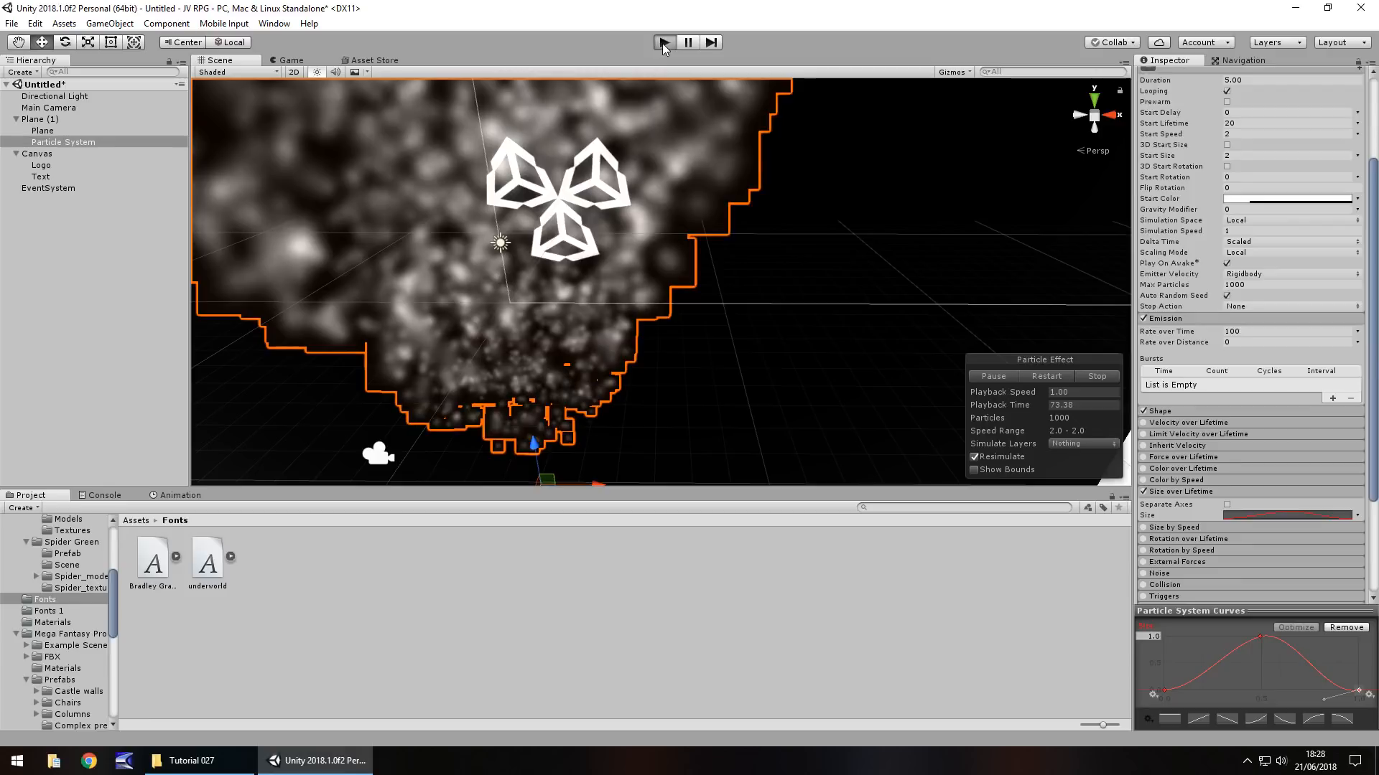
left_click(664, 42)
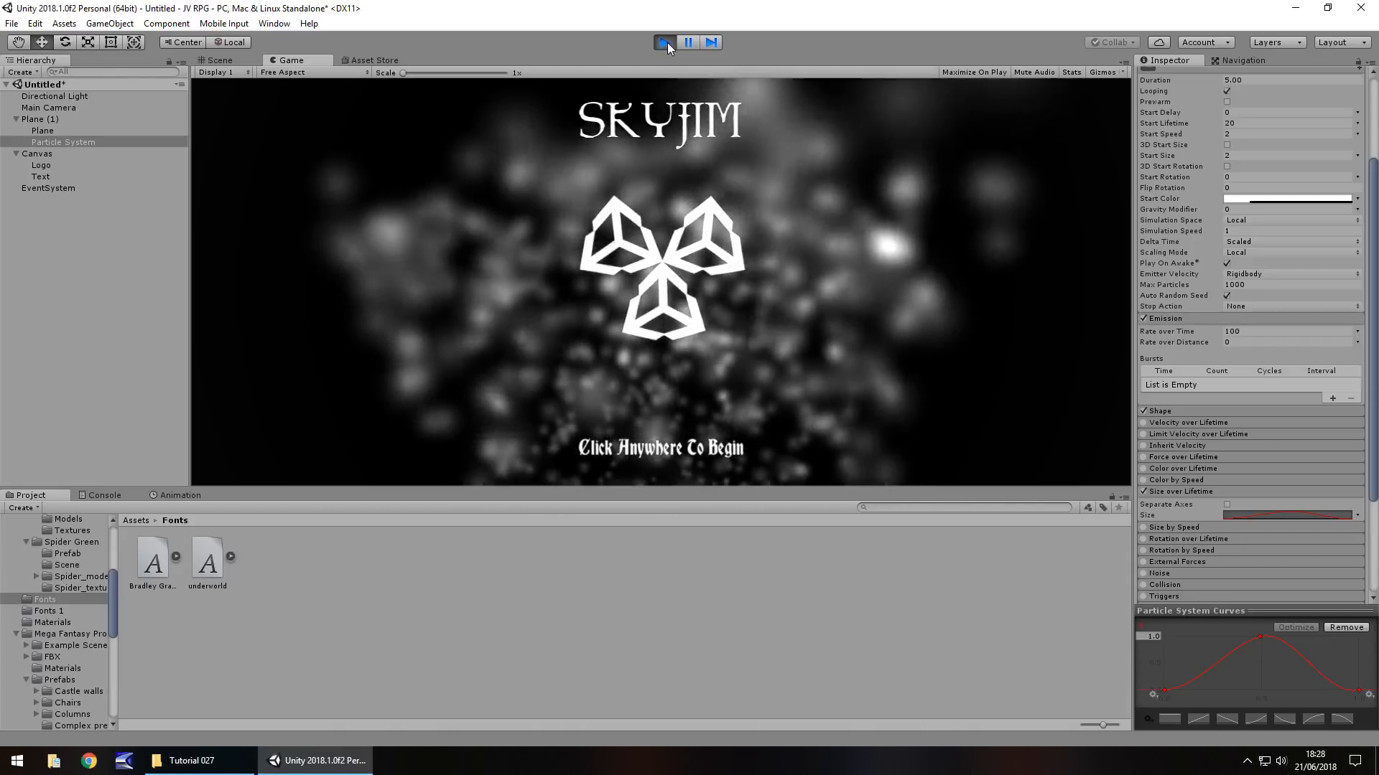
left_click(666, 41)
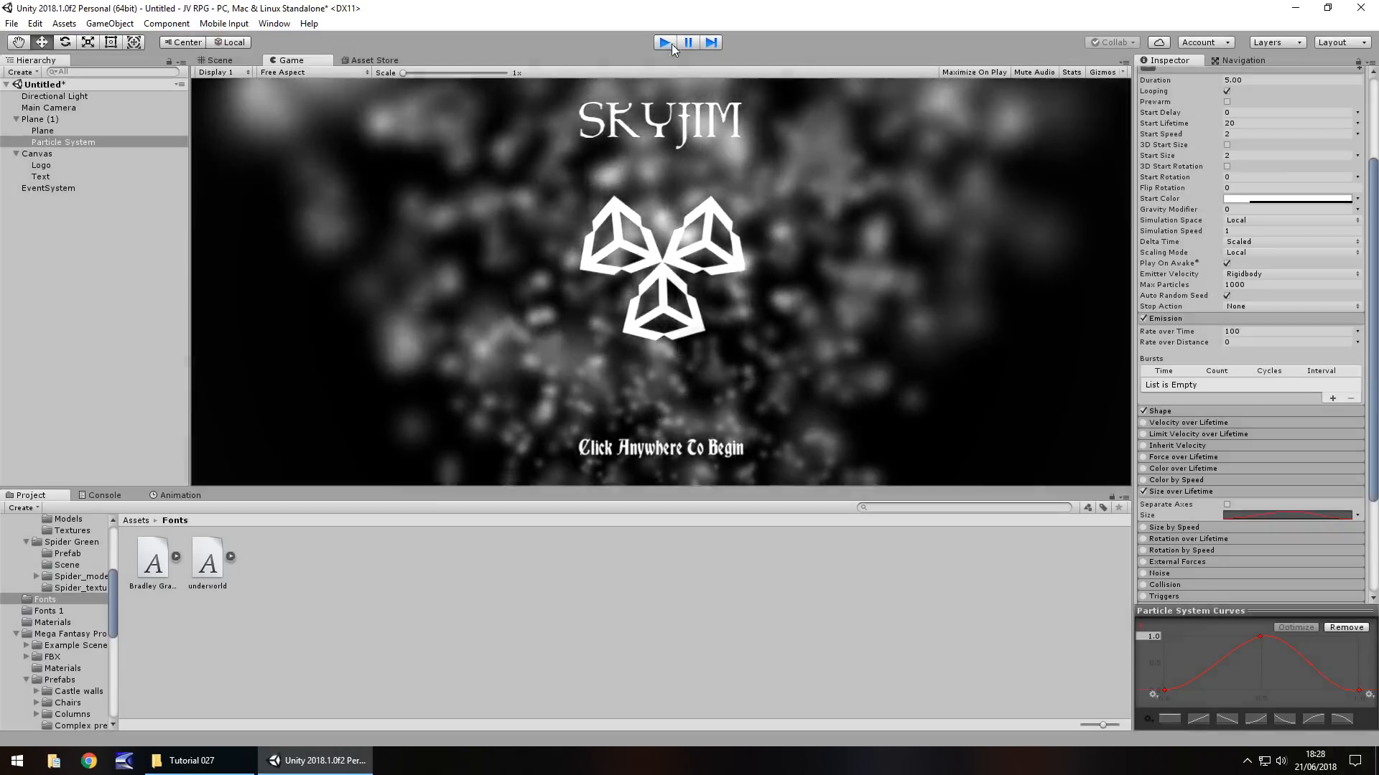
- Lower the Start Color's alpha further and set the radius of the cone emission shape to 10
left_click(1239, 201)
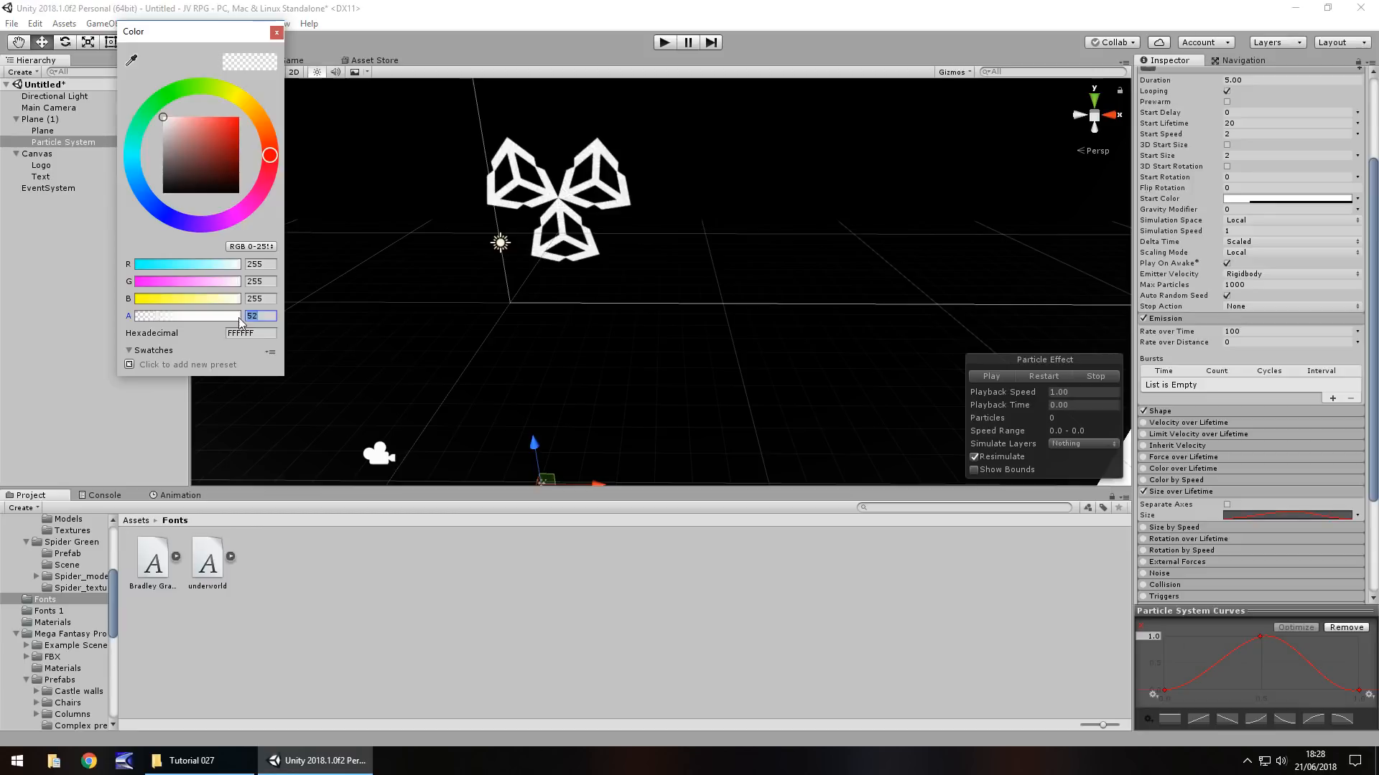
left_click(1172, 412)
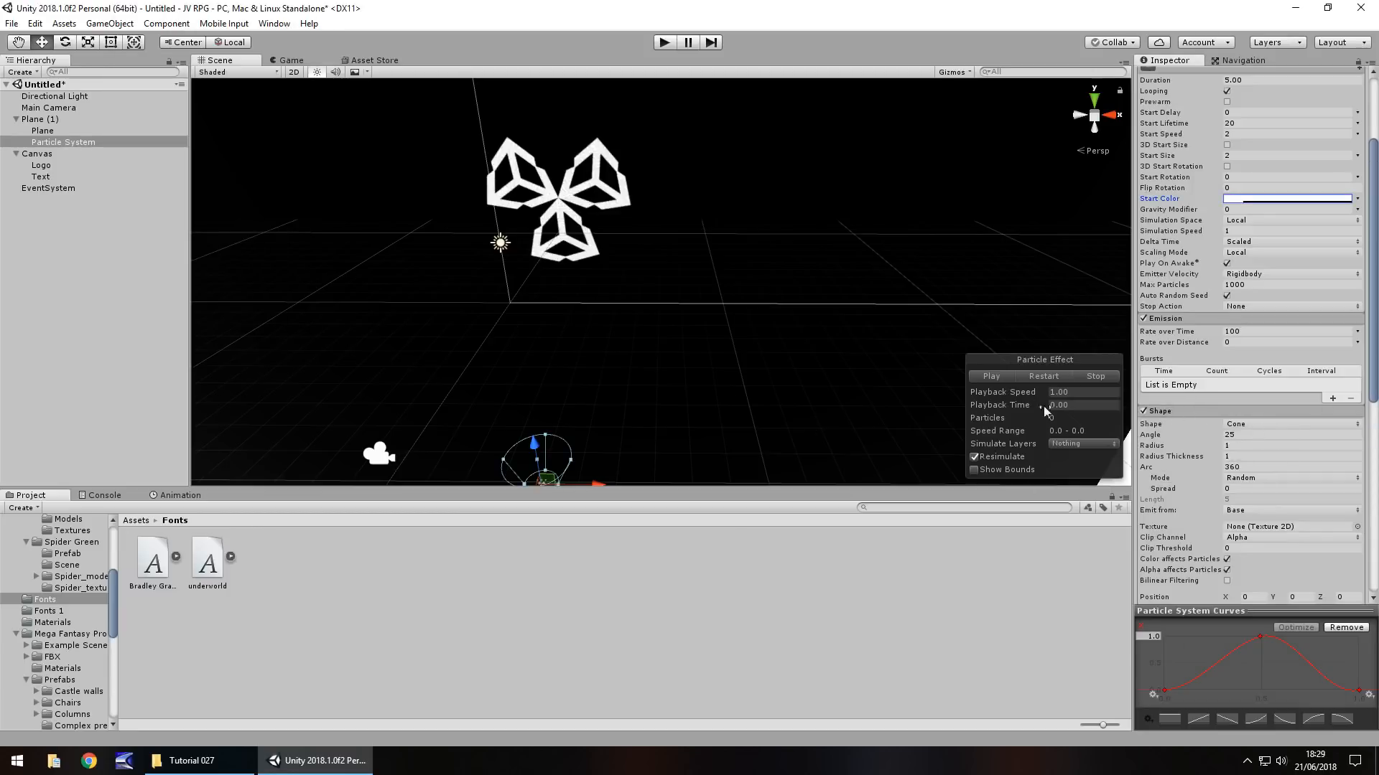
right_click_drag(699, 360, 677, 399)
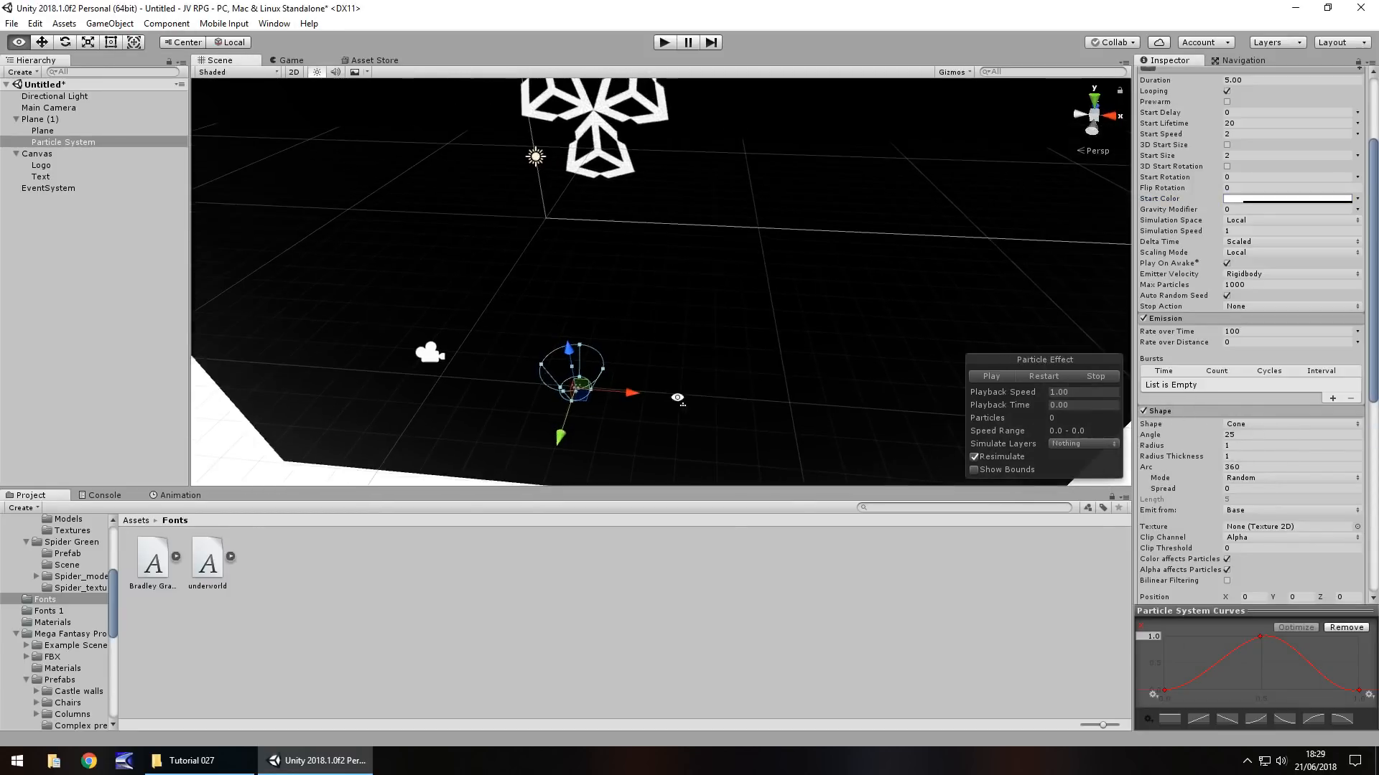
left_click(1257, 445)
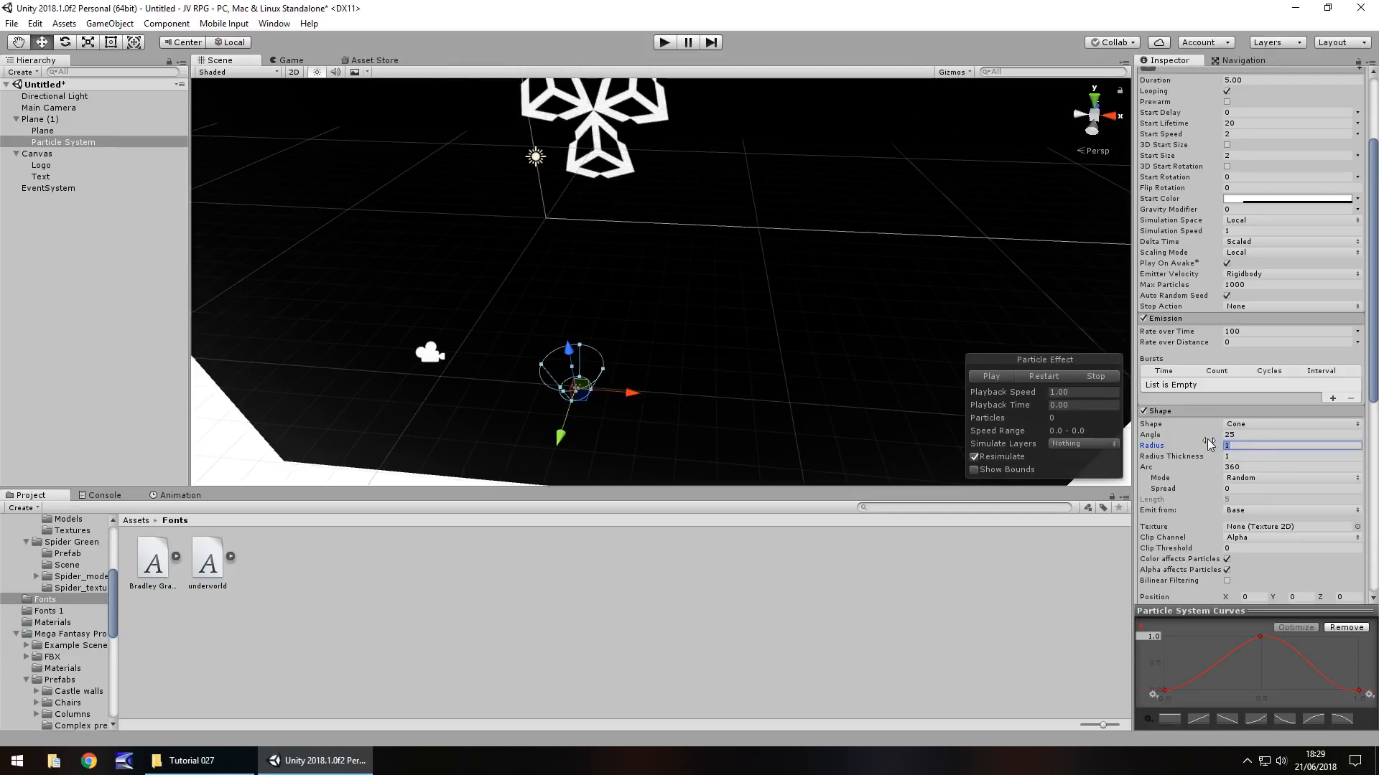
type("20")
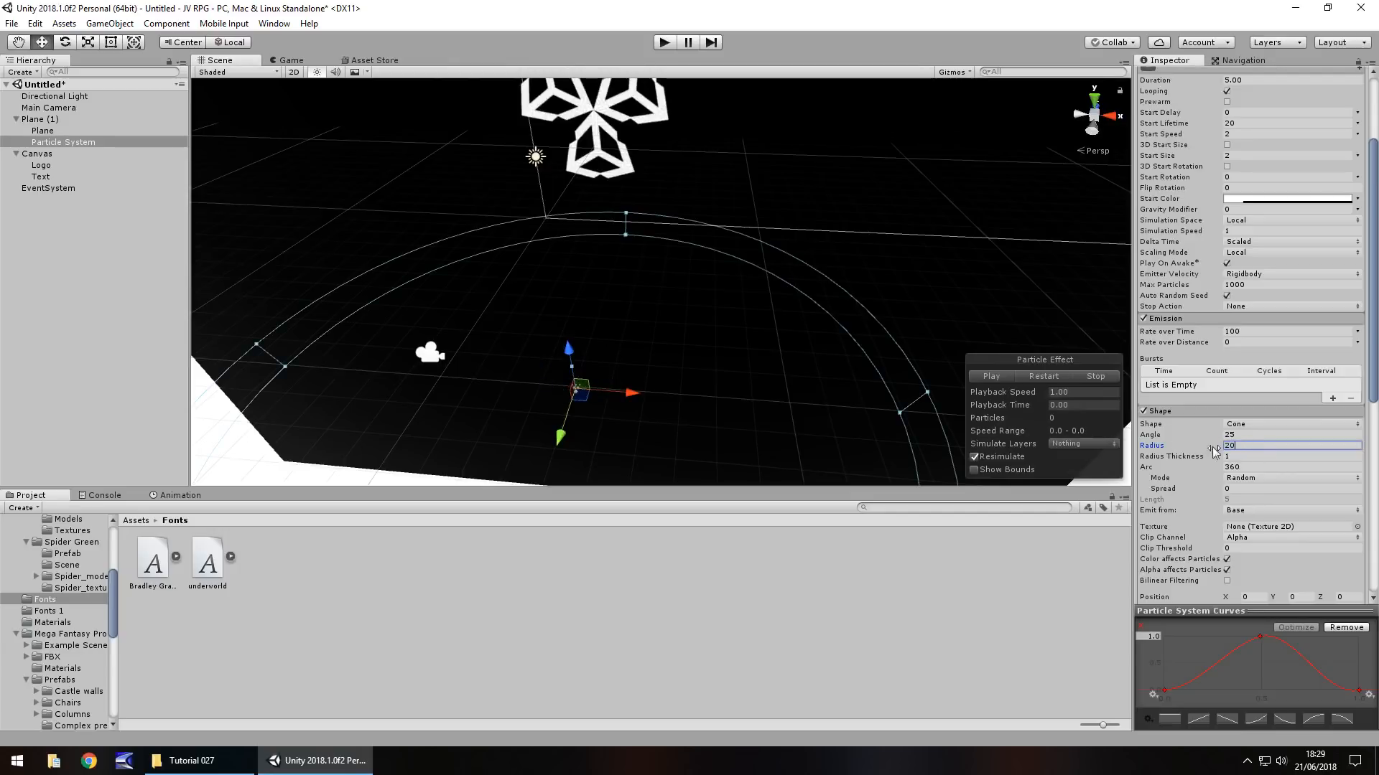
left_click_drag(1213, 449, 1175, 436)
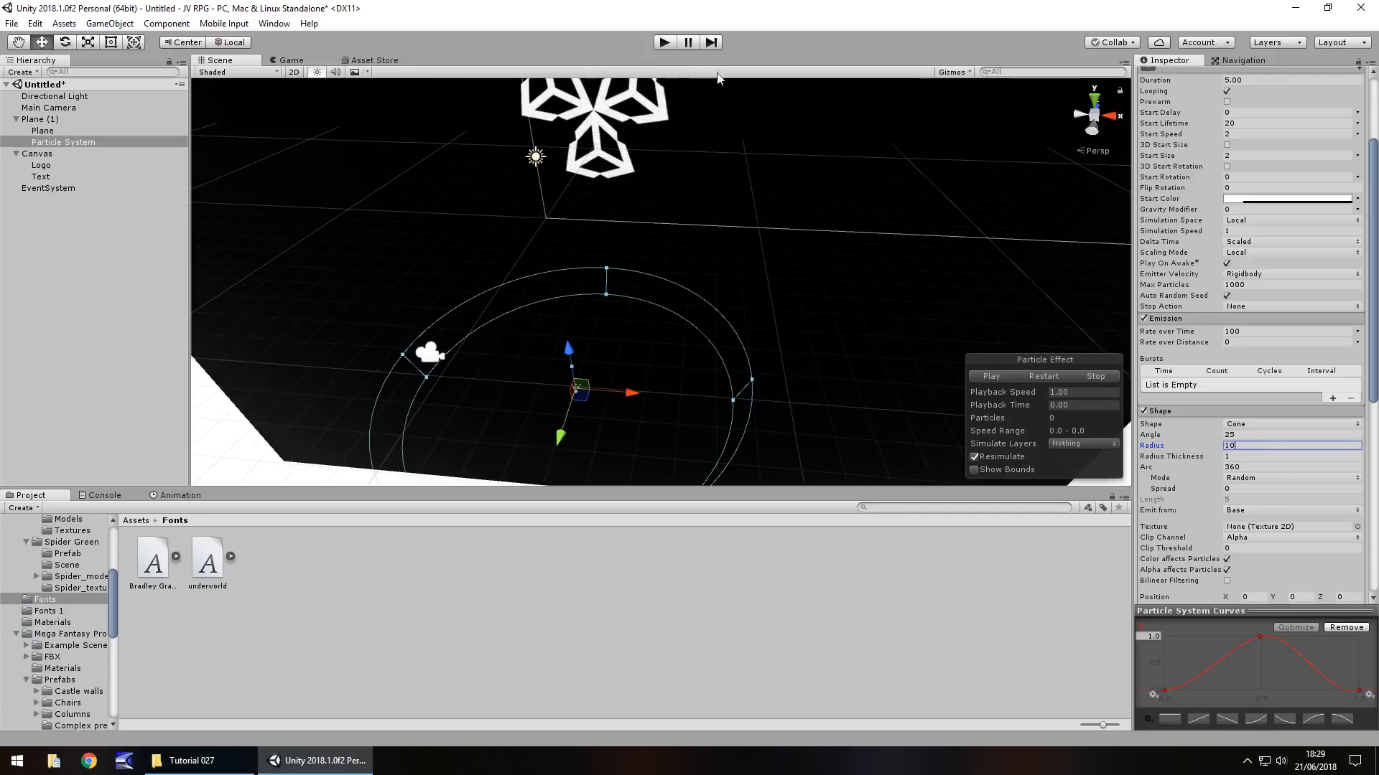
scroll(1261, 213, "up", 3)
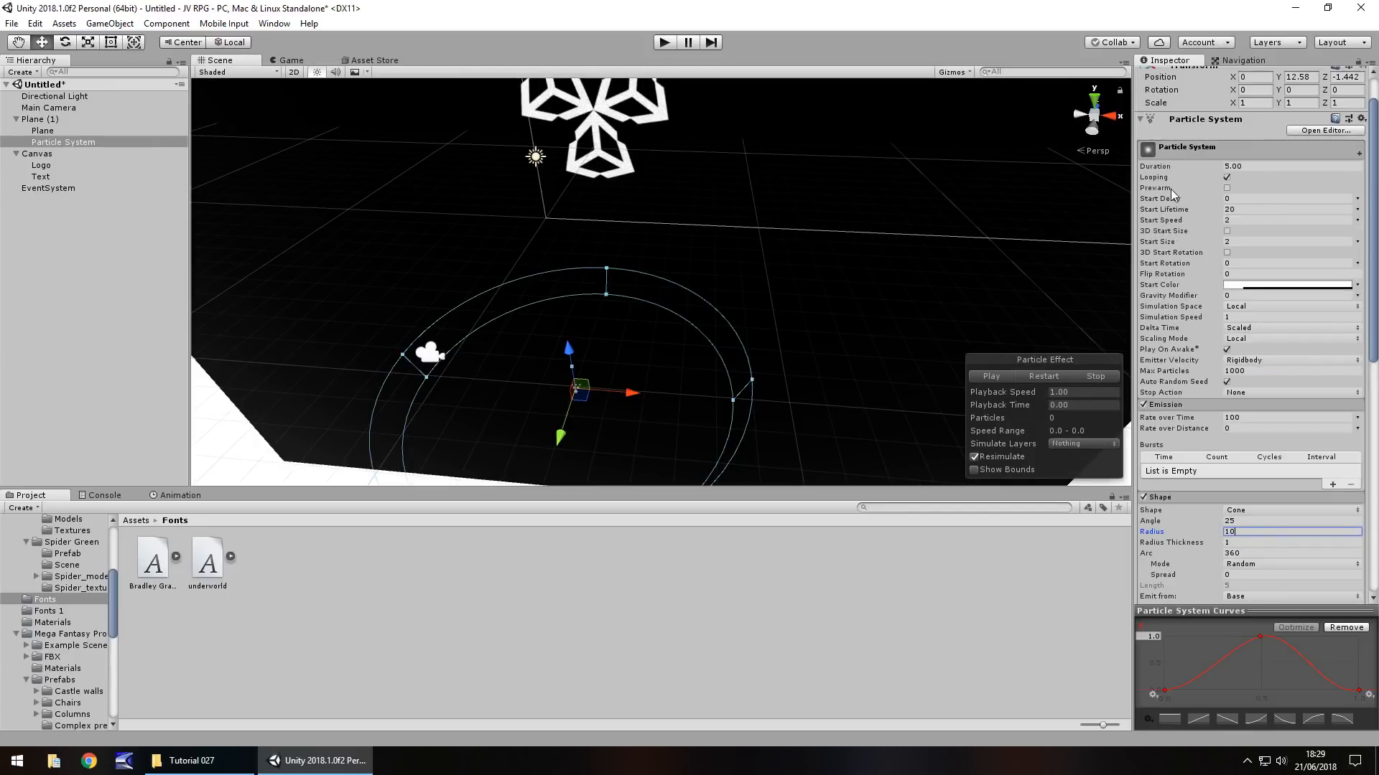
- Enable Prewarm on the particle system, then run the scene in play mode to check the particles and stop it
left_click(1226, 188)
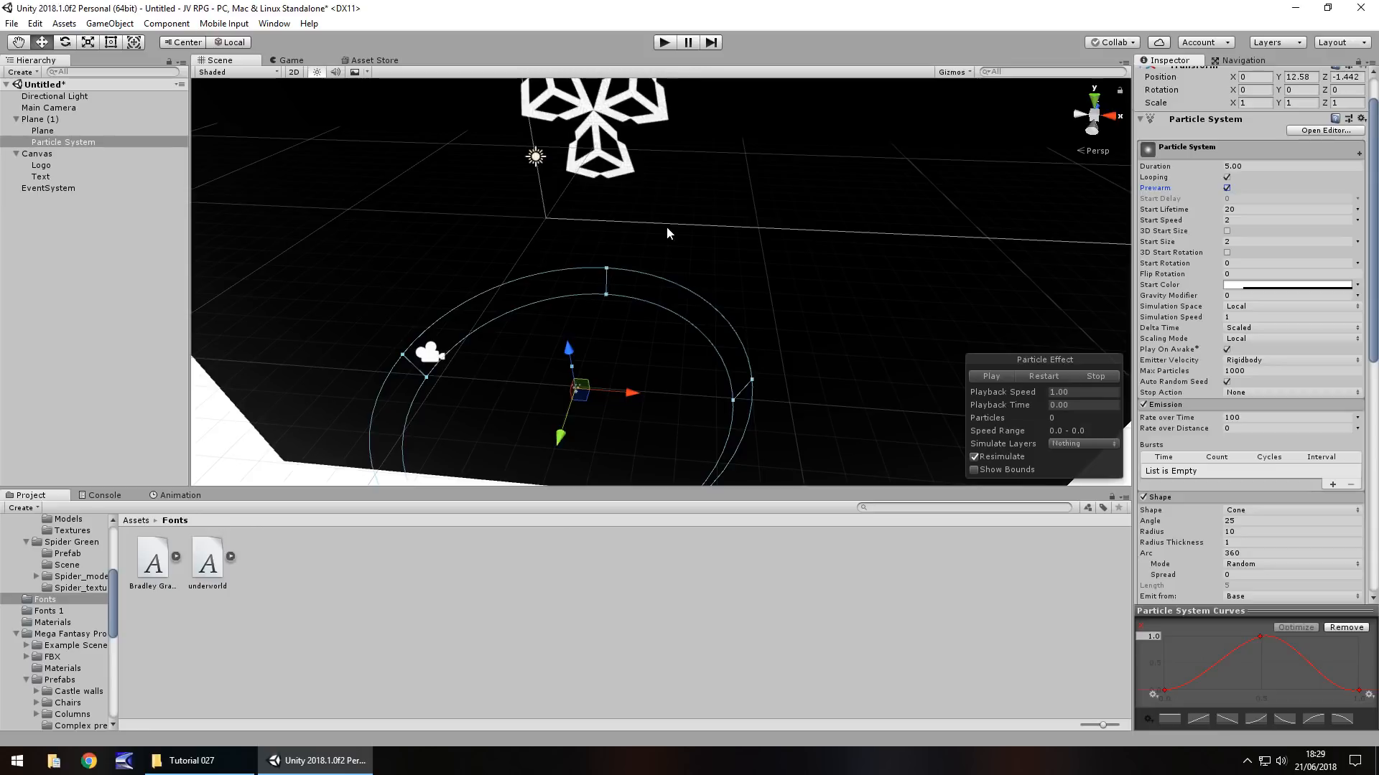
left_click(663, 44)
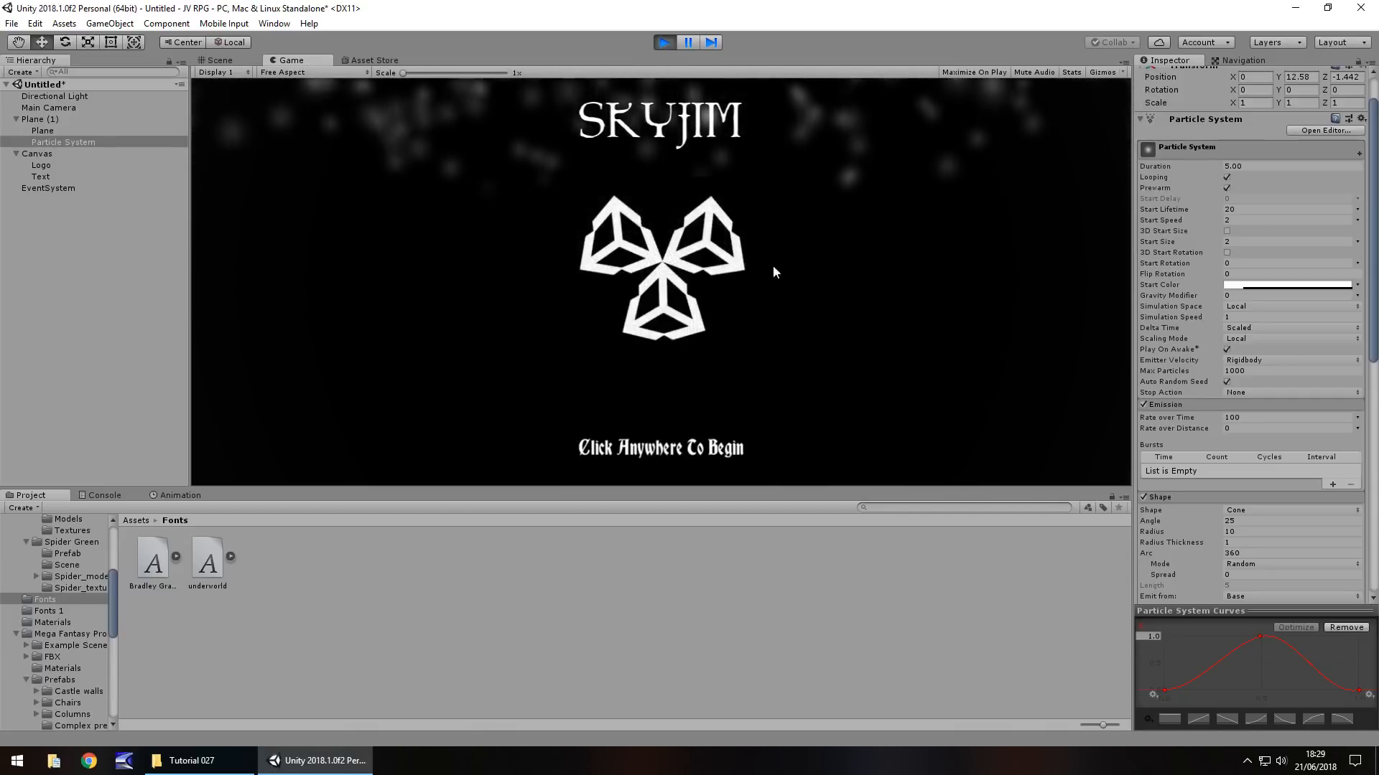
left_click(664, 42)
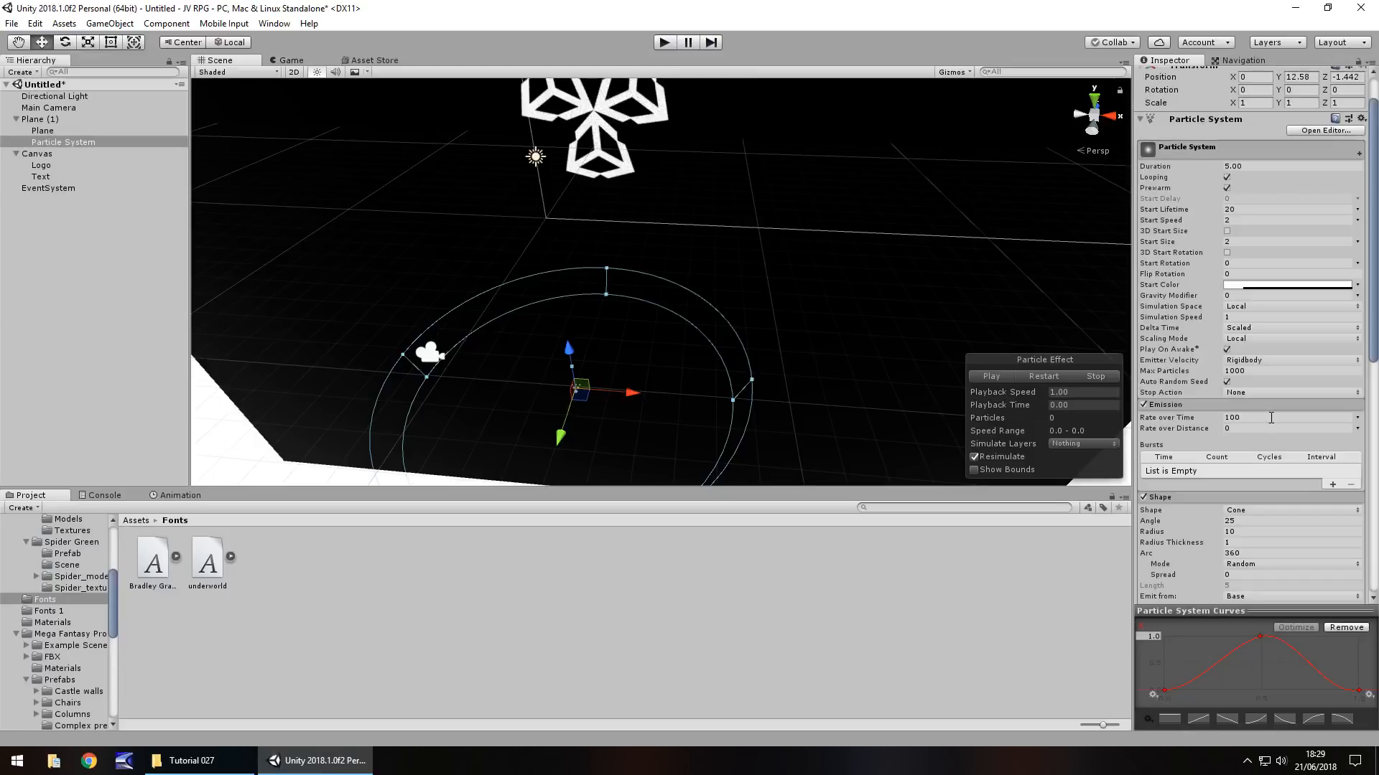
- Try particle Start Lifetimes of 15 and 10, running the scene in play mode for each value
scroll(1274, 407, "up", 3)
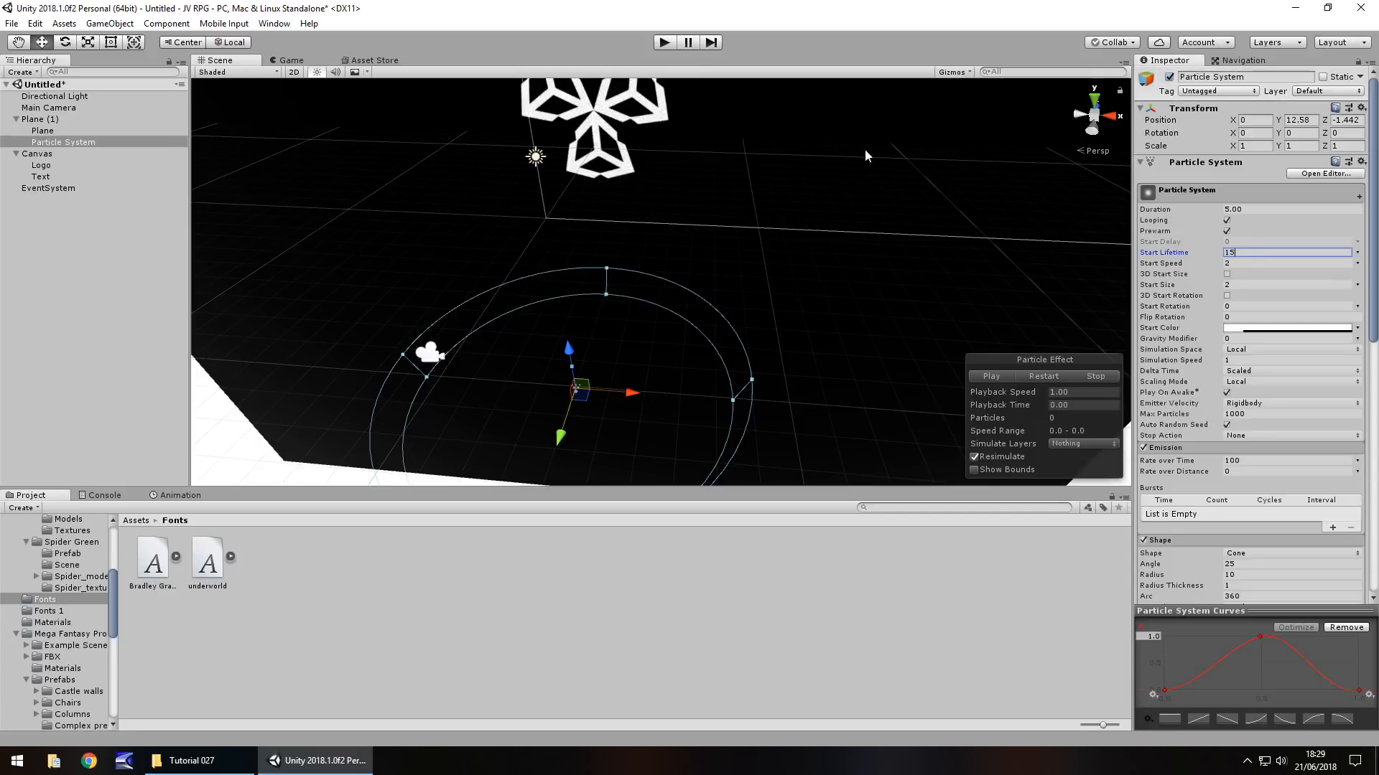
left_click(667, 43)
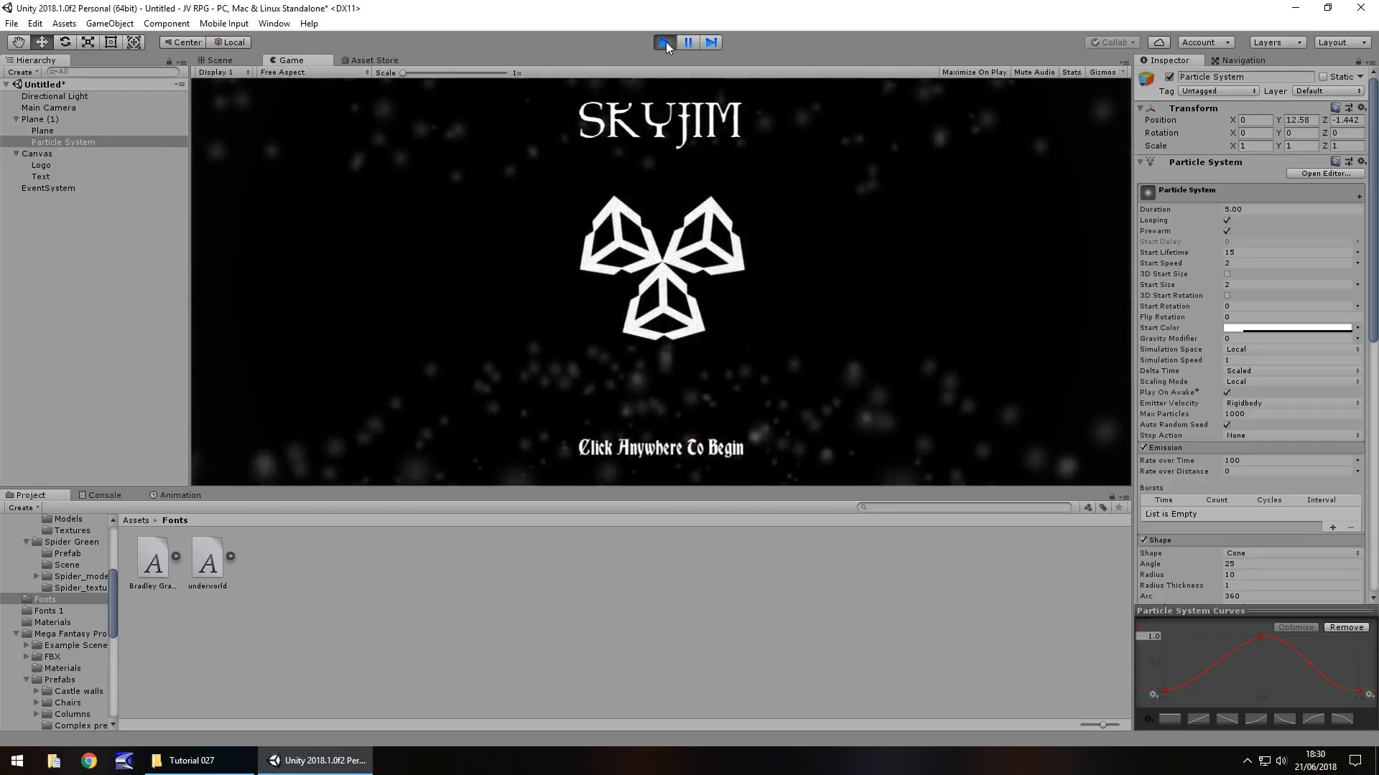
left_click(665, 42)
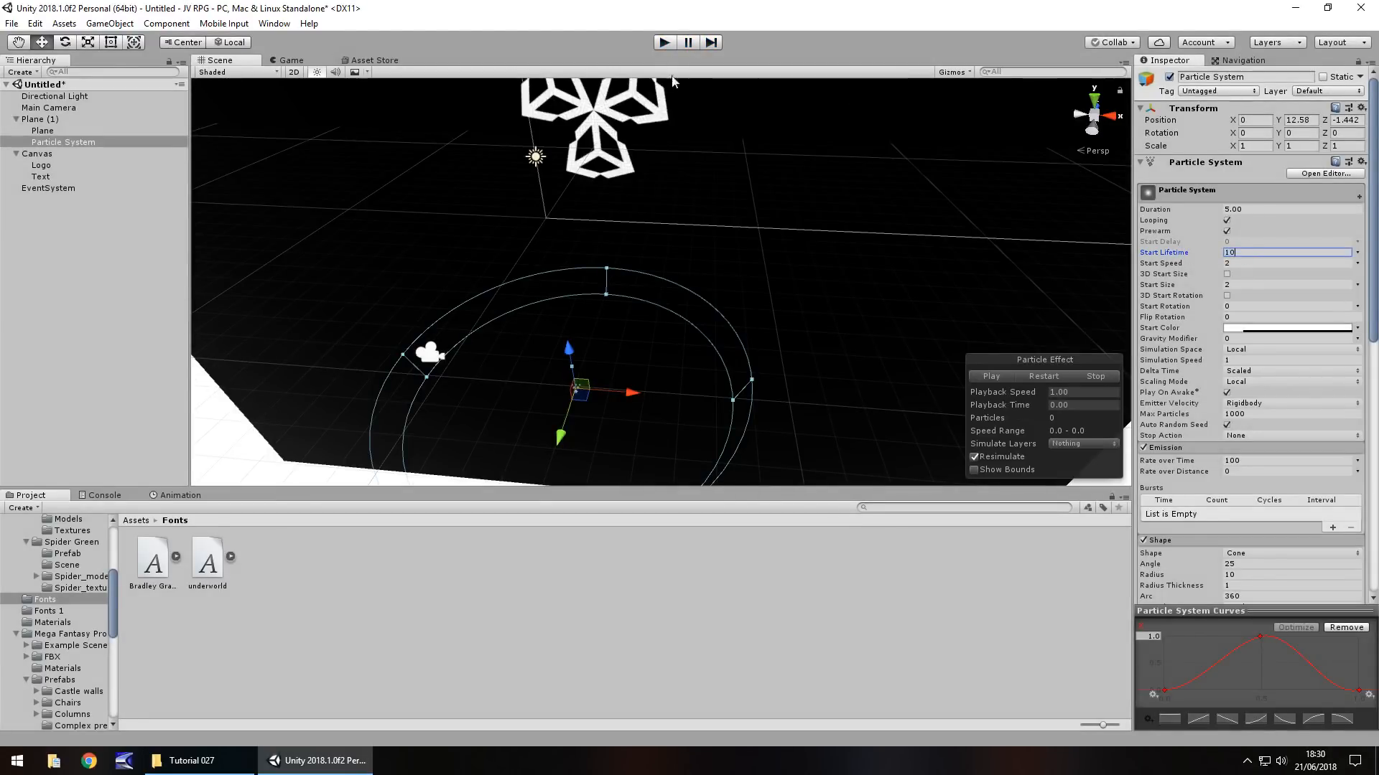
left_click(663, 43)
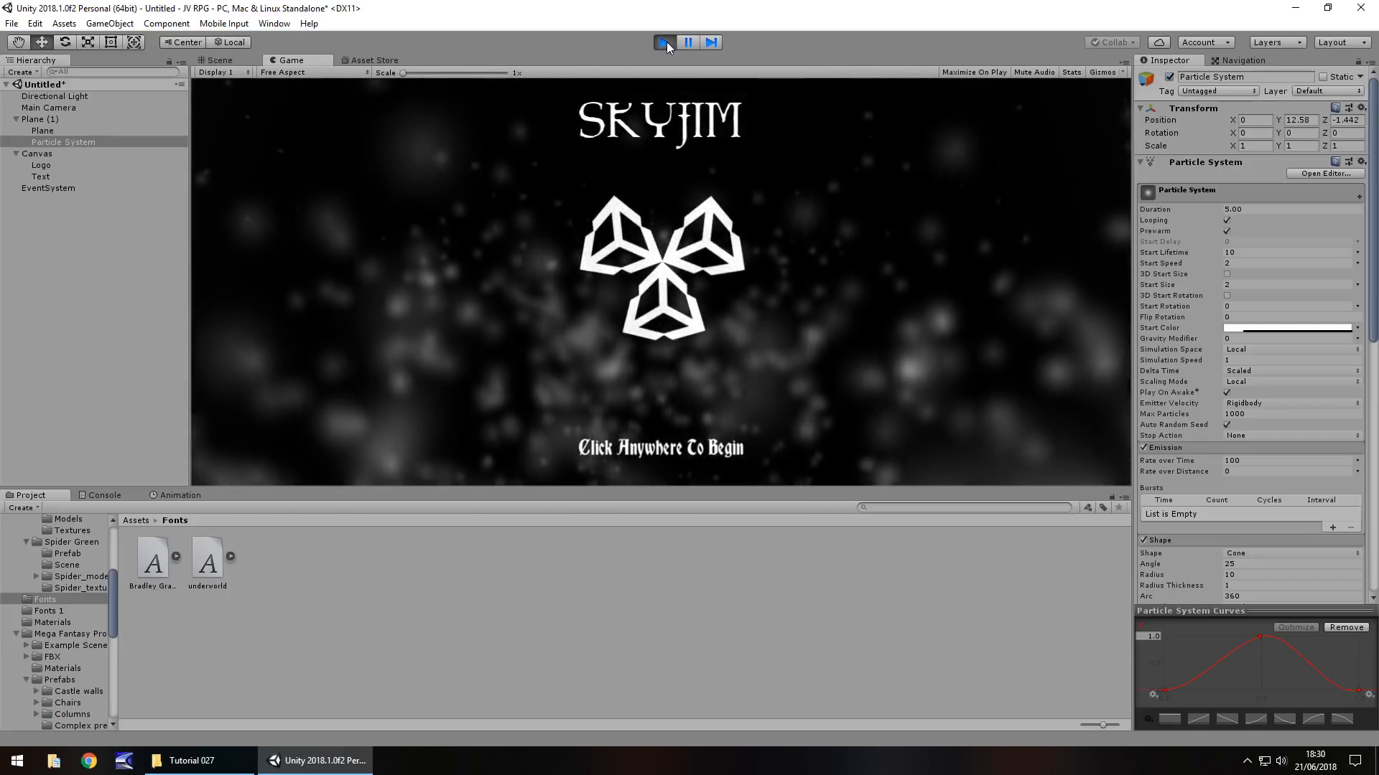
left_click(666, 42)
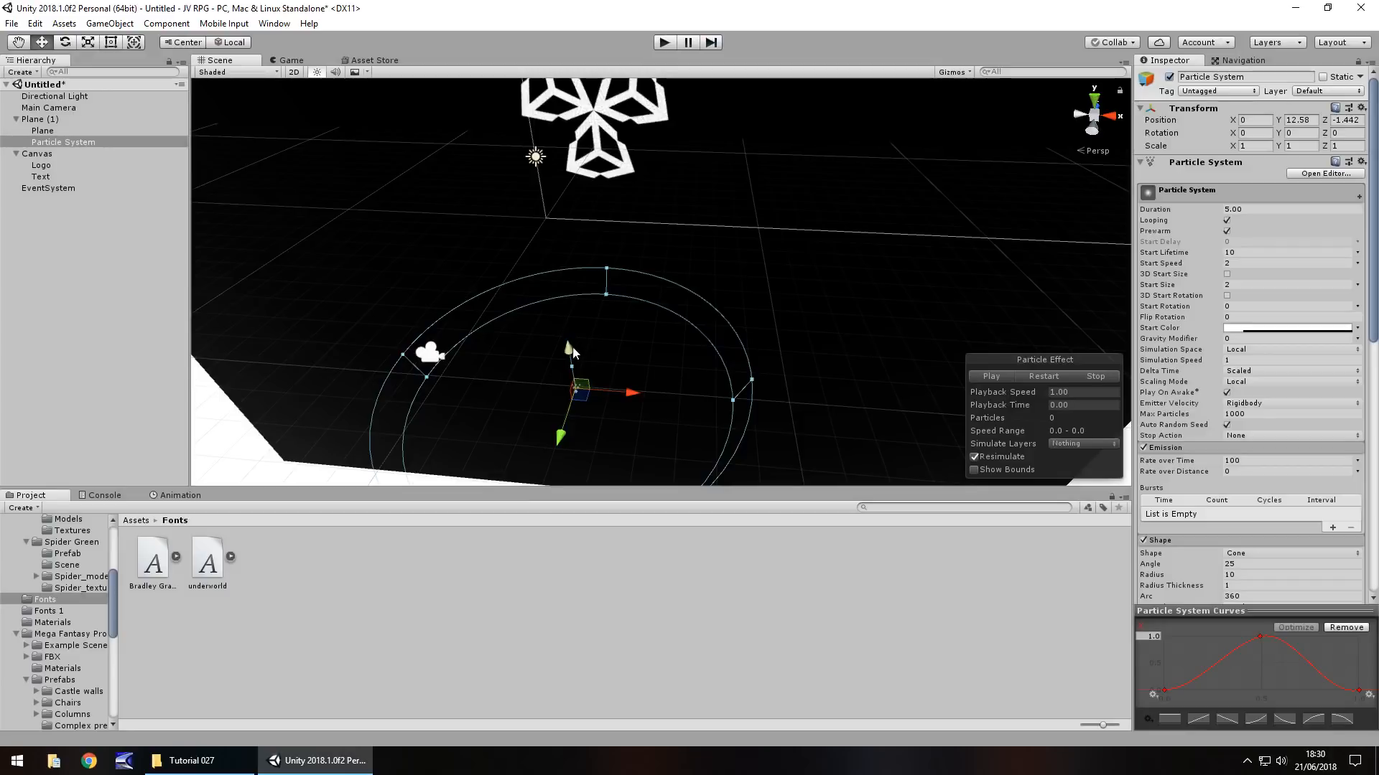
- Move the particle system to about Y 9.51, Z -0.879 and set its Start Lifetime to 12
right_click_drag(748, 374, 585, 286)
middle_click_drag(646, 291, 407, 95)
left_click_drag(496, 313, 484, 230)
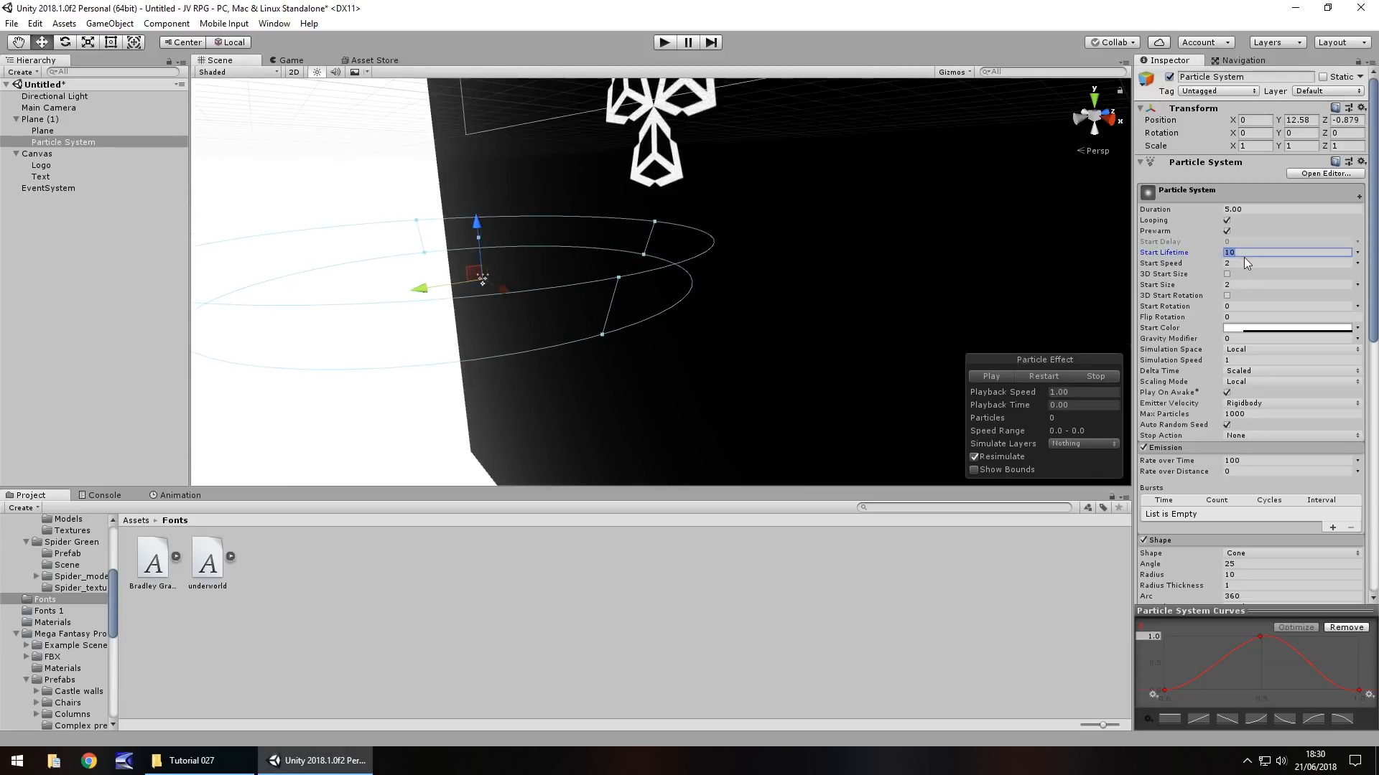
type("12")
left_click_drag(453, 302, 489, 292)
- Set the Start Color's alpha to 30, then test the particles in play mode and stop it
left_click(1242, 329)
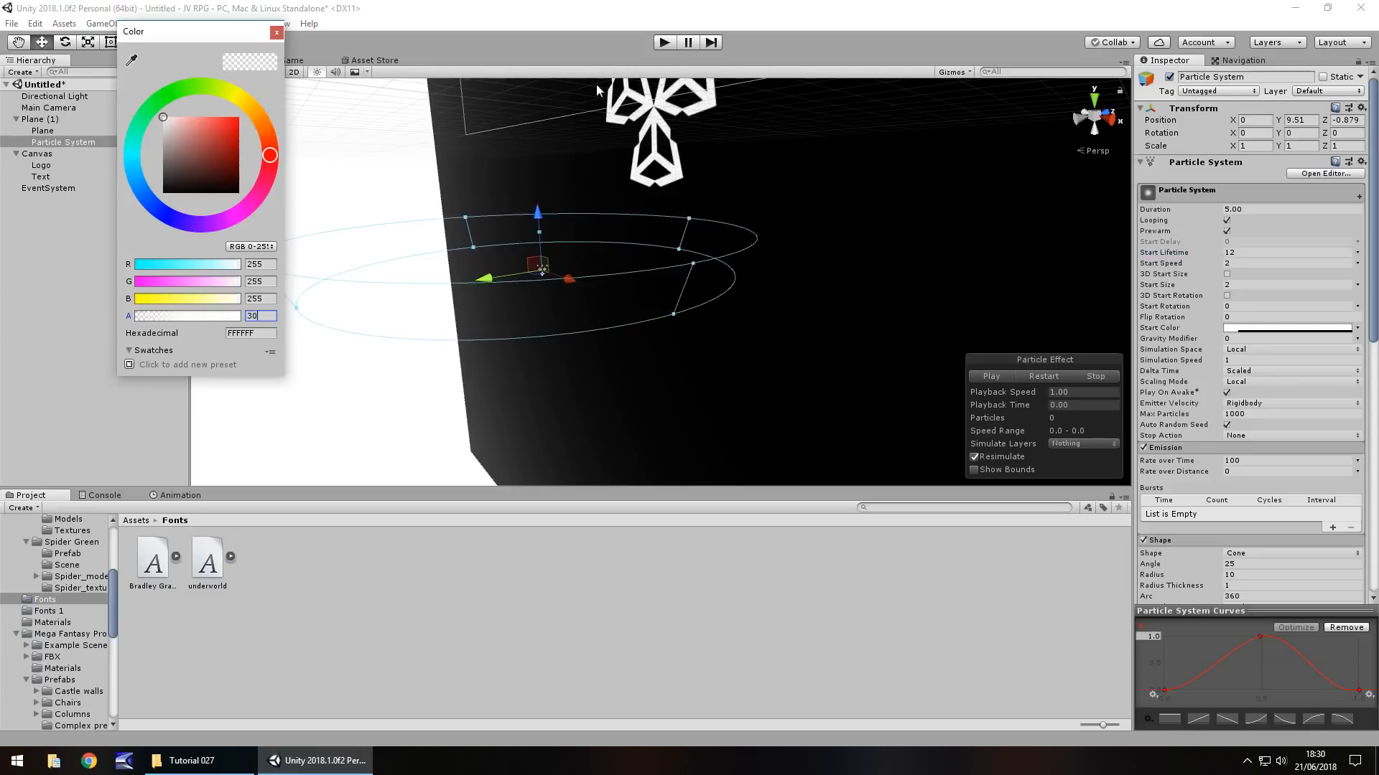
left_click(276, 33)
left_click(666, 42)
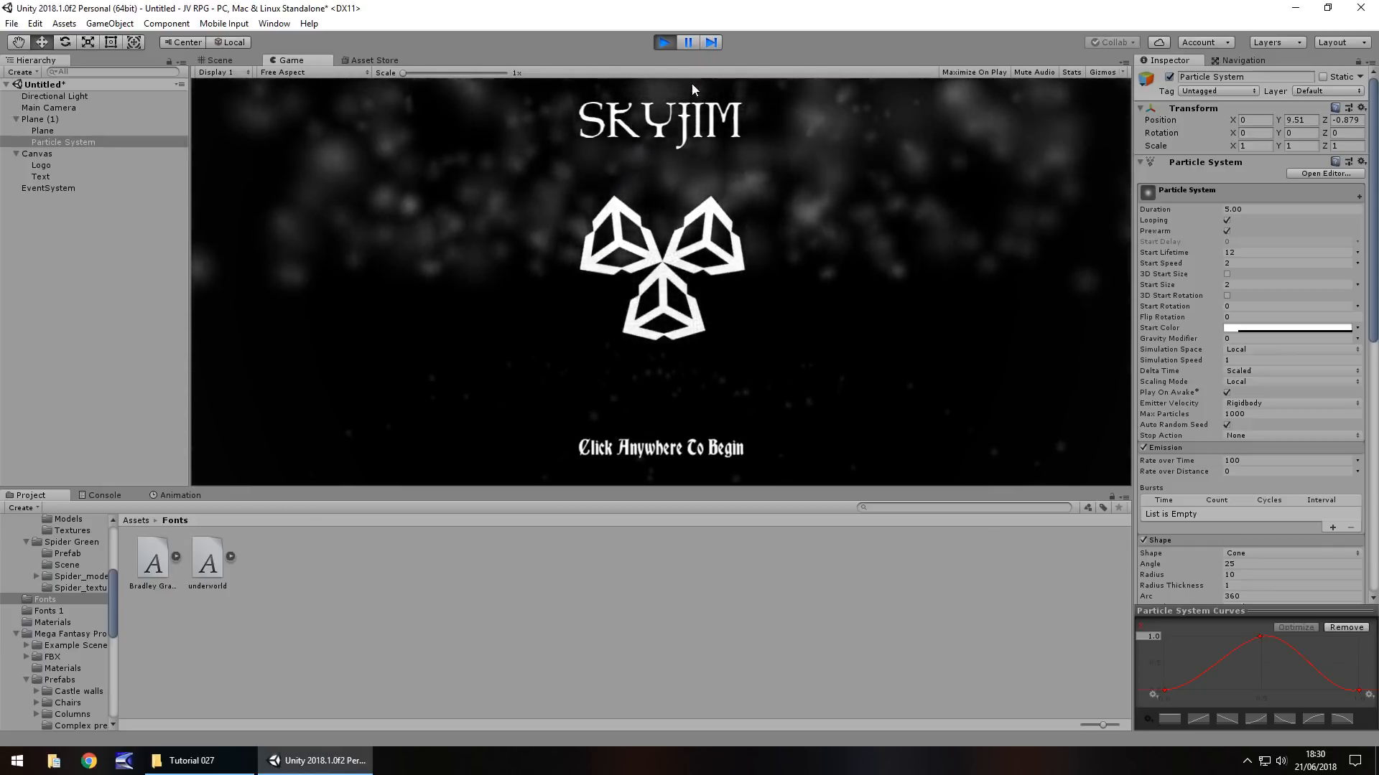
left_click(665, 43)
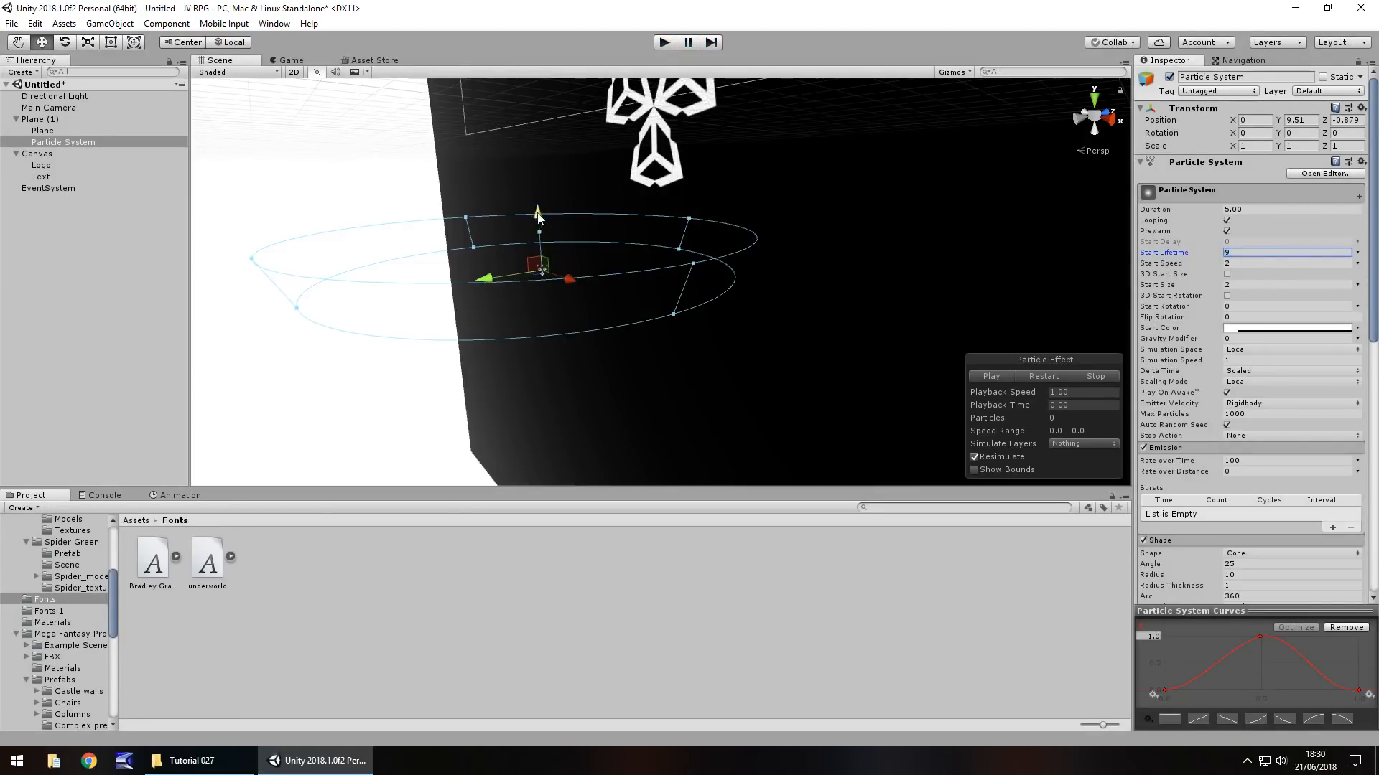
- Set Start Lifetime to 9, lower the particle system to about Z -1.083, and test it in play mode
left_click_drag(538, 215, 544, 251)
left_click(663, 43)
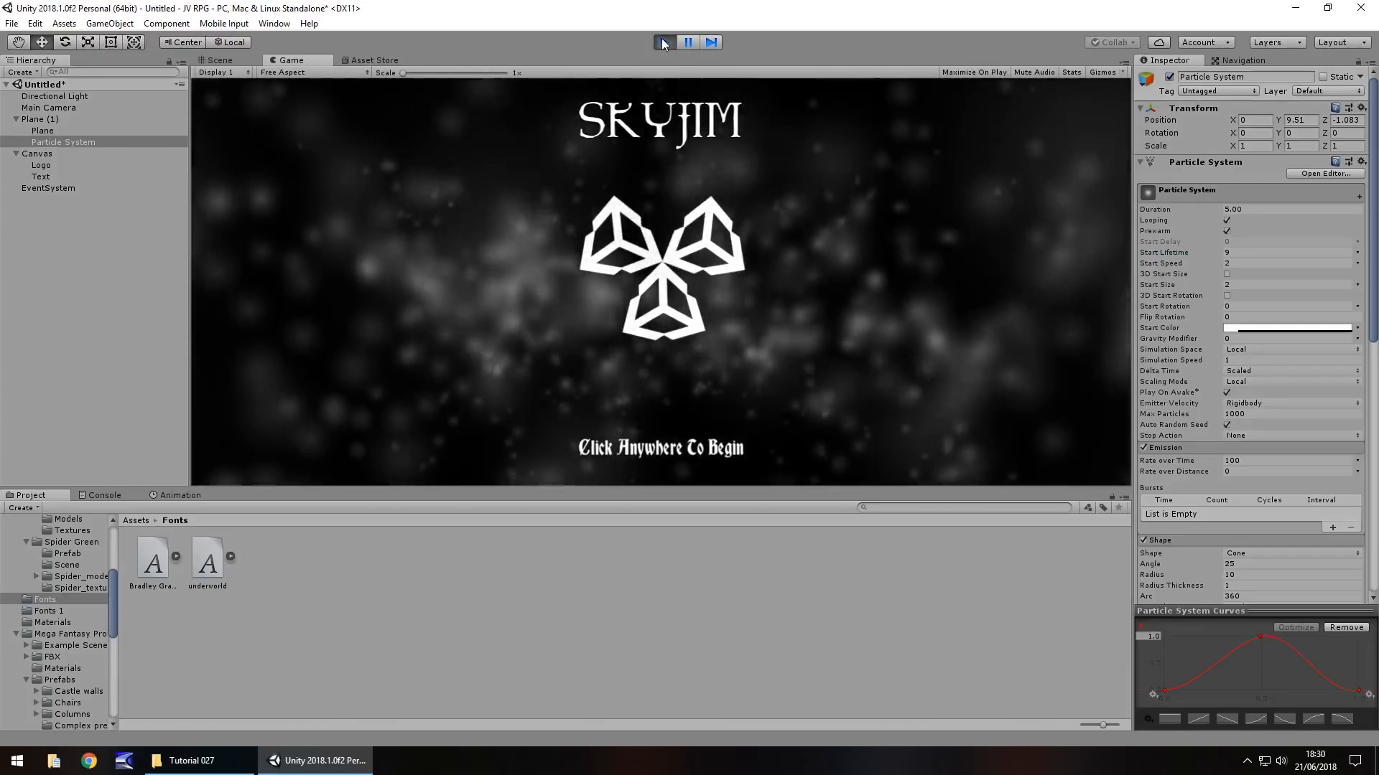
left_click(663, 43)
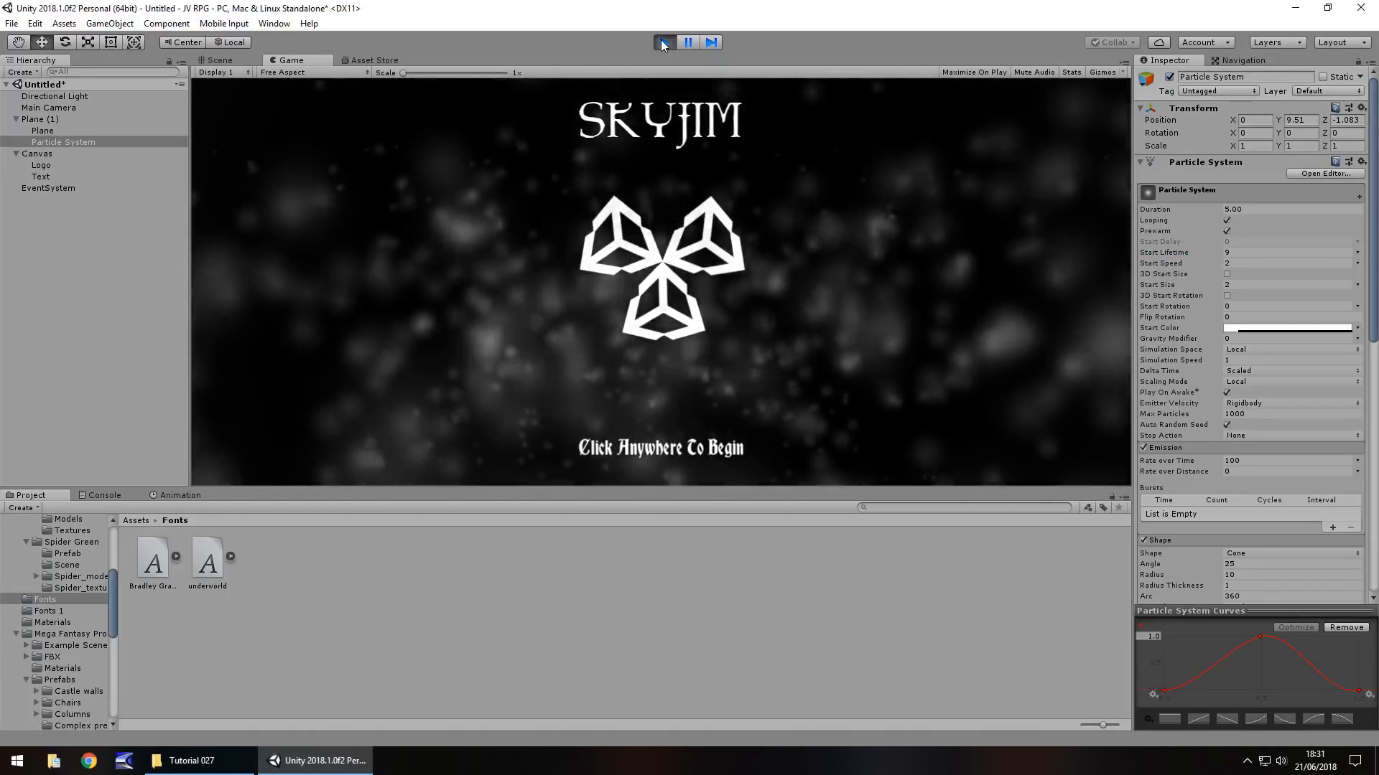
- Change the shader of the logo plane's RPGLogo material to Particles/Additive
middle_click_drag(538, 267, 390, 423)
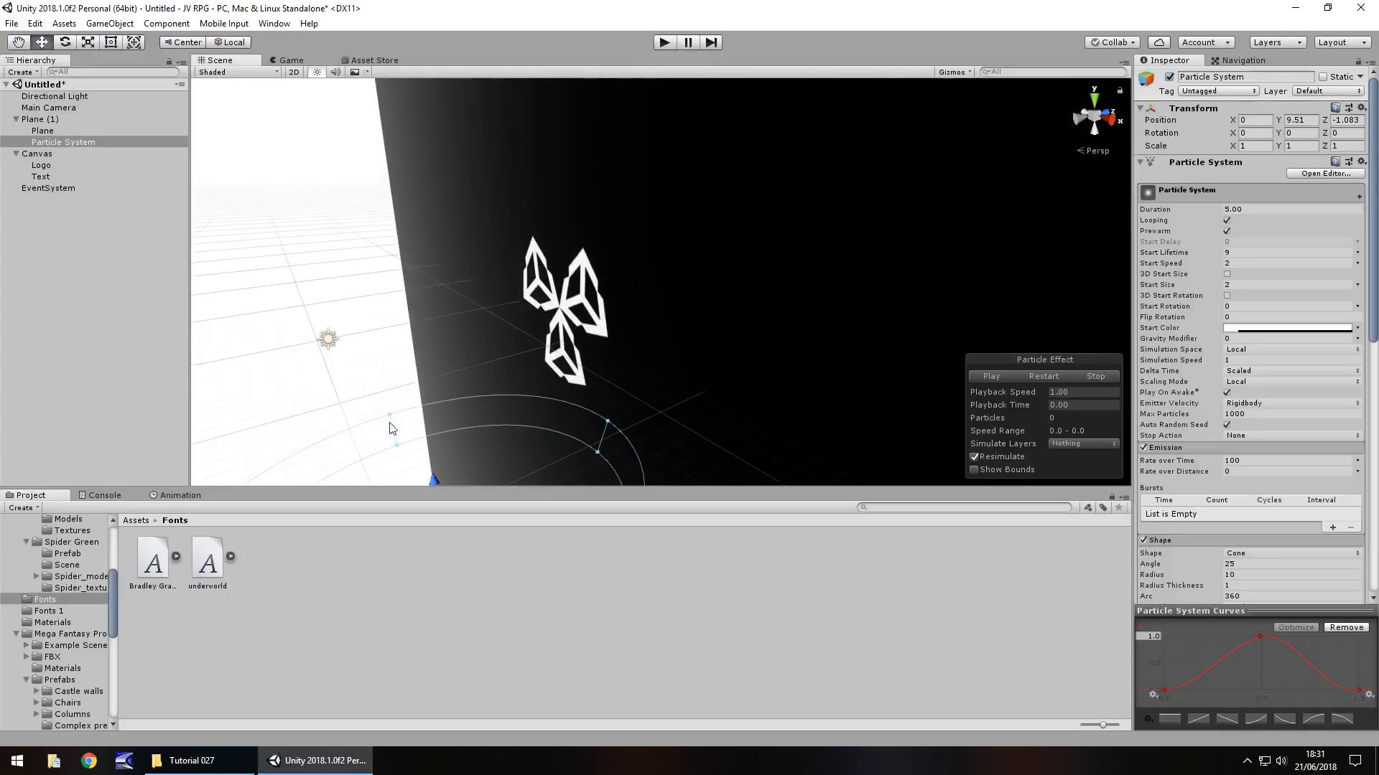
left_click(590, 293)
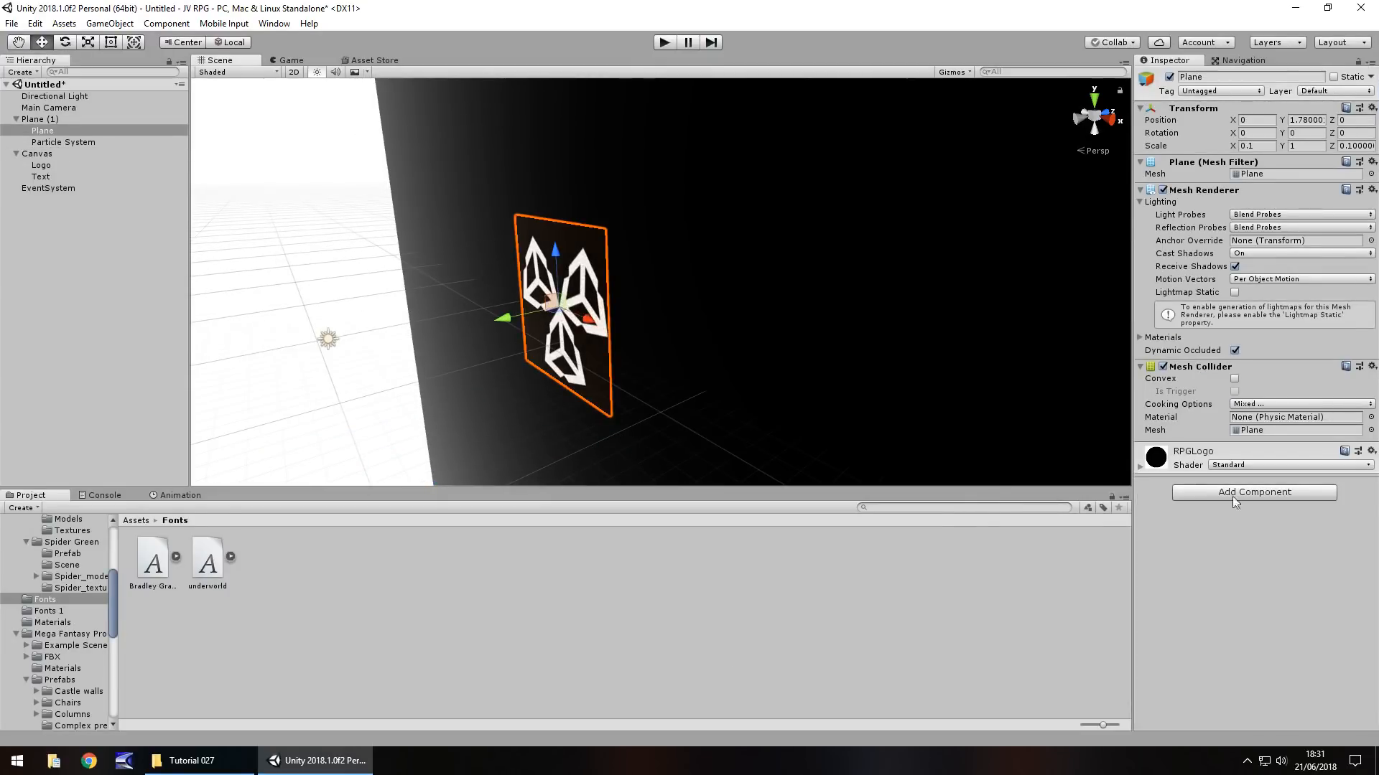
left_click(1141, 466)
left_click(1235, 465)
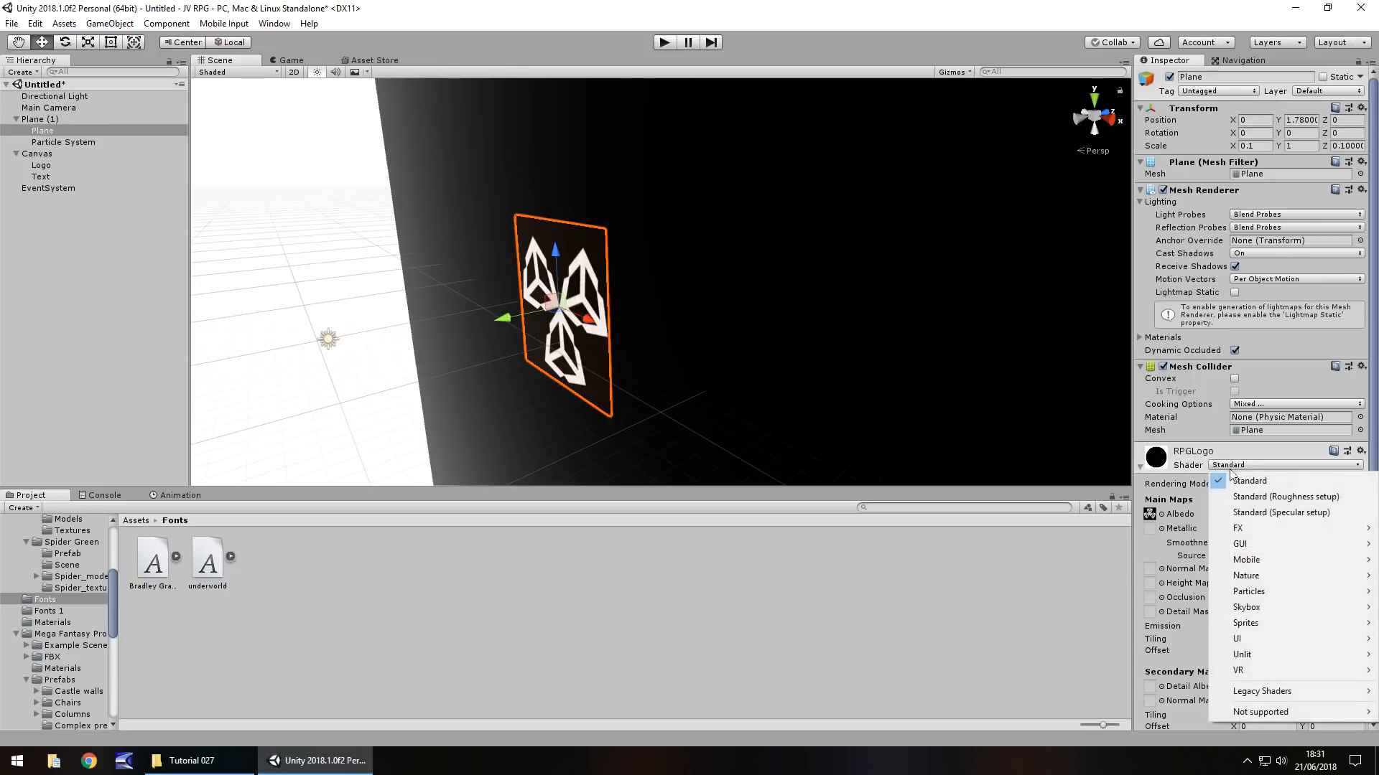
mouse_move(1261, 592)
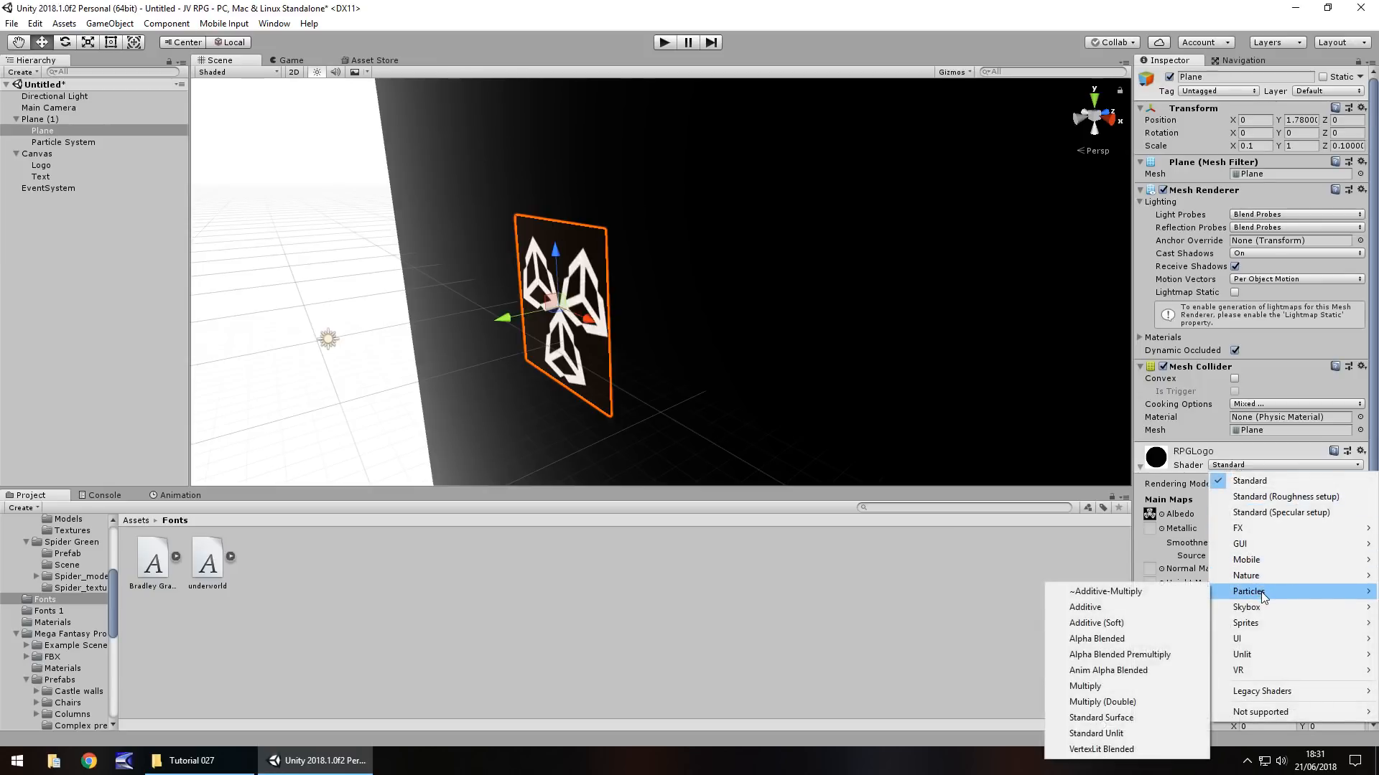
left_click(1133, 605)
- Inspect the logo plane in the scene and run play mode to check the logo against the particles
right_click_drag(633, 388, 733, 333)
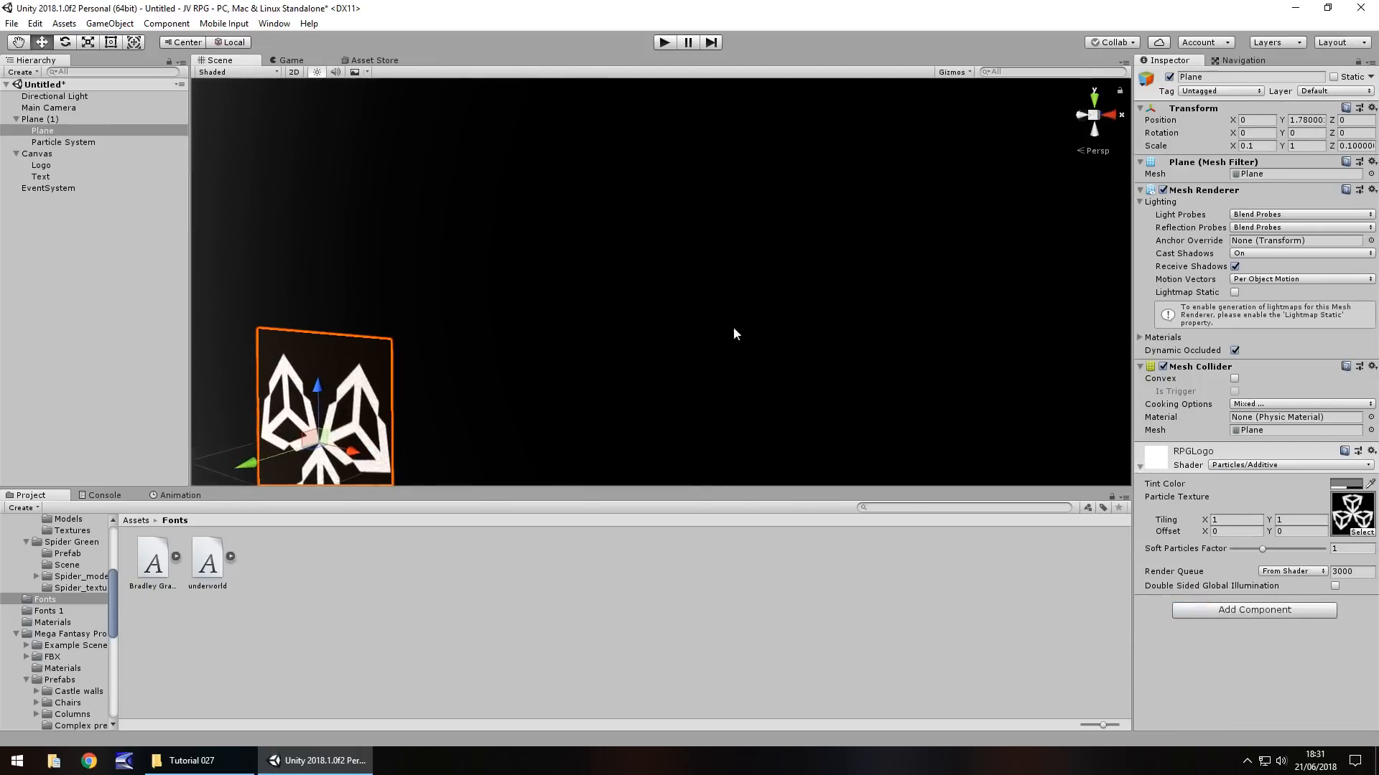
right_click_drag(473, 368, 443, 363)
middle_click_drag(443, 363, 632, 252)
left_click(662, 42)
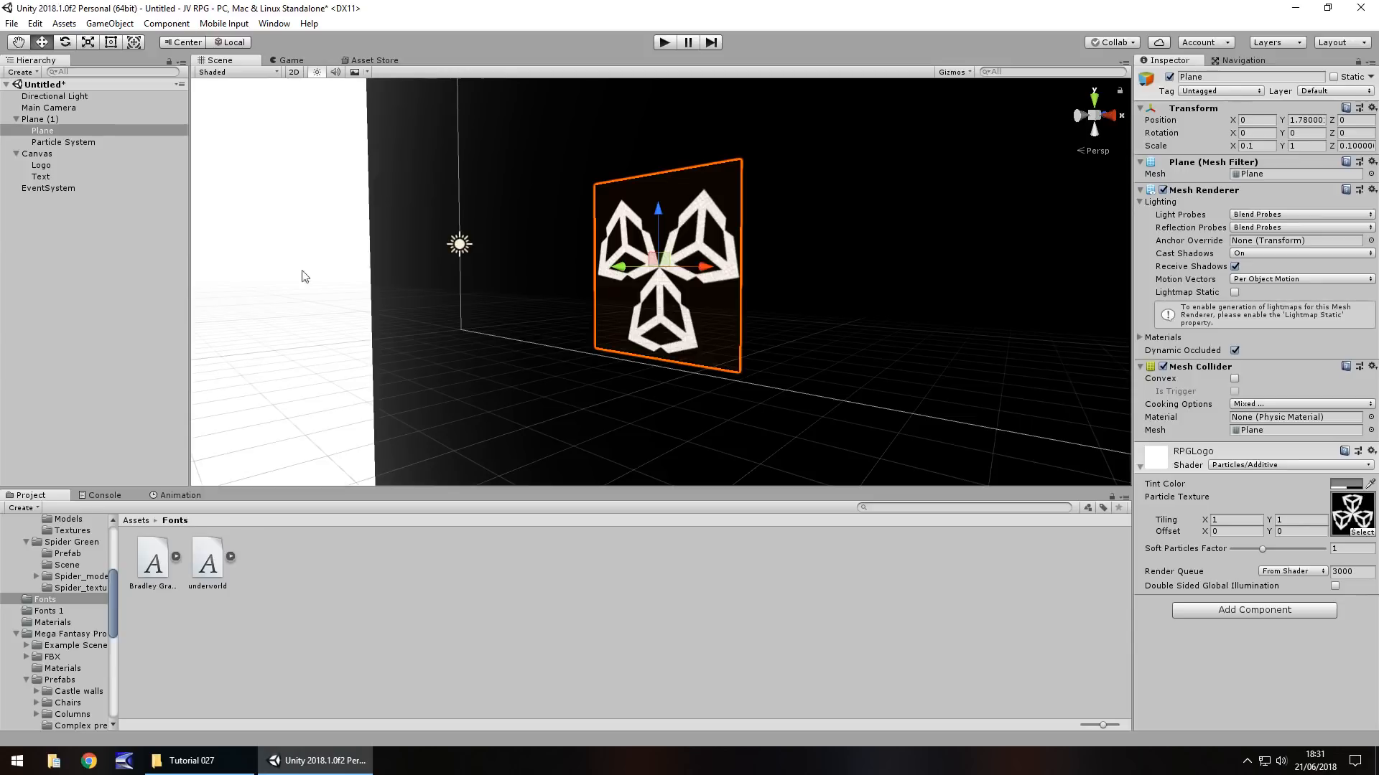
- Set the scene's Skybox Material to Default-Skybox in the lighting settings
left_click_drag(306, 276, 395, 243, "alt")
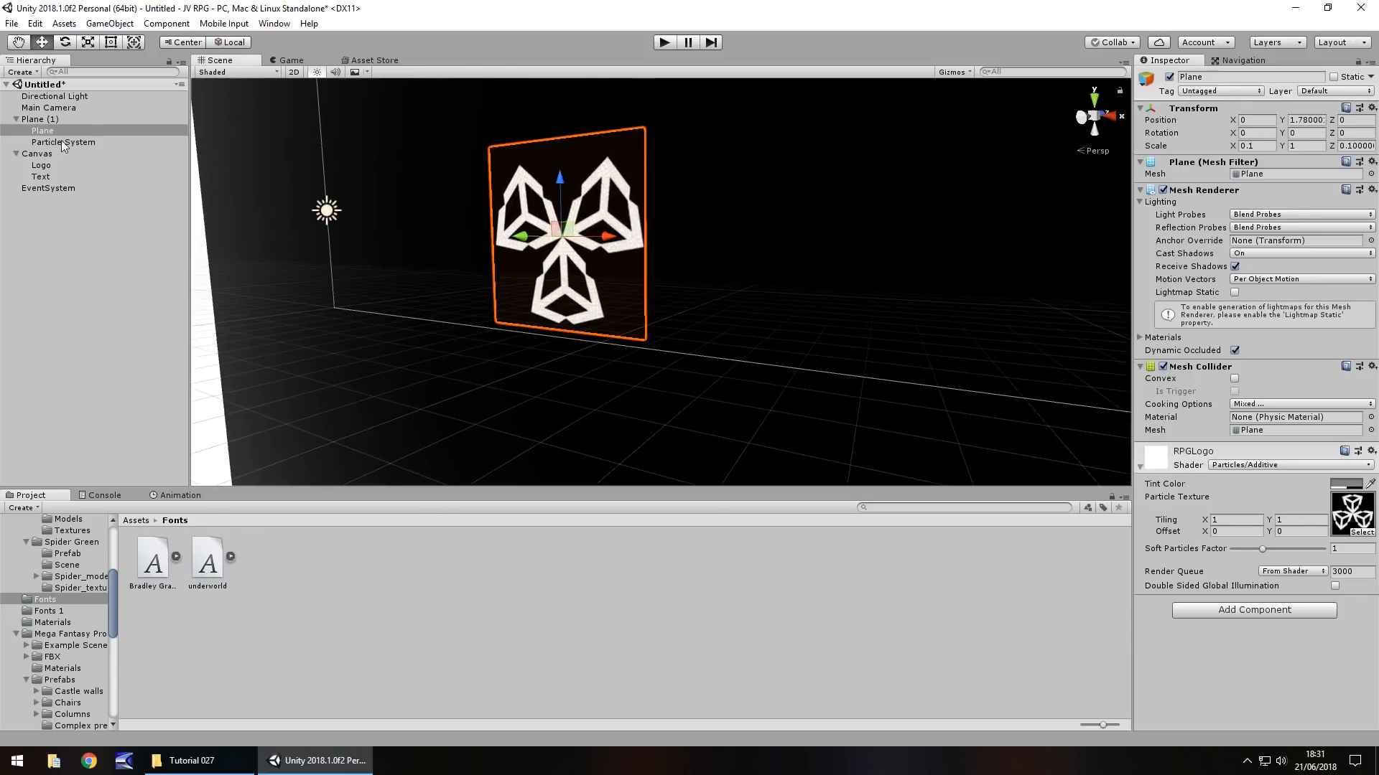
left_click(279, 26)
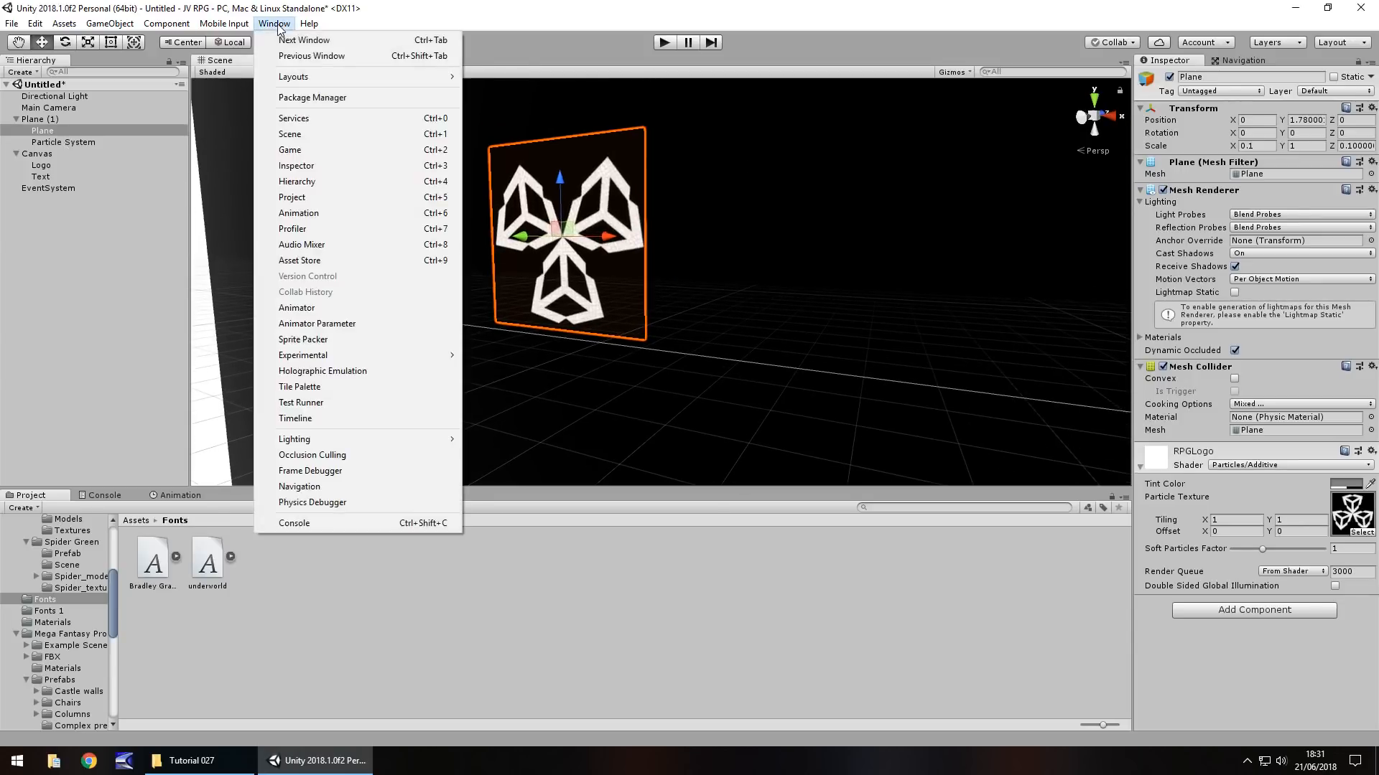
mouse_move(424, 438)
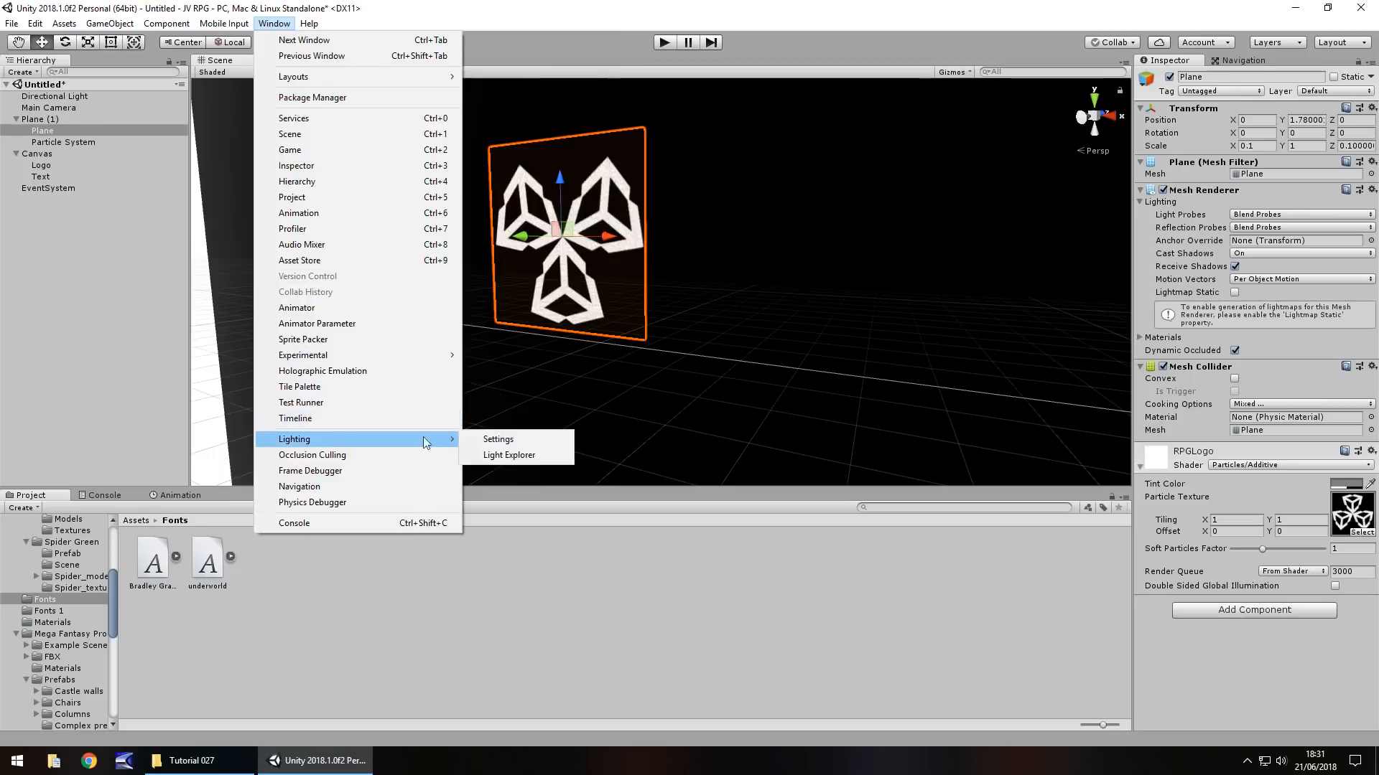
left_click(488, 440)
left_click(568, 120)
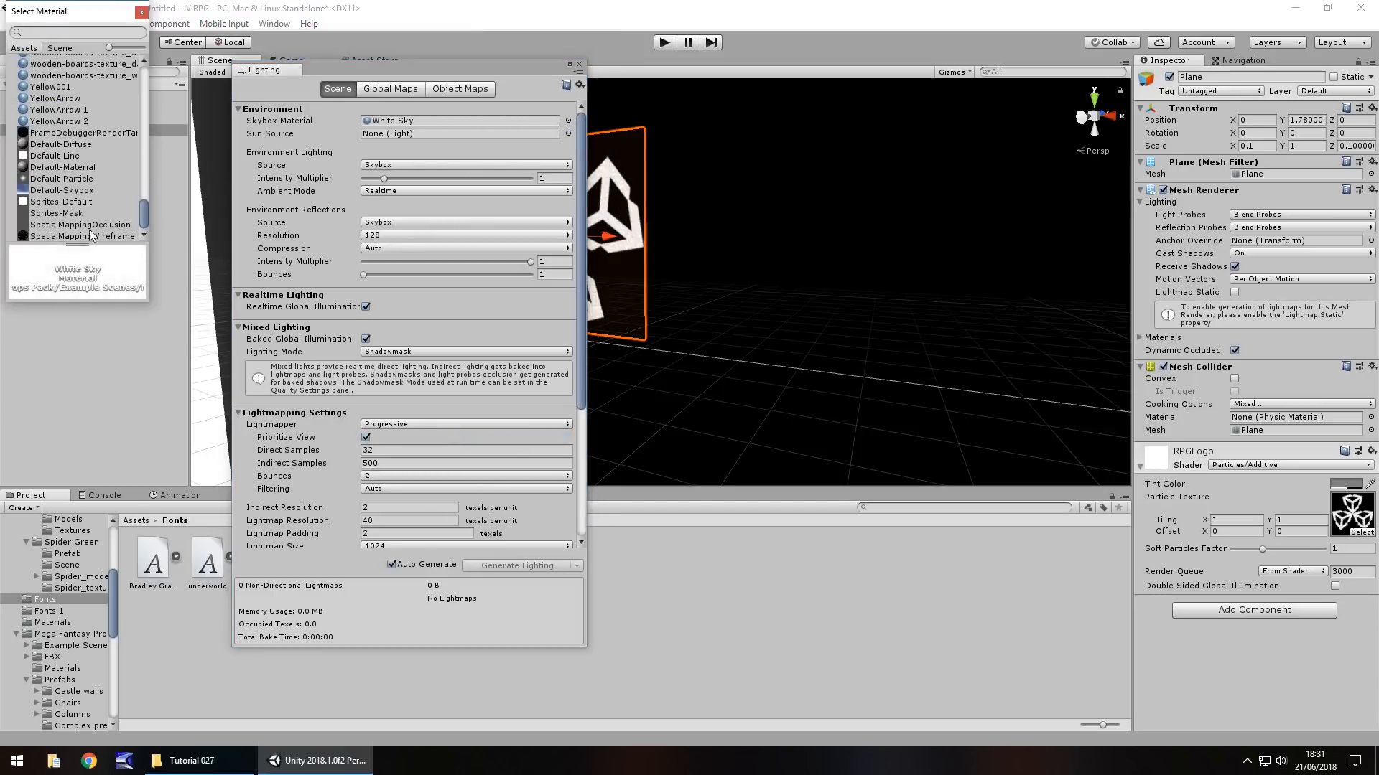
left_click(55, 190)
left_click(142, 12)
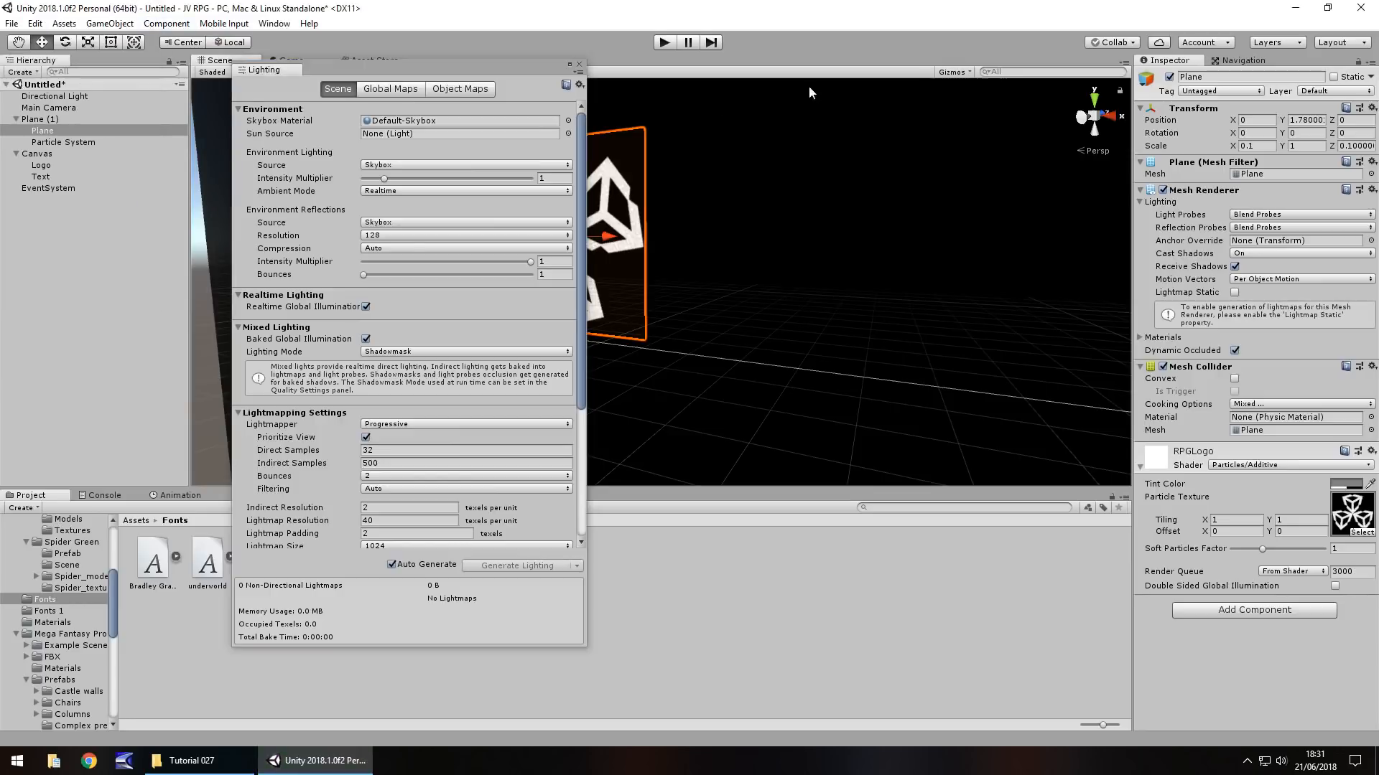
left_click(579, 65)
- Add a UI Button to the canvas
middle_click_drag(355, 247, 677, 357)
right_click_drag(467, 316, 631, 277)
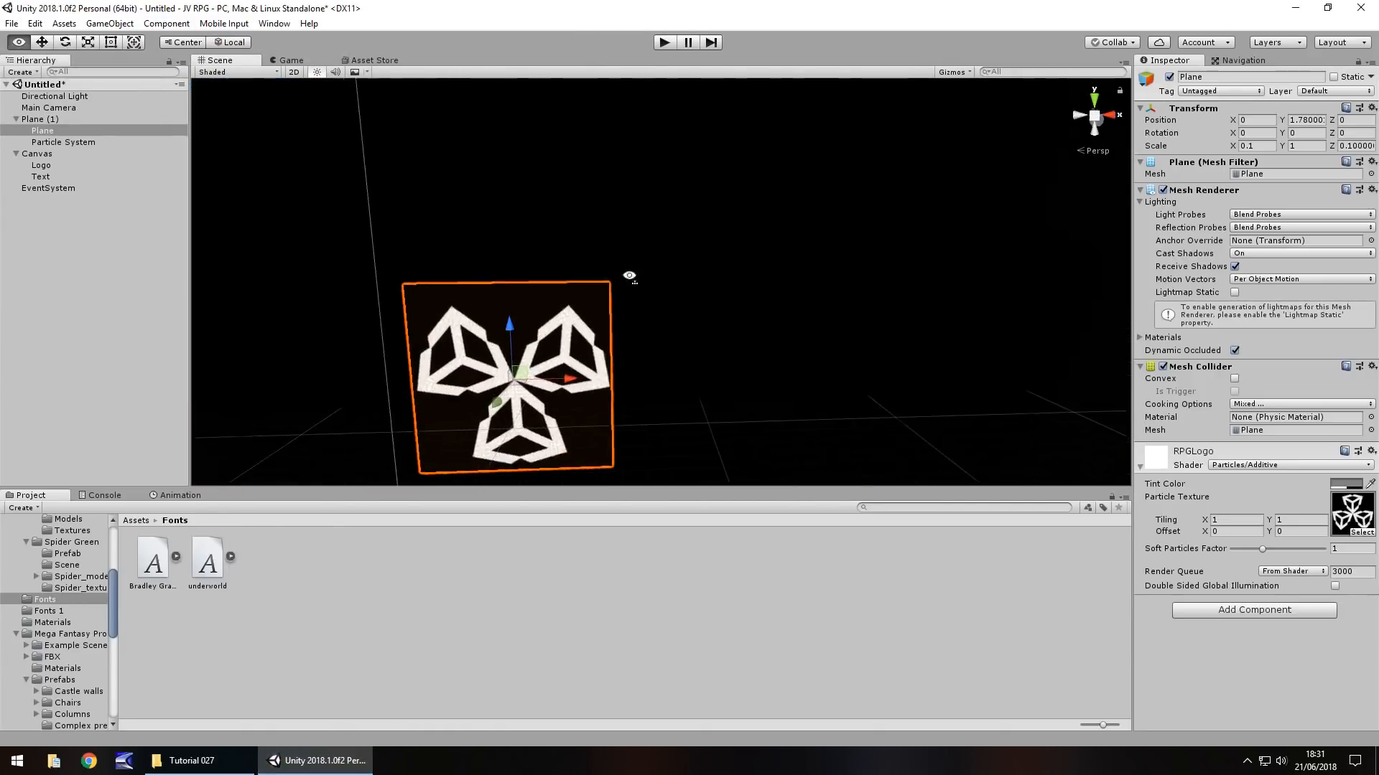
scroll(416, 278, "down", 5)
scroll(388, 268, "down", 15)
middle_click_drag(519, 220, 368, 338)
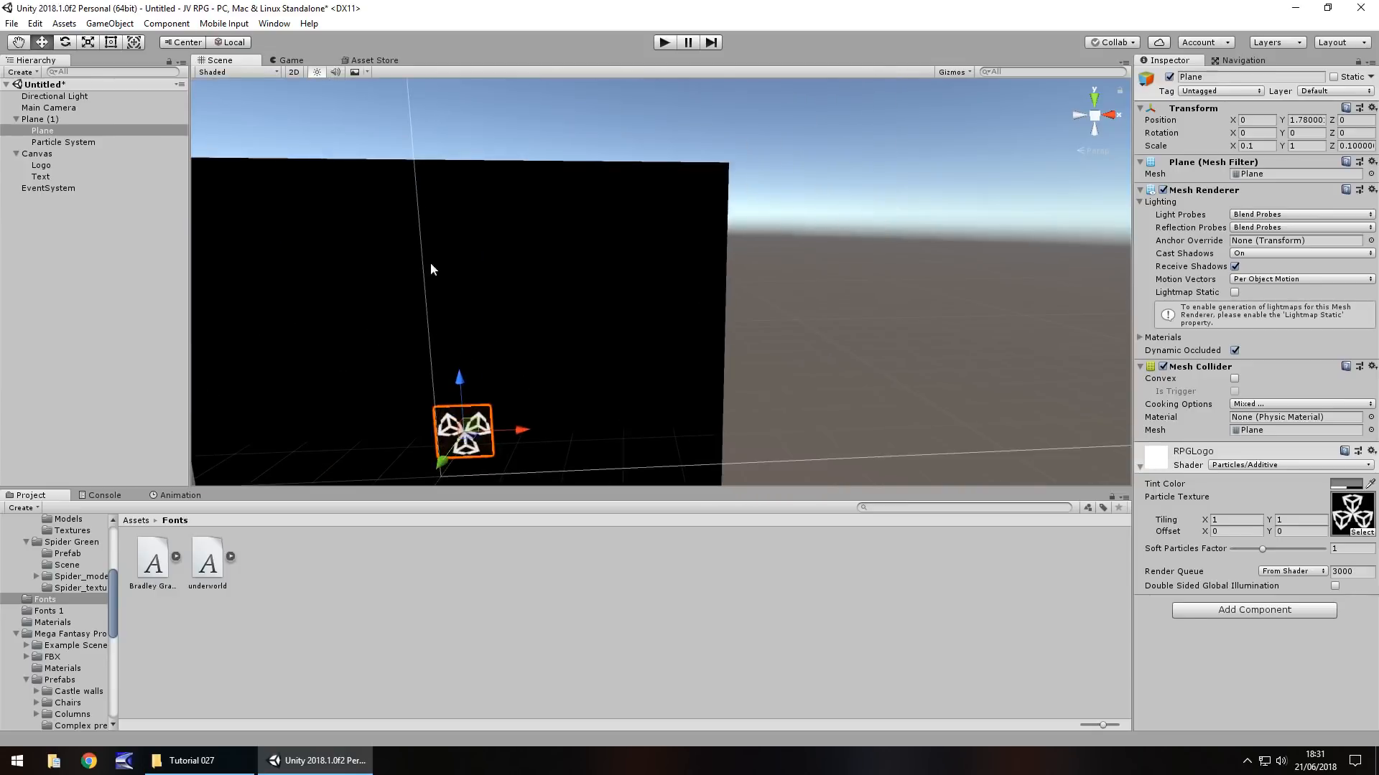
left_click(115, 24)
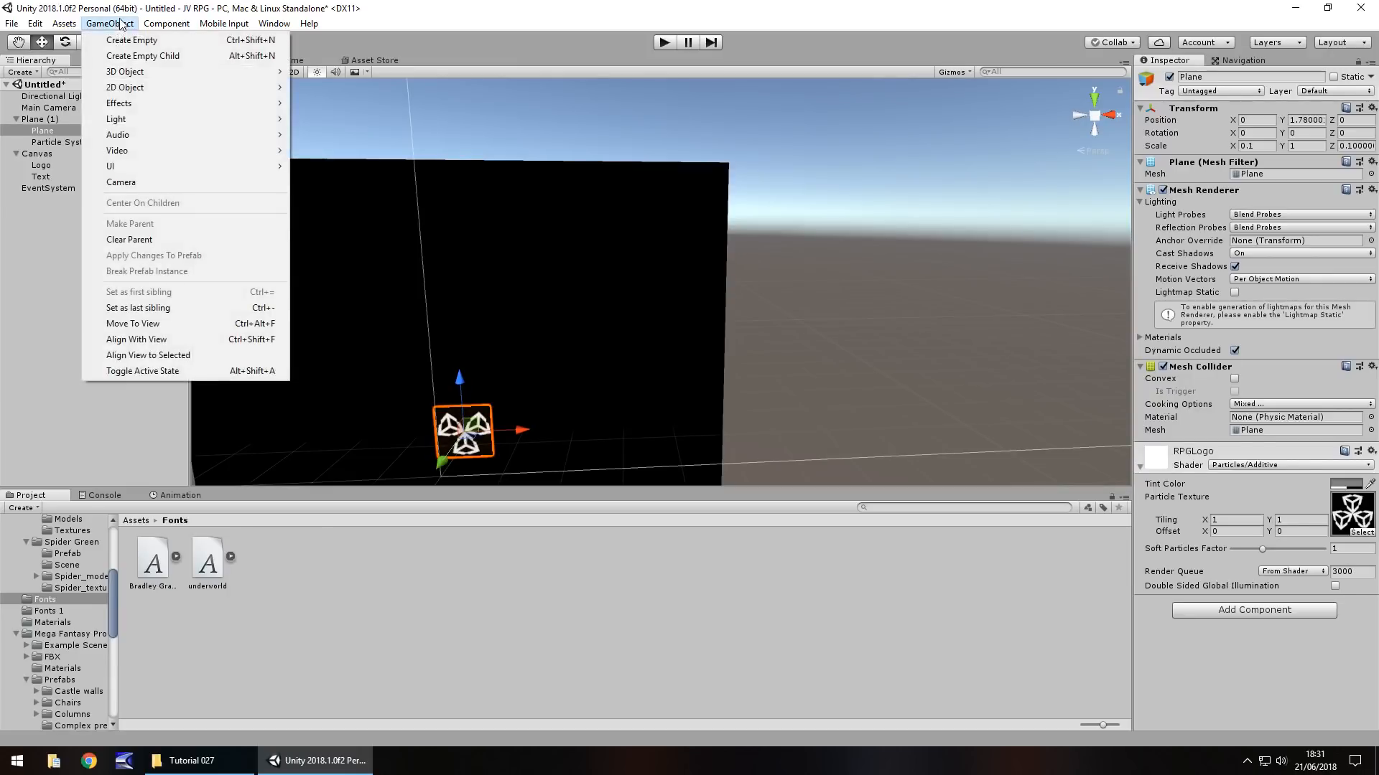
mouse_move(123, 172)
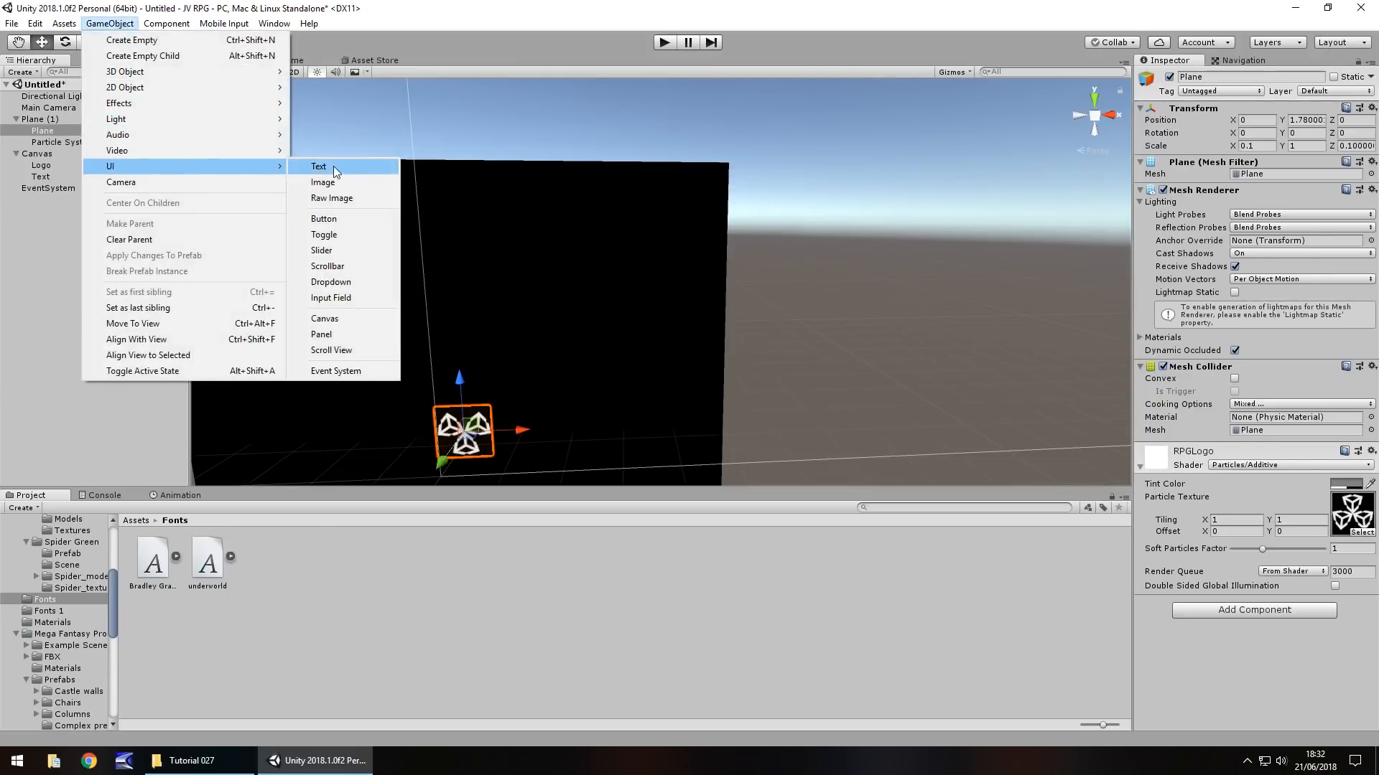
left_click(331, 217)
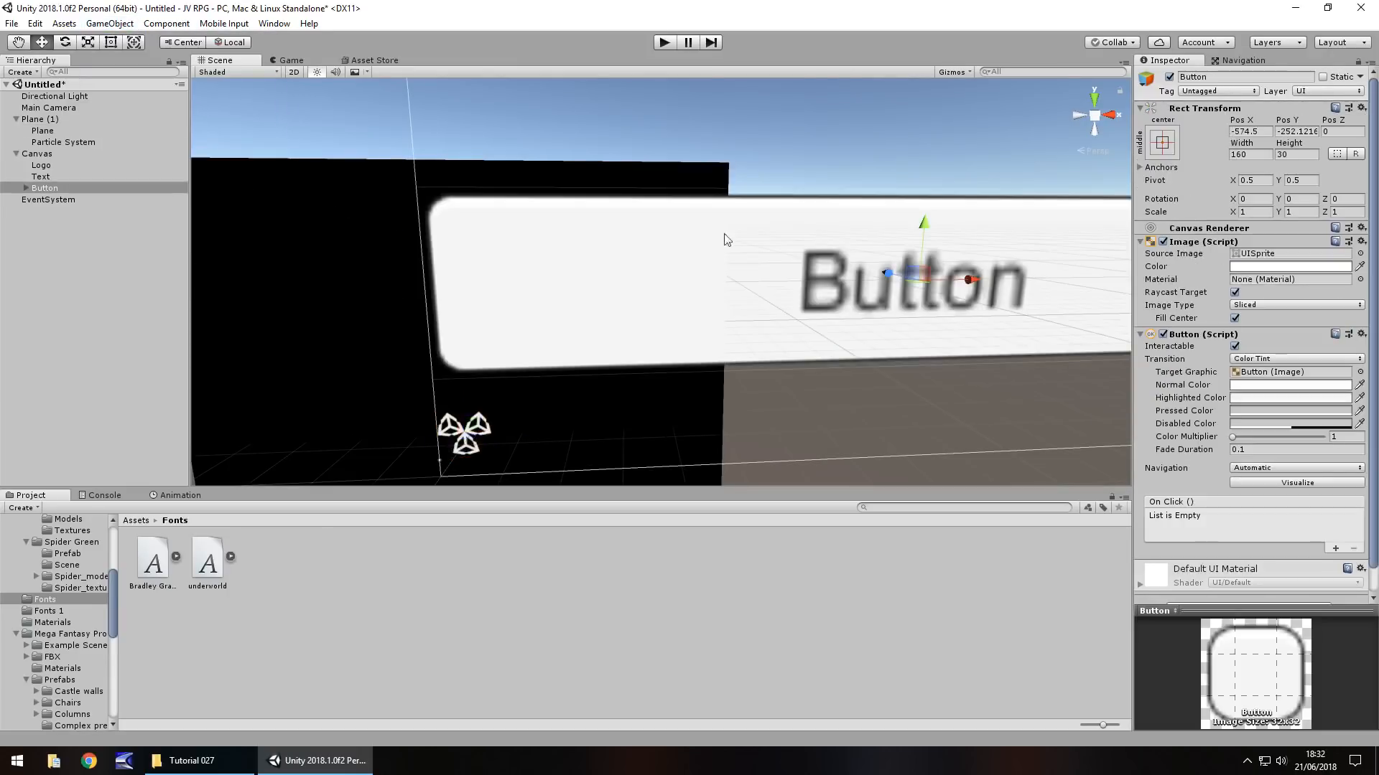
- Change the new button's text label to "Play Game"
key("f")
middle_click_drag(784, 186, 550, 273)
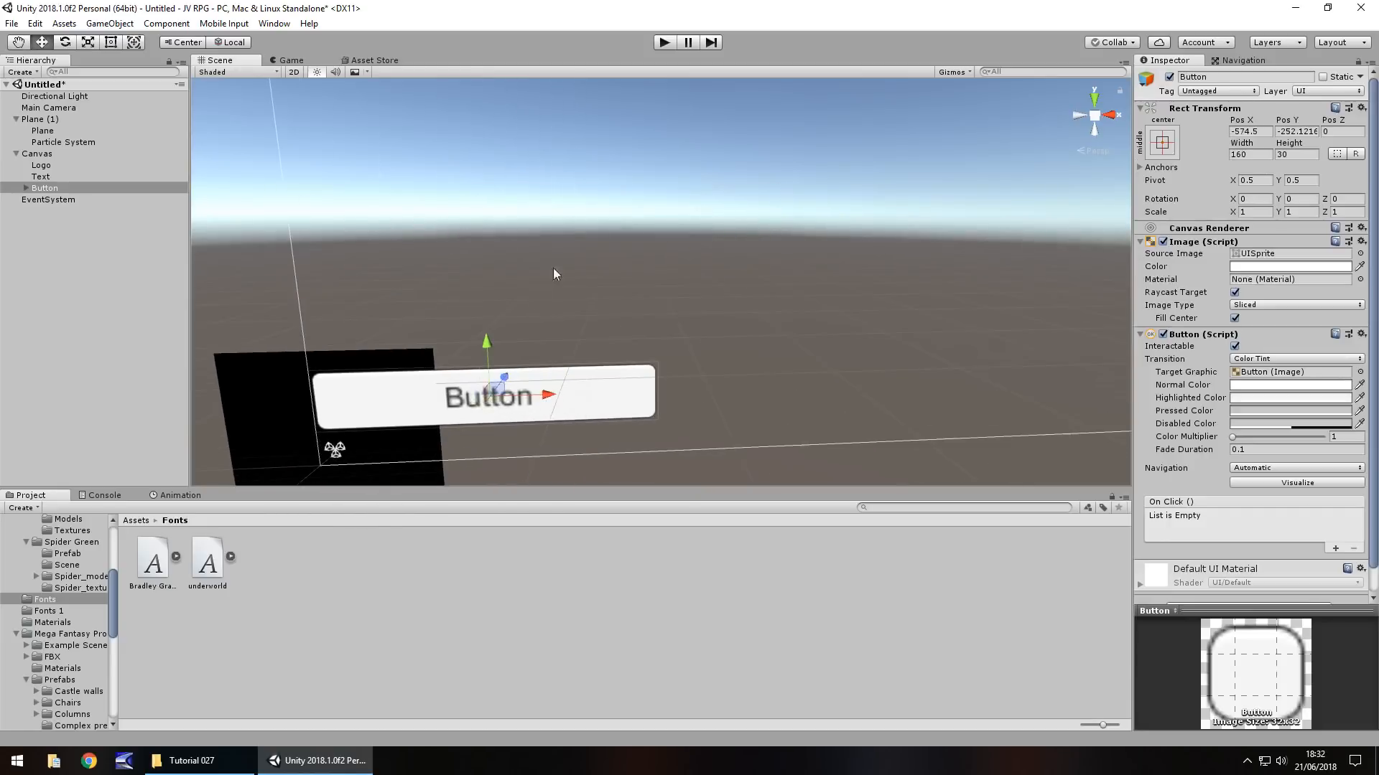
scroll(532, 256, "down", 5)
middle_click_drag(610, 219, 540, 301)
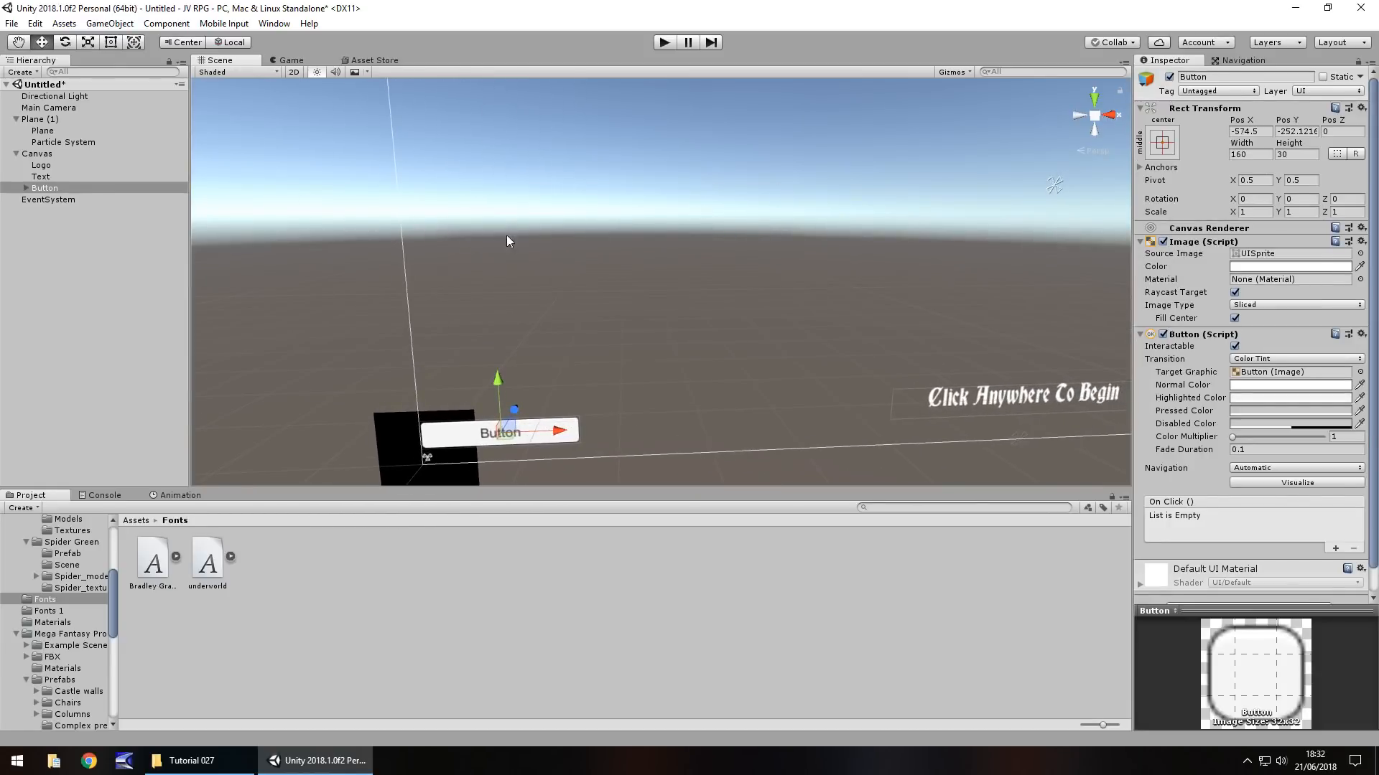
left_click(27, 188)
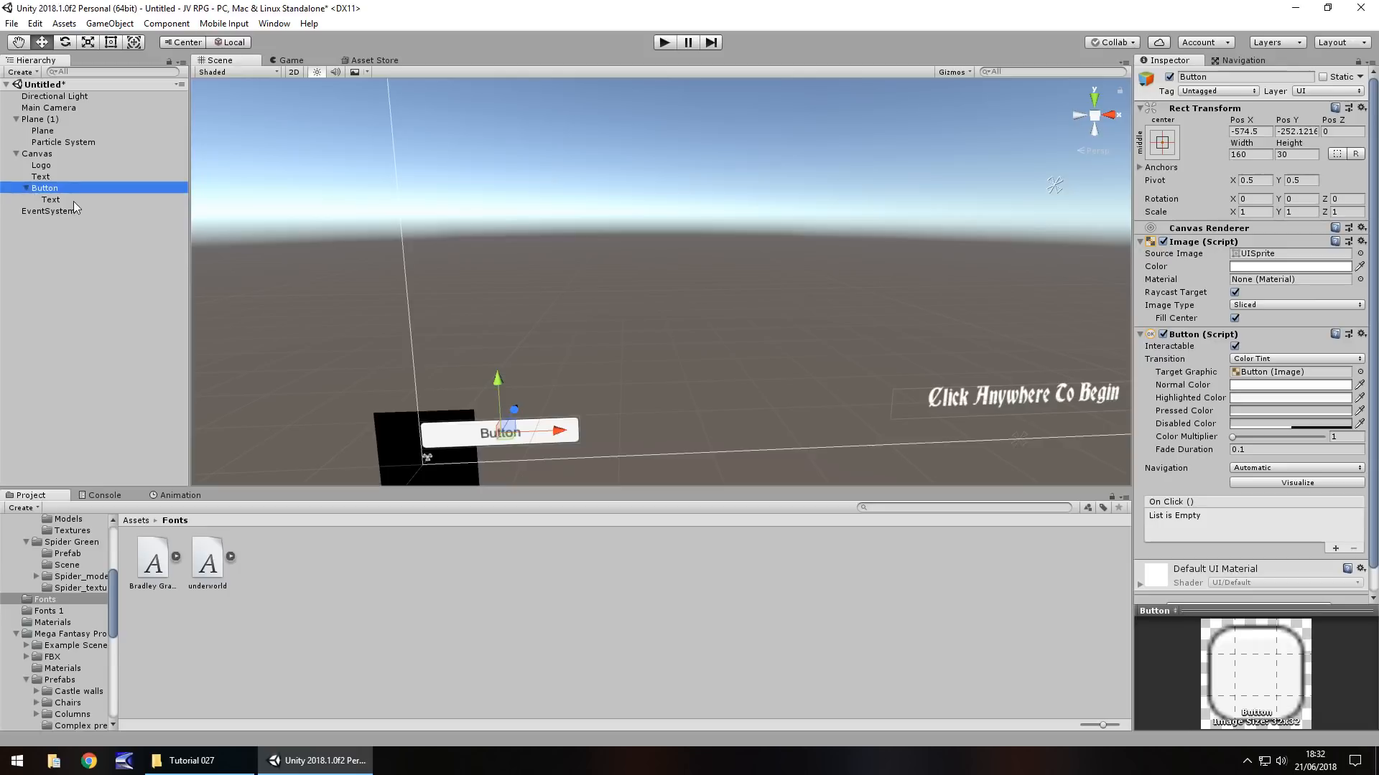
left_click(57, 201)
left_click(1185, 270)
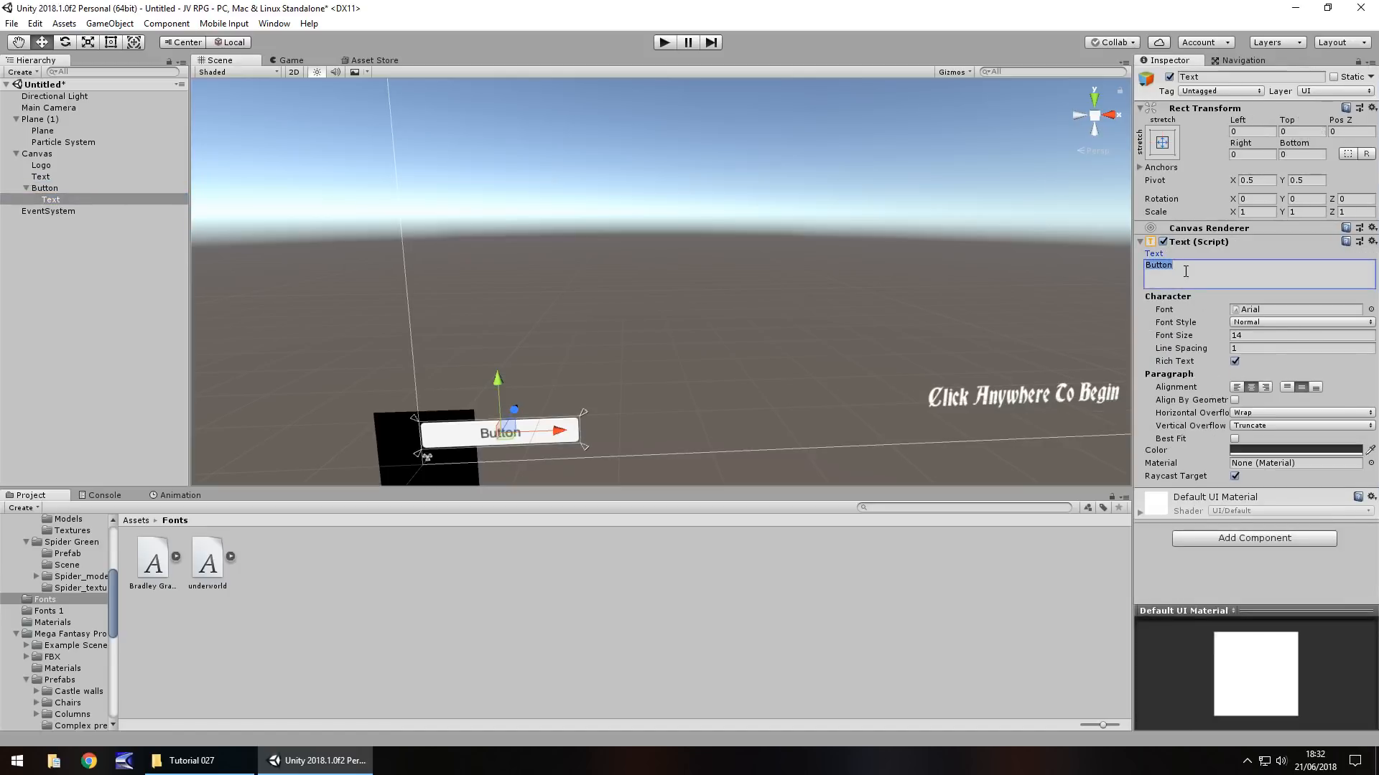
type("Play Game")
left_click(501, 391)
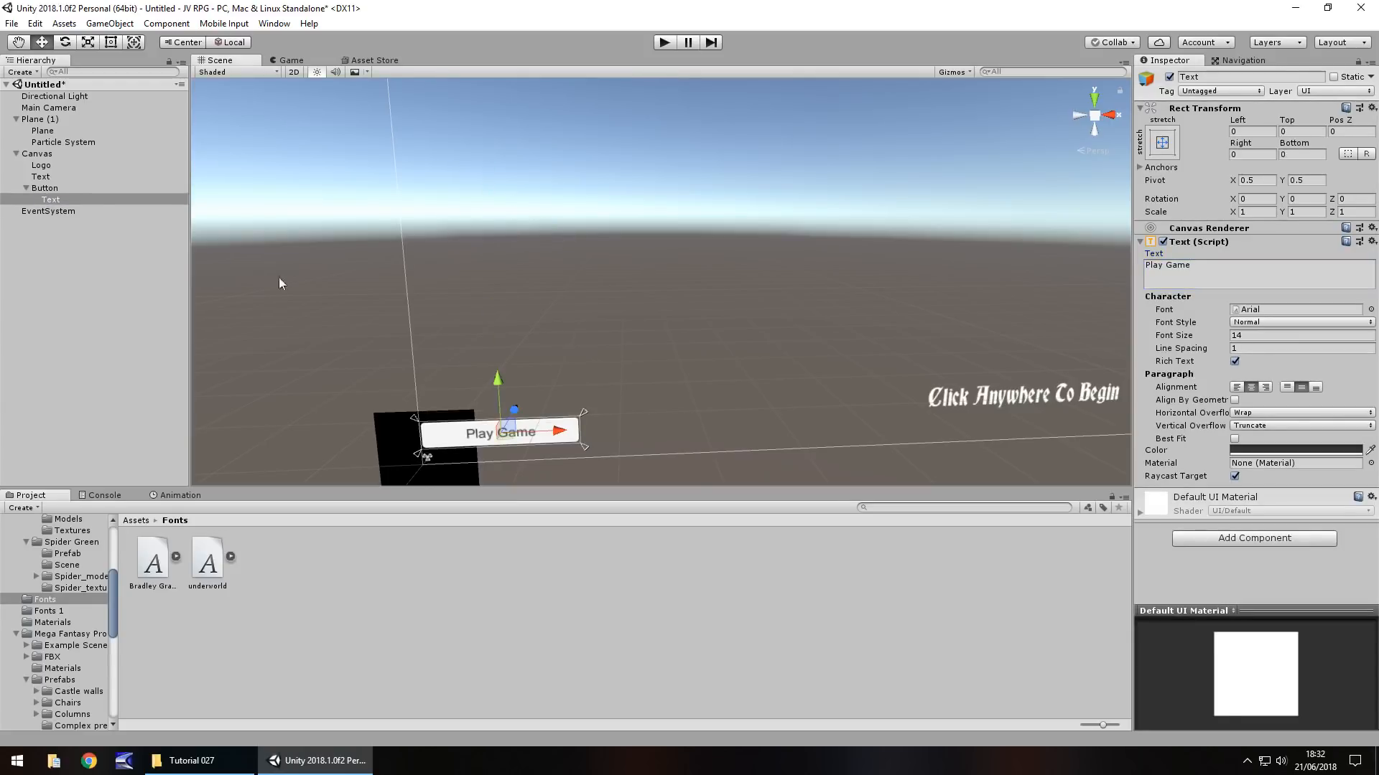
- Anchor the Play Game button to the canvas's middle left and move it to about Pos X 140, Pos Y 40
left_click(43, 187)
left_click_drag(502, 380, 485, 104)
scroll(564, 239, "down", 5)
middle_click_drag(644, 204, 524, 371)
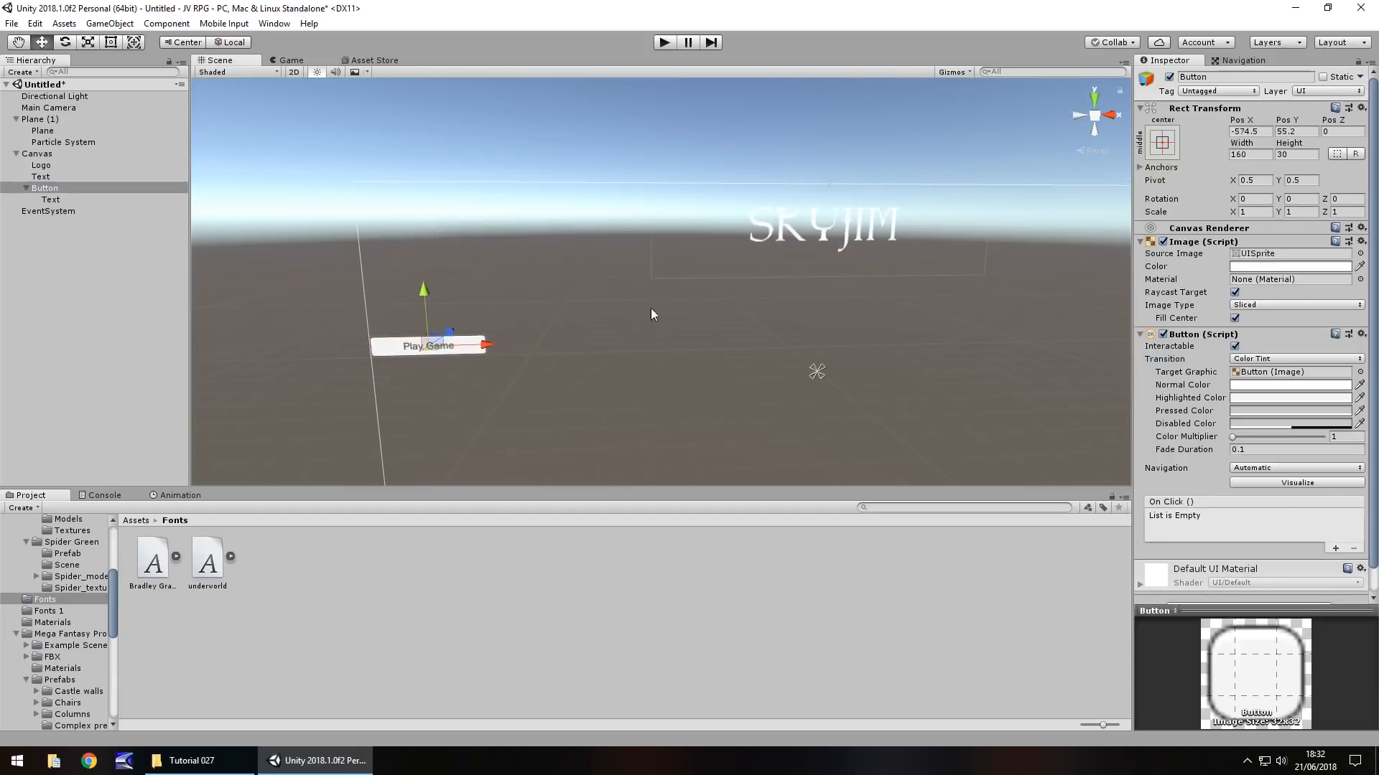
left_click(1160, 139)
left_click(1214, 285)
left_click_drag(486, 344, 528, 353)
left_click_drag(467, 287, 469, 299)
middle_click_drag(589, 329, 529, 255)
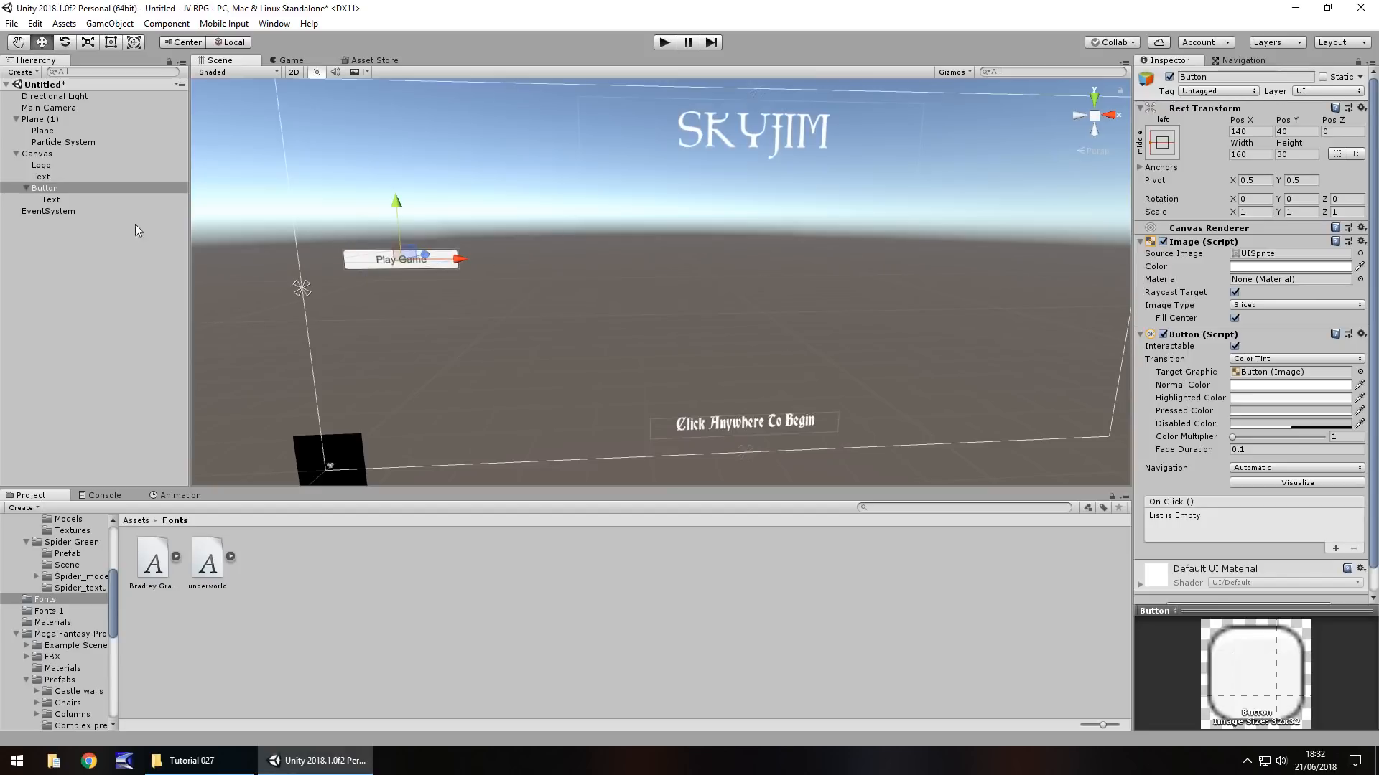
- Duplicate the Play Game button and move the copy directly below the original, to about Pos Y -9
left_click(41, 188)
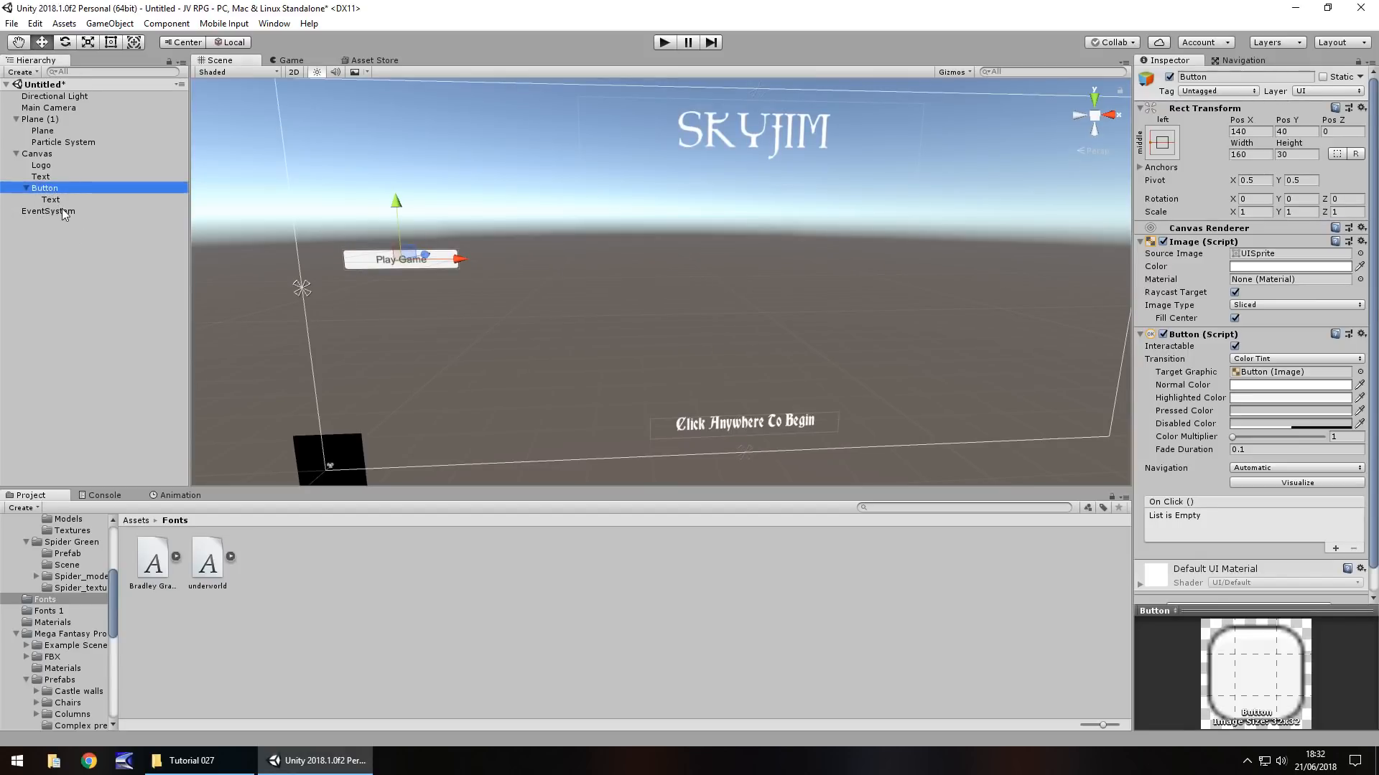
key("ctrl+d")
left_click_drag(399, 207, 398, 239)
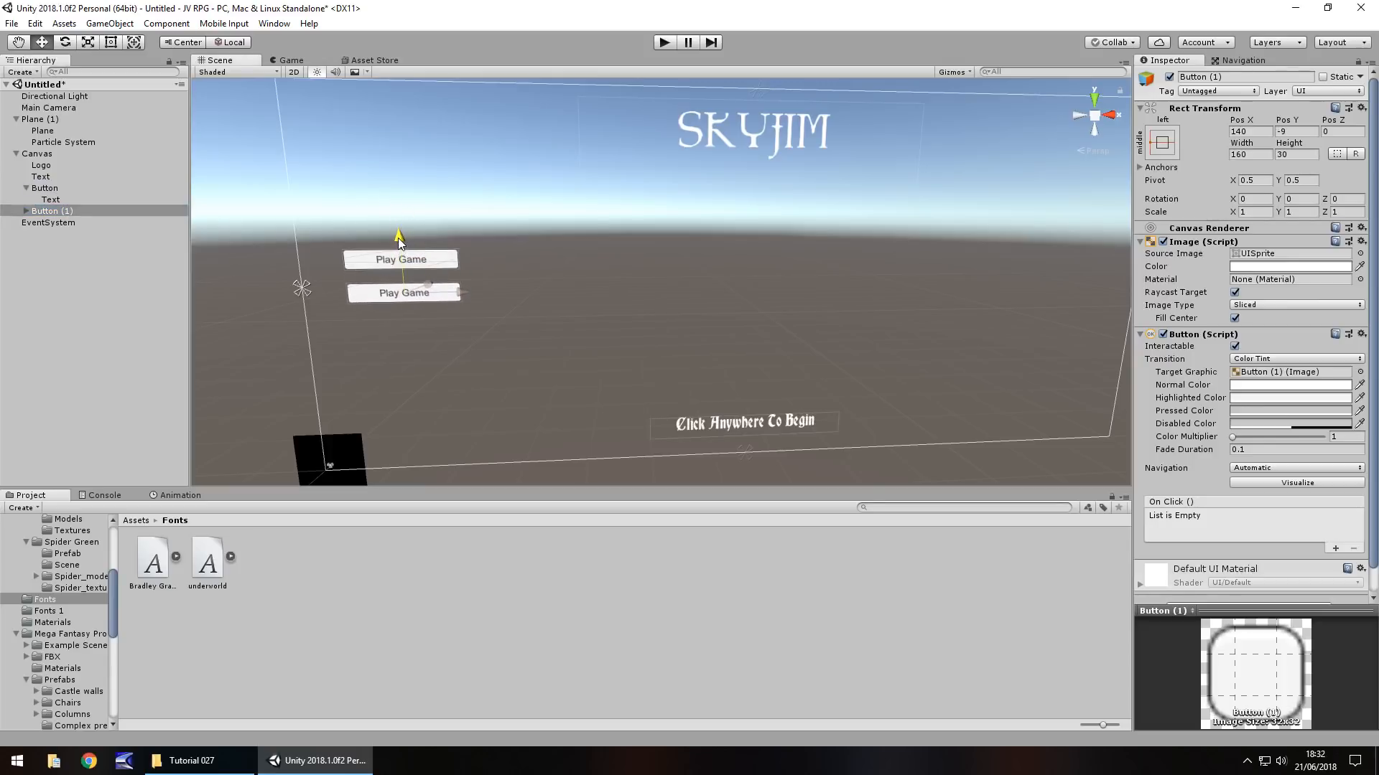
- Change the duplicated button's text label to "Options"
left_click(59, 189)
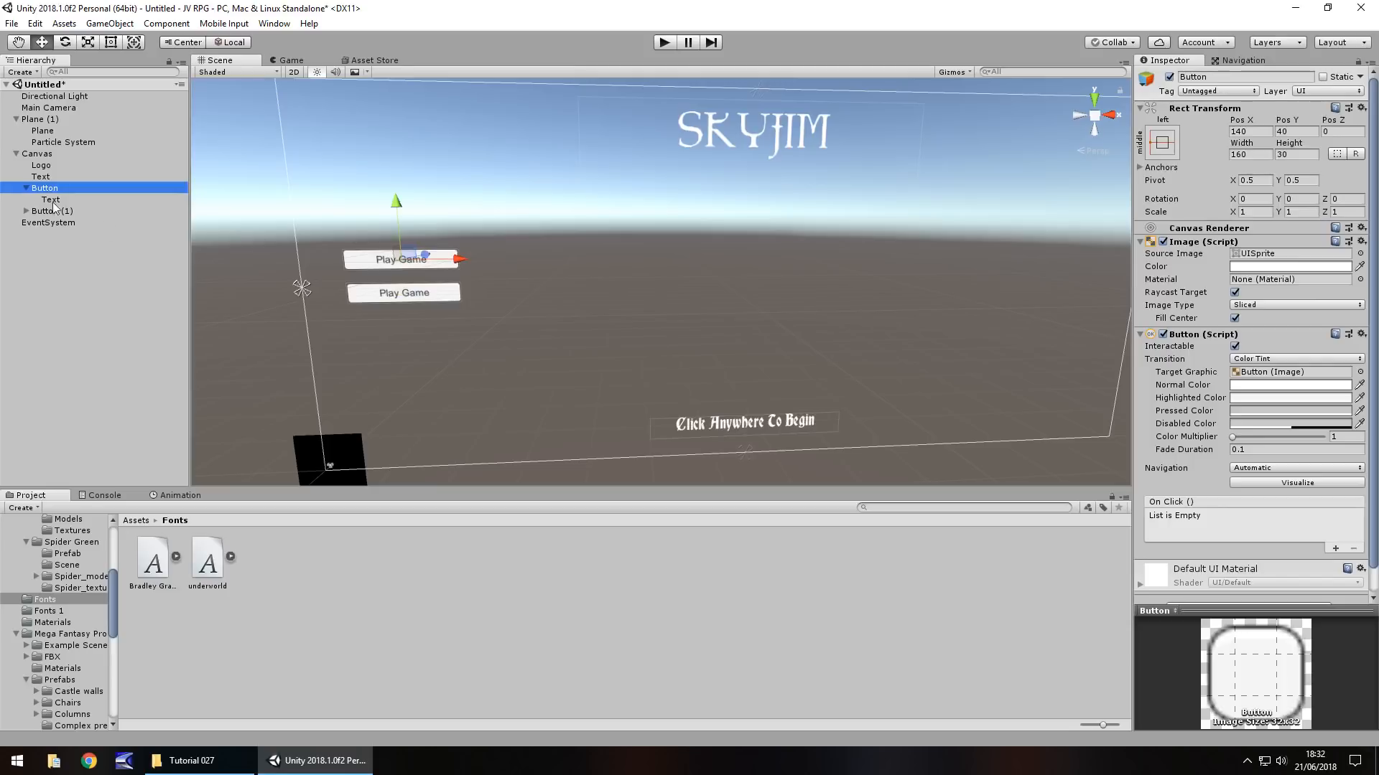
left_click(403, 292)
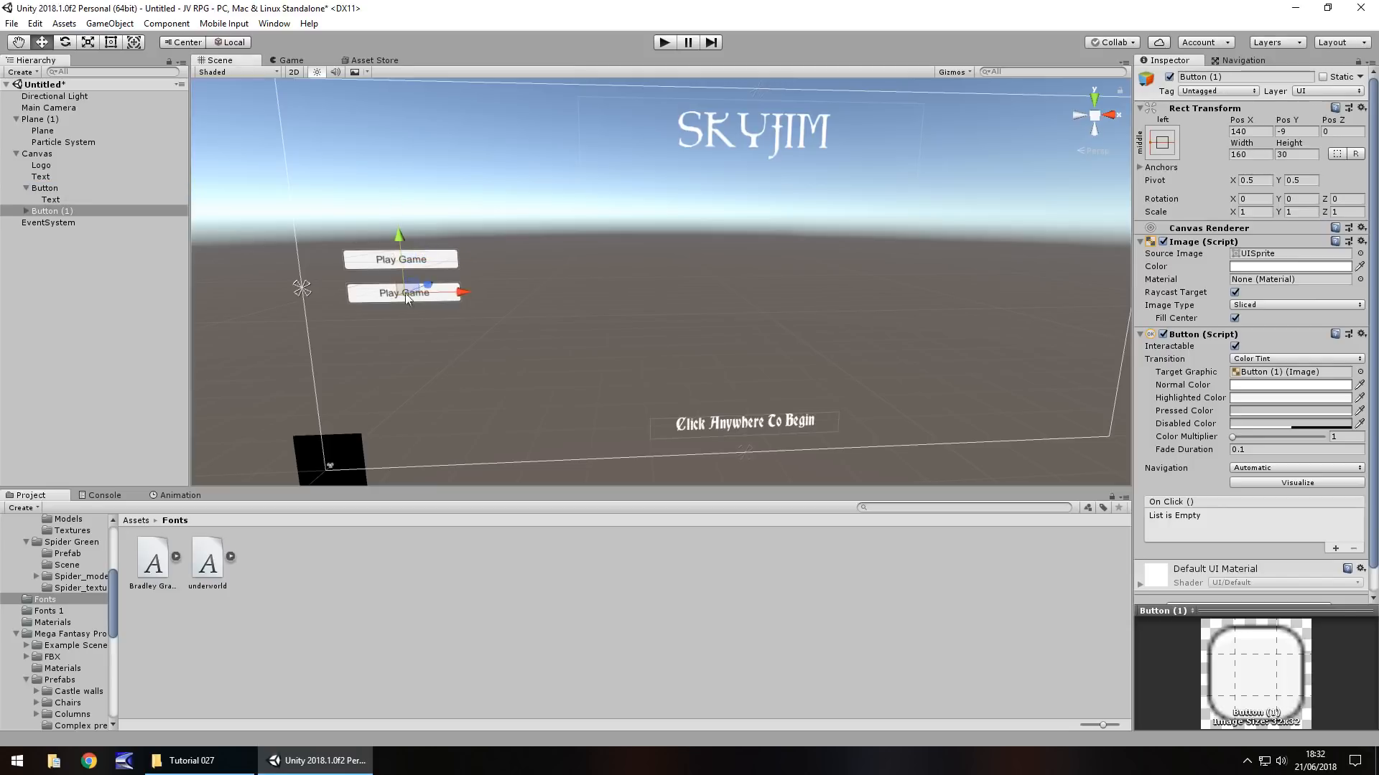
left_click(26, 211)
left_click(60, 224)
left_click(1203, 269)
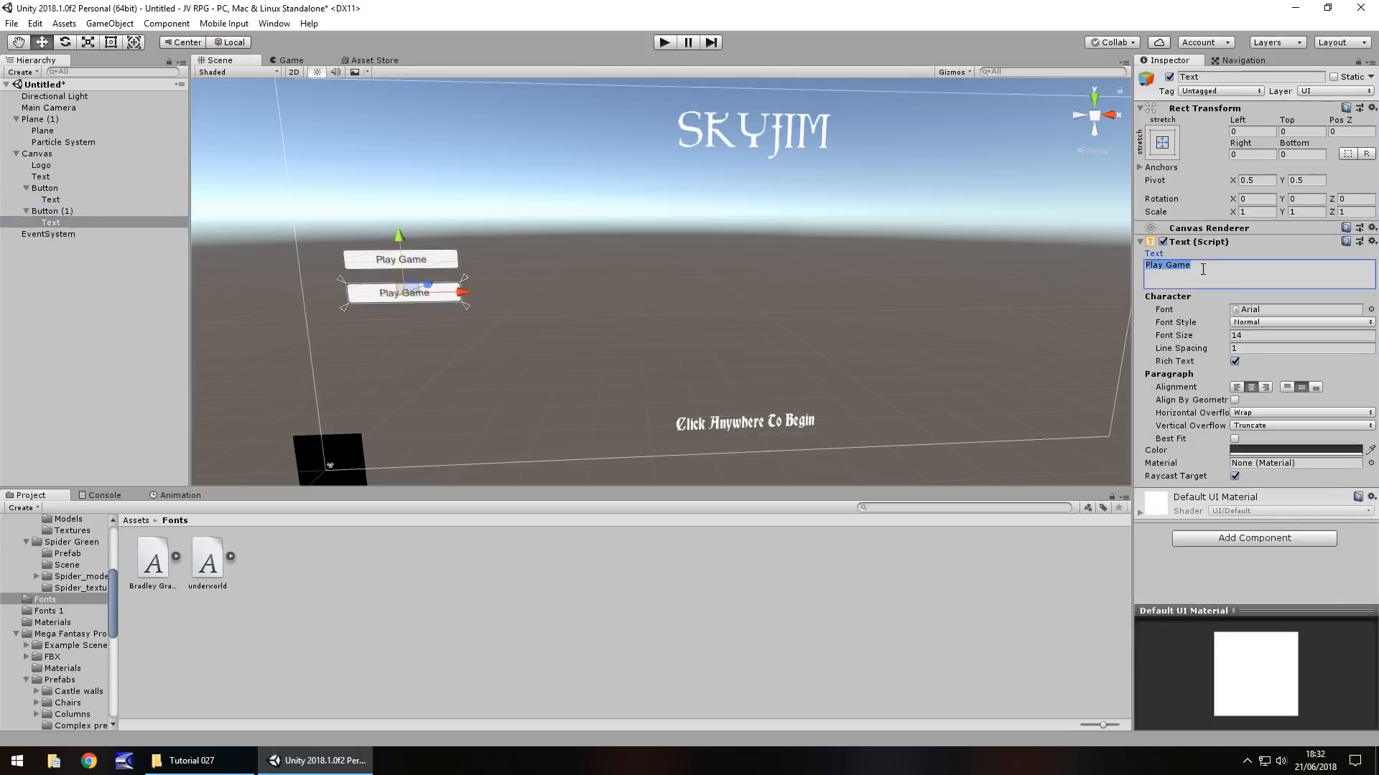
type("Options")
left_click(91, 296)
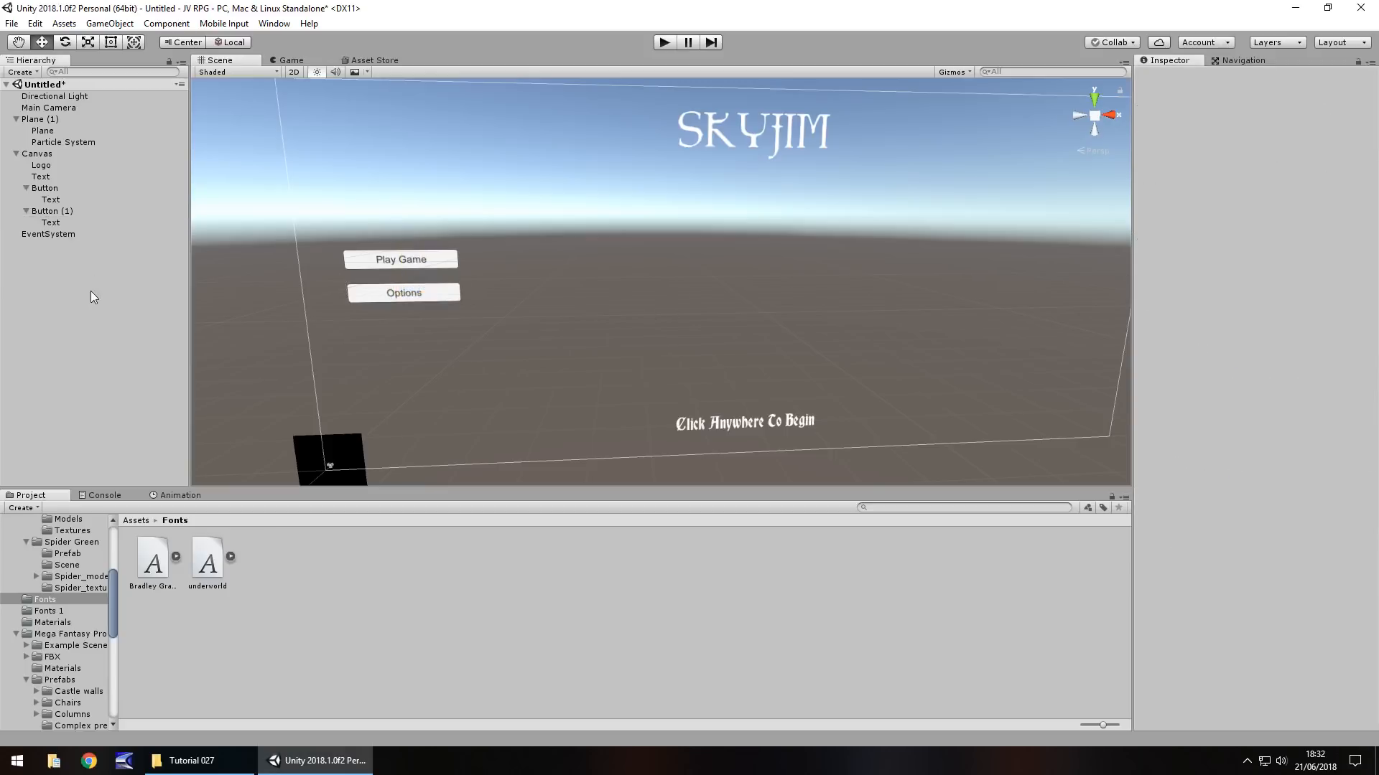
- Duplicate the Options button and move the copy down to about Pos Y -96
left_click(51, 212)
key("ctrl+d")
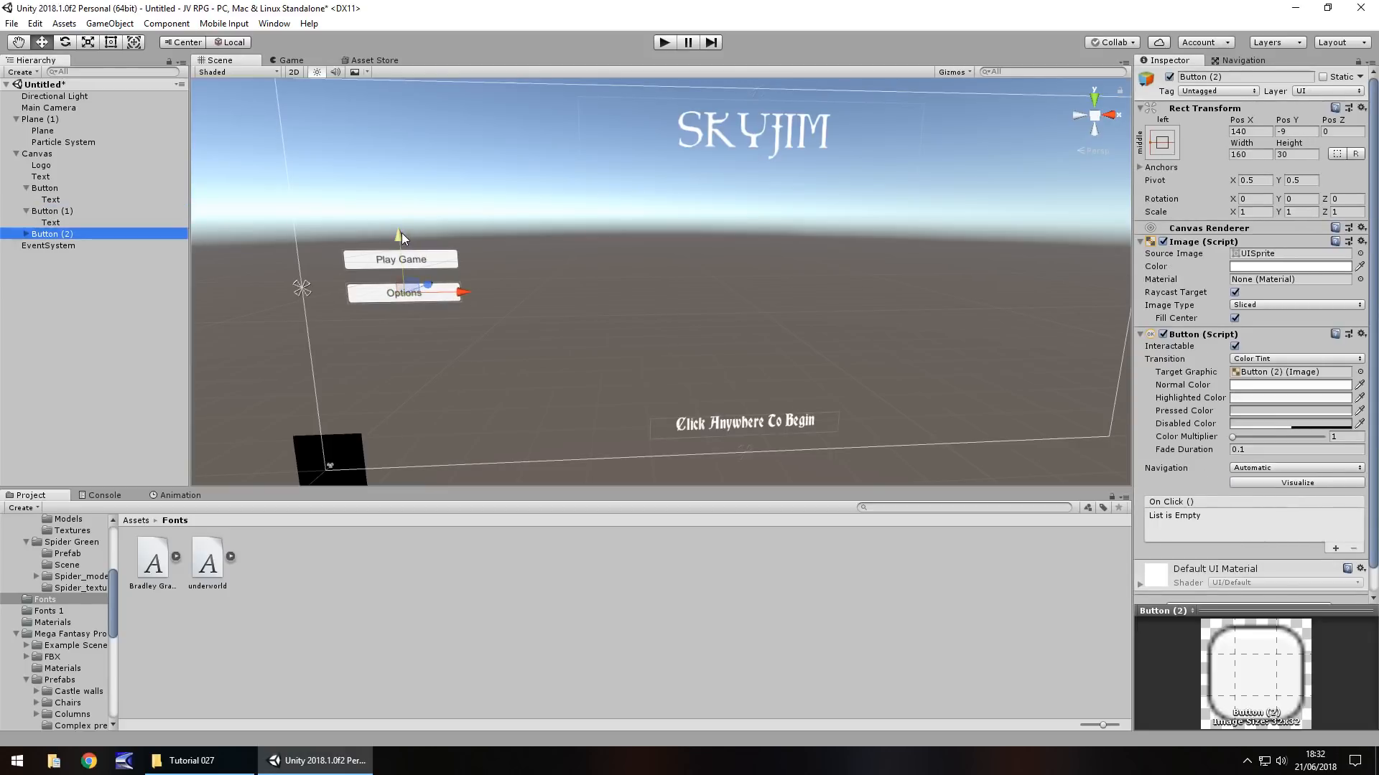
left_click_drag(402, 233, 402, 292)
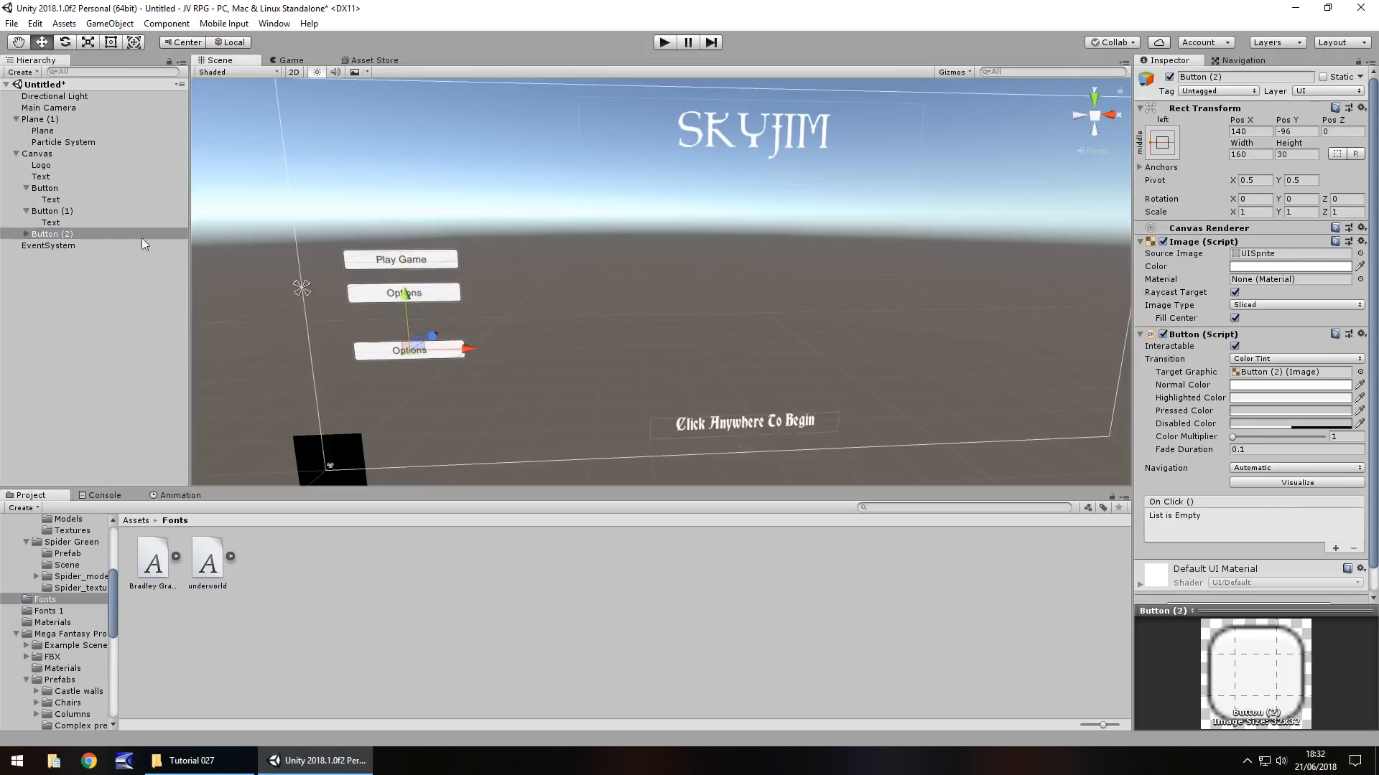
- Change the lowest button's text label to "Credits"
left_click(27, 234)
left_click(51, 246)
left_click(1195, 278)
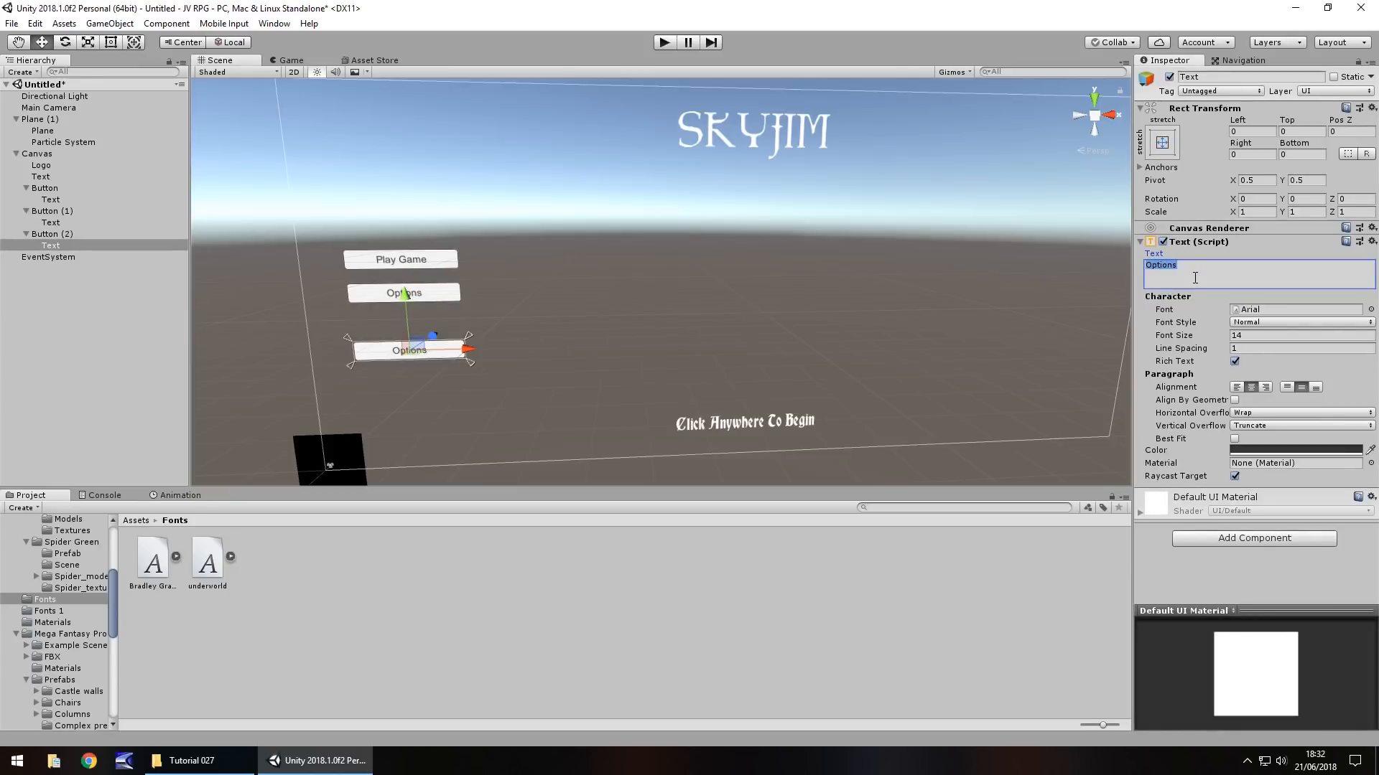
type("Credits")
left_click(541, 571)
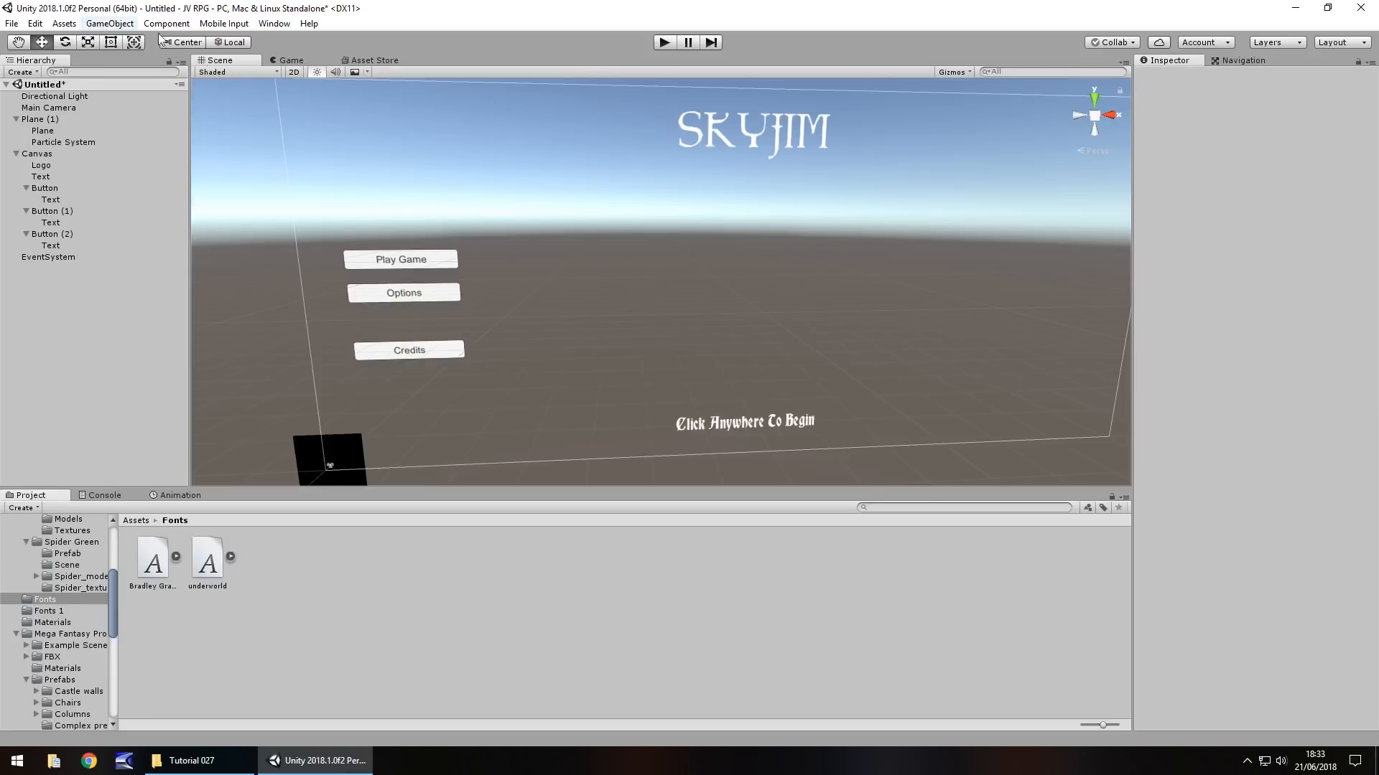
- Add a UI Raw Image to the canvas
left_click(109, 24)
mouse_move(132, 125)
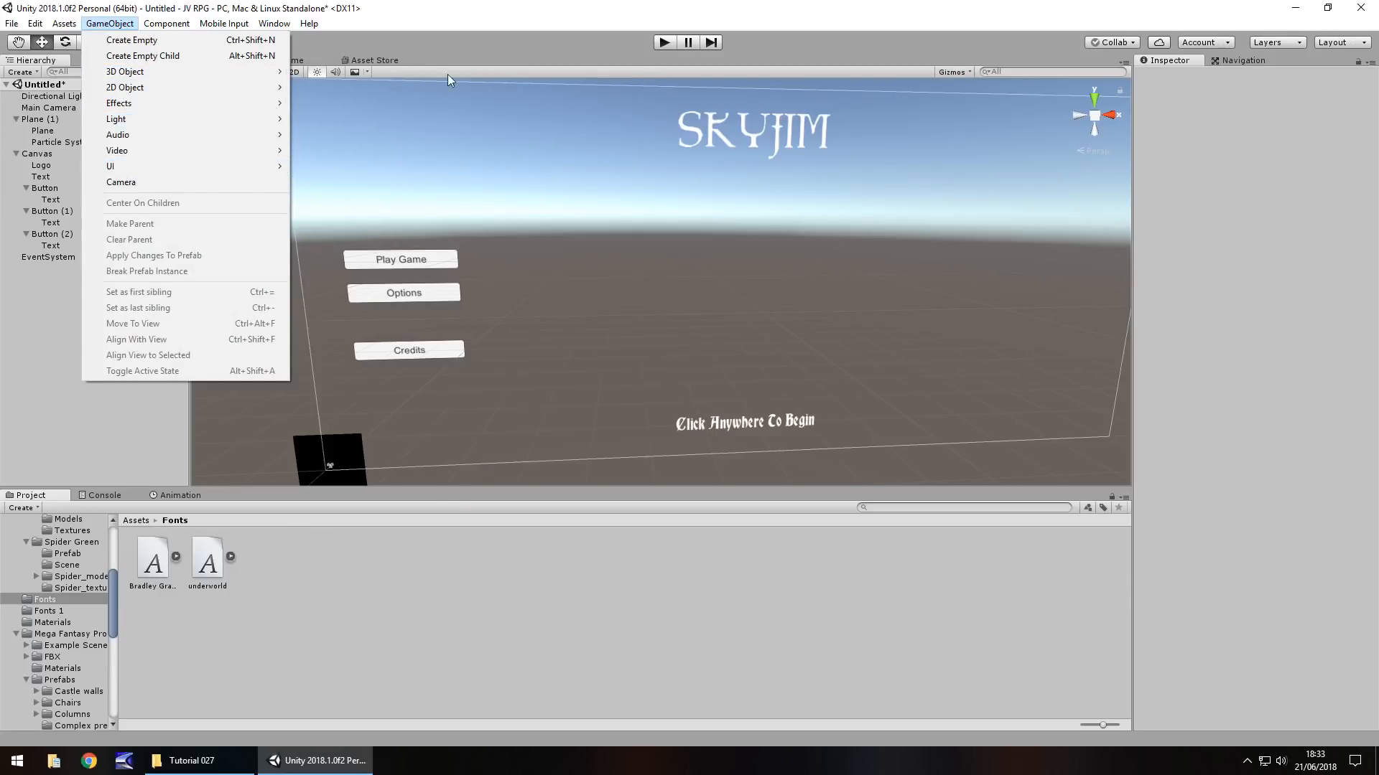
mouse_move(126, 169)
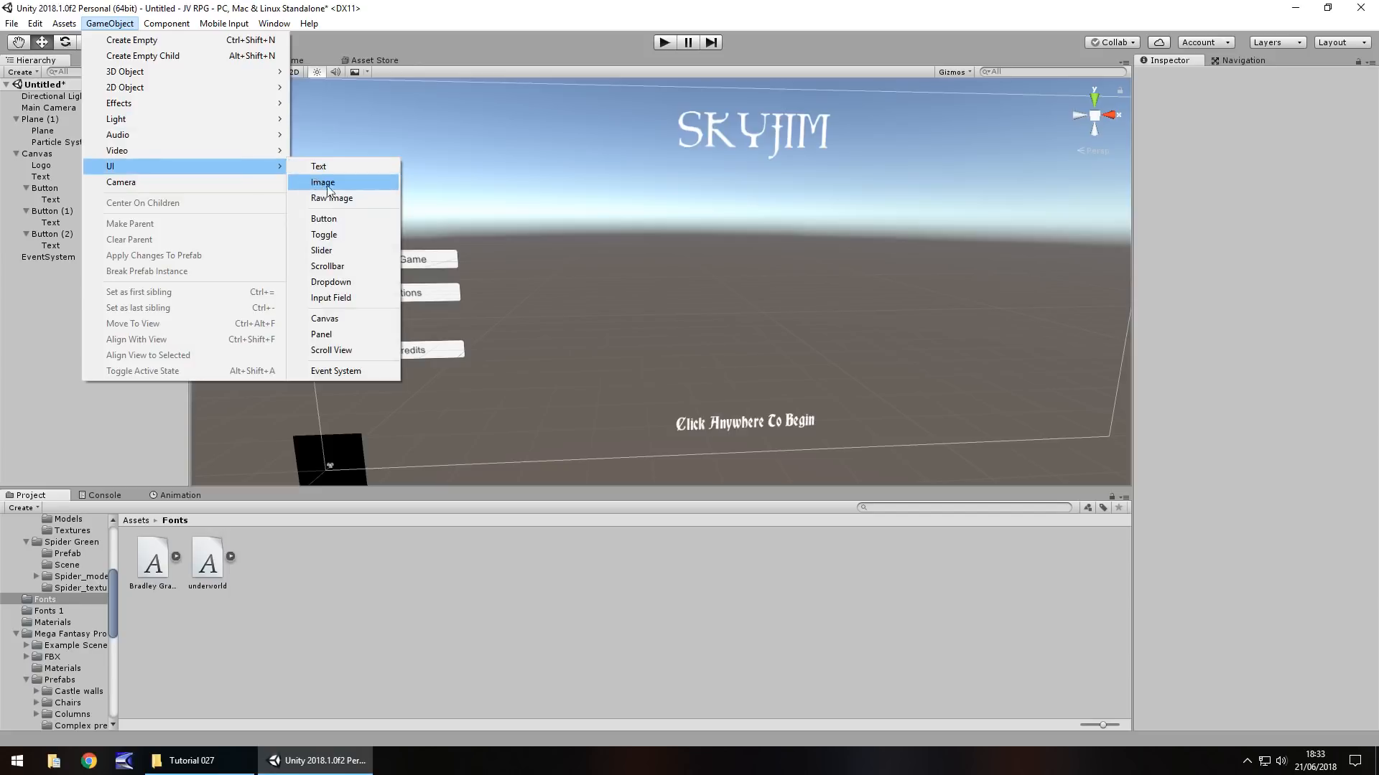
left_click(346, 198)
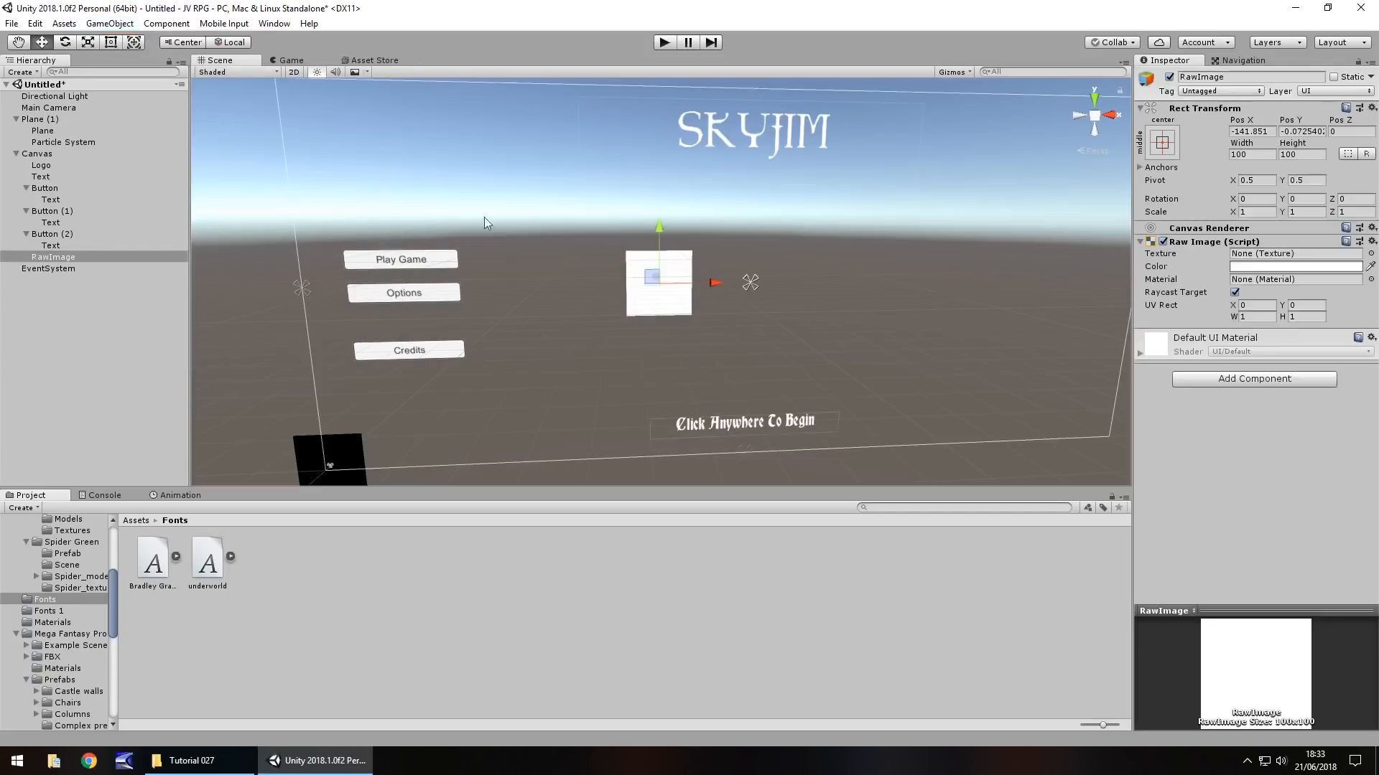
- Anchor the raw image to the canvas's middle left and move it near the canvas's left edge, at about Pos X 54
left_click(1163, 143)
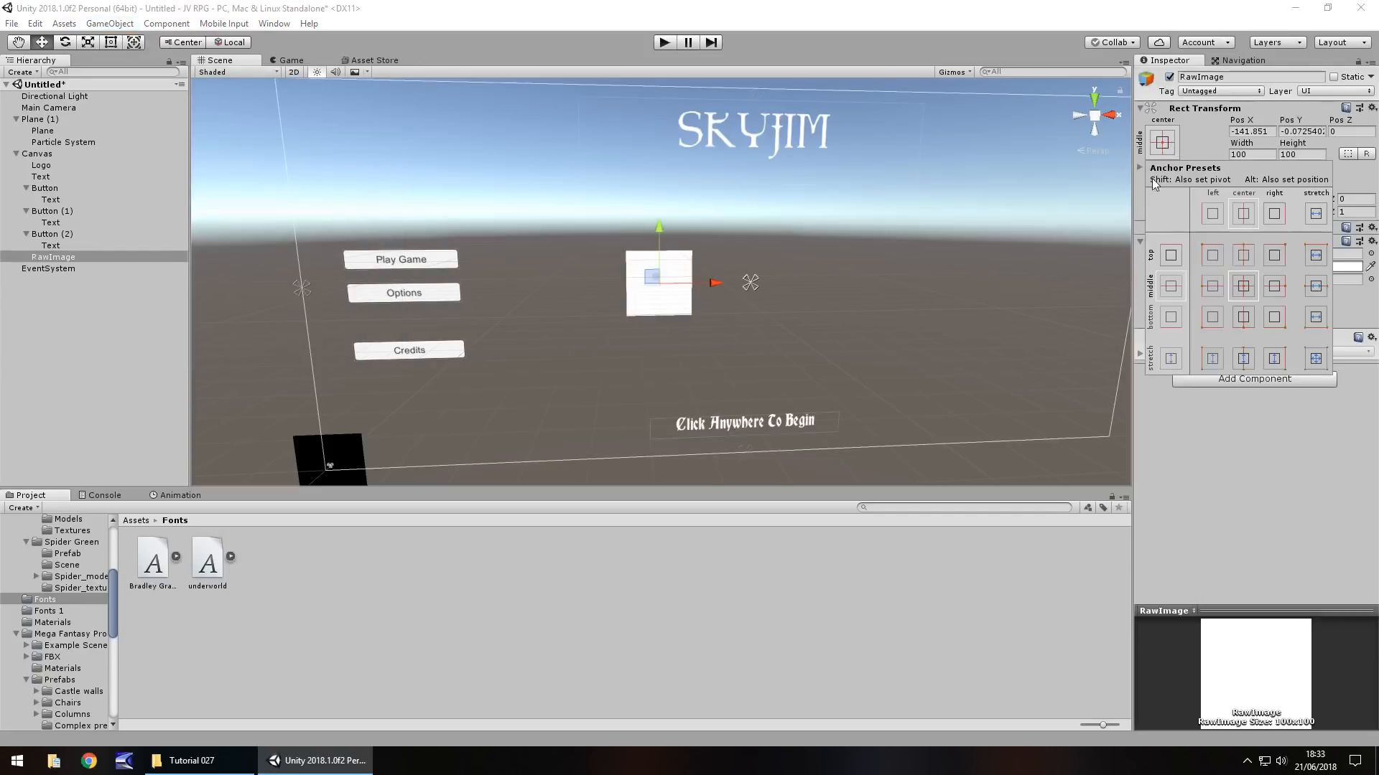
left_click(1212, 286)
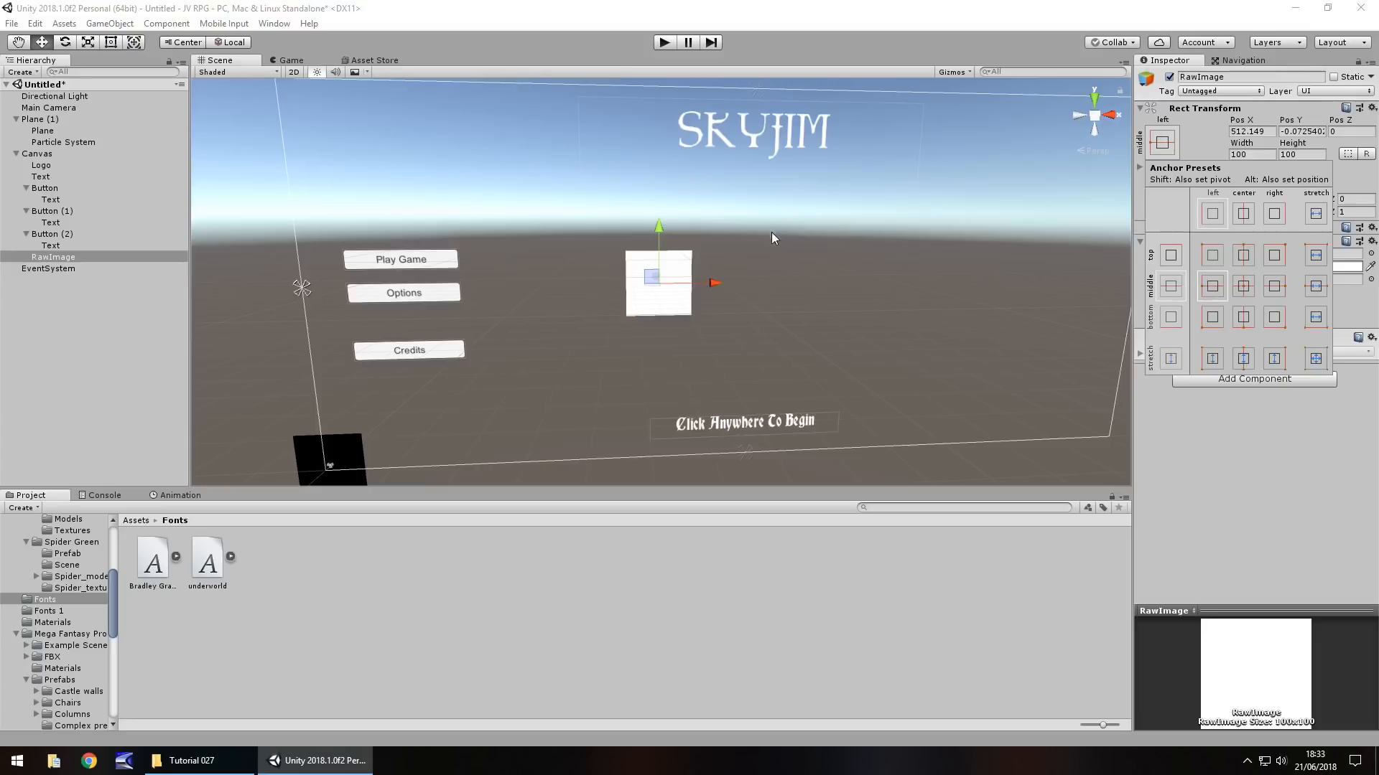
left_click(716, 282)
left_click_drag(691, 294, 391, 293)
- Rename the Play Game button object as PlayButton
left_click(45, 188)
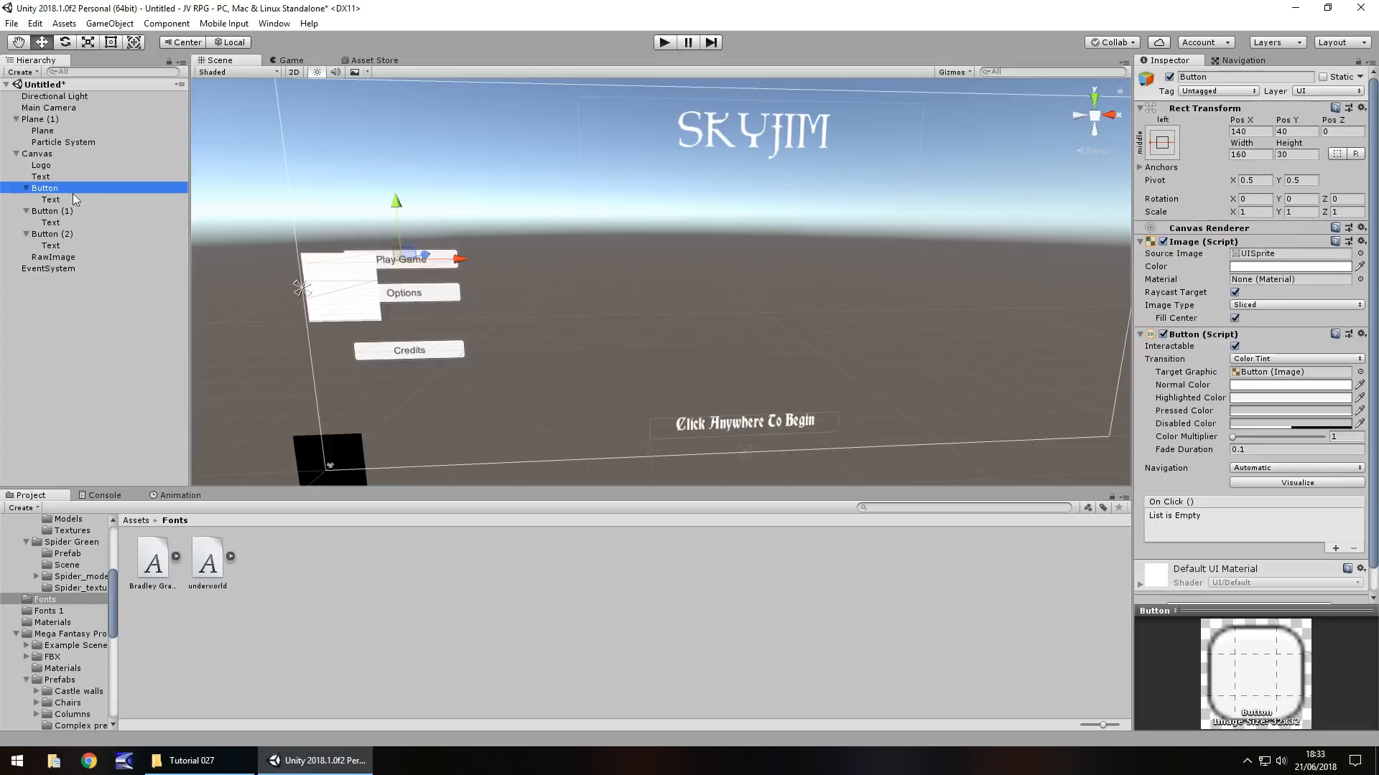
left_click(72, 189)
type("PlayButton")
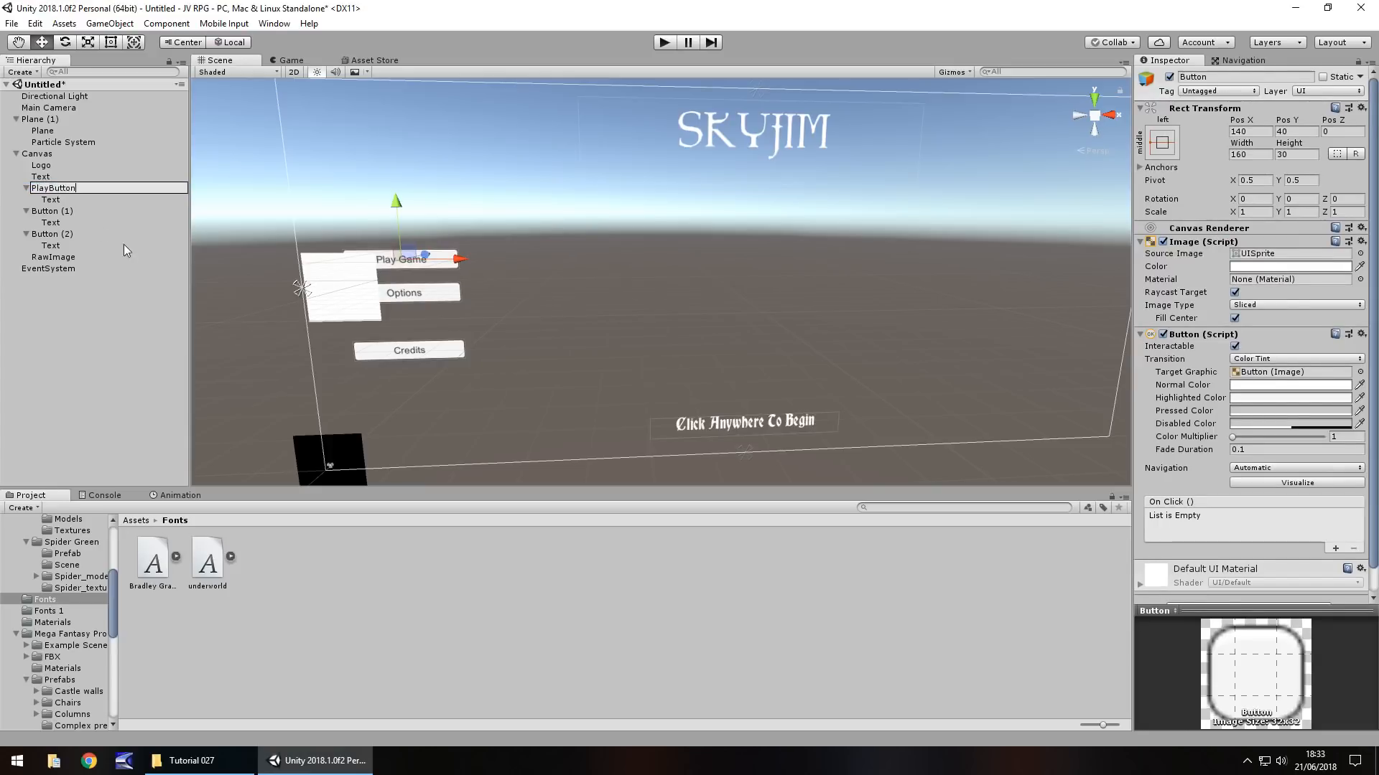
key("Return")
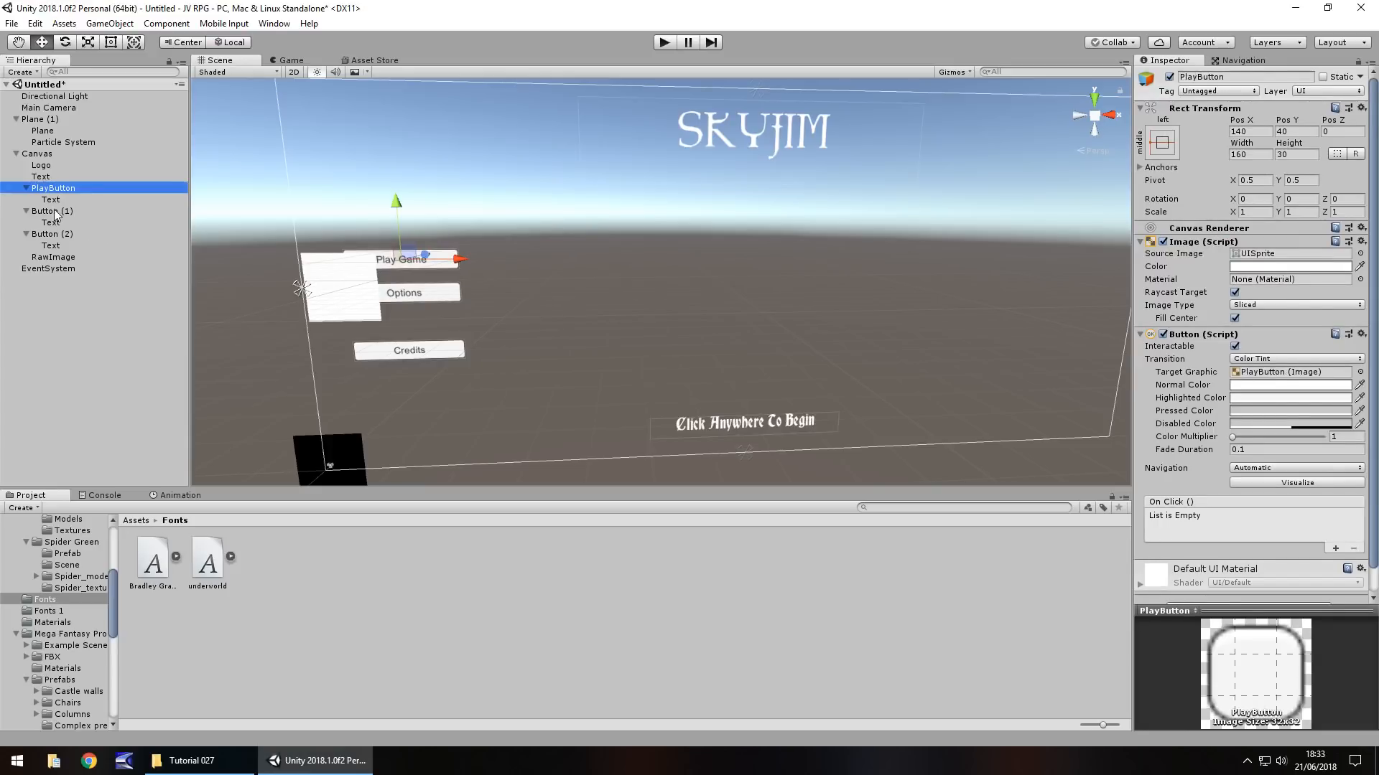
- Rename the Options button object as OptionButton
left_click(54, 211)
left_click(55, 210)
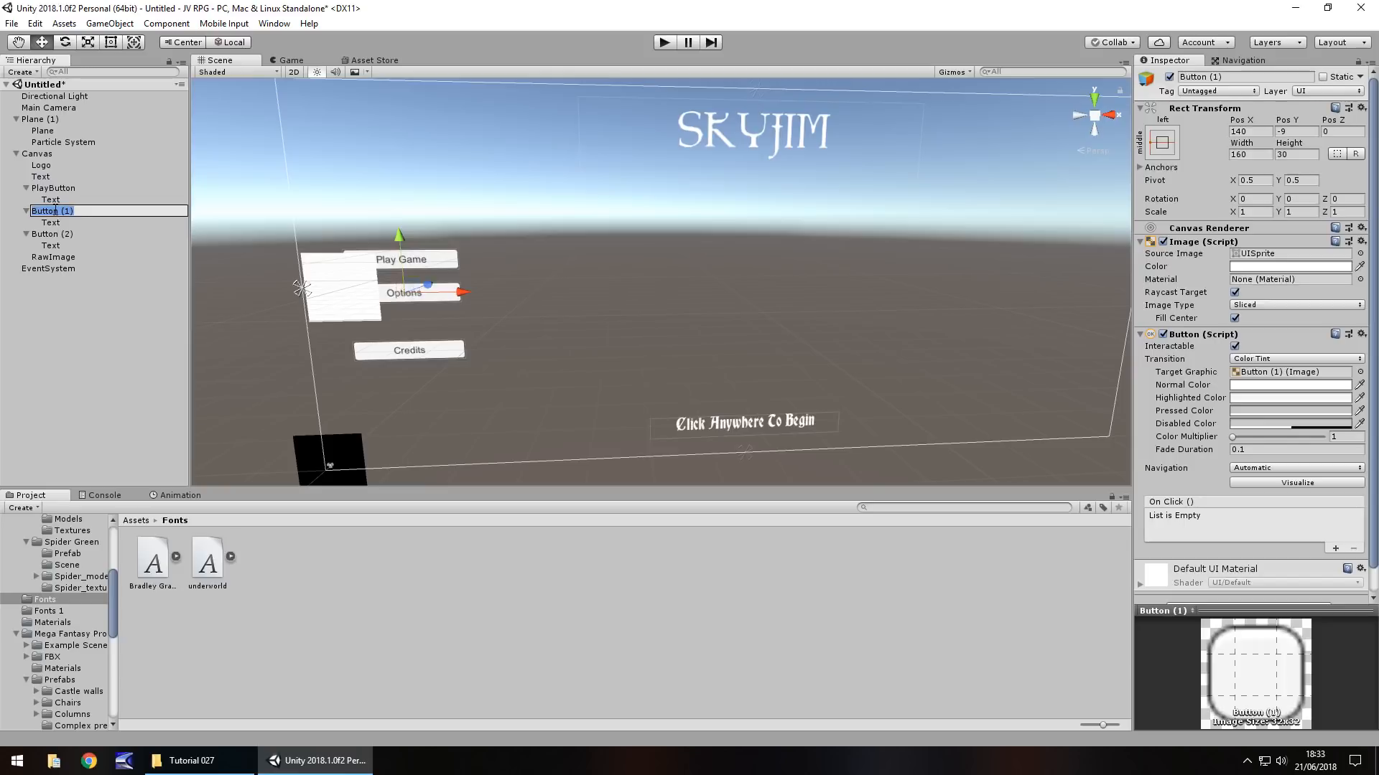
type("OptionButto")
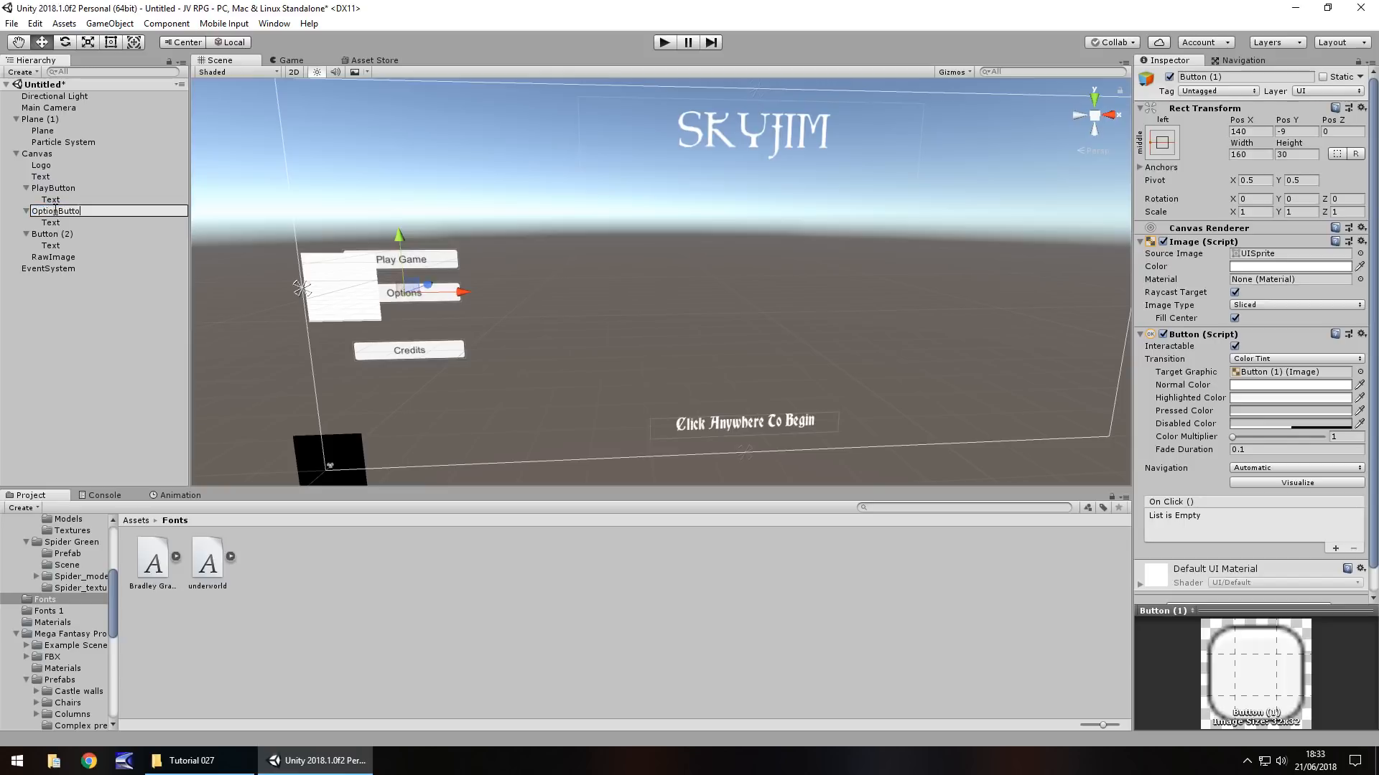
type("n")
key("Return")
- Rename the Credits button object as CredButton
left_click(65, 235)
left_click(66, 235)
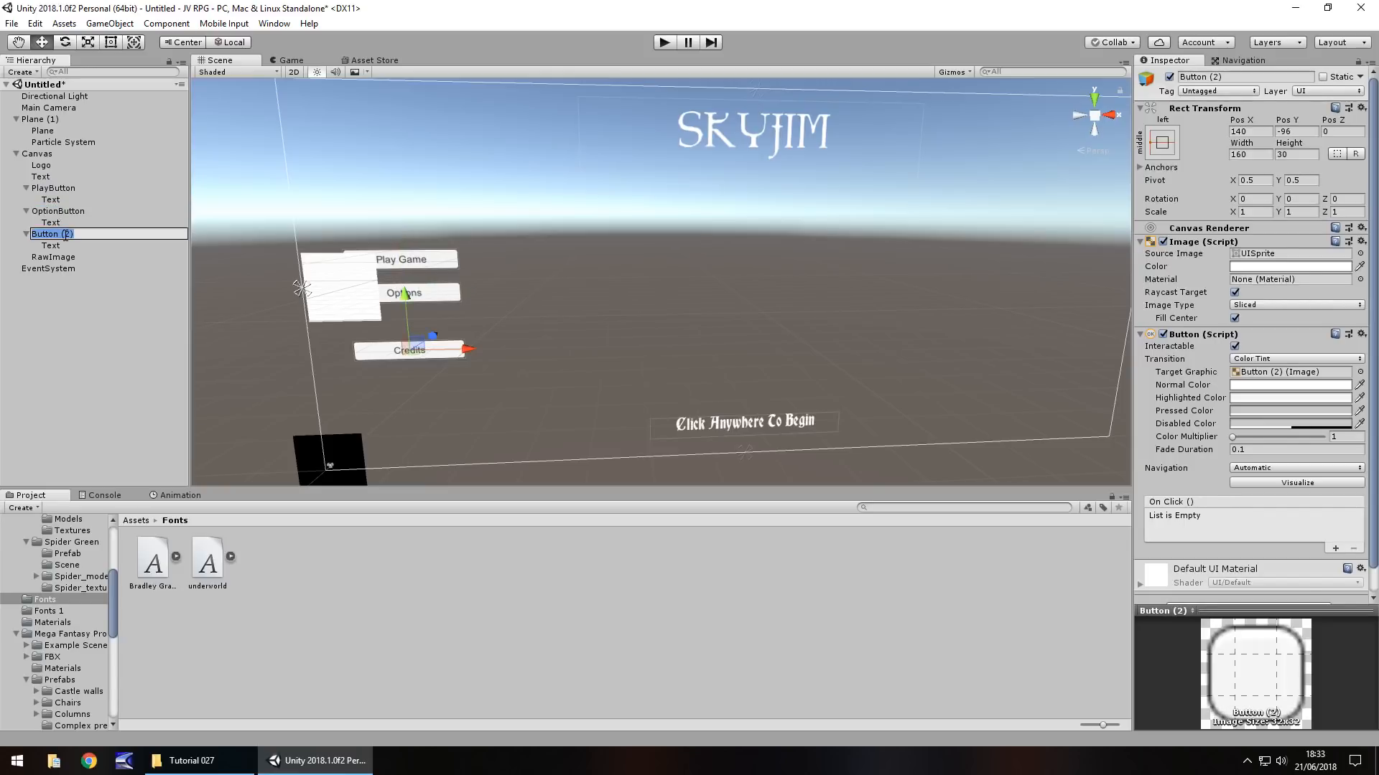
type("CredButton")
key("Return")
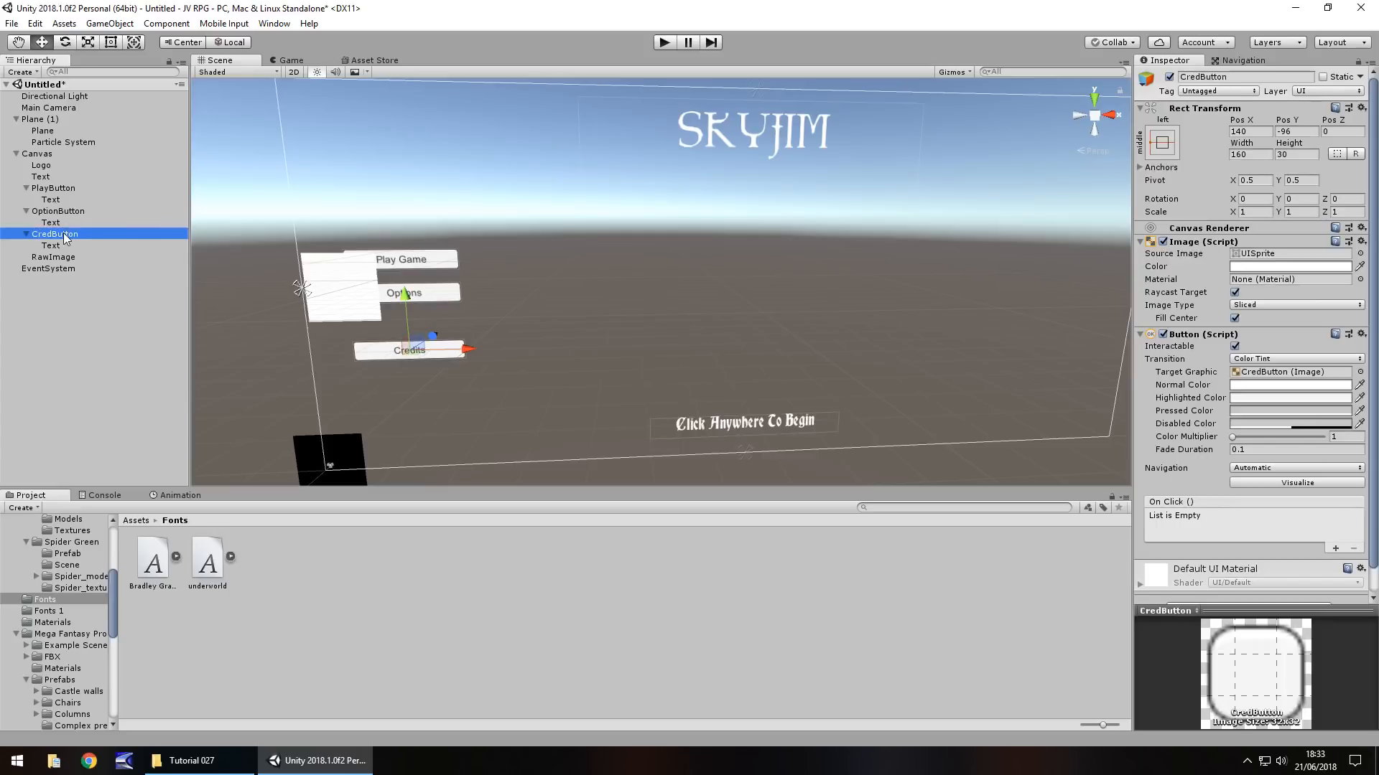
left_click(60, 212, "ctrl")
left_click(60, 188, "ctrl")
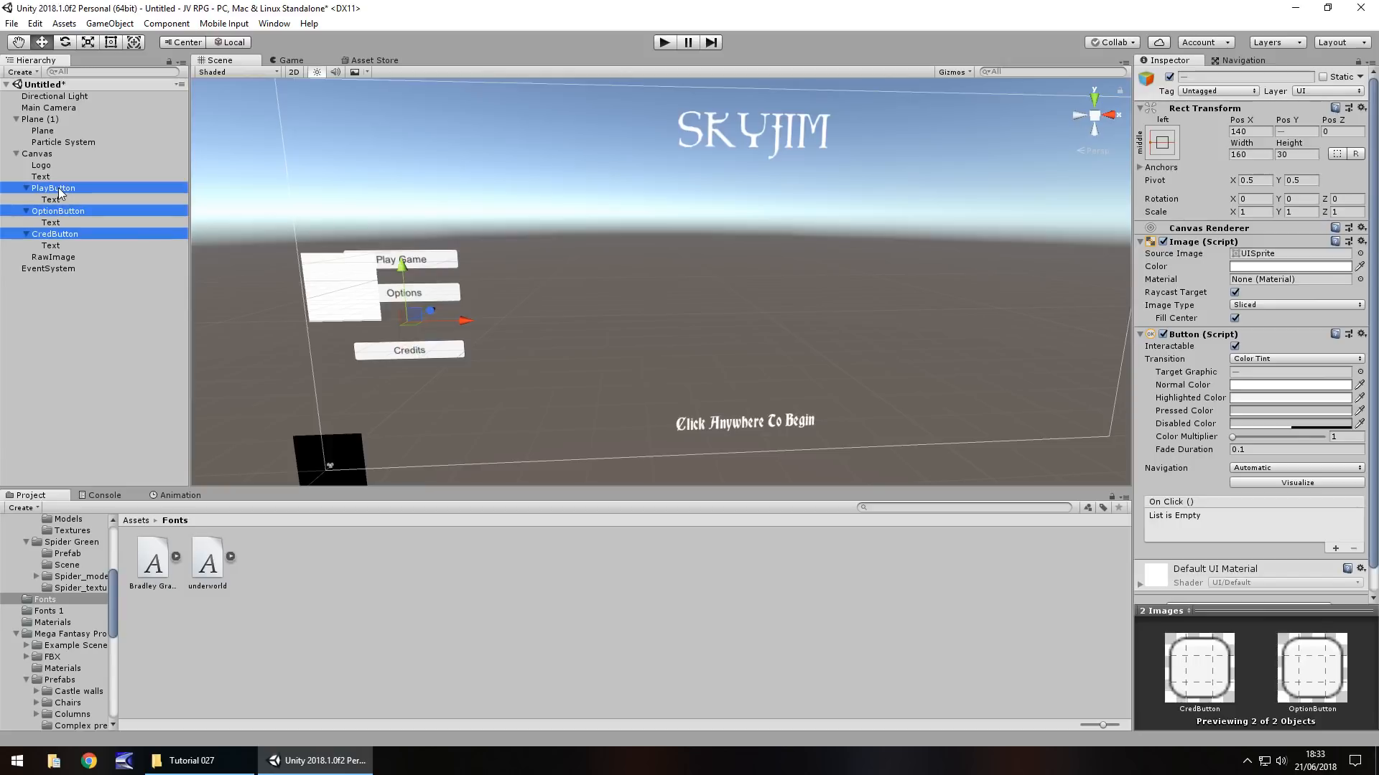
left_click_drag(59, 237, 50, 260)
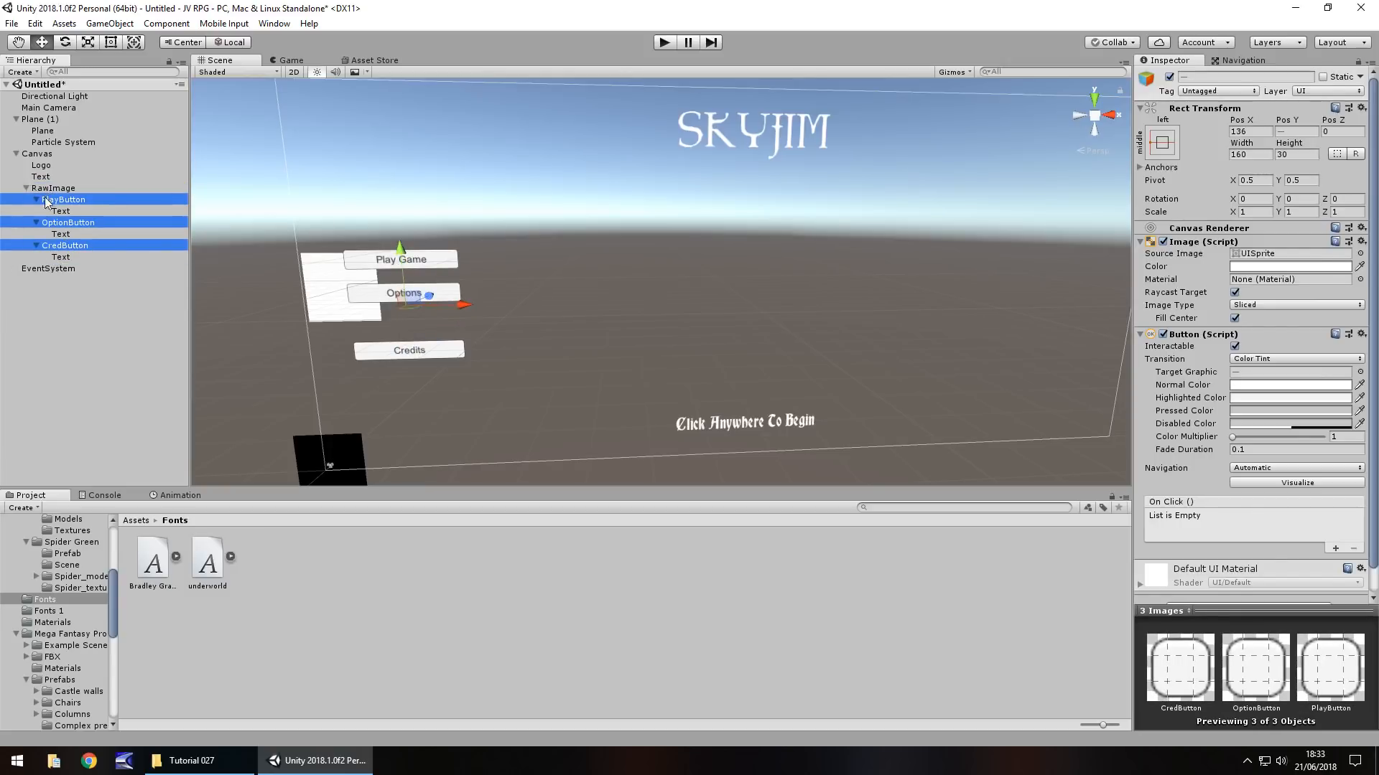
key("ctrl+z")
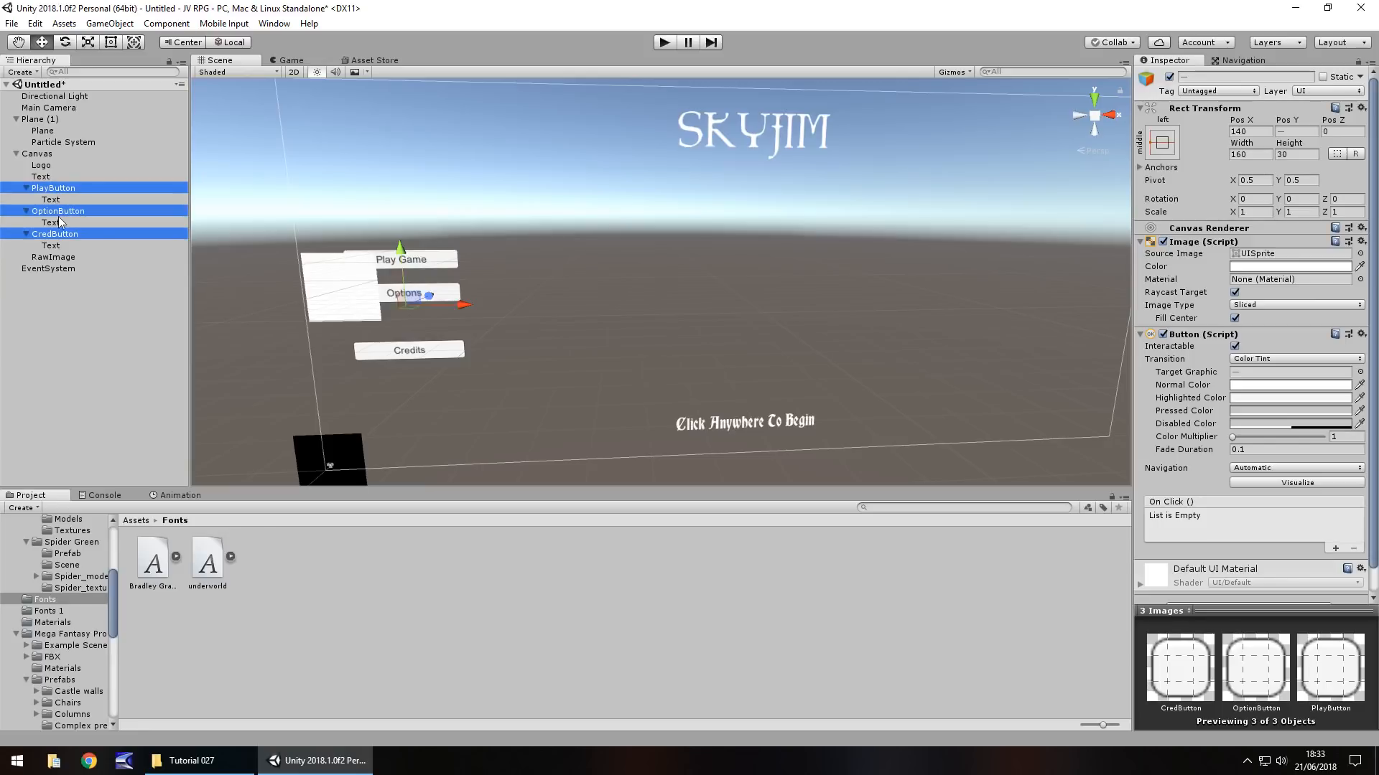
- Set the raw image's anchor preset to left with vertical stretch
left_click(62, 258)
left_click(1161, 151)
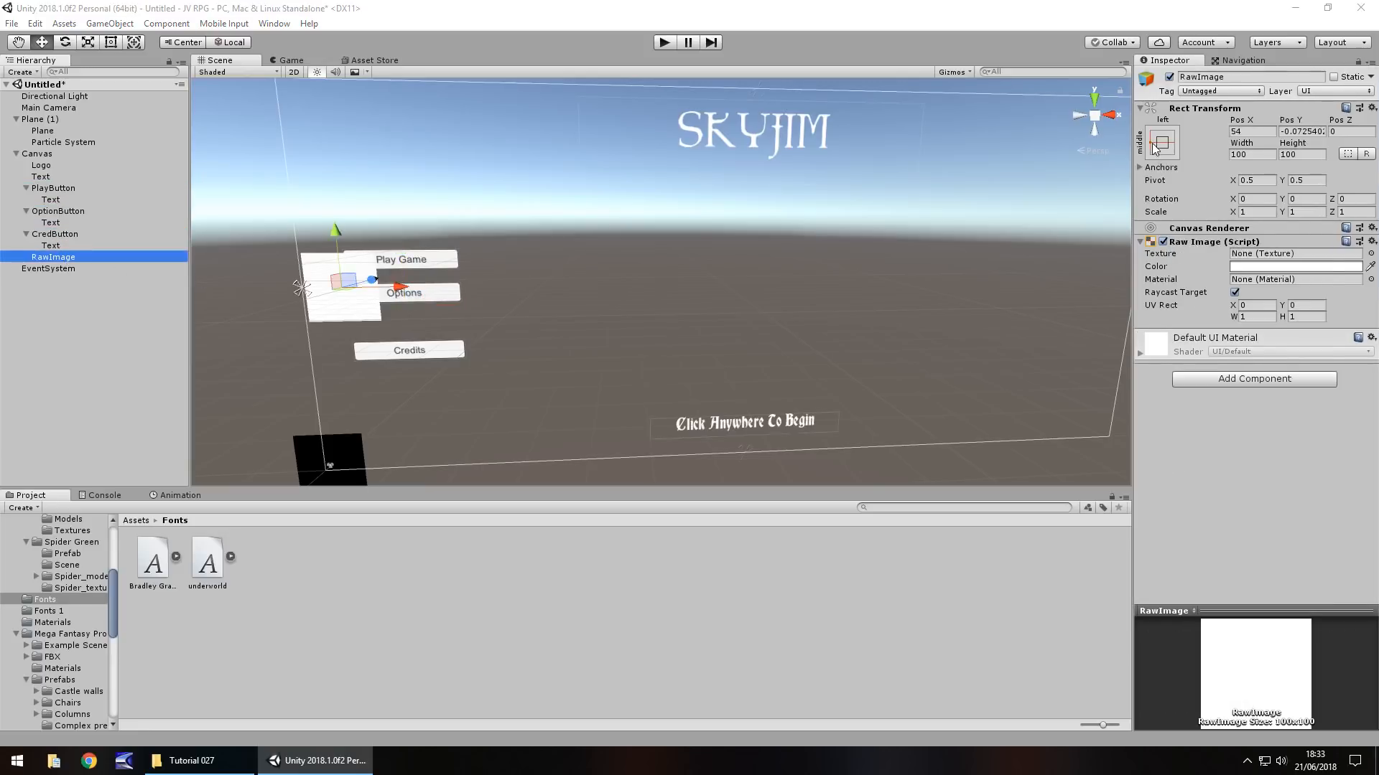
left_click(1212, 358)
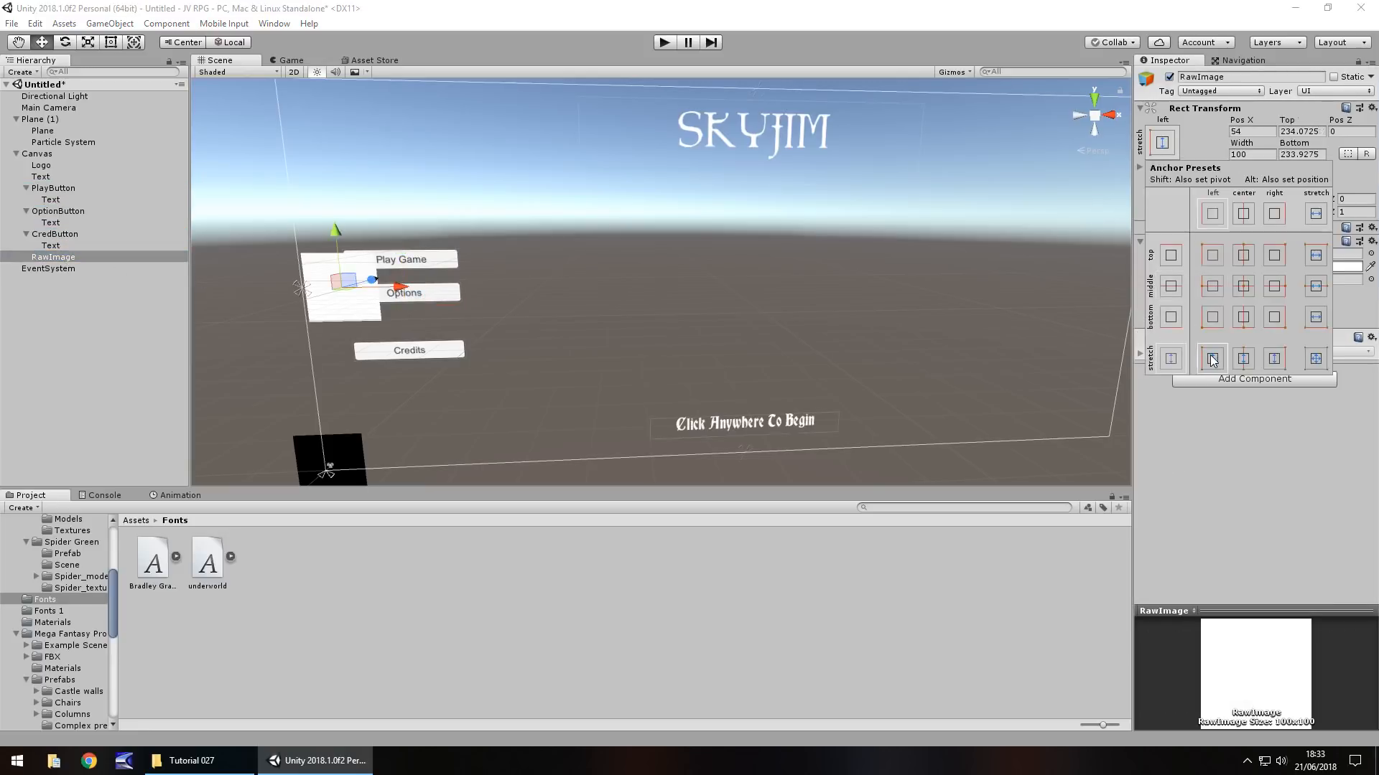
left_click(1247, 425)
- Change the raw image's color to black (000000)
left_click(1274, 267)
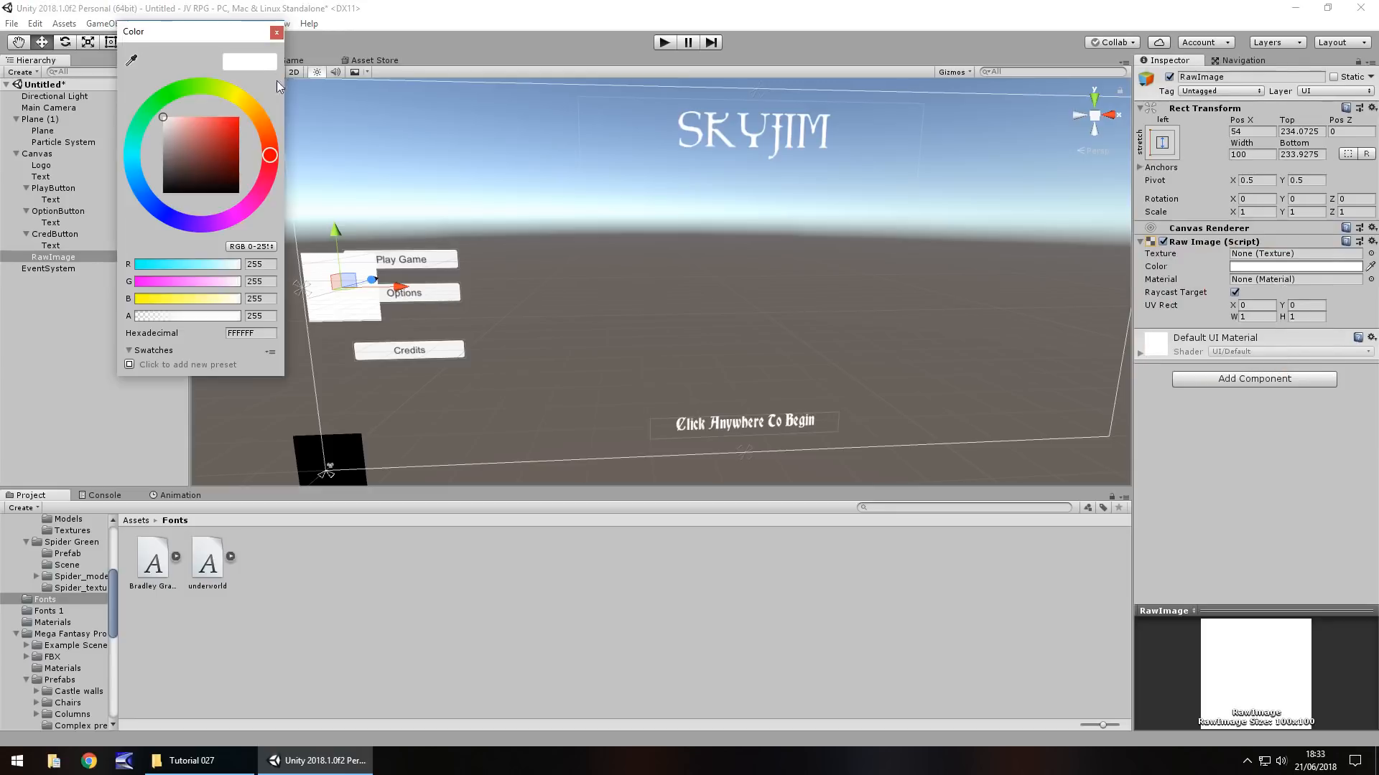
left_click_drag(193, 152, 198, 192)
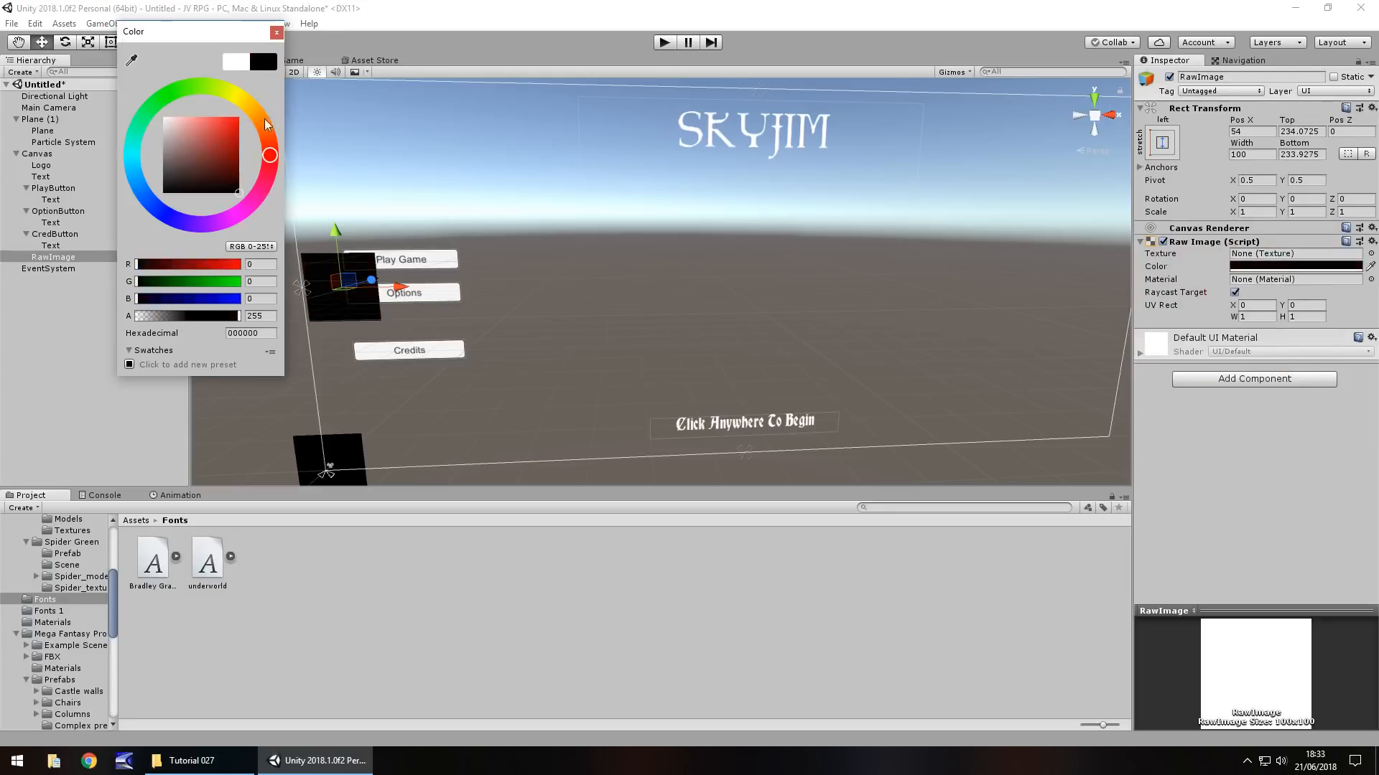
left_click(276, 32)
- Set the raw image's Top and Bottom offsets to 0 and align it with the canvas's left edge at Pos X 50
left_click(1250, 131)
type("0")
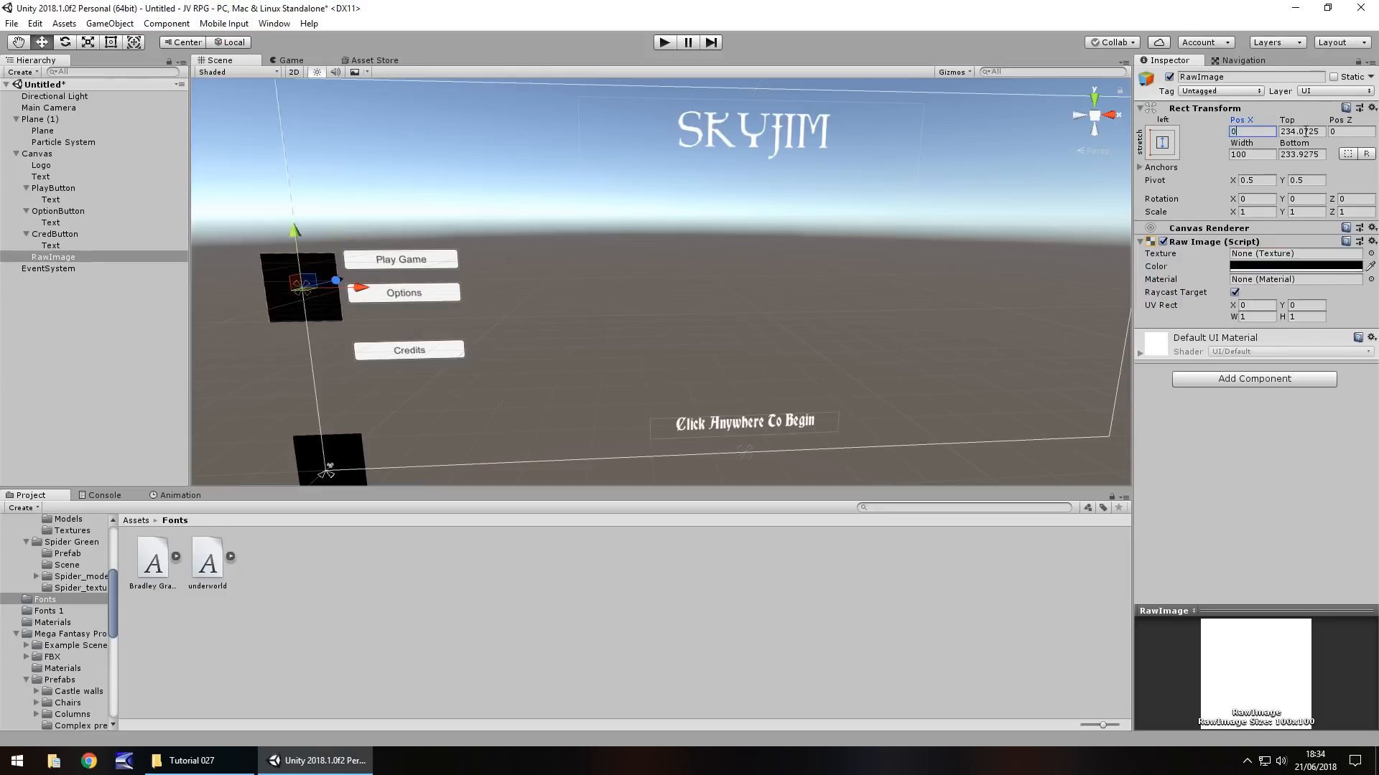
key("Tab")
type("0")
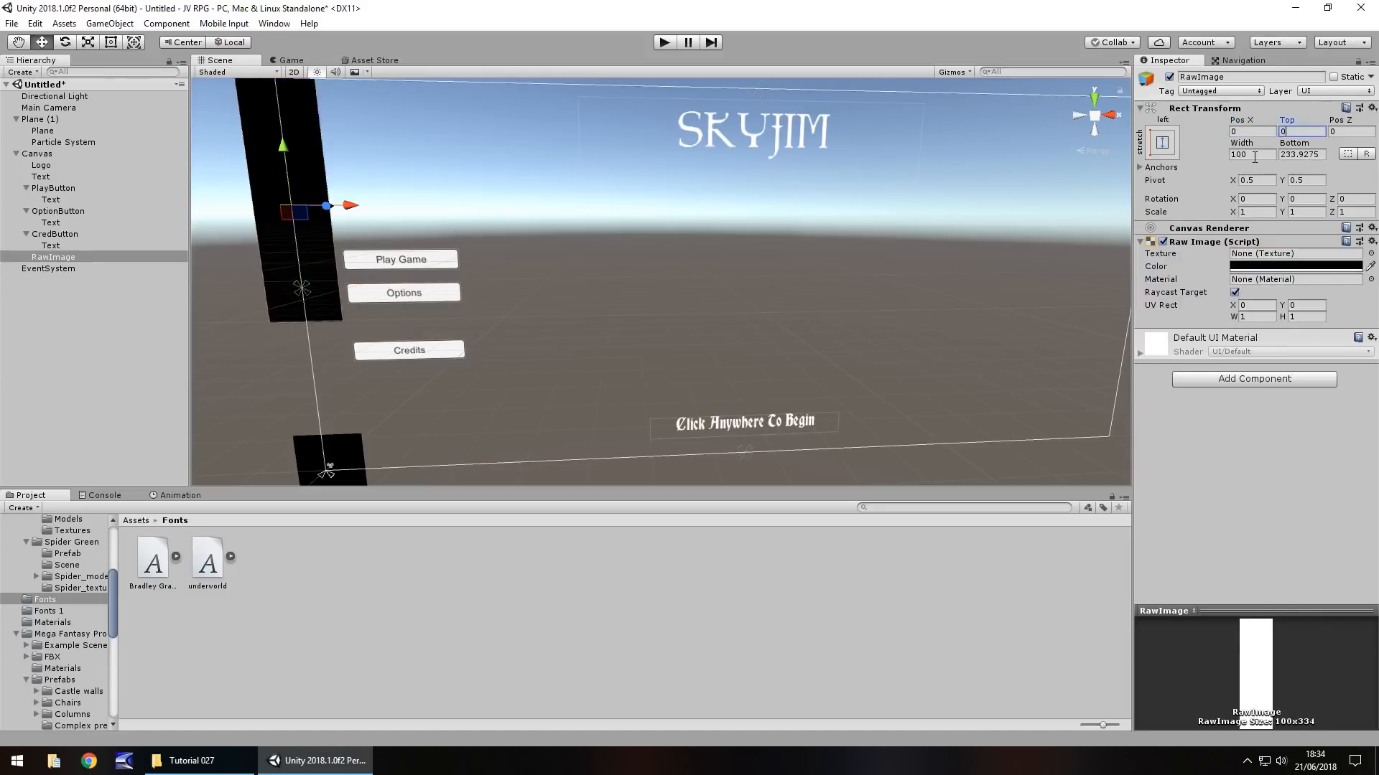
left_click(1301, 154)
type("0")
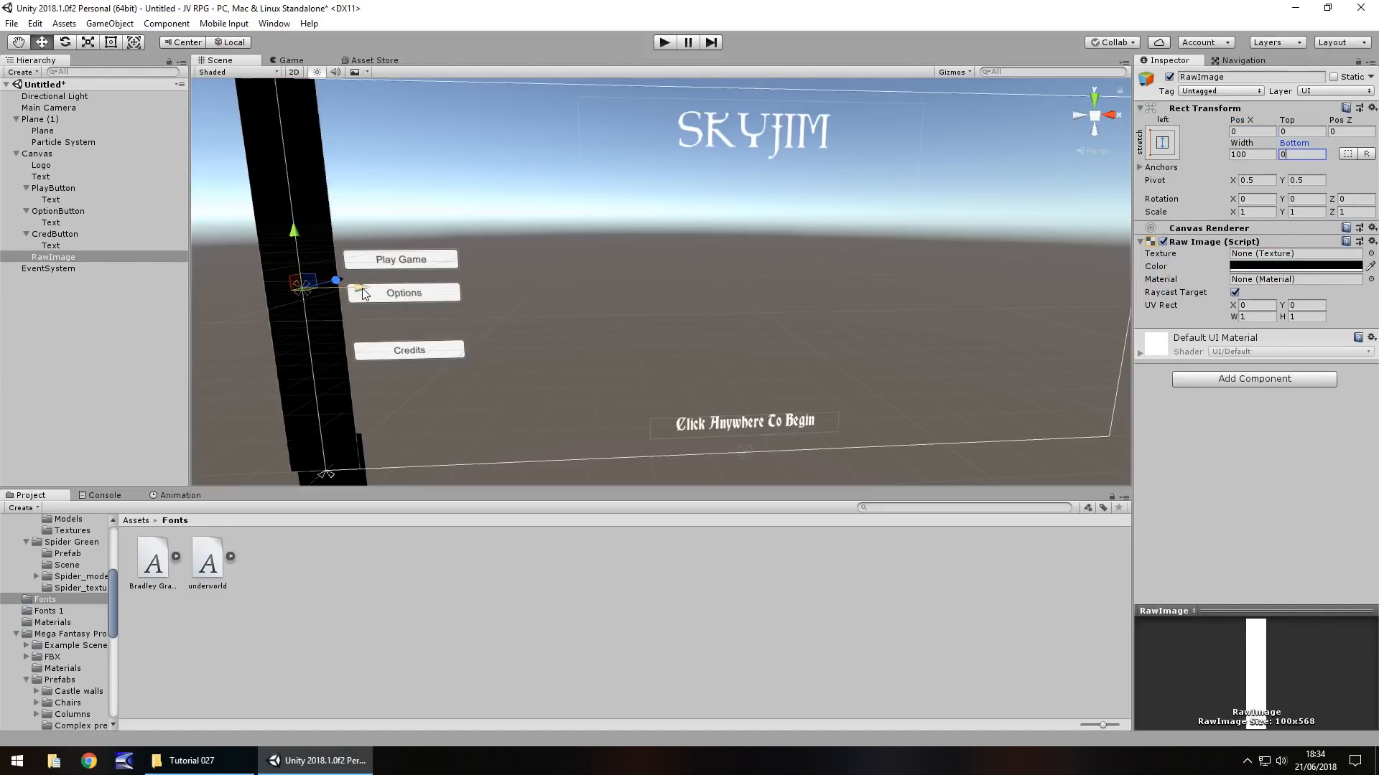
left_click_drag(363, 289, 400, 295)
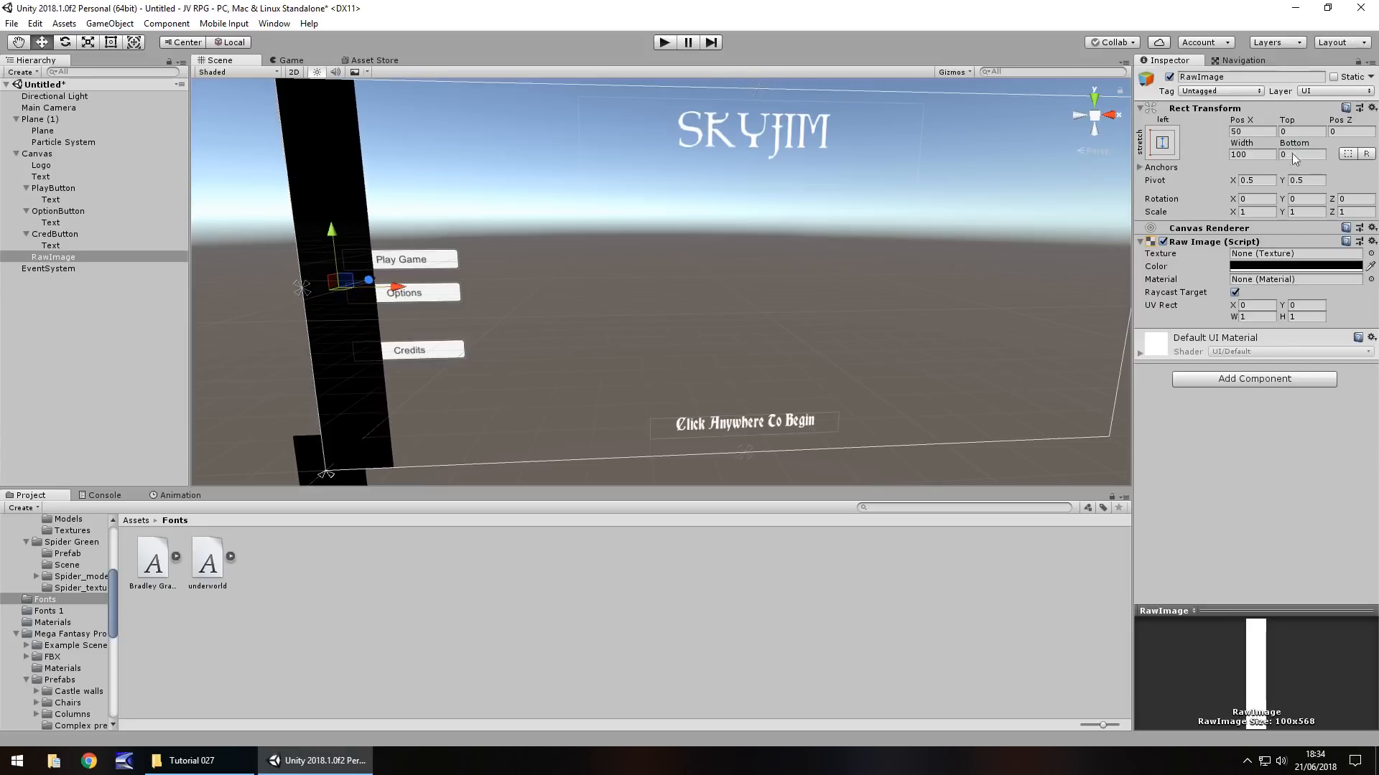
- Set the raw image's width to 250 and move it against the canvas's left edge at Pos X 122
left_click(1251, 155)
type("250")
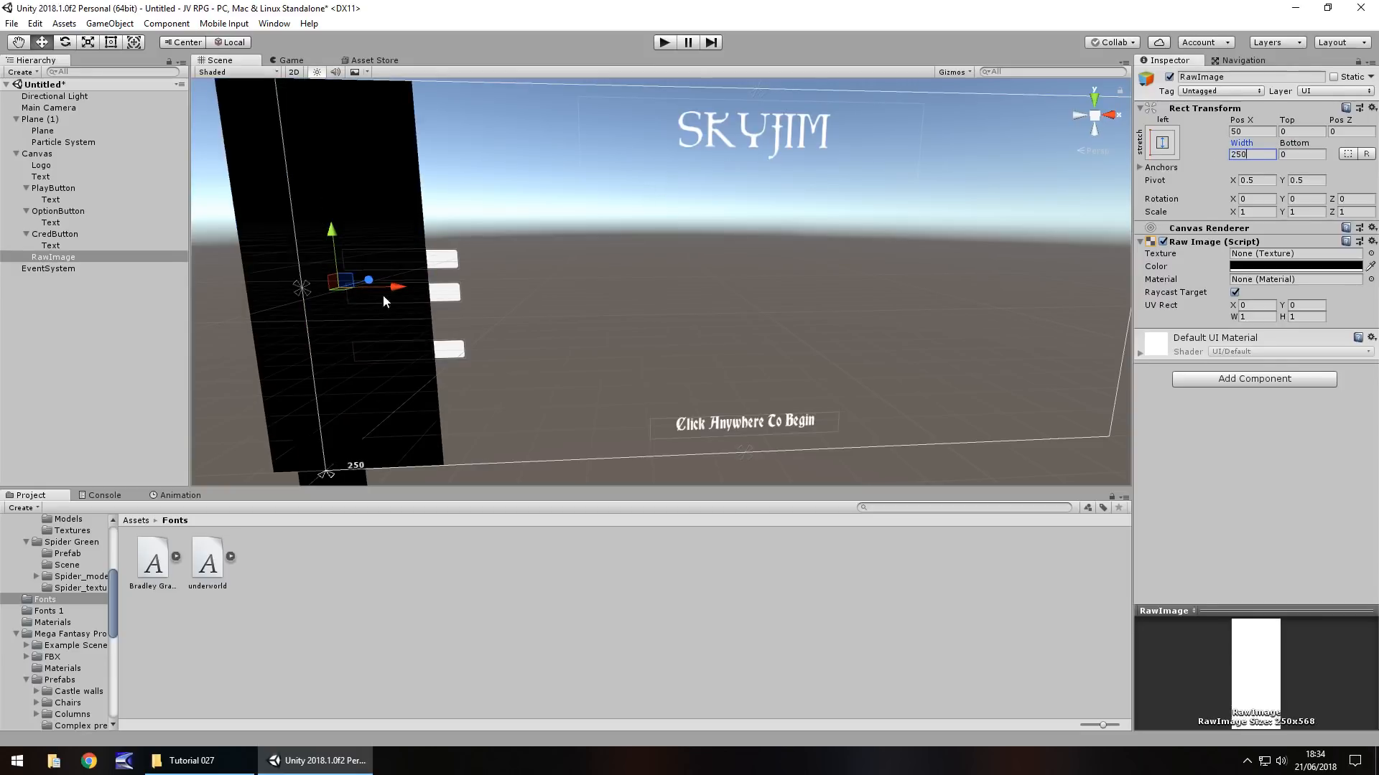
left_click_drag(384, 296, 445, 293)
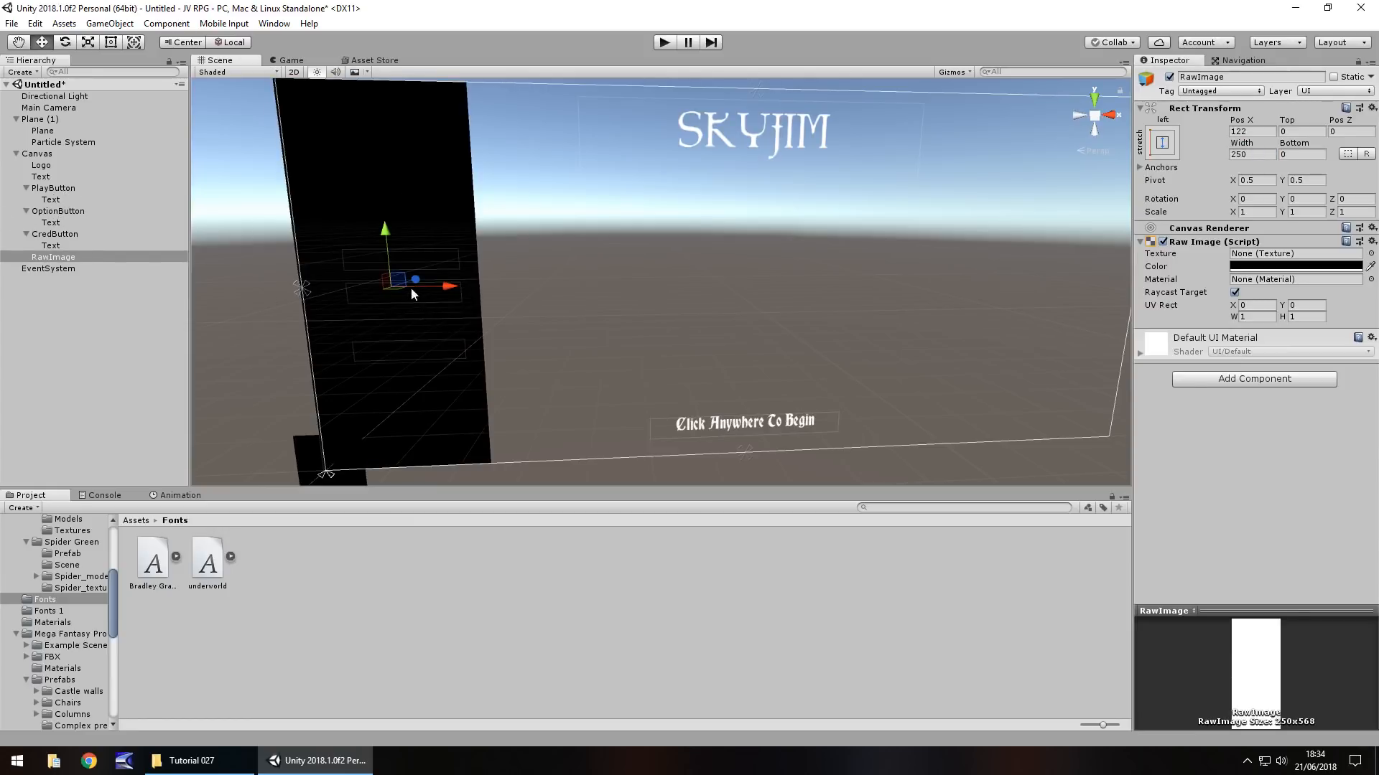
- Duplicate the PlayButton, OptionButton and CredButton objects and delete the three originals so the copies draw over the black panel
left_click(63, 189)
left_click(63, 213, "ctrl")
left_click(75, 234, "ctrl")
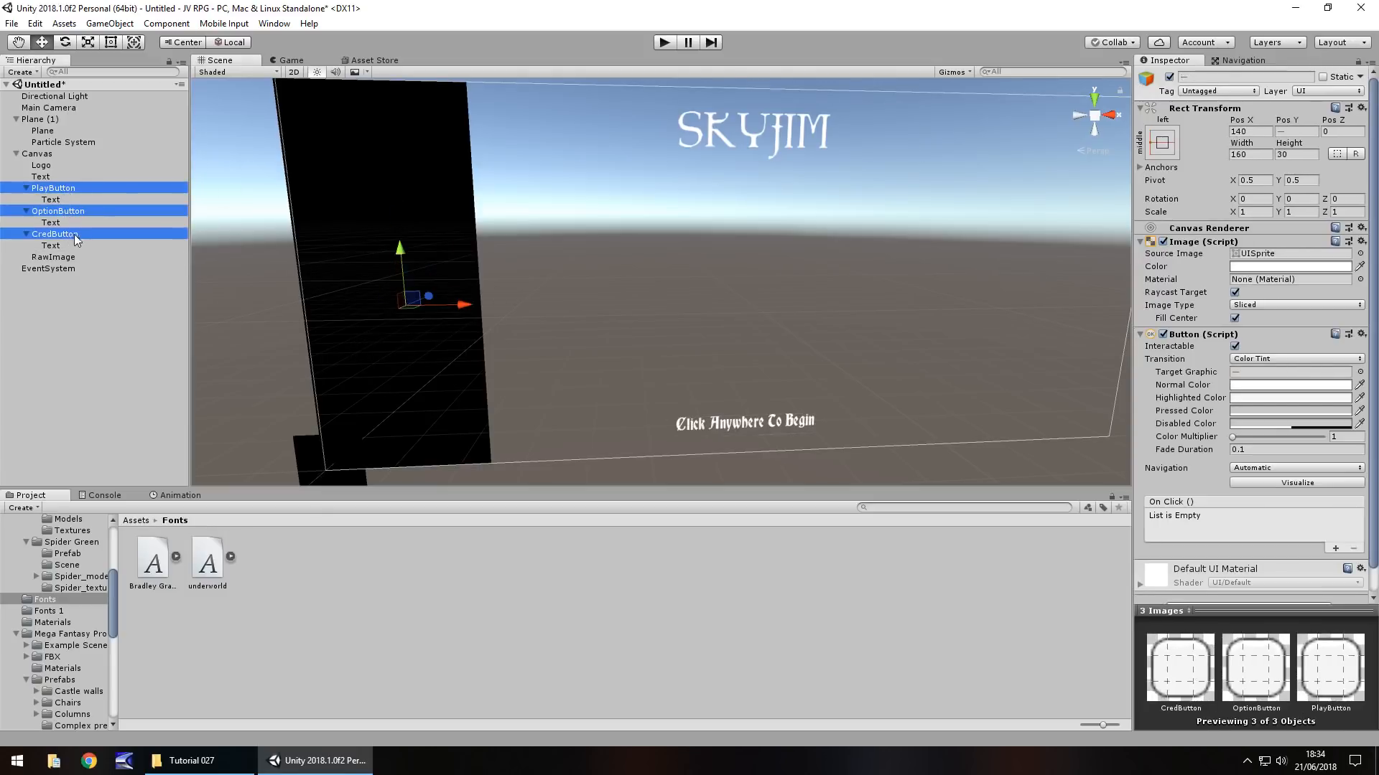
key("ctrl+d")
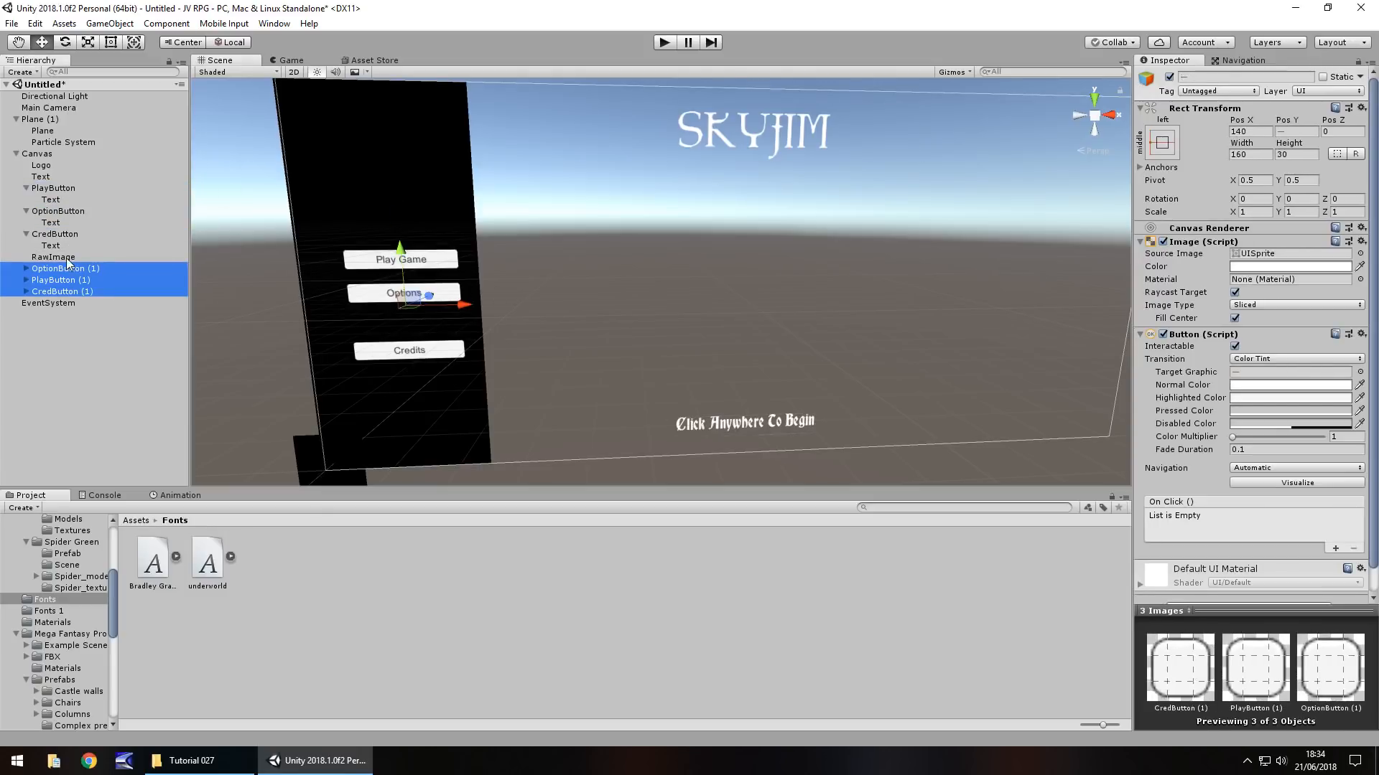
left_click(52, 235)
key("Delete")
left_click(74, 210)
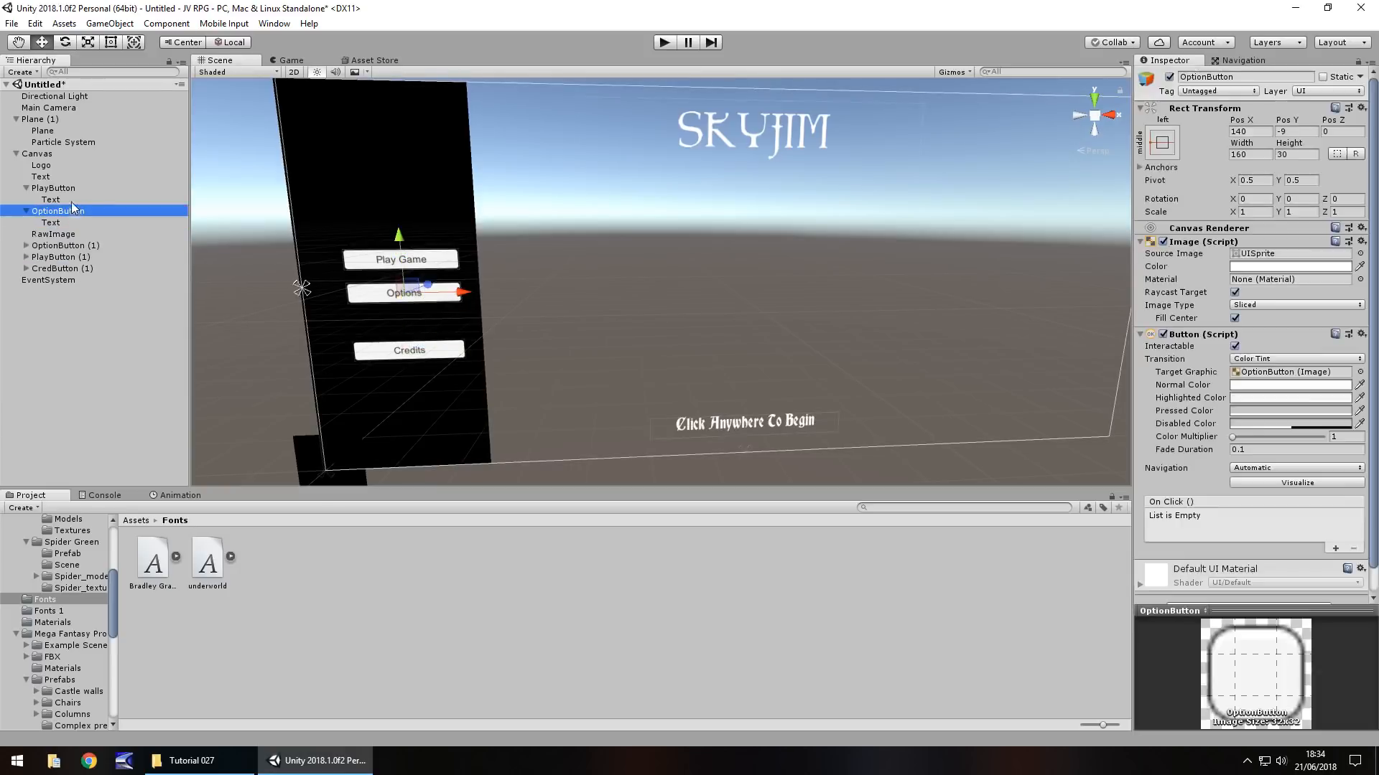
key("Delete")
left_click(65, 189)
key("Delete")
- Make the three duplicated buttons children of the RawImage object
left_click(60, 200)
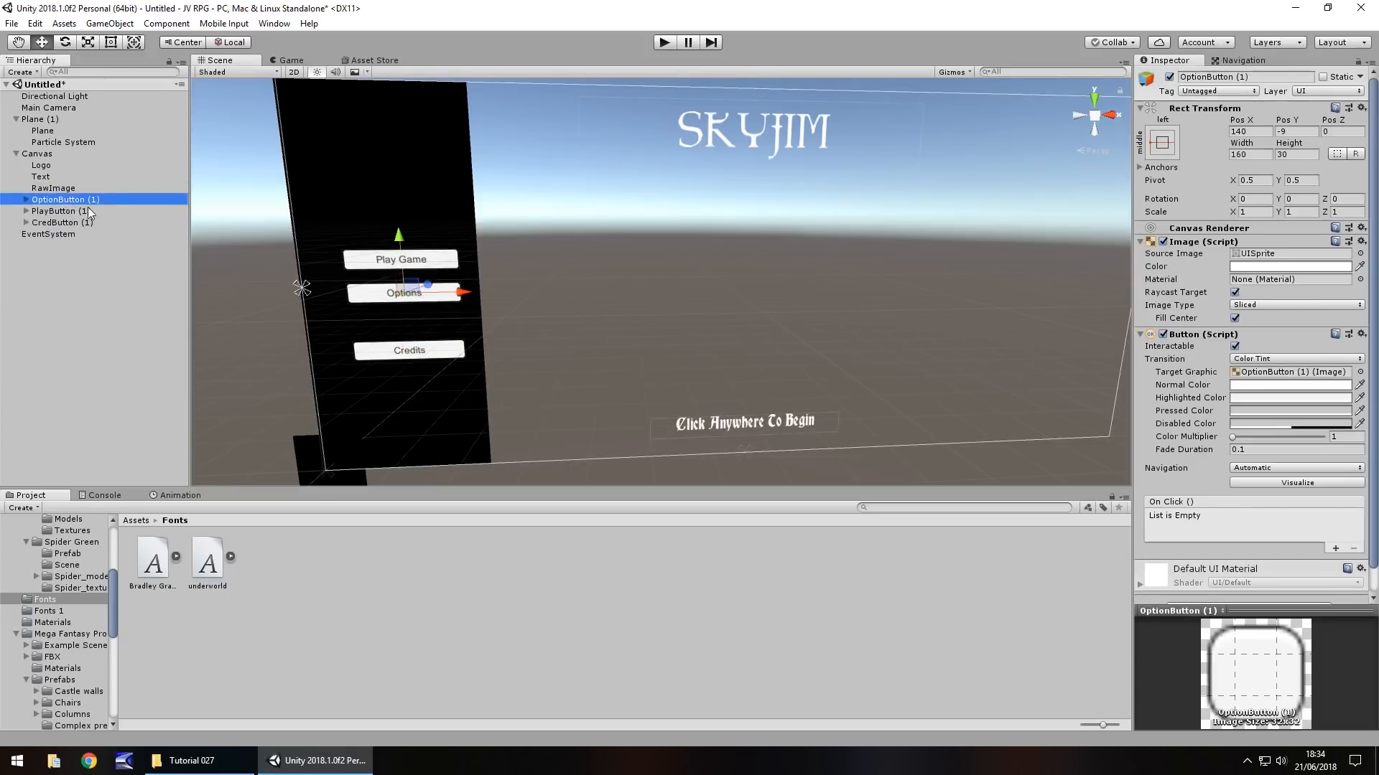
left_click(54, 222, "shift")
left_click_drag(45, 200, 52, 191)
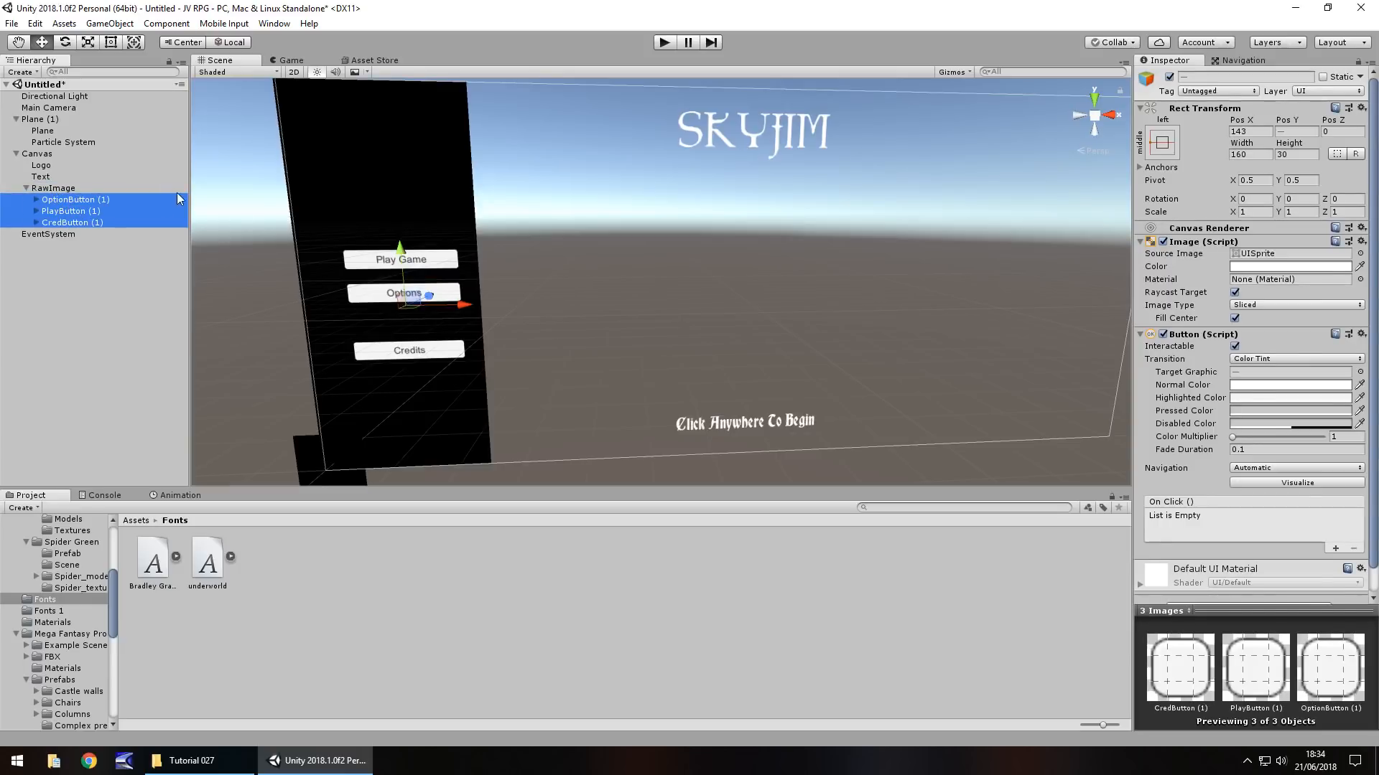
- Move the raw image with its buttons off the canvas's left side to Pos X -128 and test the scene in play mode
left_click(53, 188)
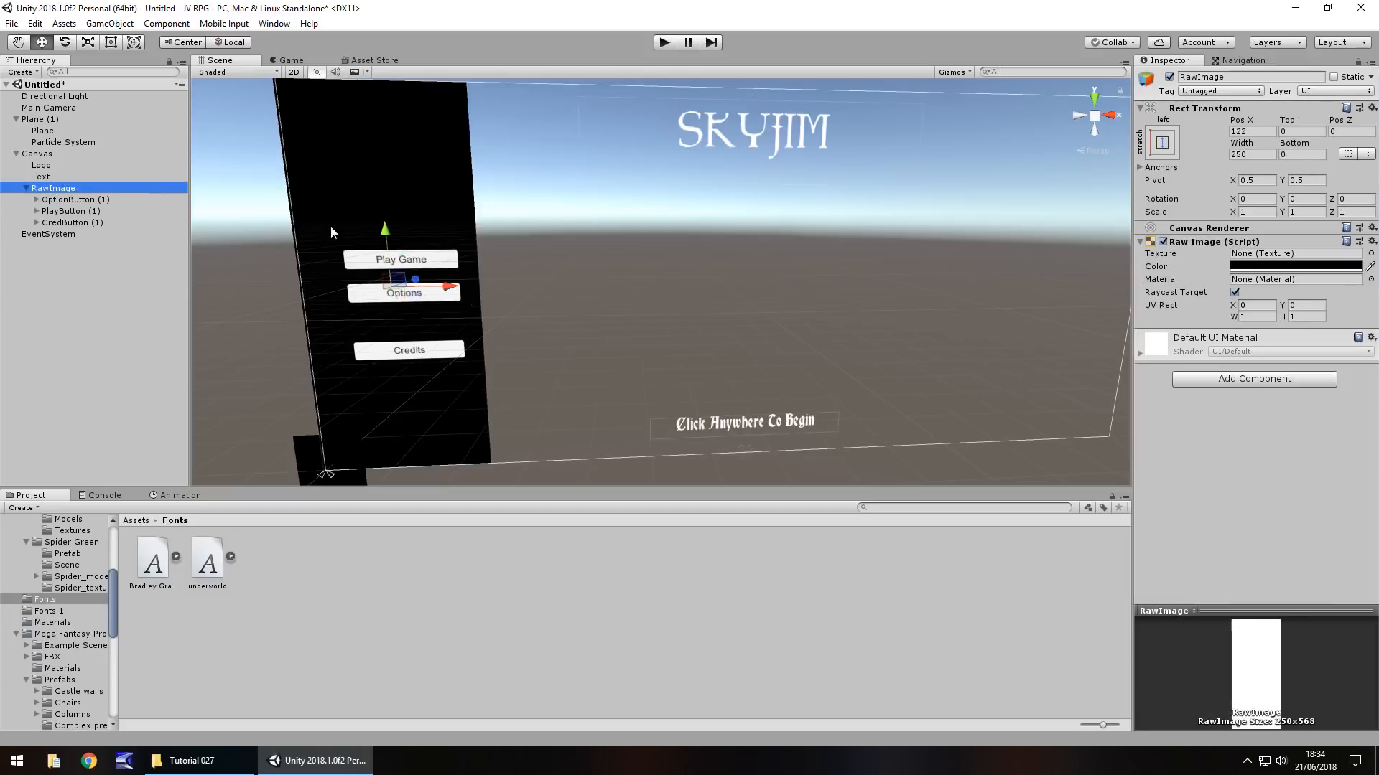
left_click_drag(451, 290, 274, 295)
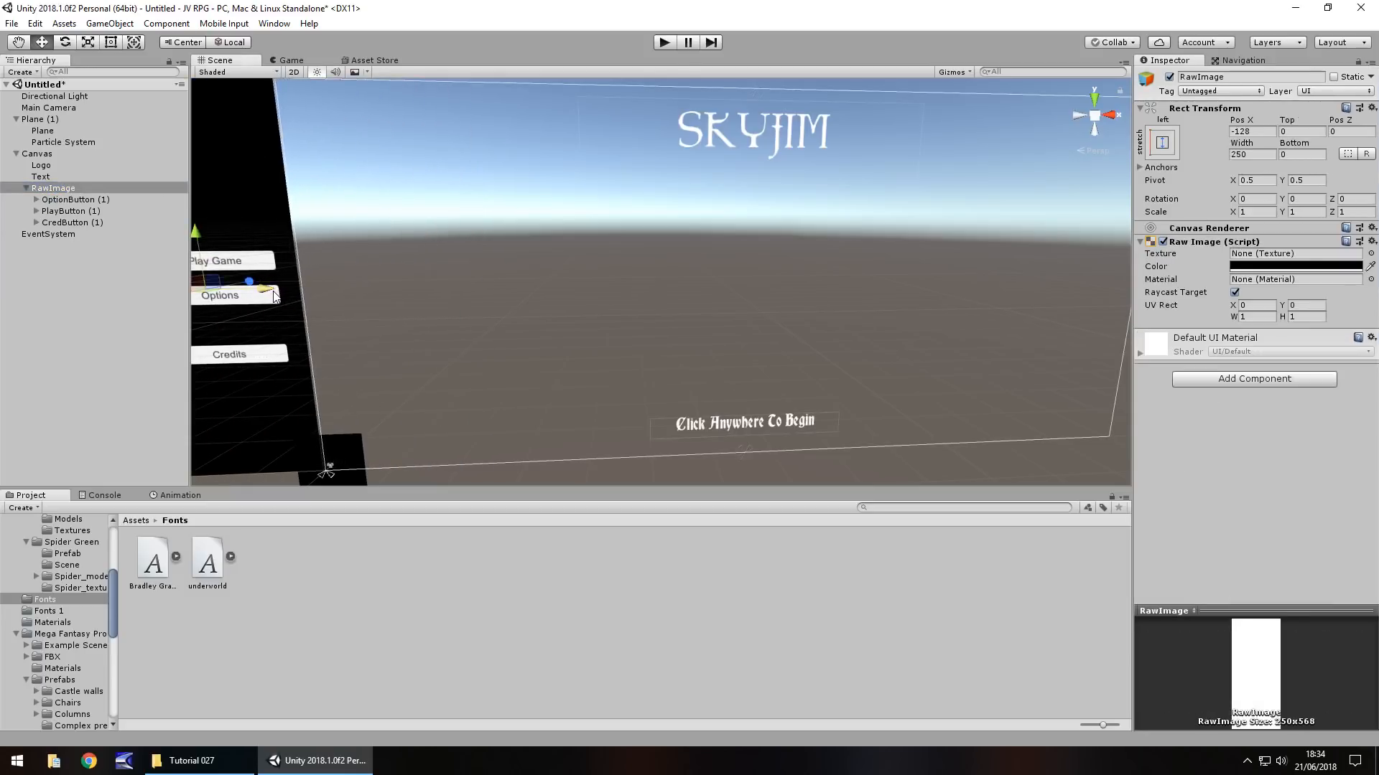
left_click(662, 43)
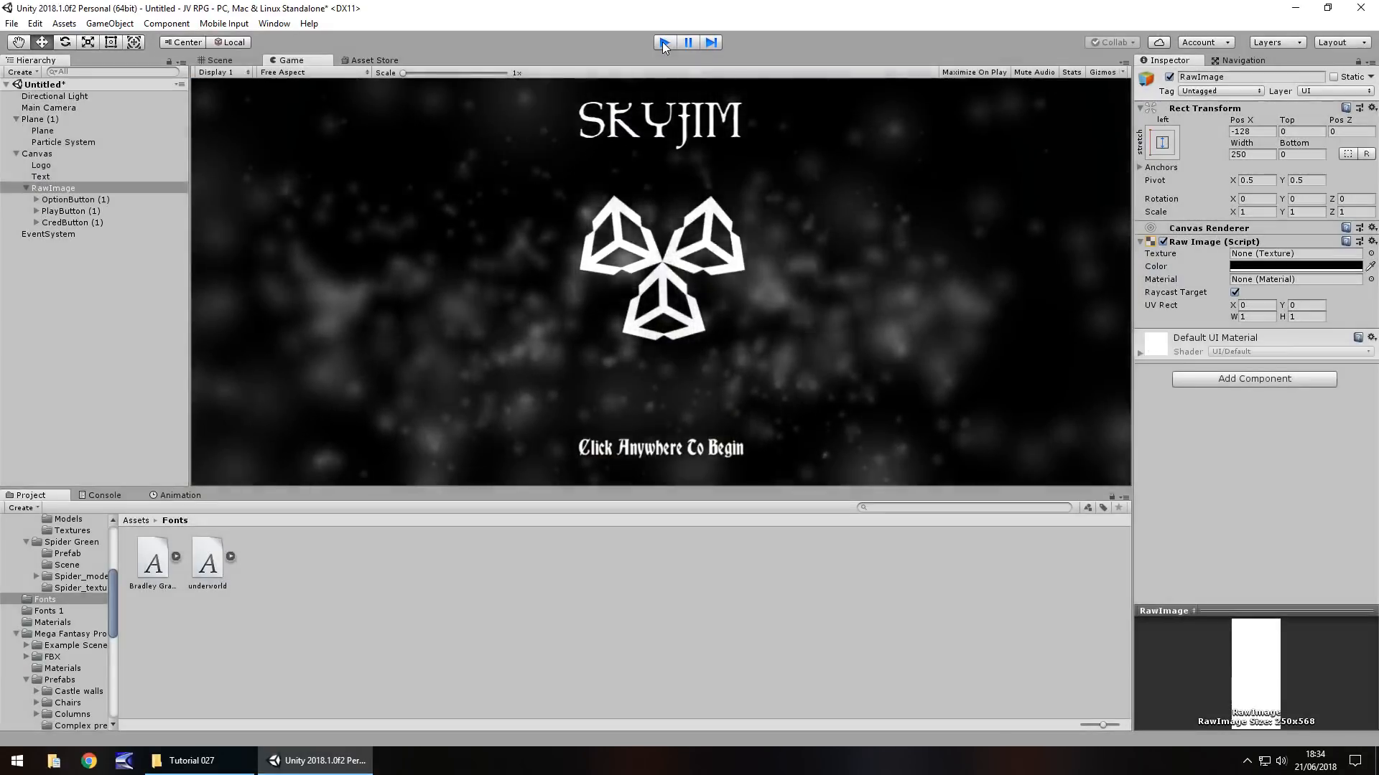
left_click(662, 43)
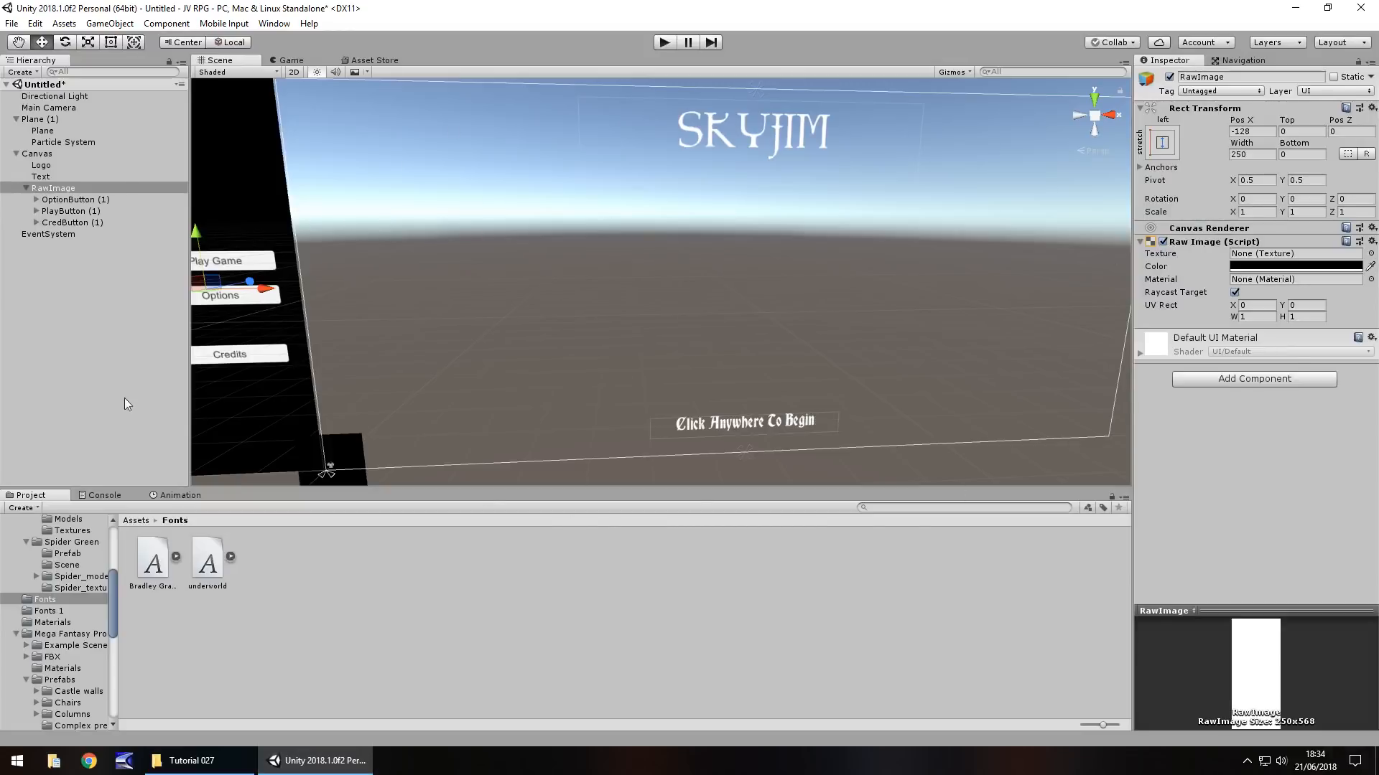
- Add a new UI button to the canvas and set its anchor preset to stretch in both directions
left_click(113, 24)
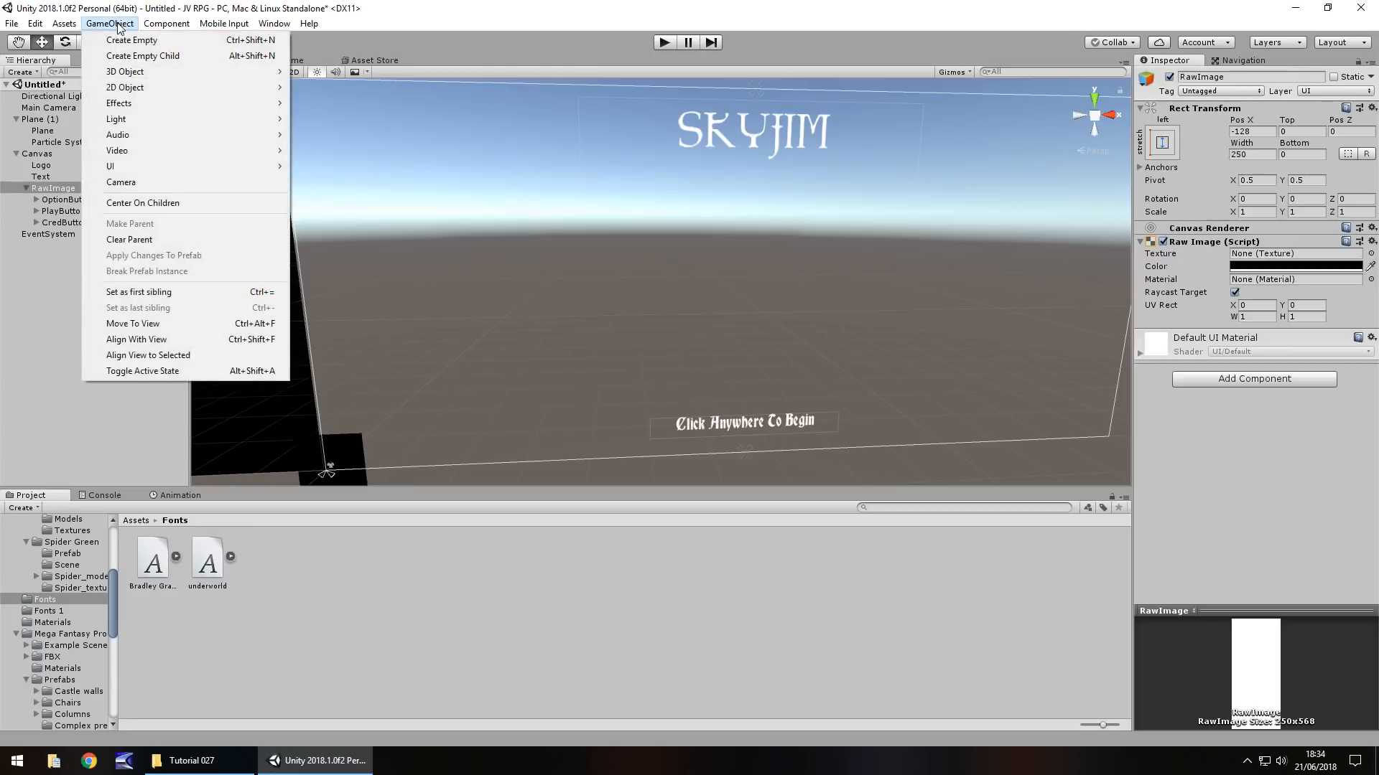
mouse_move(123, 168)
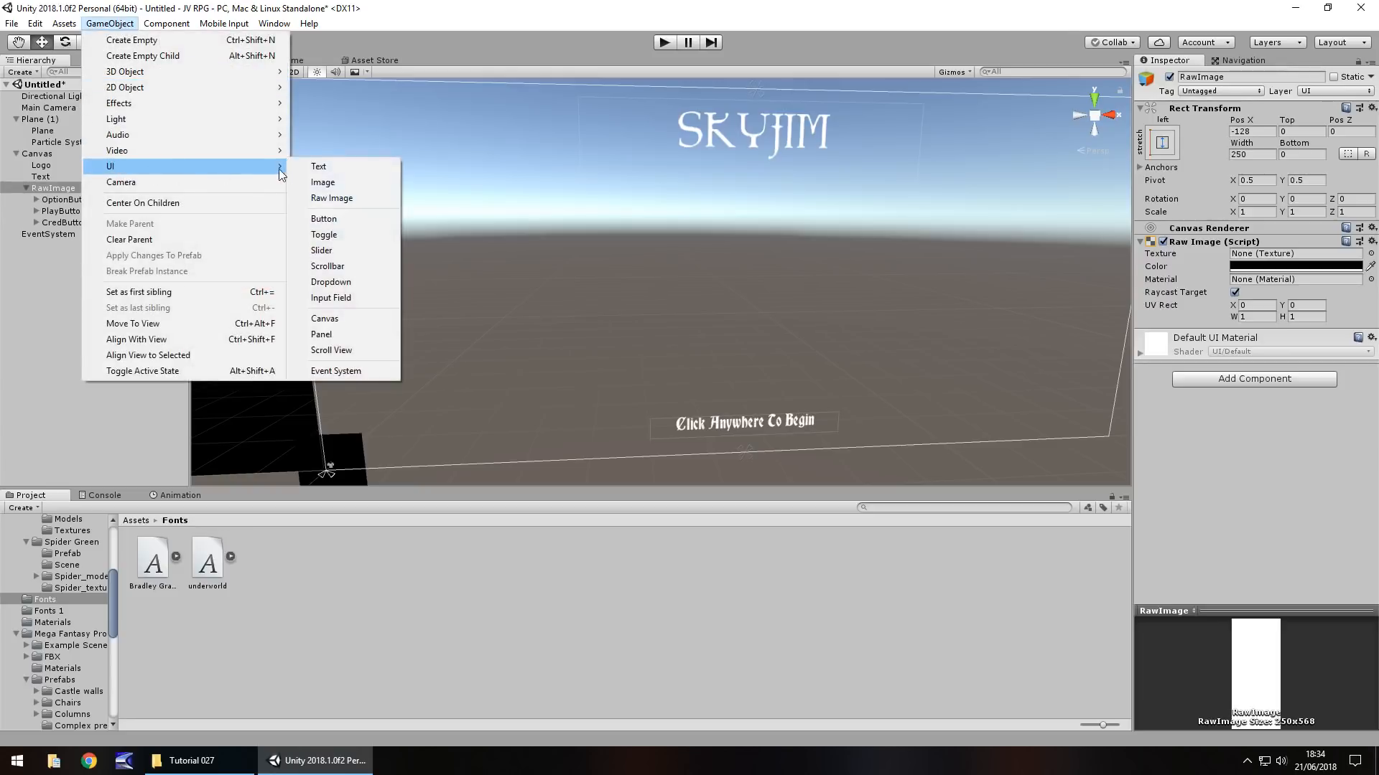
left_click(324, 218)
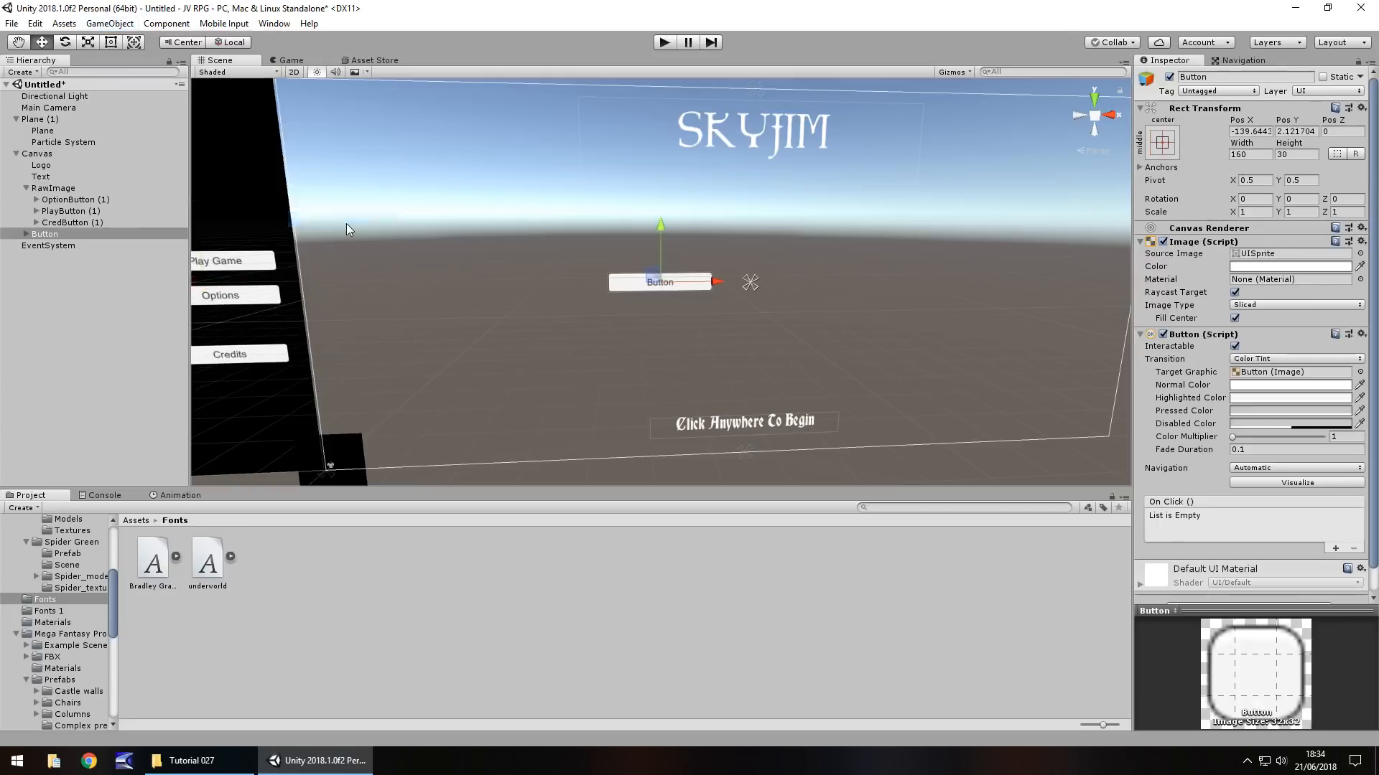
left_click(1162, 142)
left_click(1316, 359)
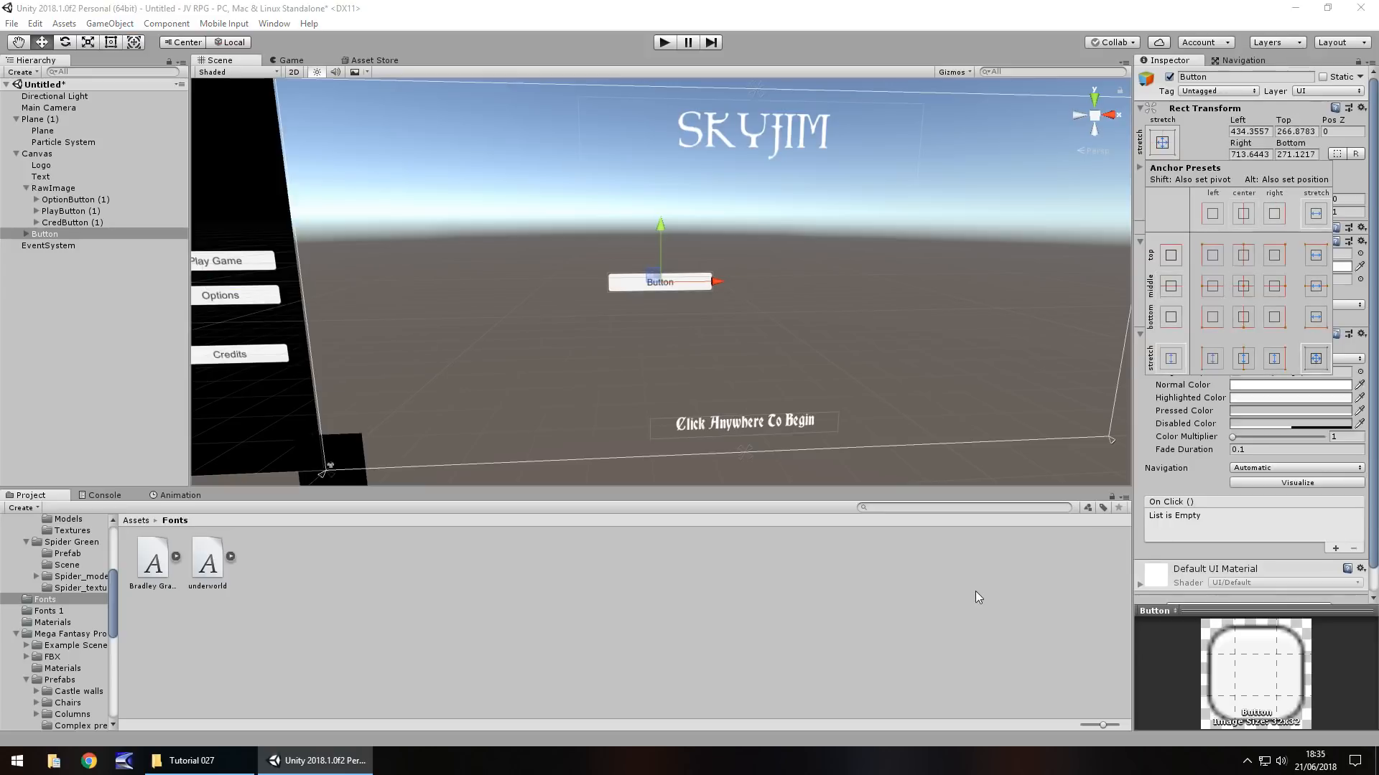
- Clear the label text of the new button
left_click(26, 235)
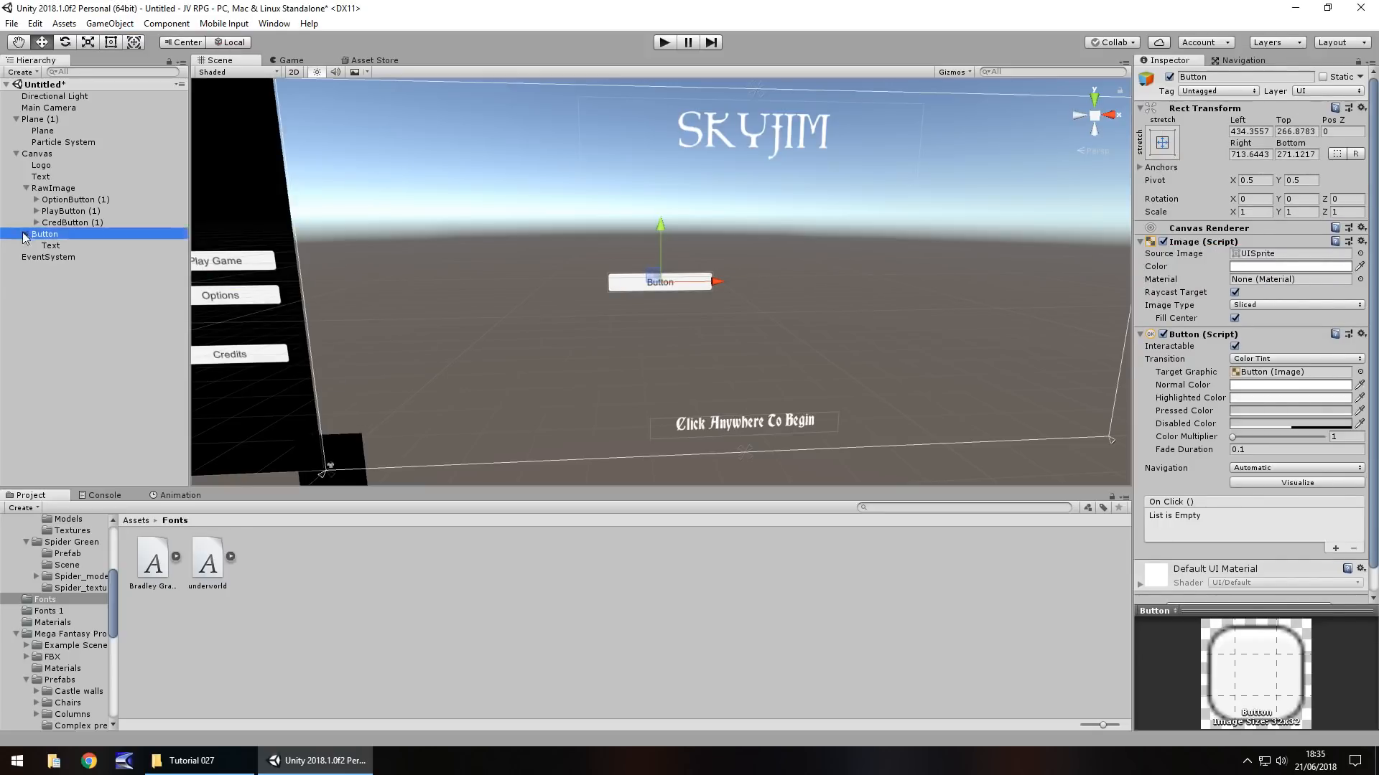
left_click(51, 246)
left_click(1190, 279)
key("ctrl+a")
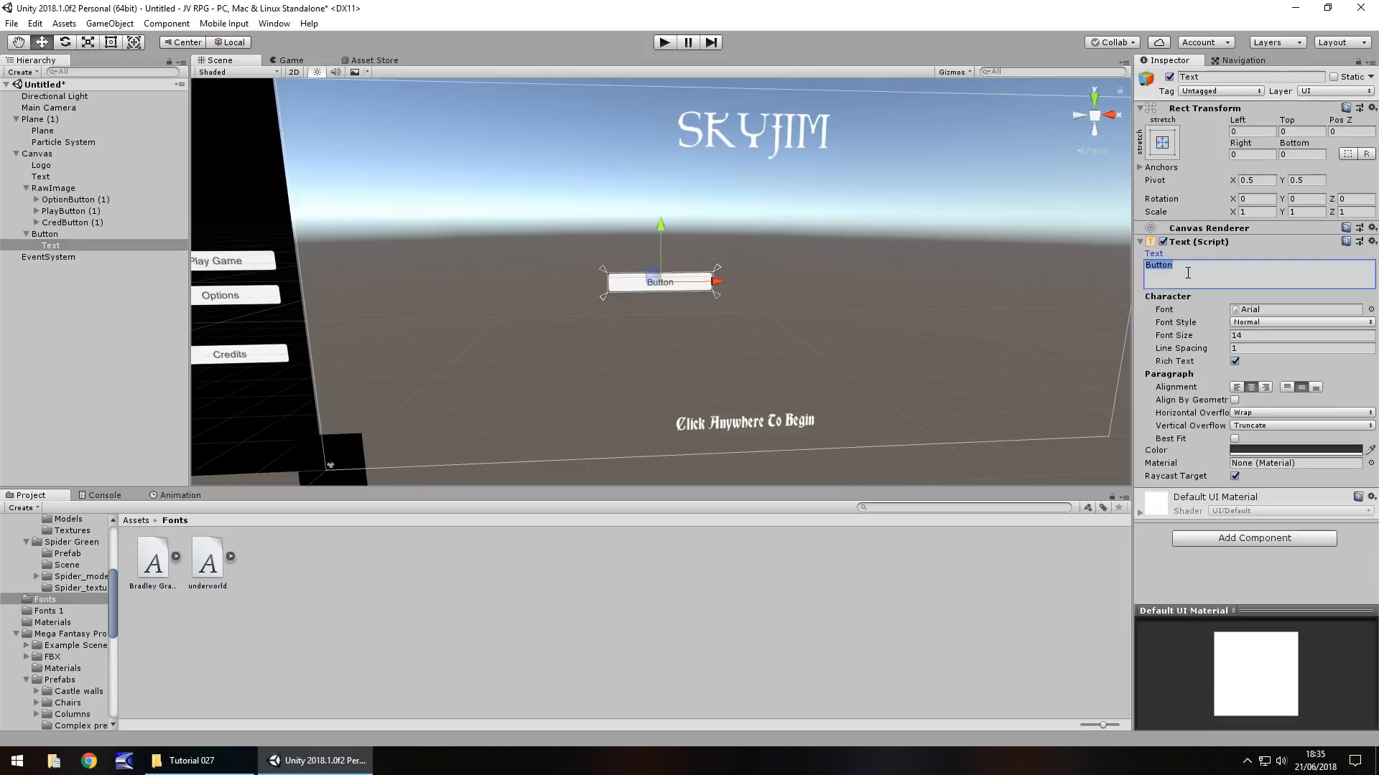
key("BackSpace")
- Make the new button's normal, highlighted and pressed colors fully transparent with an alpha of 0
left_click(48, 234)
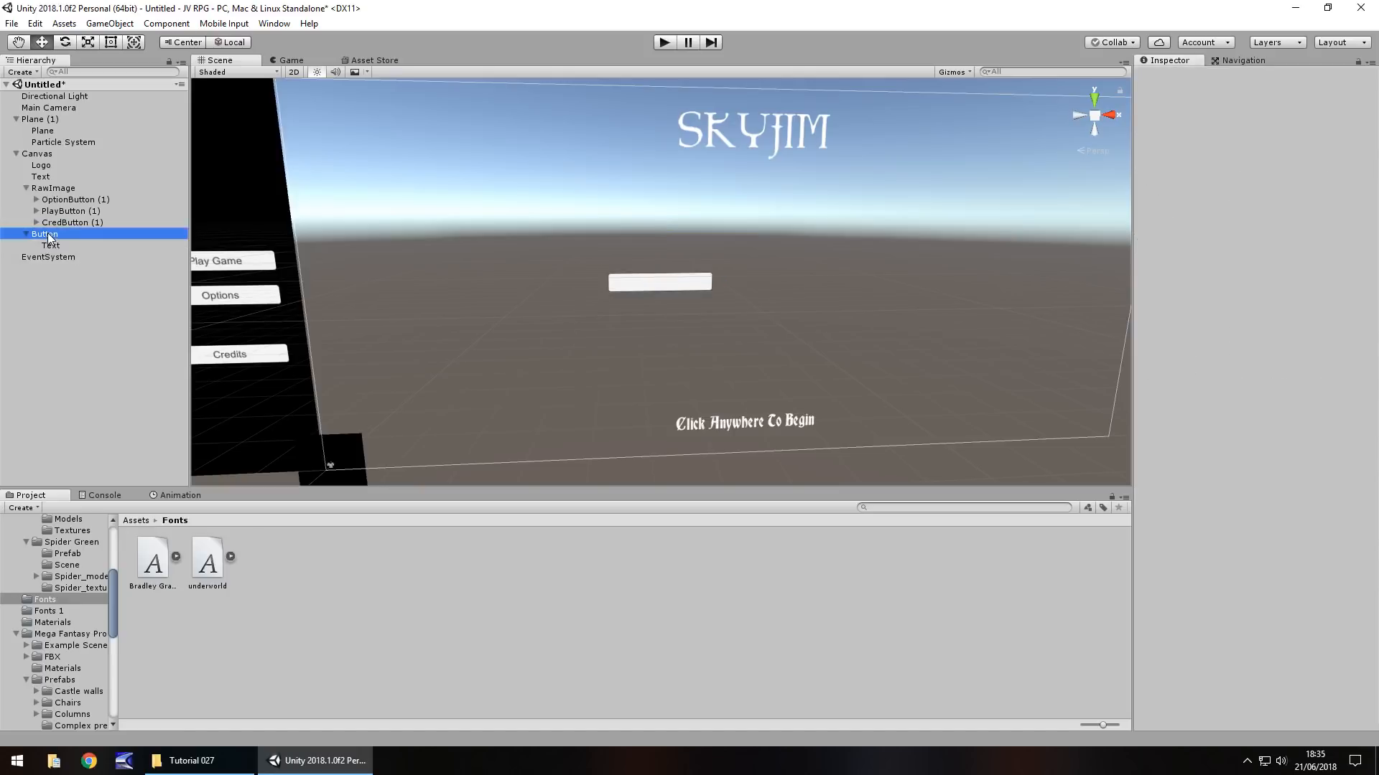
left_click(1250, 387)
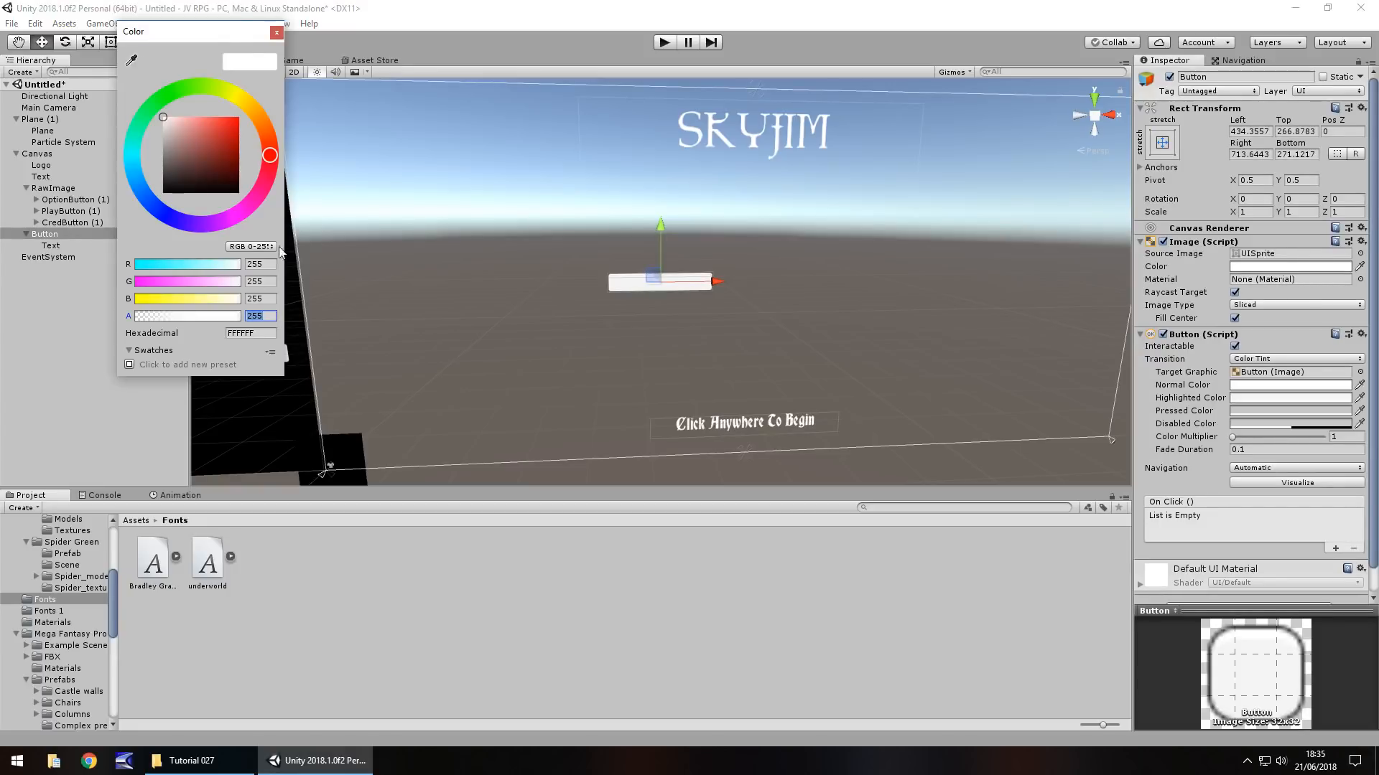
type("0")
left_click(276, 32)
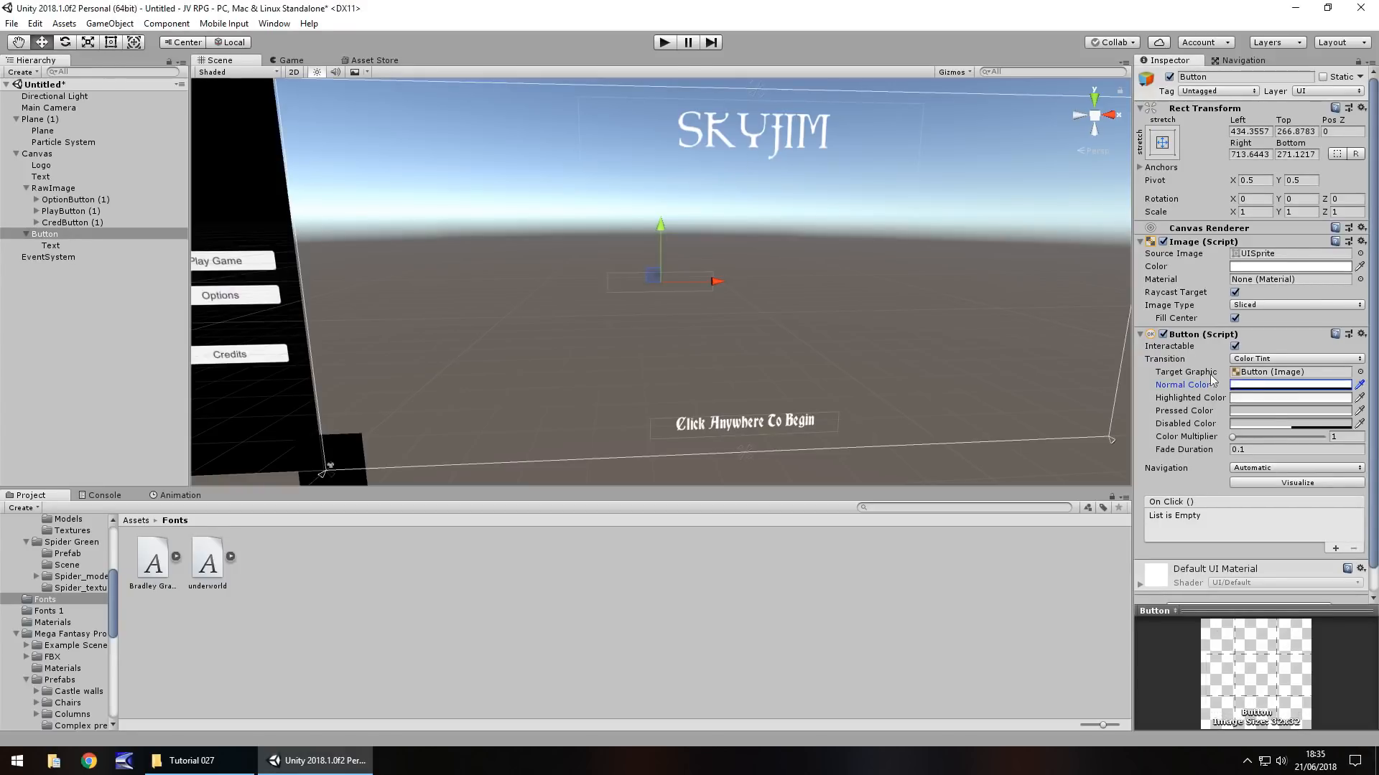
left_click(1250, 397)
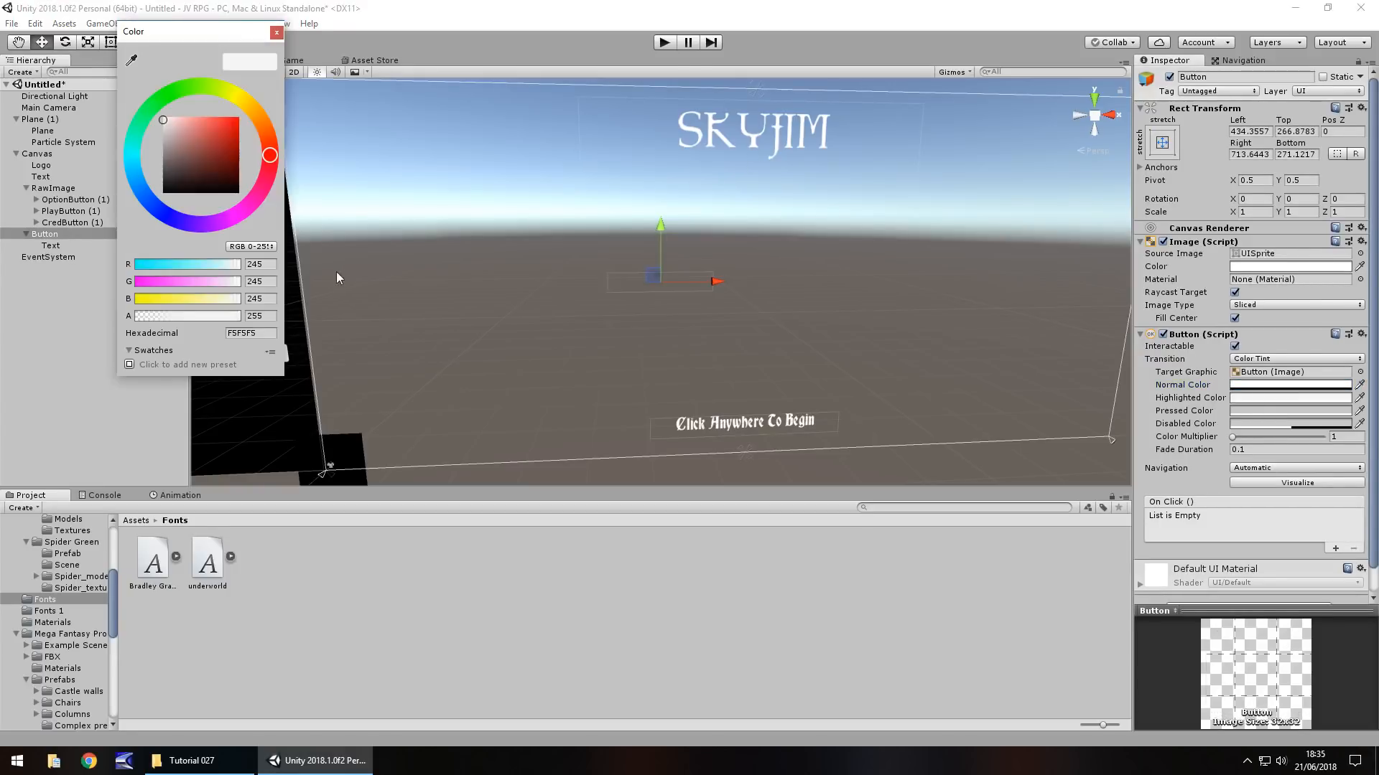
left_click(276, 32)
left_click(1245, 411)
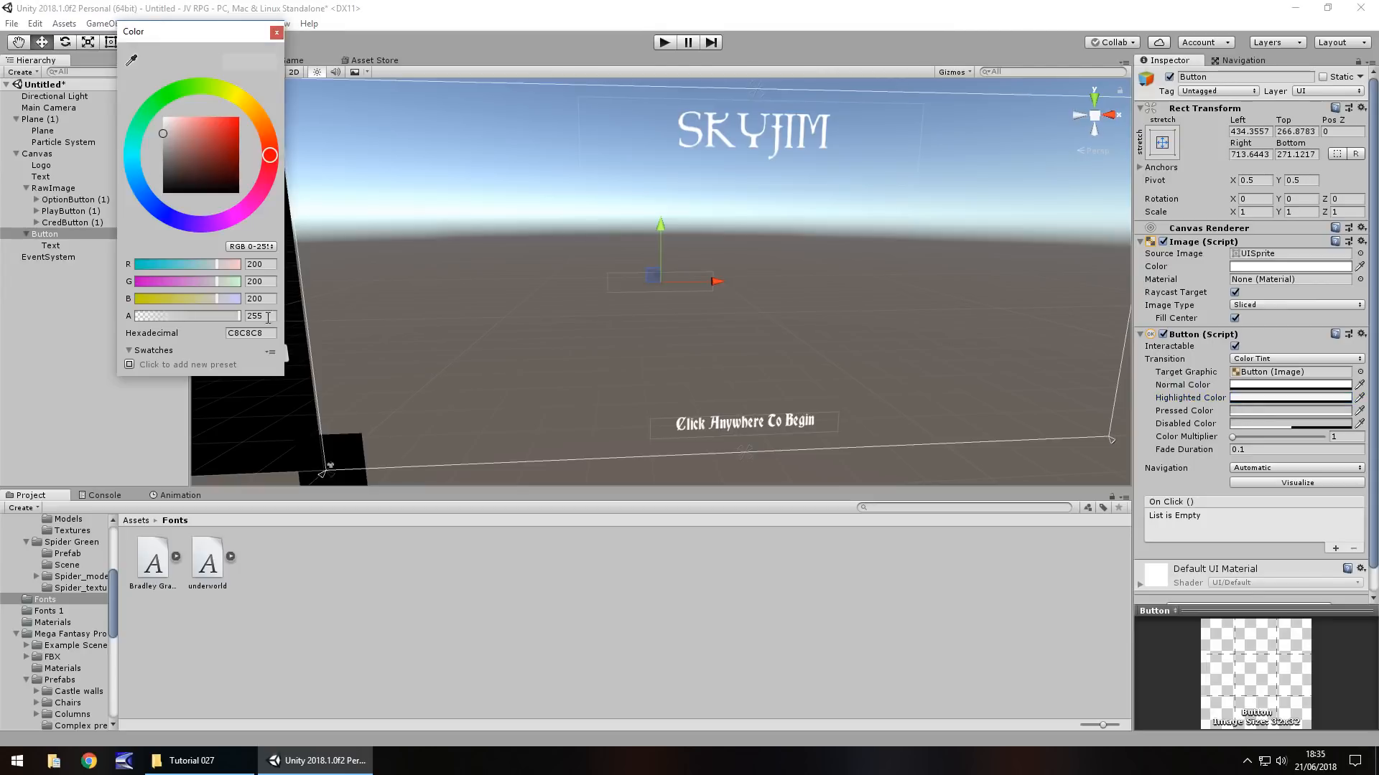
left_click(276, 32)
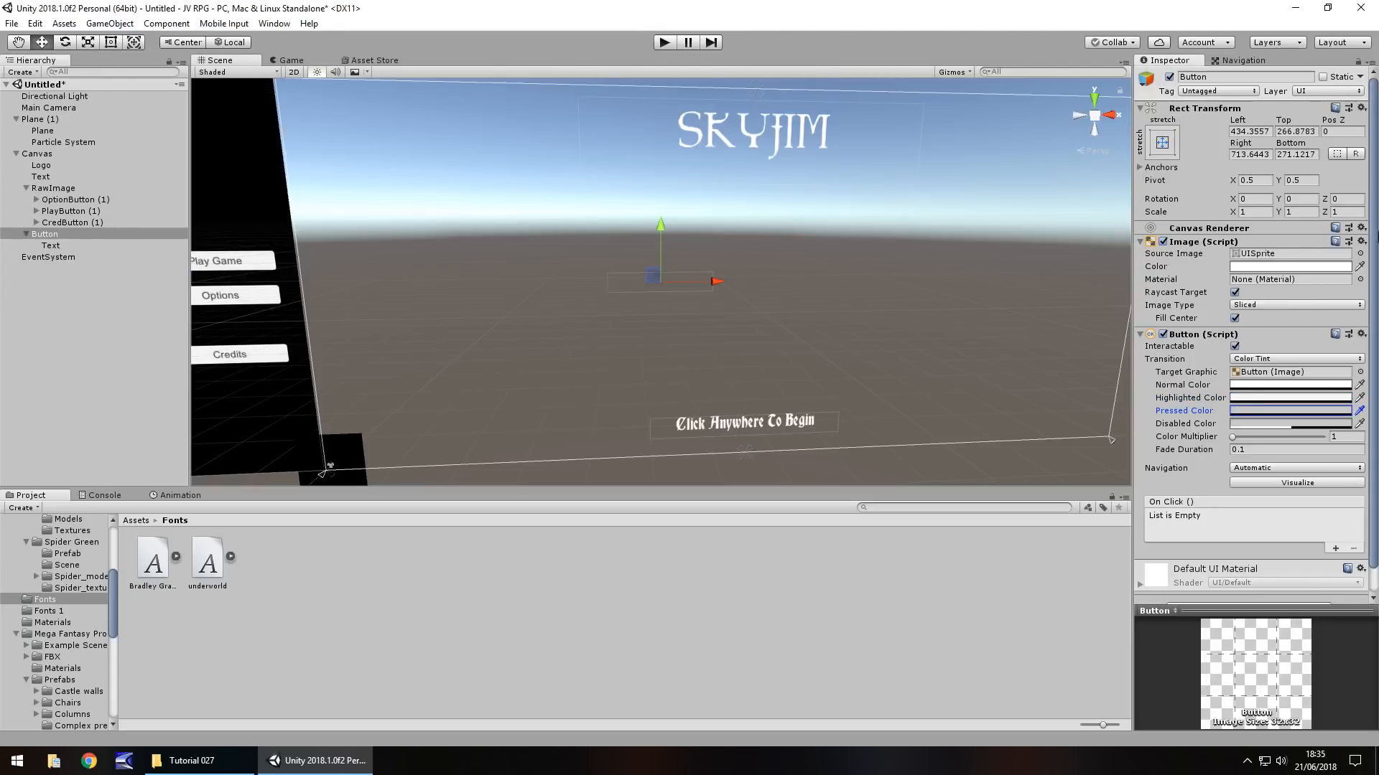
- Set the new button's Left, Top, Right and Bottom offsets to 0 so it fills the canvas
left_click(1250, 132)
type("0")
left_click(1296, 132)
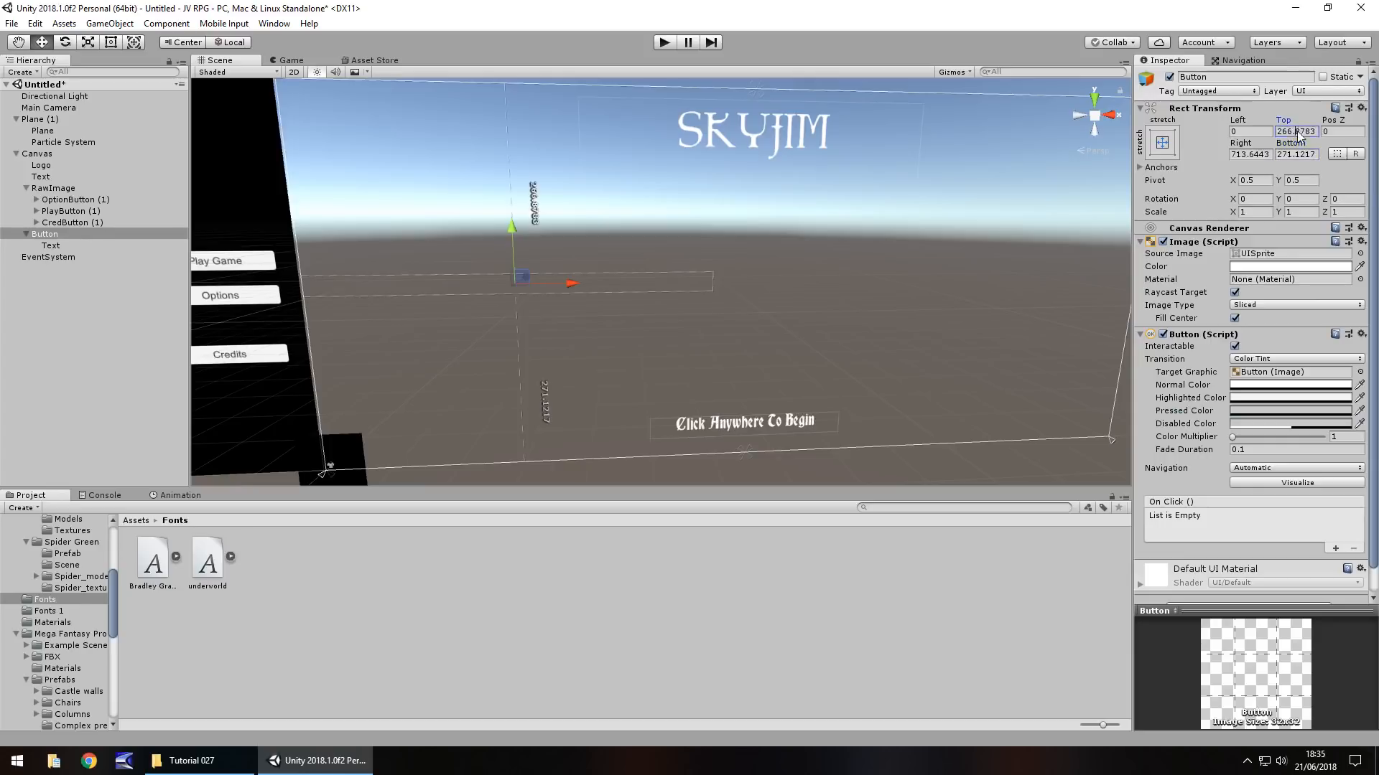
type("0")
left_click(1250, 155)
type("0")
left_click(1292, 155)
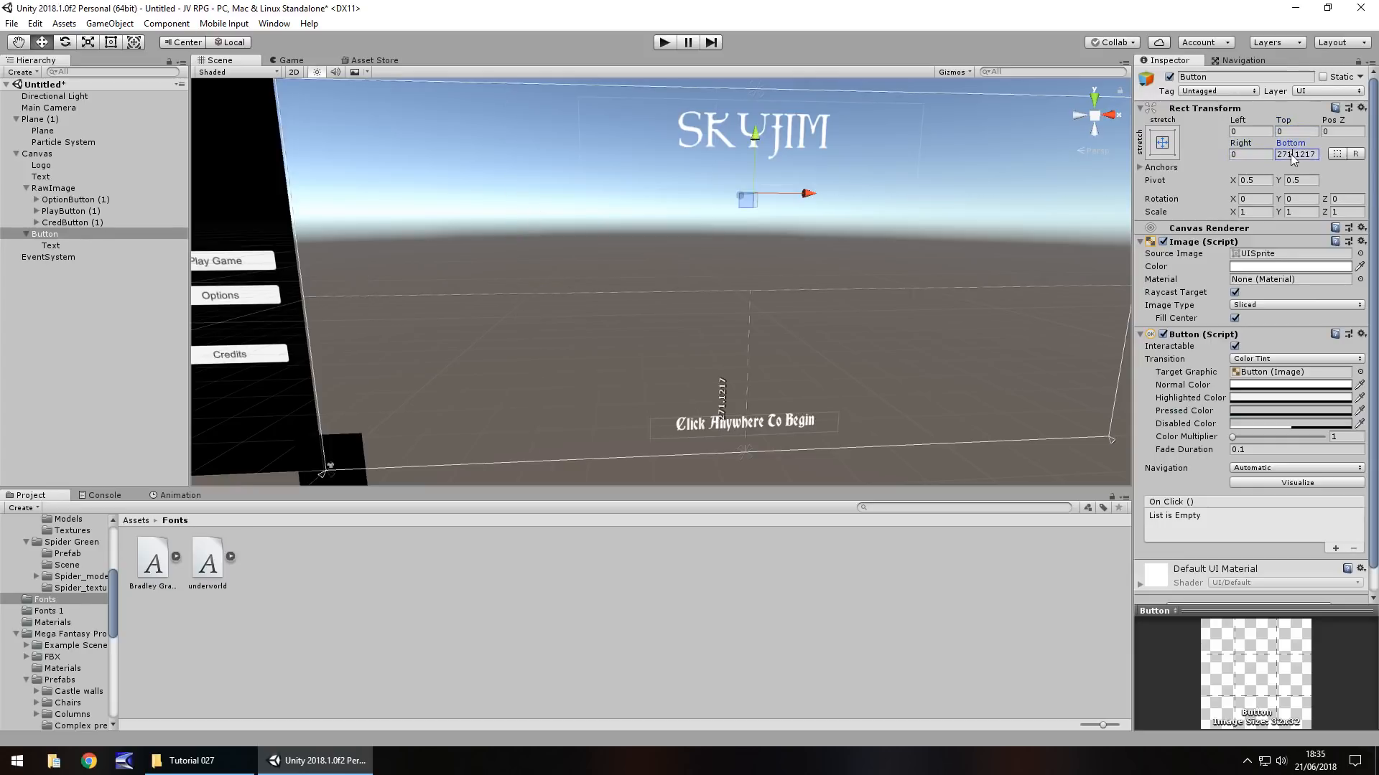
type("0")
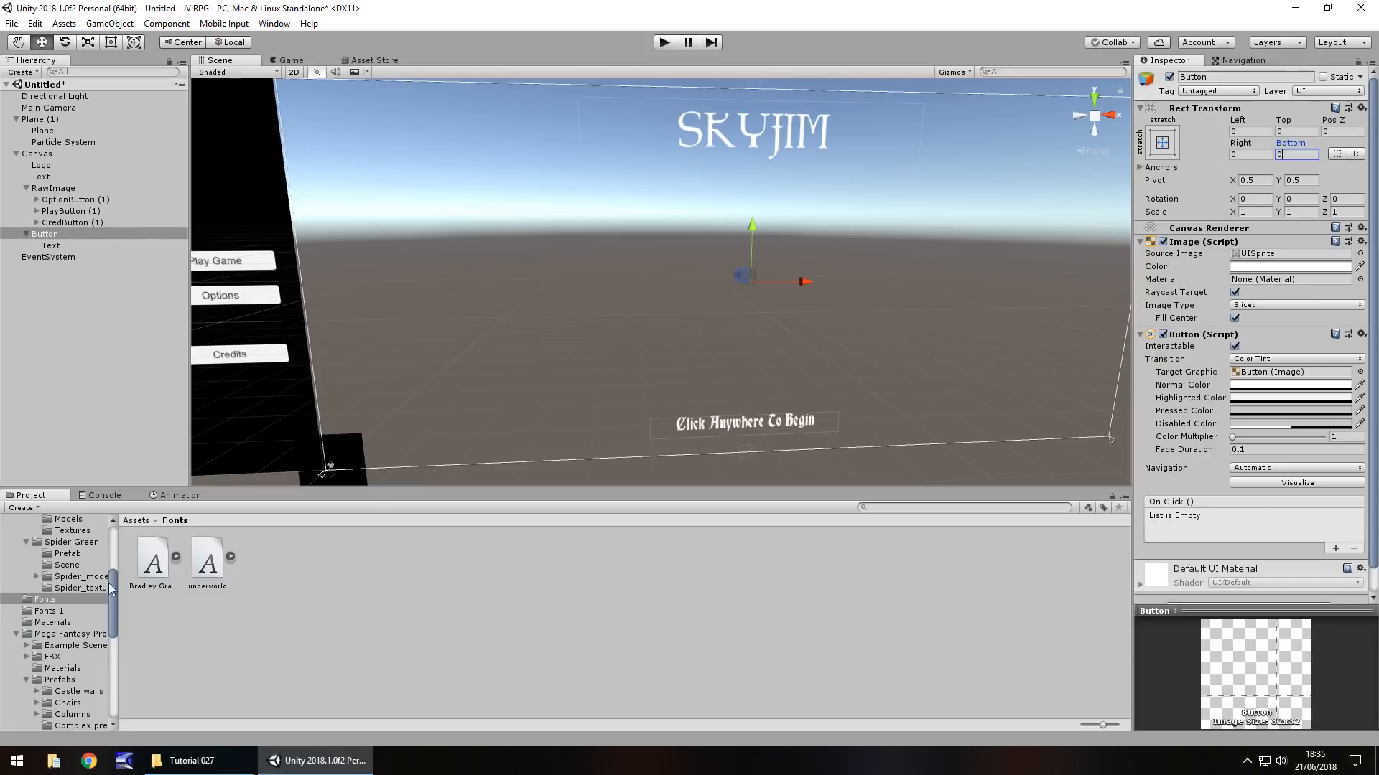
- Create a folder named MainMenu inside the Animations folder and open it
scroll(109, 583, "up", 5)
left_click(60, 555)
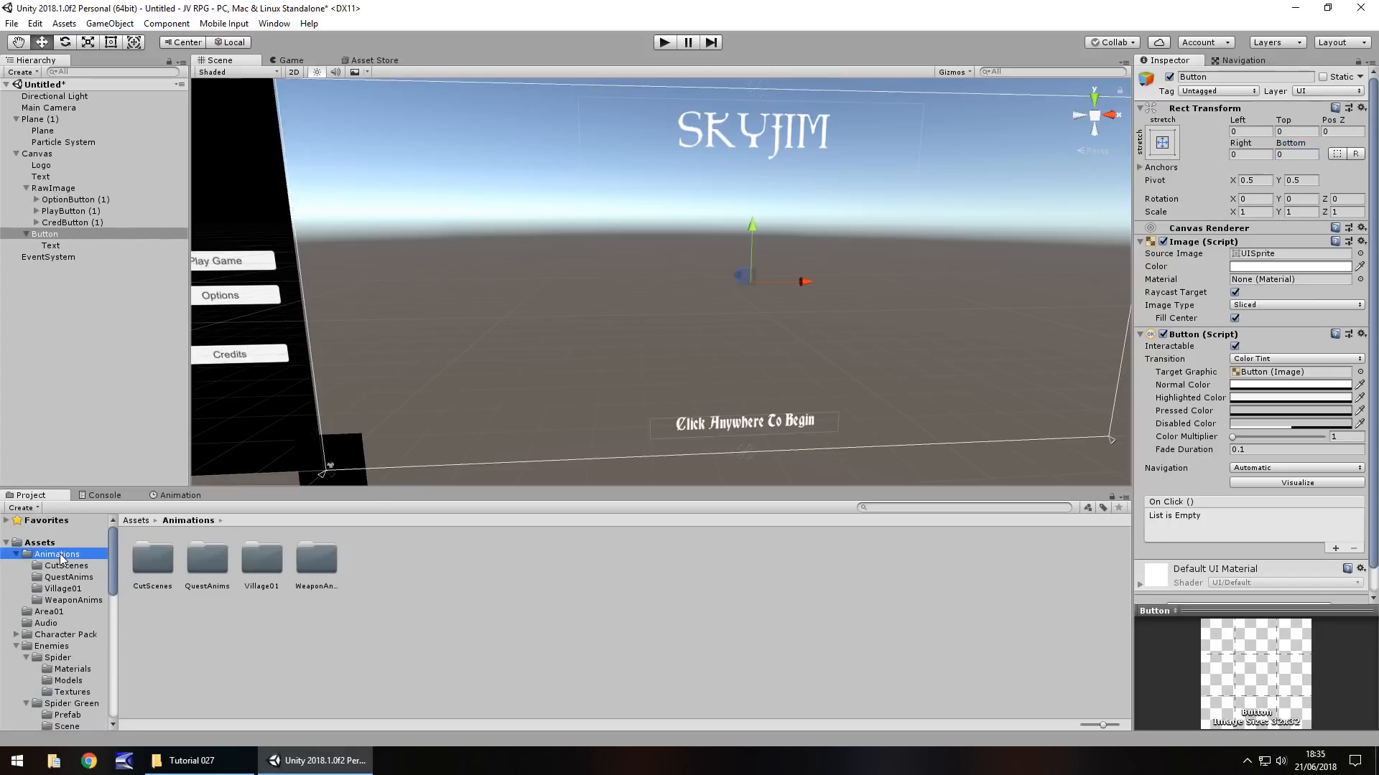
right_click(399, 586)
mouse_move(449, 283)
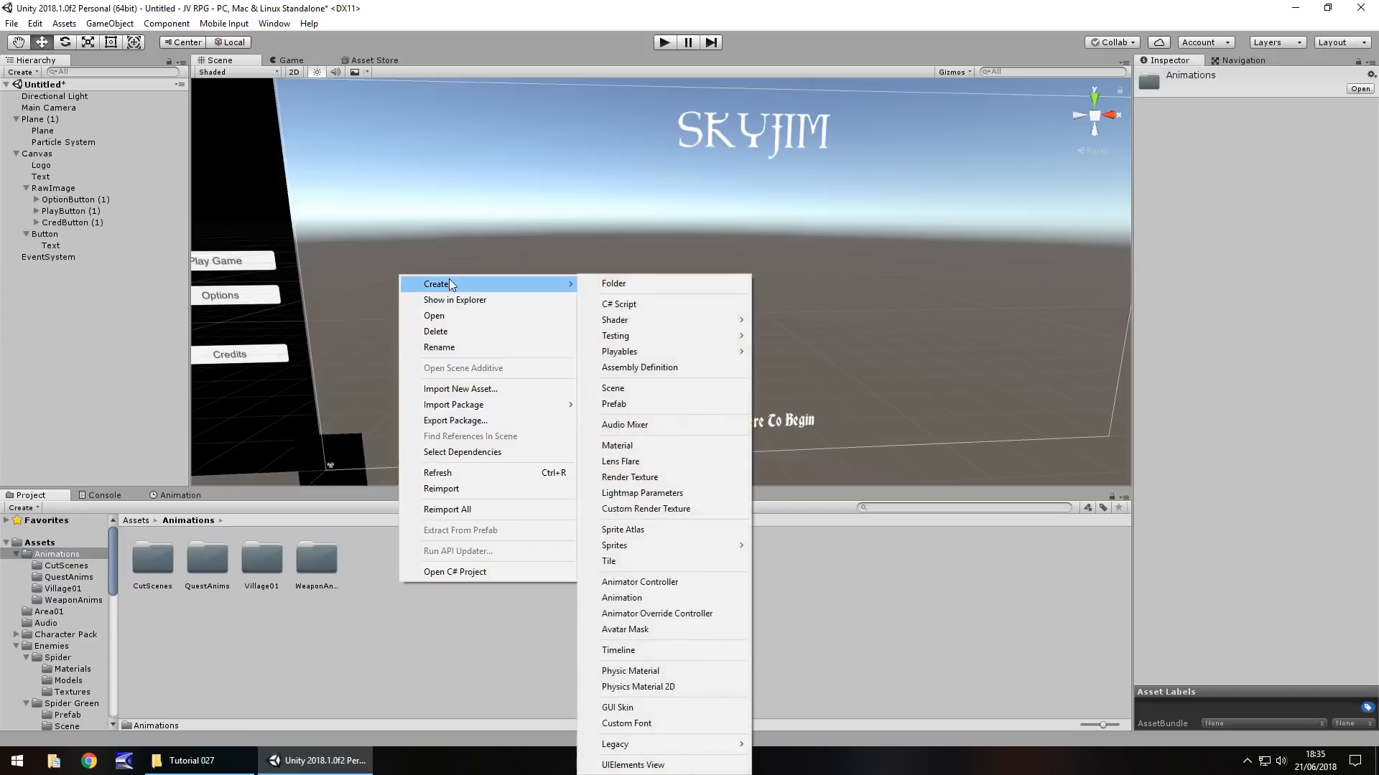
left_click(632, 283)
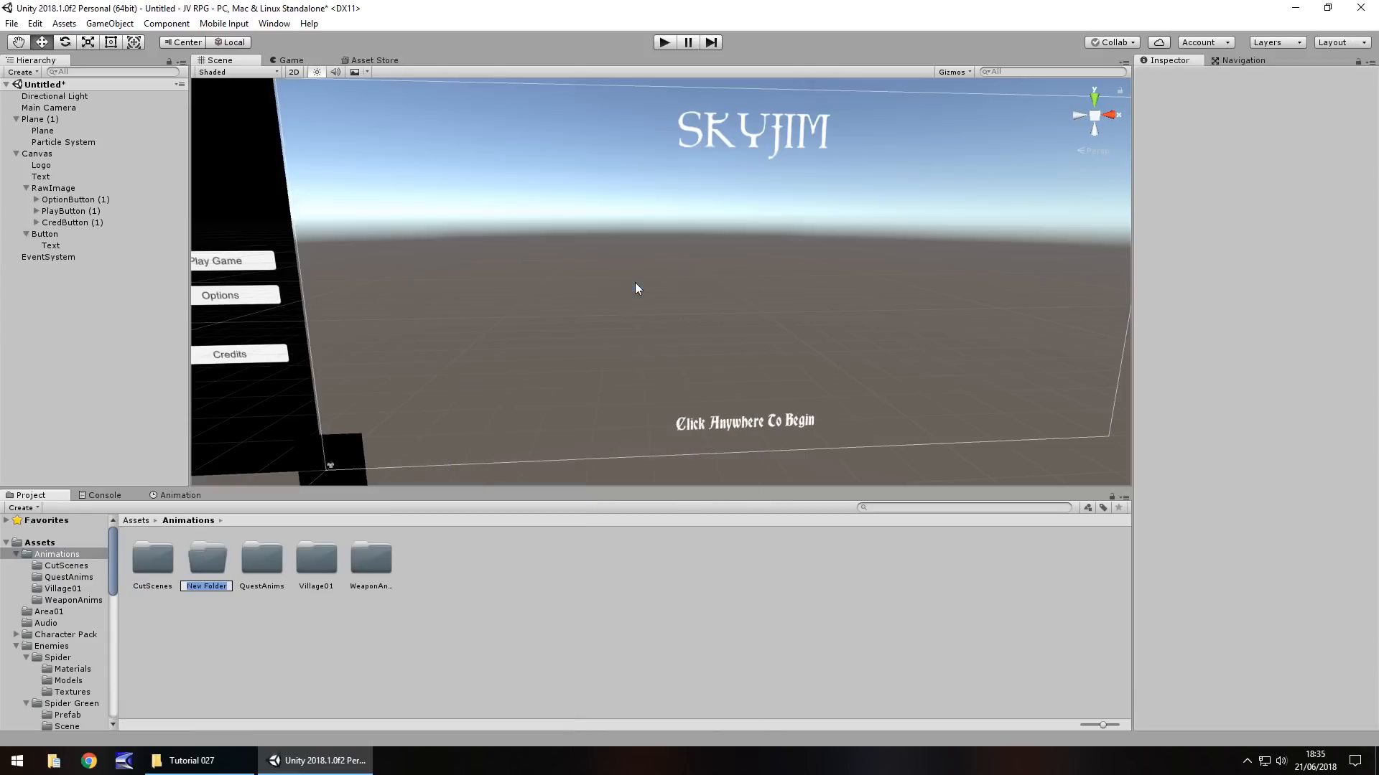
type("MainMenu")
key("Return")
key("Return")
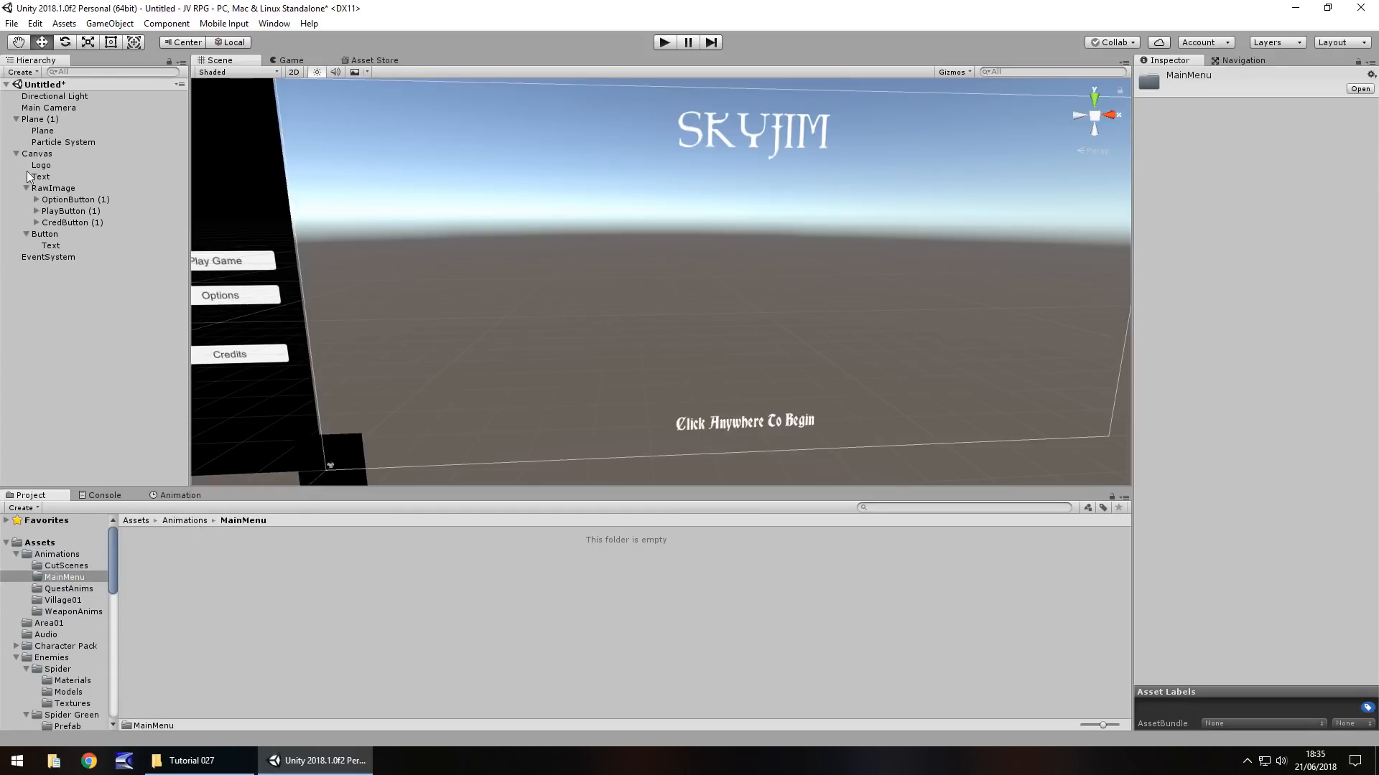
- Rename the RawImage object as MenuImage
left_click(54, 188)
right_click(55, 190)
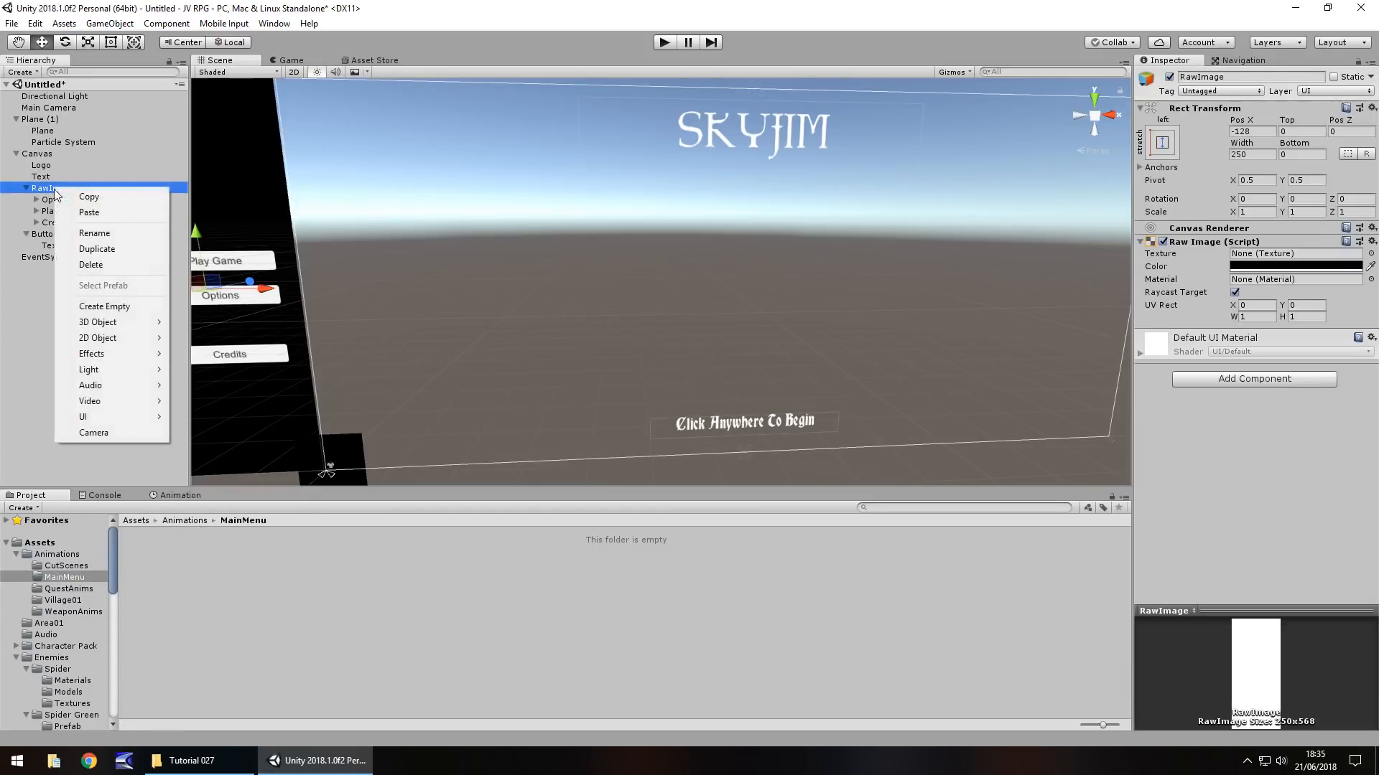
left_click(86, 231)
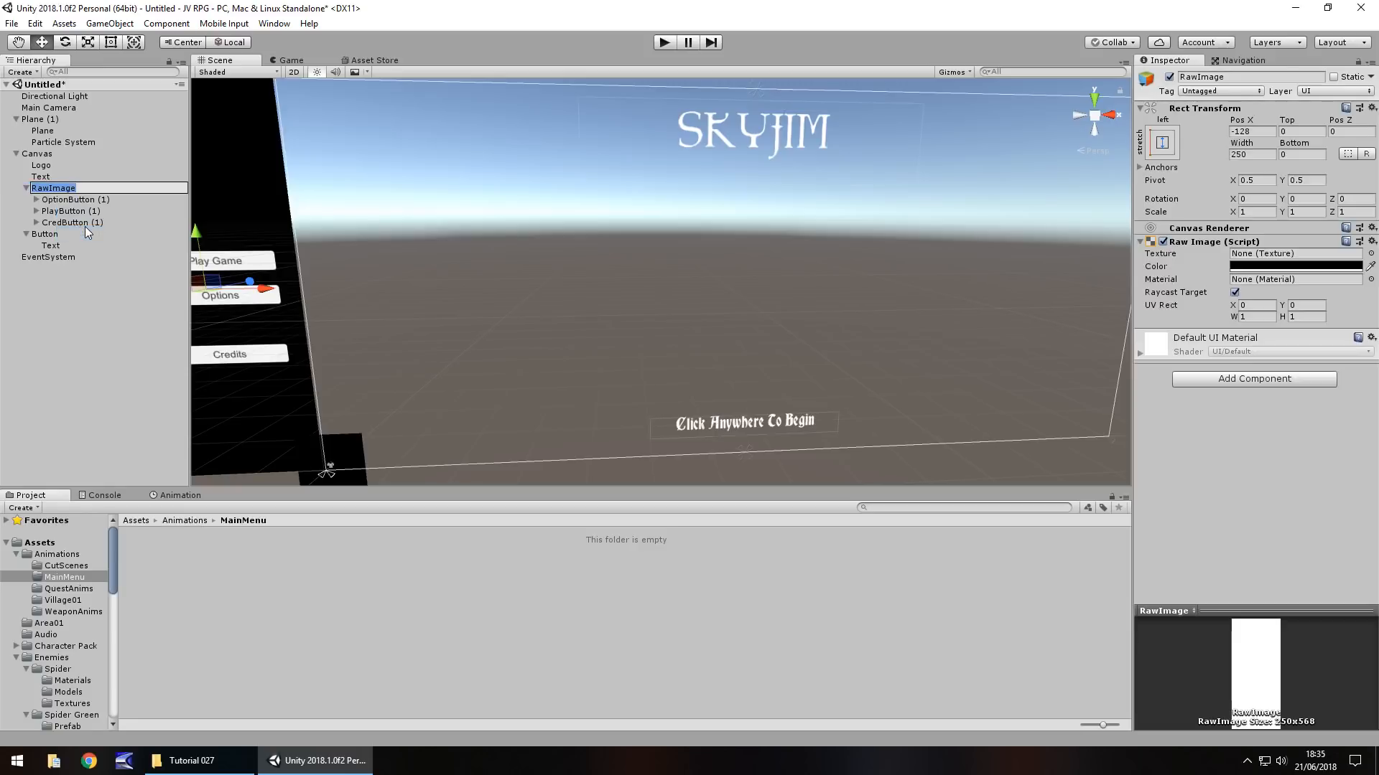
type("MenuIma")
key("Return")
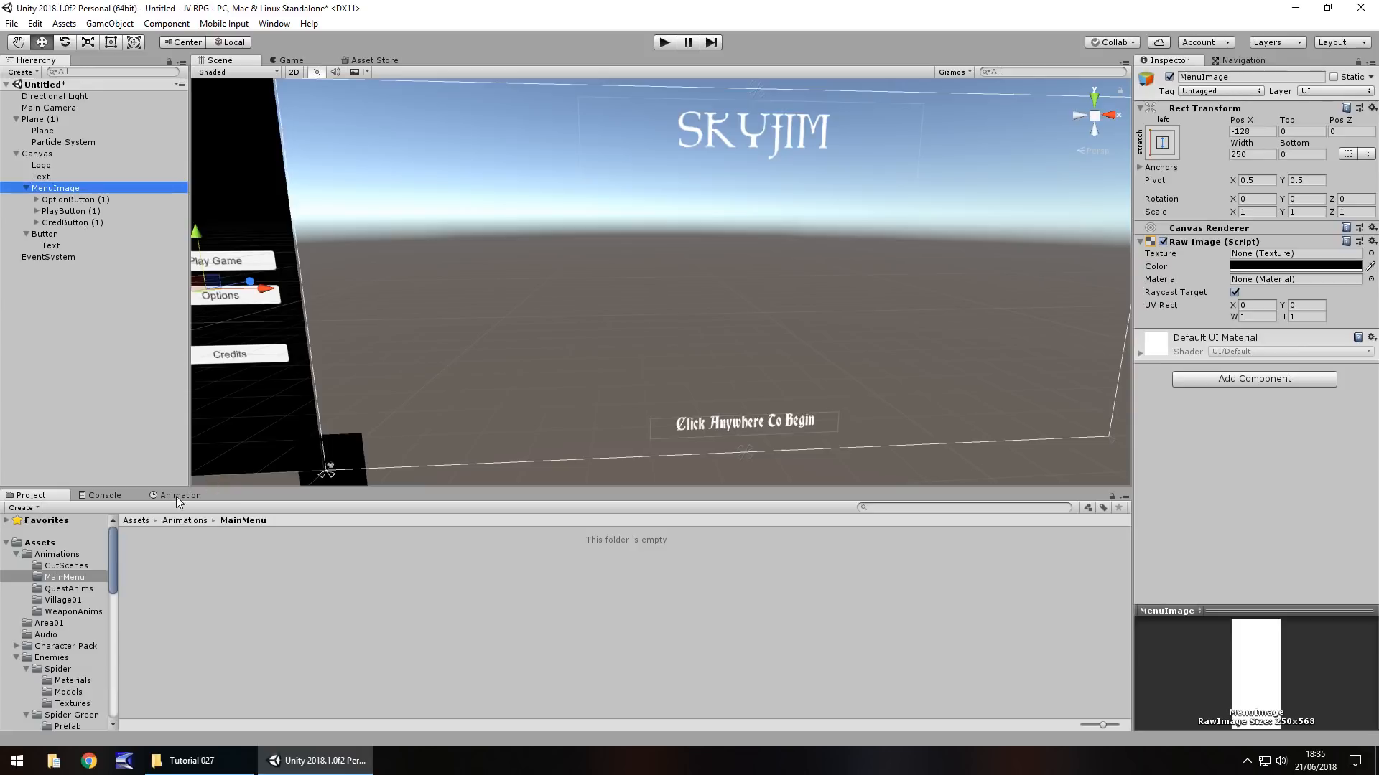
- Create an animation clip named MenuSlide for the MenuImage object in the MainMenu folder
left_click(181, 495)
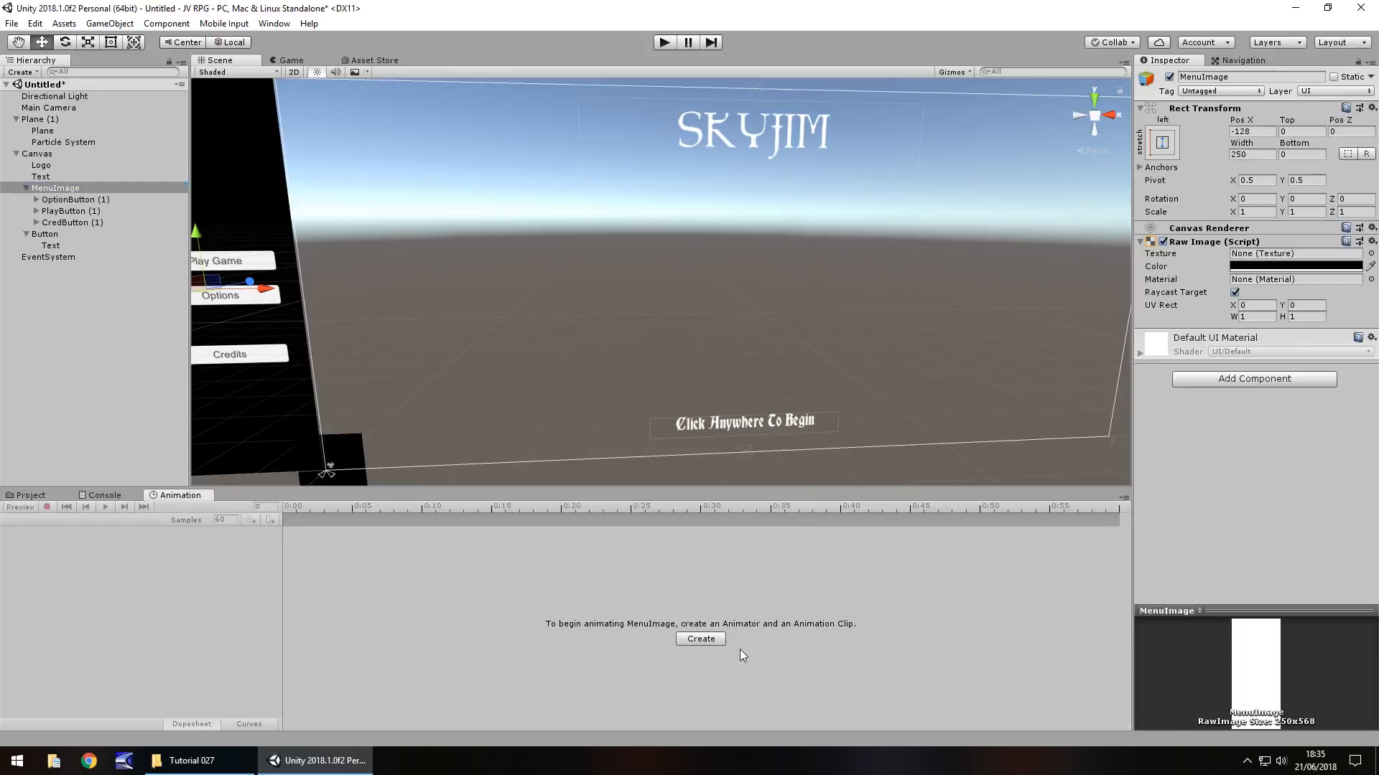
left_click(699, 640)
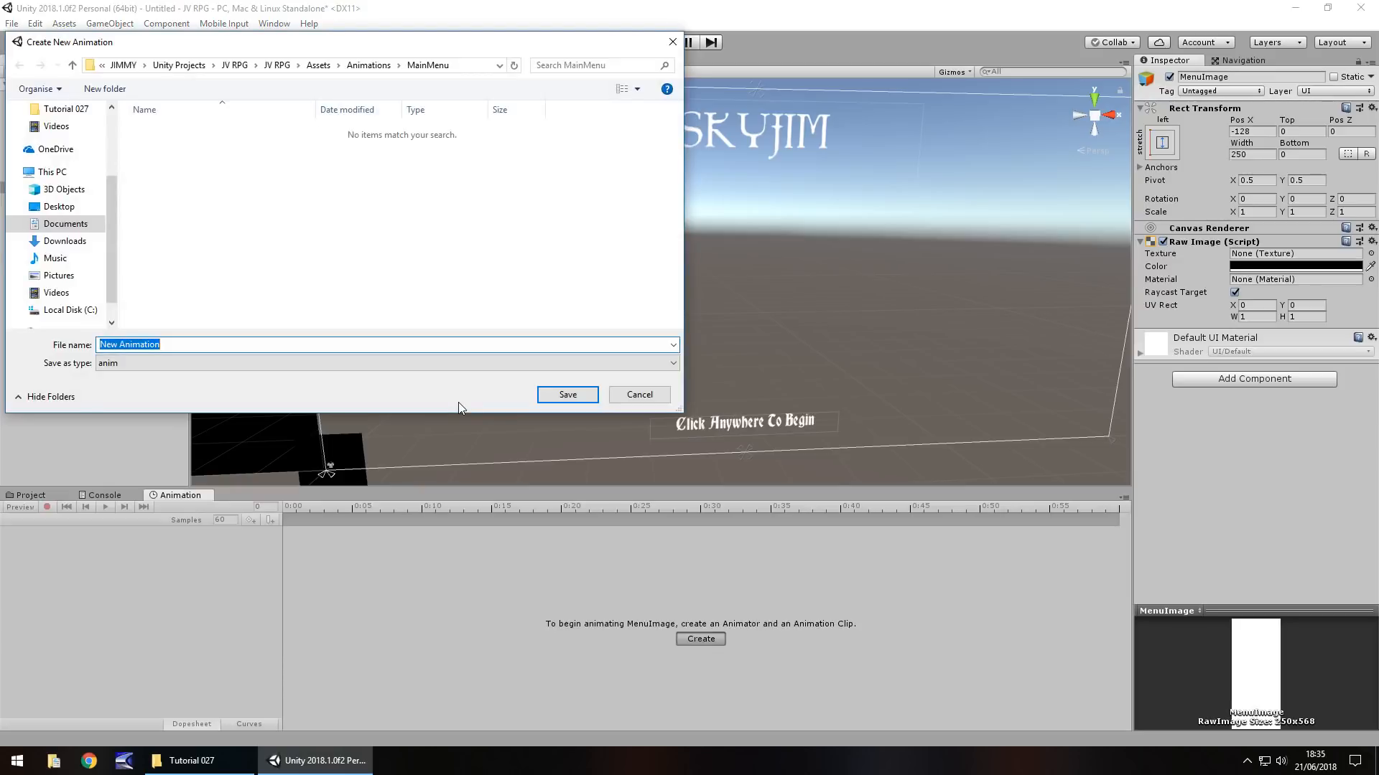
type("MenuSlide")
key("Return")
- Start recording the MenuSlide animation and key MenuImage's Pos X at -130 on frame 0
left_click(47, 507)
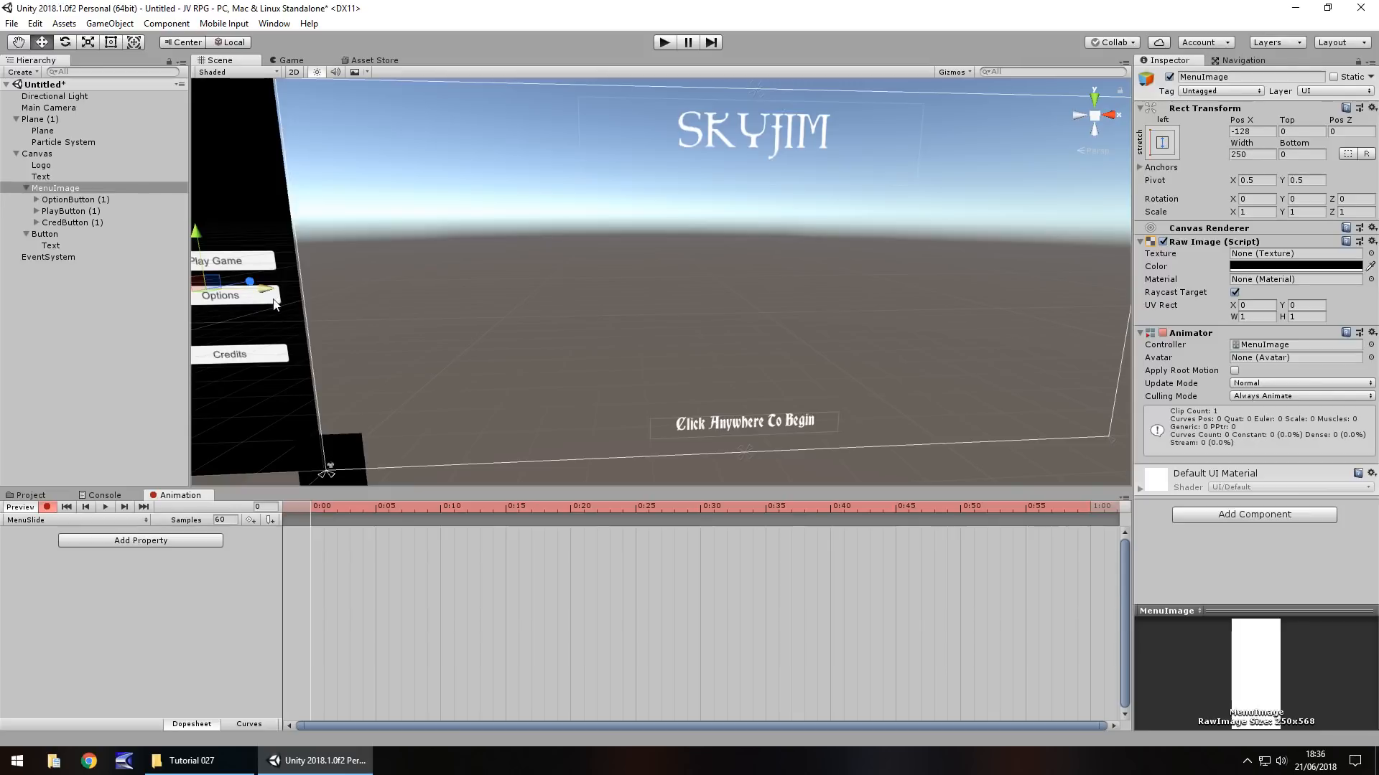
left_click(1256, 135)
type("-")
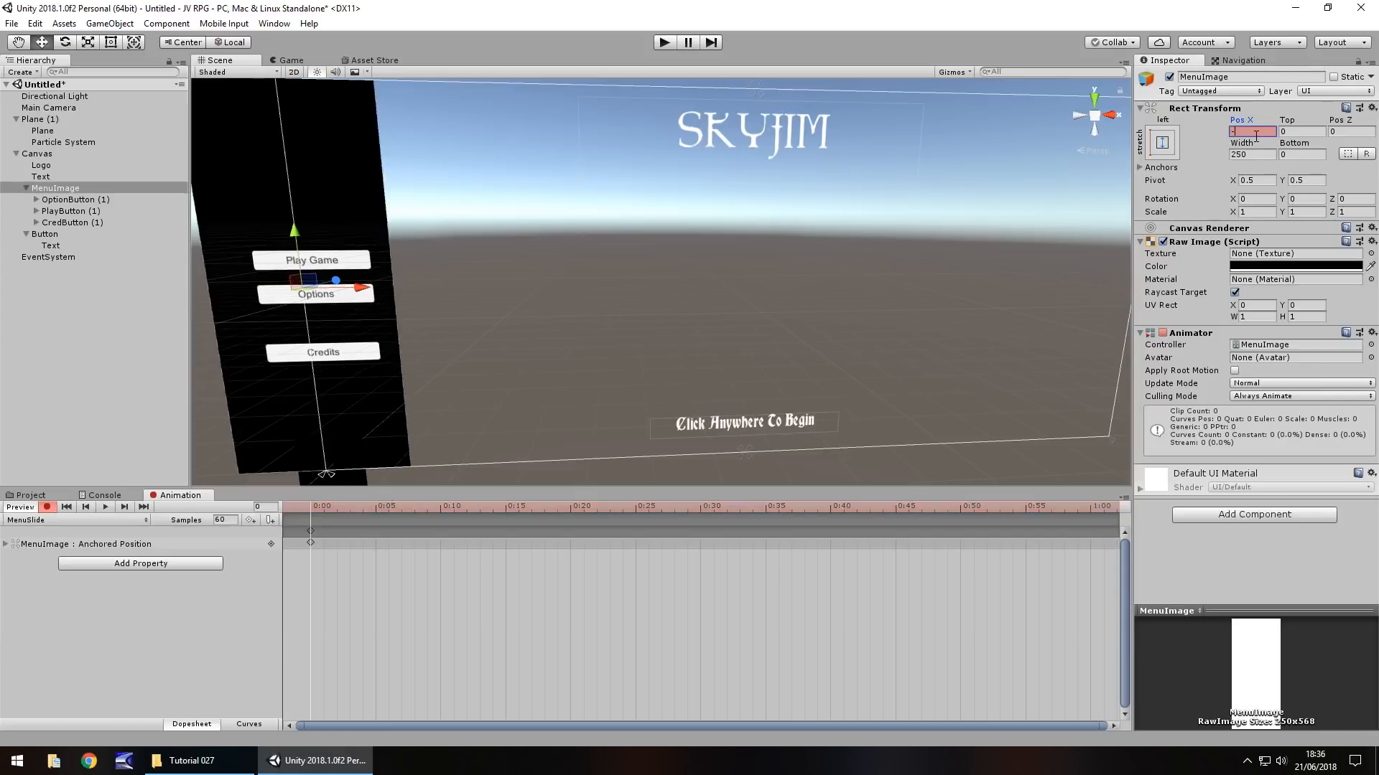
type("130")
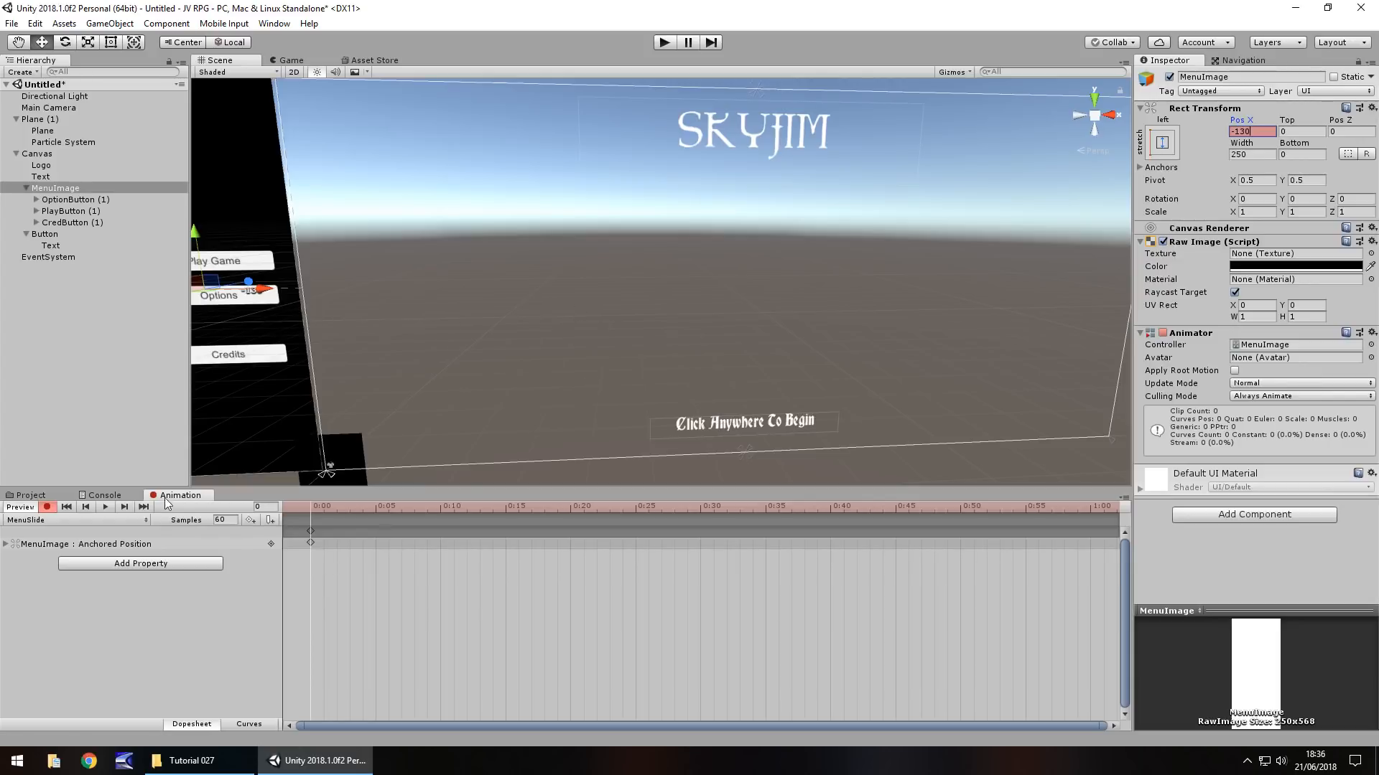
- Key MenuImage at frame 120 by moving it into the canvas to Pos X 123, and stop recording
left_click(270, 507)
type("120")
key("Return")
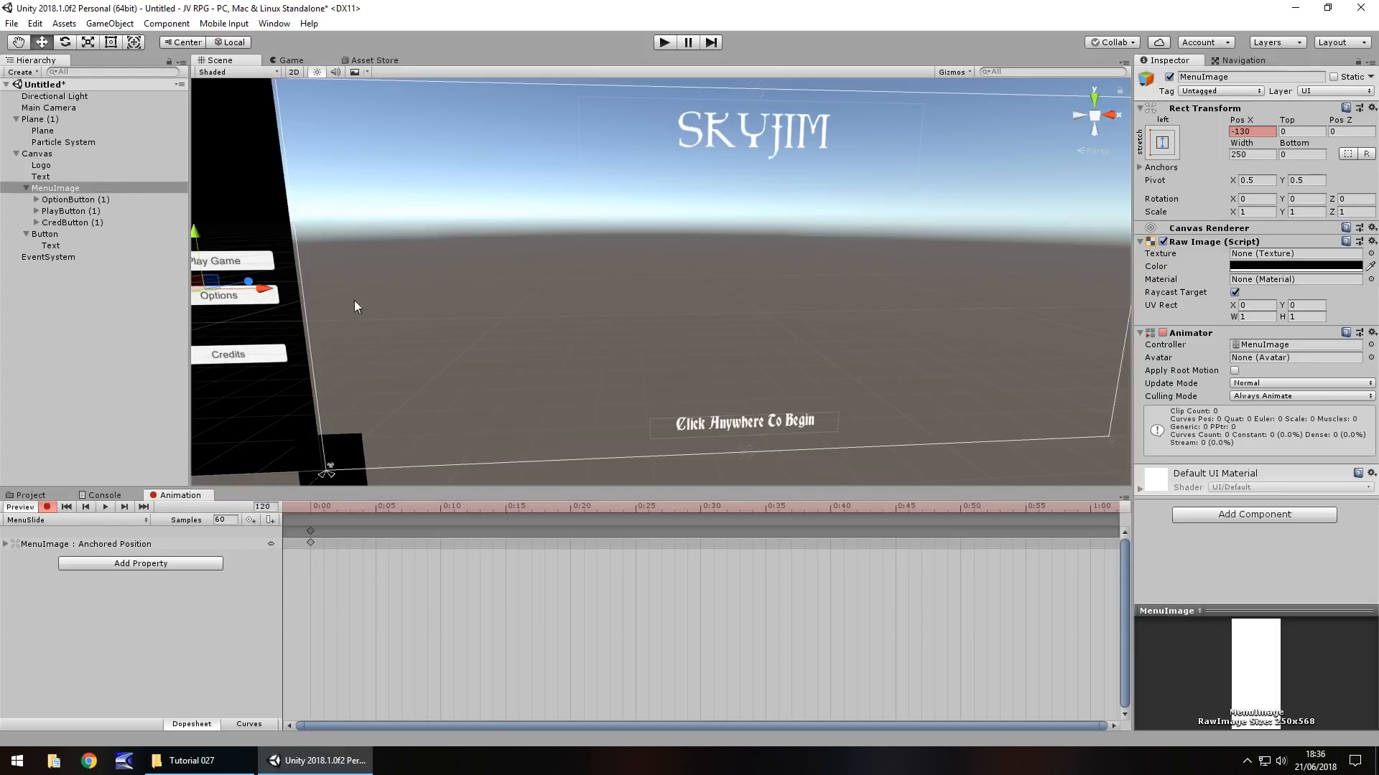
left_click_drag(267, 291, 457, 322)
key("ctrl+z")
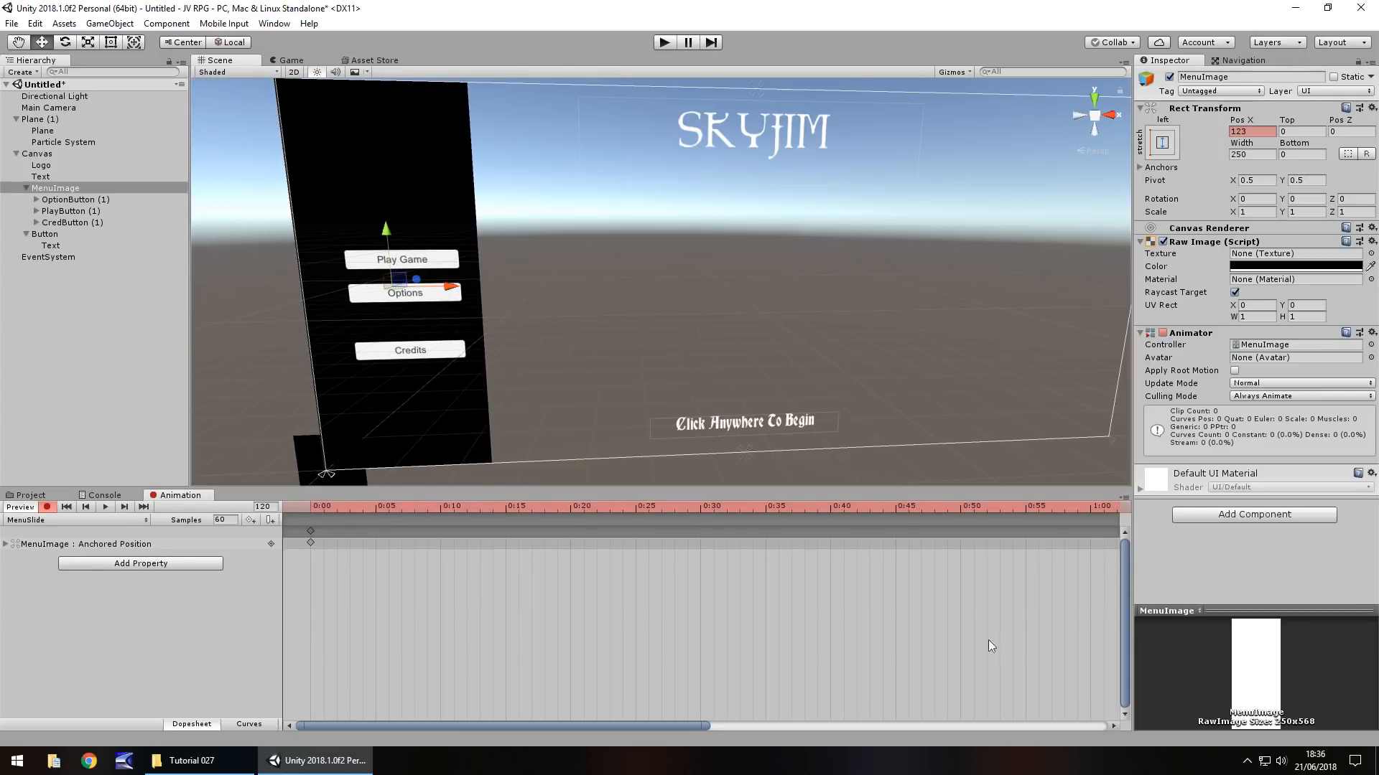
left_click_drag(613, 726, 1012, 727)
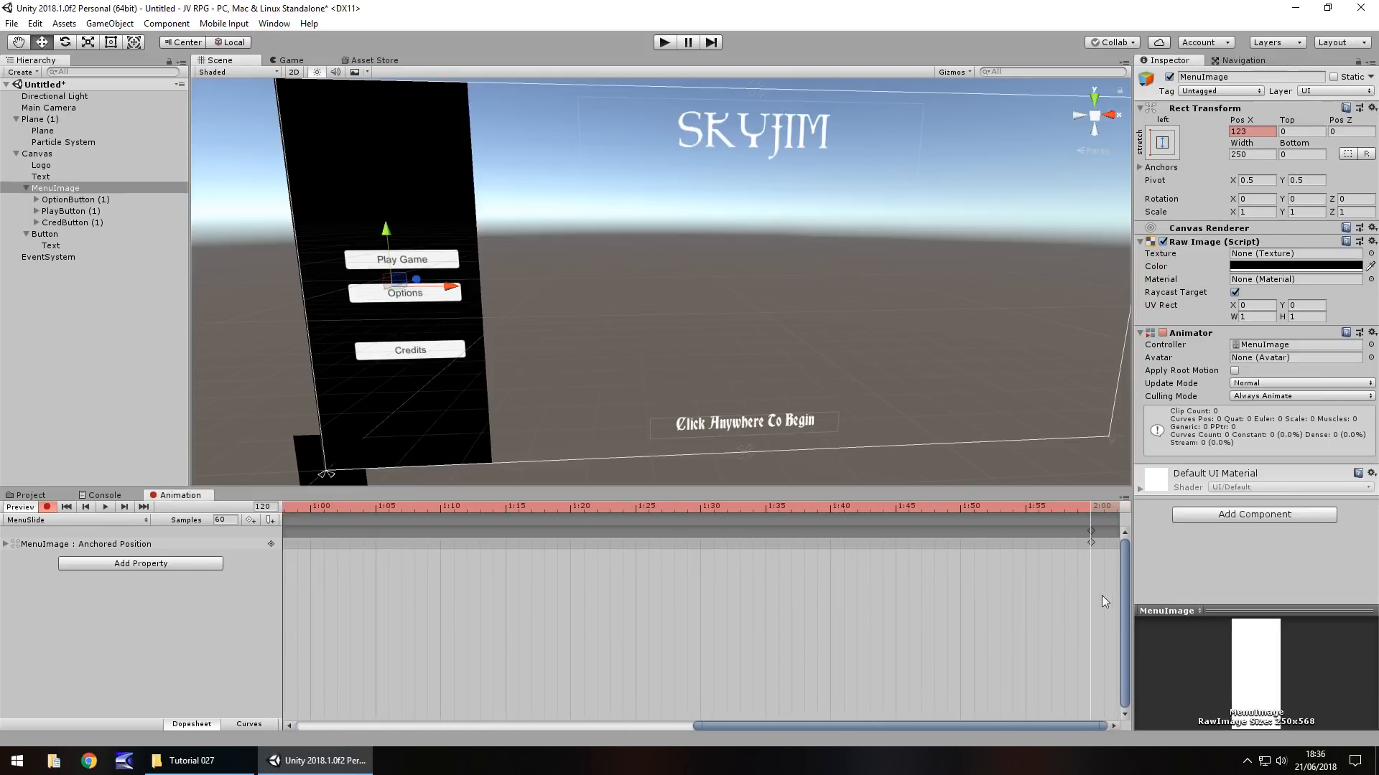
left_click(48, 507)
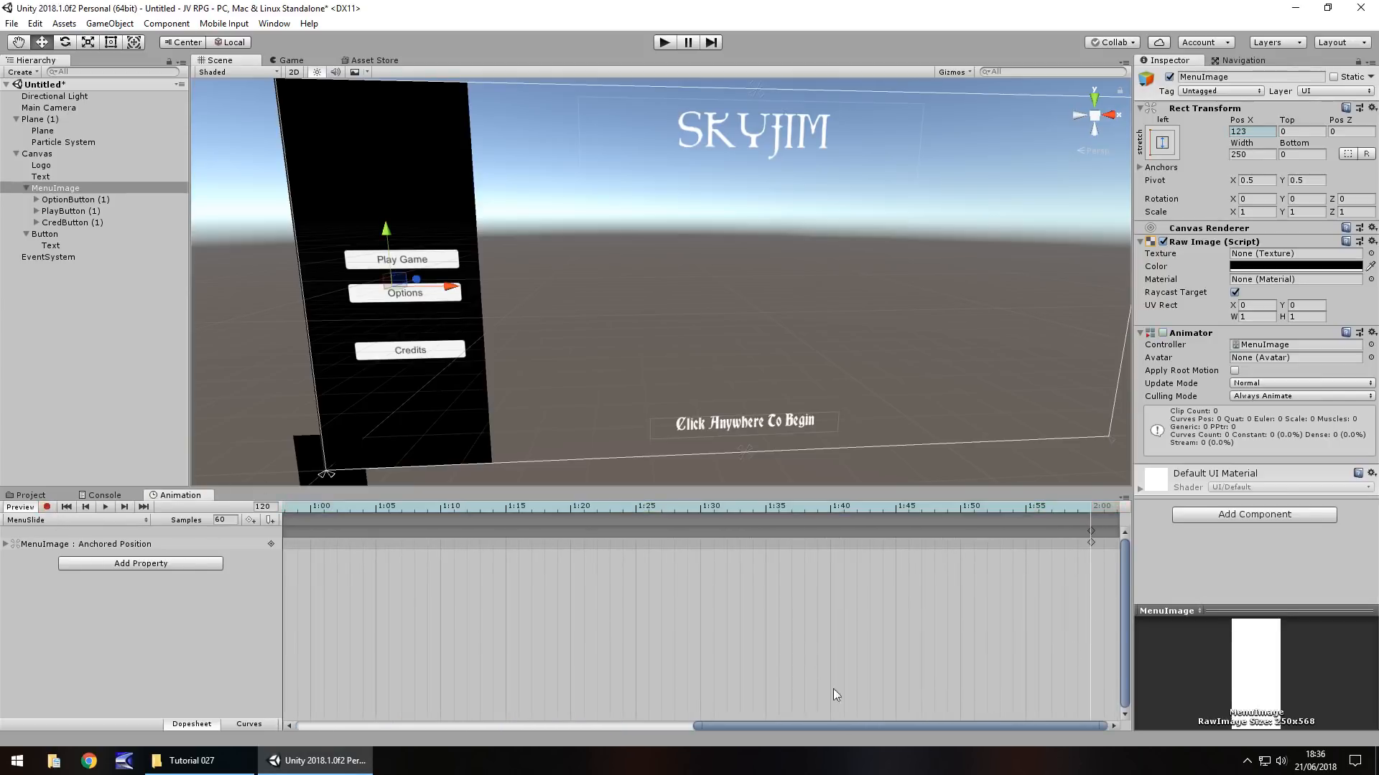
left_click_drag(825, 727, 347, 688)
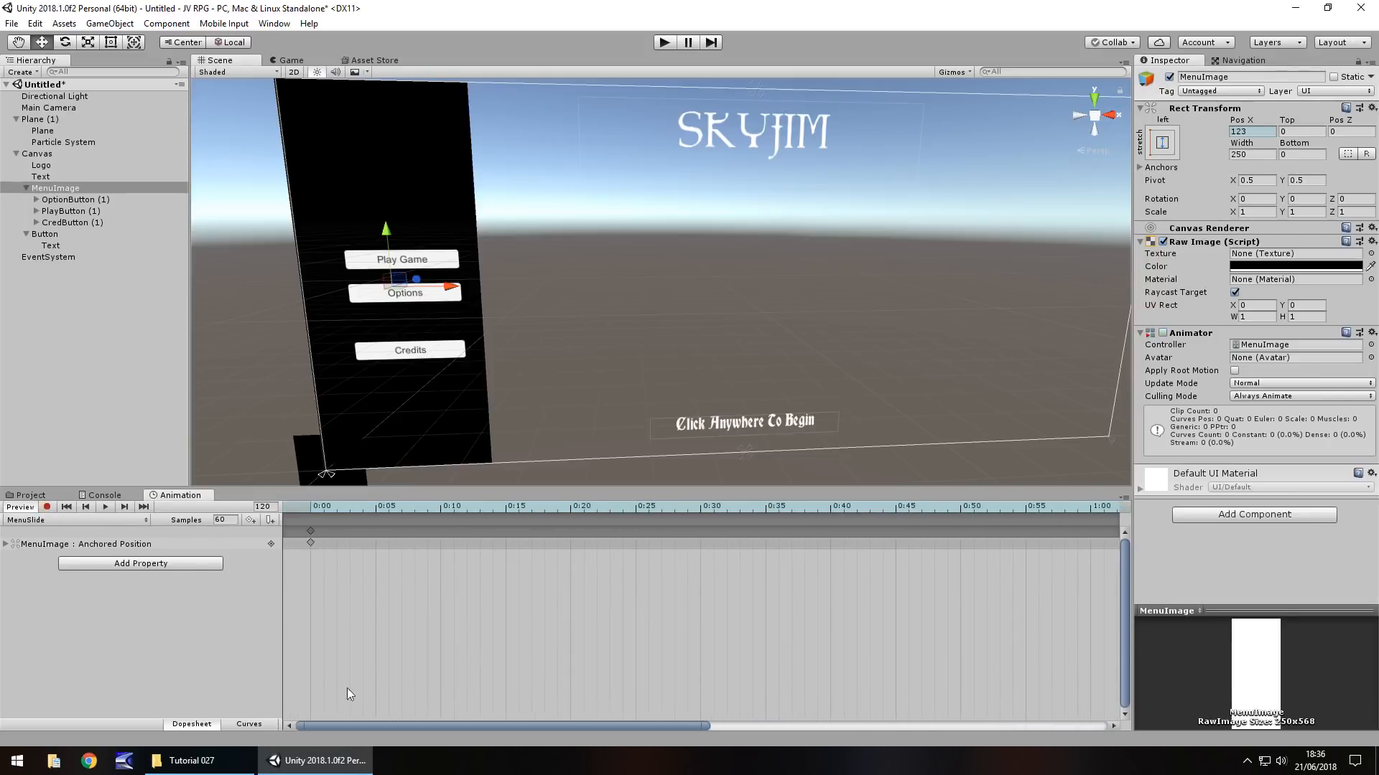
- Switch the Inspector to Debug mode and mark the MenuSlide clip as Legacy
left_click(27, 495)
left_click(209, 563)
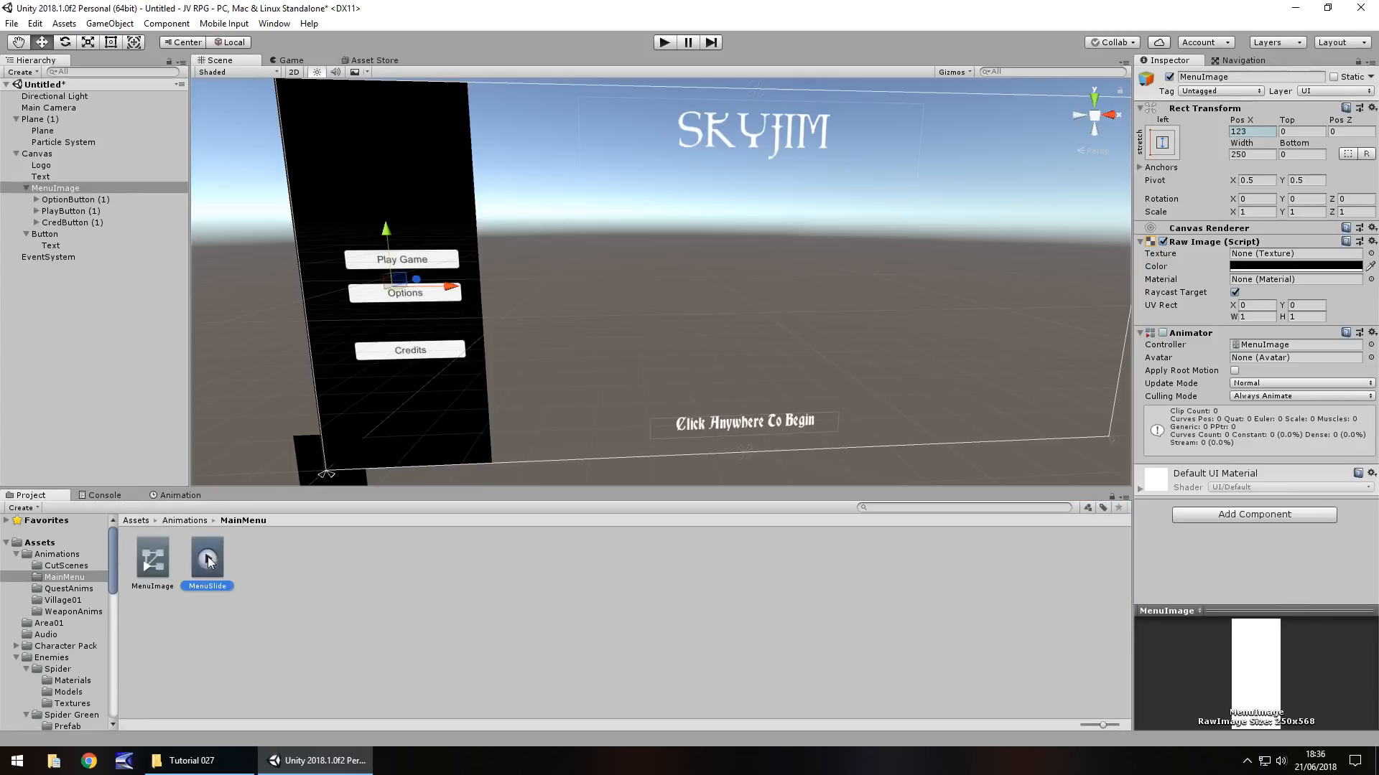
left_click(1368, 69)
left_click(1371, 62)
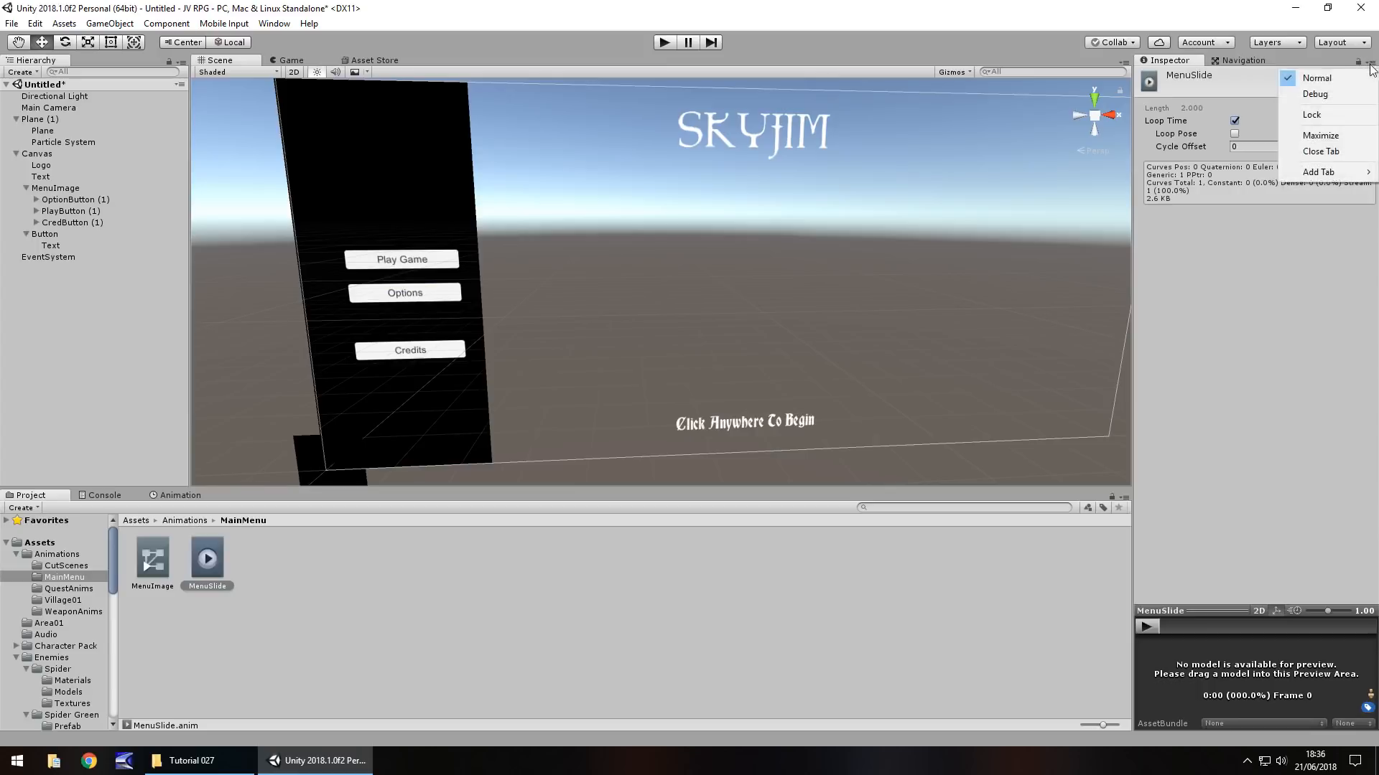
left_click(1315, 94)
left_click(1234, 134)
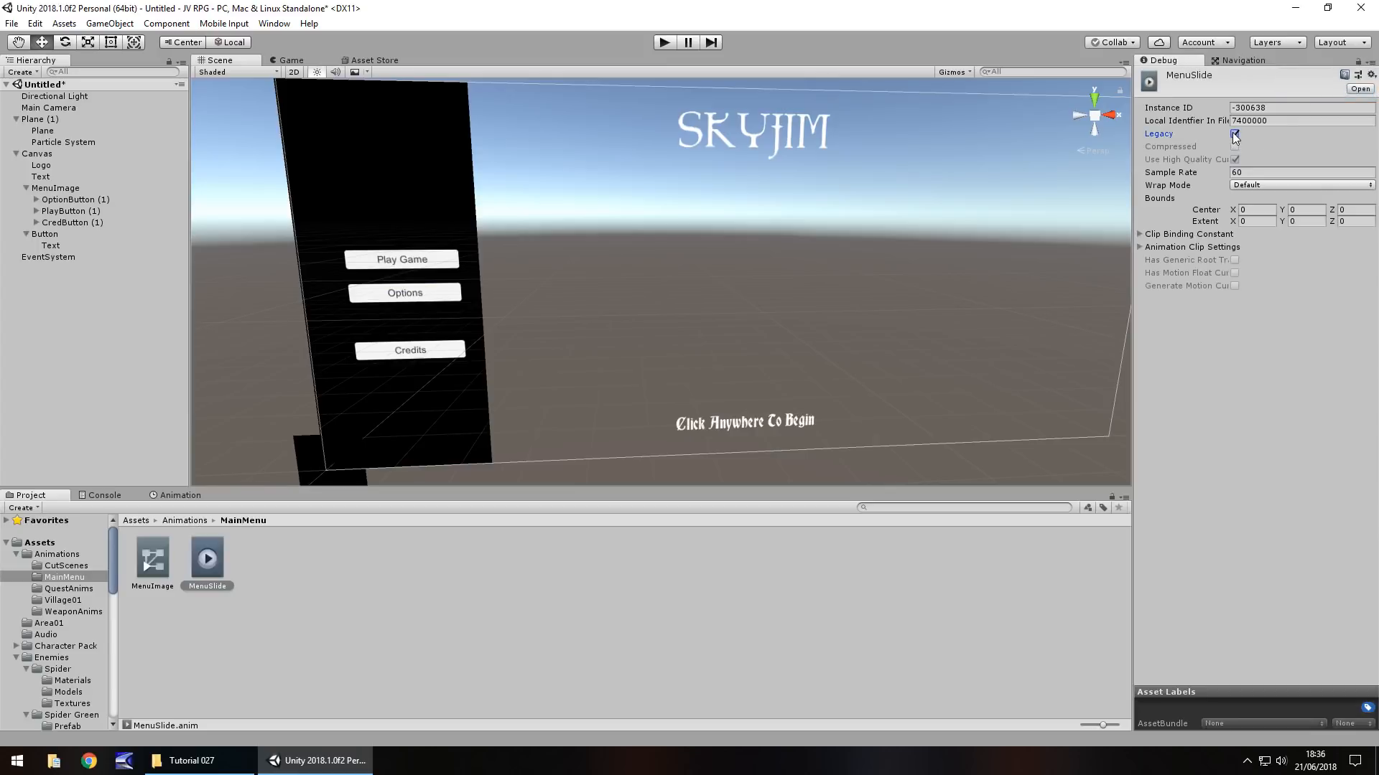
left_click(680, 587)
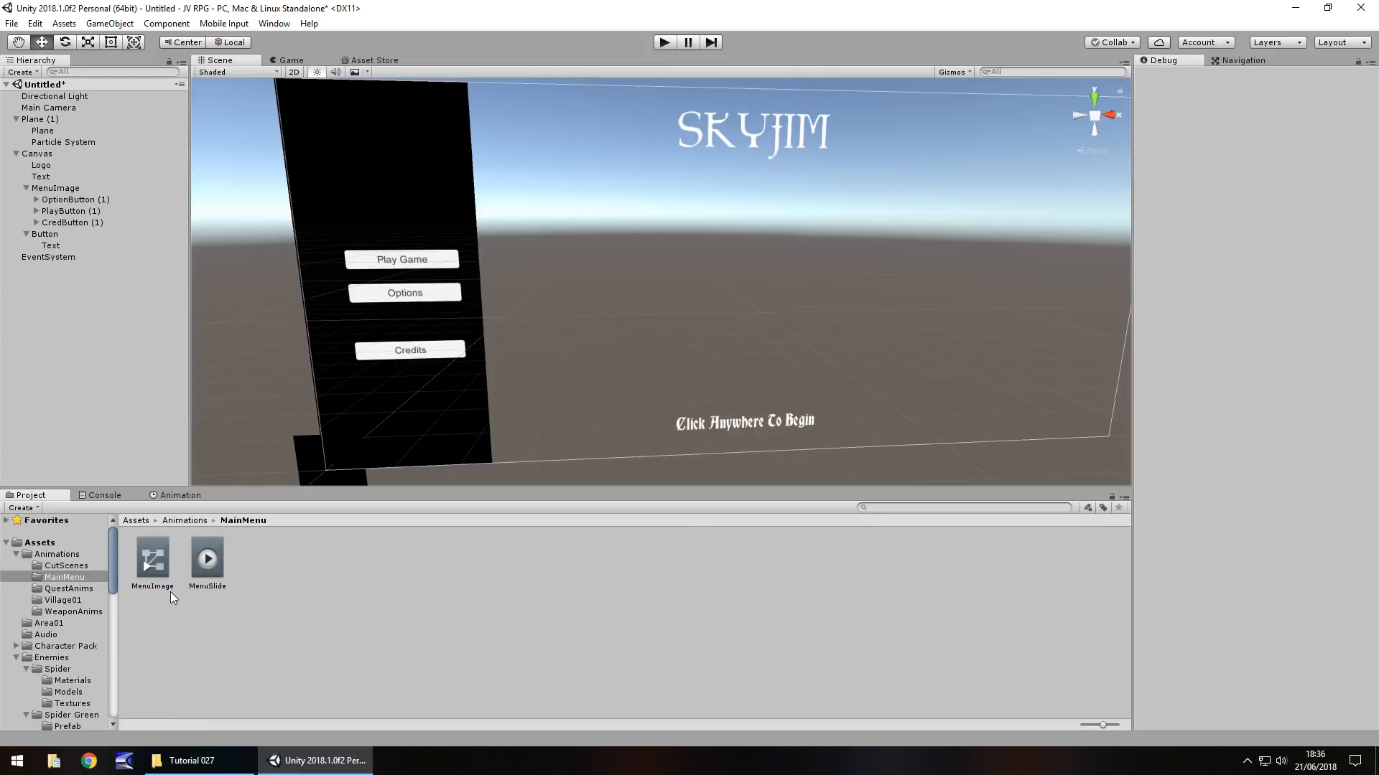
- Remove the Animator component from MenuImage and return the Inspector to Normal mode
left_click(52, 188)
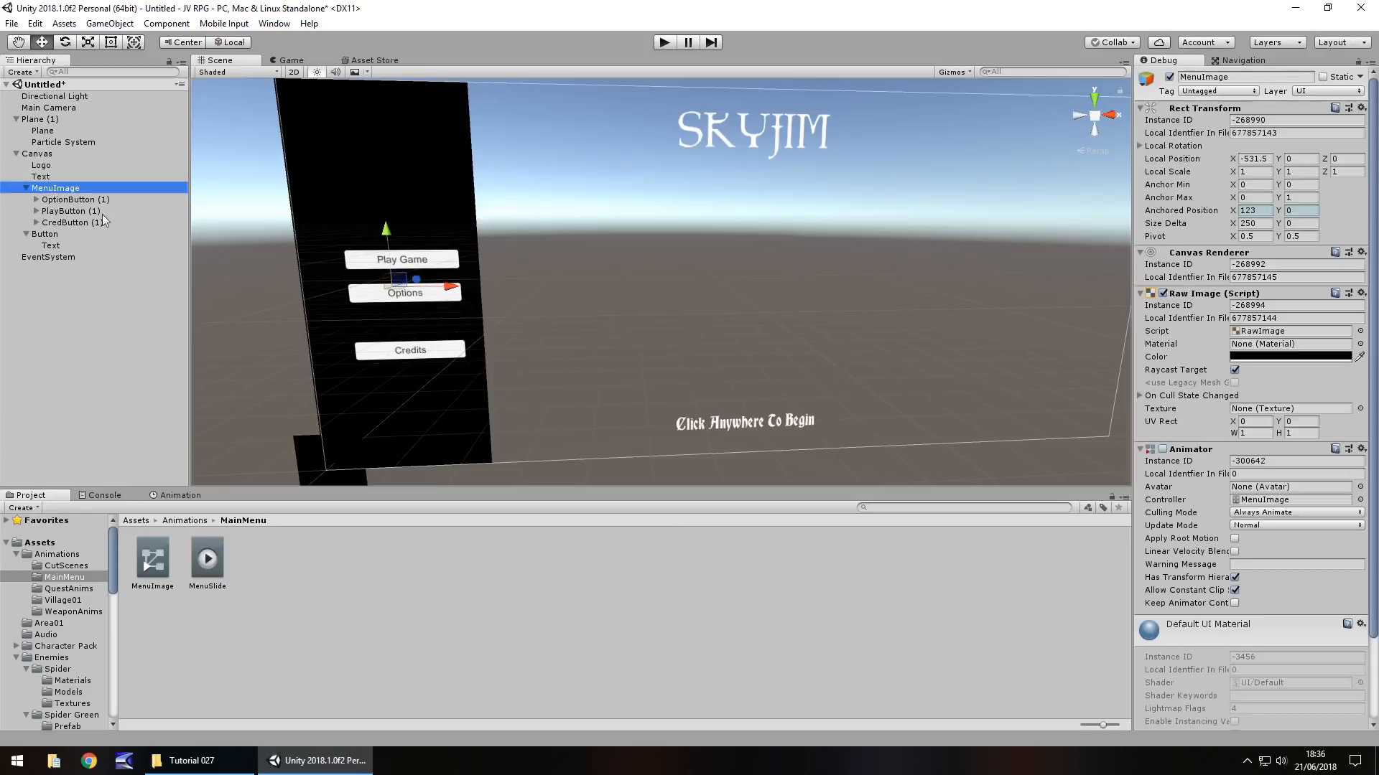
right_click(1189, 457)
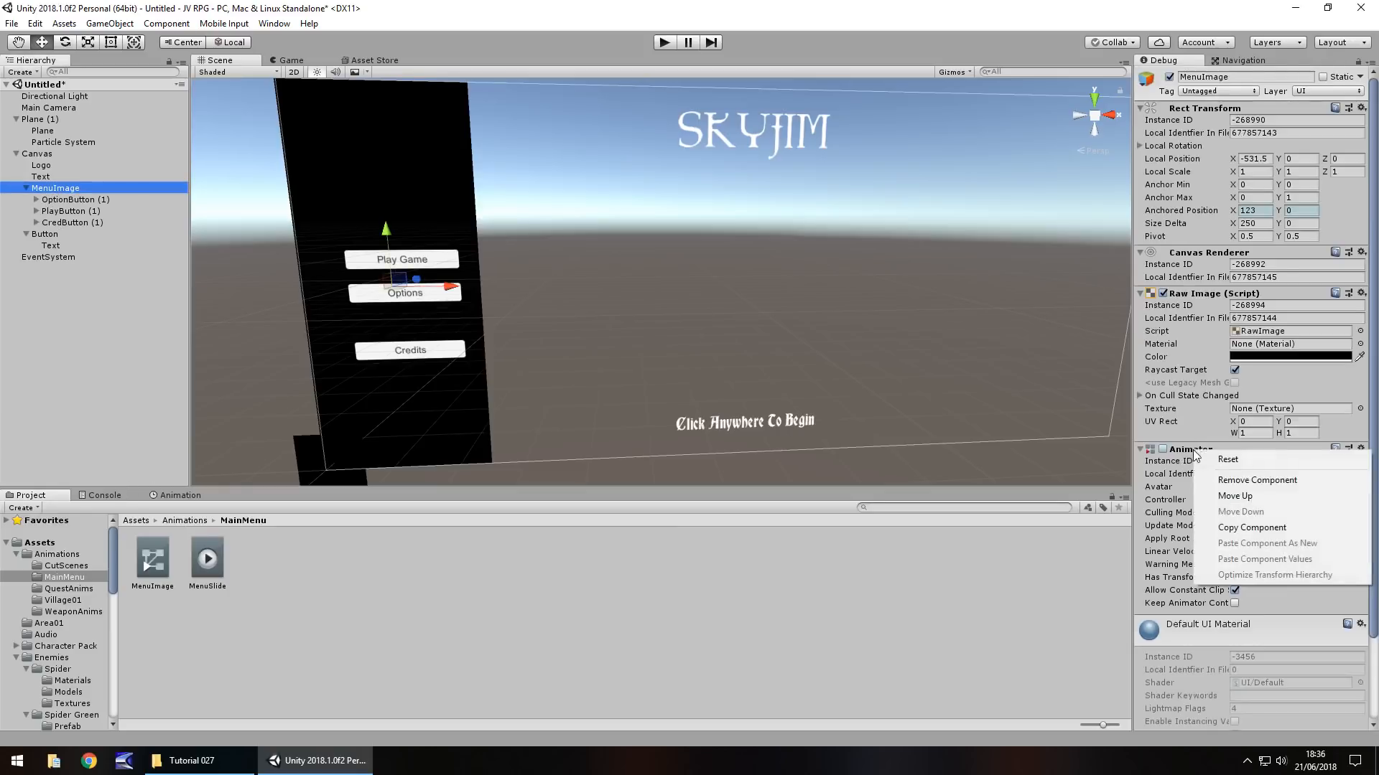
left_click(1252, 480)
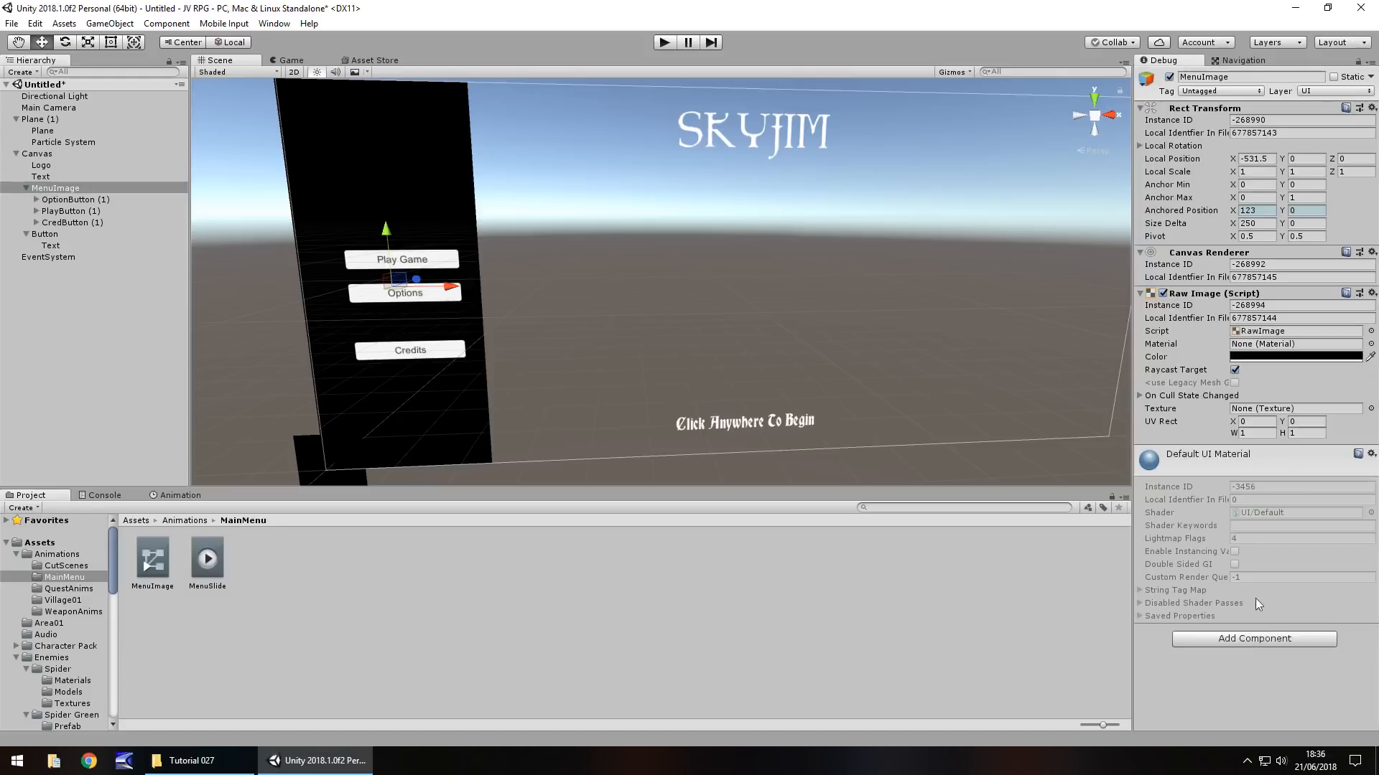
left_click(1369, 63)
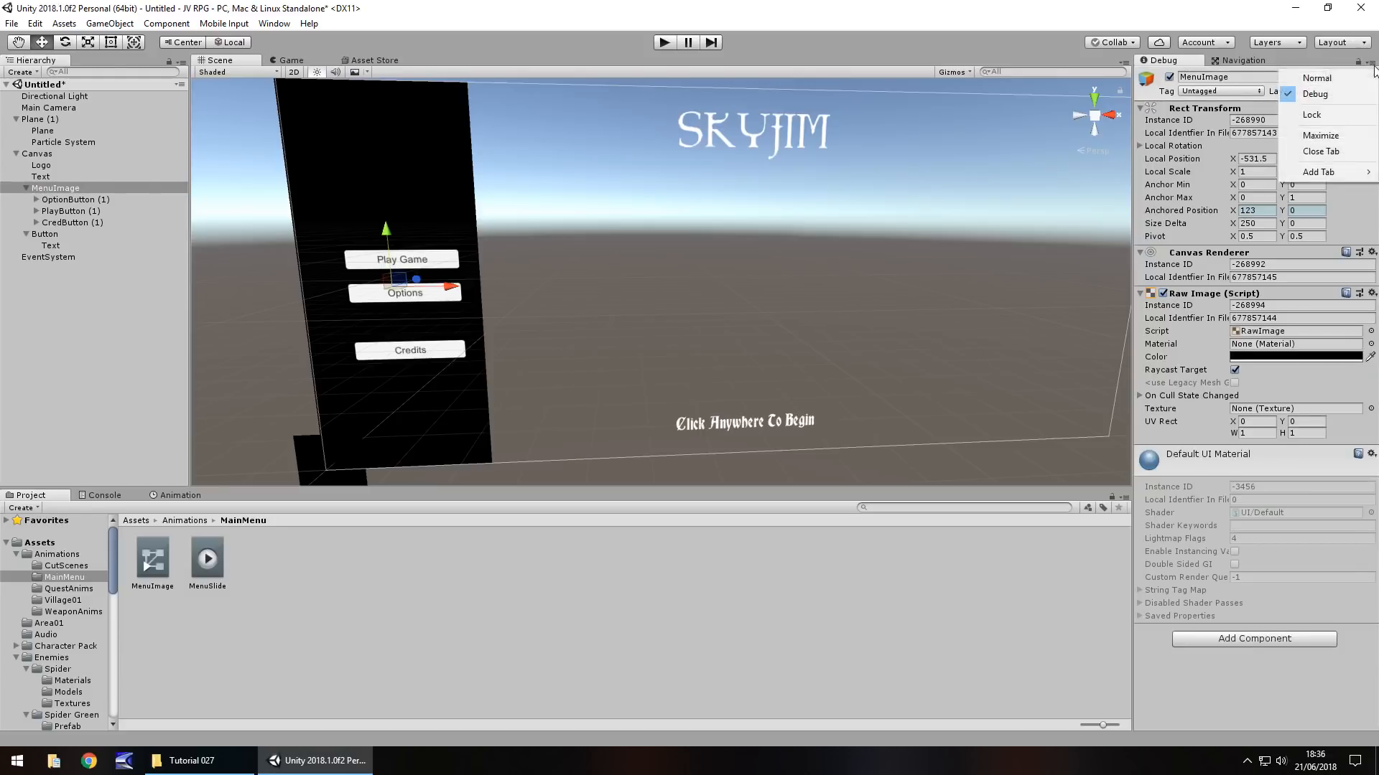
left_click(1337, 76)
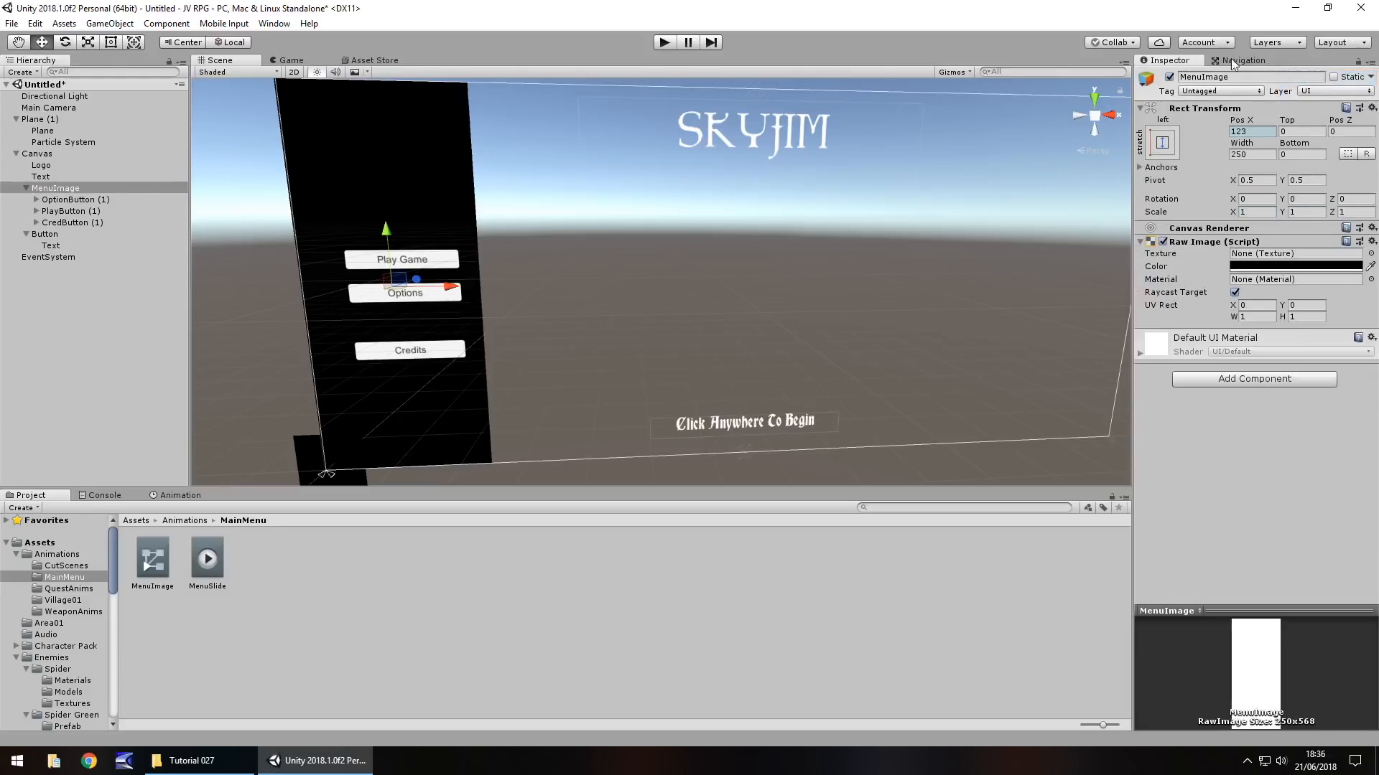
- Add an Animation component to MenuImage, assign the MenuSlide clip to it and turn off Play Automatically
left_click(1248, 381)
type("anima")
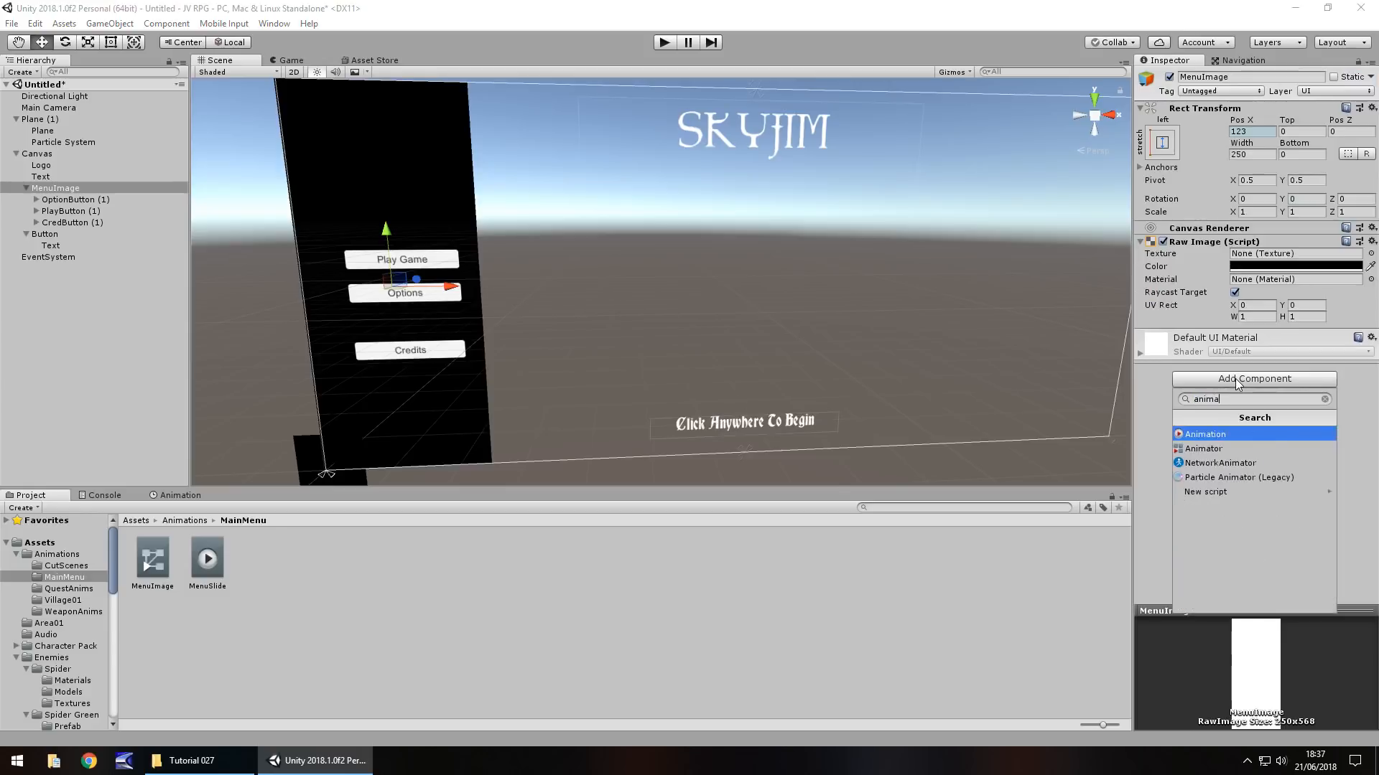
left_click(1222, 435)
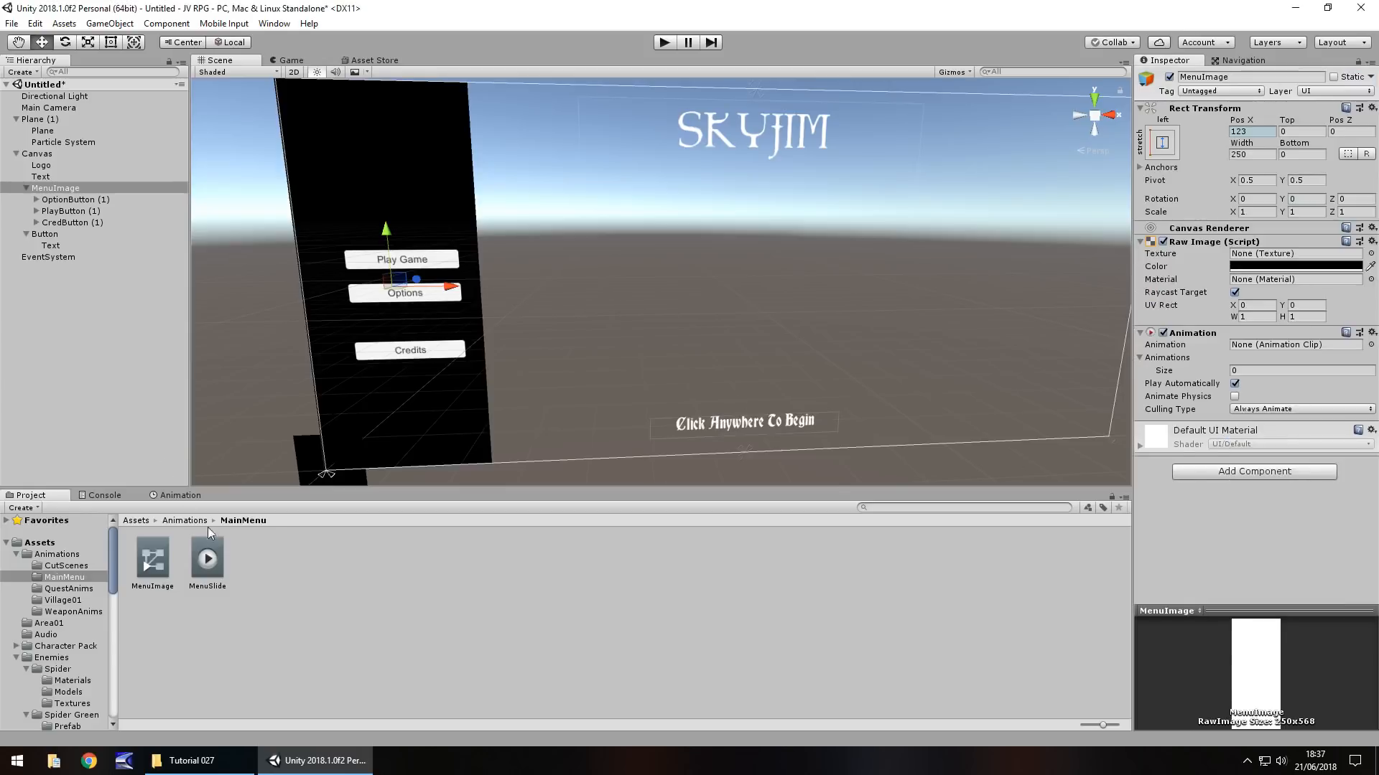
left_click_drag(210, 562, 56, 188)
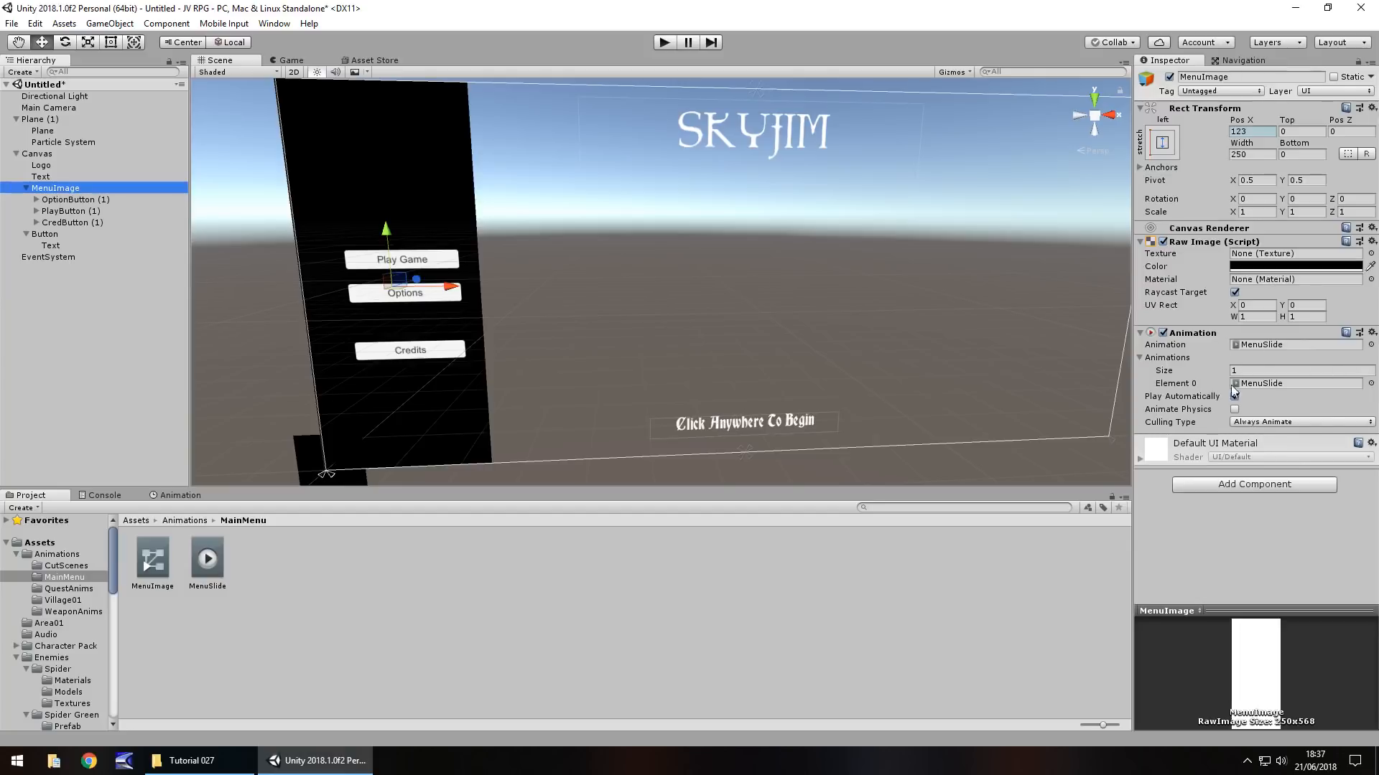
left_click(1234, 397)
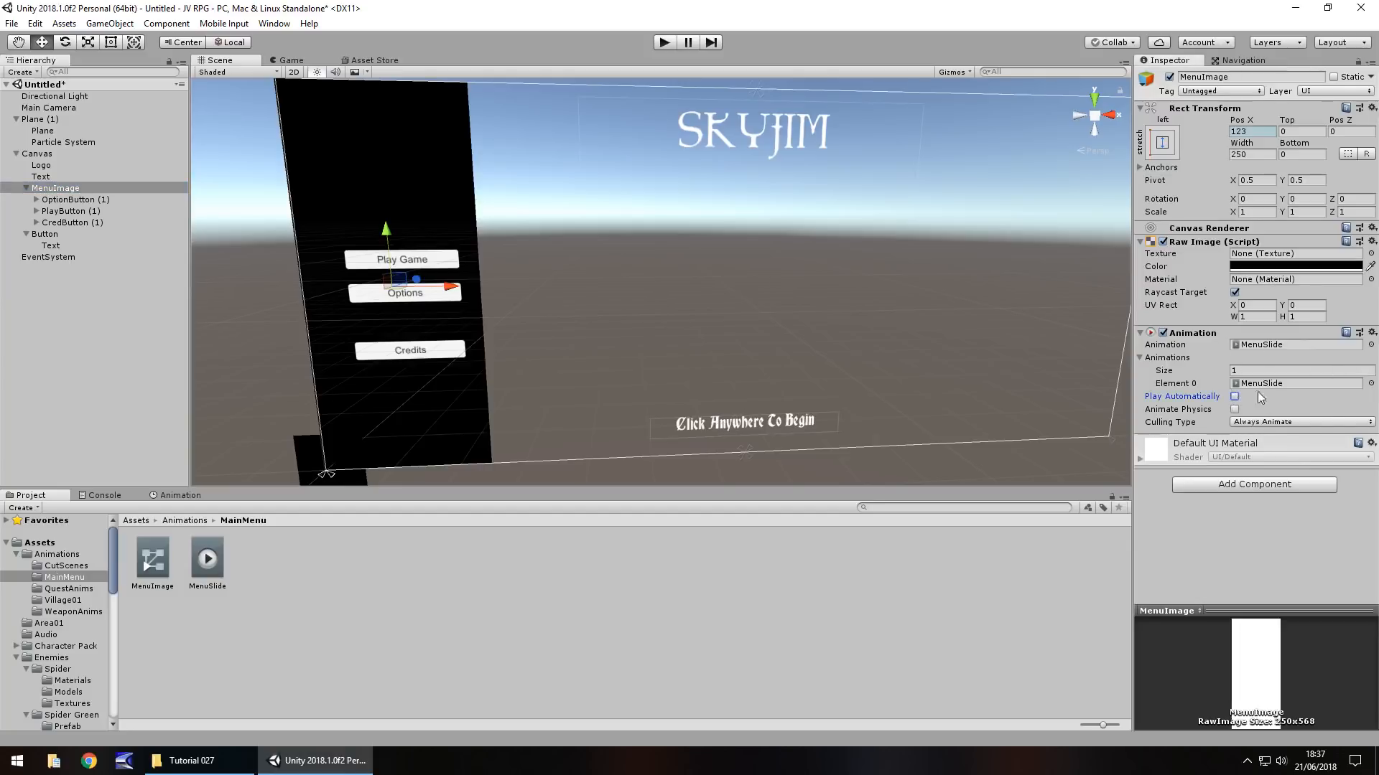
- Set the MenuSlide clip's Wrap Mode to Once and briefly test the scene in play mode
left_click(209, 561)
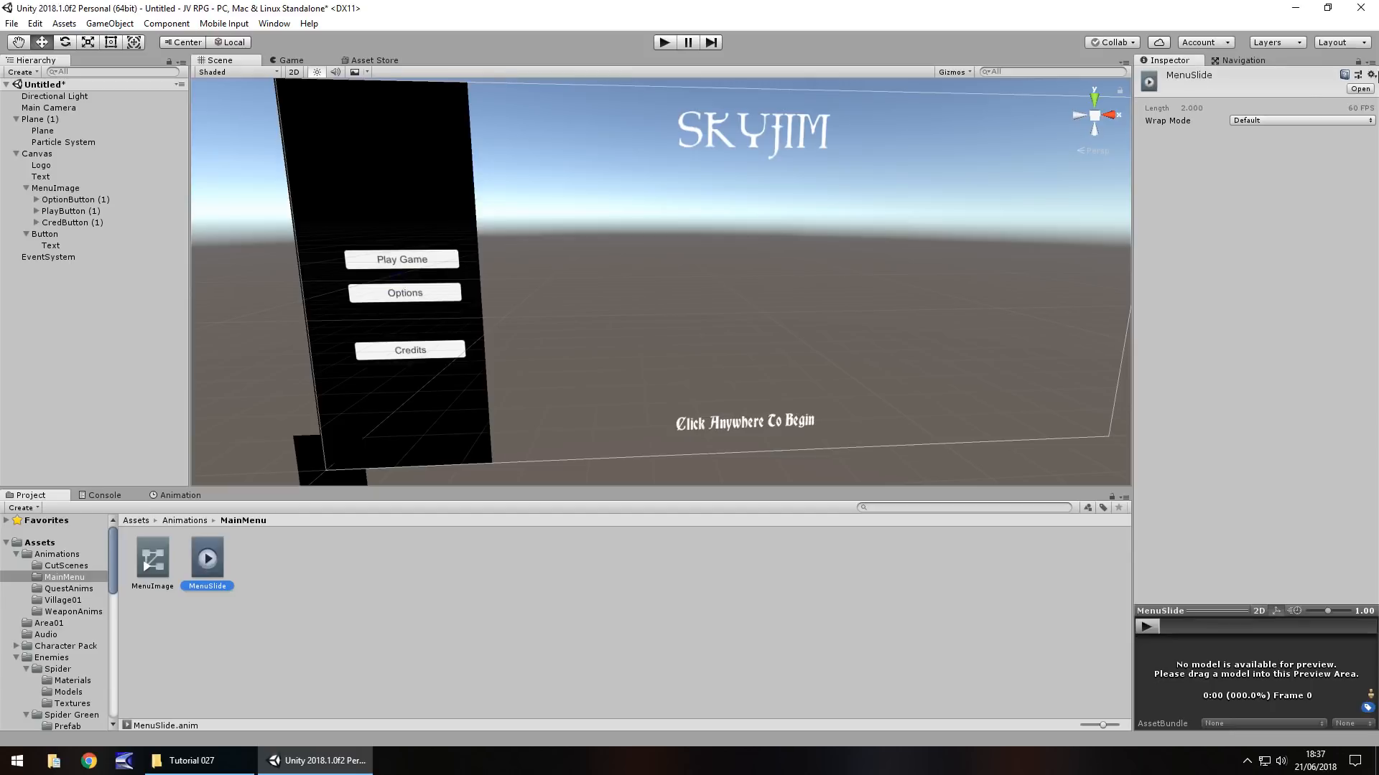
left_click(1268, 121)
left_click(1271, 152)
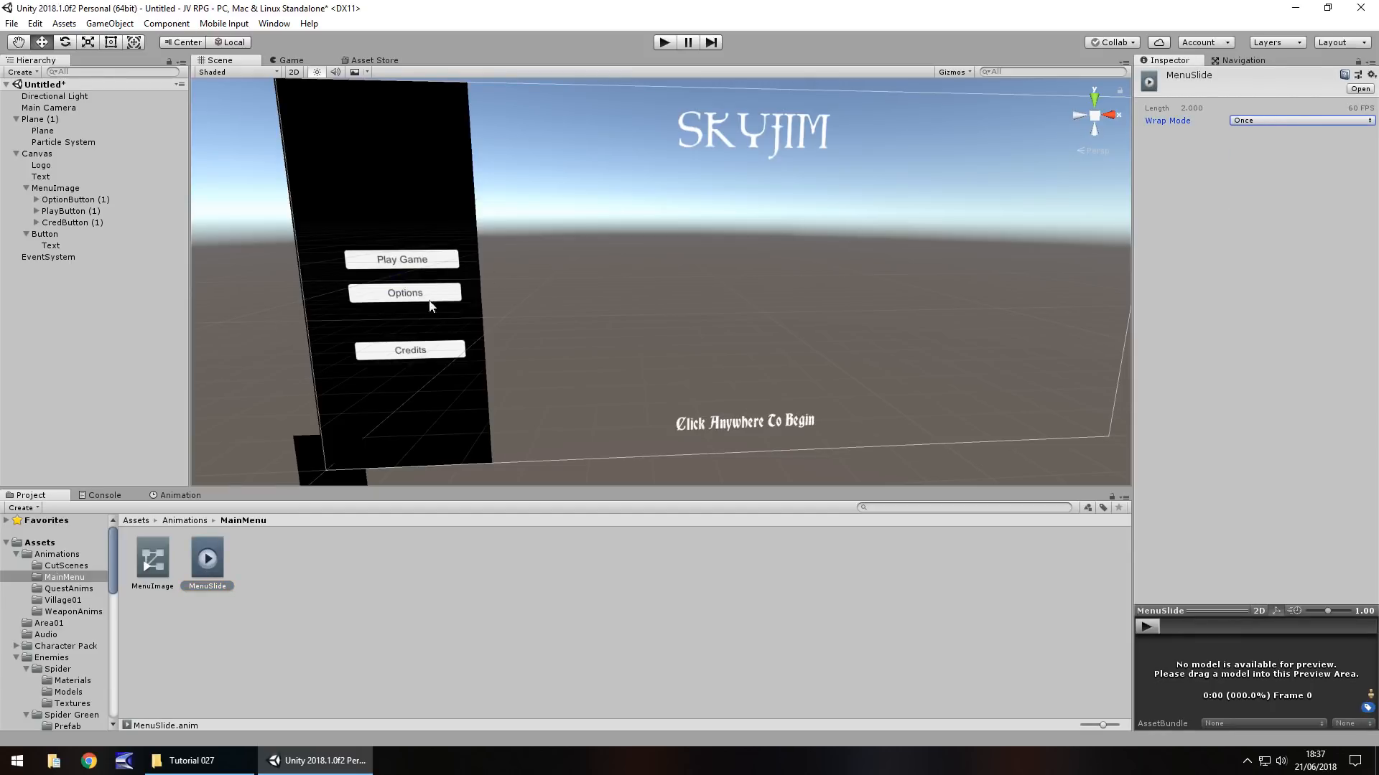
left_click(663, 43)
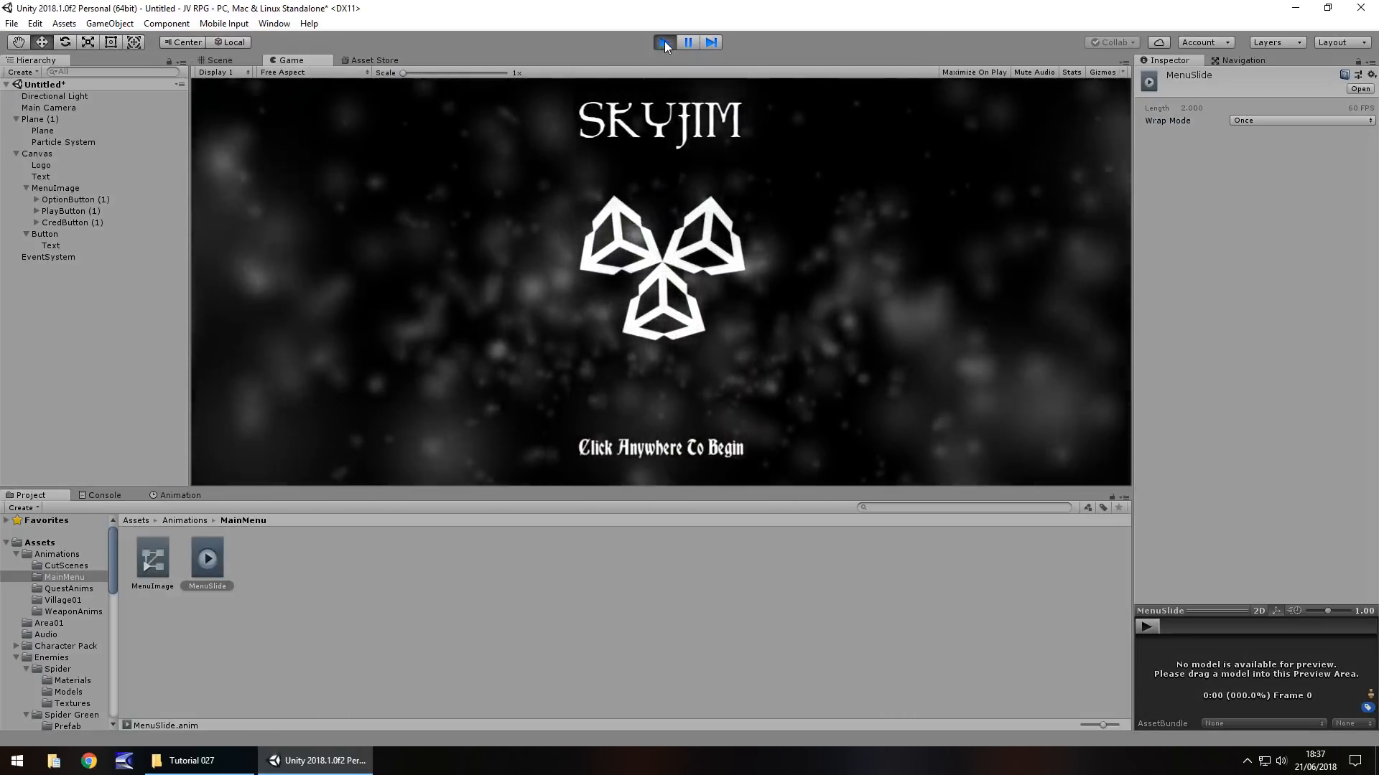
left_click(664, 41)
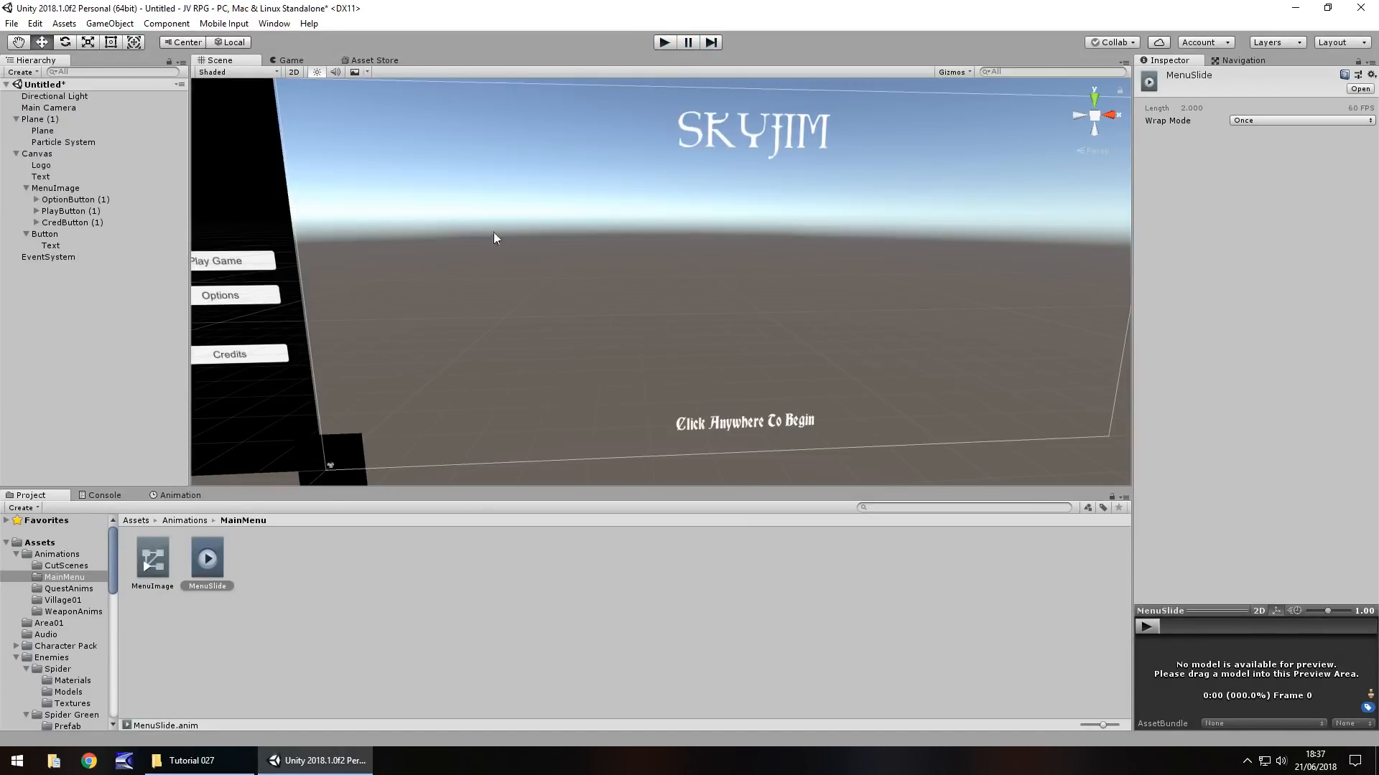
- Create a folder named MainMenu inside the Scripts folder and open it
scroll(106, 600, "down", 10)
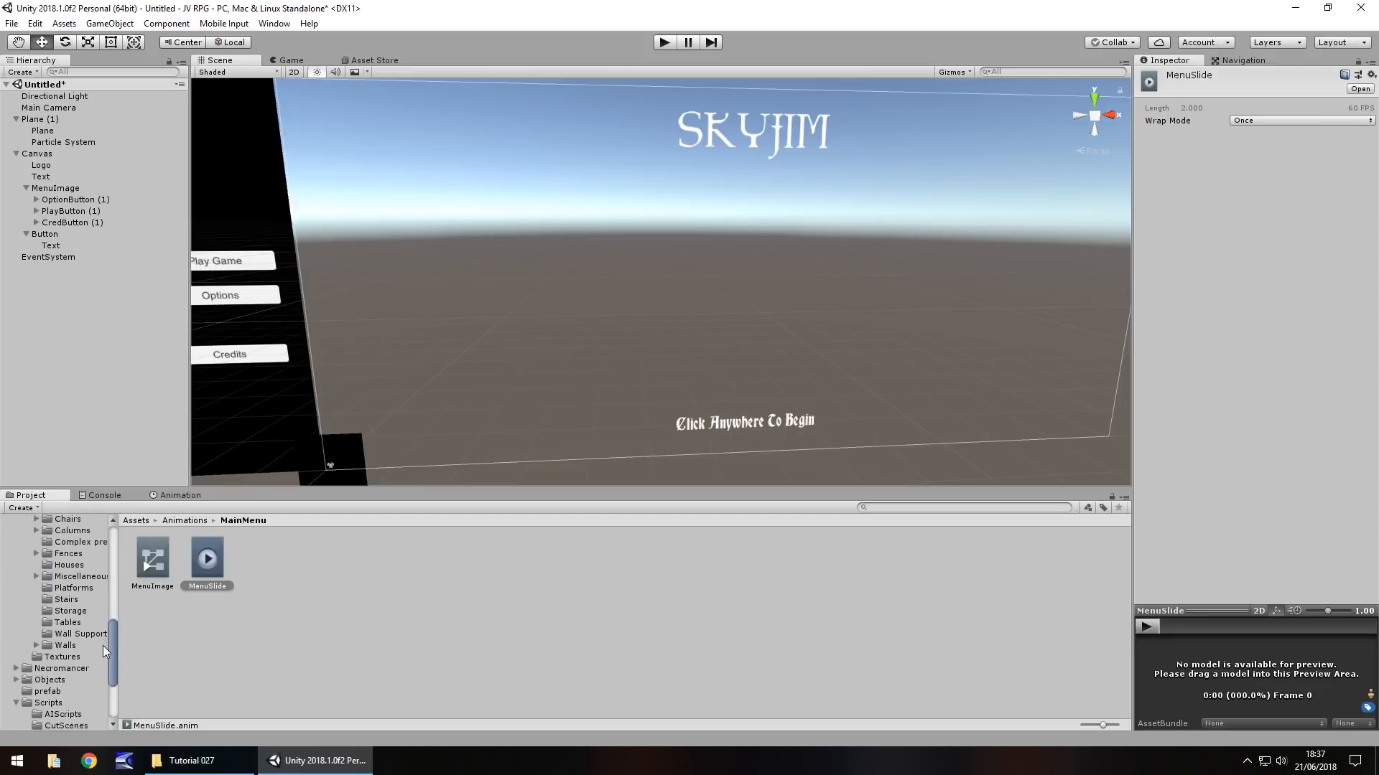
scroll(104, 650, "down", 3)
left_click(48, 662)
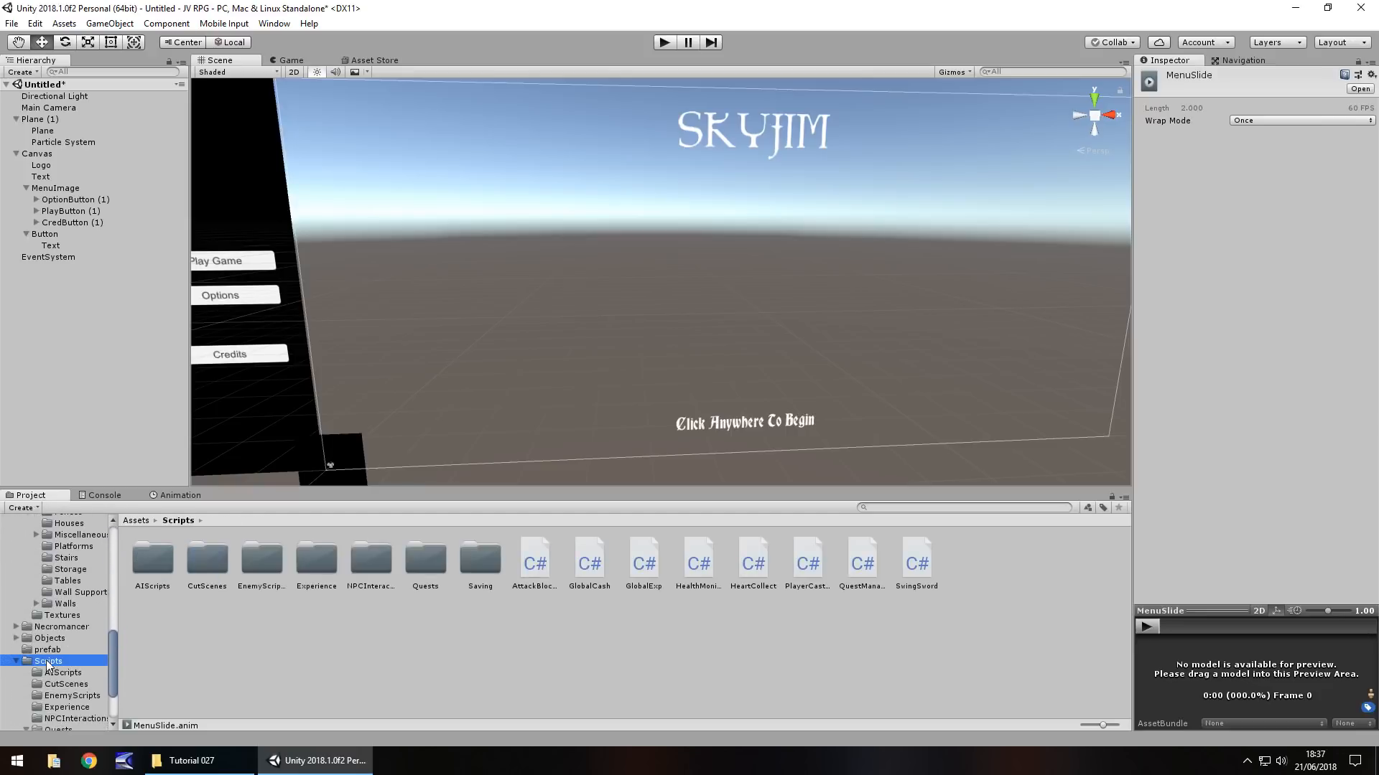
right_click(460, 637)
mouse_move(543, 334)
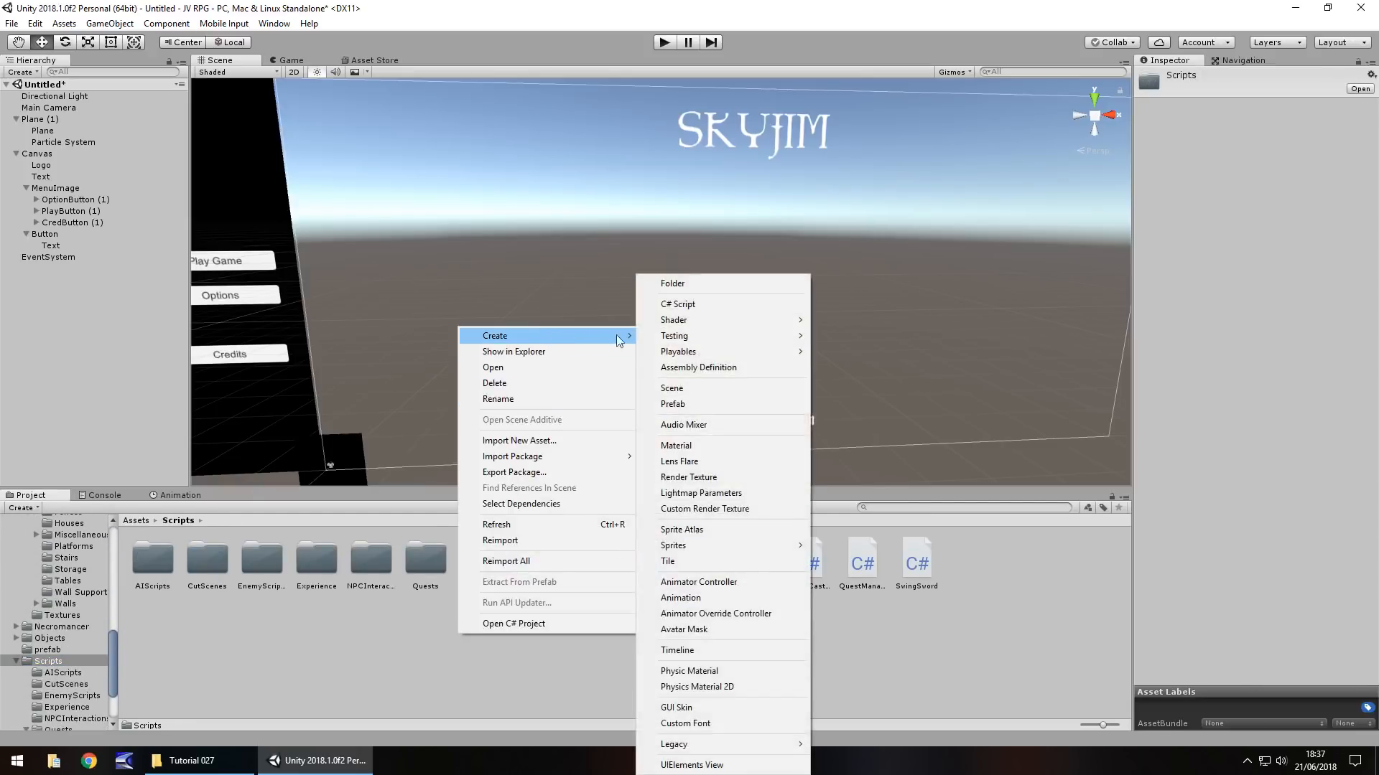
left_click(683, 282)
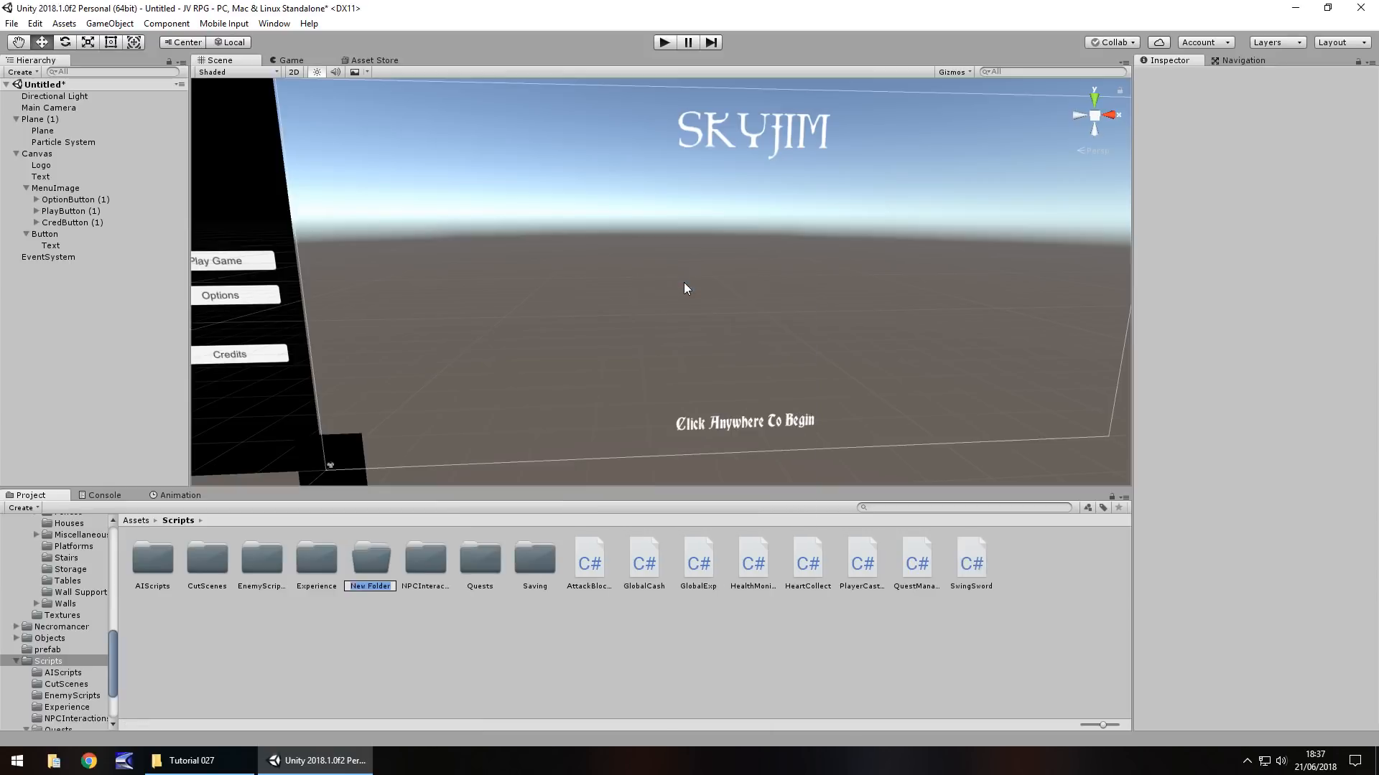
type("MainMenu")
key("Return")
double_click(370, 560)
- Create a C# script named MenuControls in the Scripts/MainMenu folder and open it in Visual Studio
right_click(362, 569)
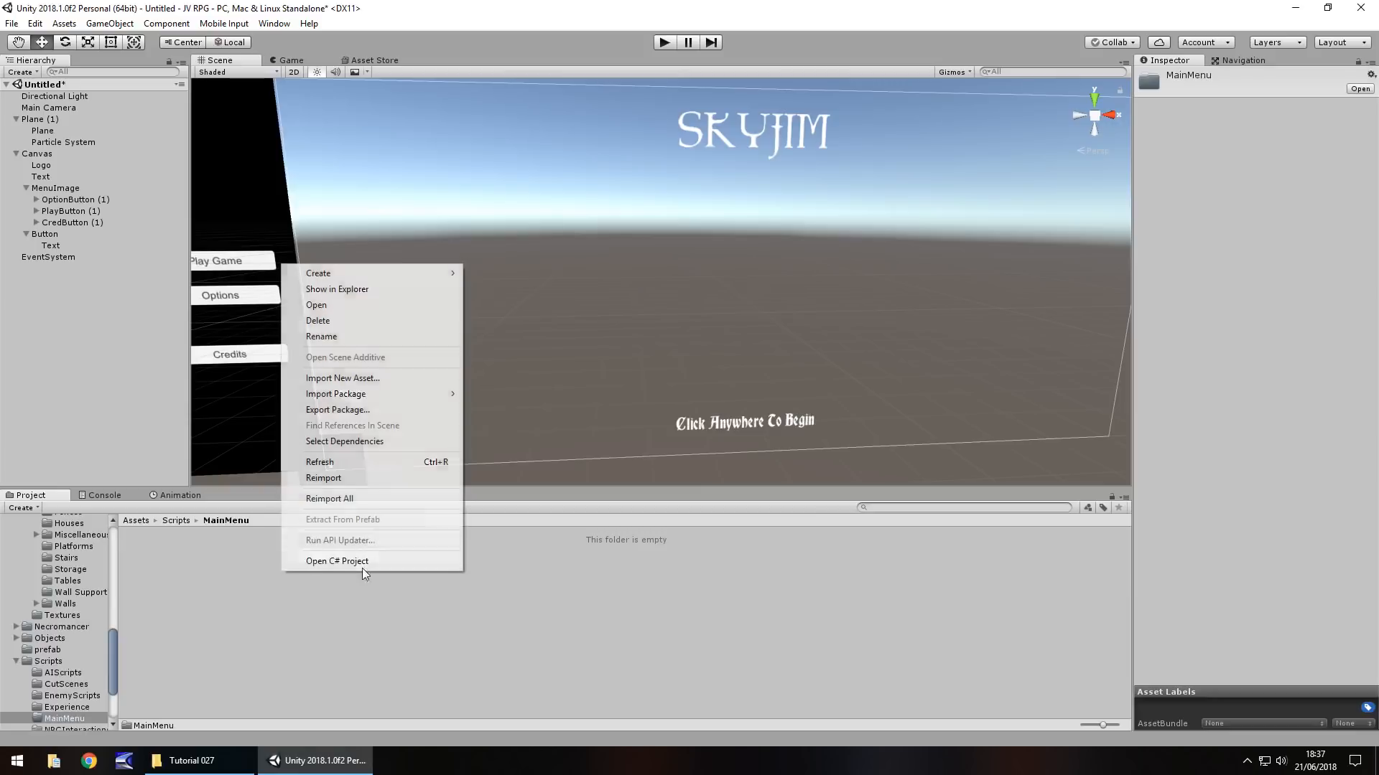
mouse_move(402, 273)
left_click(527, 295)
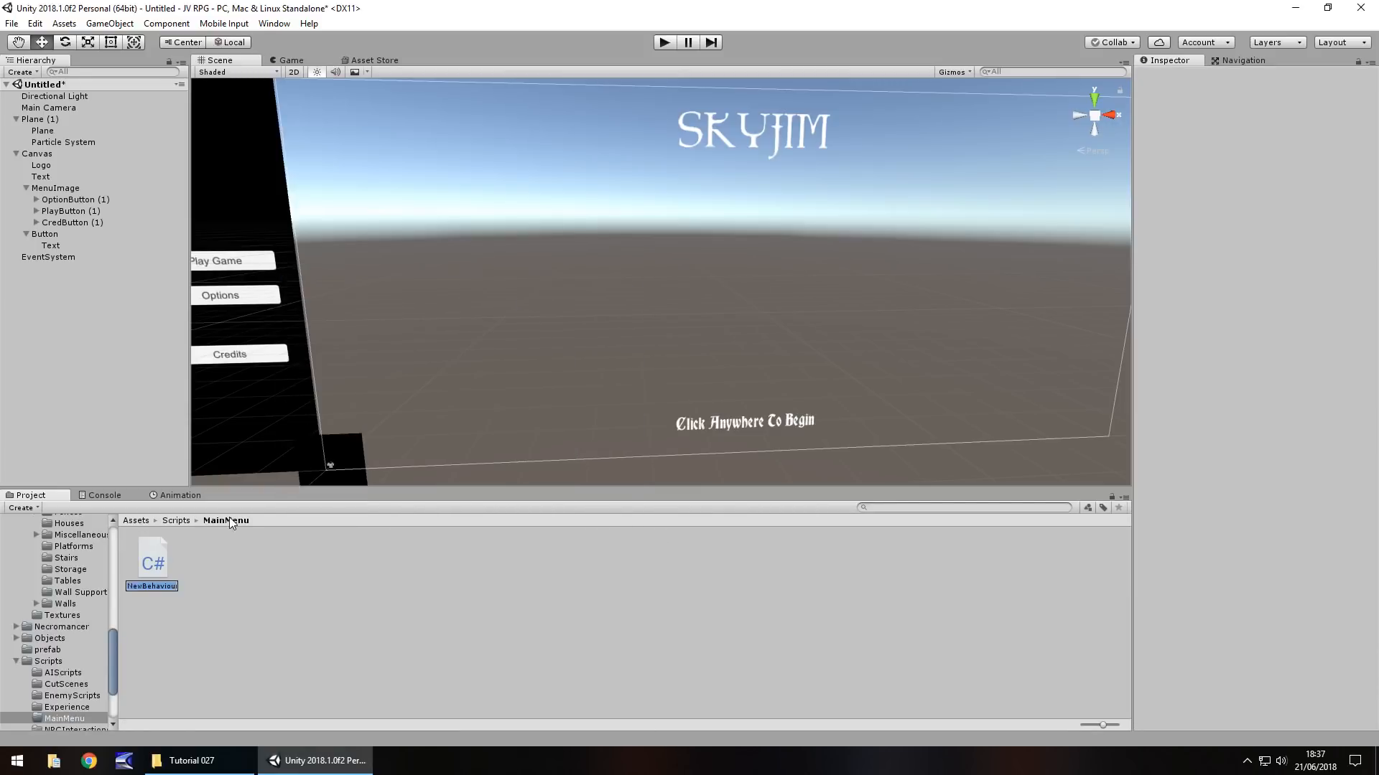
type("MenuControls")
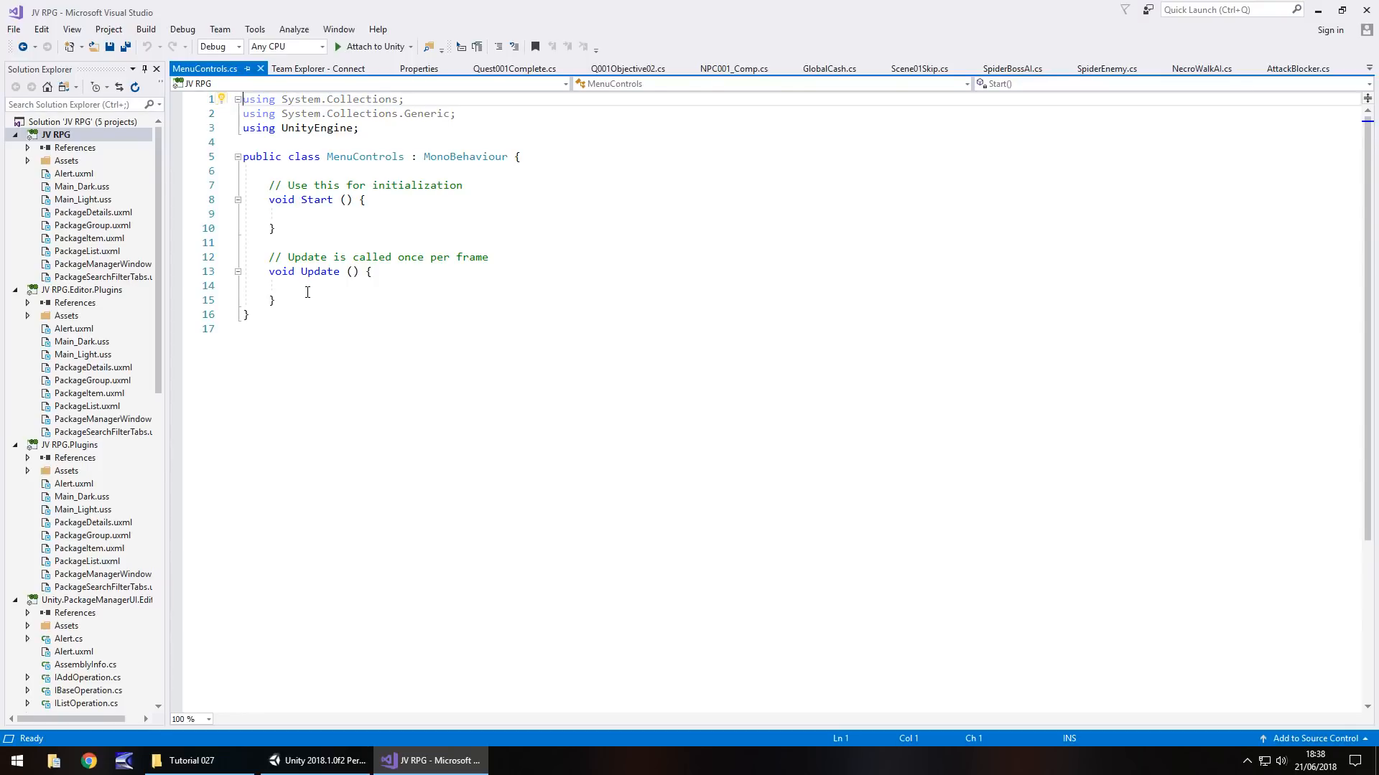
- Remove the default Start and Update methods with their comments from the MenuControls class
left_click_drag(293, 301, 244, 185)
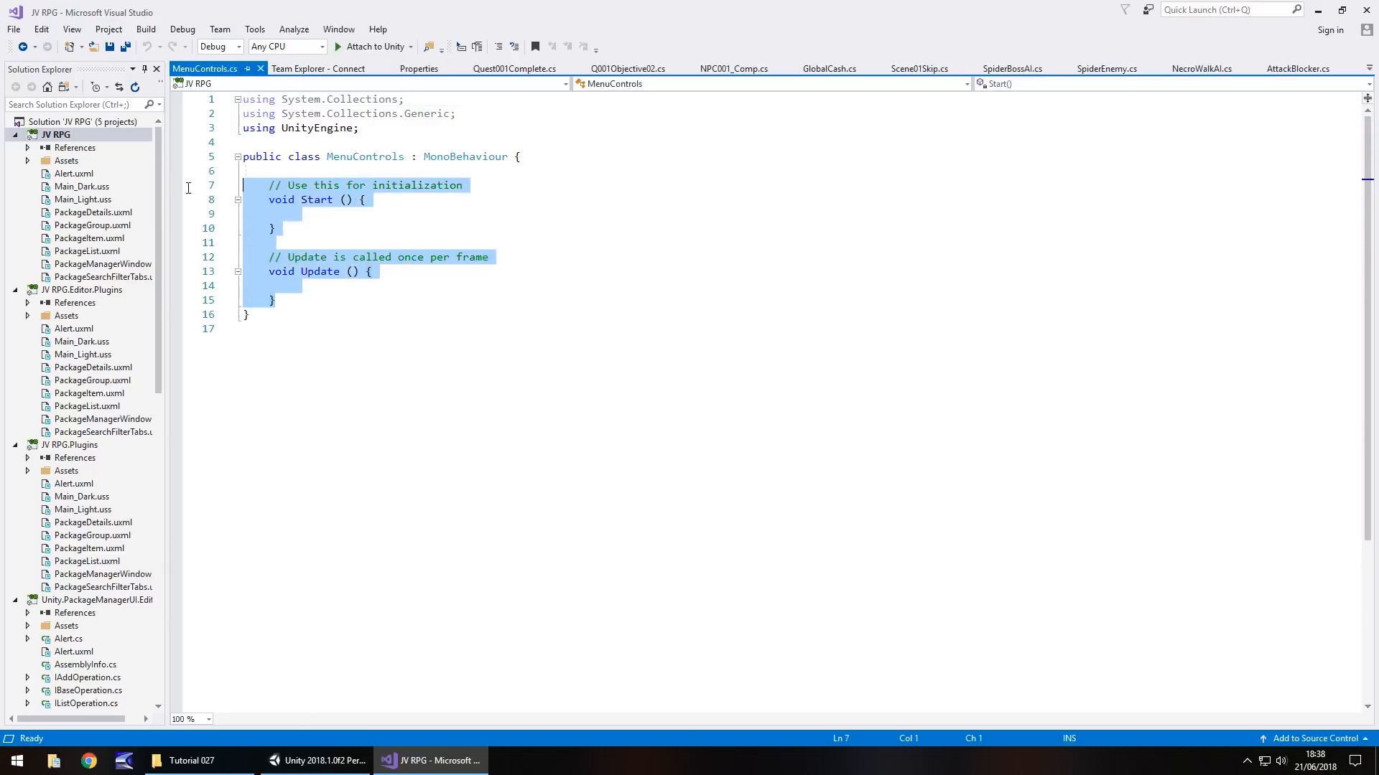
key("Delete")
left_click(318, 176)
key("Return")
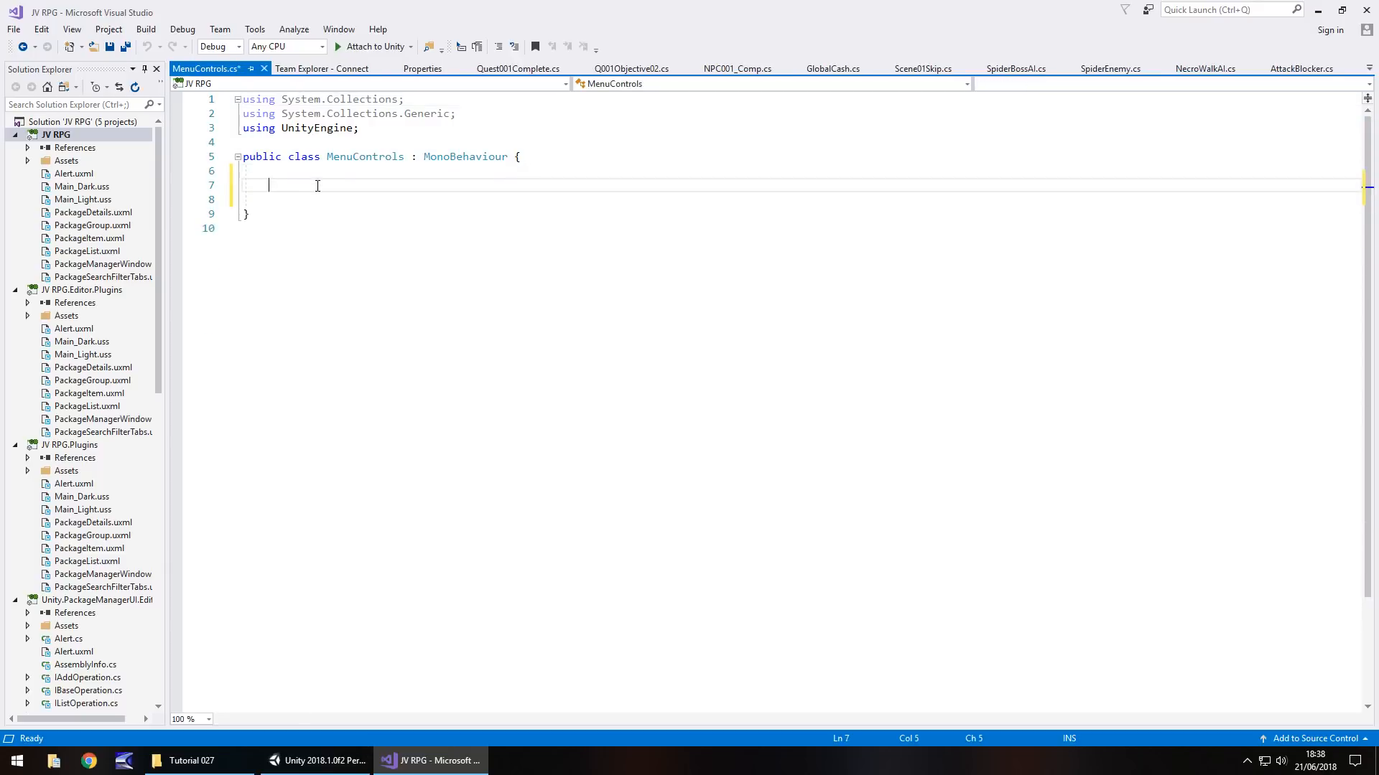
- Declare a public GameObject variable named menuSlider in the MenuControls class
type("publi")
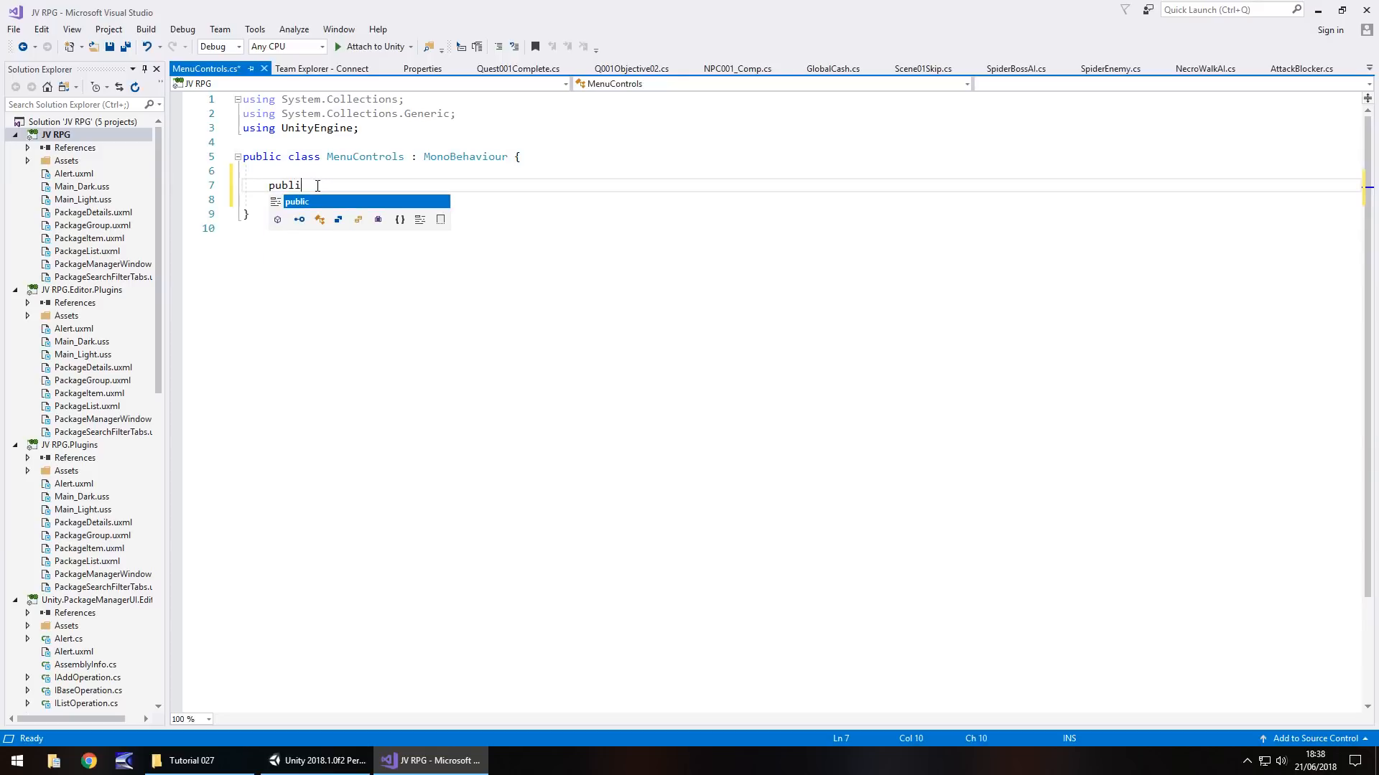
type("c GameObj")
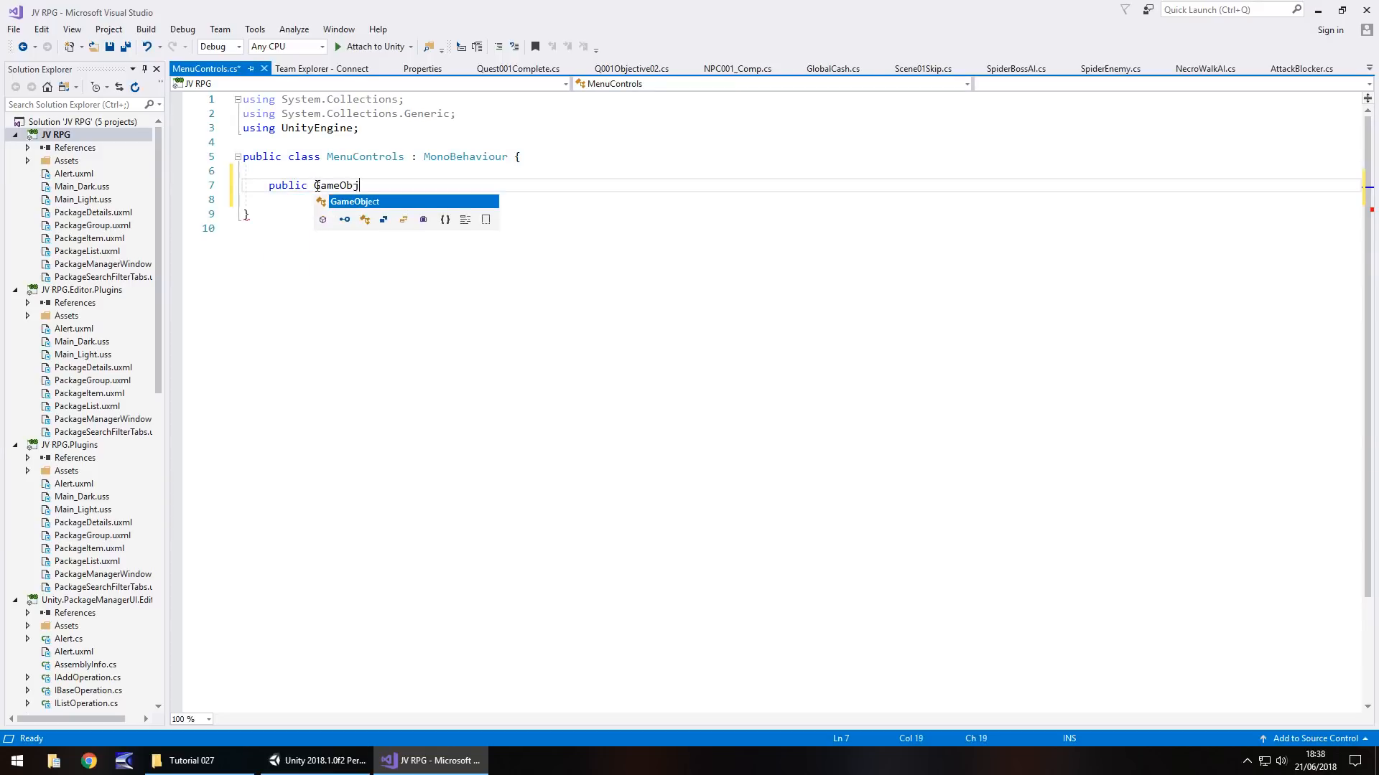
type("ect ")
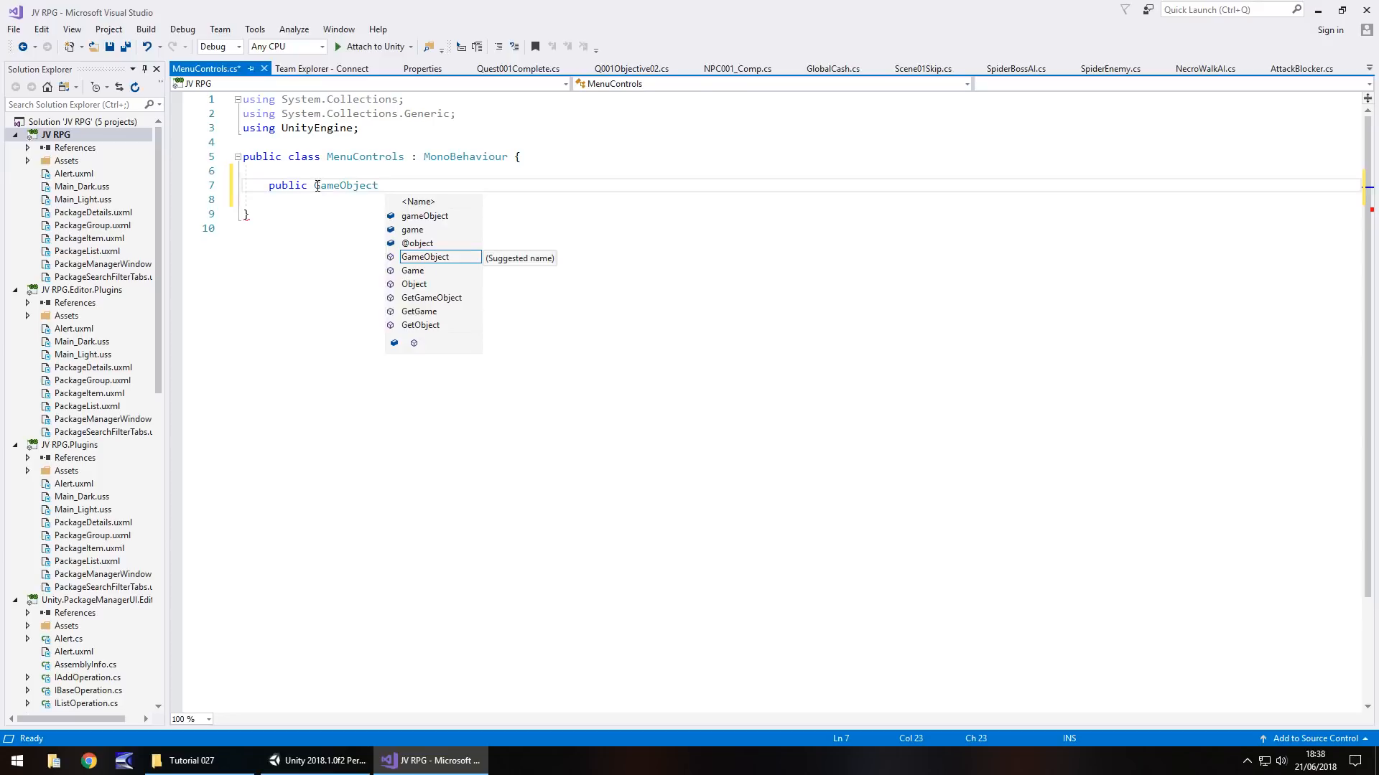
type("menuSlid")
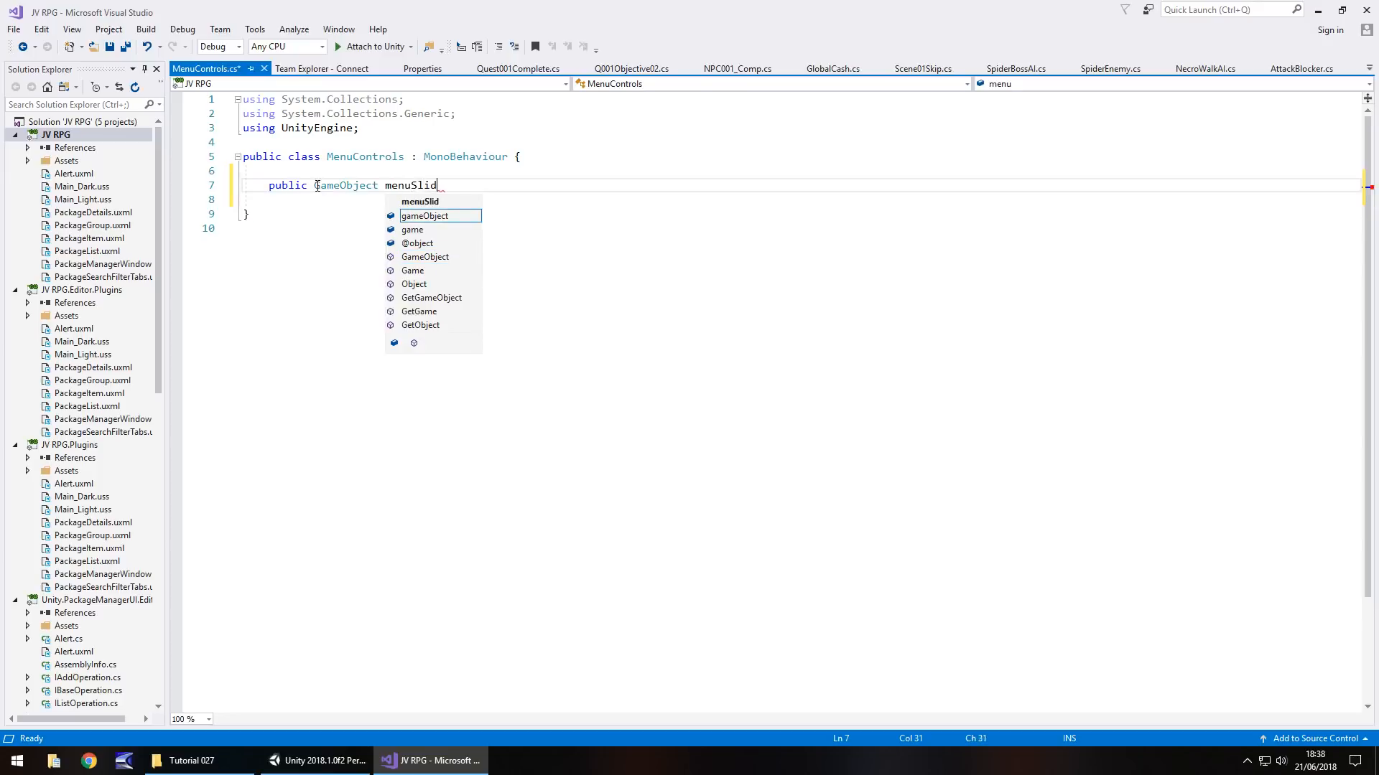
type("er;")
key("Return")
key("Return")
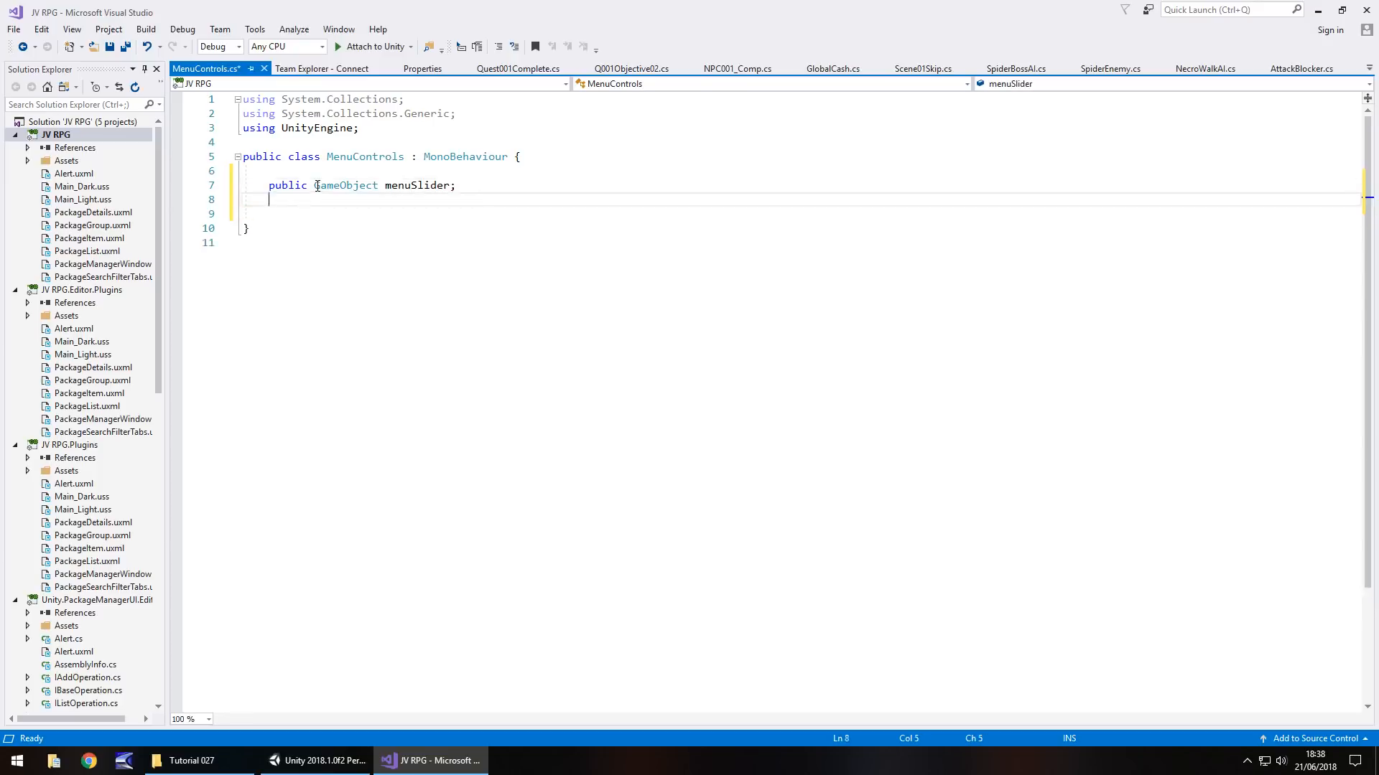
- Add an empty public void method named SlideMenu() below the menuSlider variable
type("public ")
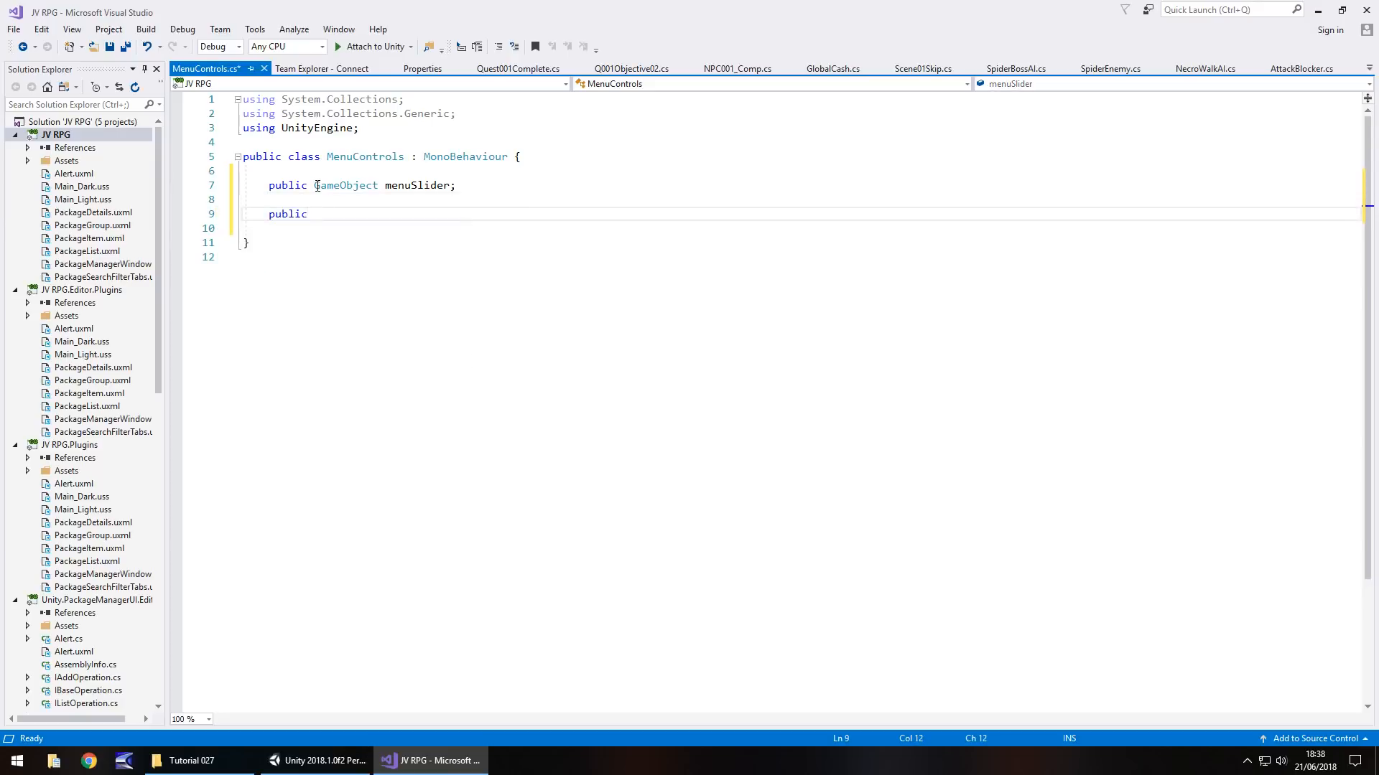
type("void S")
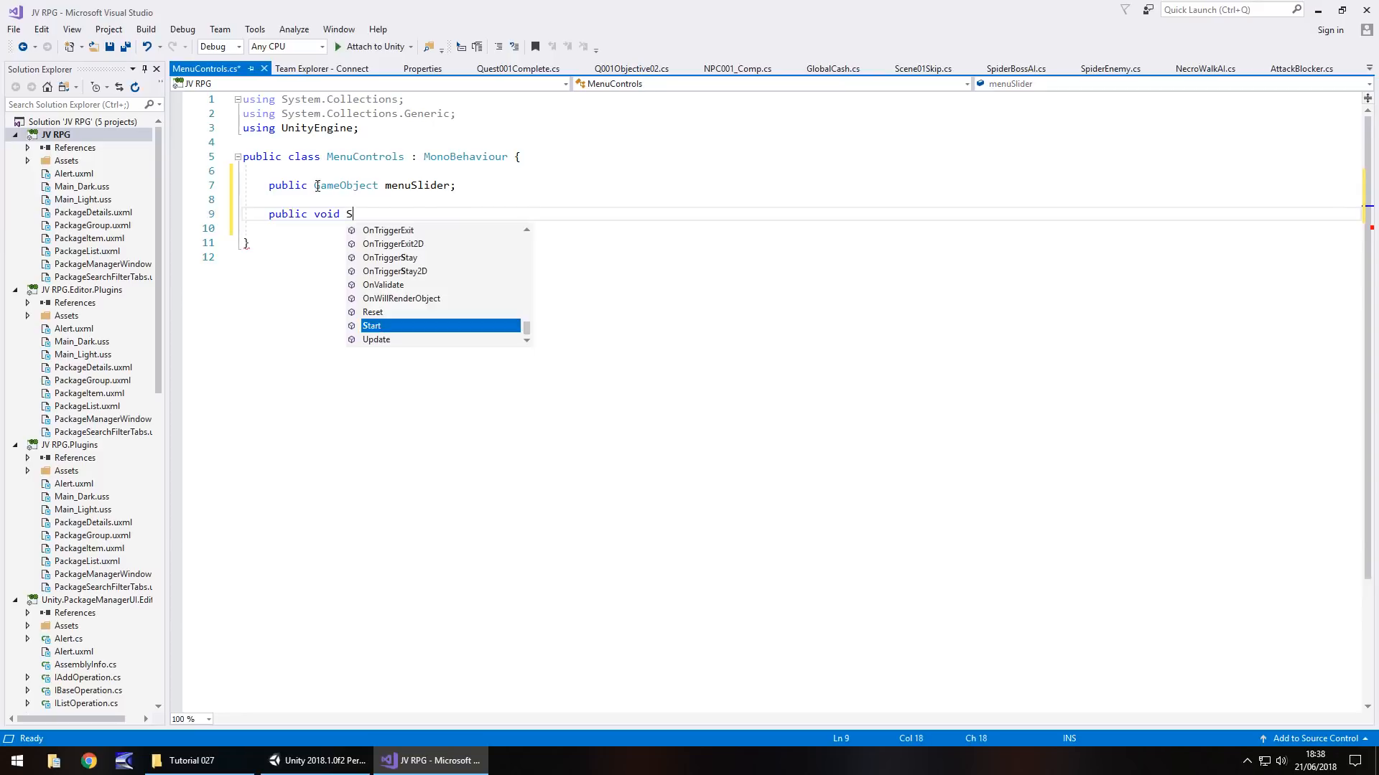
type("lideMenu")
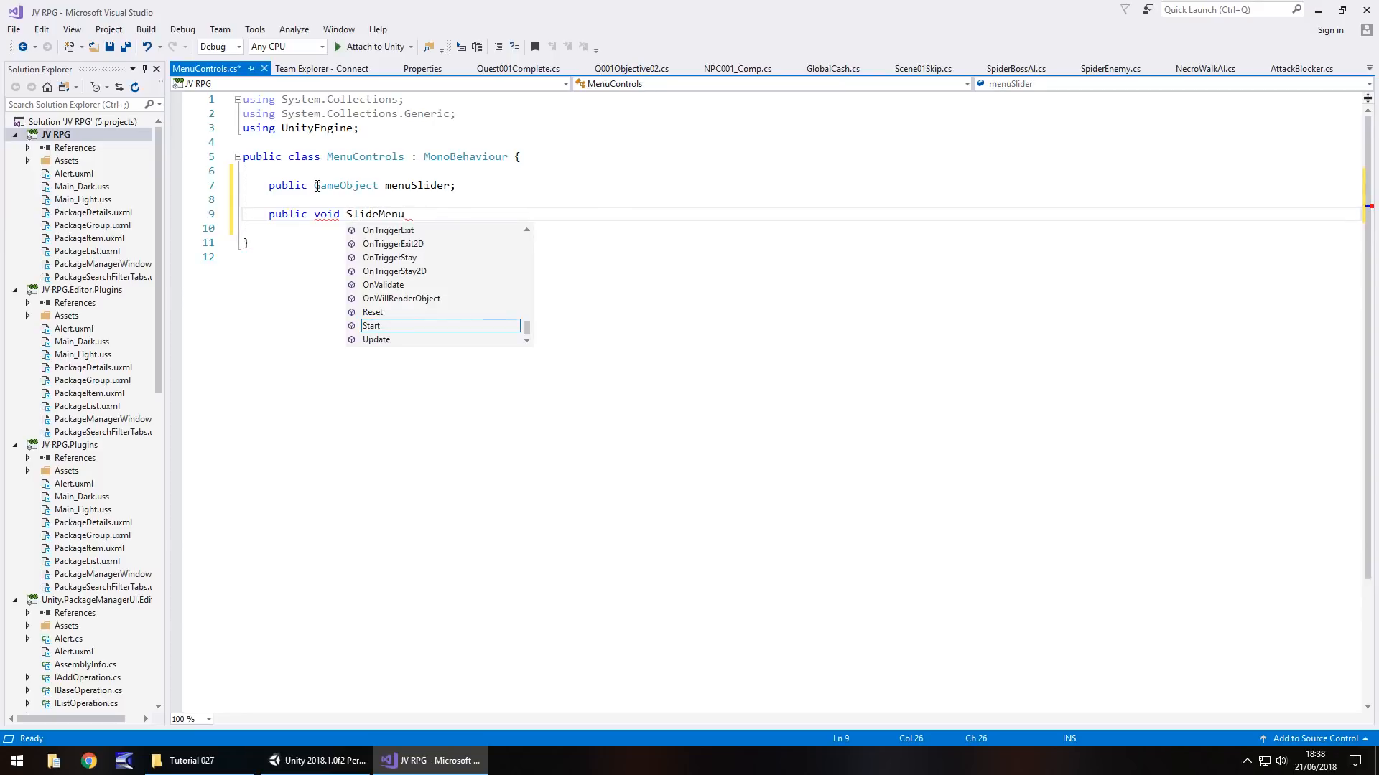
type("(){")
key("Return")
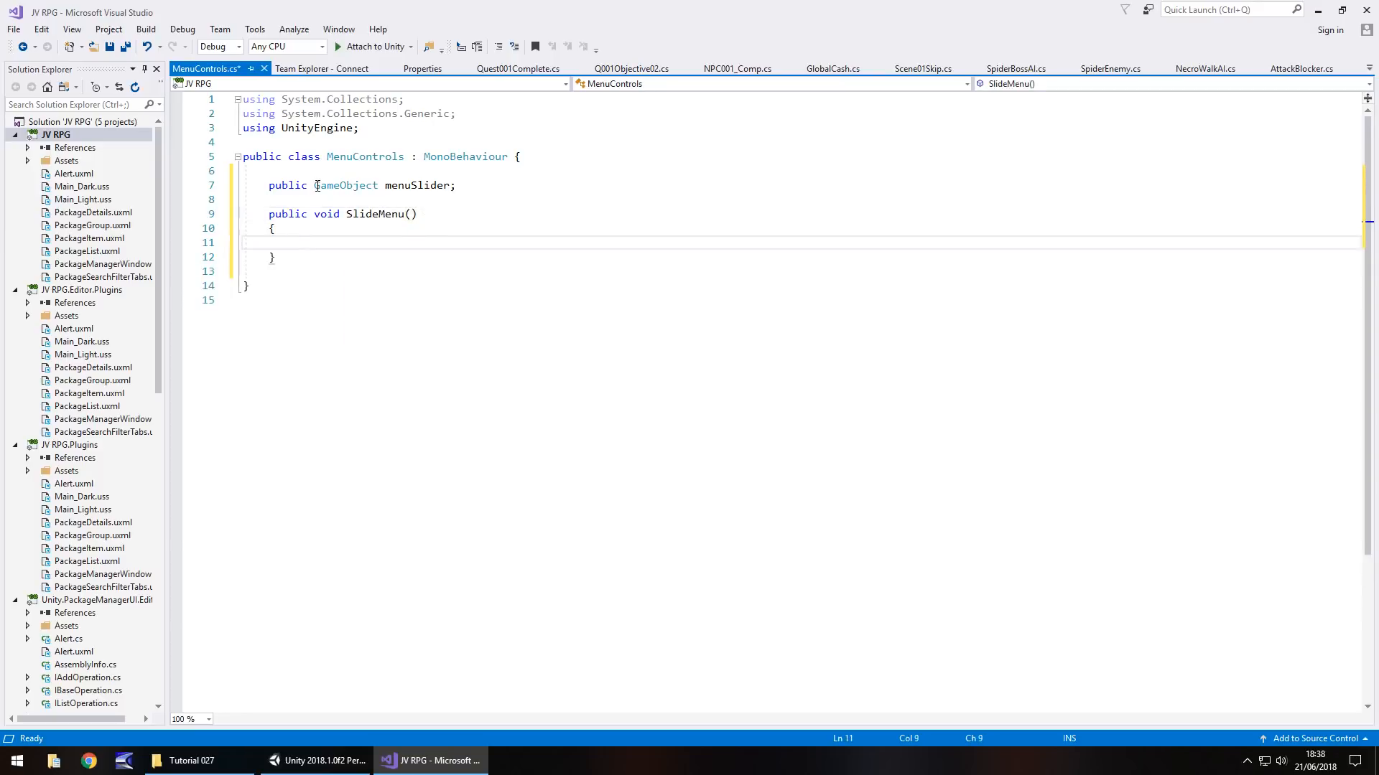
- Inside SlideMenu, write the call menuSlider.GetComponent<Animation>().Play("") with an empty string argument
type("menu")
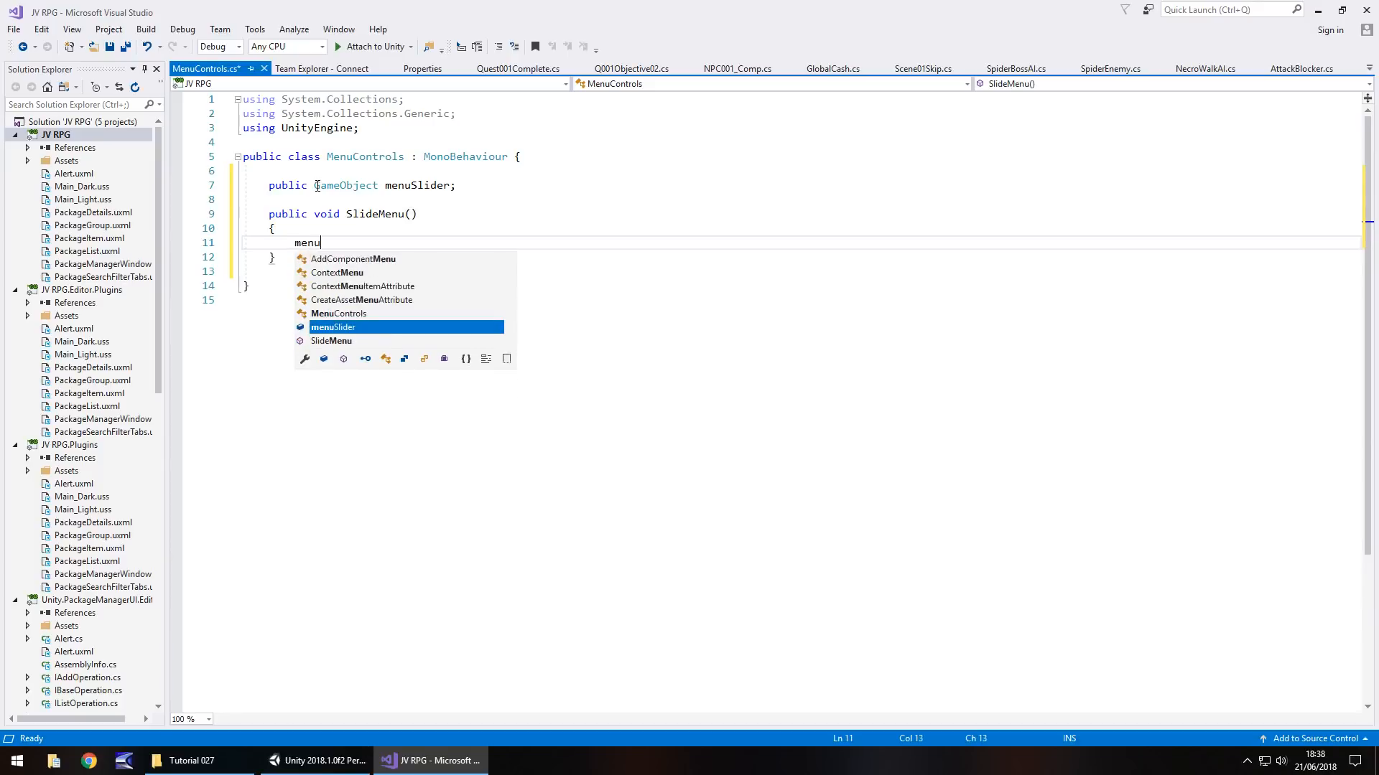
type("Slider.")
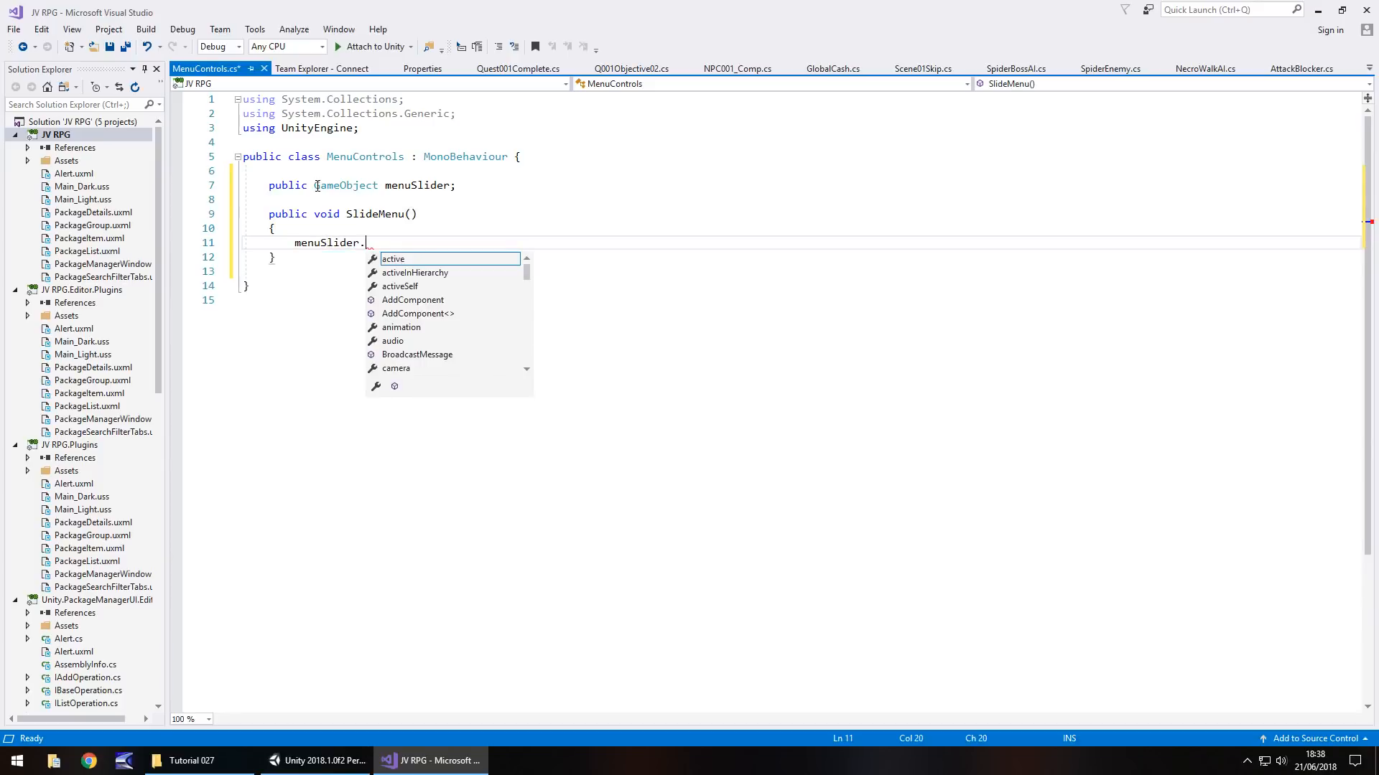
type("GetComponen")
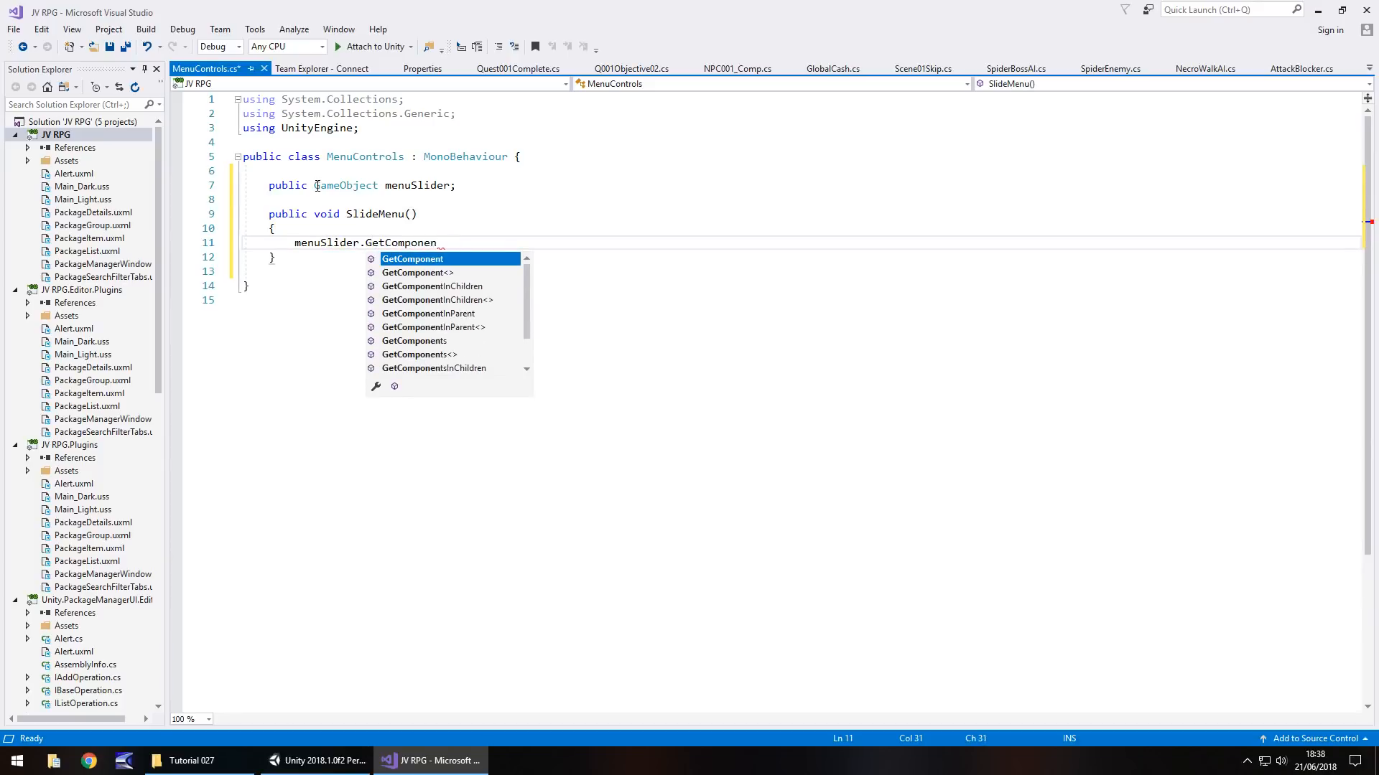
type("t<")
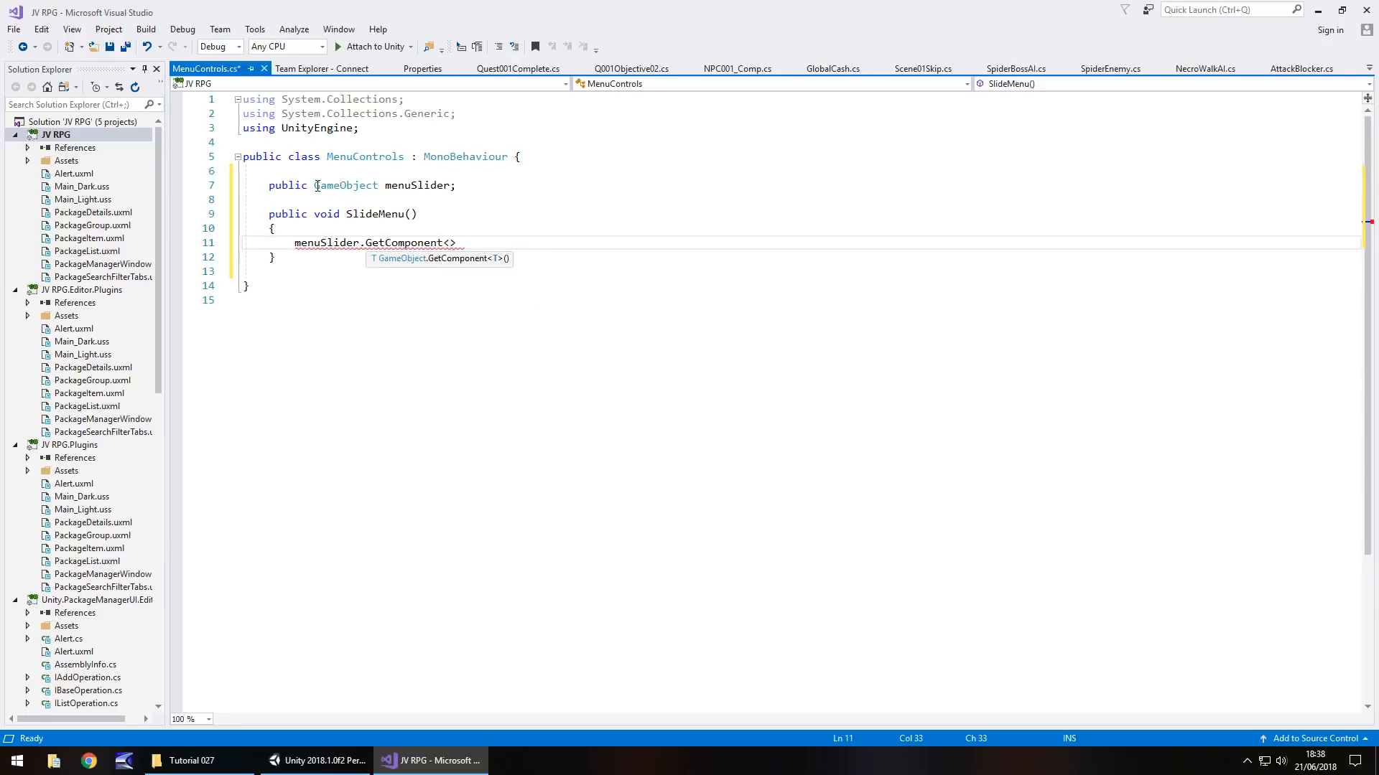
type("Animation")
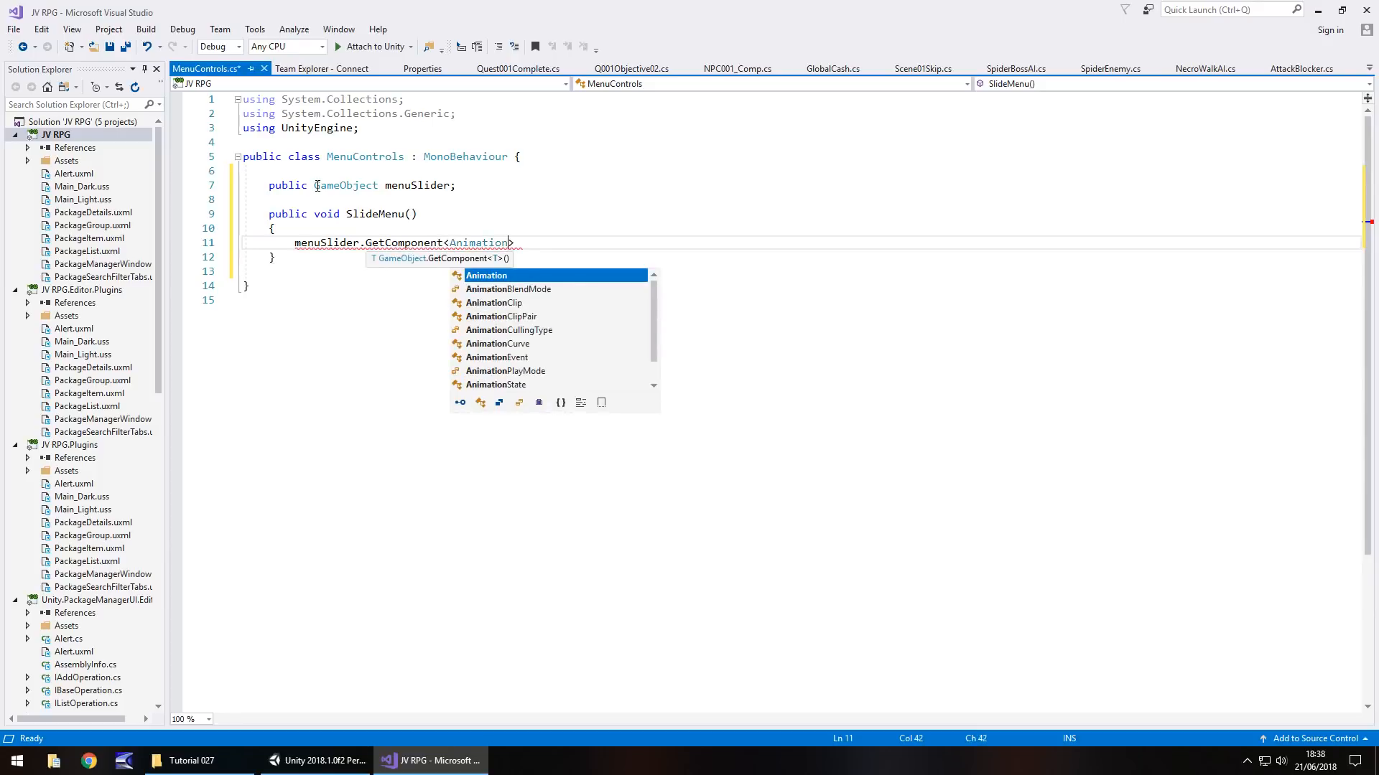
type(">().Pl")
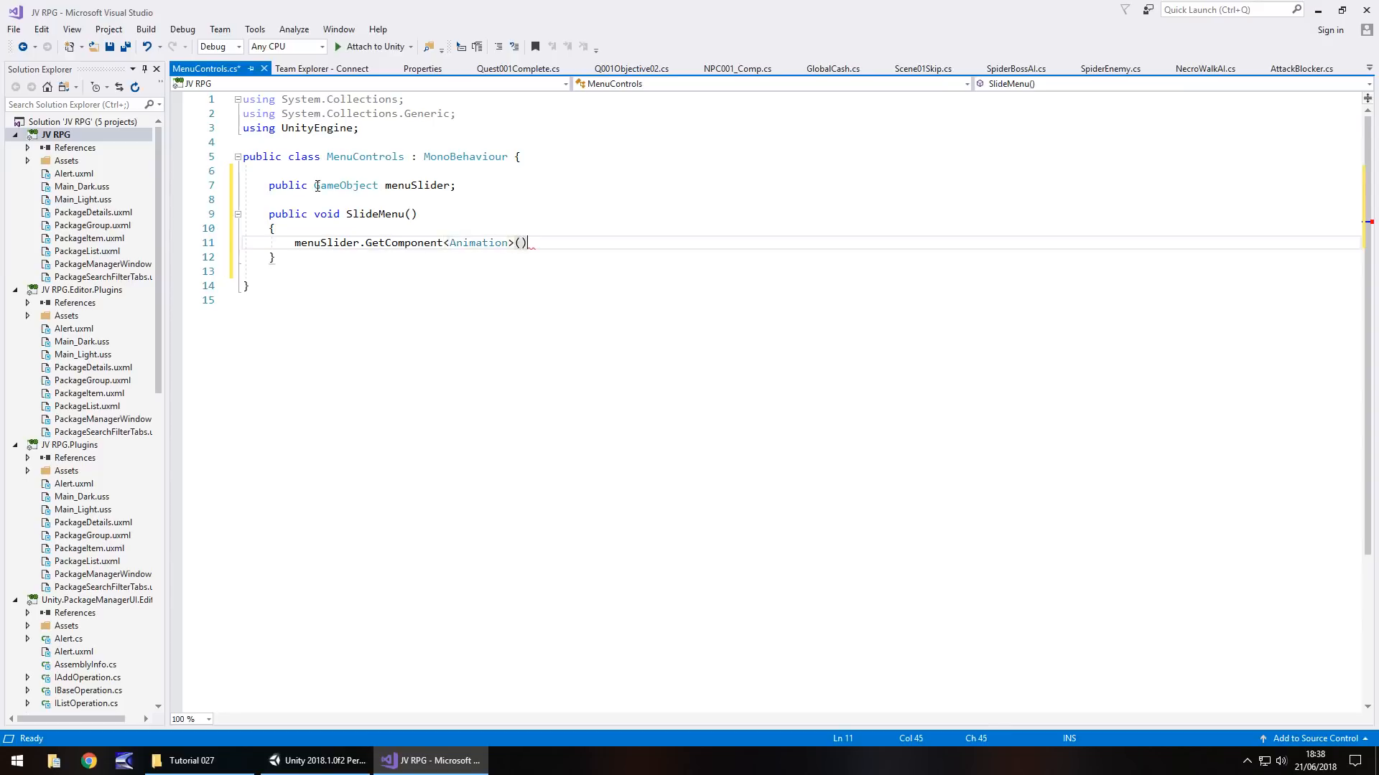
type("ay")
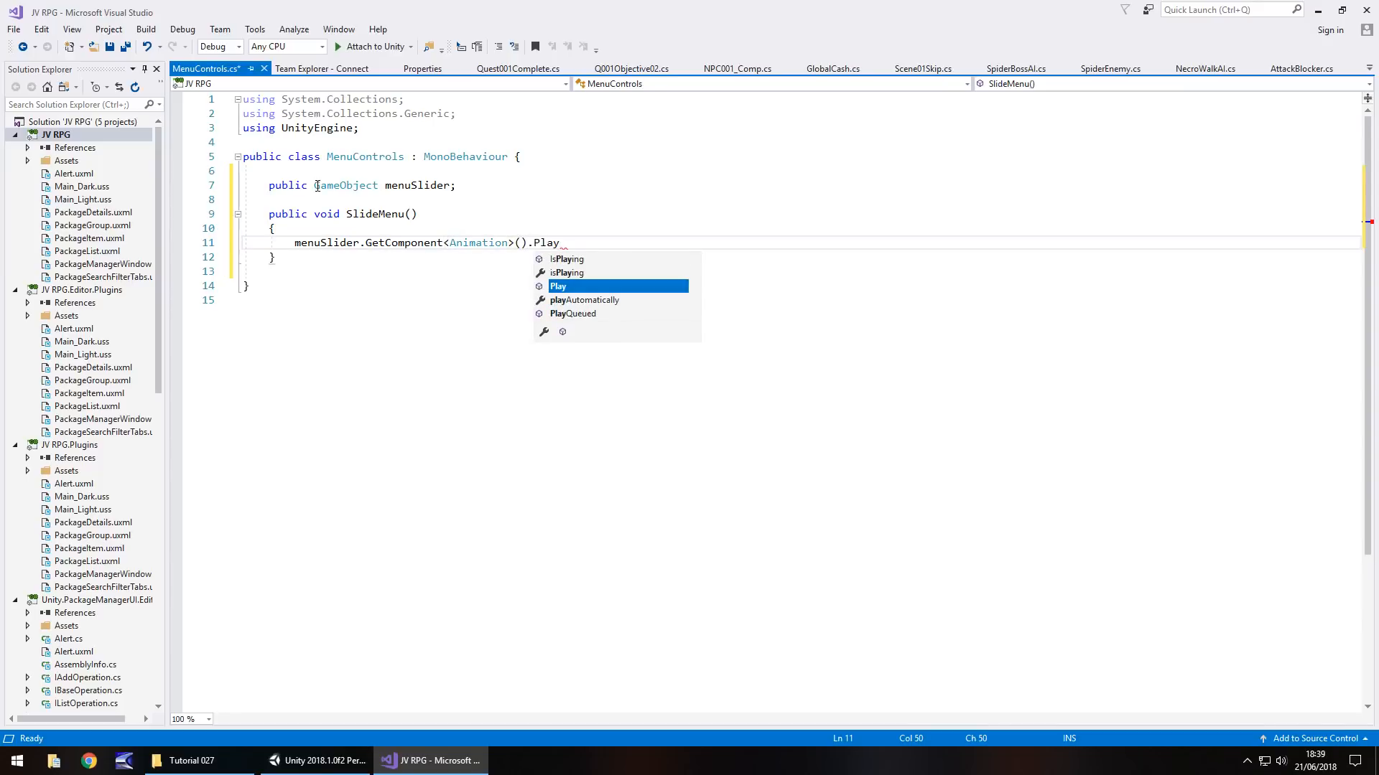
type("(\"")
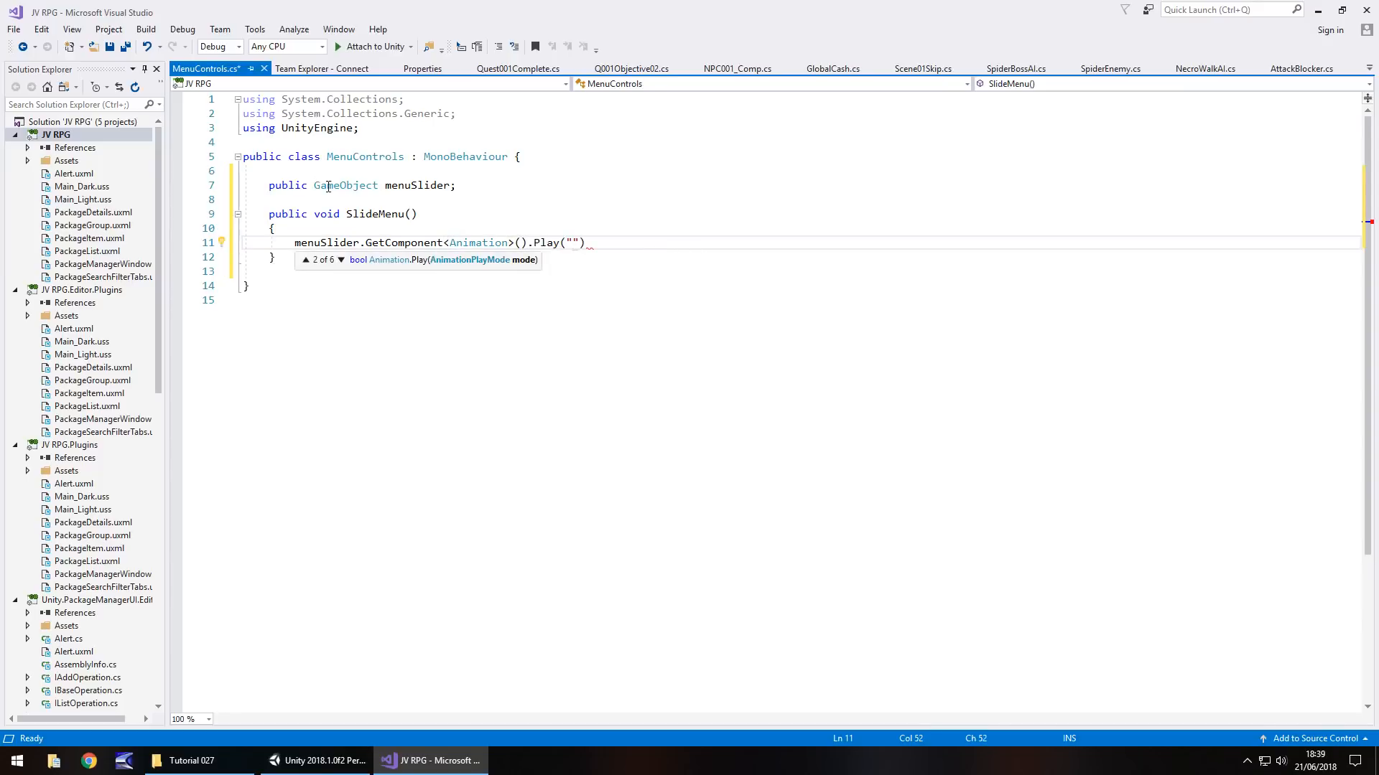
- Check the clip name in Unity's Animations/MainMenu folder, complete the Play call with "MenuSlide" and save the script
left_click(320, 760)
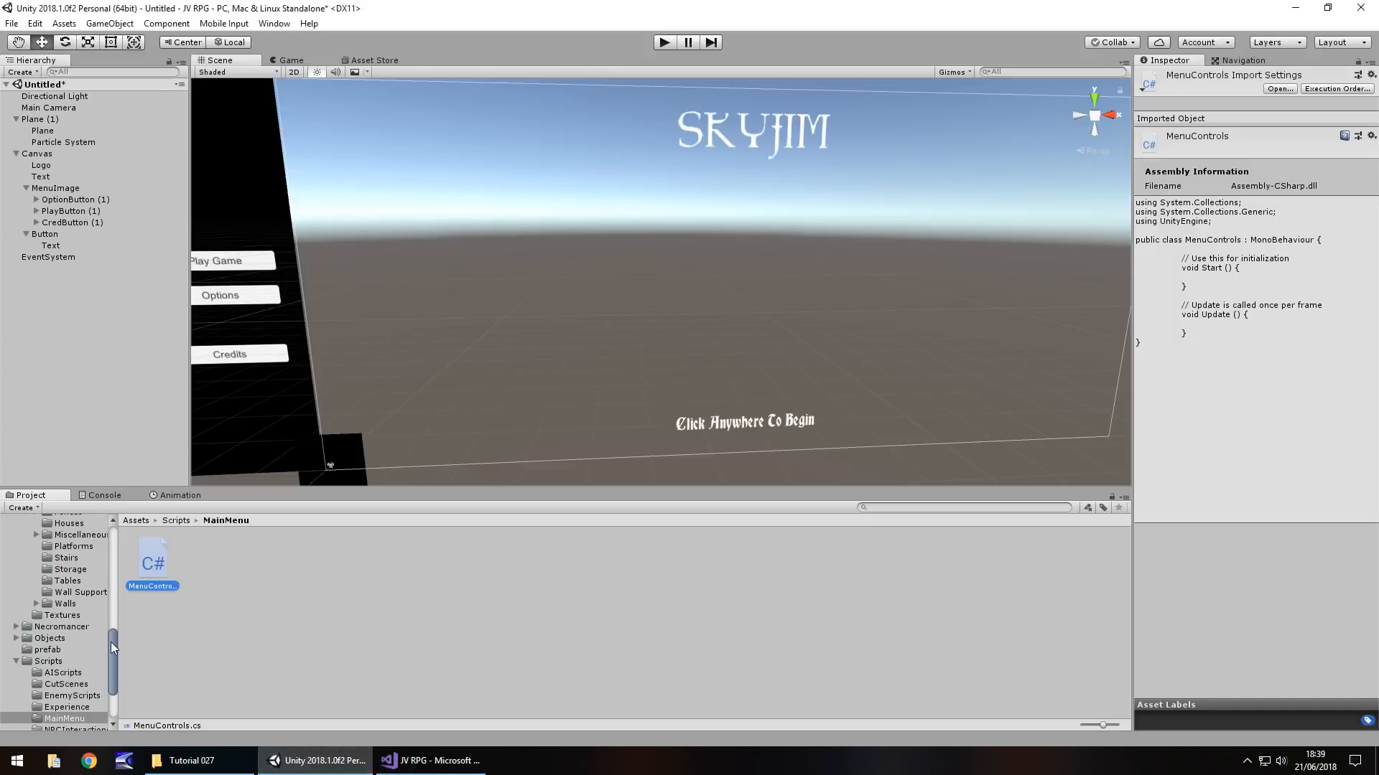
left_click_drag(112, 648, 115, 553)
left_click(68, 555)
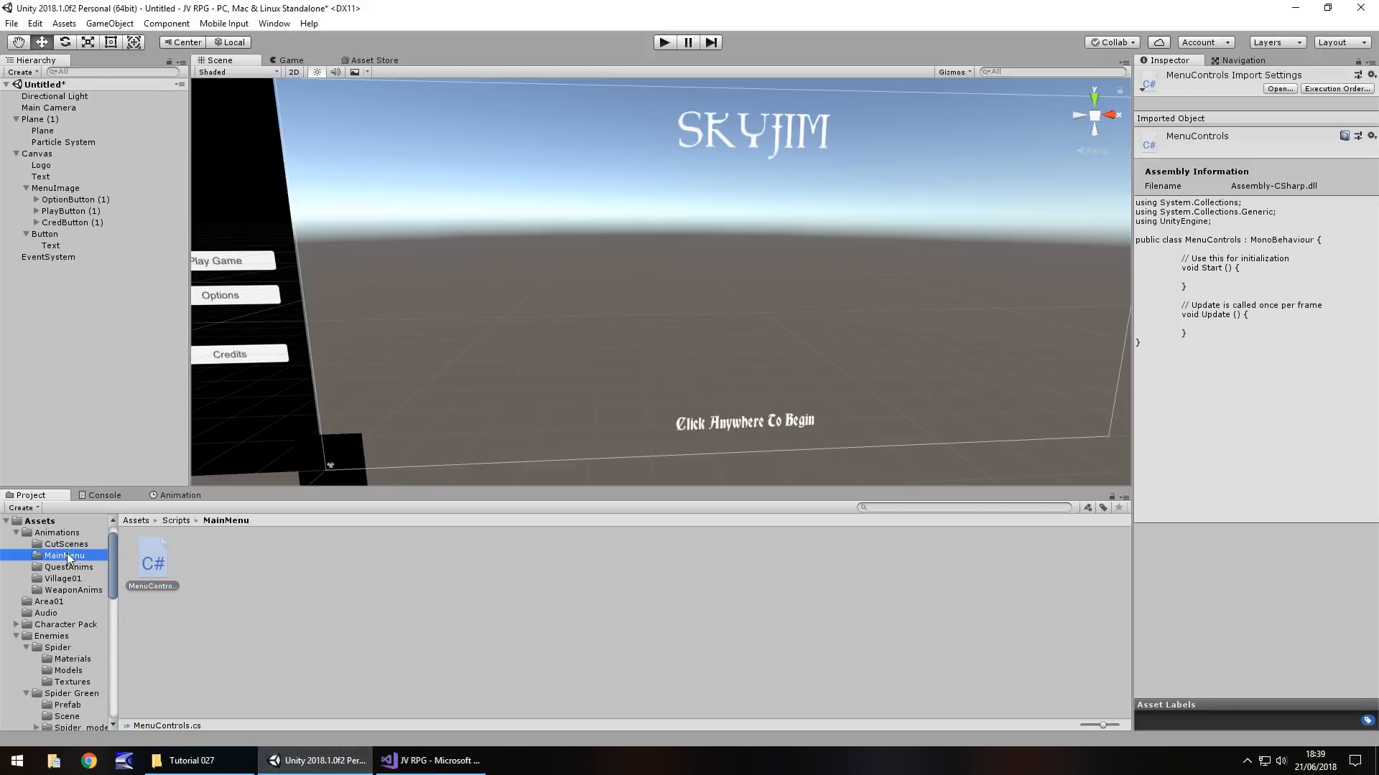
left_click(431, 760)
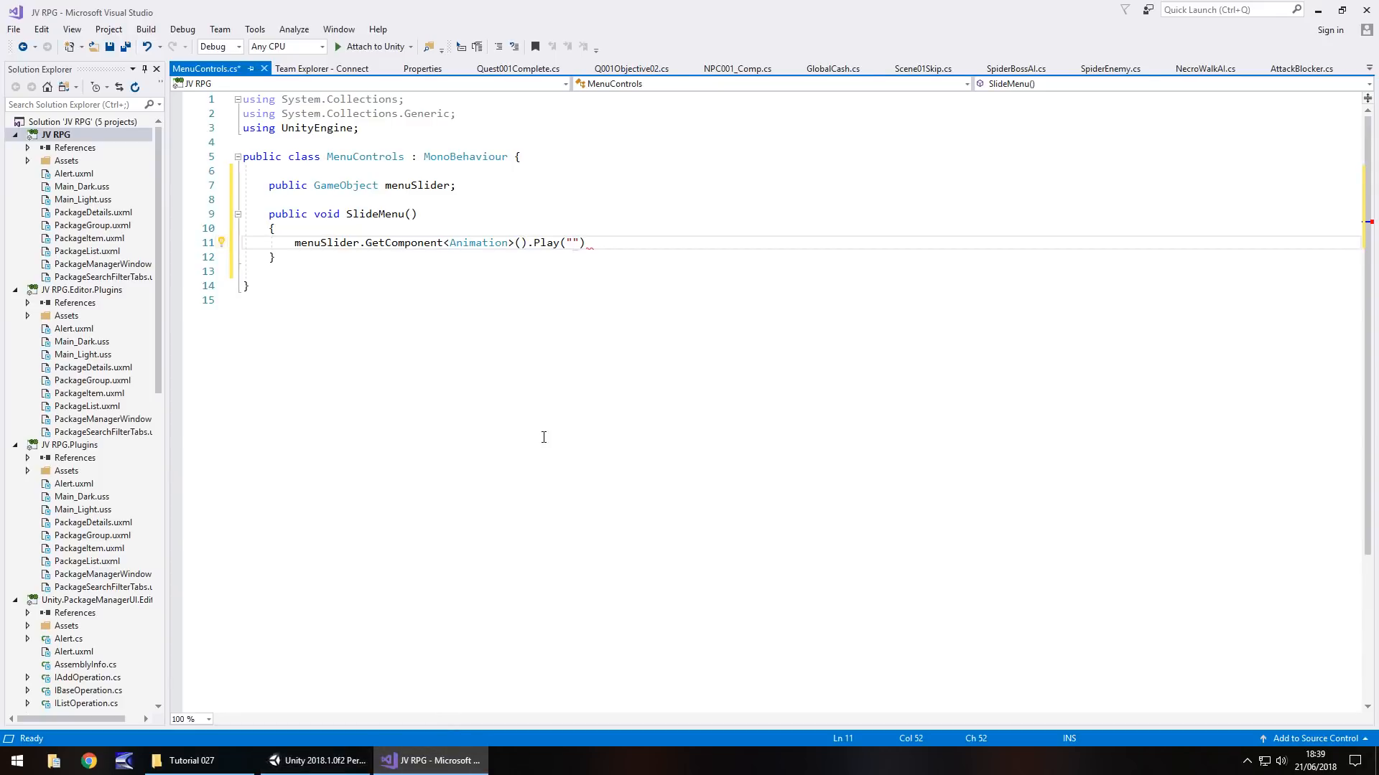
type("MenuSlide\");")
key("ctrl+s")
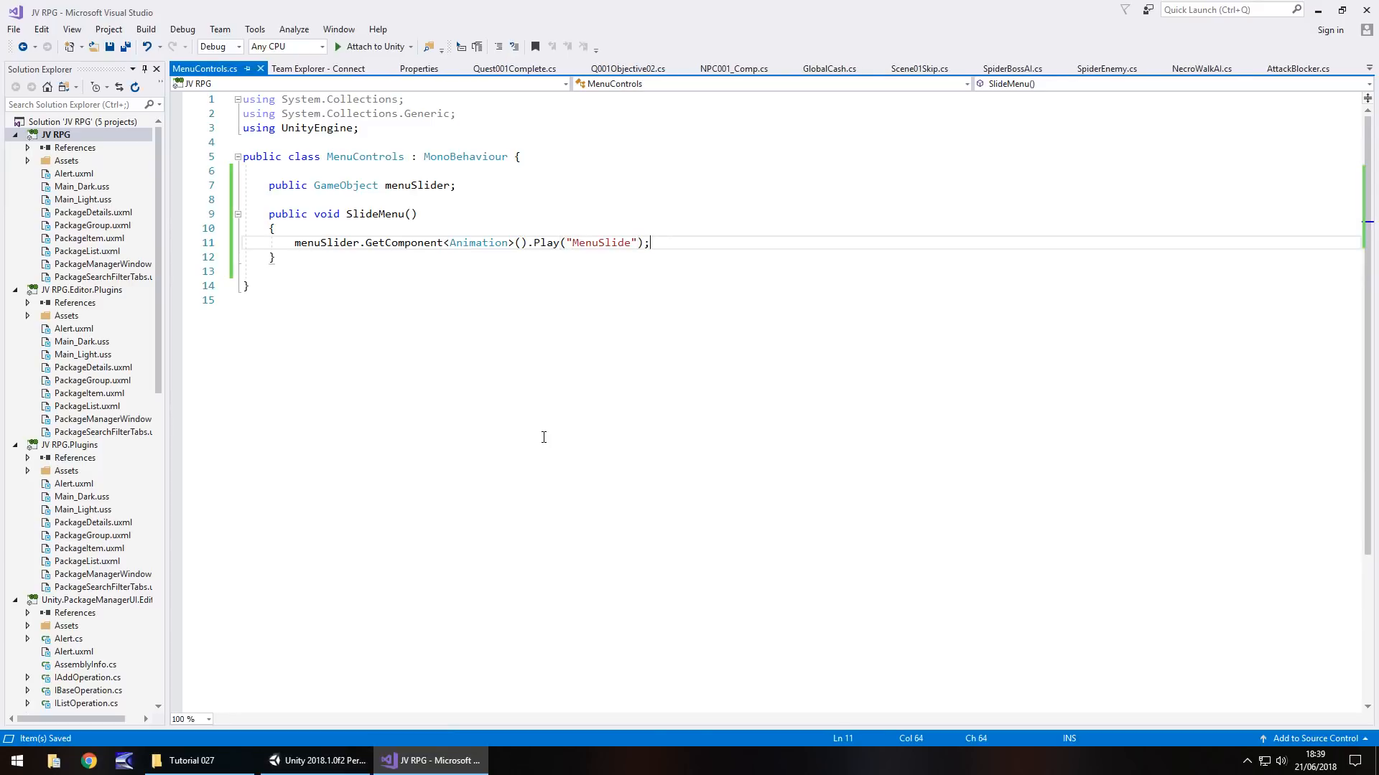
- Switch to Unity, open the Scripts/MainMenu folder and create an empty game object named MenuControl
key("alt+Tab")
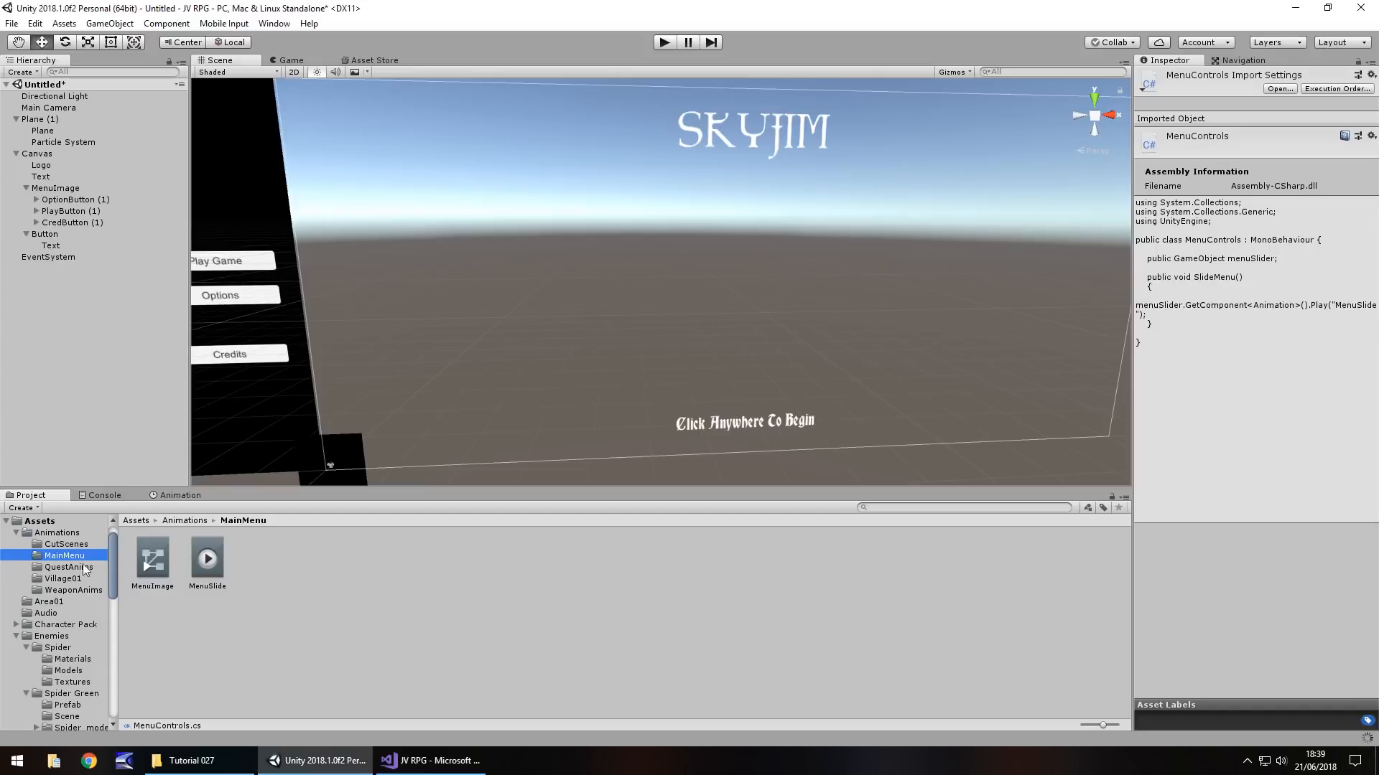
left_click_drag(113, 551, 93, 665)
left_click(70, 672)
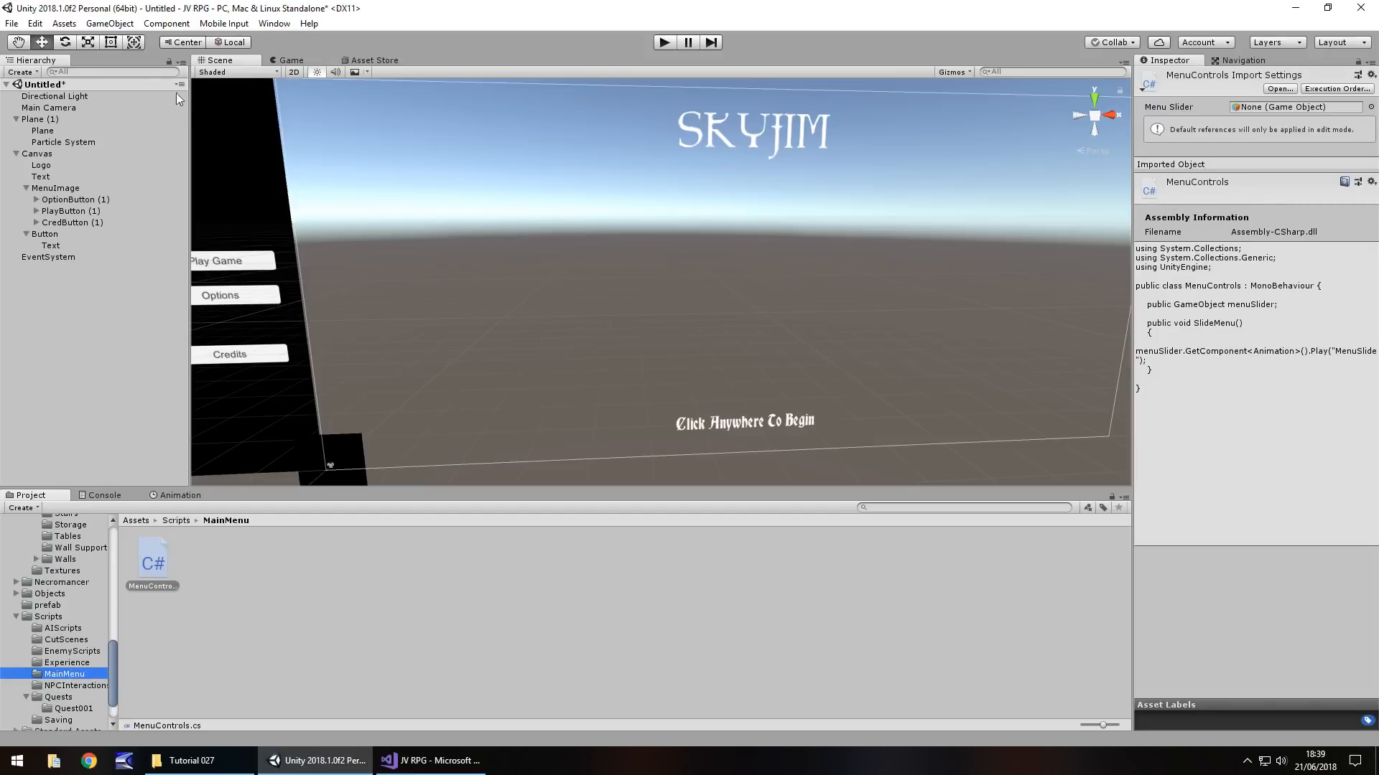
left_click(110, 24)
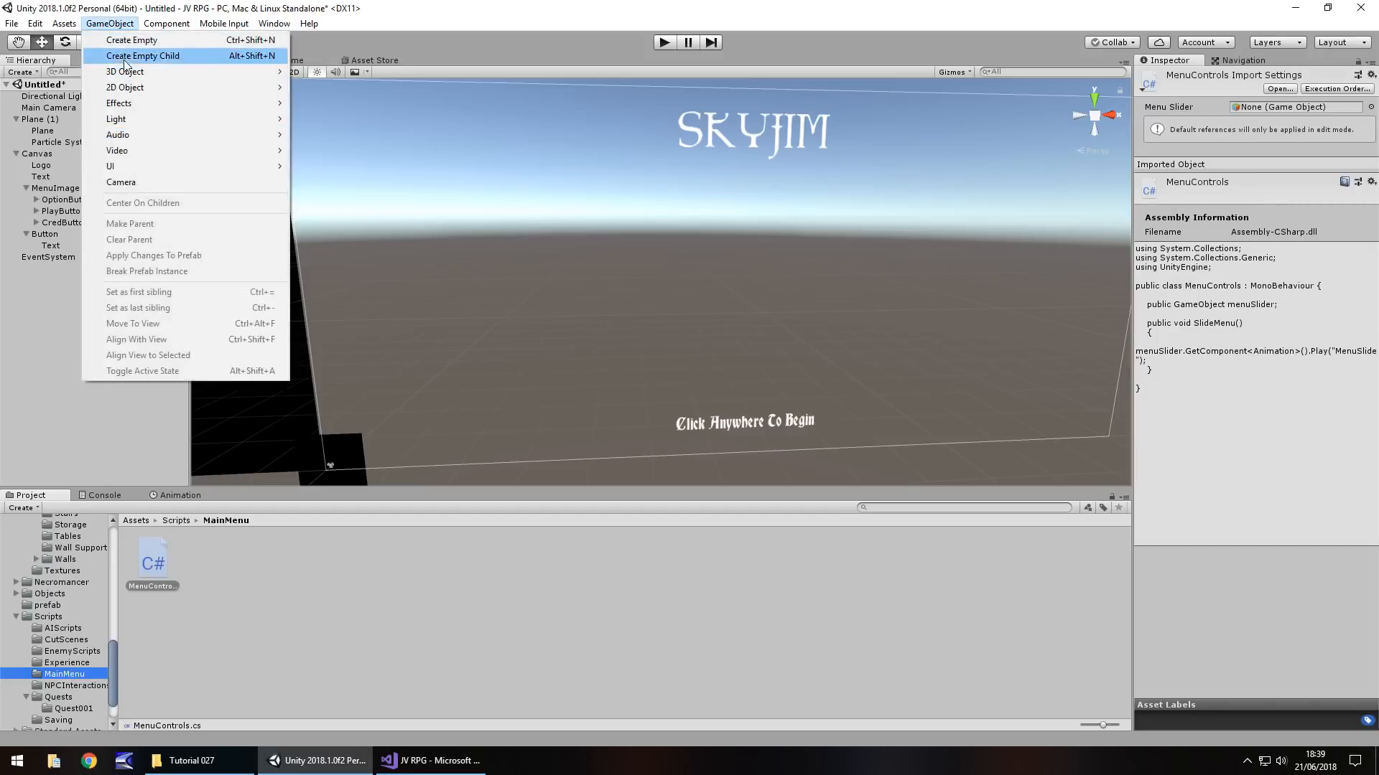
left_click(131, 40)
key("F2")
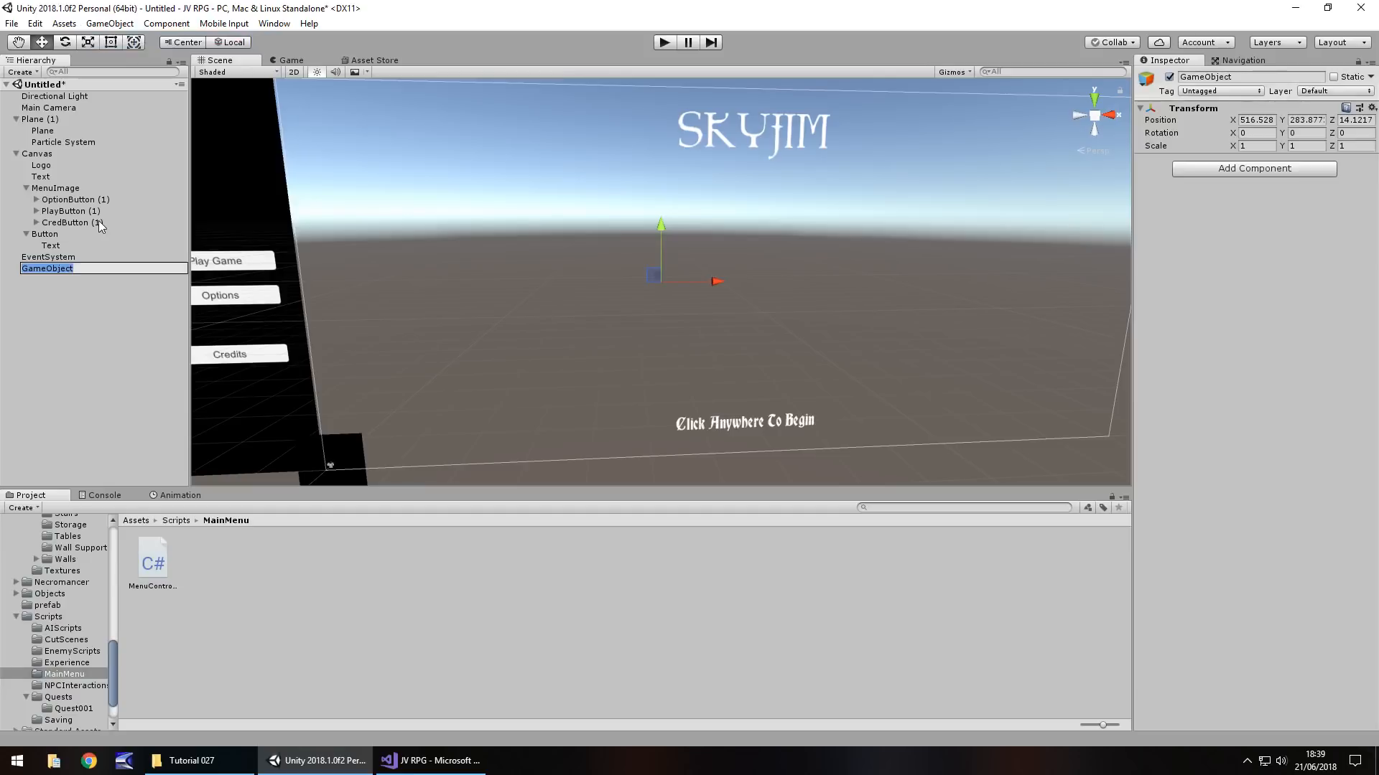
type("MenuControl")
key("Return")
- Attach the MenuControls script to the MenuControl object and assign MenuImage as its Menu Slider
left_click_drag(157, 562, 50, 270)
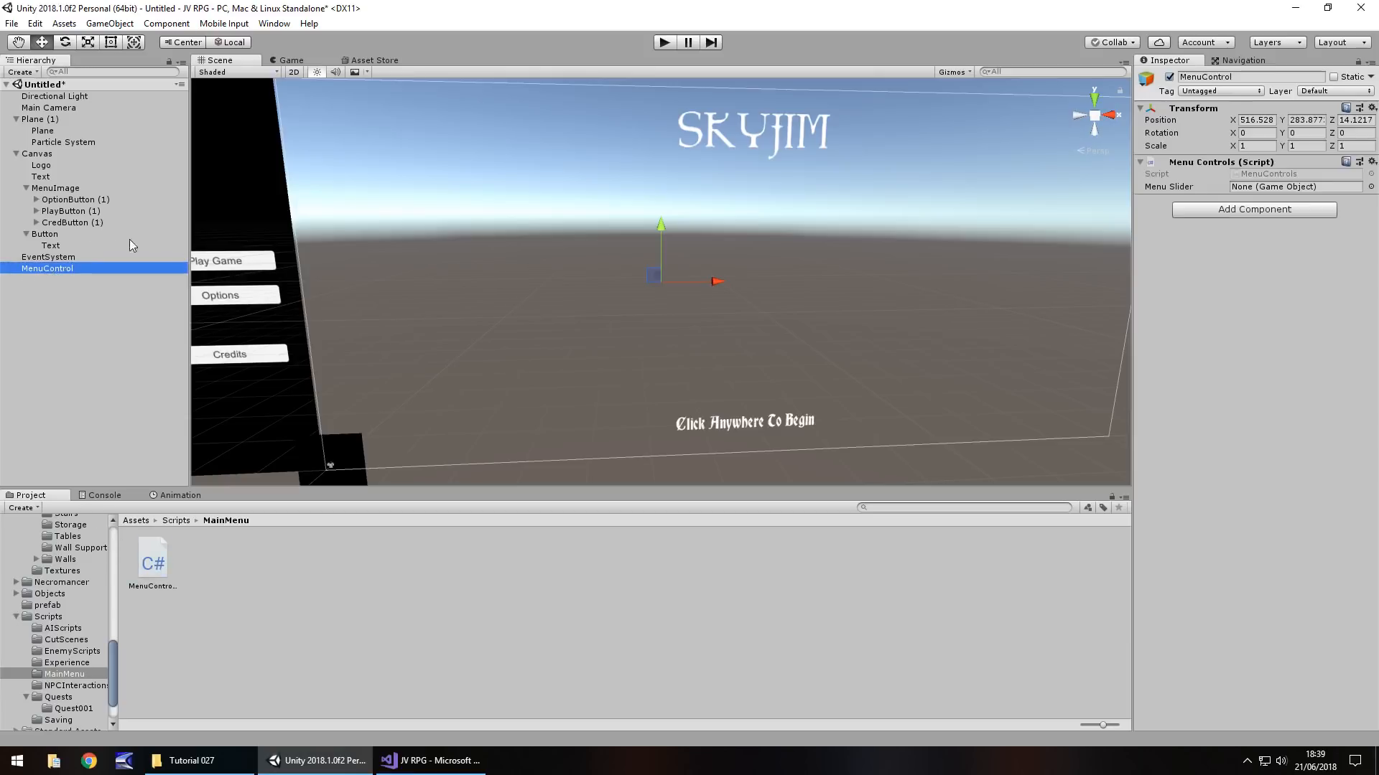
left_click(55, 187)
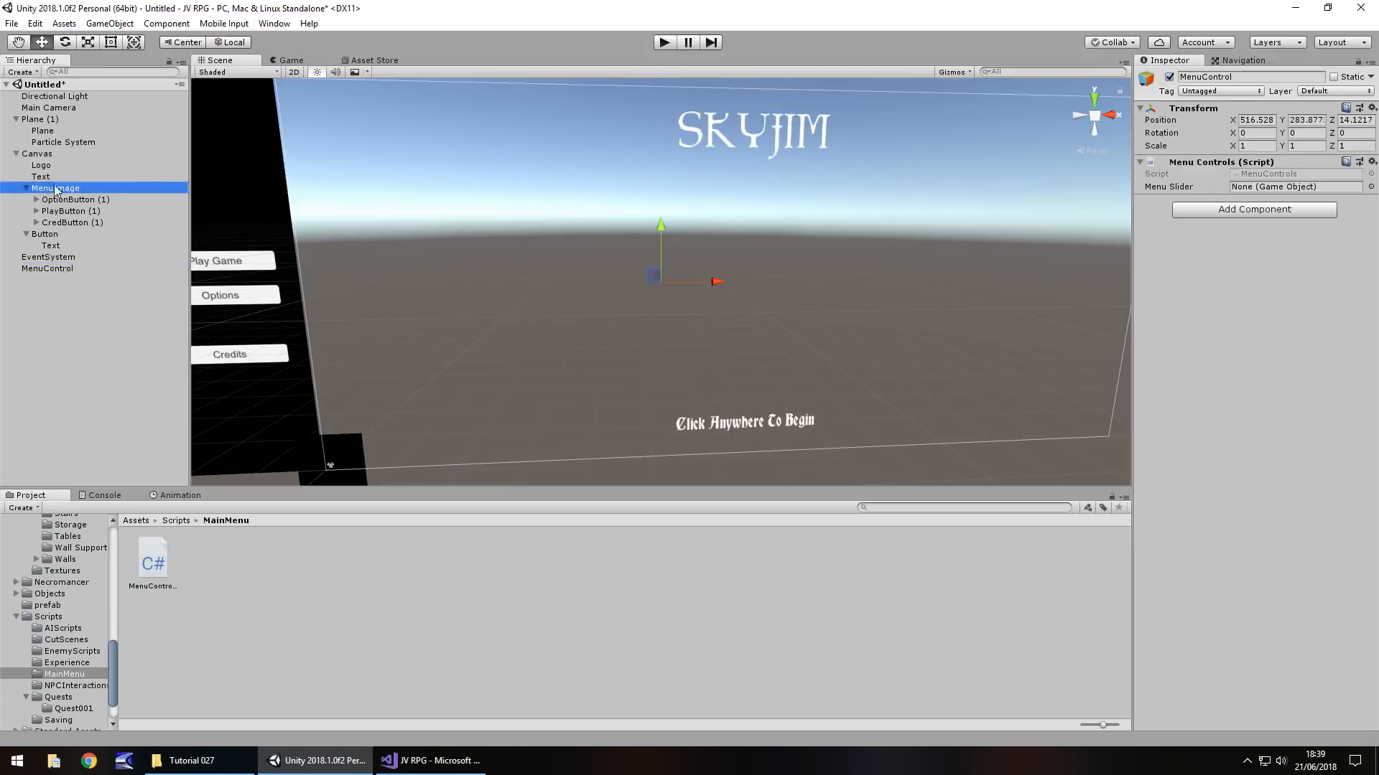
left_click_drag(55, 189, 1265, 188)
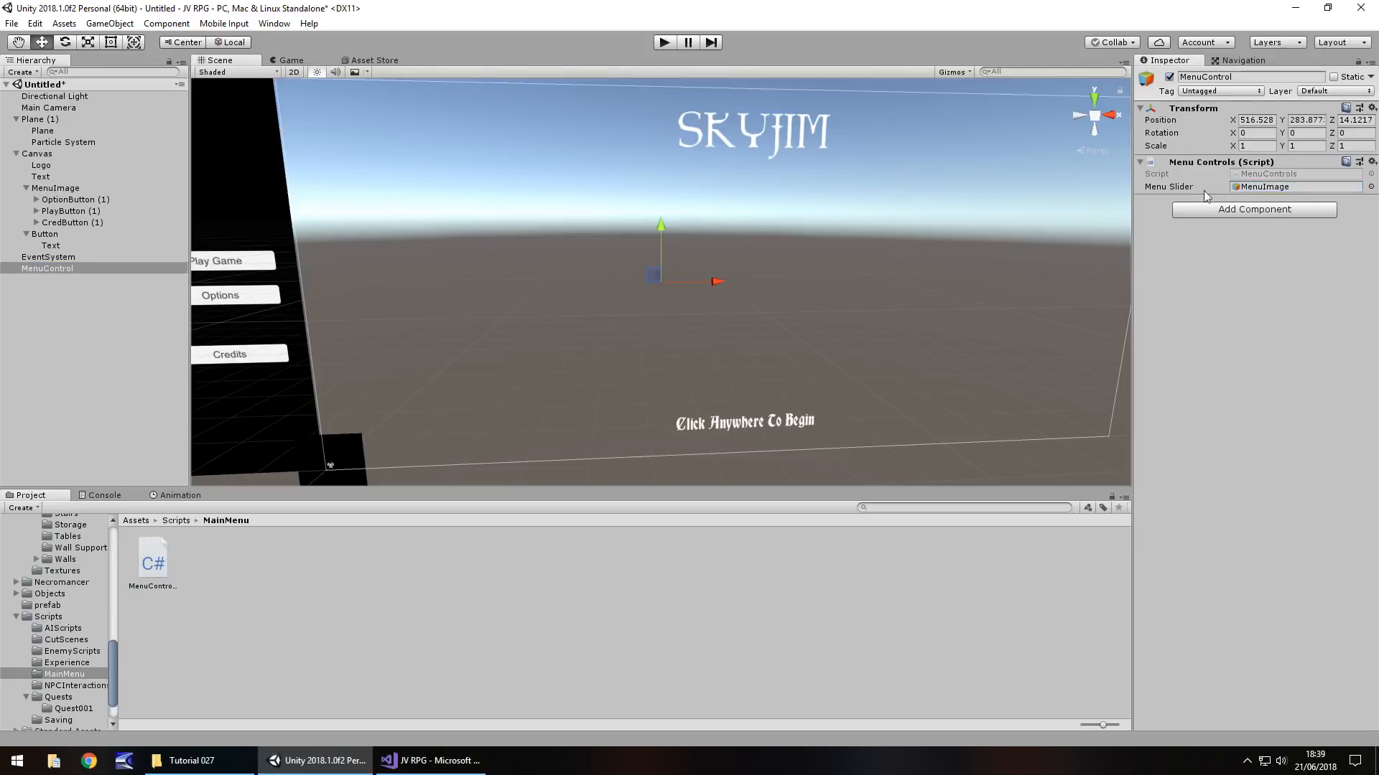
- Rename the full-screen Button object under the Canvas to ClickAnywhere
left_click(48, 236)
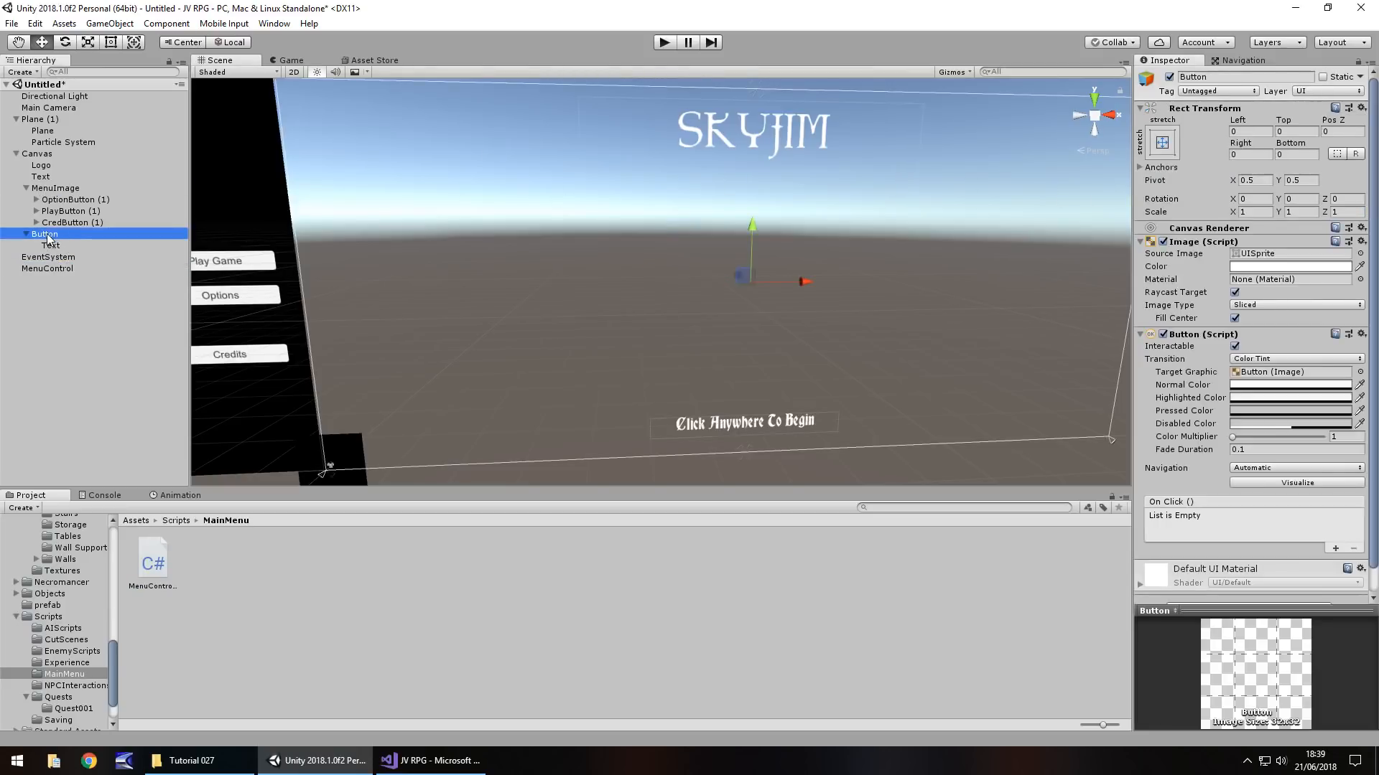
left_click(48, 235)
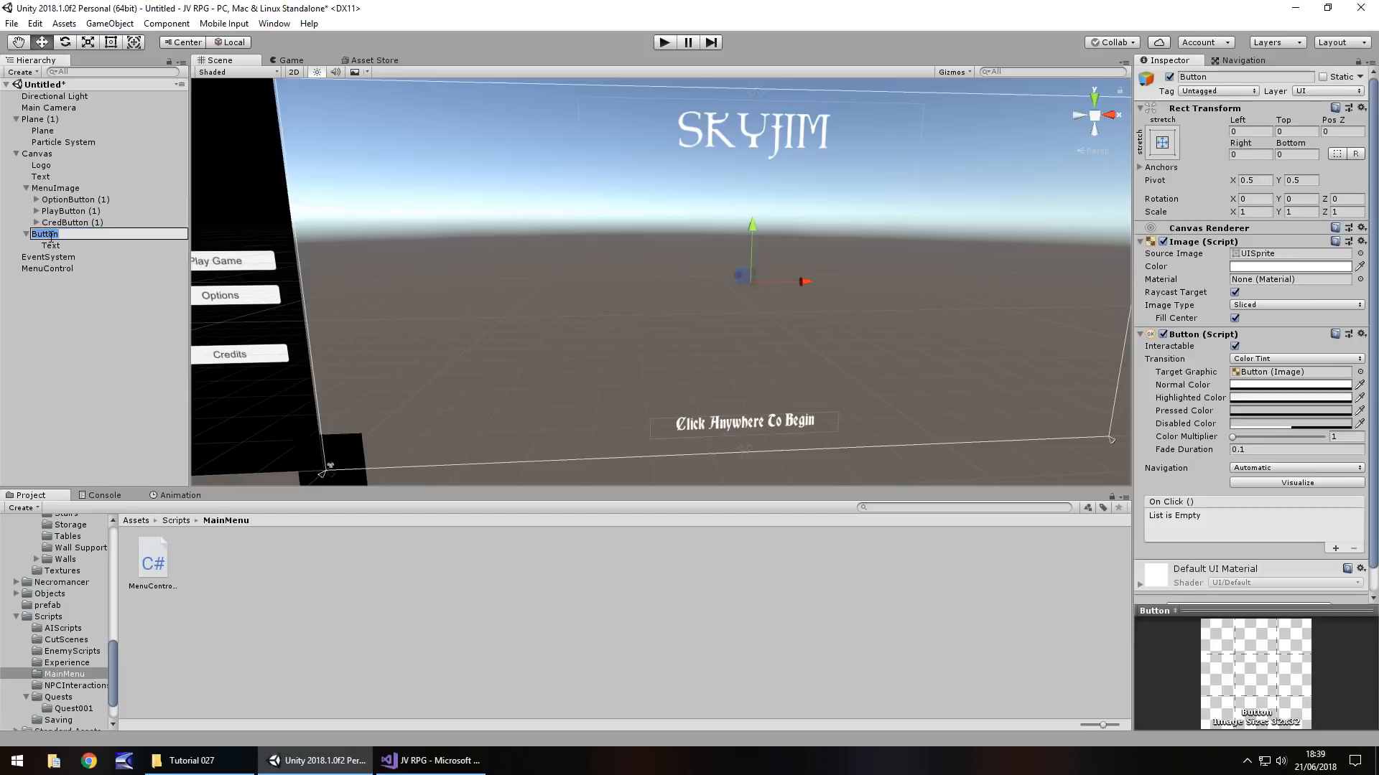
type("ClickAnywhere")
key("Return")
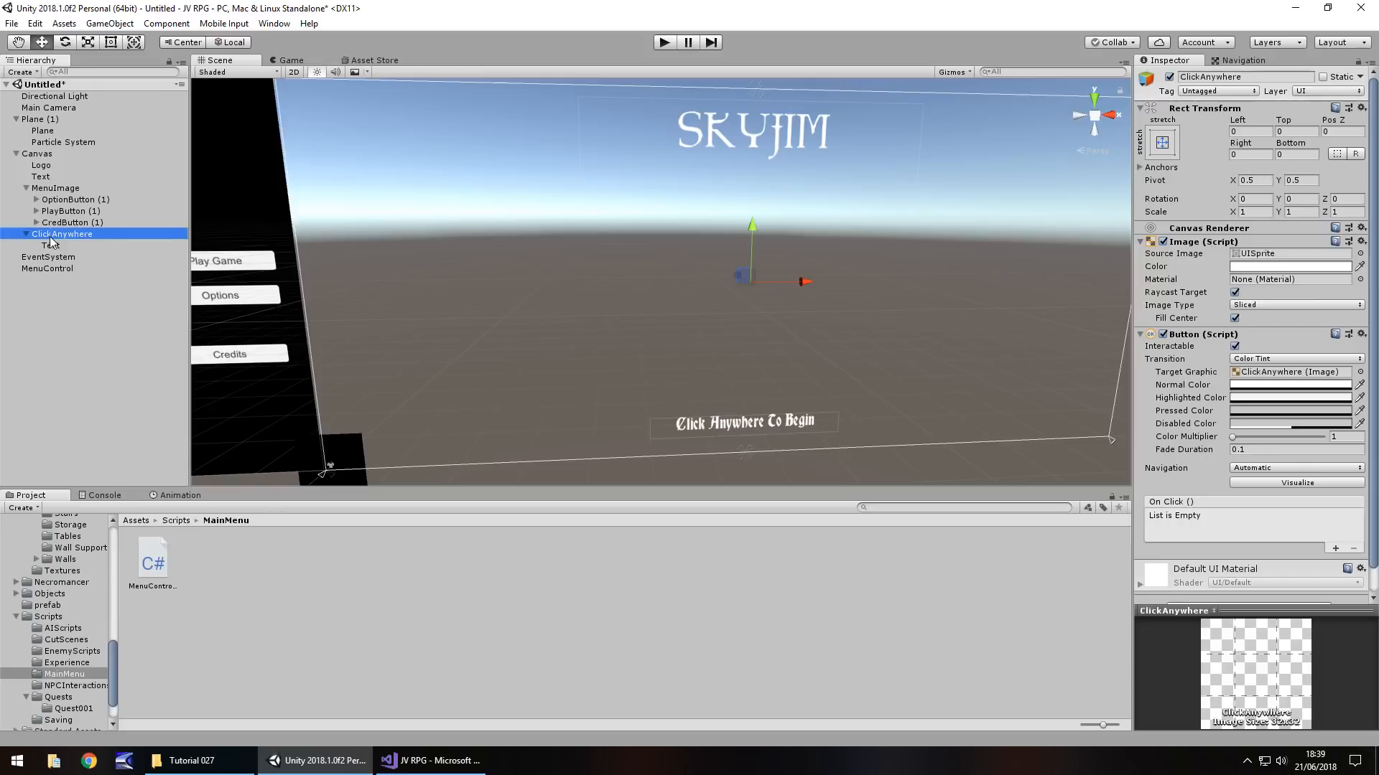
- Add an On Click event to ClickAnywhere that targets the MenuControl object and calls MenuControls.SlideMenu()
left_click(1336, 548)
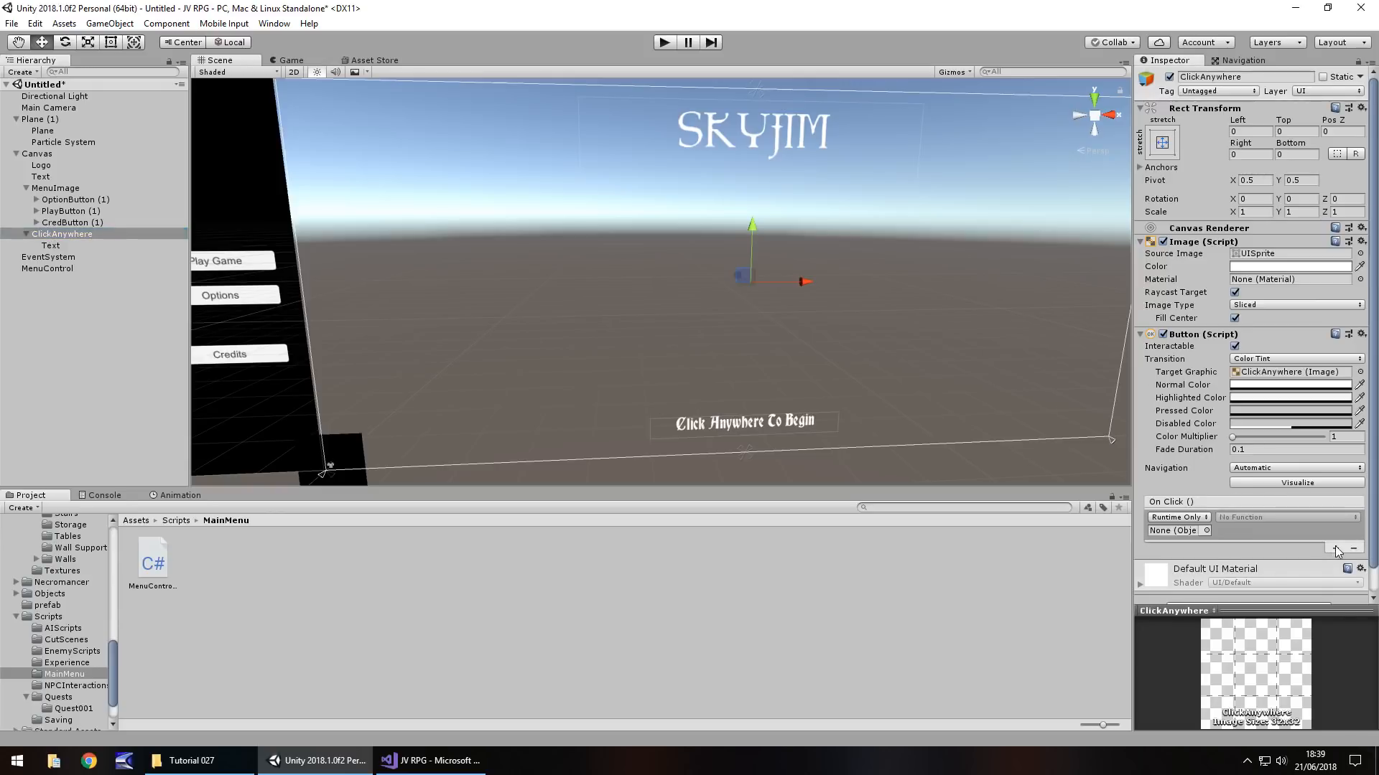
left_click_drag(60, 269, 1177, 531)
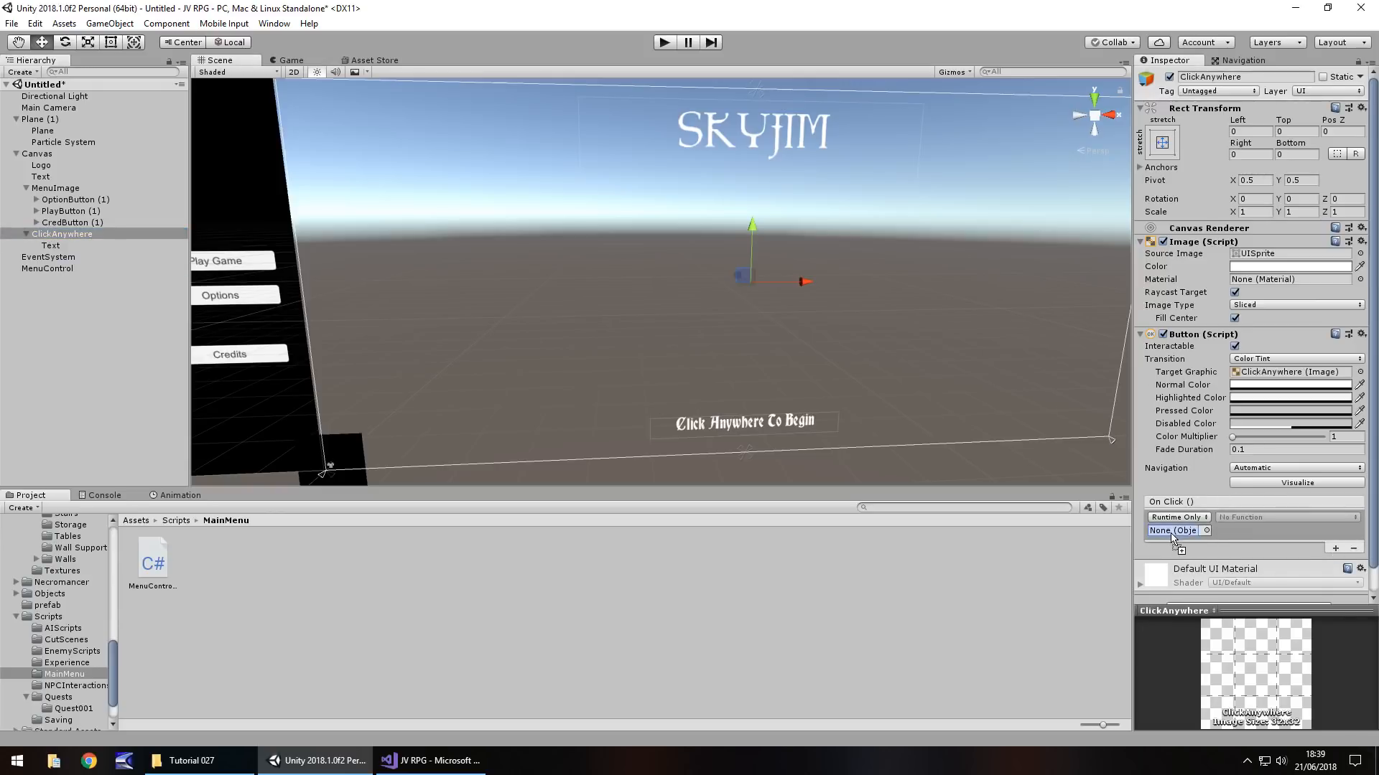
left_click(1243, 517)
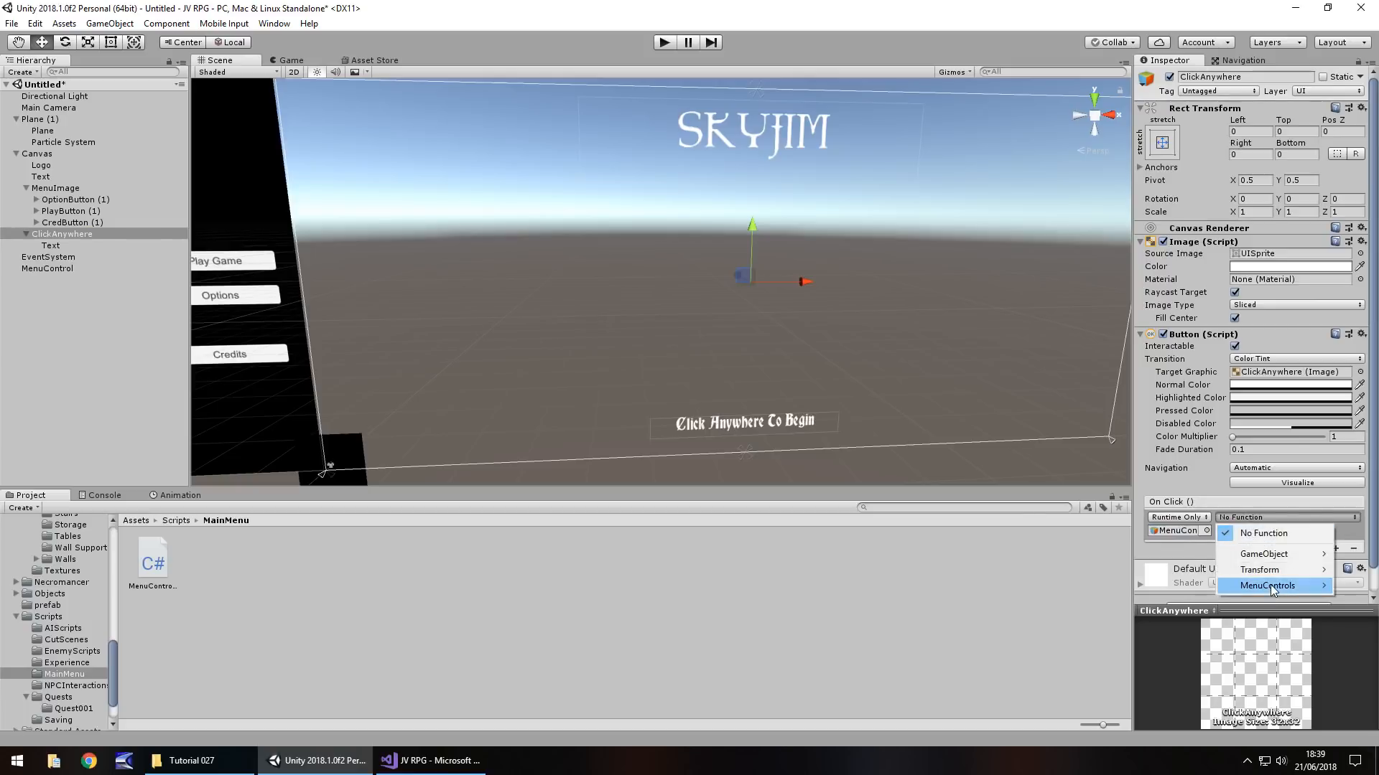
mouse_move(1270, 584)
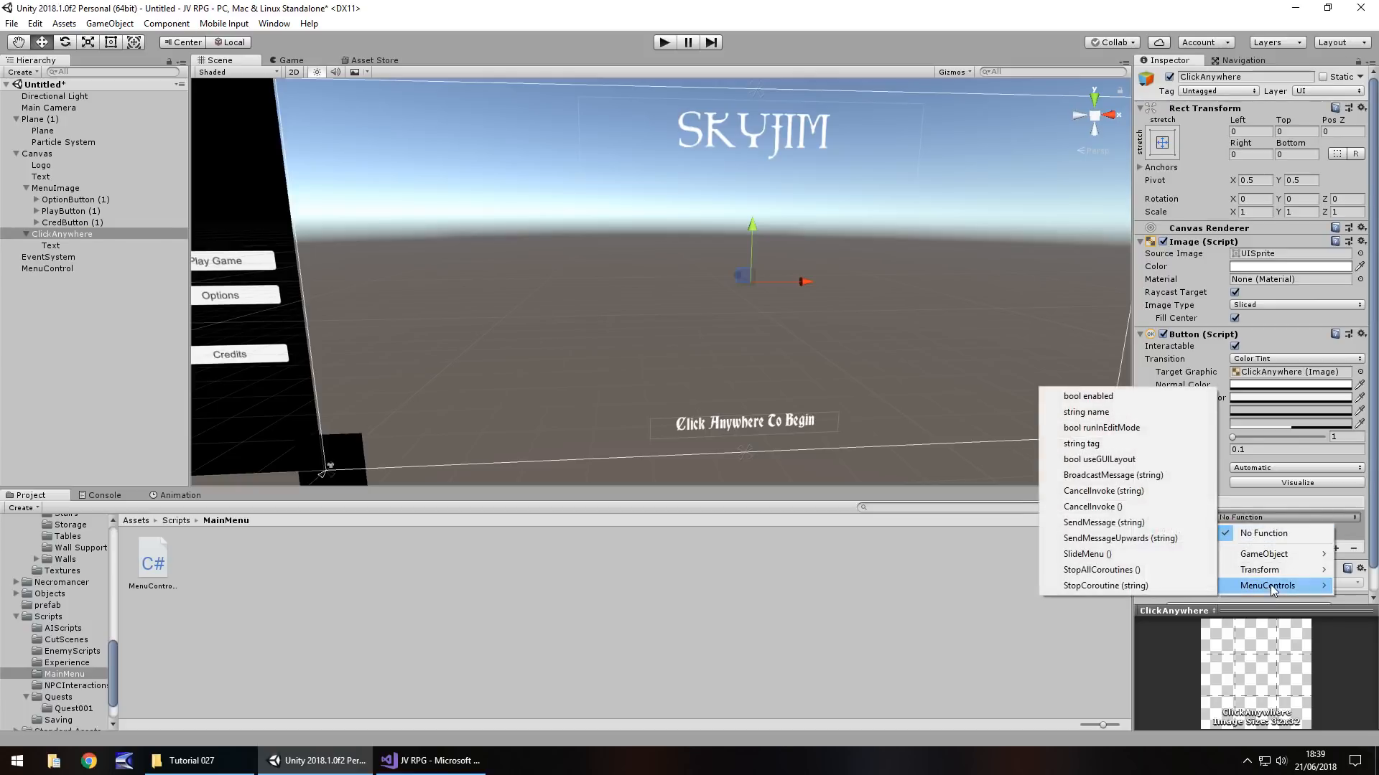
left_click(1087, 554)
- Playtest the title scene by triggering the full-screen button twice, and end play mode
left_click(446, 592)
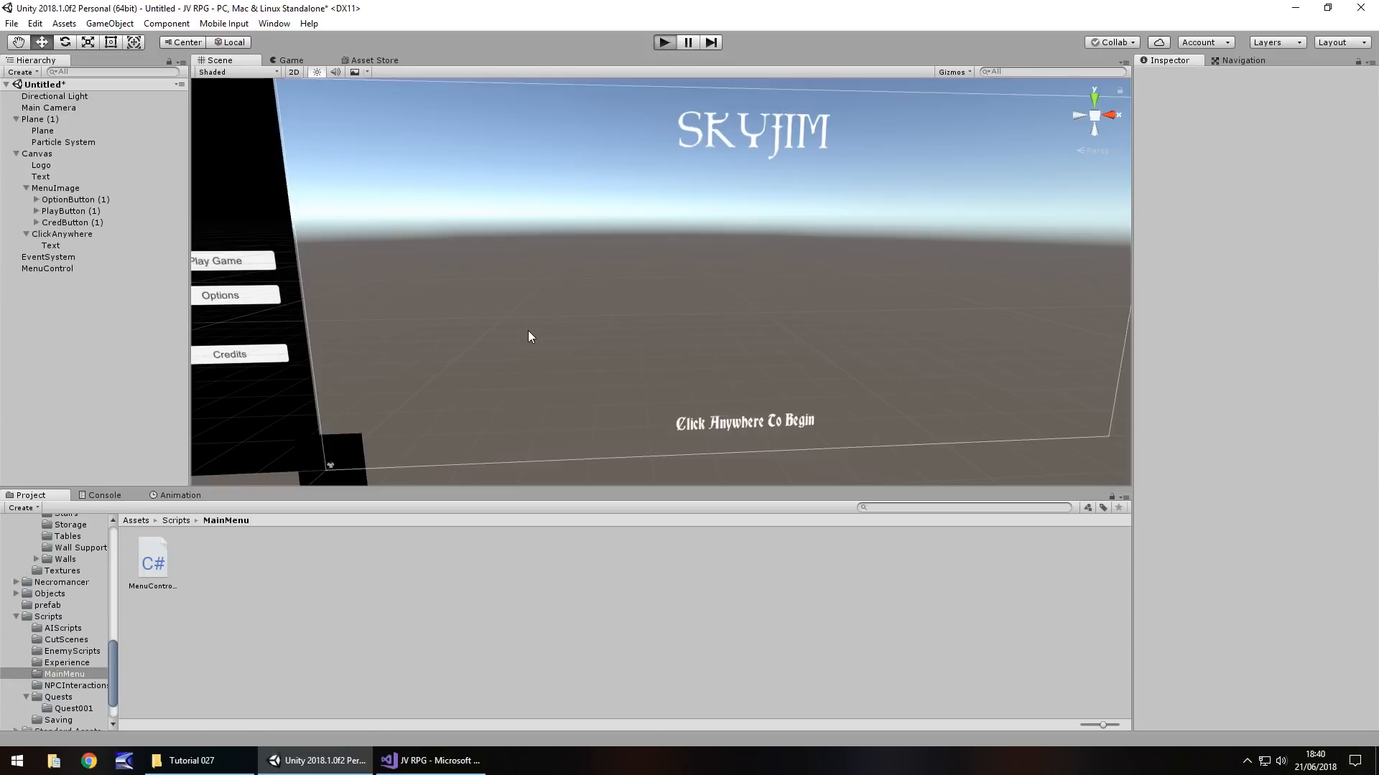
key("ctrl+p")
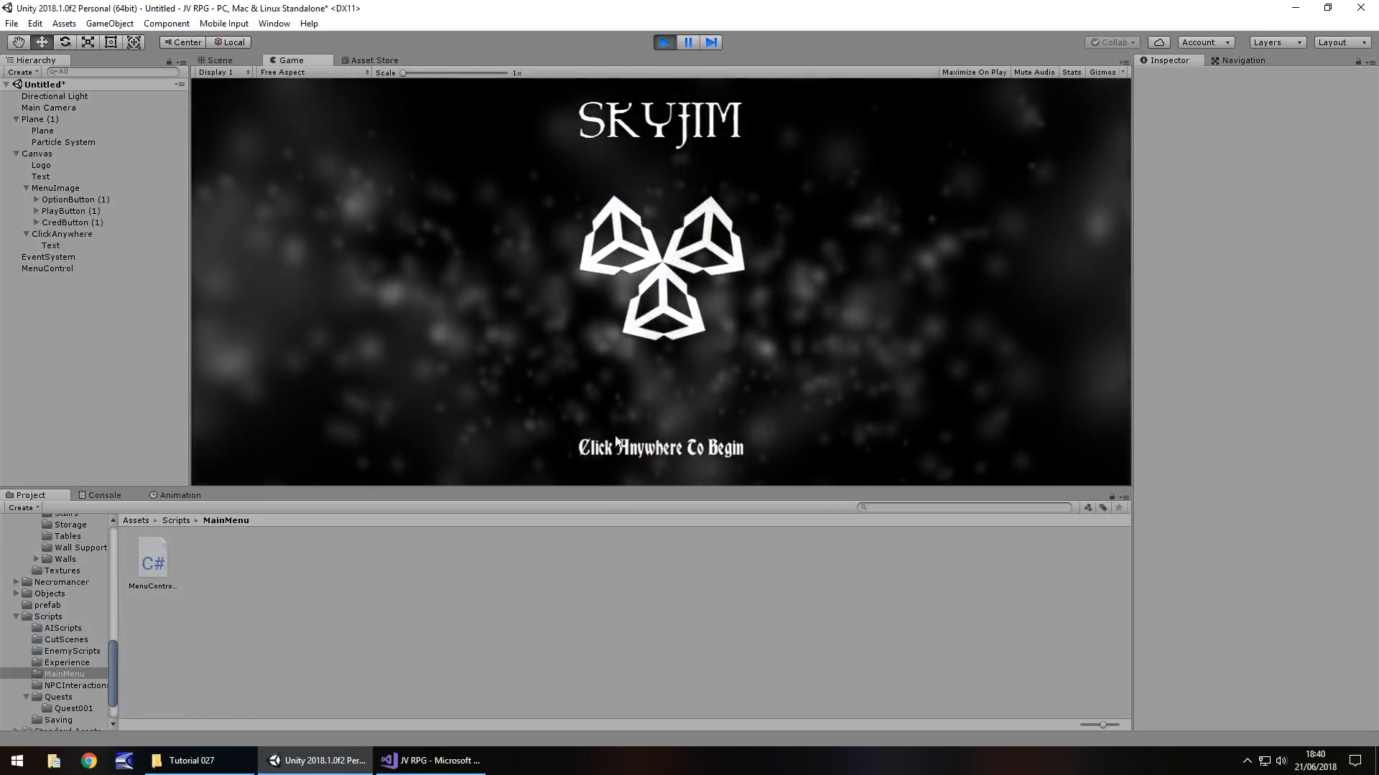
left_click(771, 291)
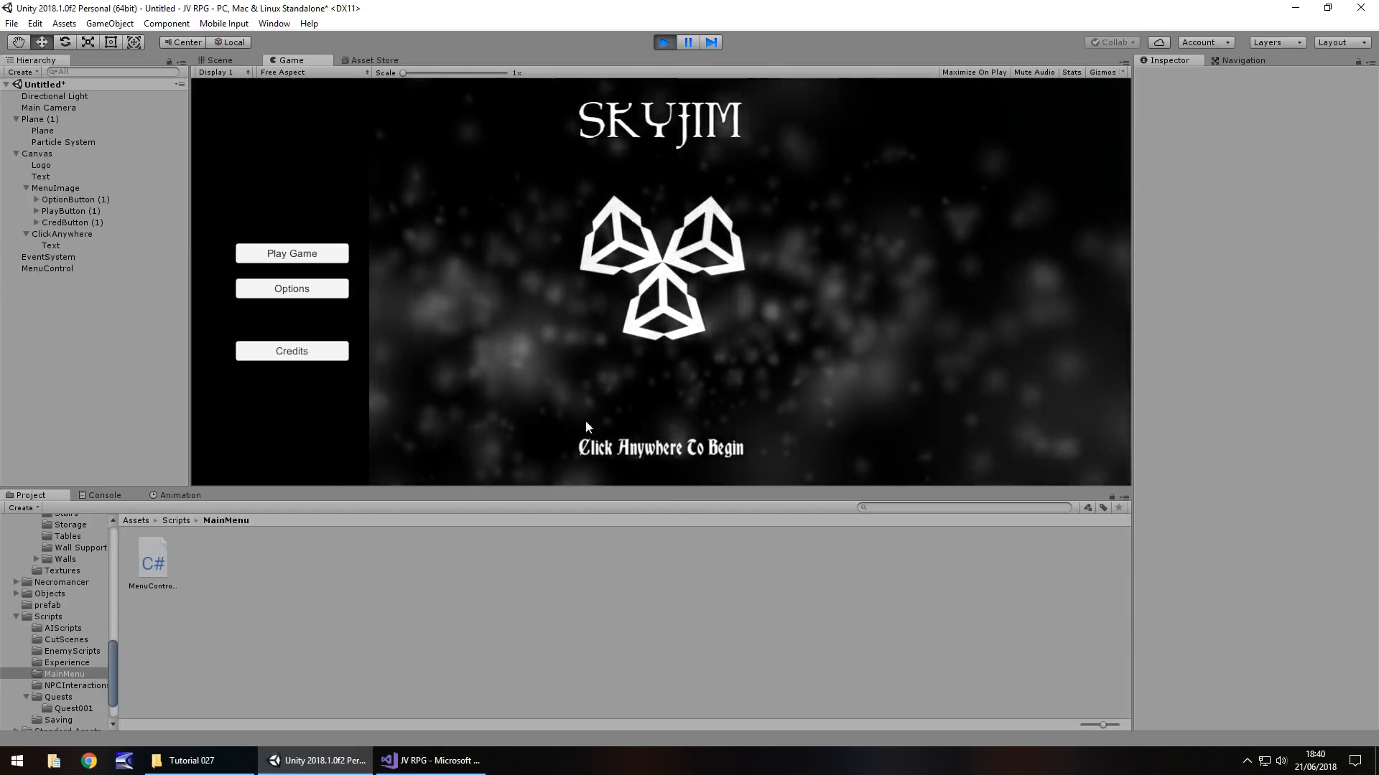
left_click(507, 394)
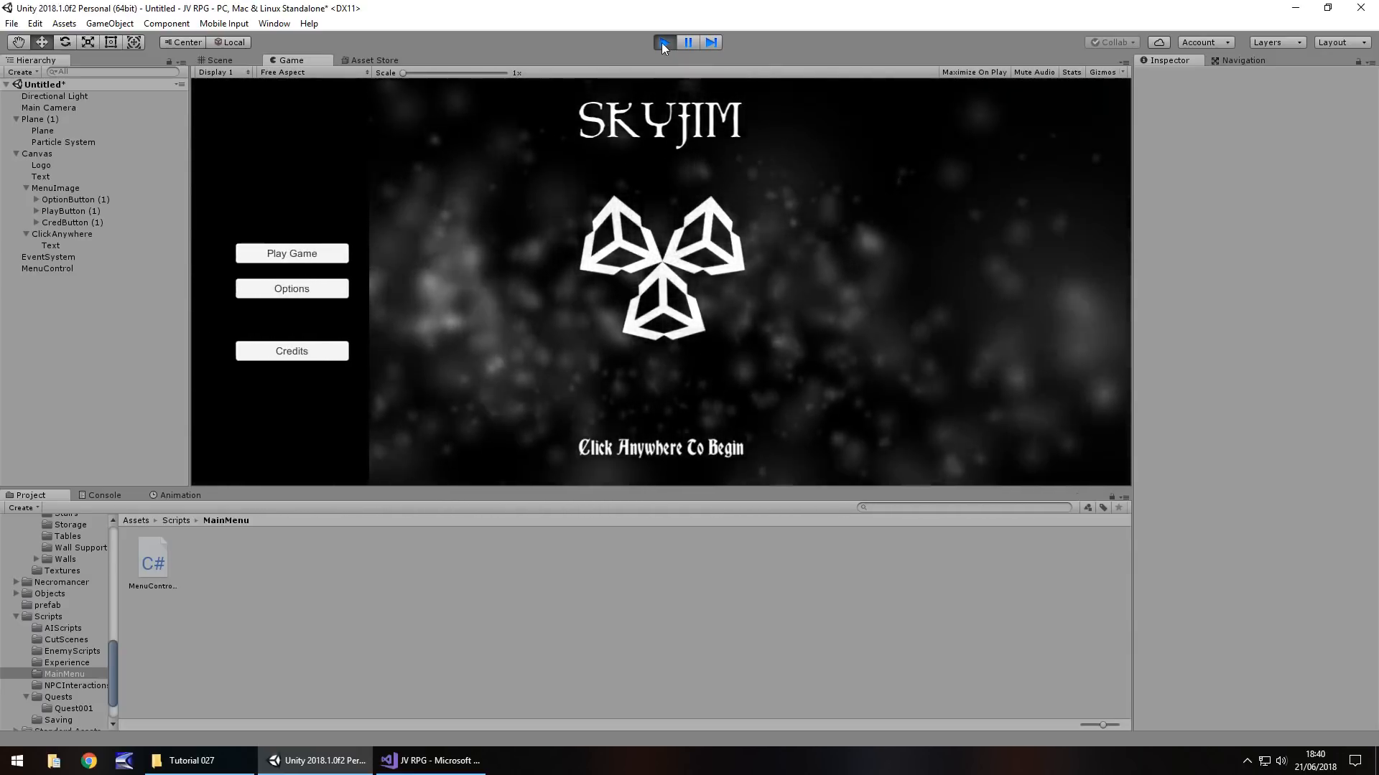
left_click(663, 42)
- Switch to Visual Studio and declare a public GameObject variable anywhereButton below menuSlider in the MenuControls script
left_click(435, 761)
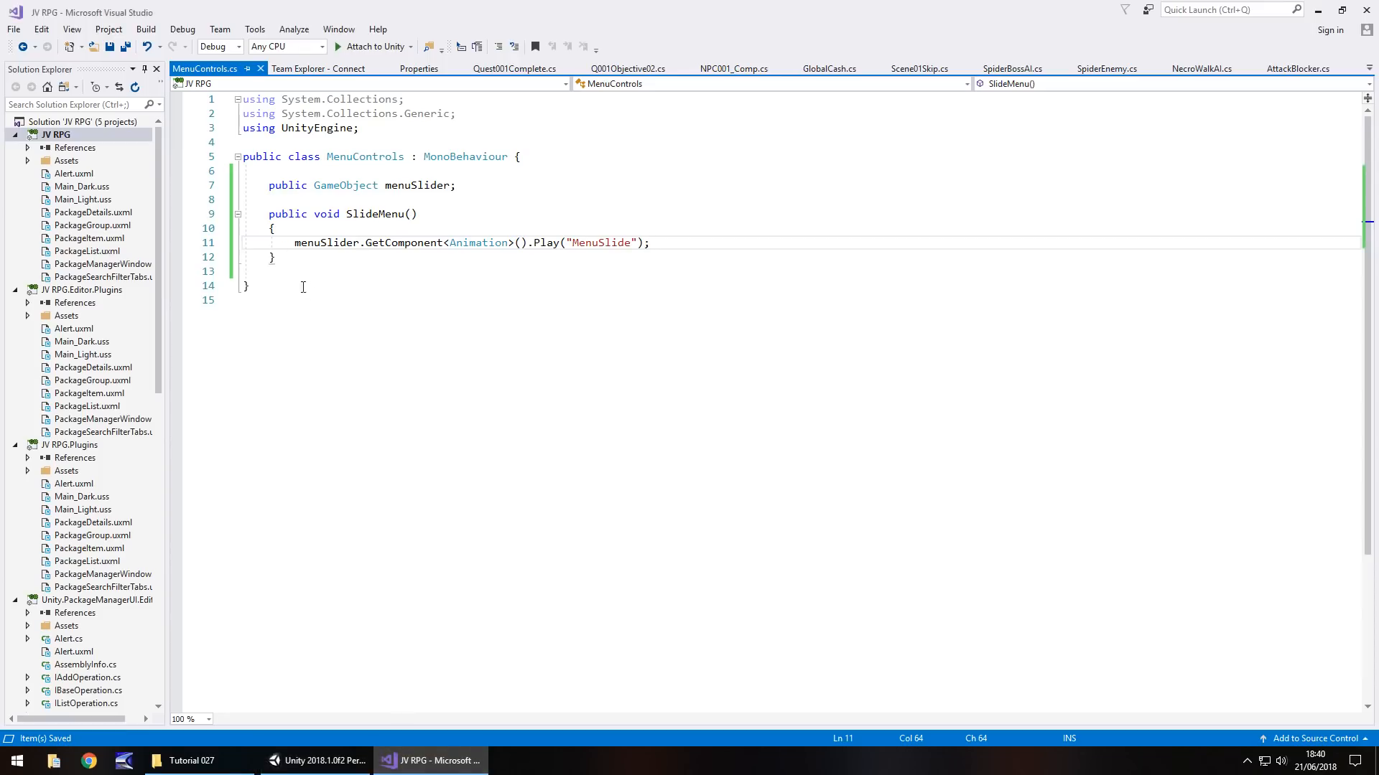
left_click(468, 188)
key("Return")
type("pu")
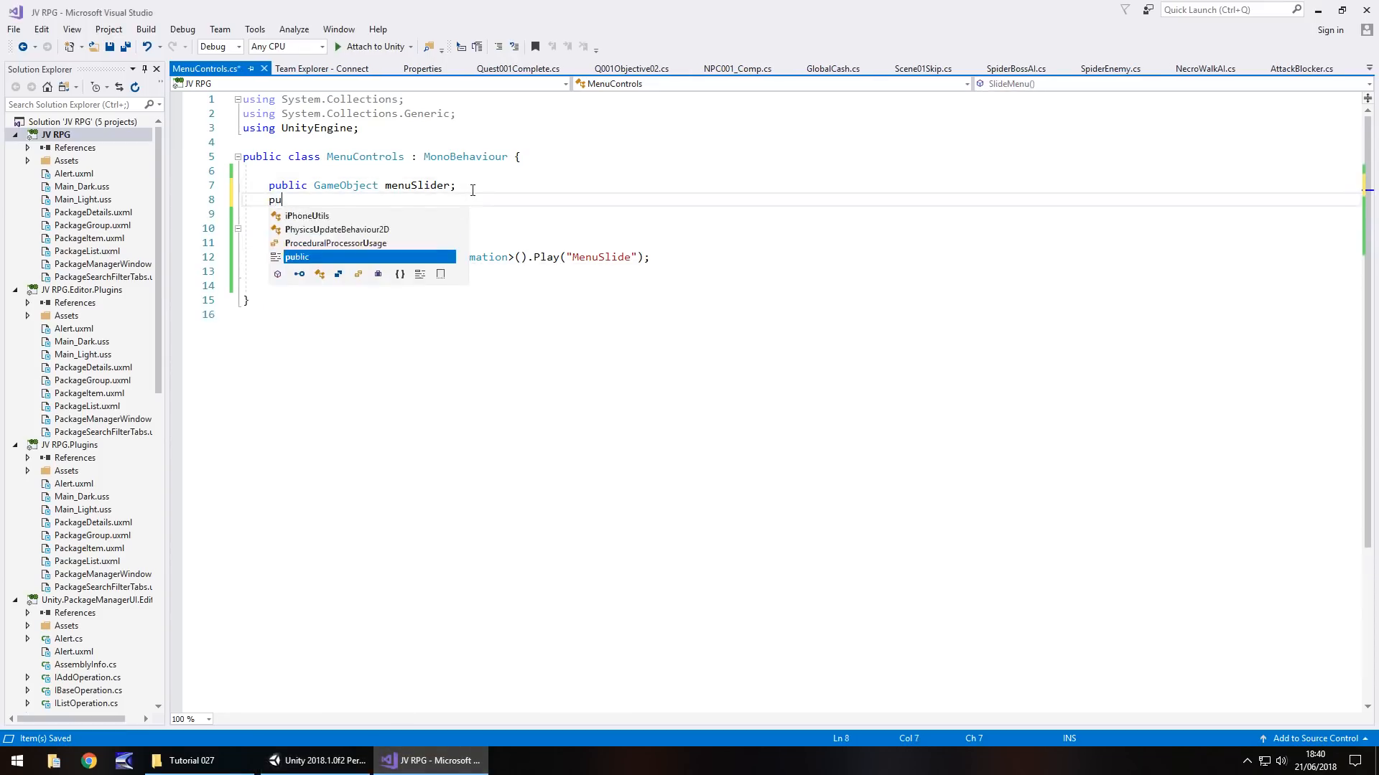
type("blic Game")
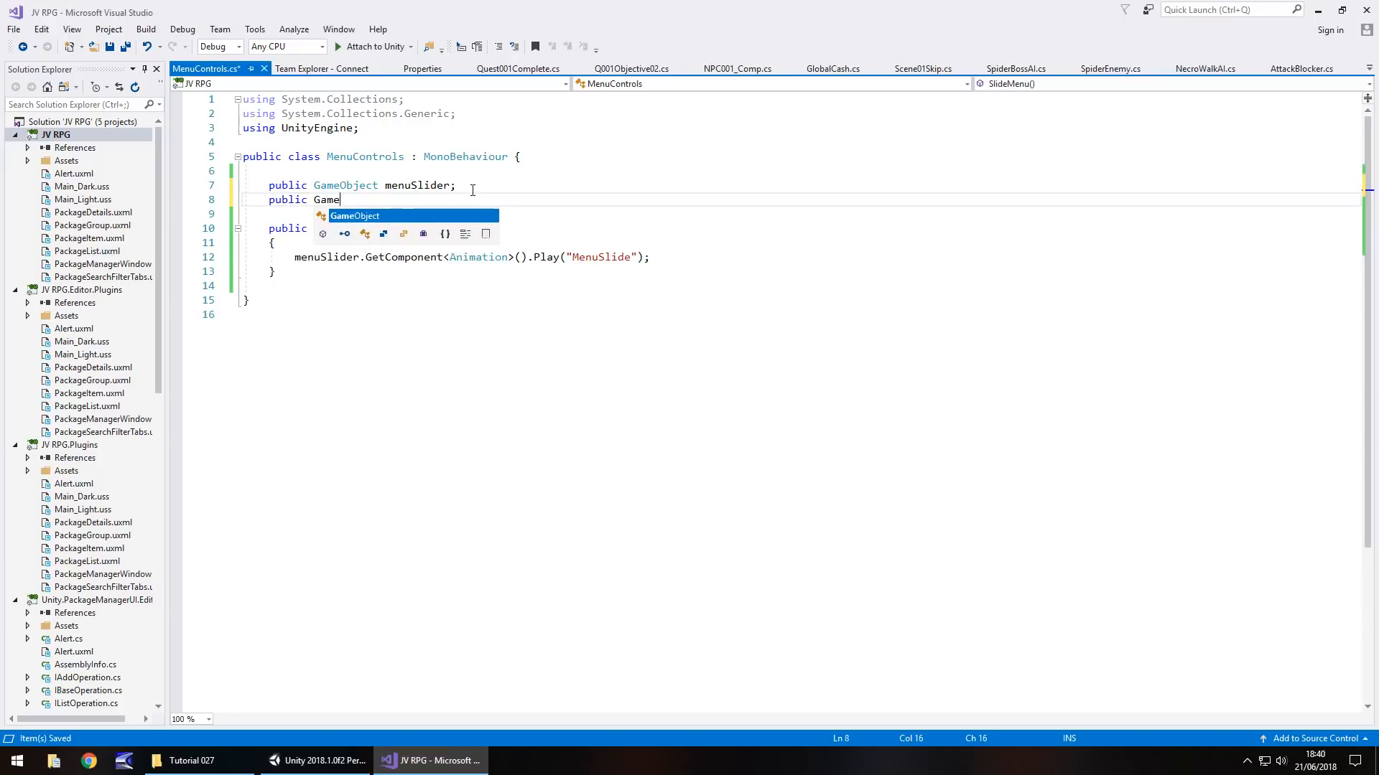
type("Object")
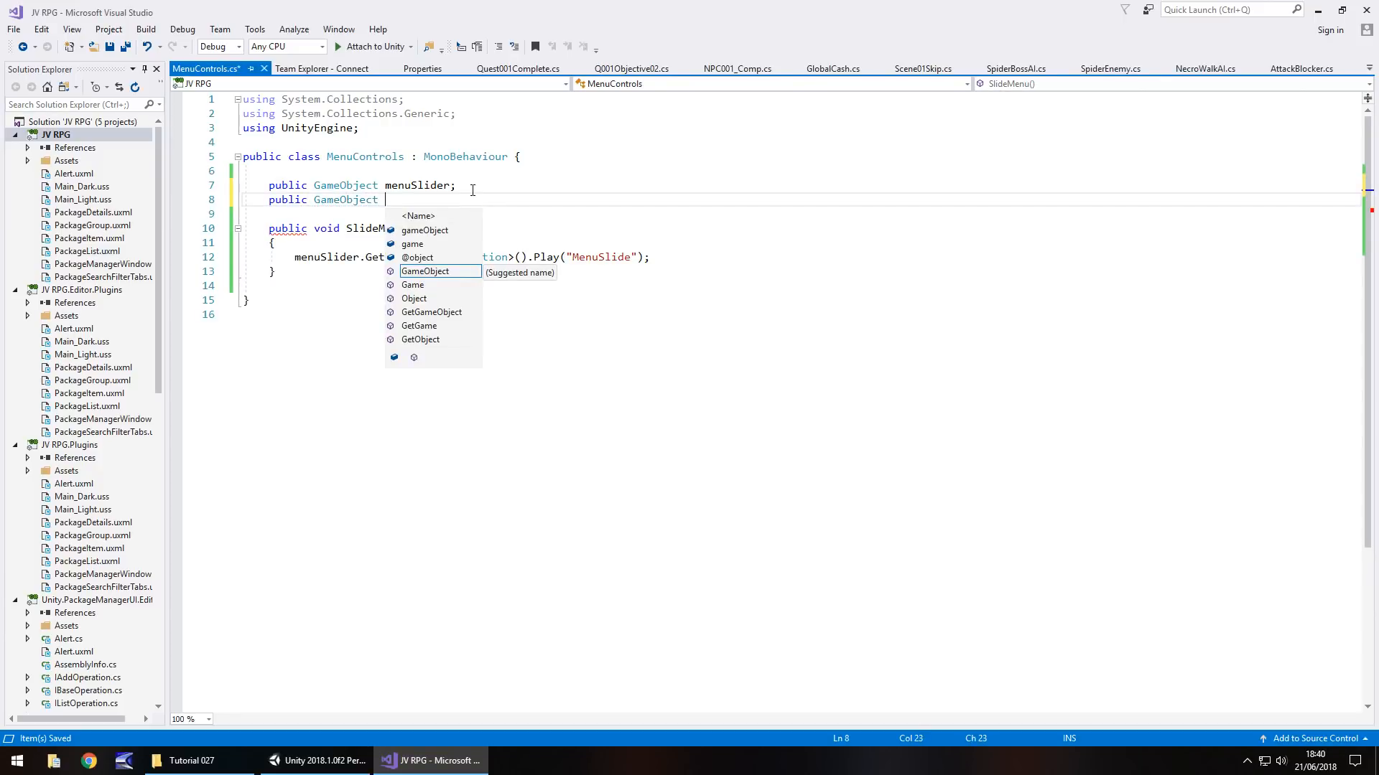
type(" any")
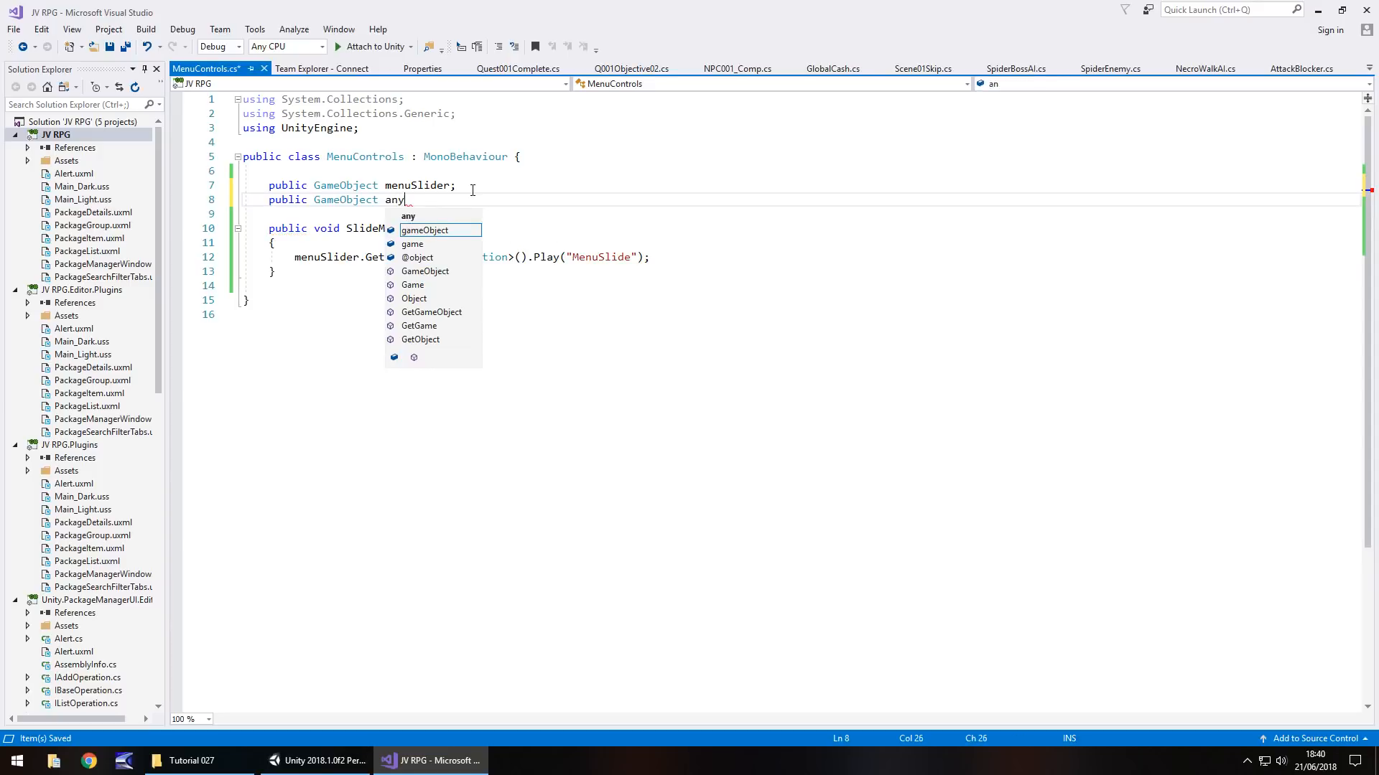
type("whereButton;")
- Declare a public GameObject variable anywhereText on a new line below anywhereButton
key("Return")
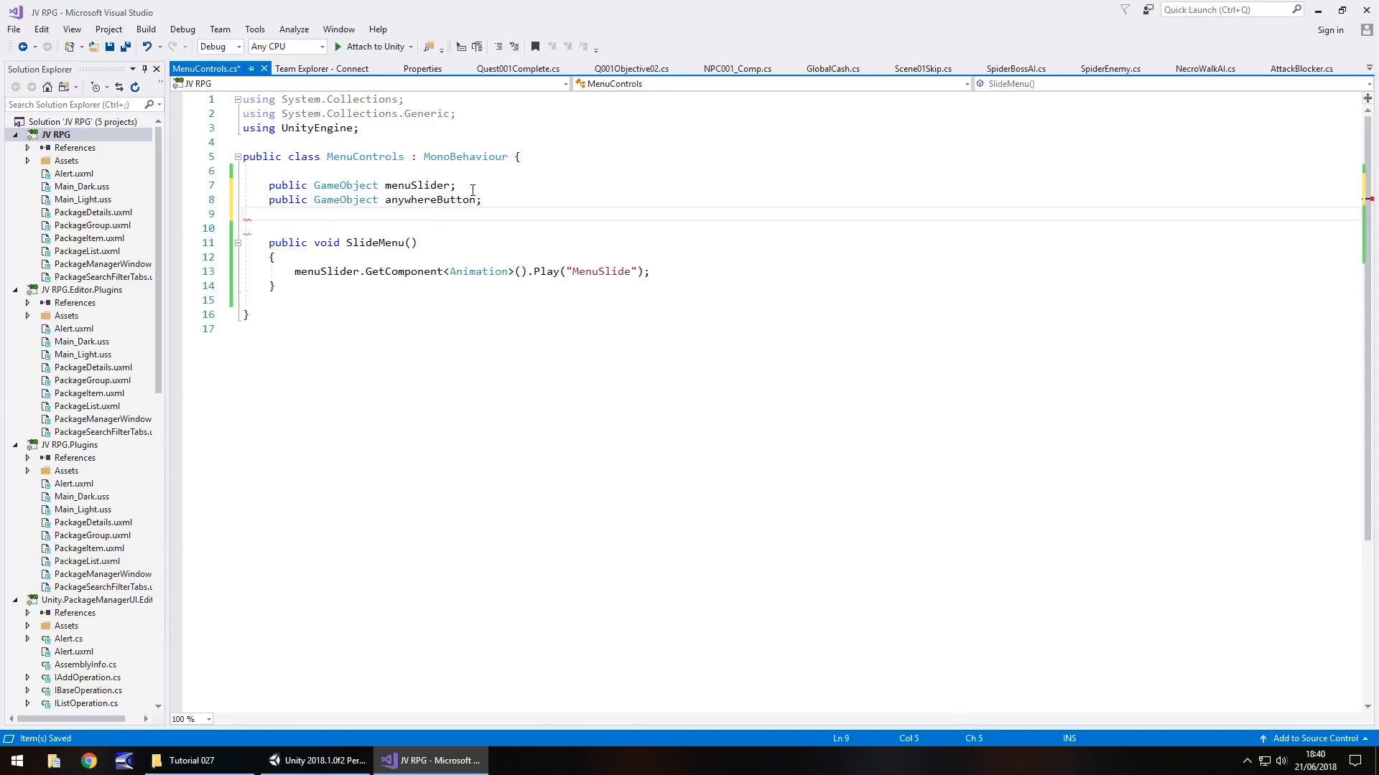
type("public Game")
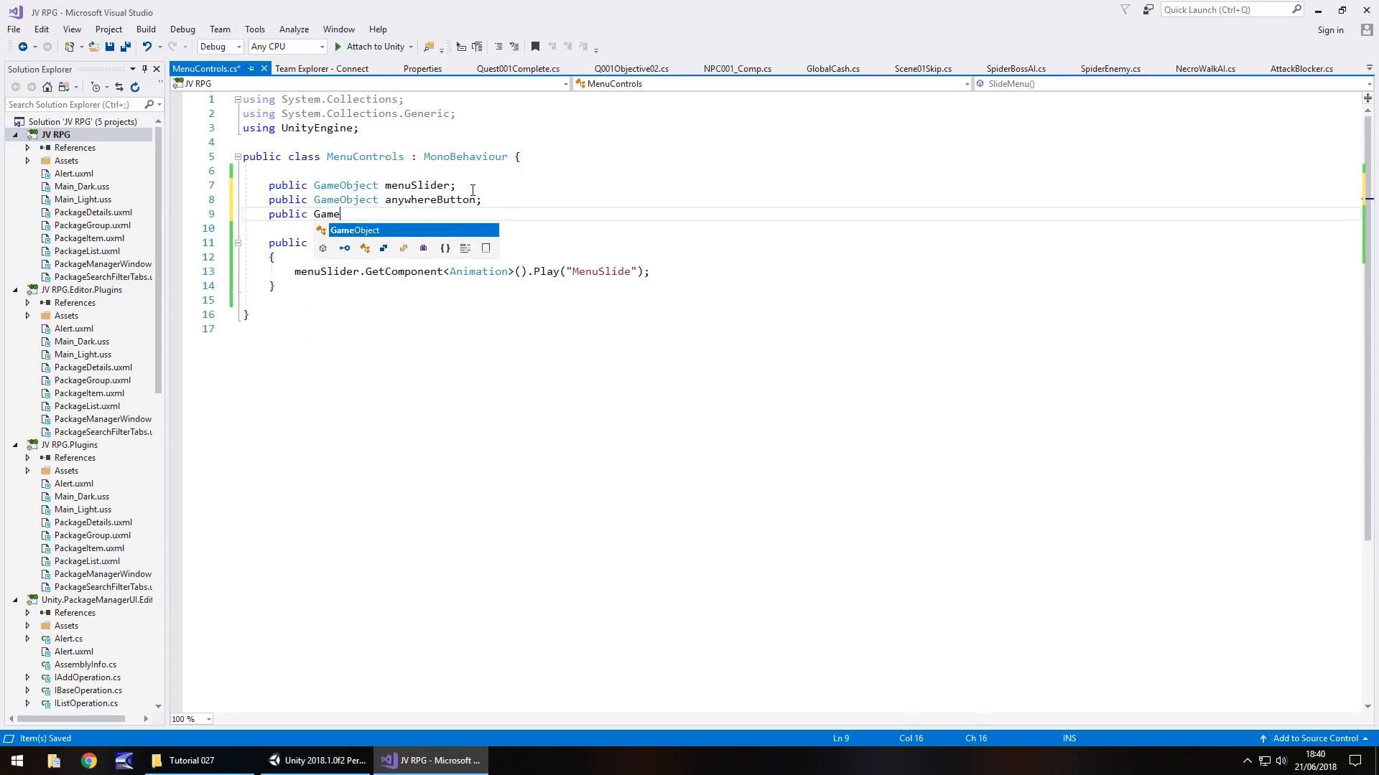
type("Object")
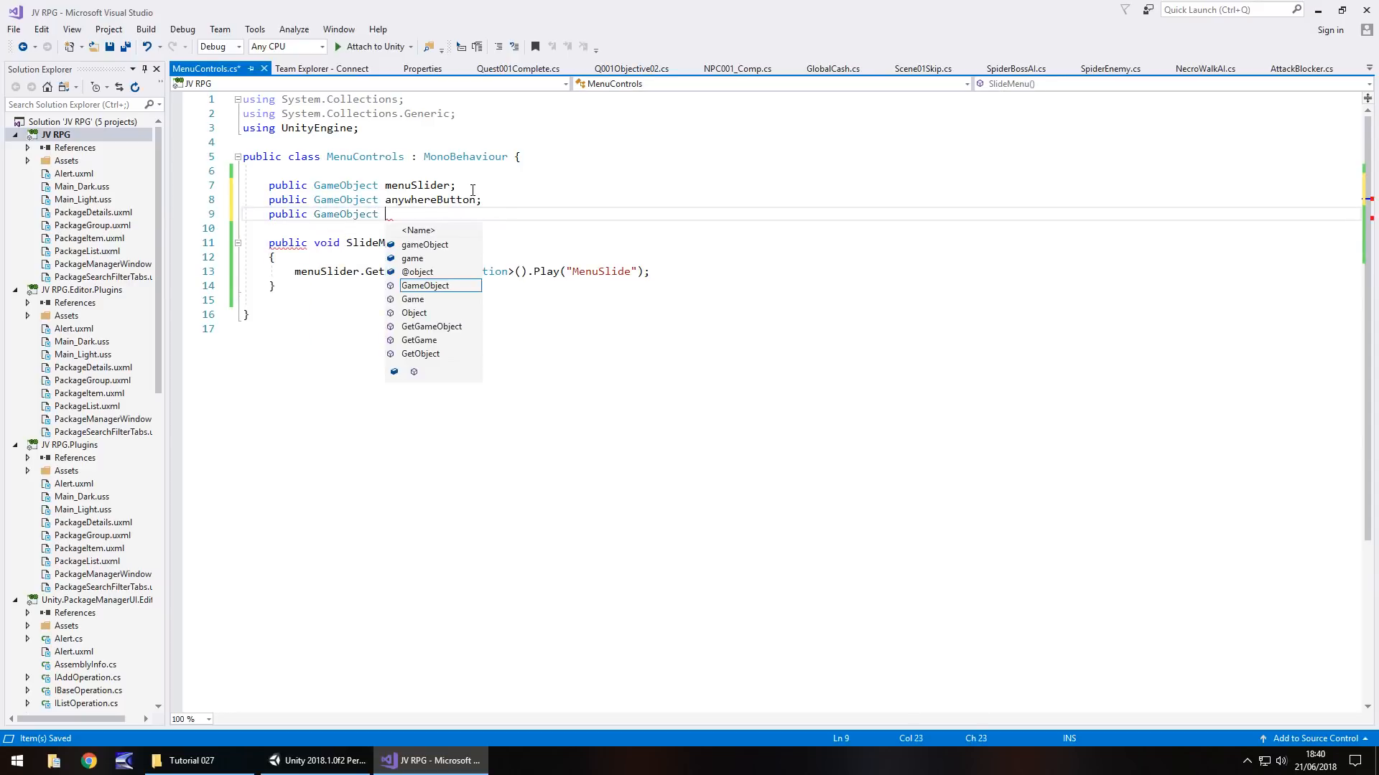
type(" anywhereTex")
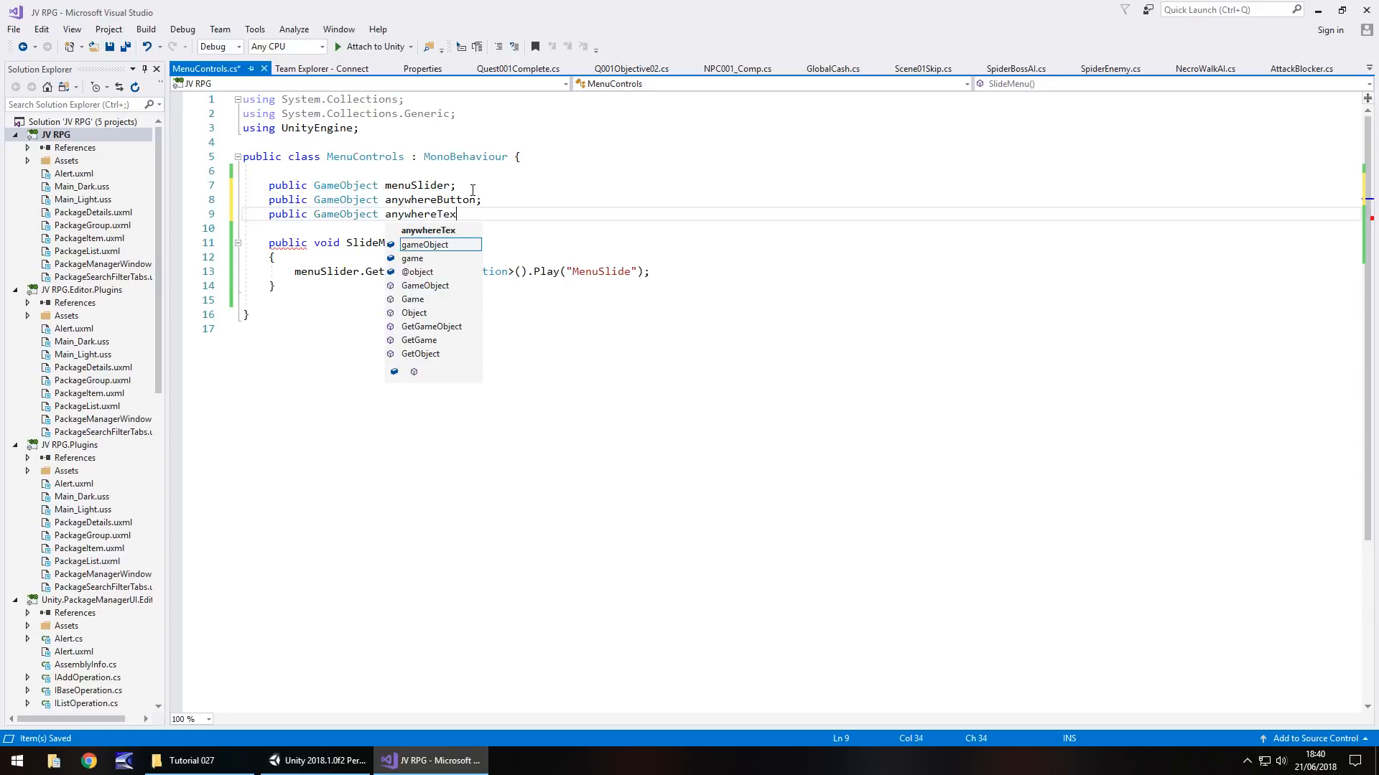
type("t;")
- Add the line anywhereButton.SetActive(false); after the MenuSlide Play call inside SlideMenu()
left_click(655, 272)
key("Return")
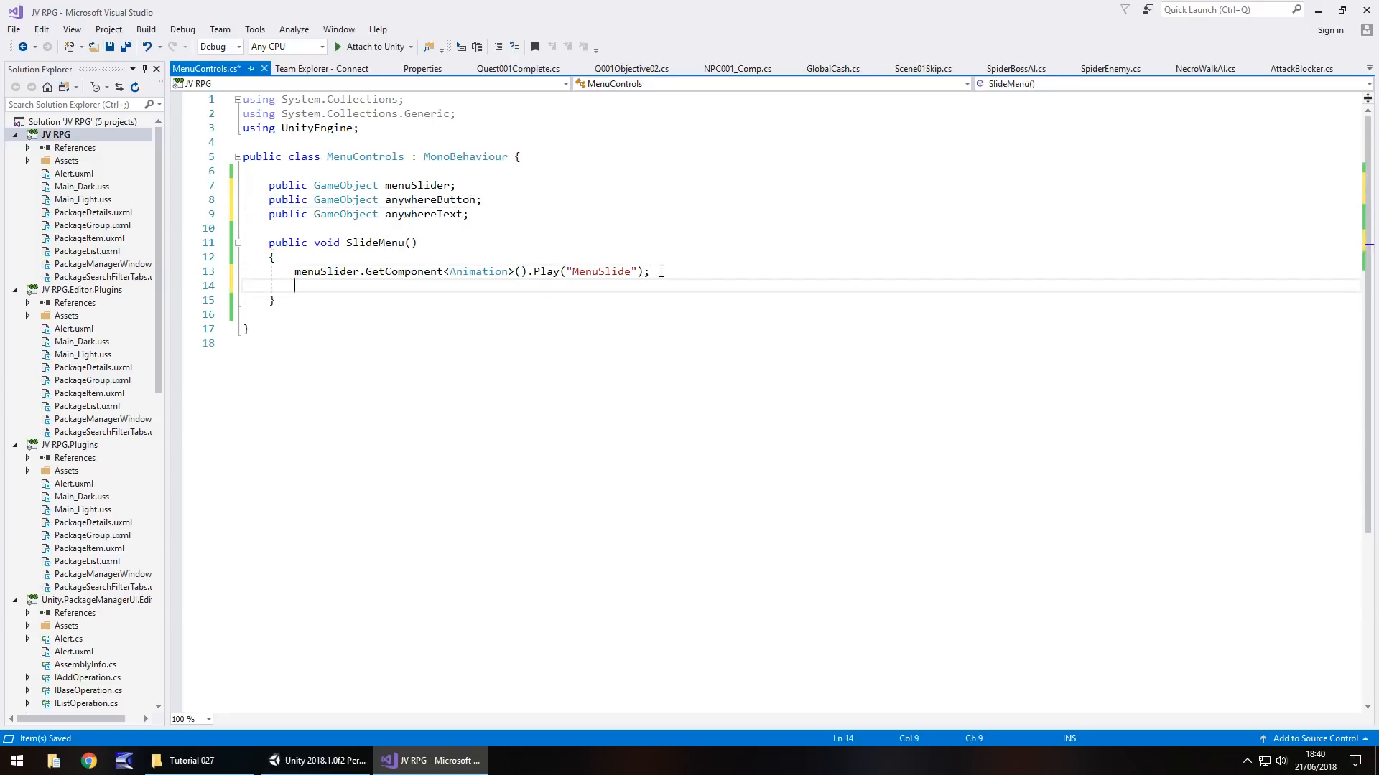
type("ah")
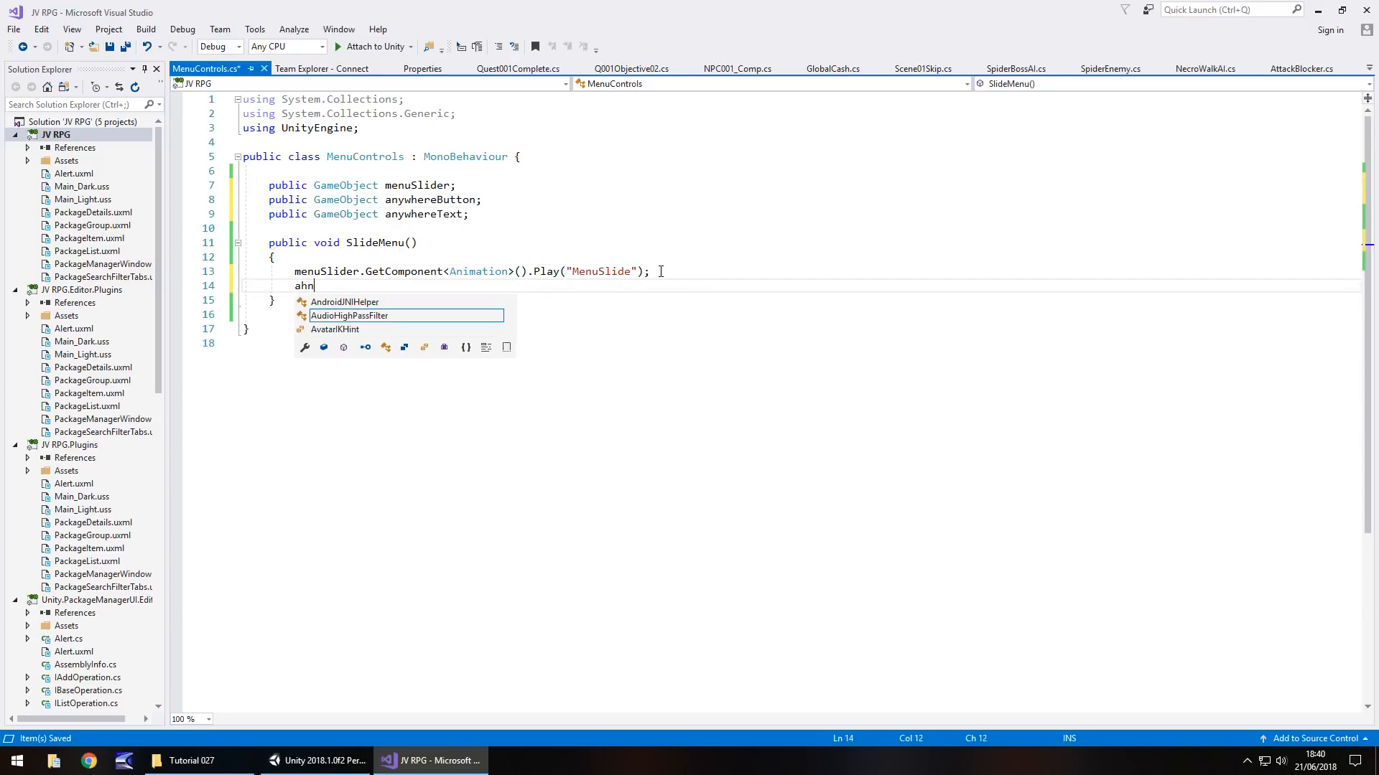
key("BackSpace")
type("nywher")
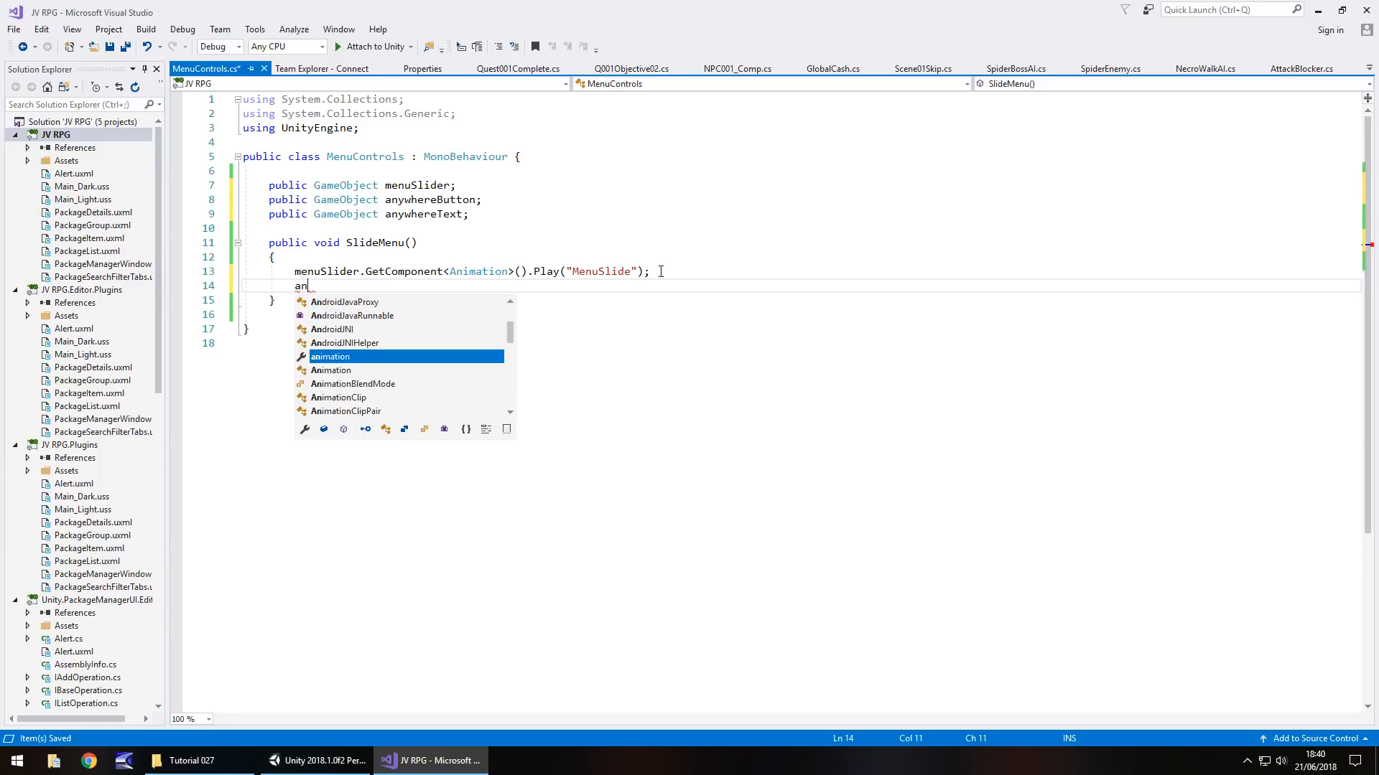
type("eButto")
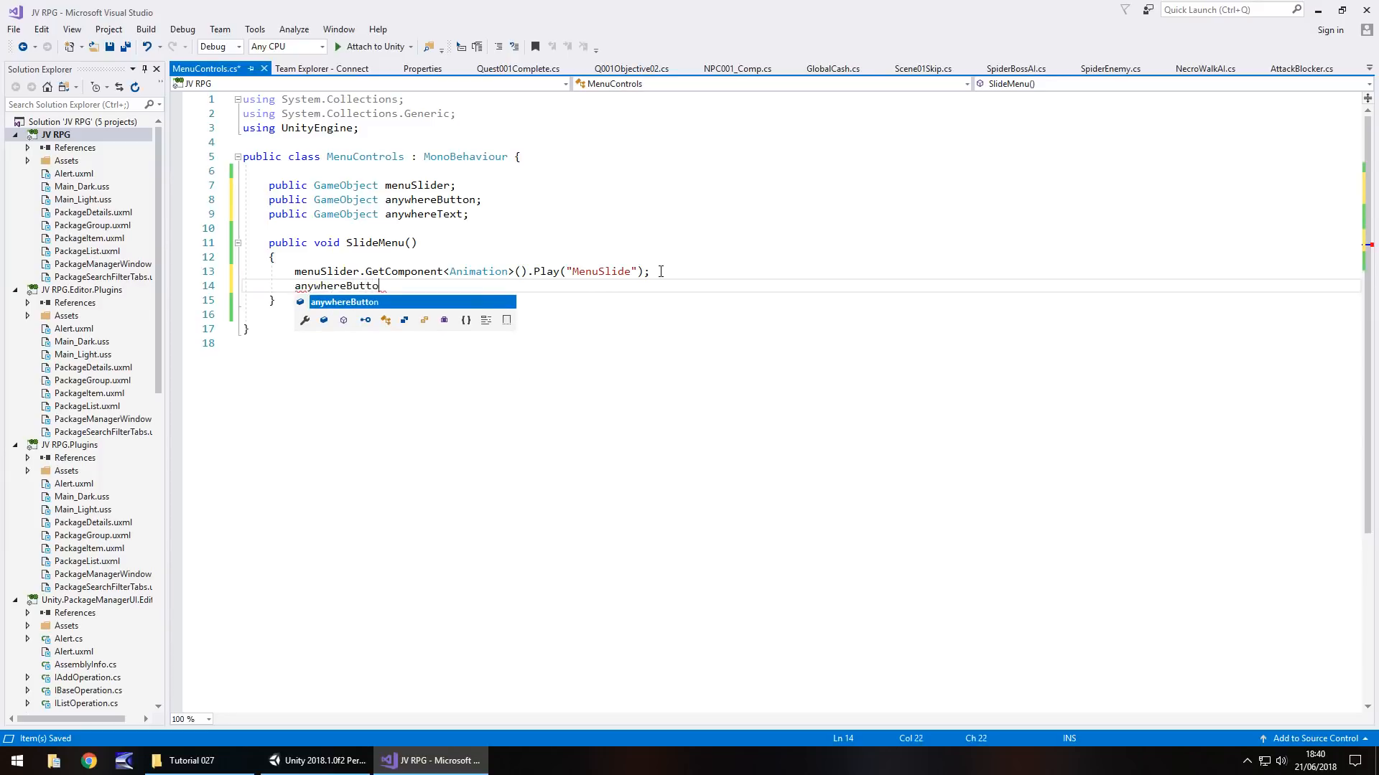
type("n.SetActive")
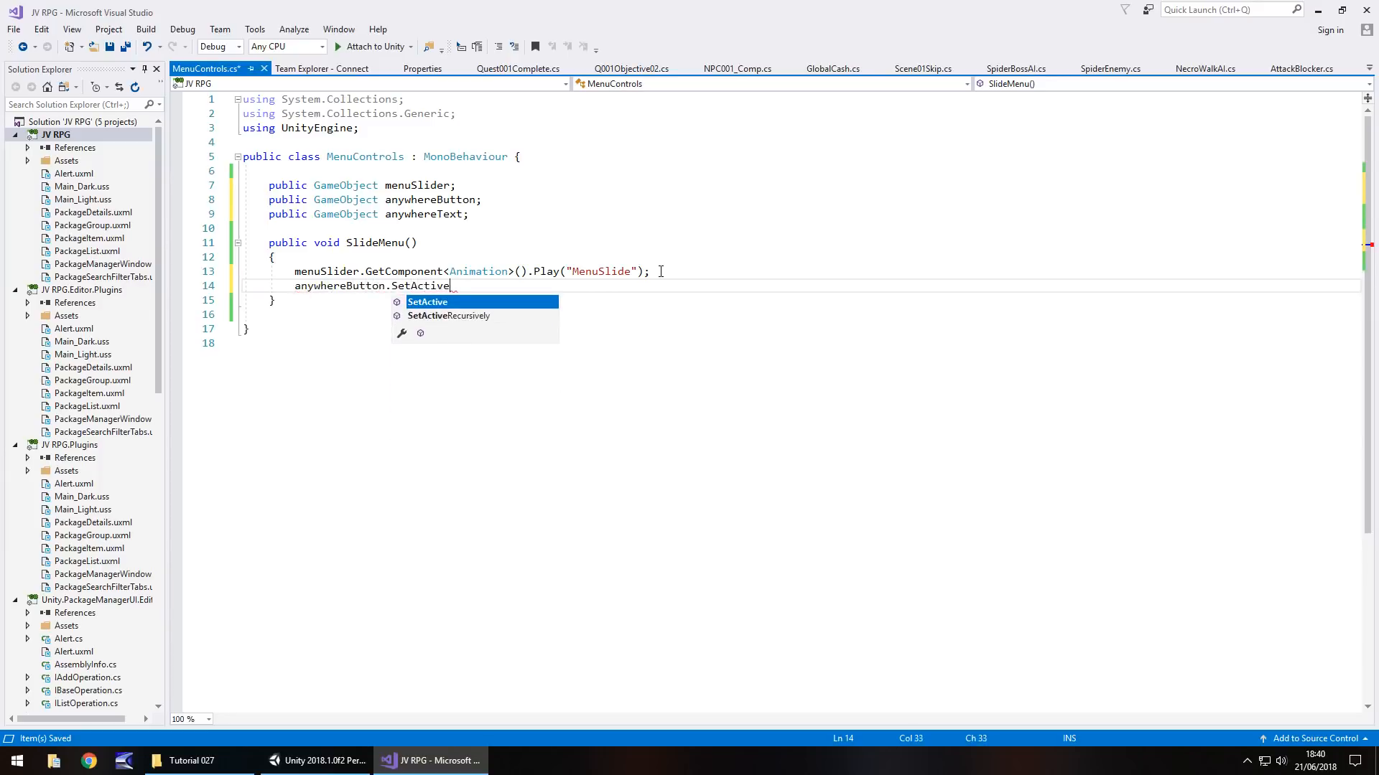
type("(falkse)")
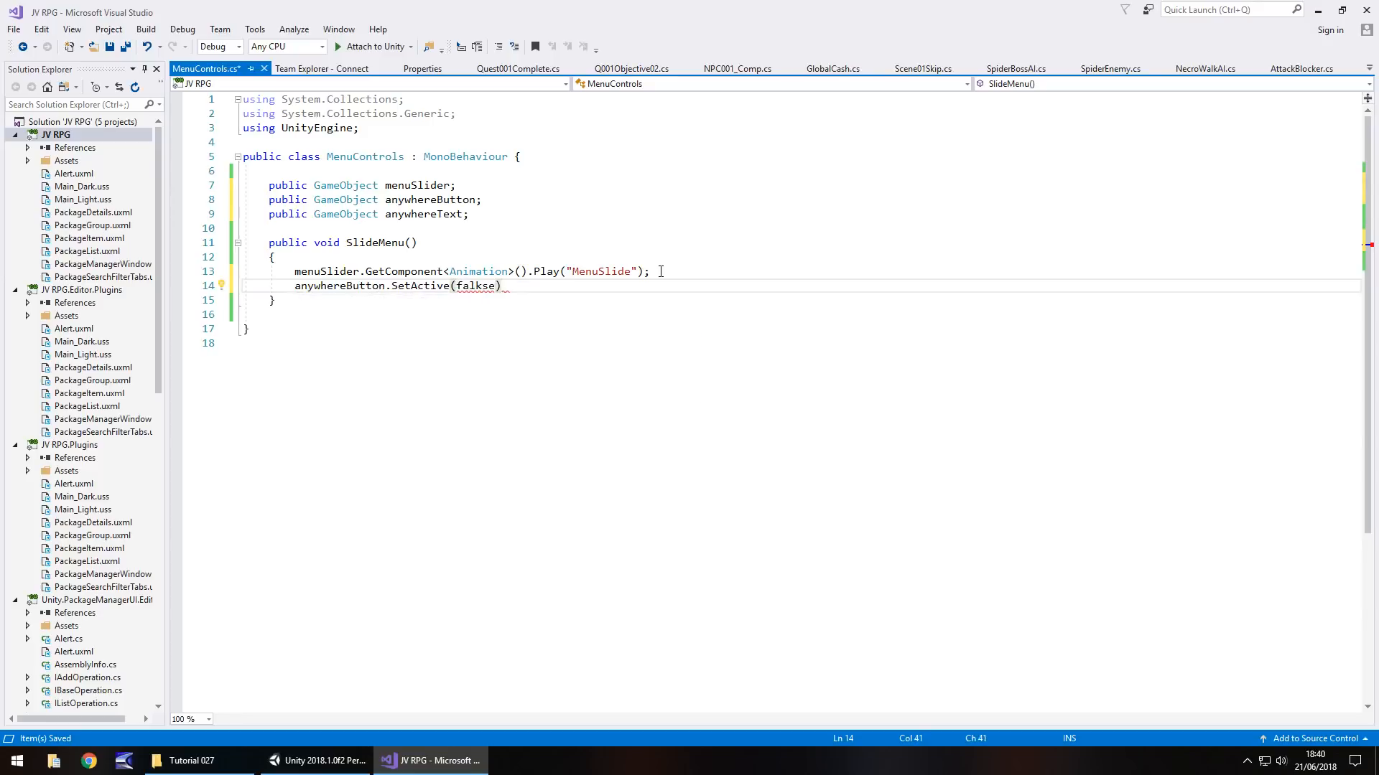
type(";")
left_click(479, 287)
key("BackSpace")
- Add anywhereText.SetActive(false); as the last line of SlideMenu() and save the script
key("Return")
type("anyw")
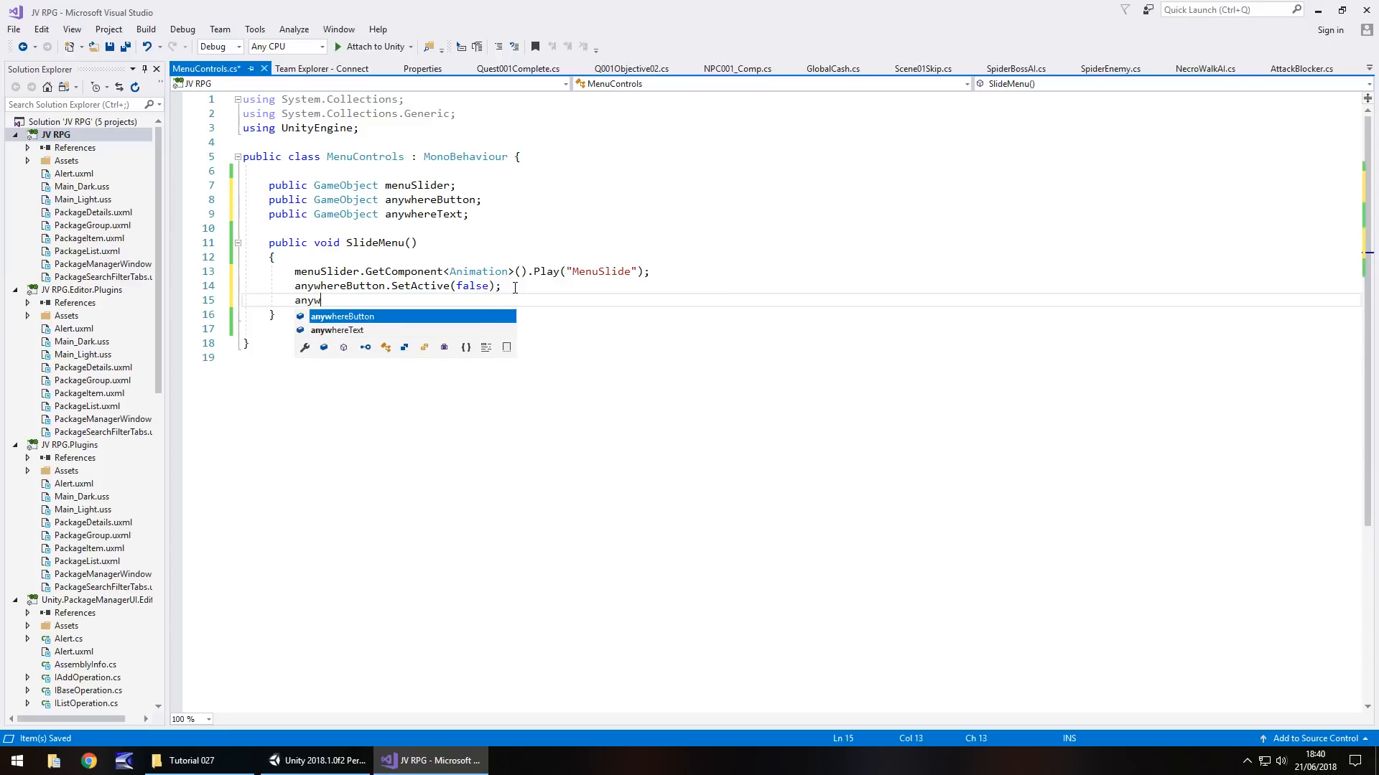
type("hereTex")
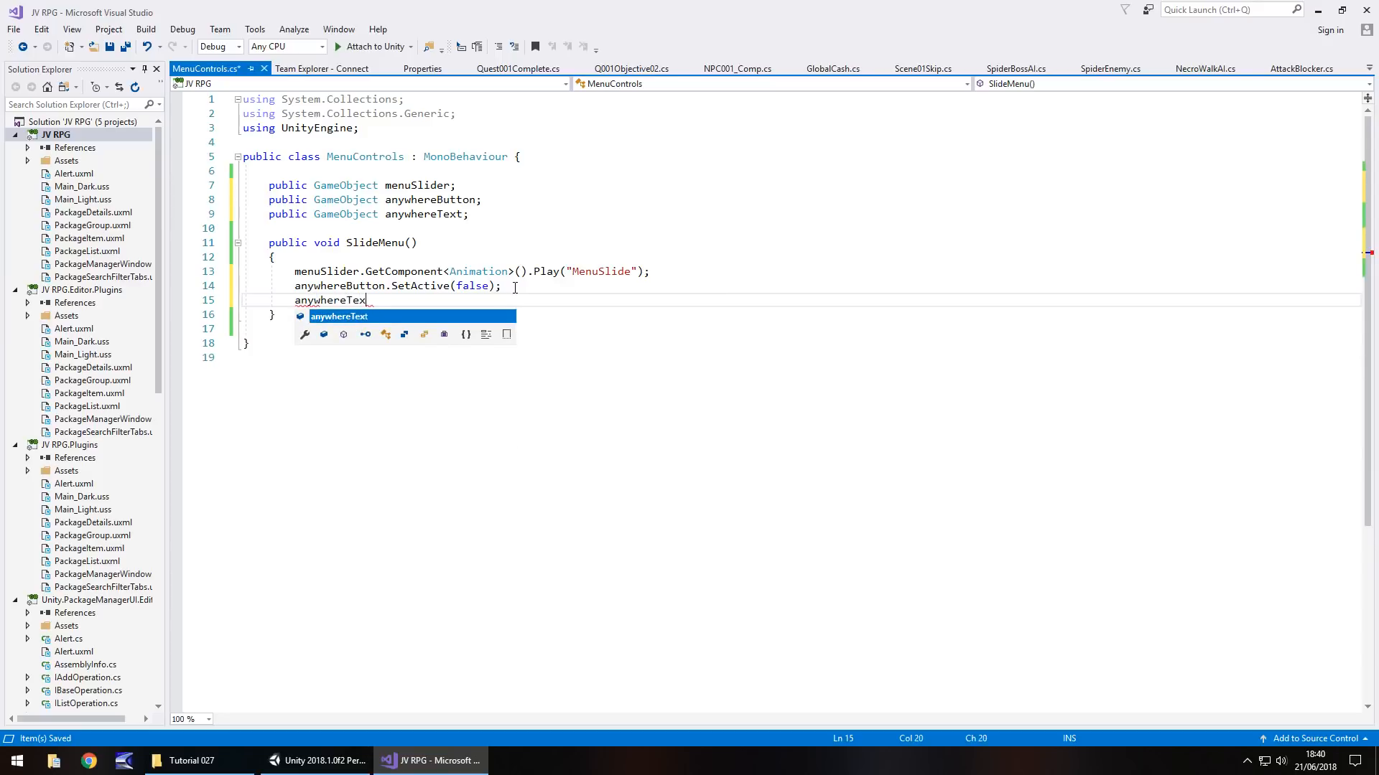
type("t.SetActive")
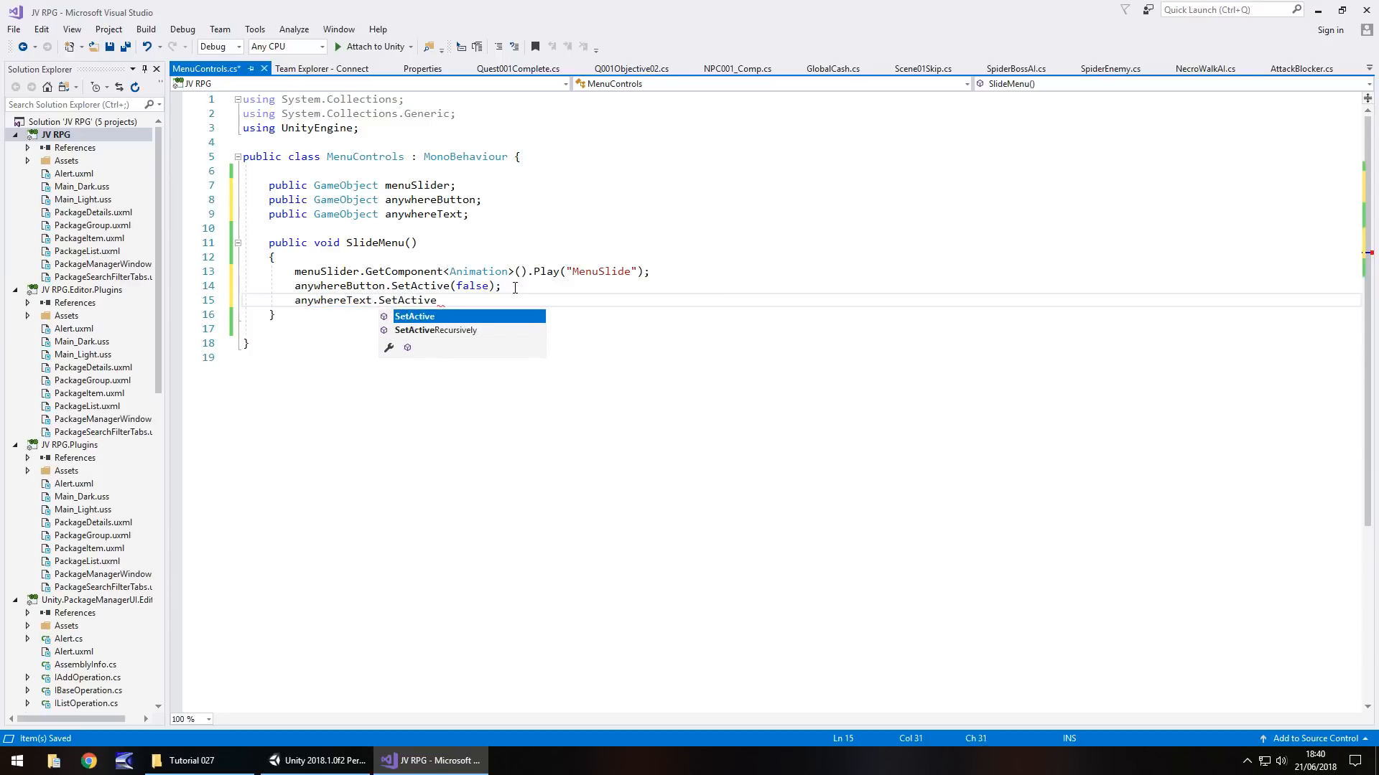
type("(false);")
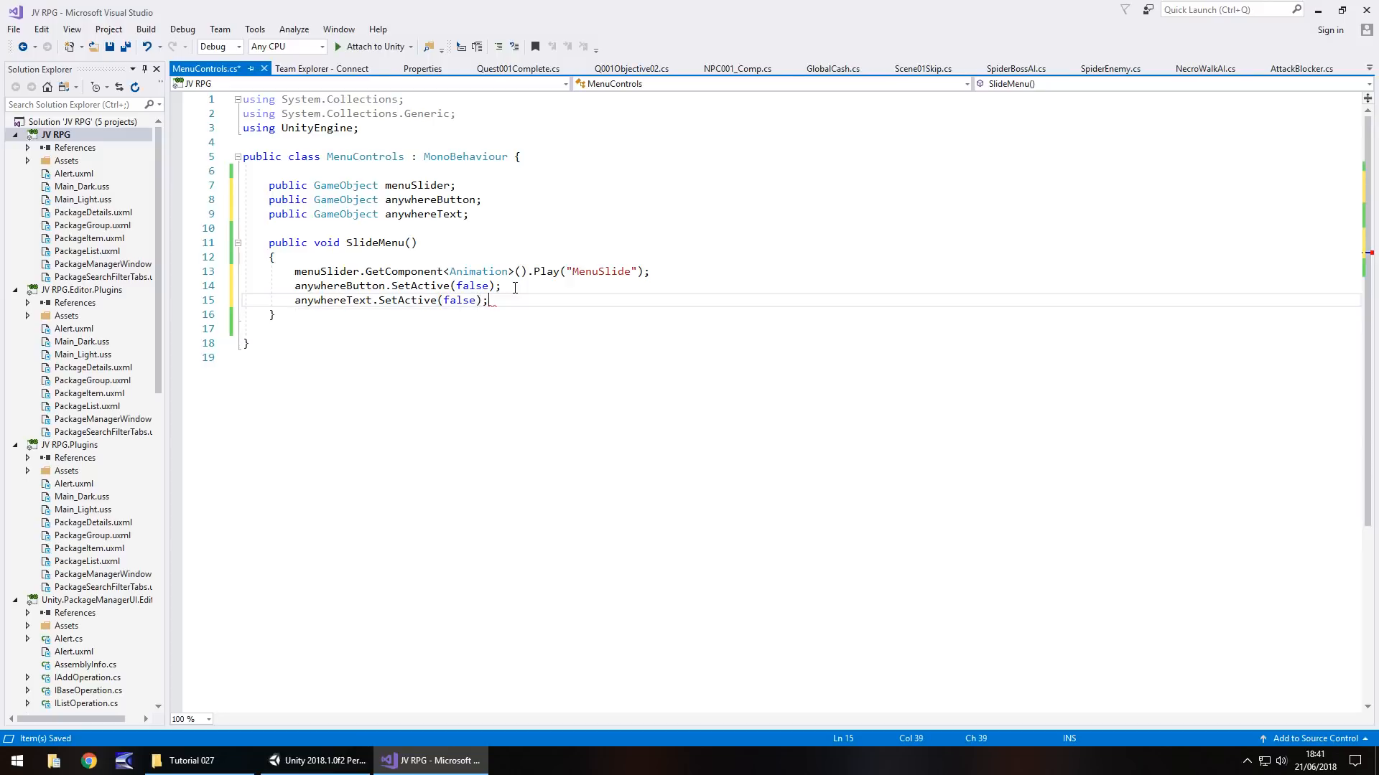
key("ctrl+s")
- Switch to Unity and open the Animations/MainMenu folder in the project assets
left_click(333, 763)
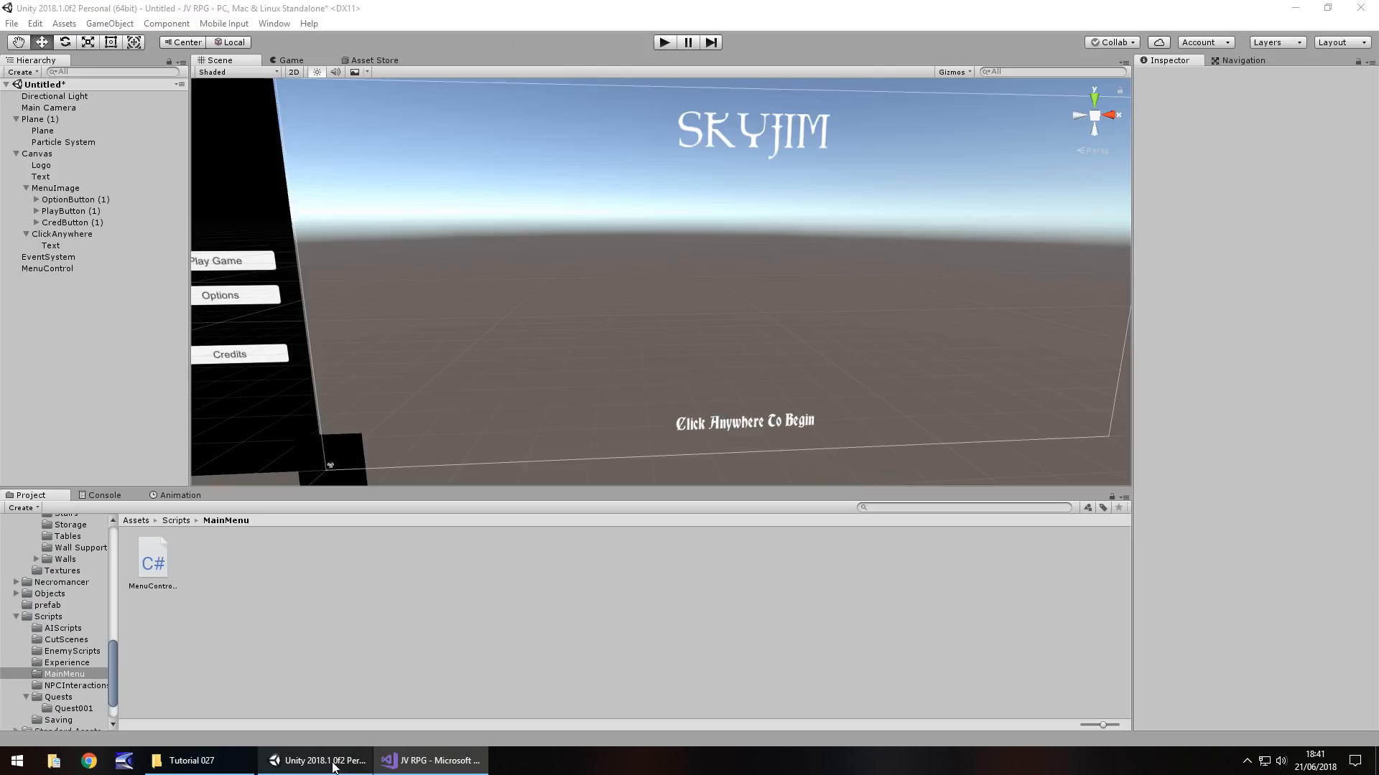
left_click_drag(109, 647, 114, 535)
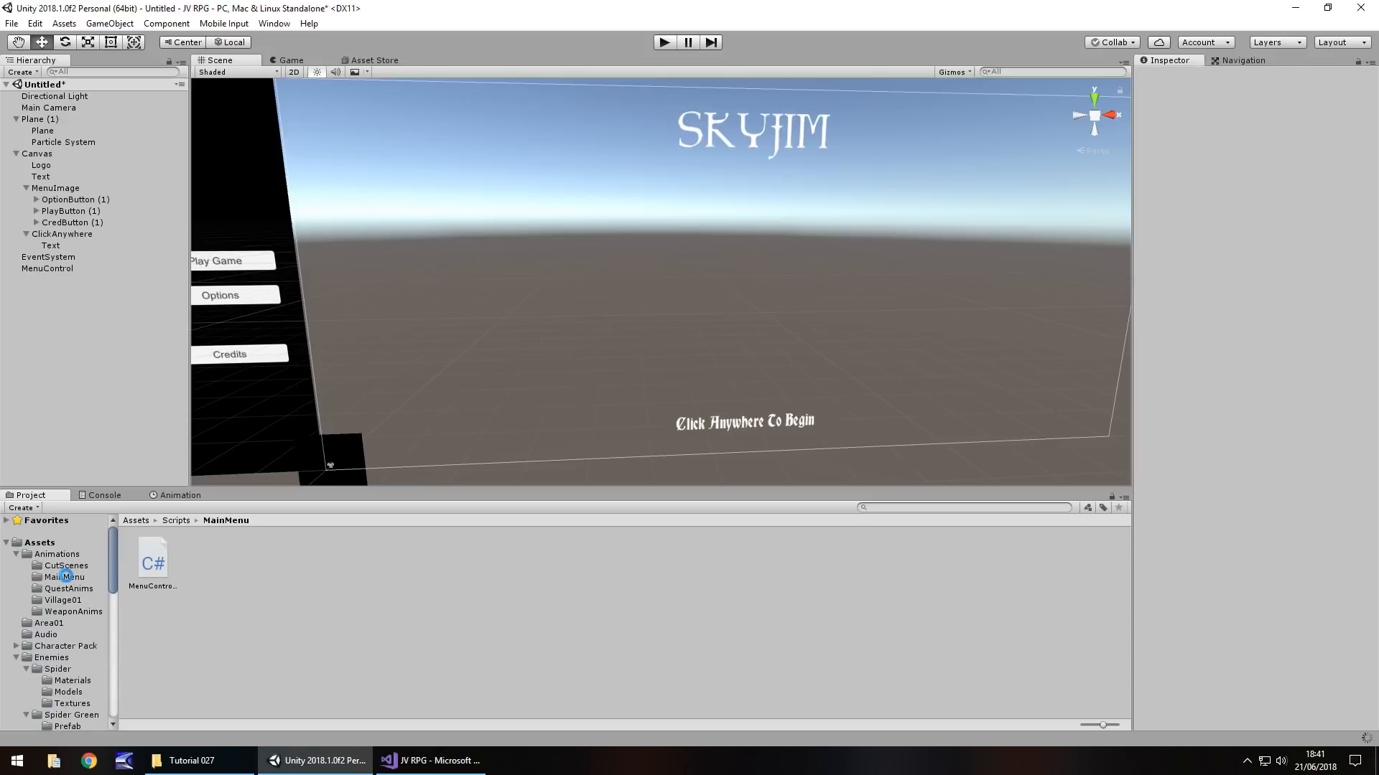
scroll(69, 574, "down", 10)
left_click(70, 576)
left_click_drag(114, 657, 111, 557)
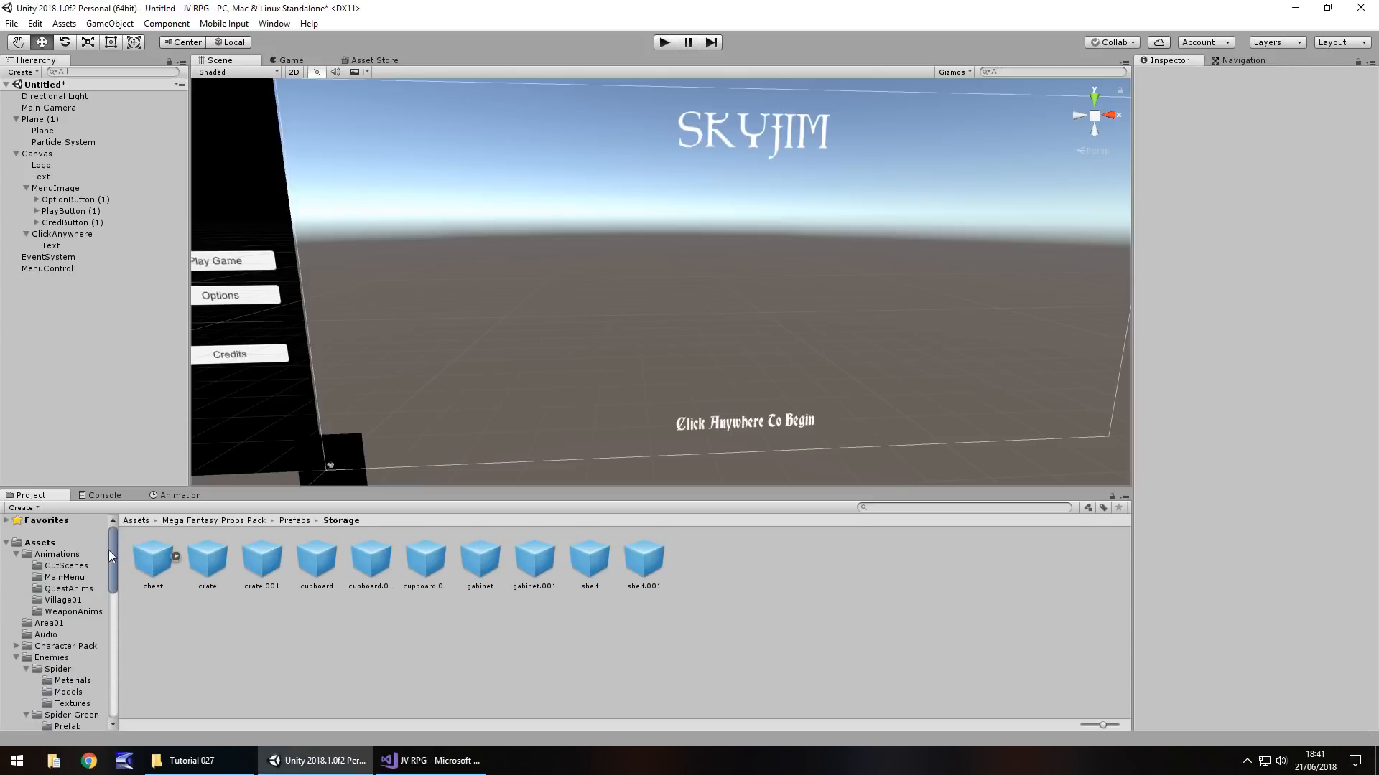
left_click(64, 577)
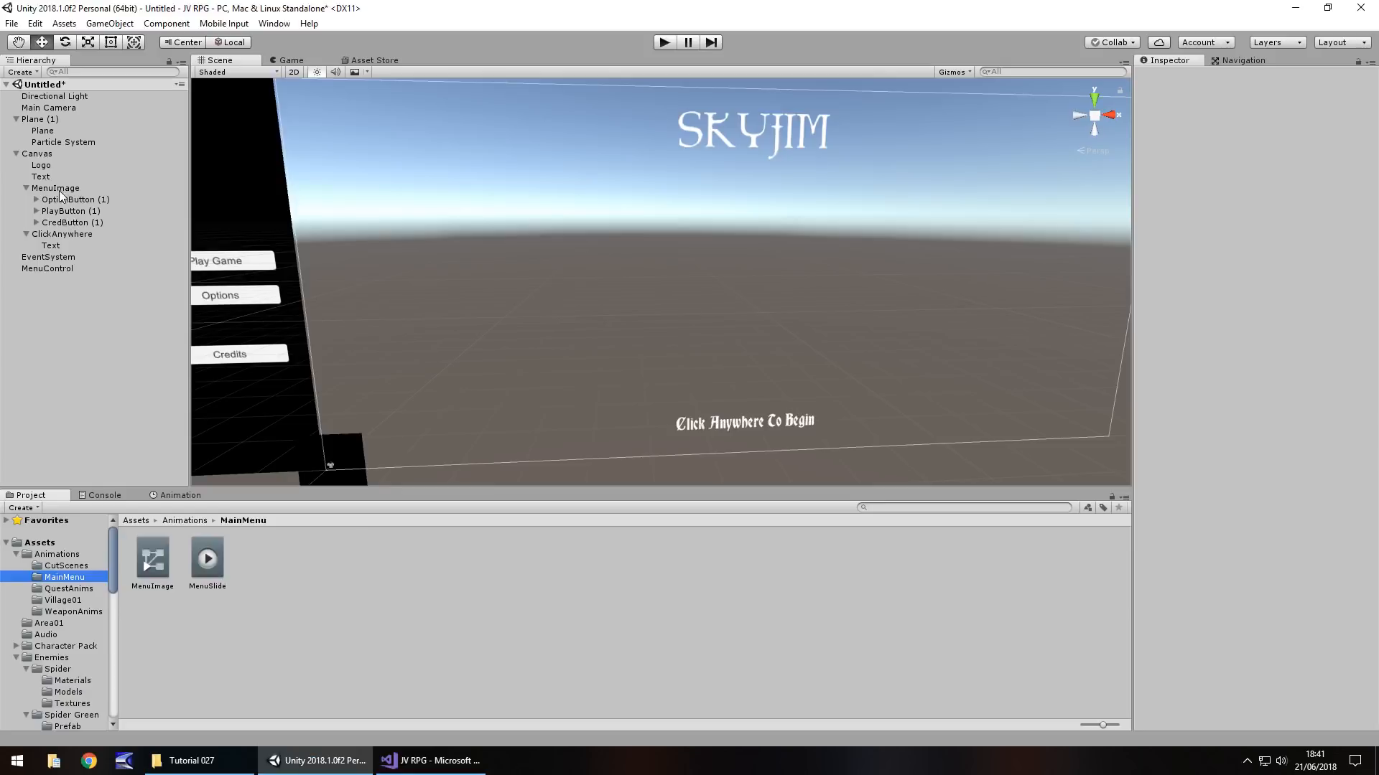
- Open MenuImage's MenuSlide animation in record mode and move its end keyframe to 1:00
left_click(57, 189)
left_click(75, 581)
left_click(175, 495)
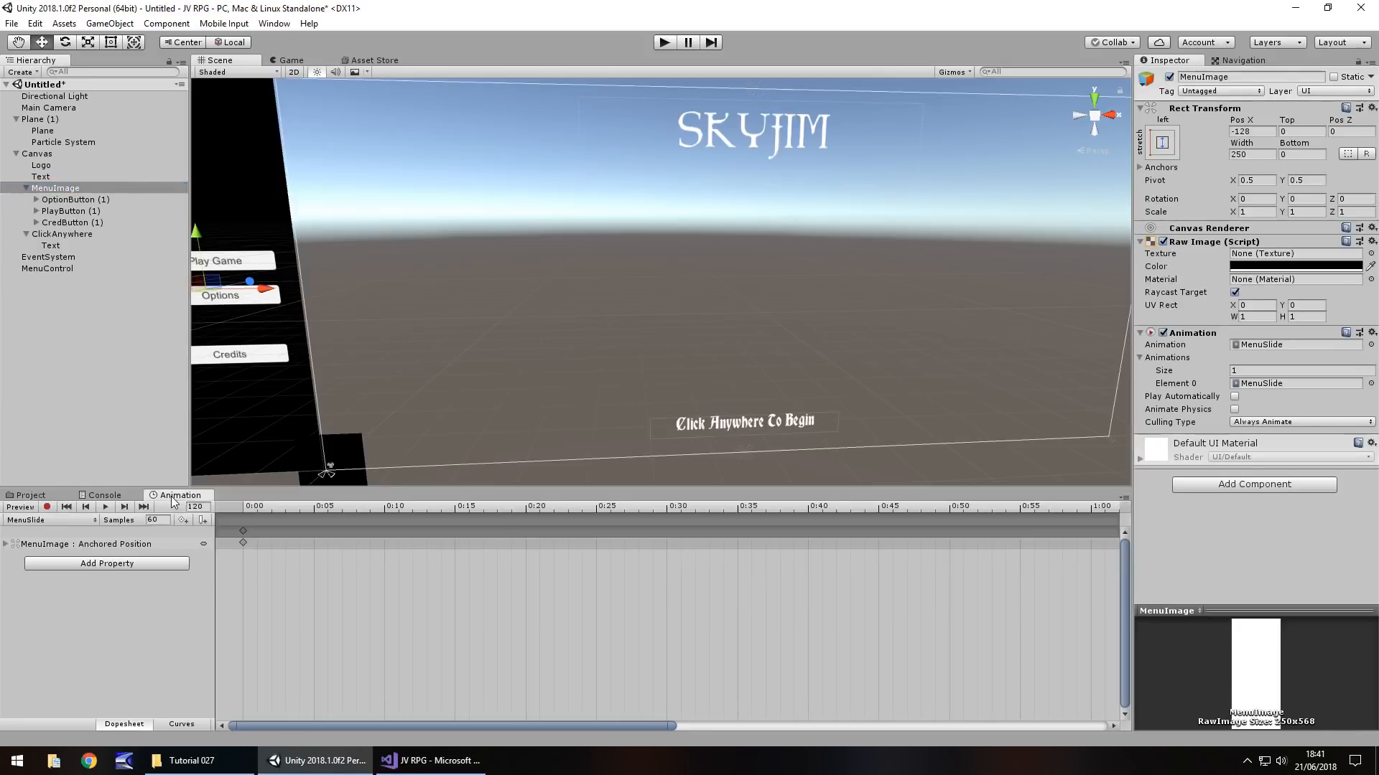
left_click(46, 507)
left_click_drag(368, 724, 799, 725)
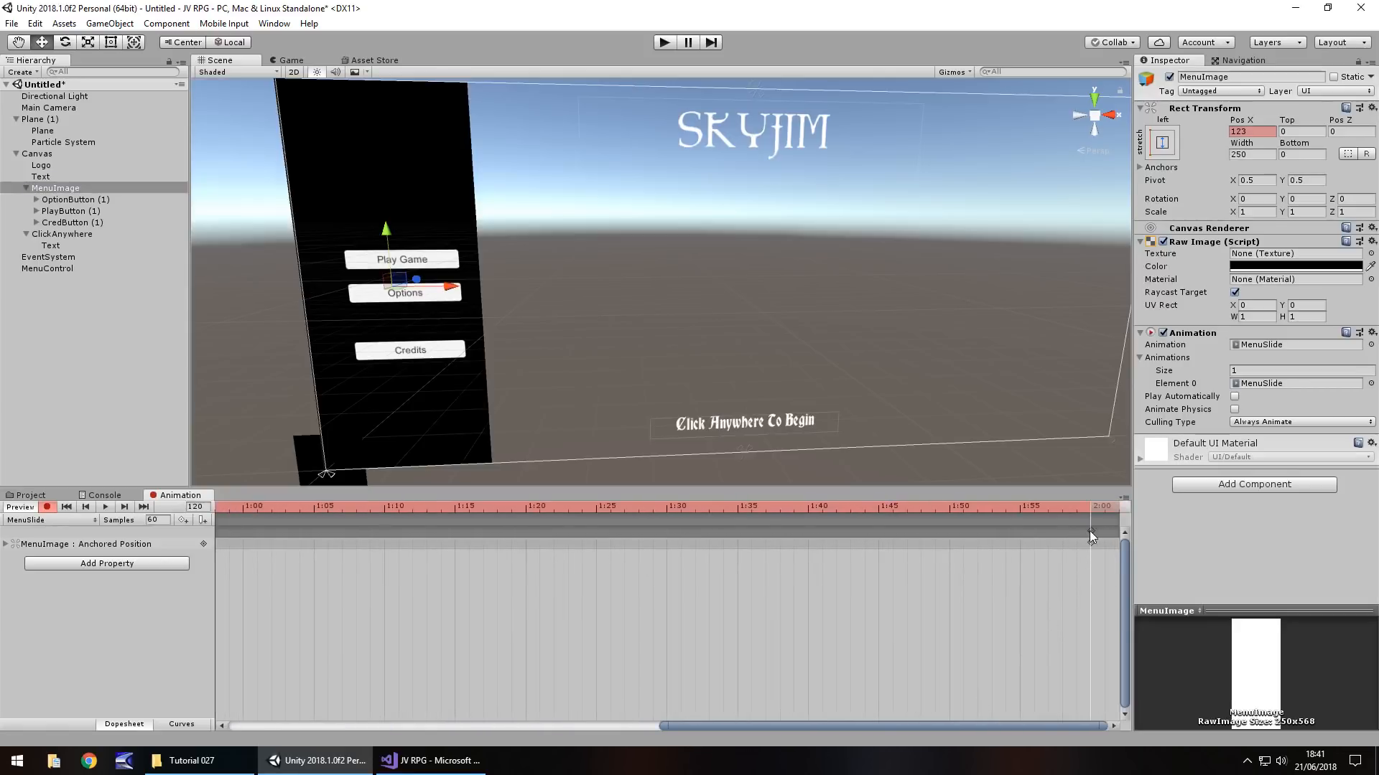
left_click_drag(1090, 534, 397, 532)
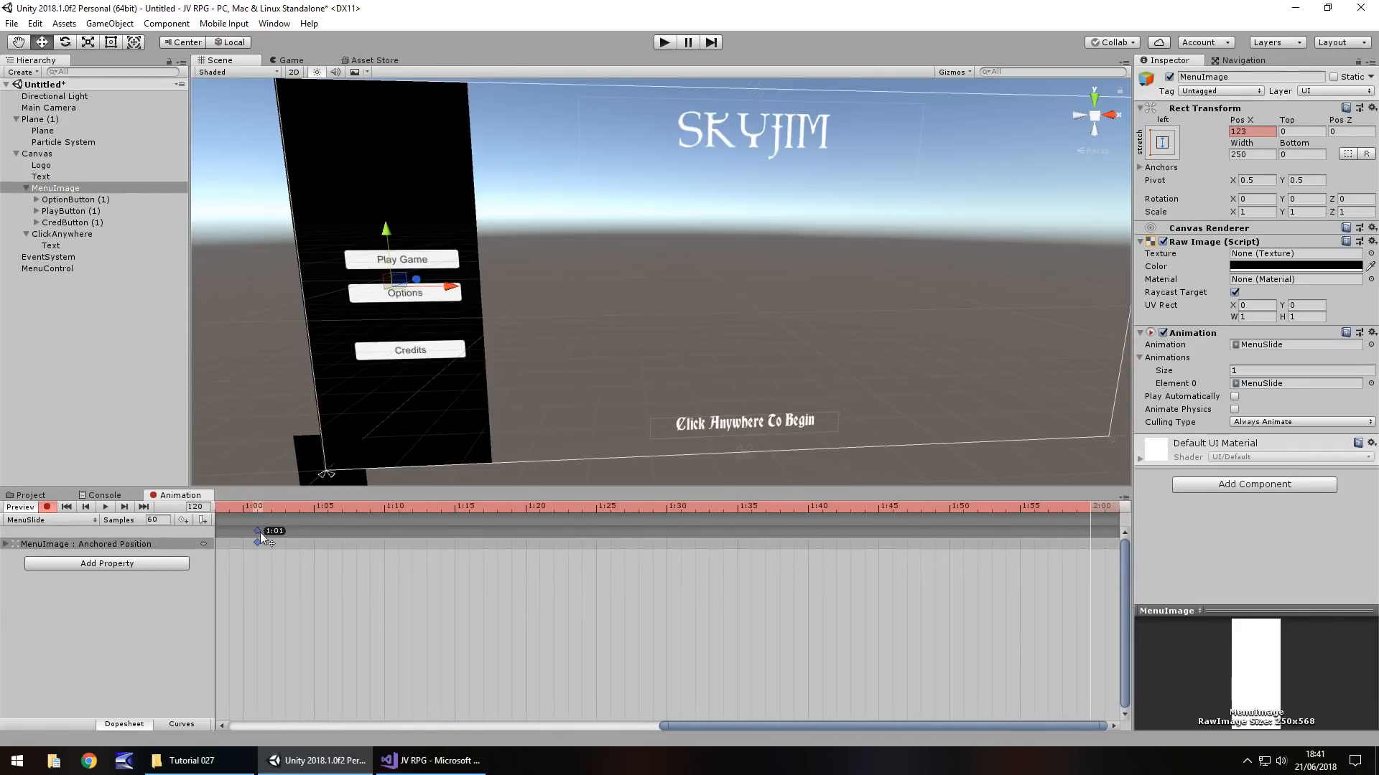
left_click_drag(240, 535, 241, 533)
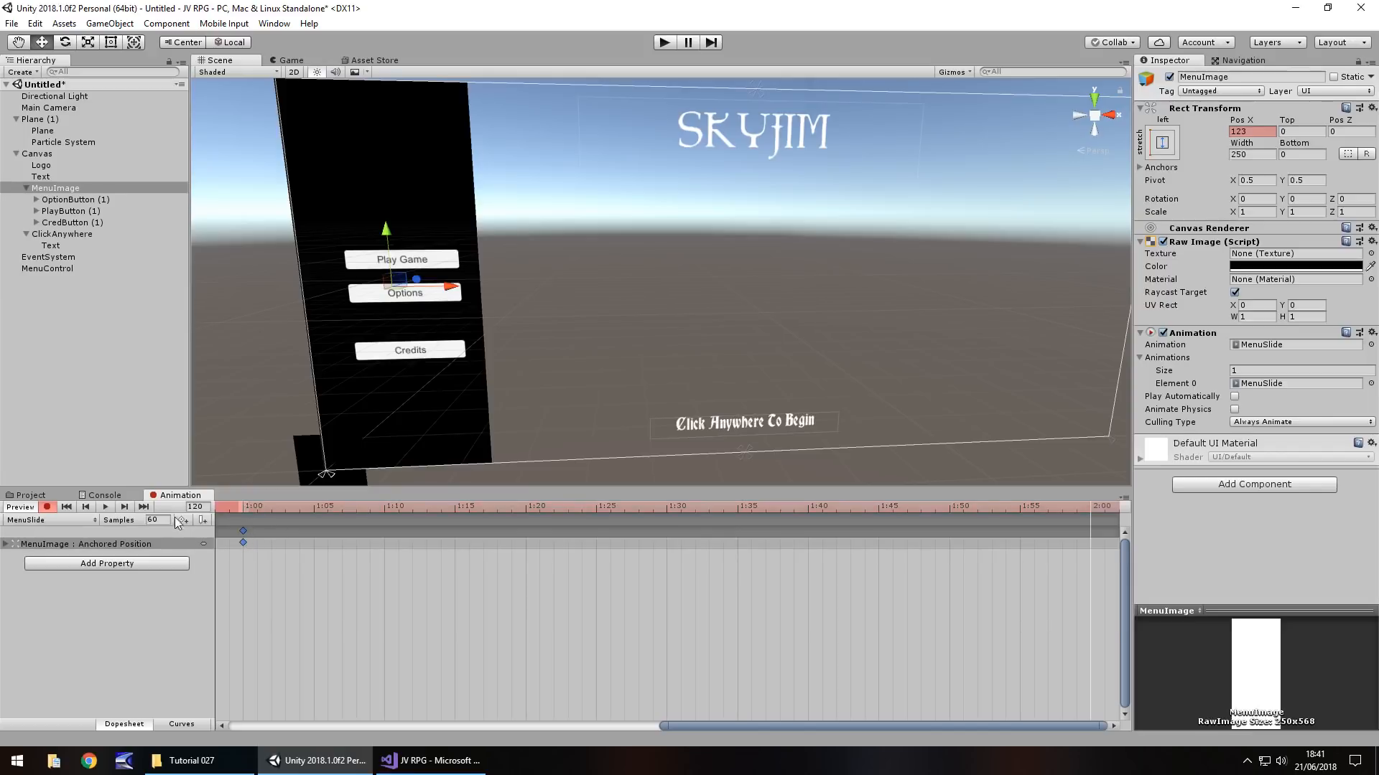
- Stop recording the animation and assign ClickAnywhere as MenuControl's Anywhere Button and the Text directly under Canvas as its Anywhere Text
left_click(49, 508)
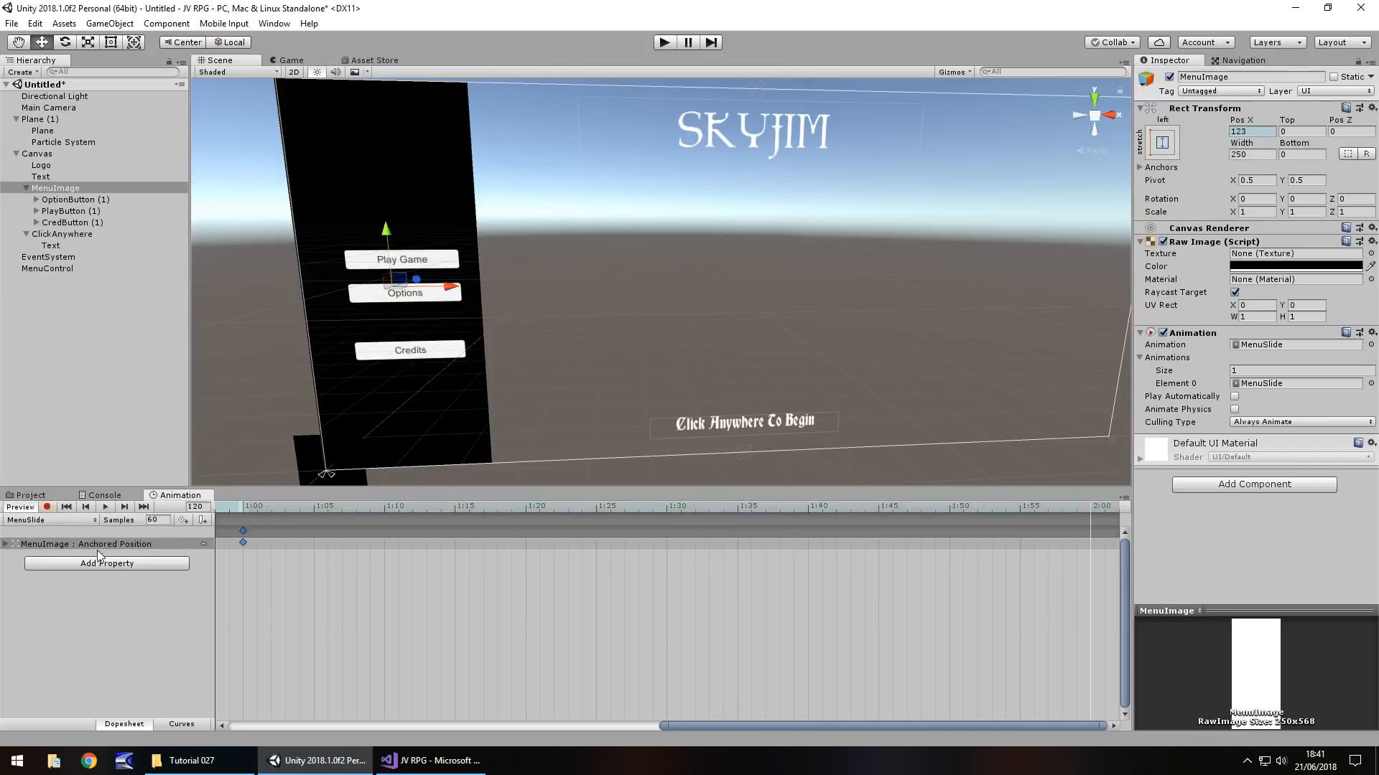
left_click(29, 496)
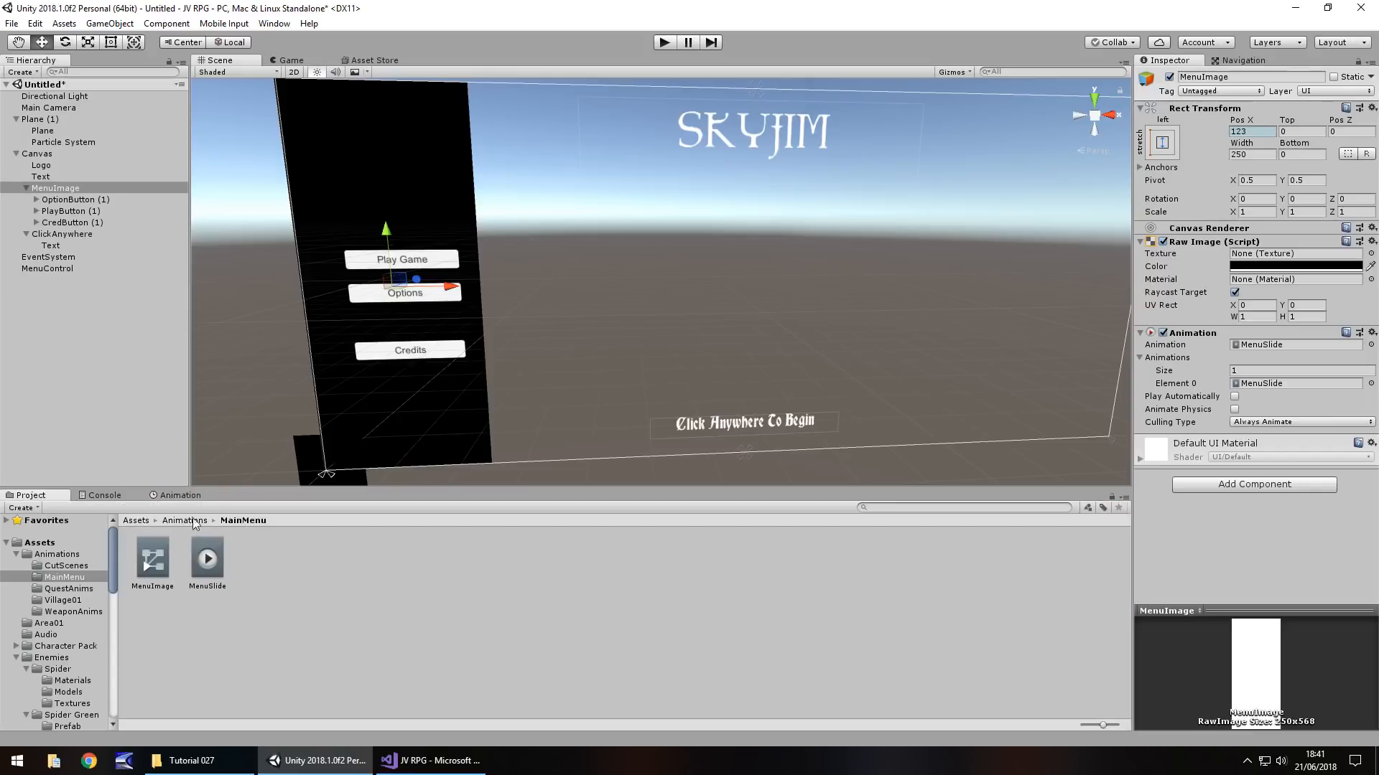
left_click(48, 268)
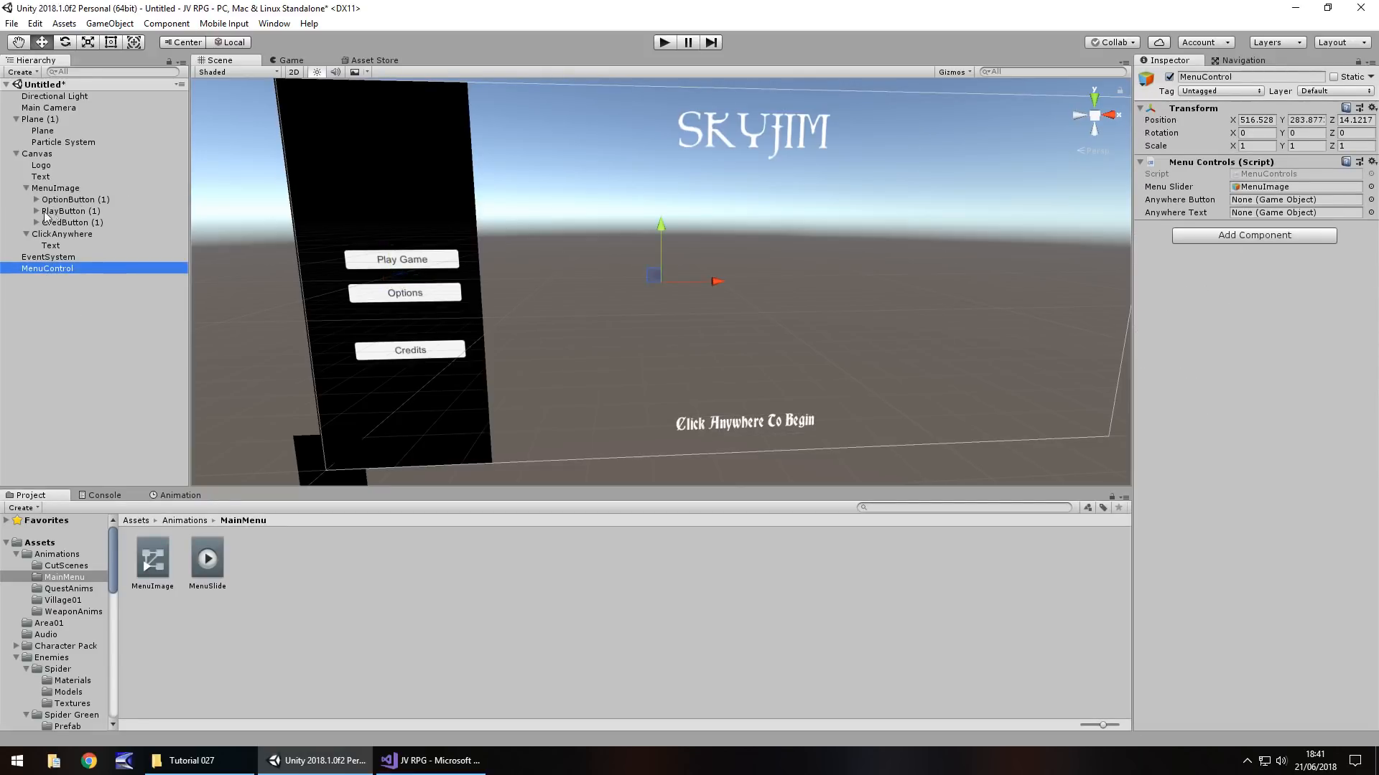
left_click_drag(54, 240, 1292, 200)
left_click_drag(44, 181, 1253, 213)
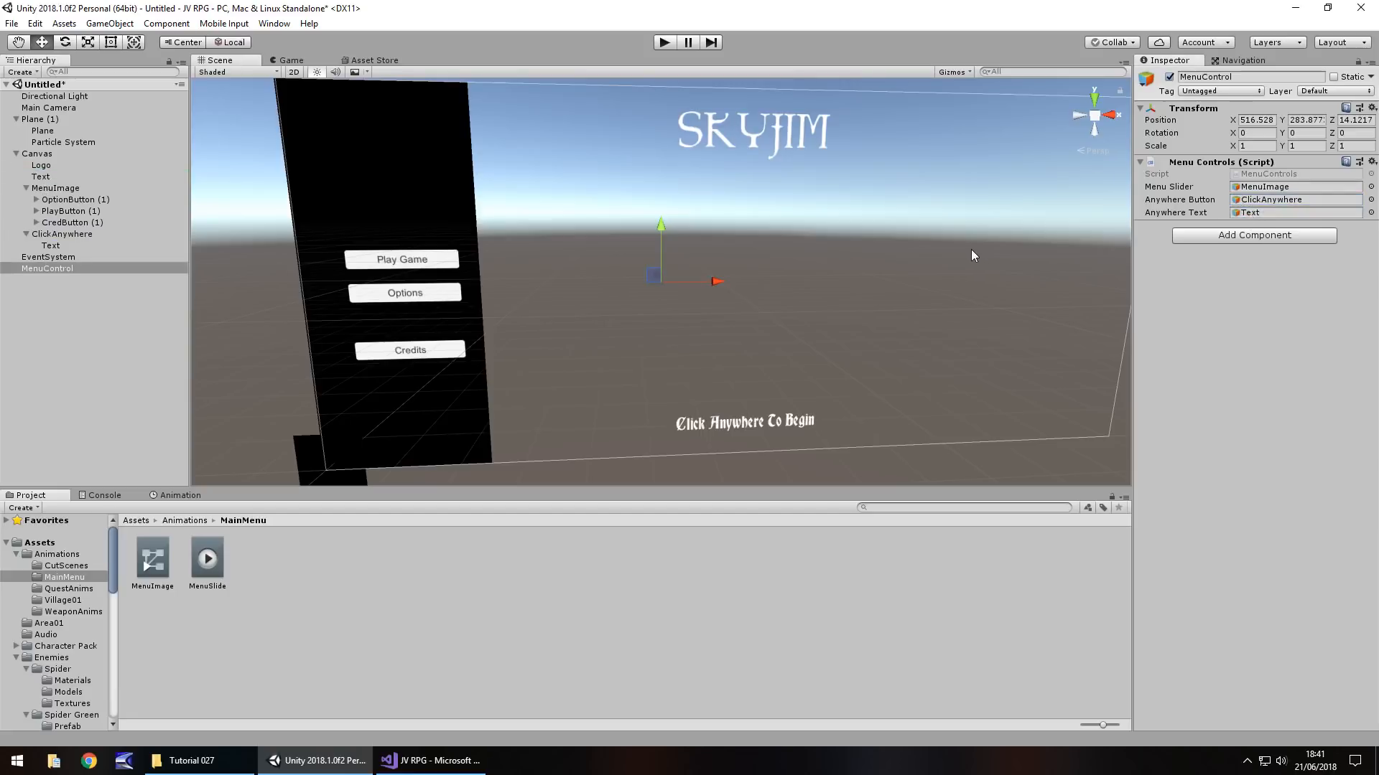
- Save the scene as MainMenu in the project's Assets folder
key("ctrl+s")
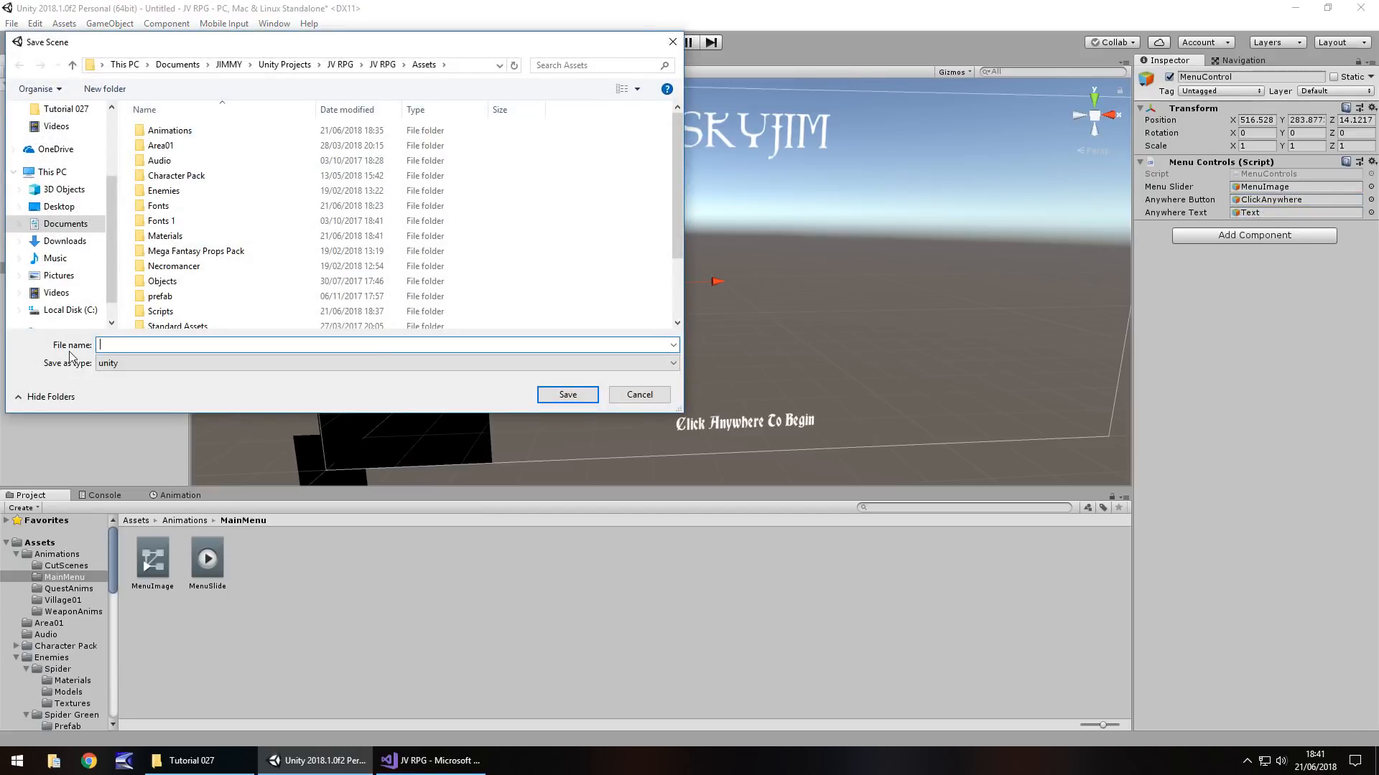
type("MainMenu")
key("Return")
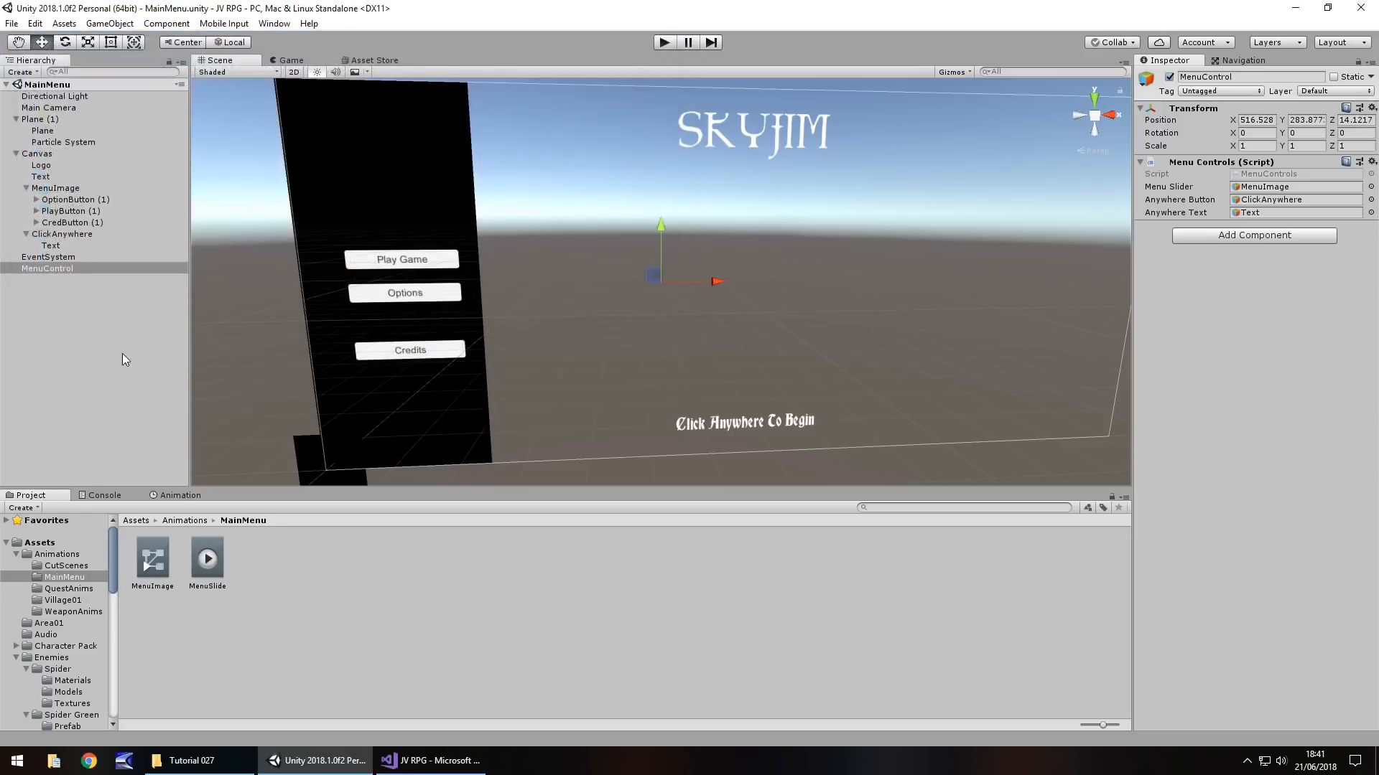
- Play-test the title scene to check the menu slide-in and the hiding of the click-anywhere prompt, and stop play mode
left_click(665, 44)
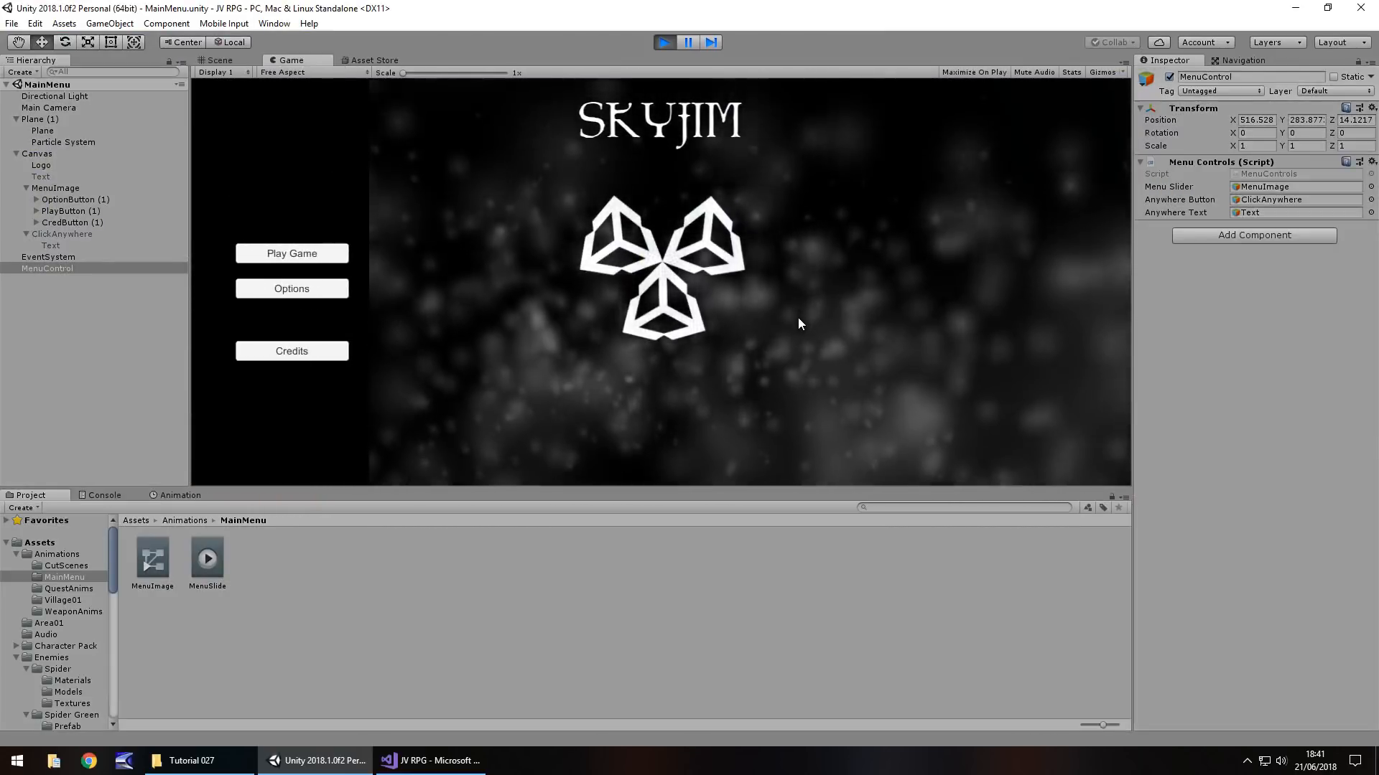
left_click(665, 42)
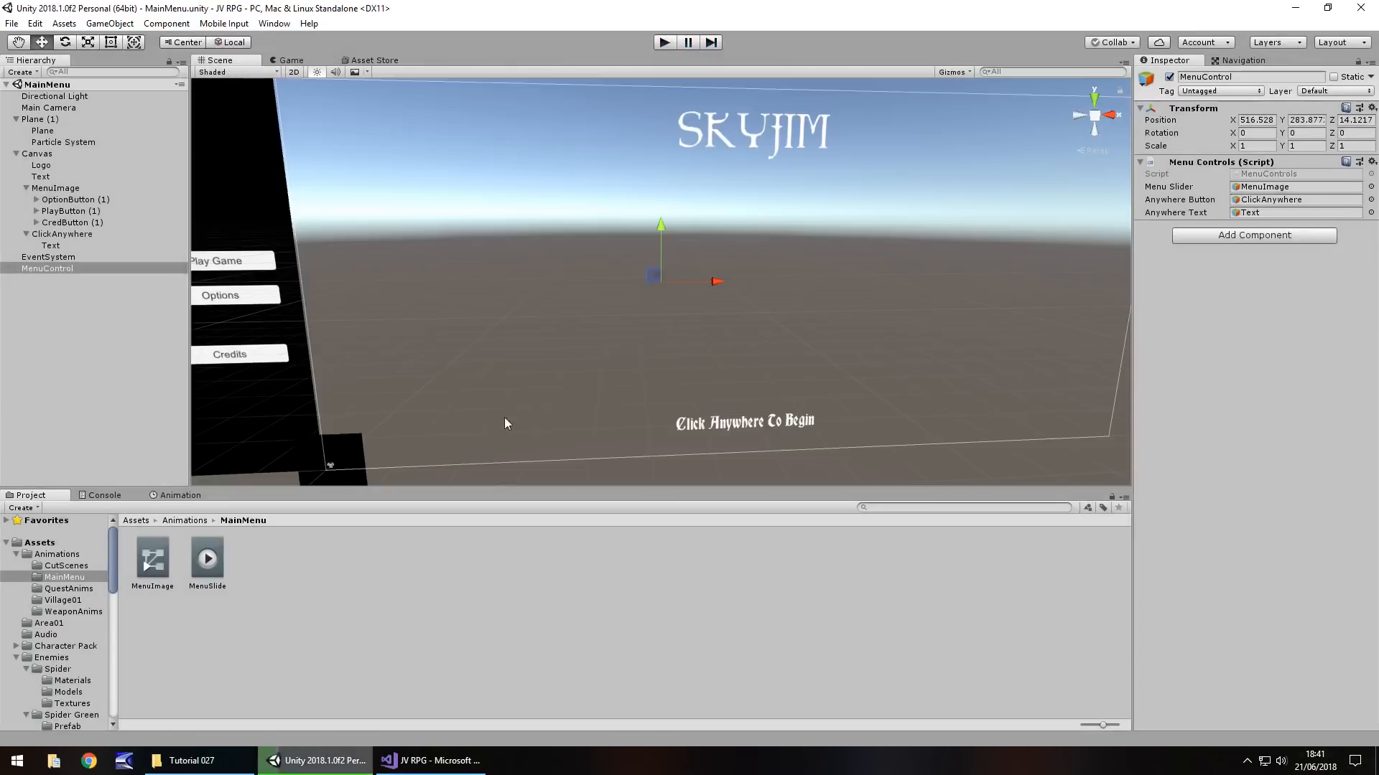